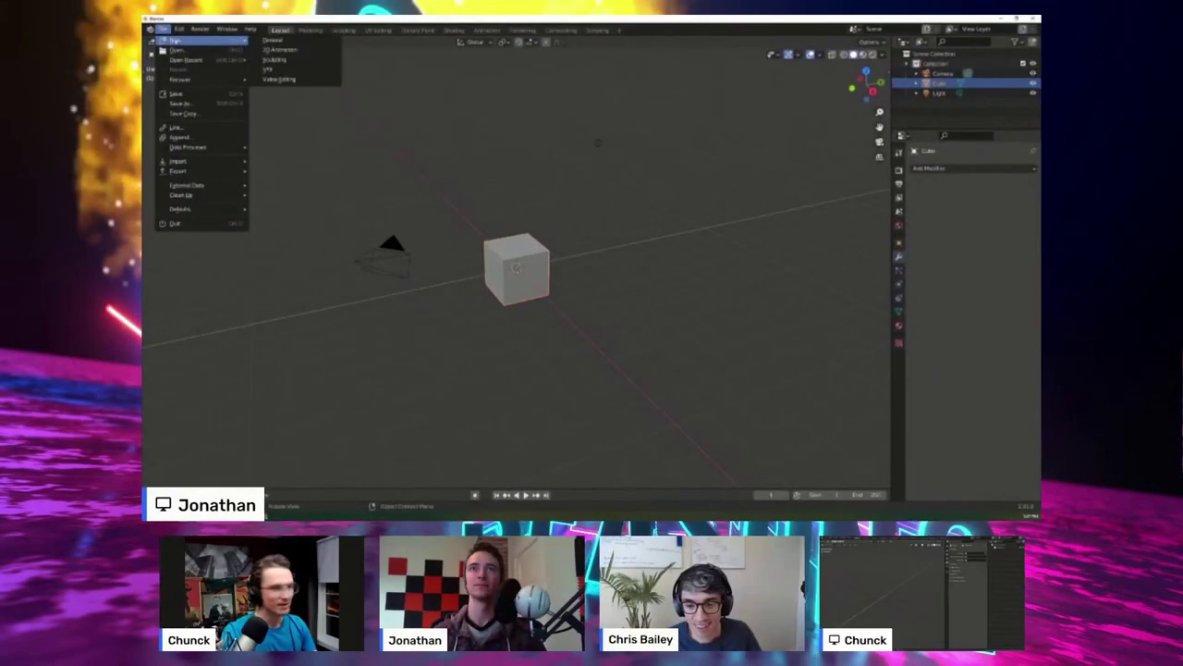
- Quit Blender without saving the scene and collapse the timeline in the reopened session
left_click(181, 222)
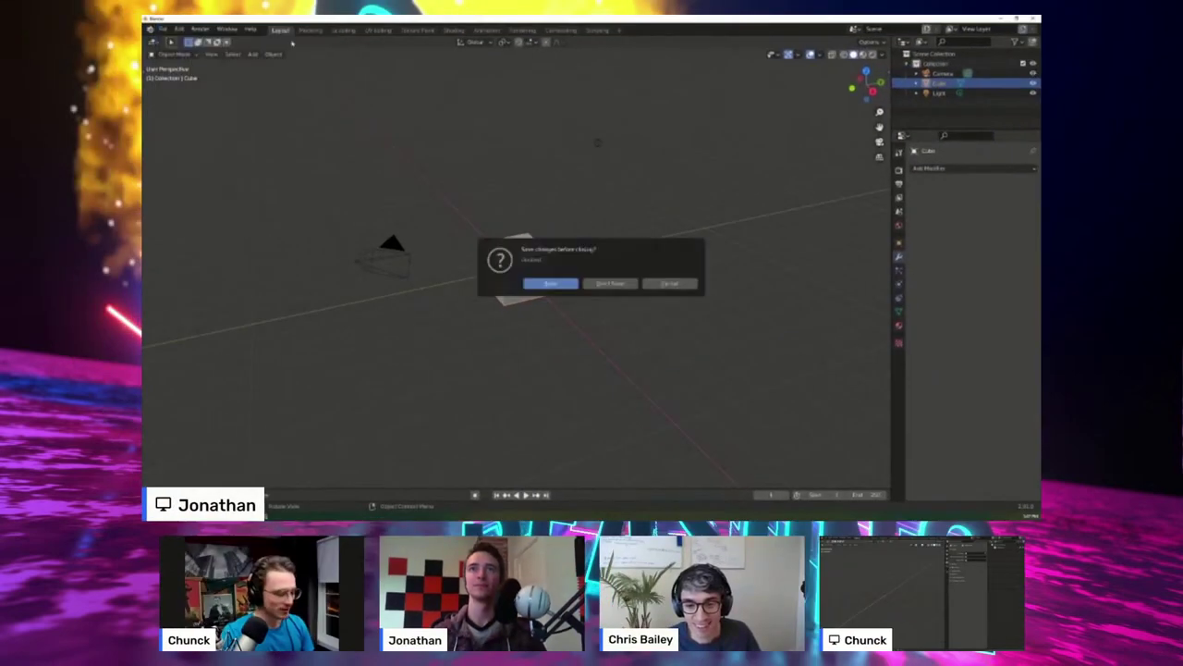
left_click(603, 284)
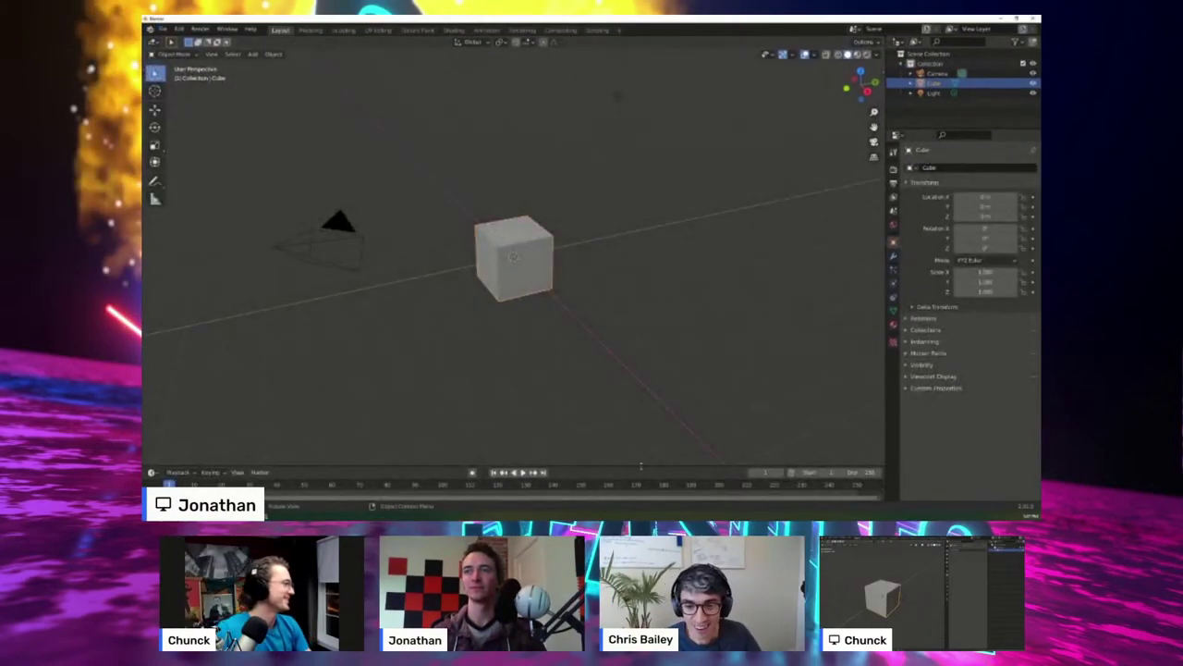
left_click_drag(658, 465, 662, 492)
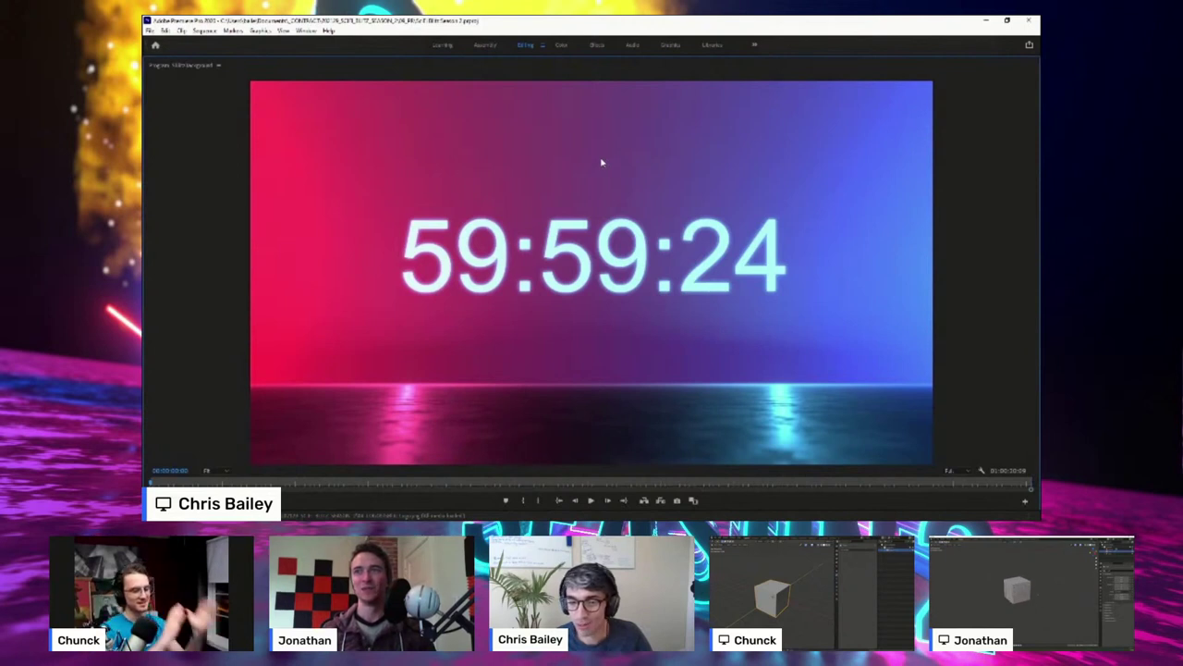
- Switch to Premiere Pro and start playback of the countdown video
key("space")
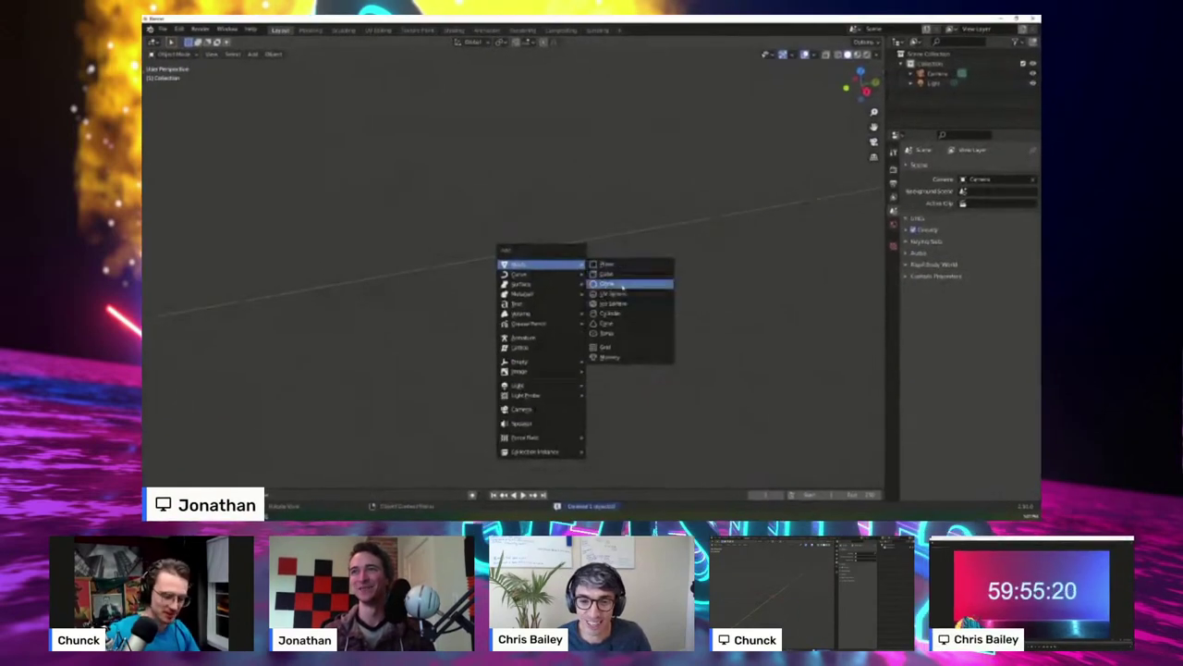
- Switch to Blender, add a mesh circle and rotate it 90° about the Y axis
left_click(602, 283)
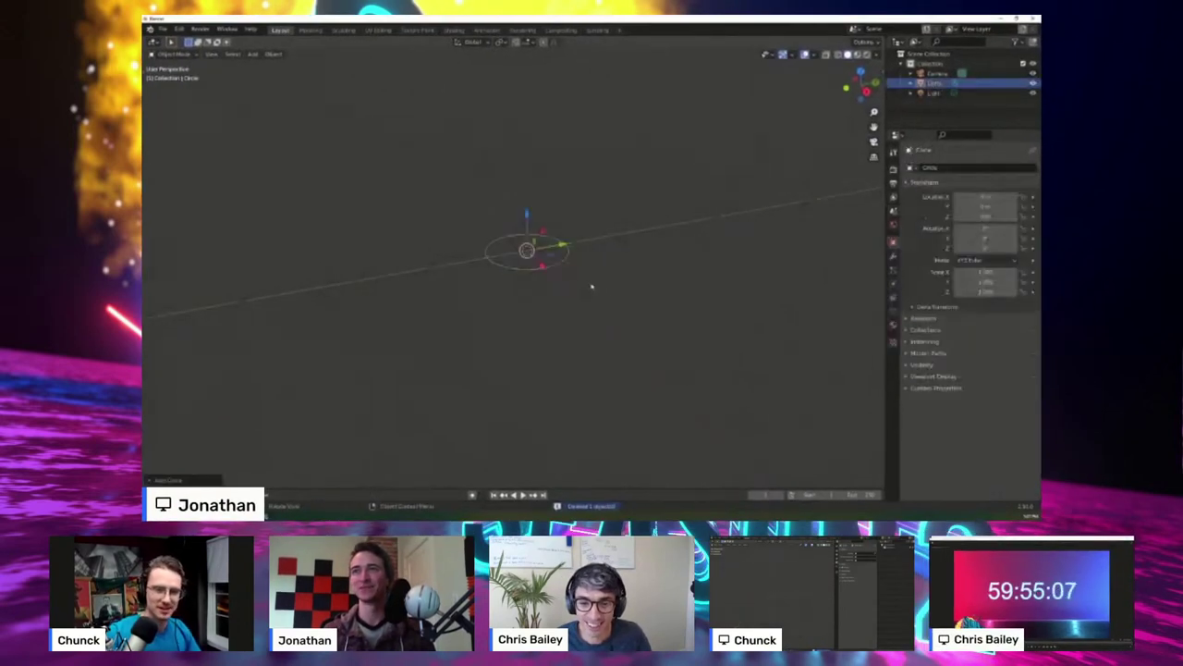
key("KP_1")
key("KP_3")
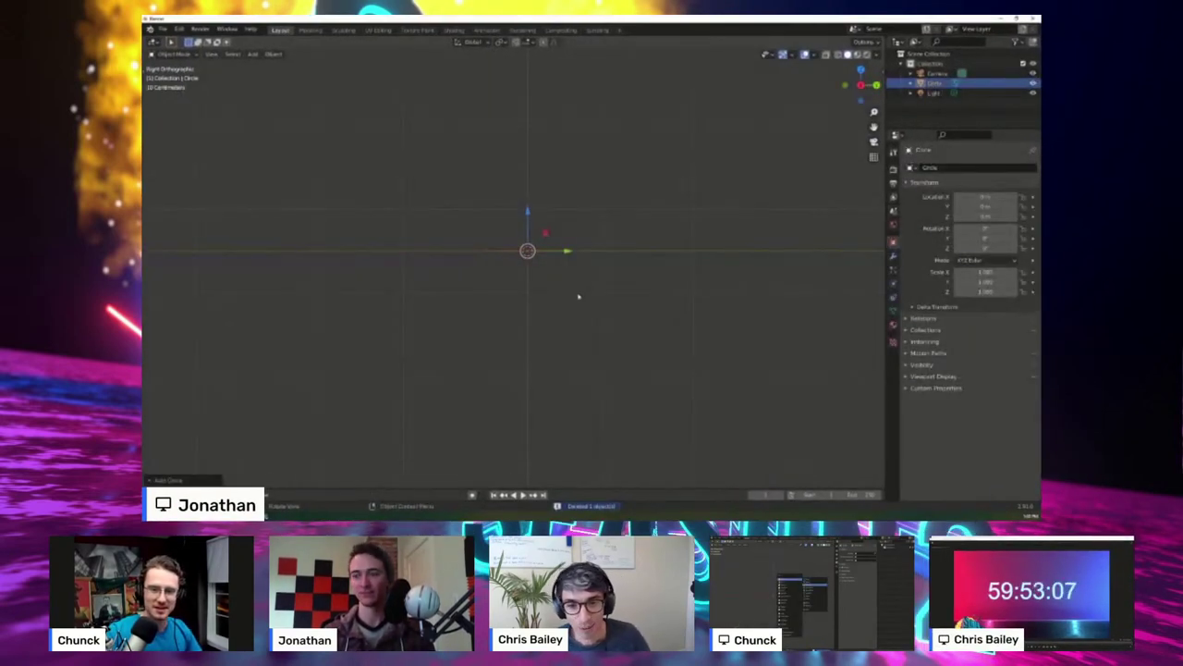
type("rx90y")
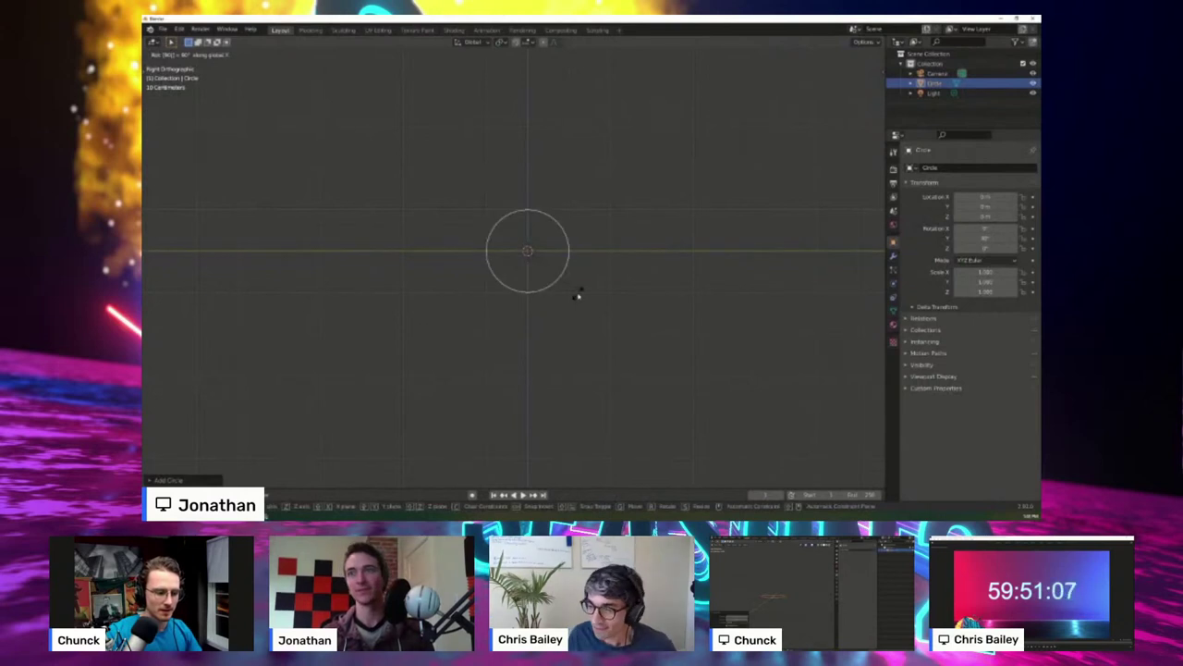
key("Return")
- Move the circle's vertices along the Y axis to the negative side of the origin in Edit Mode
key("Tab")
scroll(807, 314, "up", 2)
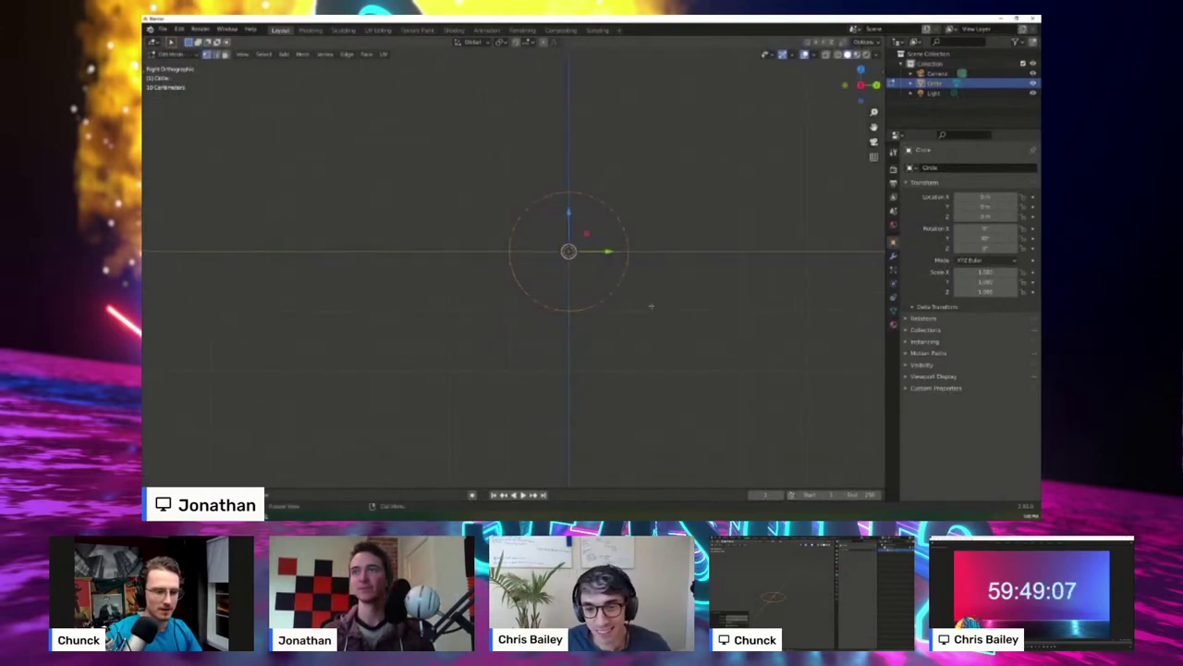
left_click_drag(619, 247, 434, 248)
scroll(499, 280, "down", 5)
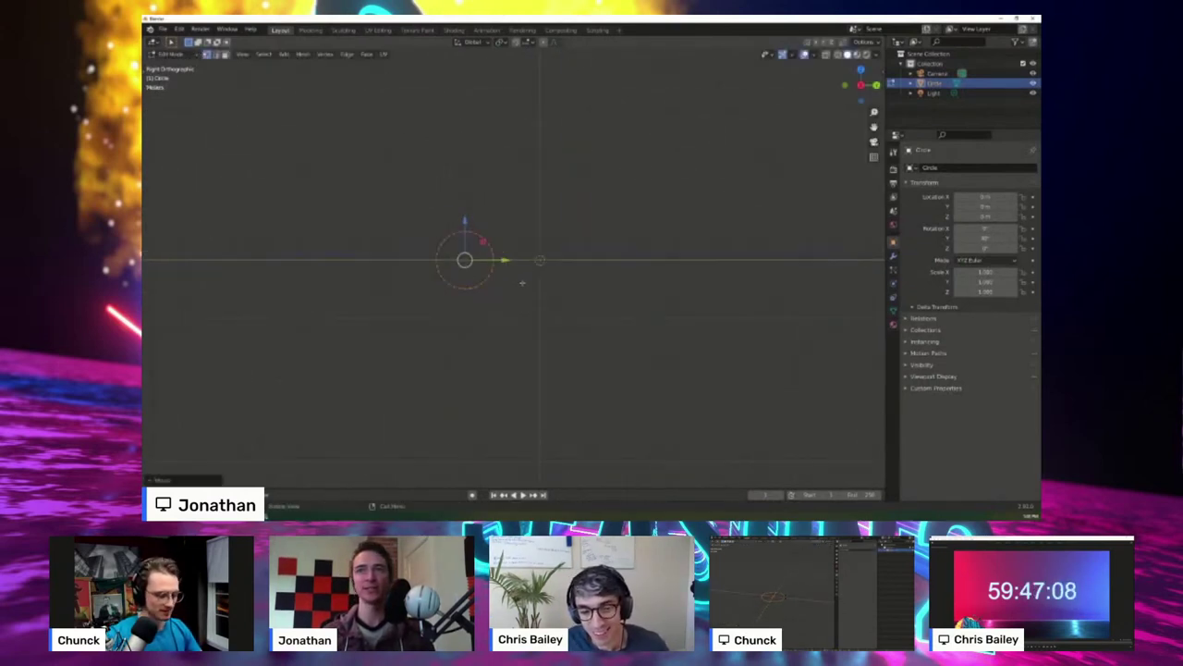
middle_click_drag(509, 287, 565, 306, "shift")
scroll(564, 306, "up", 4)
left_click_drag(588, 287, 532, 287)
- Extrude the circle's edges and scale them outward by about 1.8 to form a flat ring
key("e")
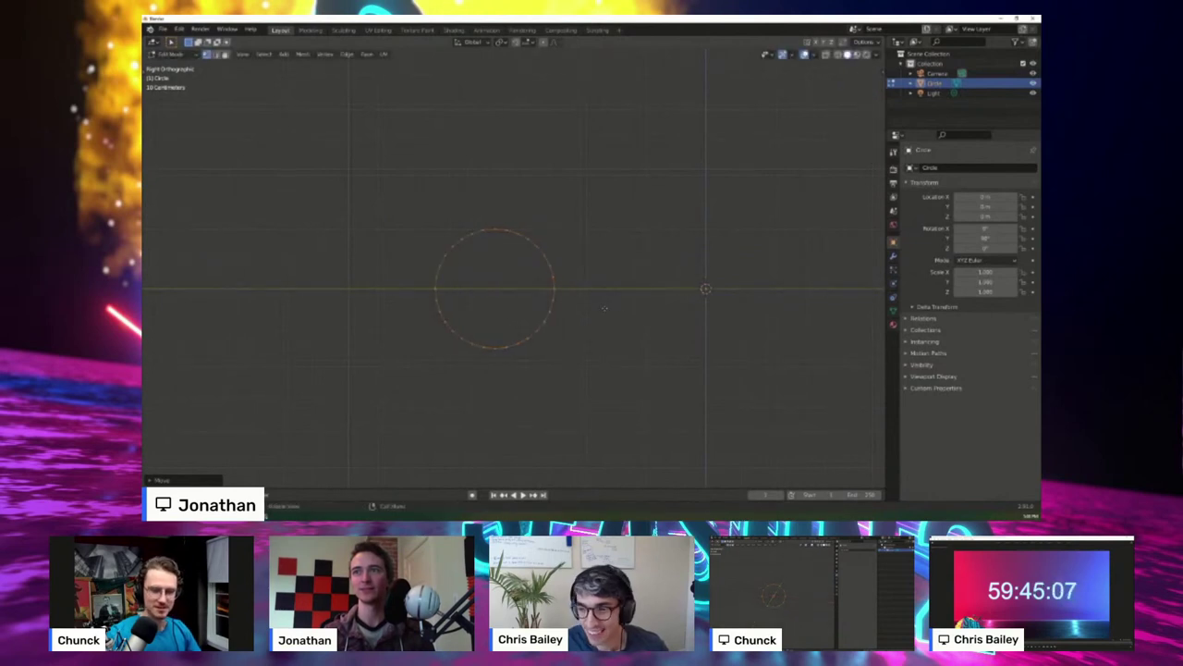
right_click(607, 312)
key("s")
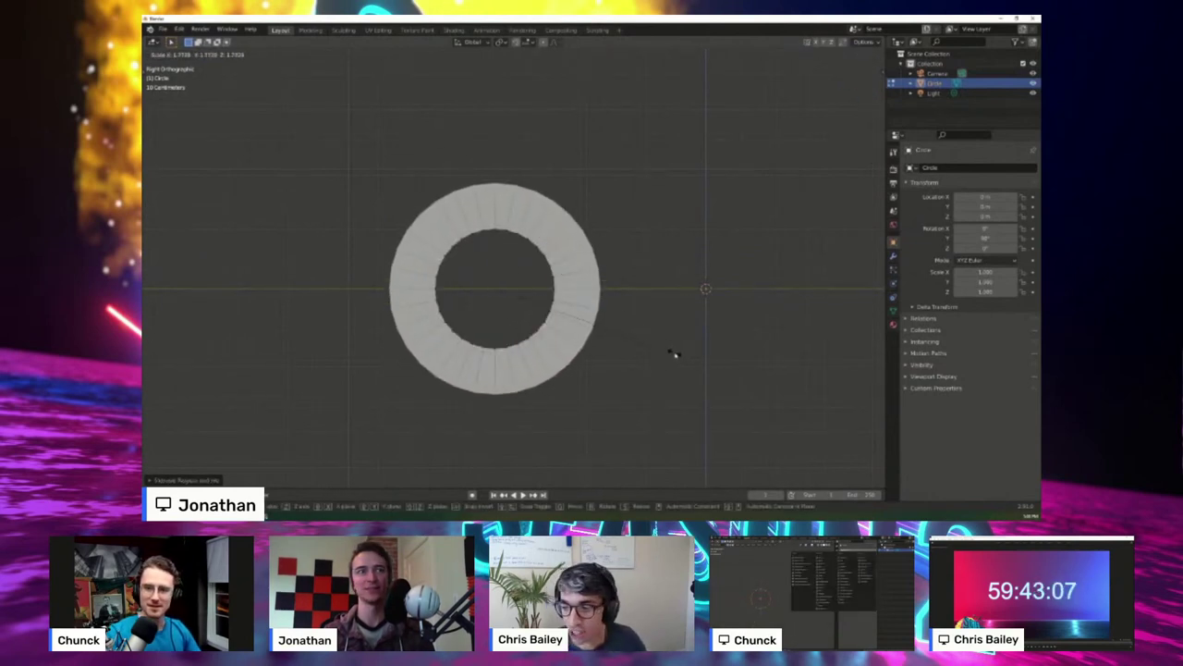
left_click(681, 351)
- Duplicate the ring along the Y axis and place the copy on the other side of the origin
scroll(559, 309, "down", 3)
middle_click_drag(558, 308, 493, 298, "shift")
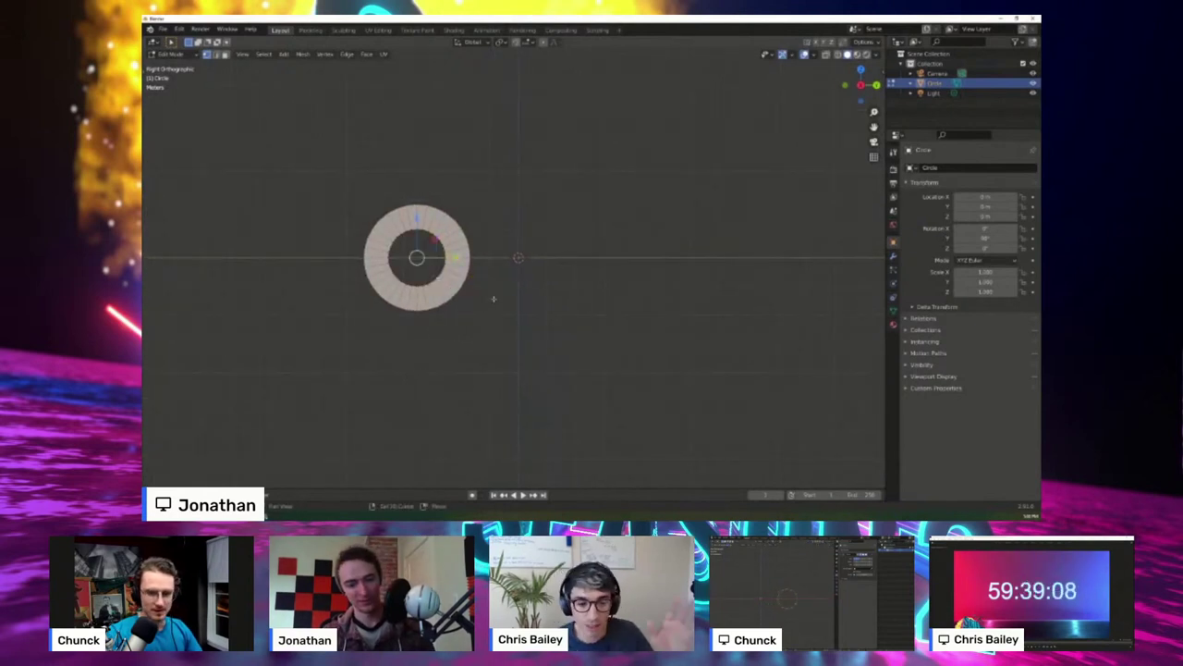
key("shift+d")
key("y")
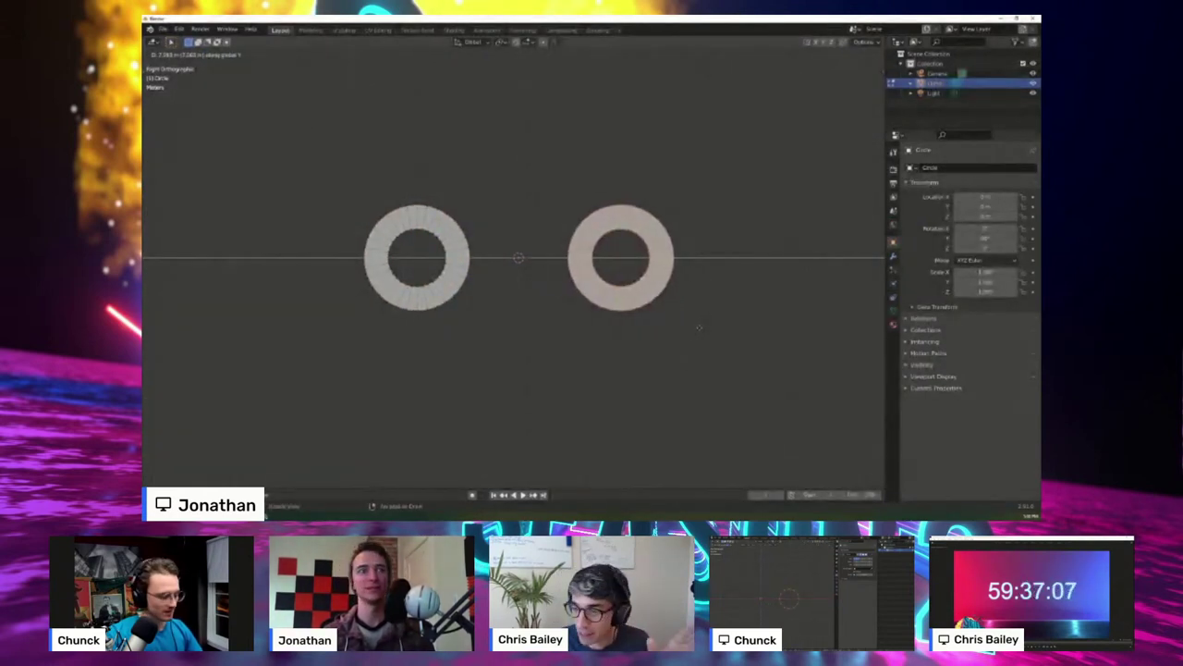
left_click(736, 326)
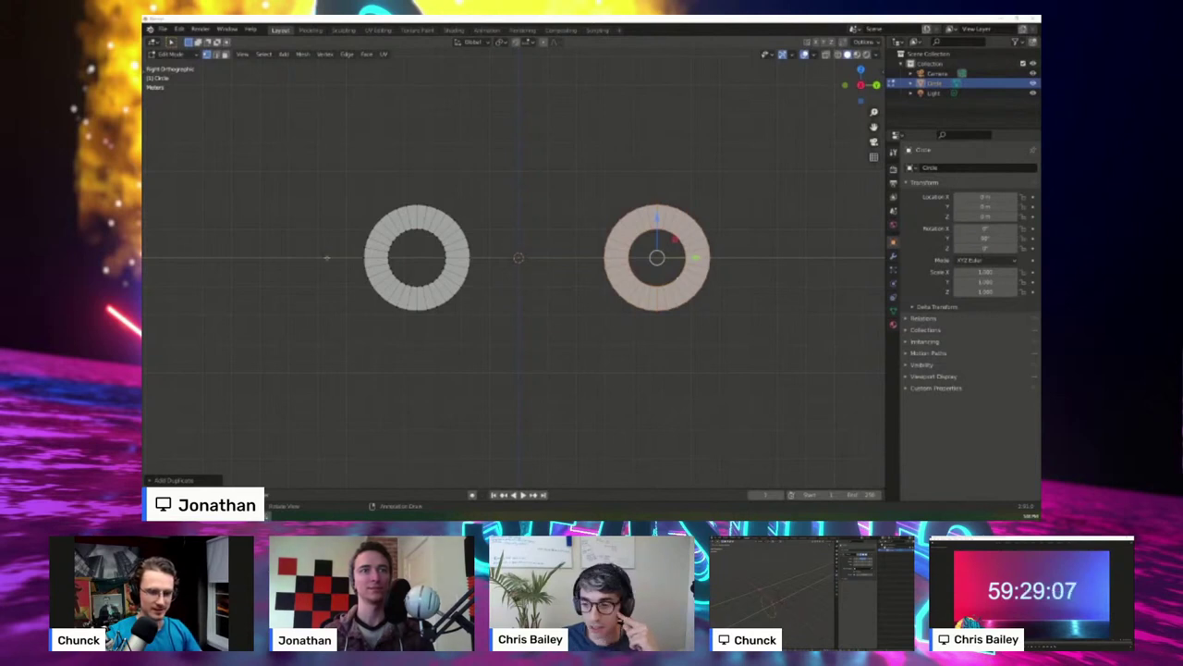
- Box-select the outer rim vertices on the underside of the ring on the negative Y side
left_click(438, 309)
scroll(446, 317, "up", 4)
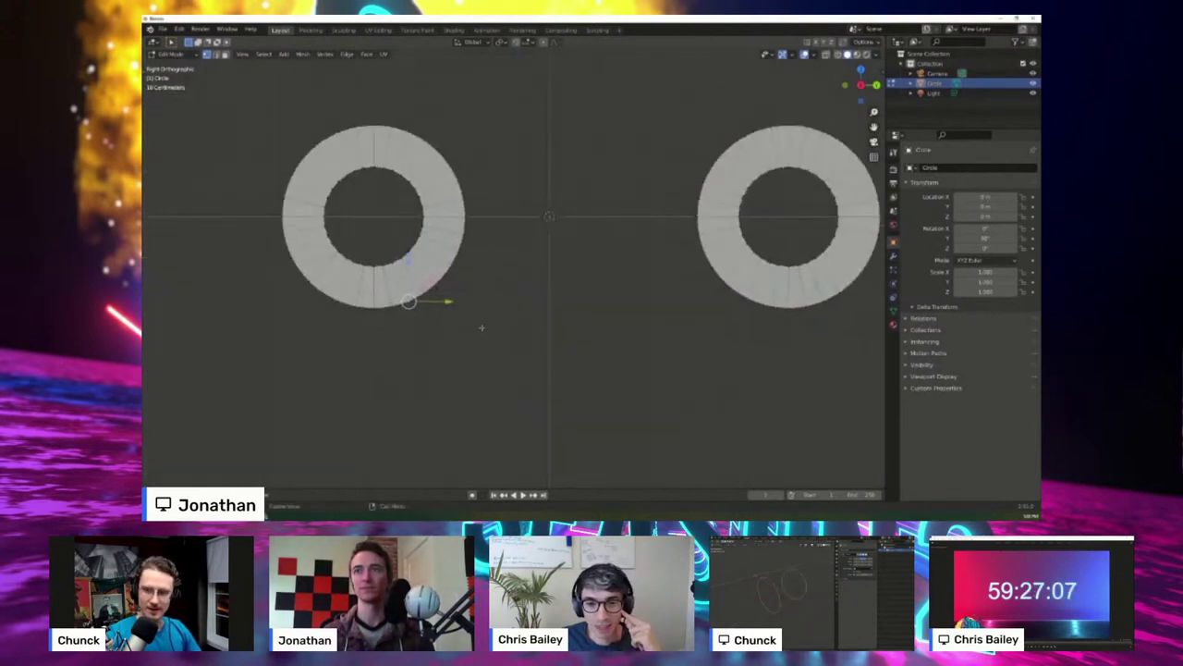
left_click(451, 334)
key("b")
left_click_drag(396, 292, 422, 325)
middle_click_drag(436, 305, 406, 314, "shift")
key("b")
left_click_drag(354, 310, 370, 338)
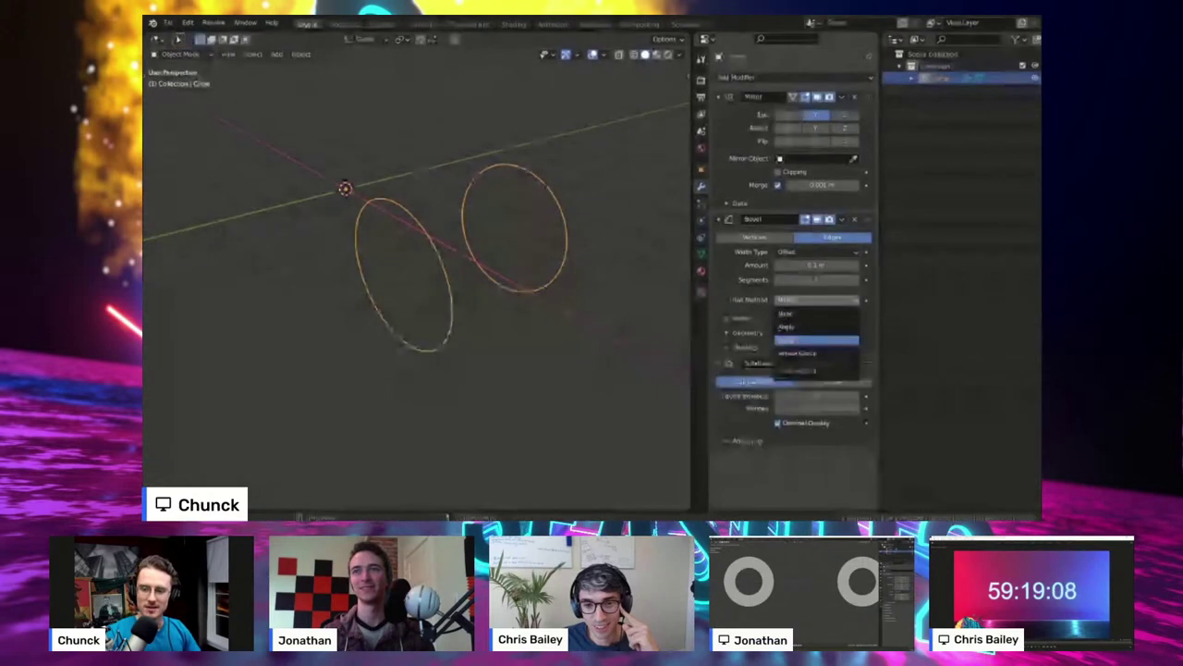
- Set the Bevel modifier's limit method to Weight on the mirrored circle and open the circle in Edit Mode
left_click(784, 340)
key("n")
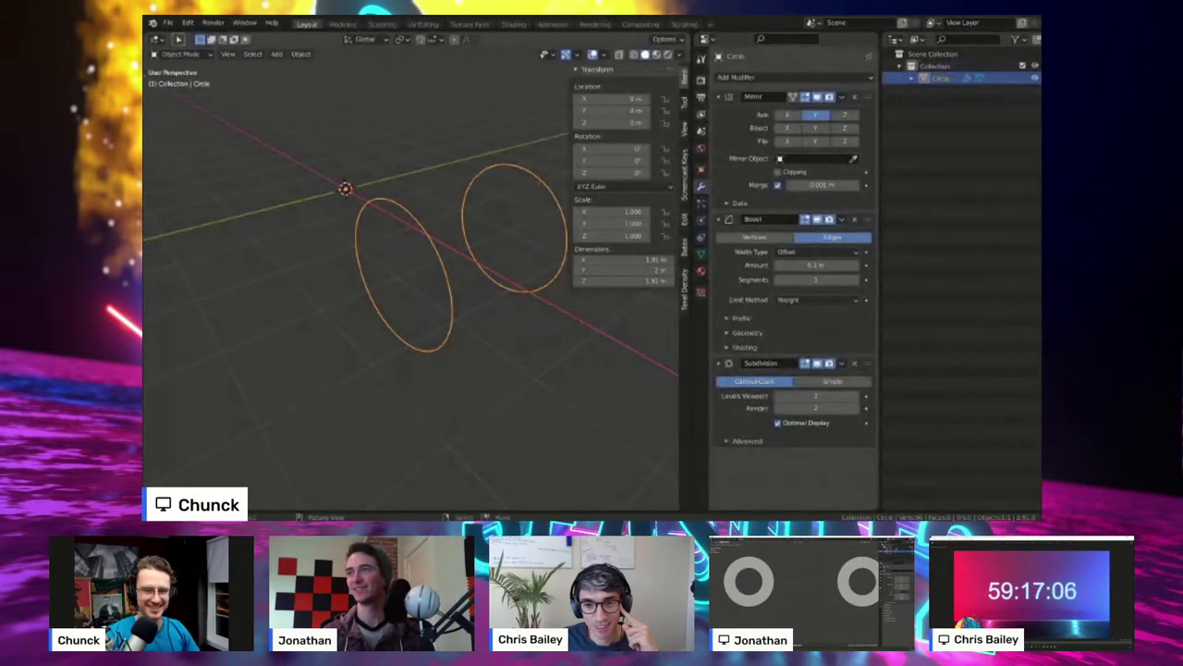
middle_click_drag(481, 259, 450, 274, "shift")
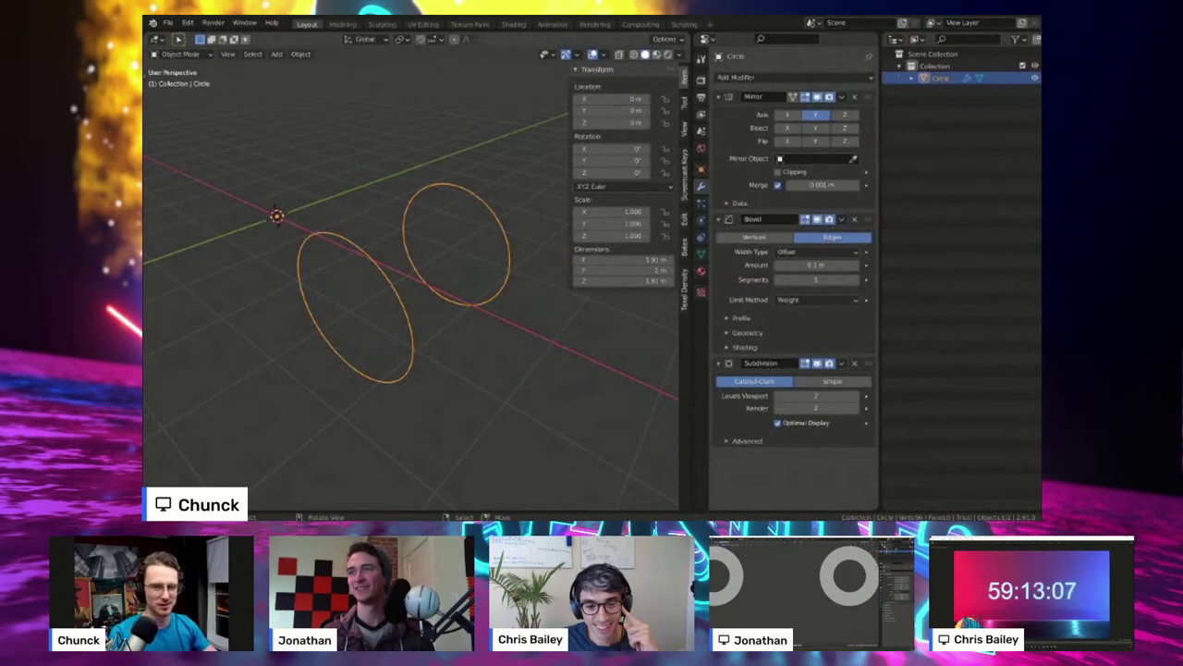
mouse_move(450, 274)
middle_mouse_down()
mouse_move(452, 262)
mouse_move(460, 273)
middle_mouse_up()
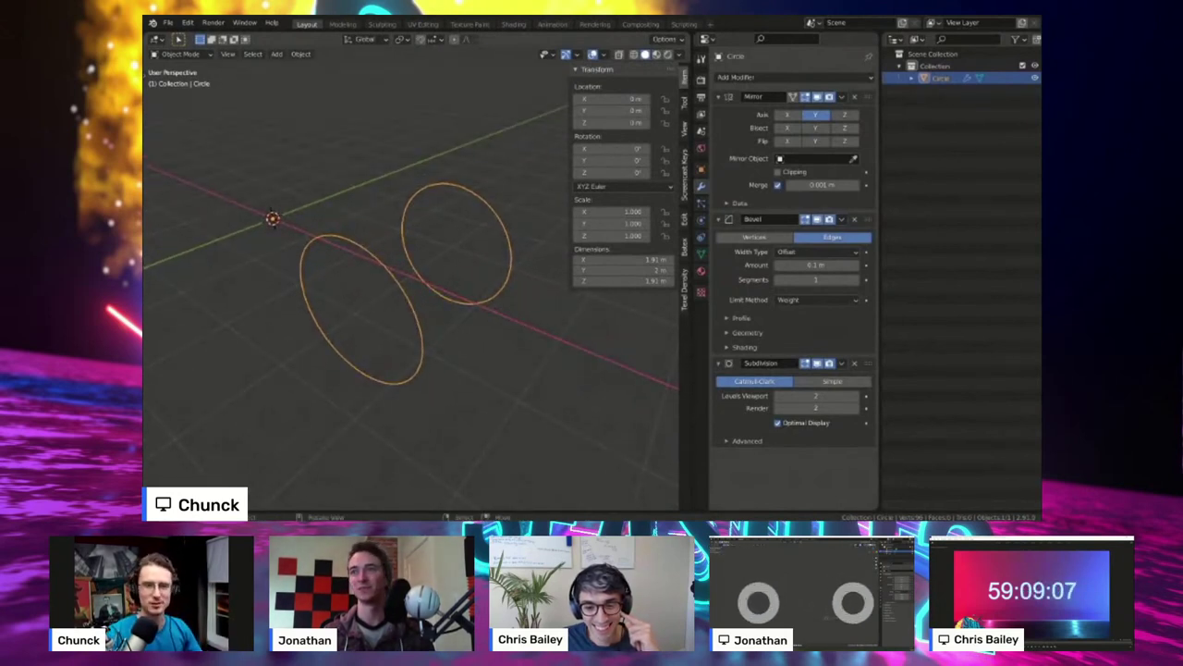
middle_click_drag(362, 289, 354, 292)
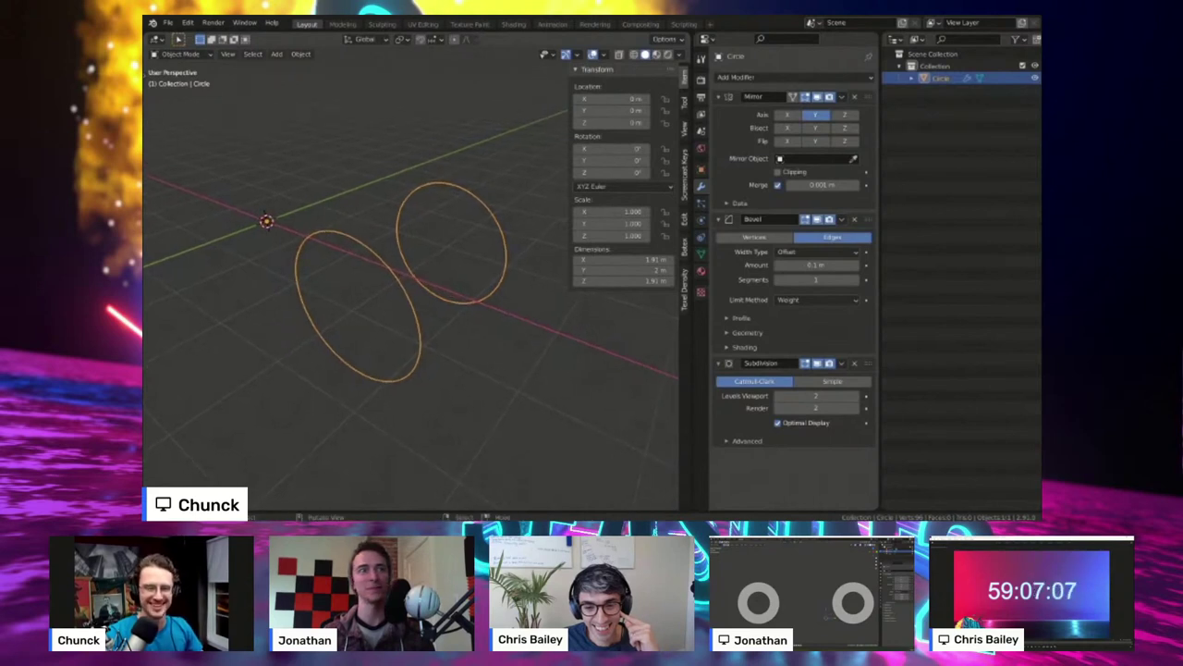
key("Tab")
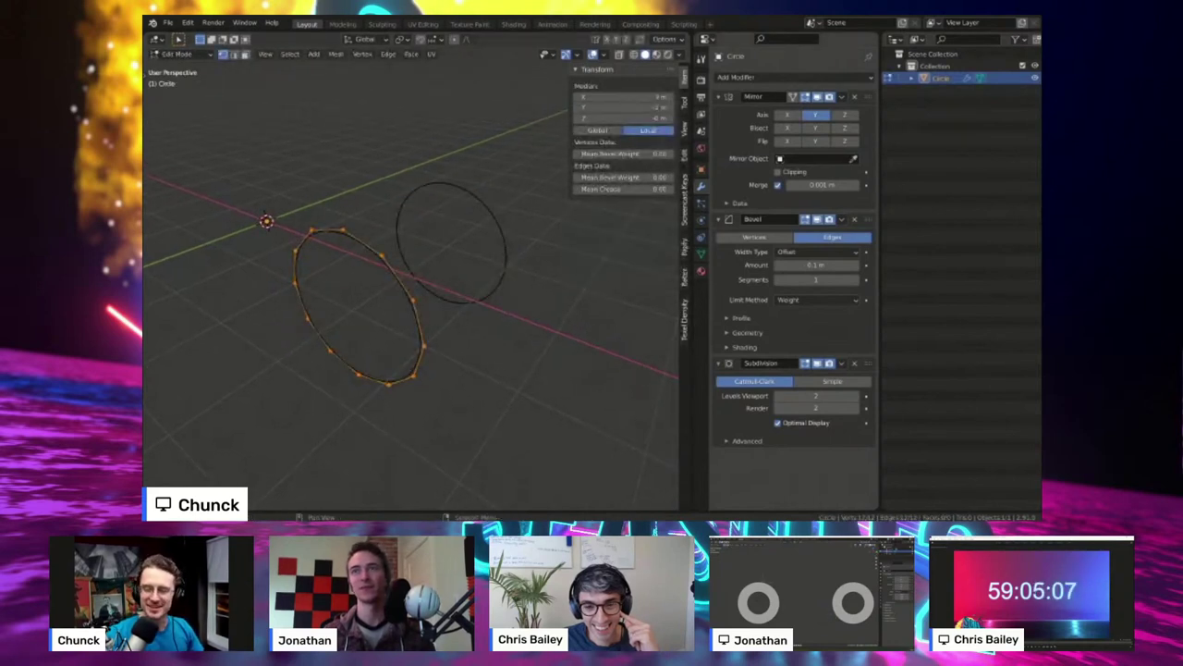
middle_click_drag(363, 290, 379, 300, "shift")
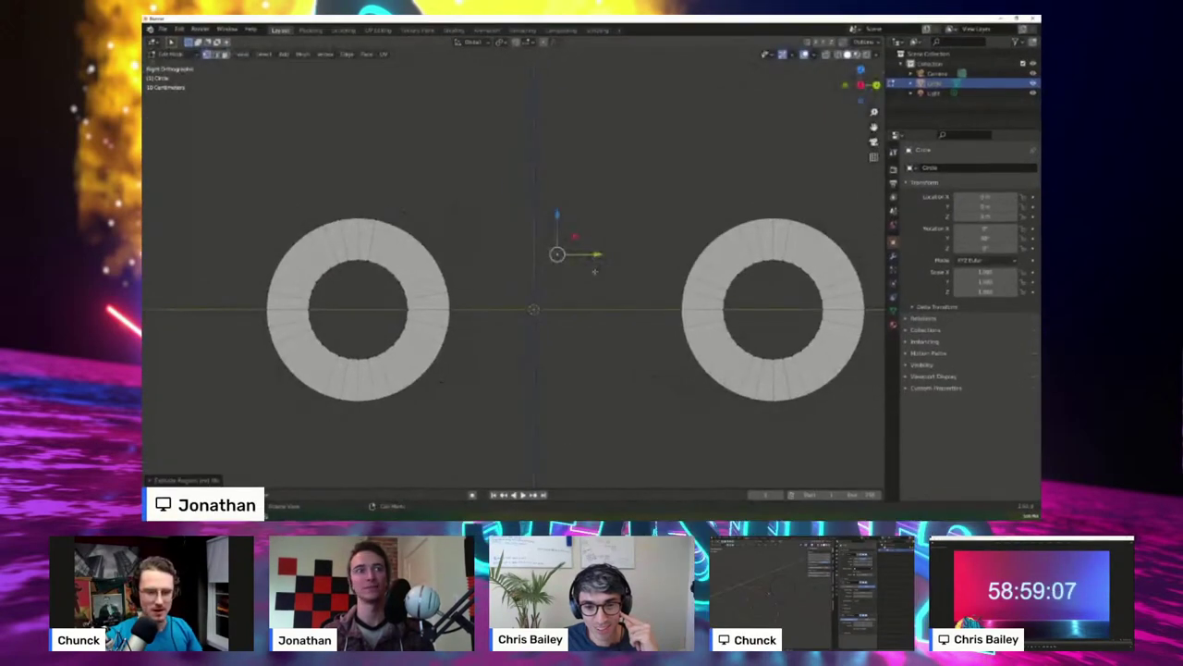
- Extrude the body outline's end vertex down toward the positive Y ring, then up beside that ring's upper edge
key("e")
left_click(699, 287)
key("e")
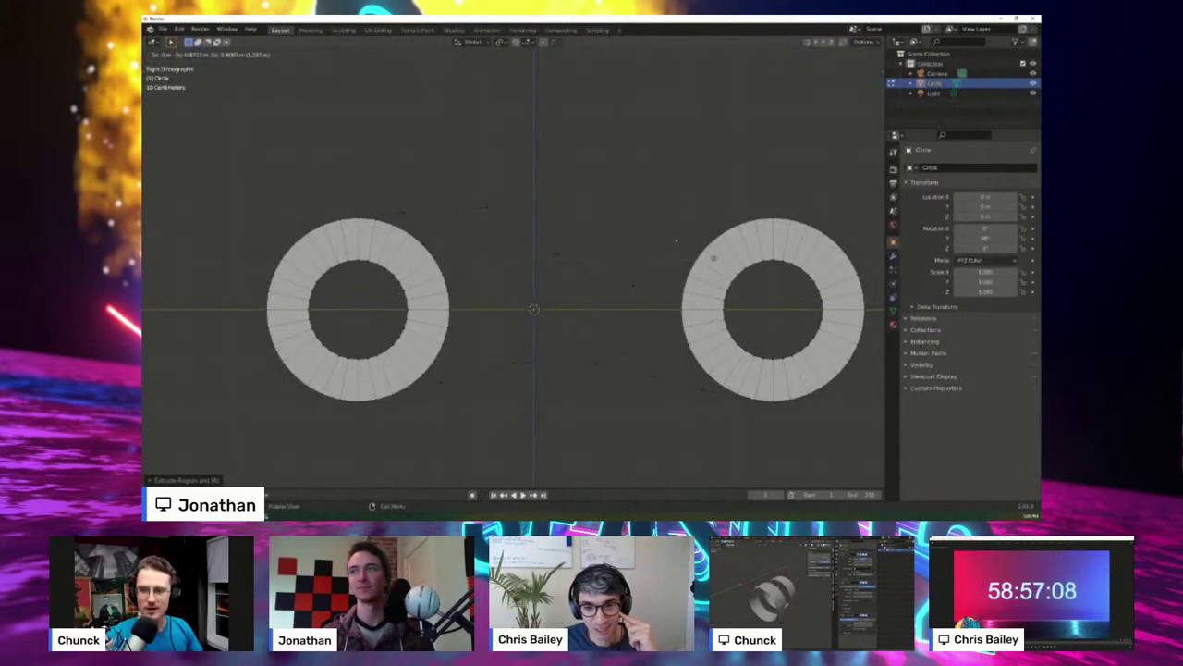
left_click(722, 226)
middle_click_drag(722, 226, 611, 236, "shift")
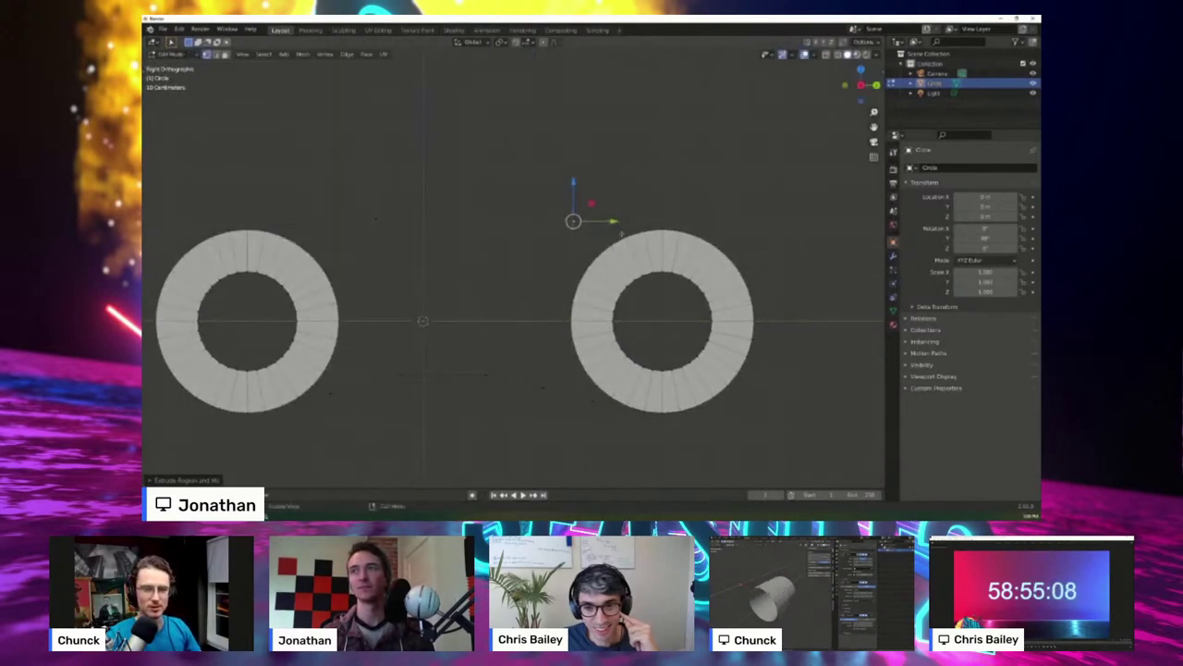
- Extrude the outline across above the positive Y ring with a short downward edge, and pull its end inward
key("e")
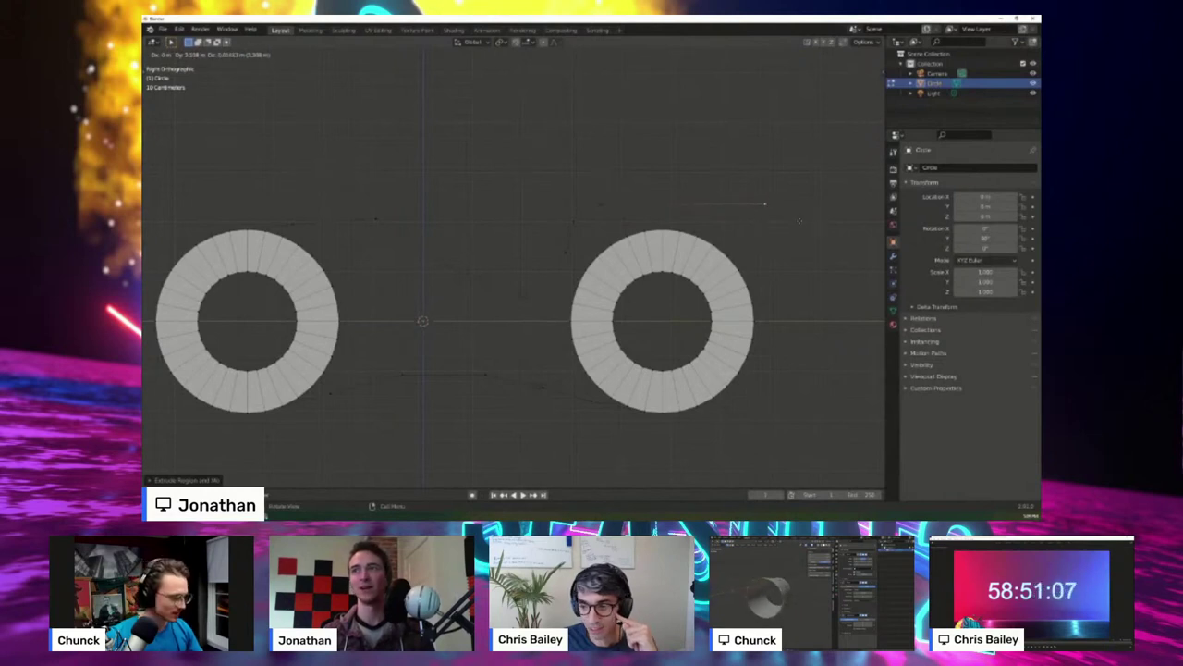
left_click(801, 222)
key("g")
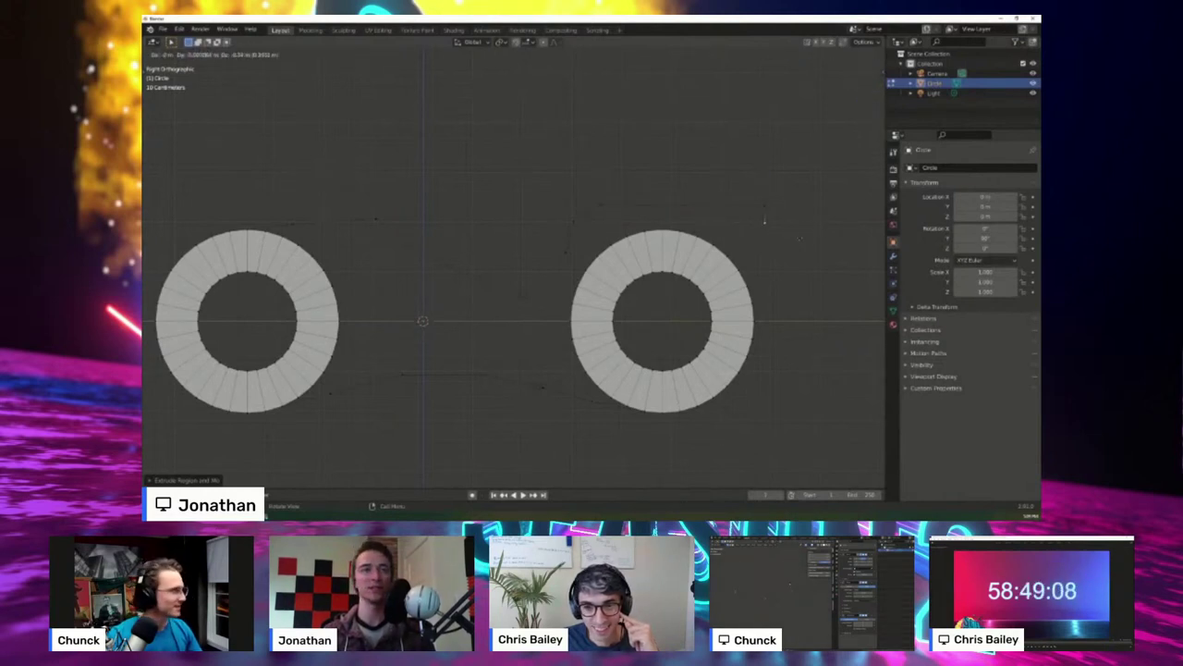
left_click(800, 239)
left_click_drag(745, 179, 773, 219)
left_click(739, 227)
left_click(737, 226)
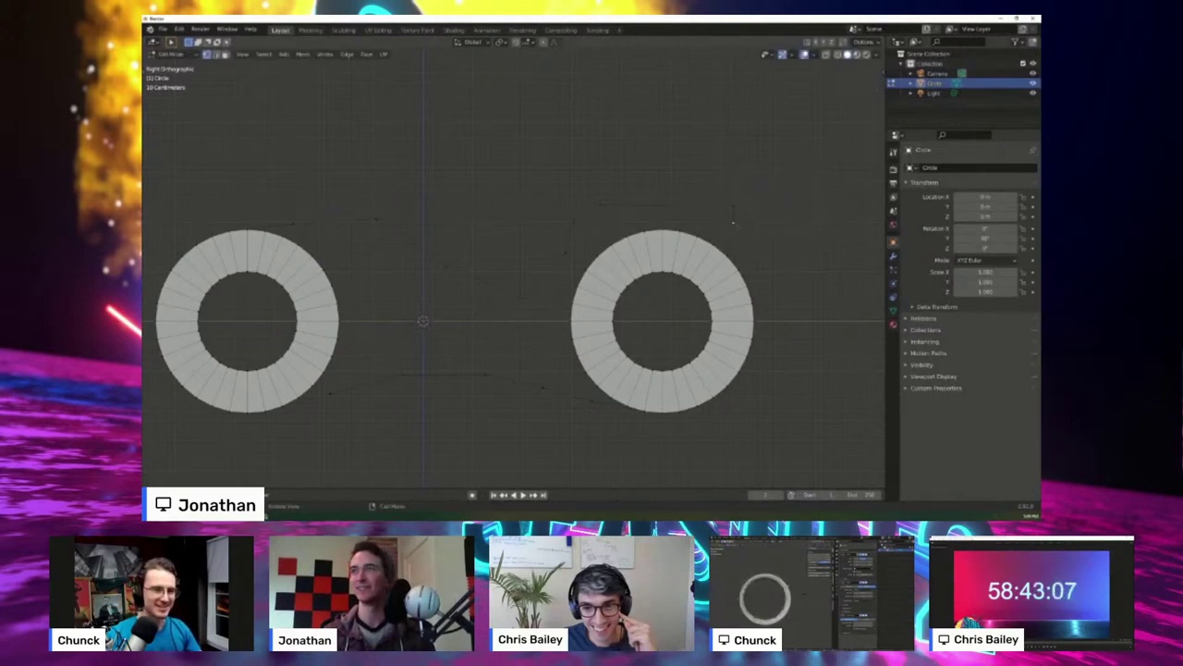
- Extrude the outline's end vertex down to the ring's outer rim and shift the upper corner slightly inward
key("e")
left_click(741, 256)
left_click_drag(703, 191, 756, 216)
left_click(737, 256)
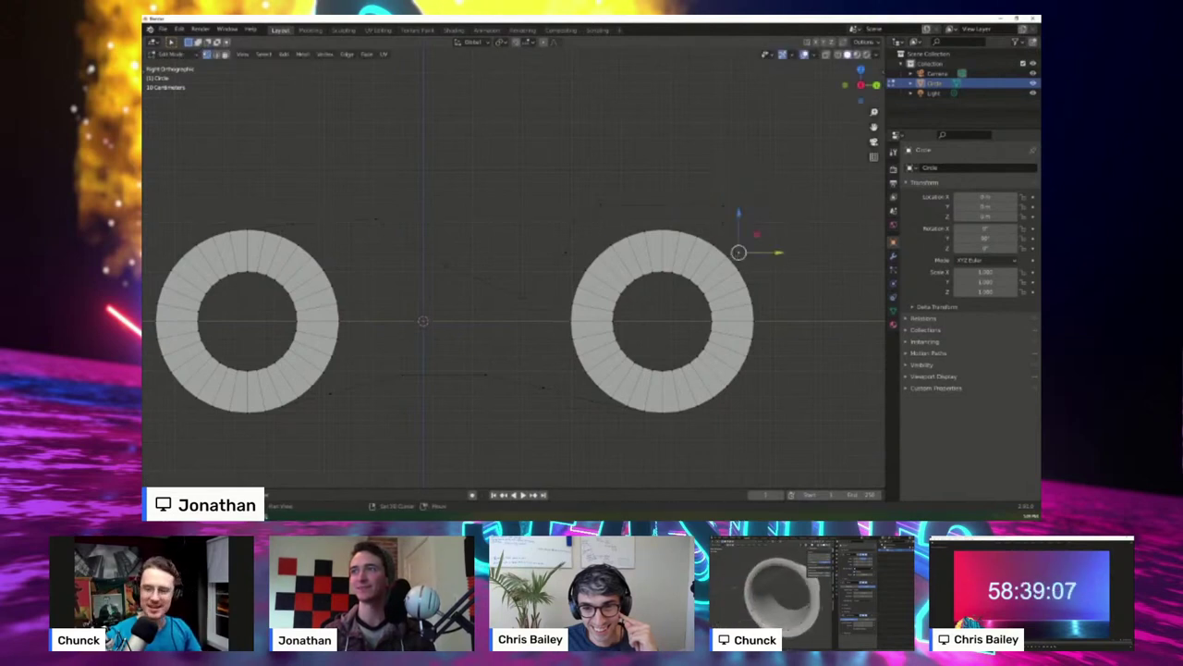
key("ctrl+z")
key("ctrl+z")
key("ctrl+z")
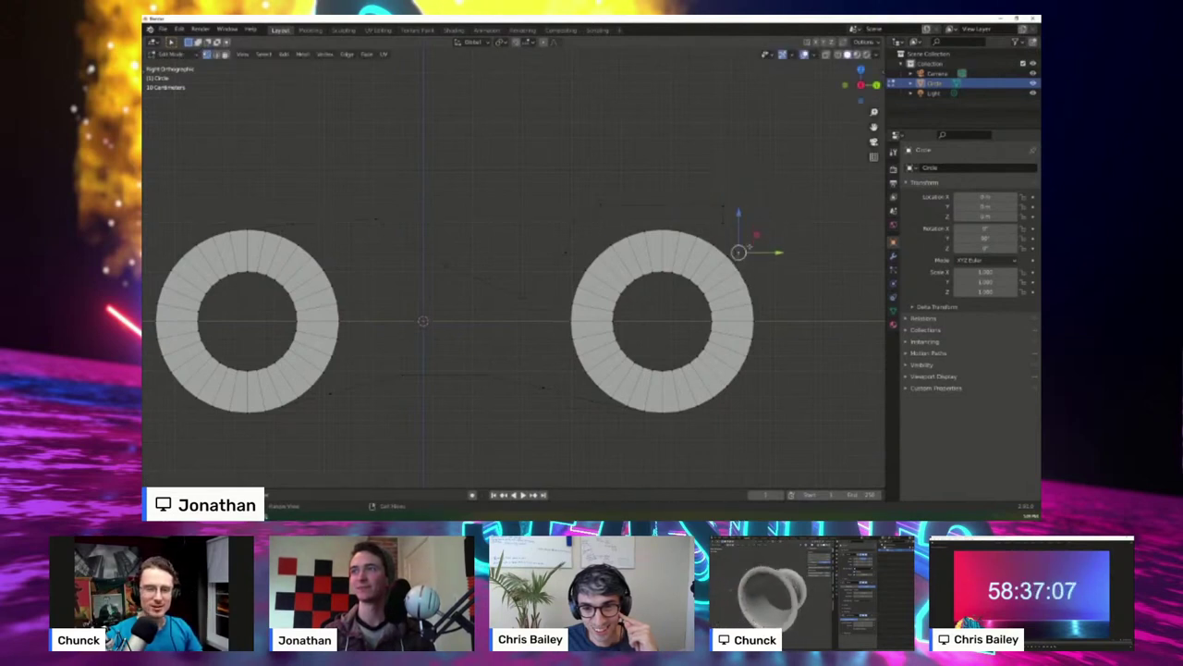
middle_click_drag(398, 268, 555, 294, "shift")
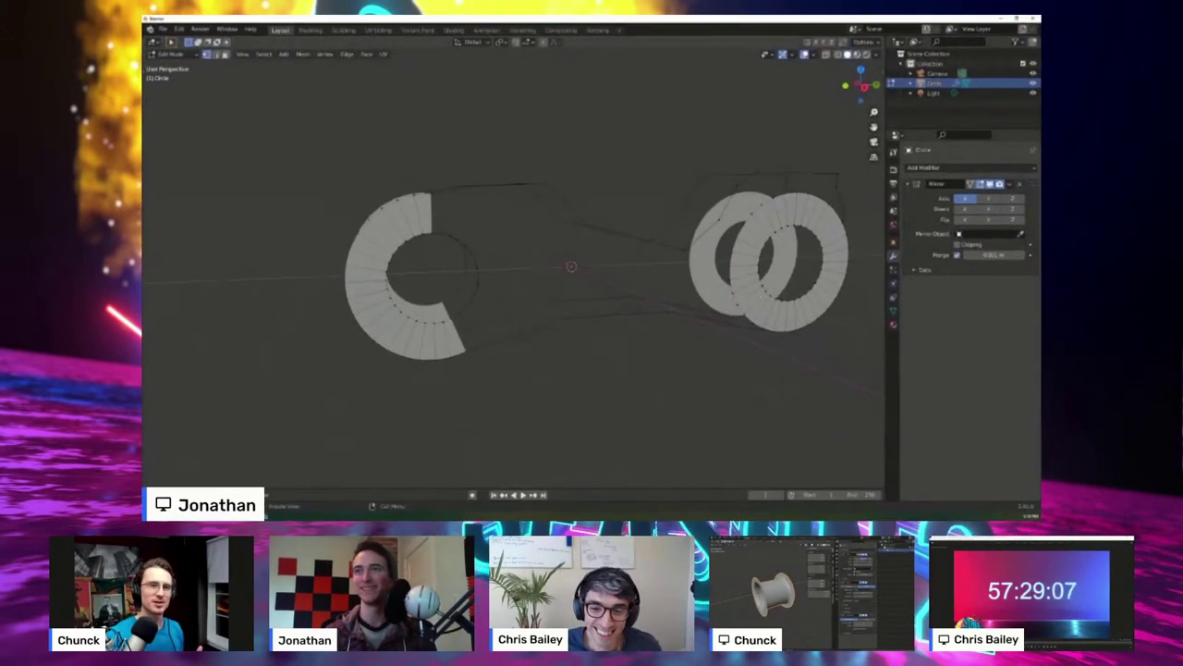
- Select the path of outer rim vertices along the positive Y ring's upper part and delete those vertices
middle_click_drag(731, 300, 532, 283, "shift")
scroll(532, 283, "up", 1)
middle_click_drag(709, 166, 684, 171)
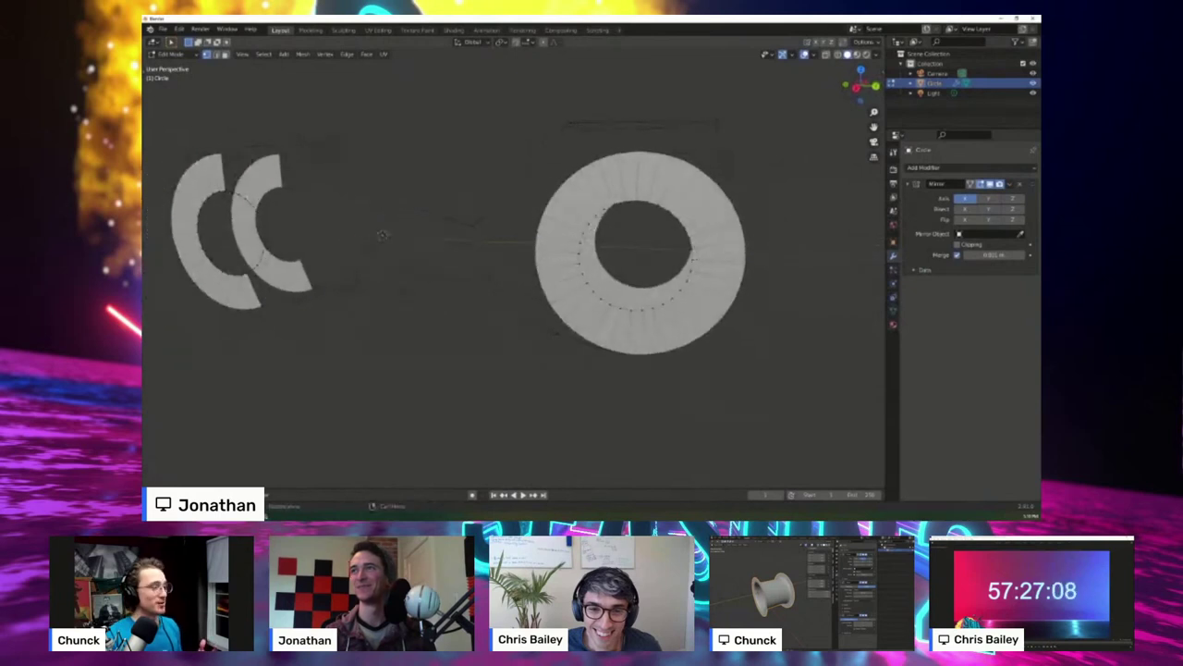
middle_click_drag(518, 268, 490, 273)
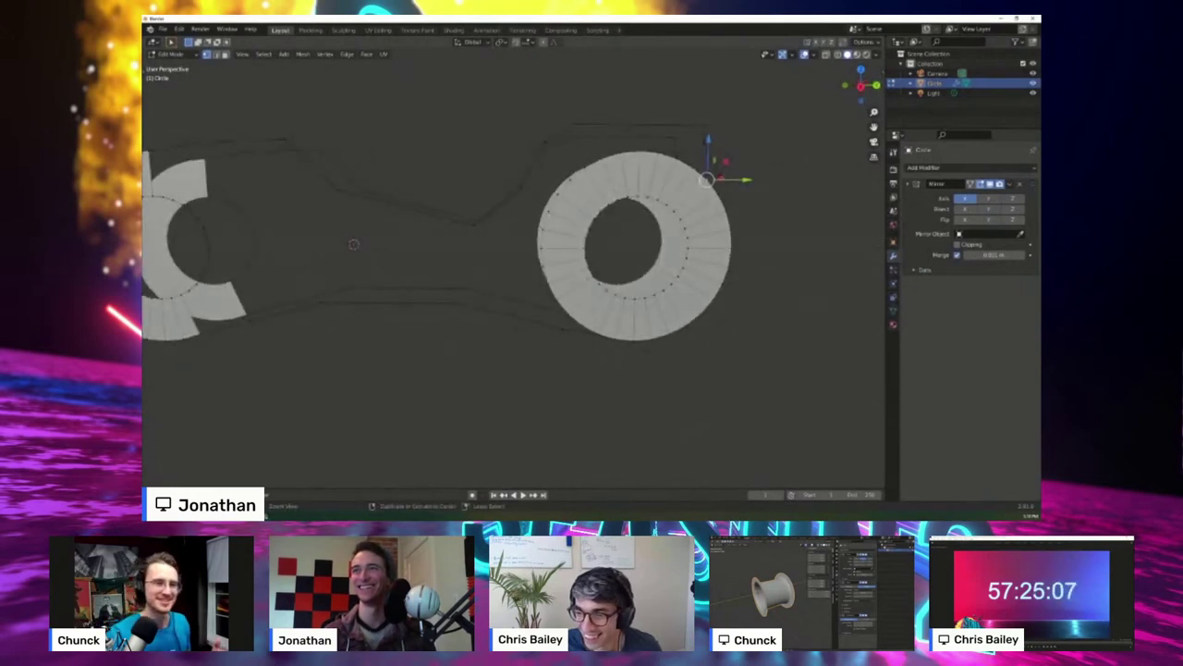
left_click(624, 171, "ctrl")
key("x")
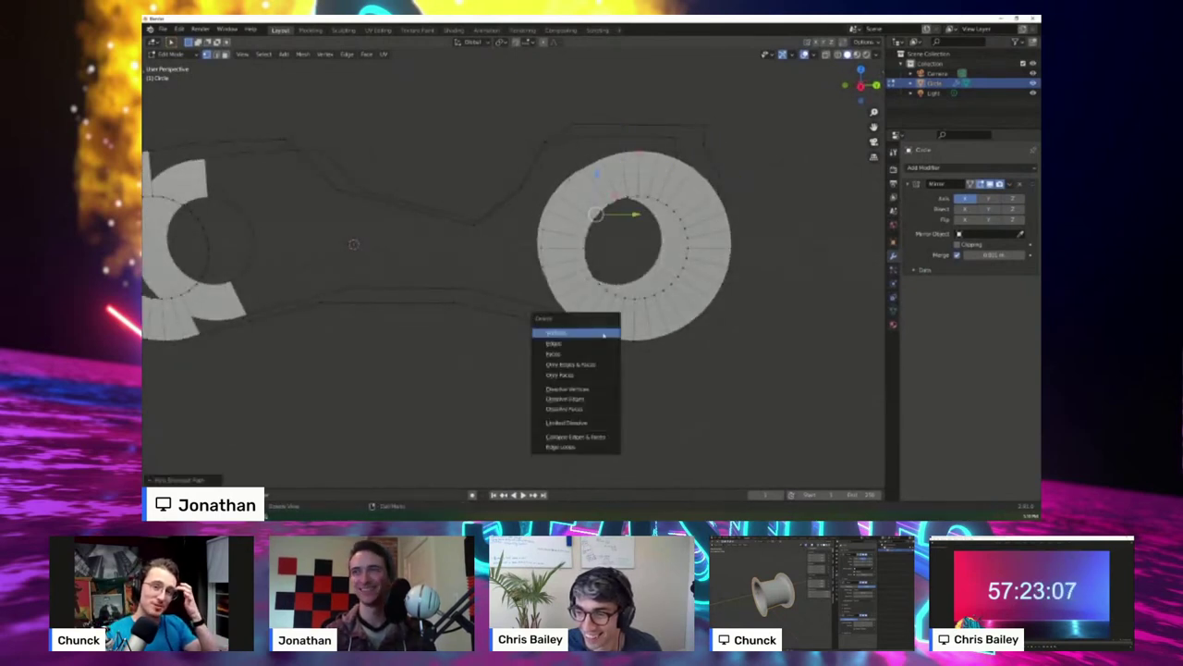
left_click(604, 334)
- Select the body's outer outline including both rings' rims and extrude it inward along X toward the mirror plane
middle_click_drag(518, 296, 515, 271)
middle_click_drag(570, 320, 540, 352)
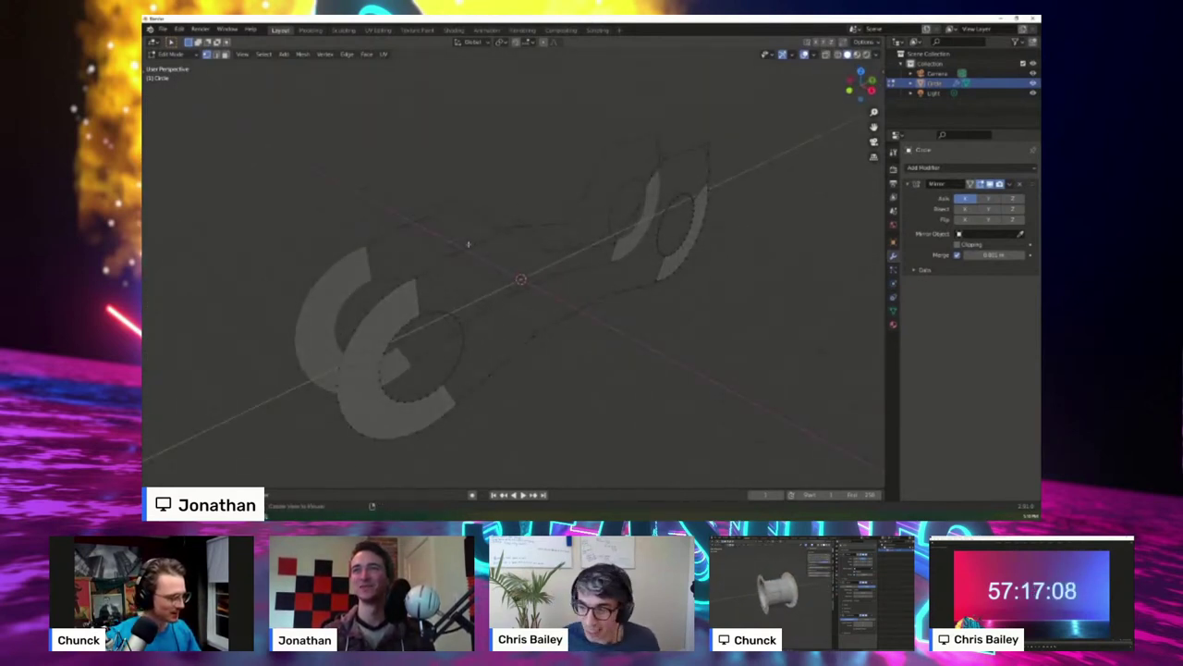
middle_click_drag(468, 244, 481, 267)
left_click(418, 272, "alt+shift")
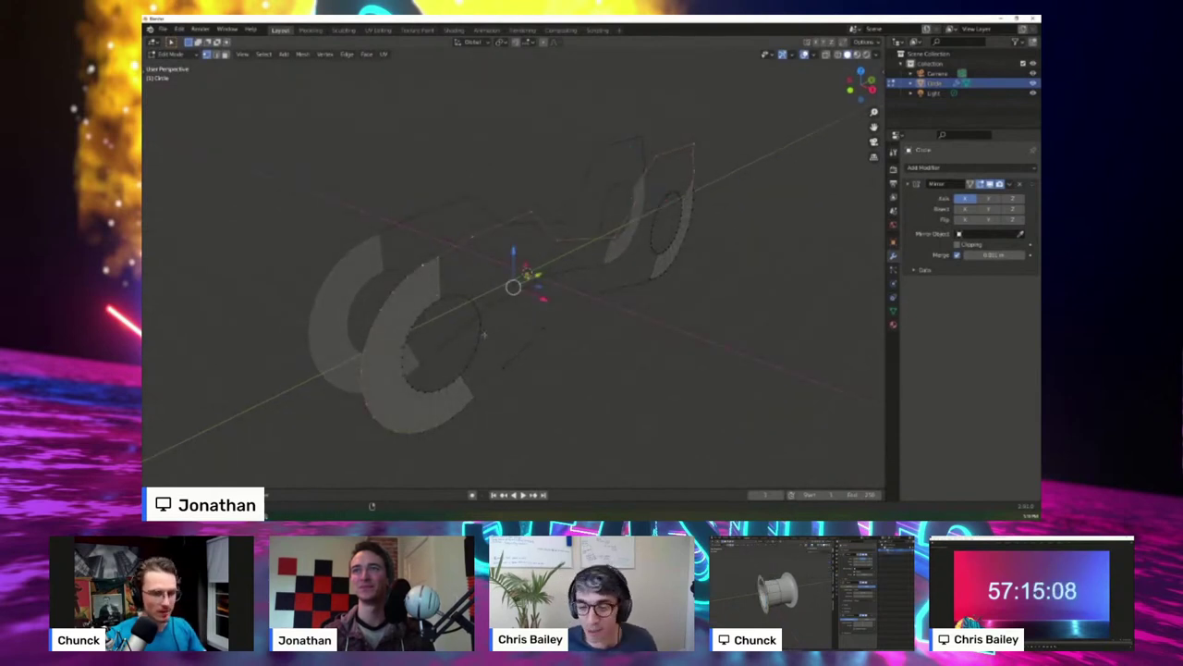
middle_click_drag(523, 341, 462, 318)
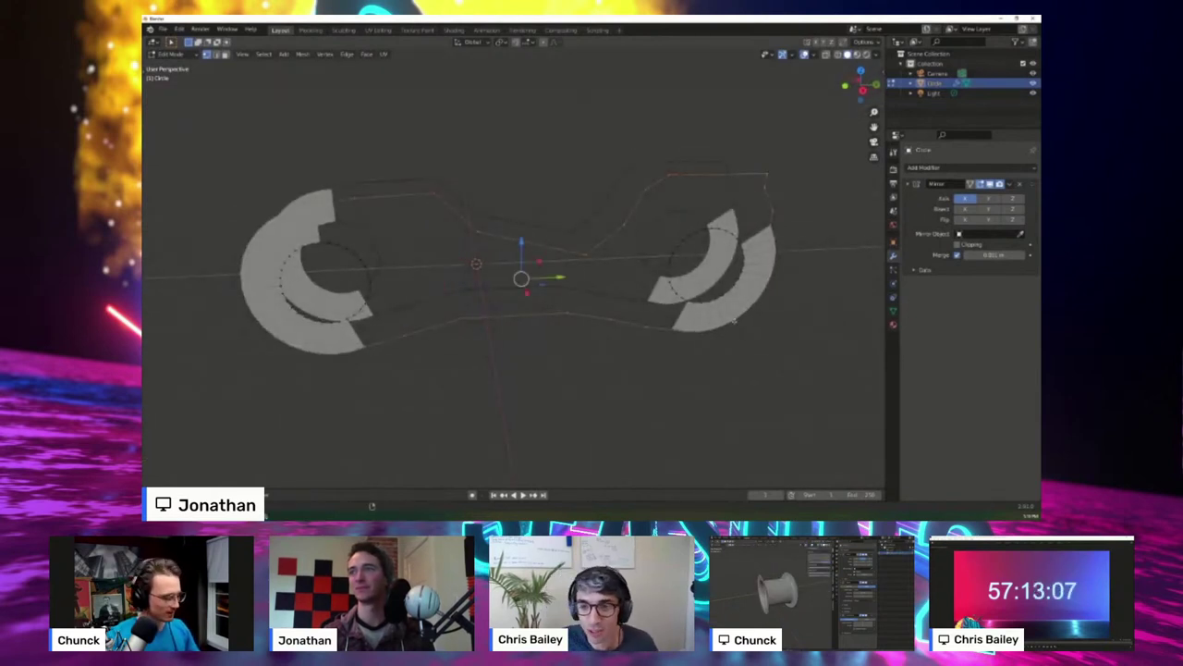
middle_click_drag(635, 330, 693, 344)
key("e")
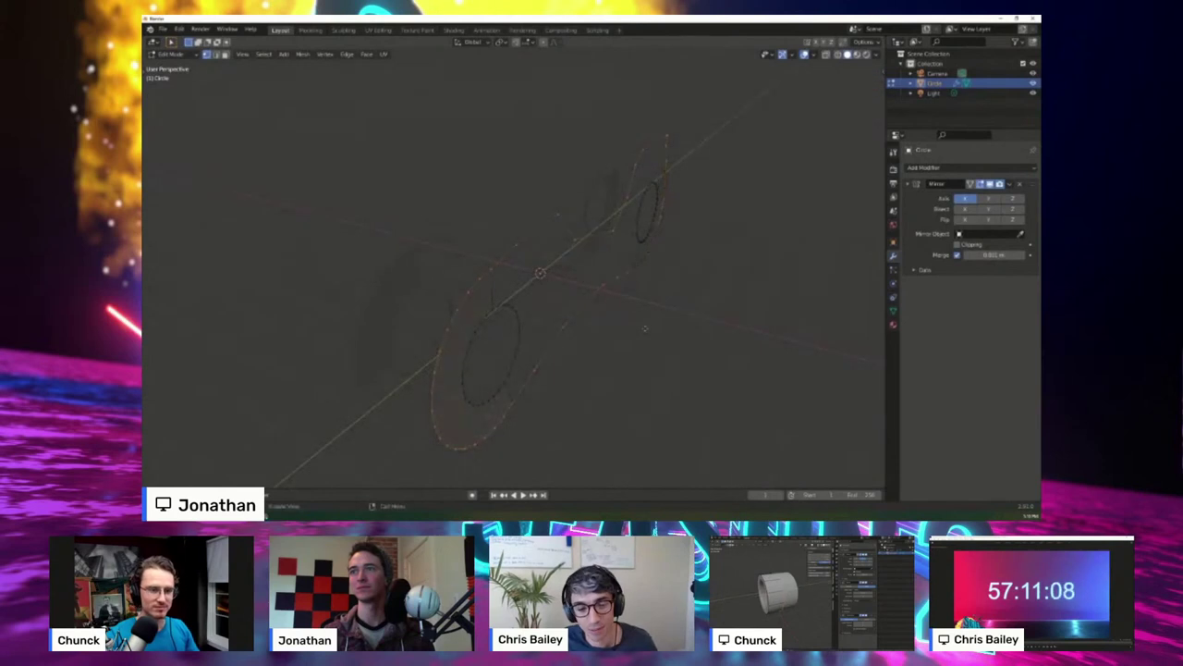
key("x")
left_click(623, 322)
- Enable clipping on the Mirror modifier and move the extruded edges along X until both halves meet at the mirror plane
left_click(958, 245)
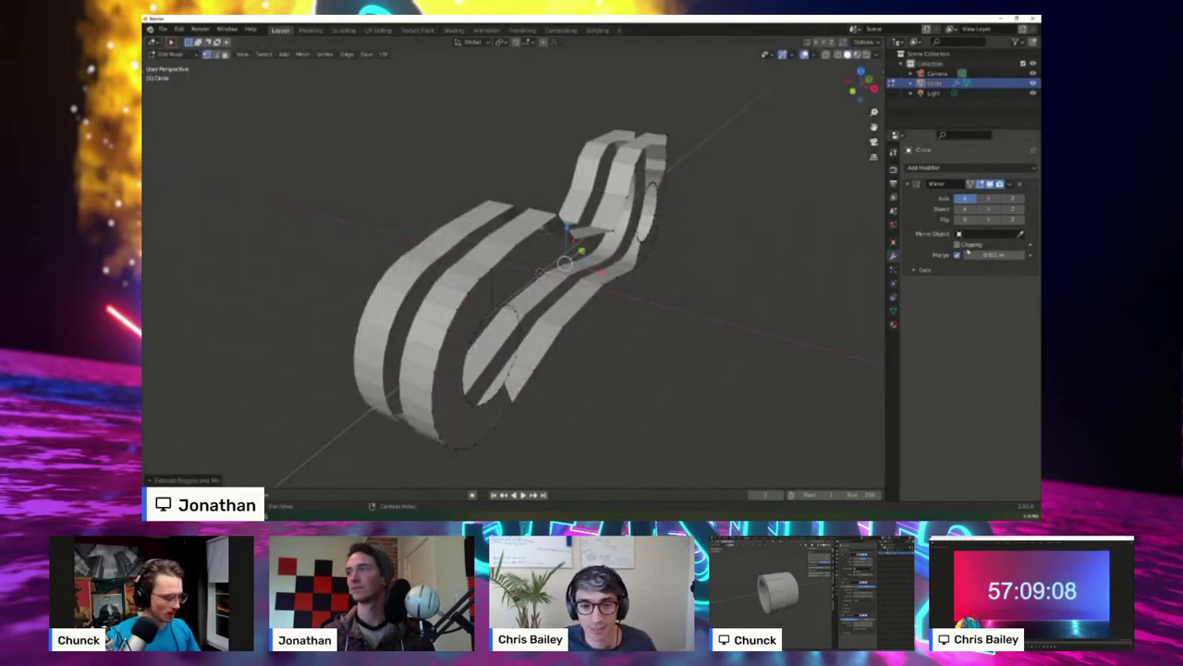
key("g")
key("x")
left_click(583, 267)
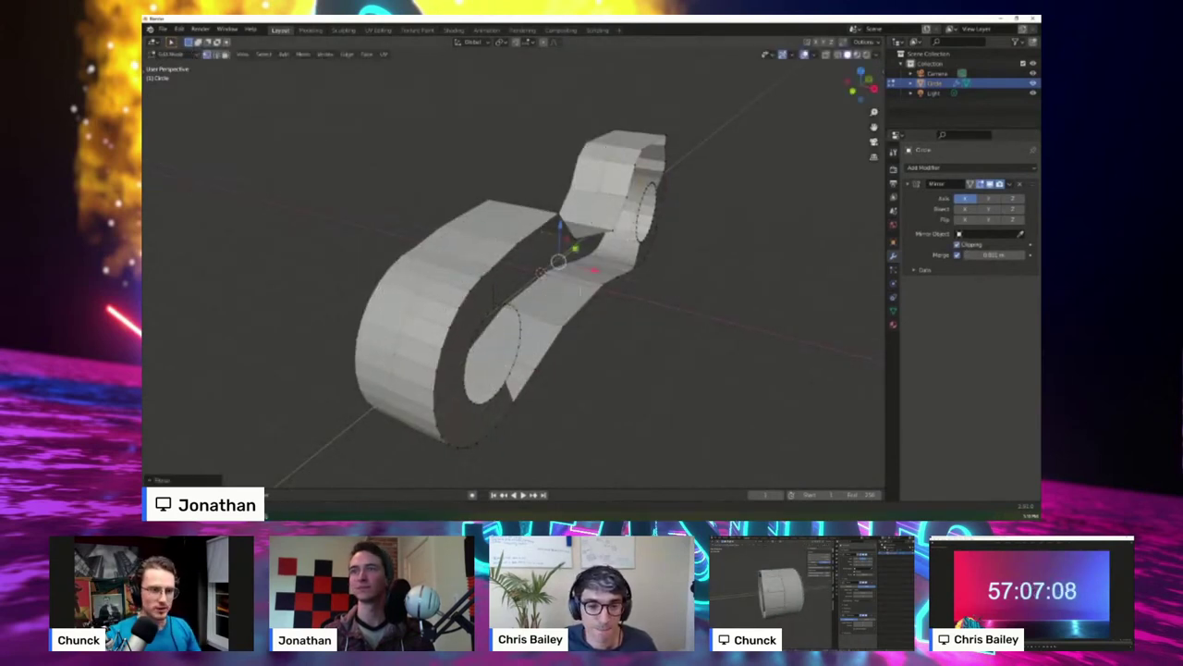
mouse_move(623, 303)
middle_mouse_down()
mouse_move(569, 285)
mouse_move(634, 317)
middle_mouse_up()
key("alt+a")
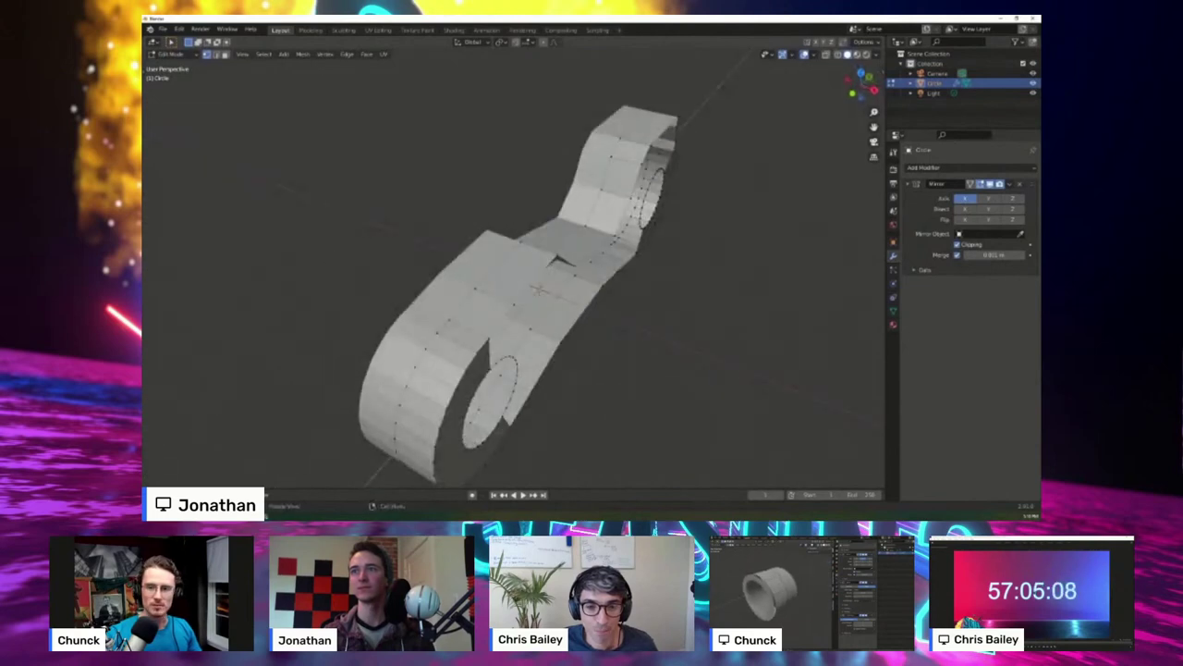
middle_click_drag(564, 320, 542, 333)
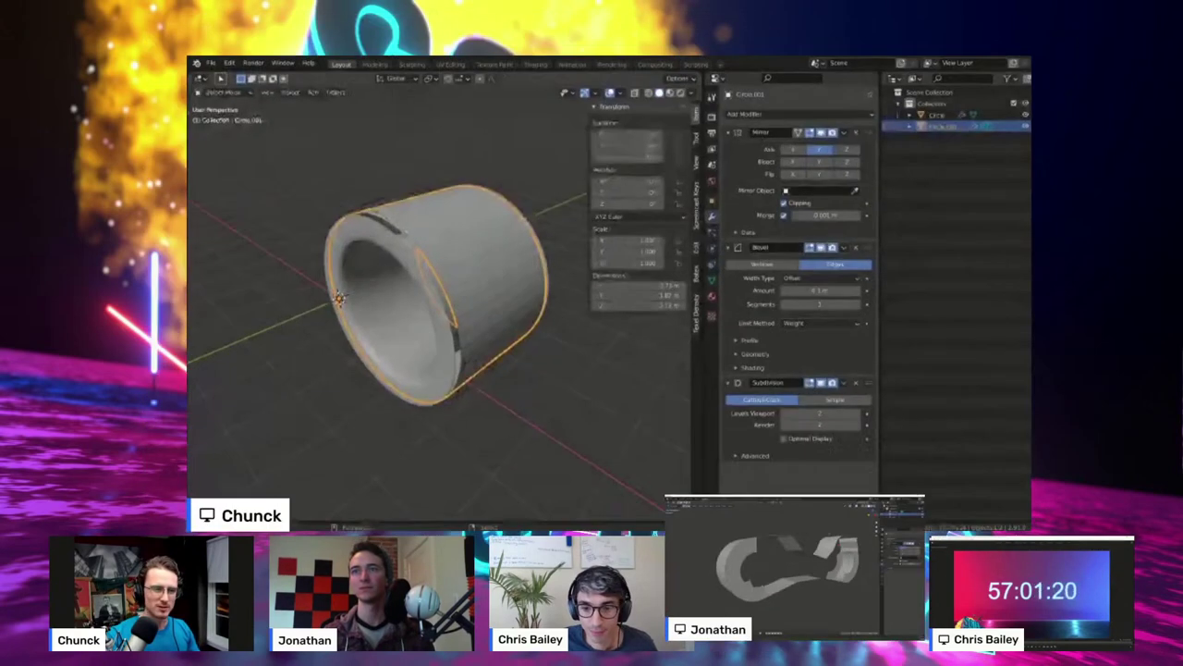
- In the other Blender scene, select the Circle tube instead of the Circle.001 shell and open its mesh for editing
middle_click_drag(435, 305, 467, 301)
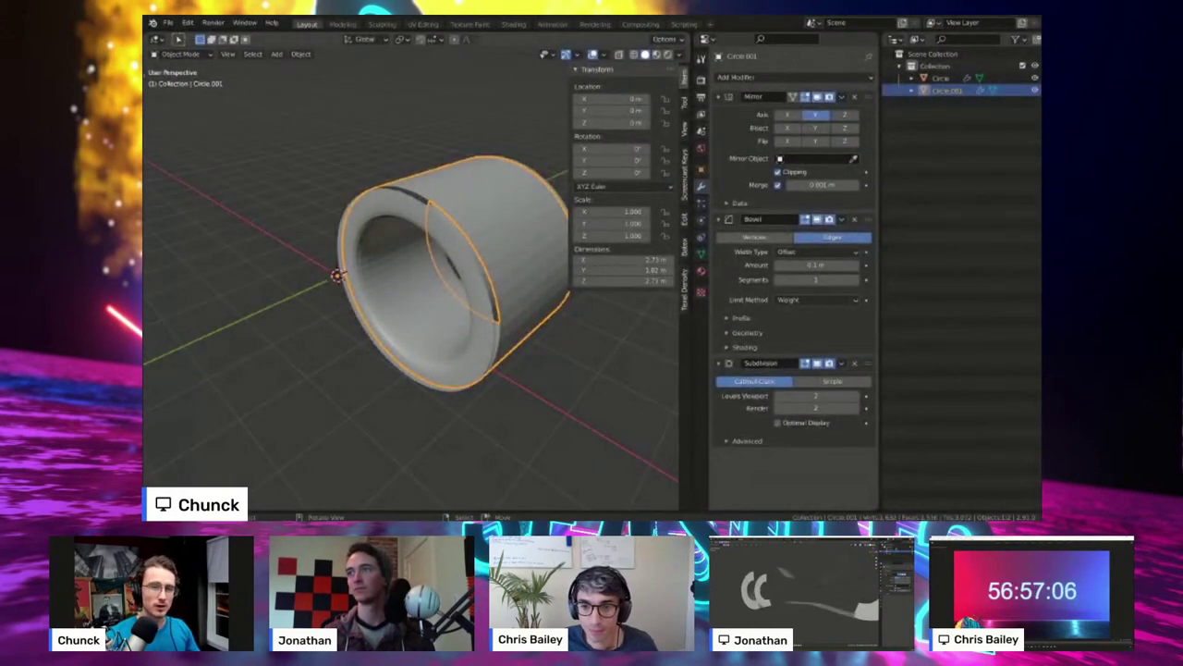
middle_click_drag(444, 296, 386, 295, "shift")
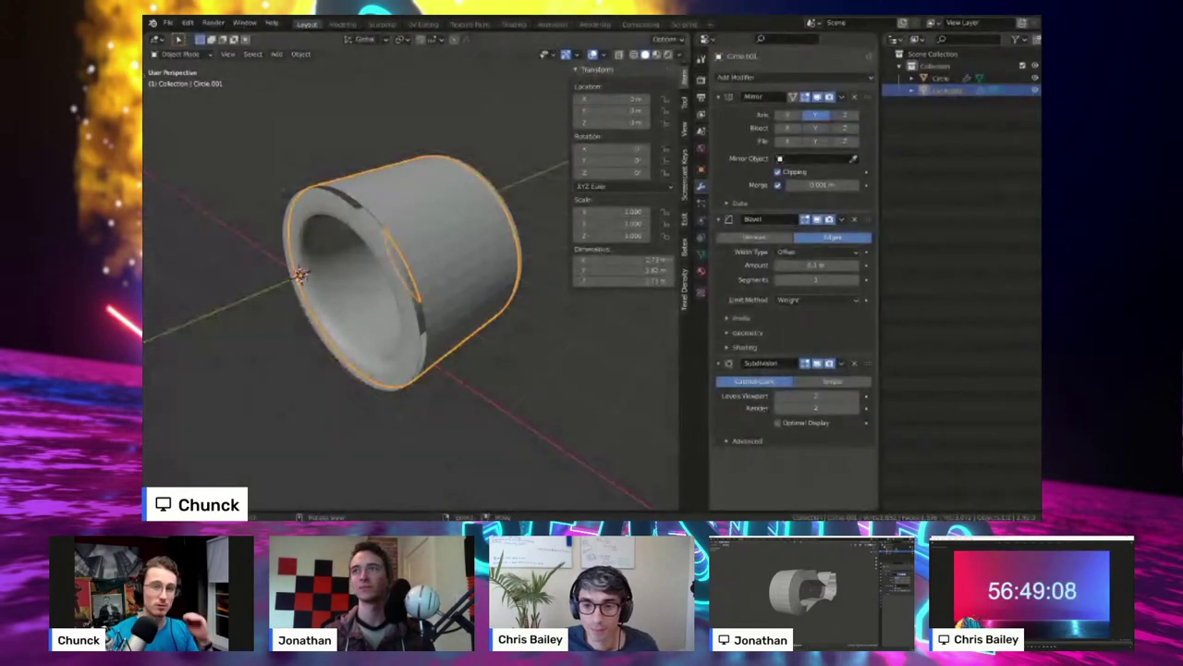
key("Tab")
middle_click_drag(407, 277, 477, 282)
key("Tab")
right_click(518, 277)
key("Tab")
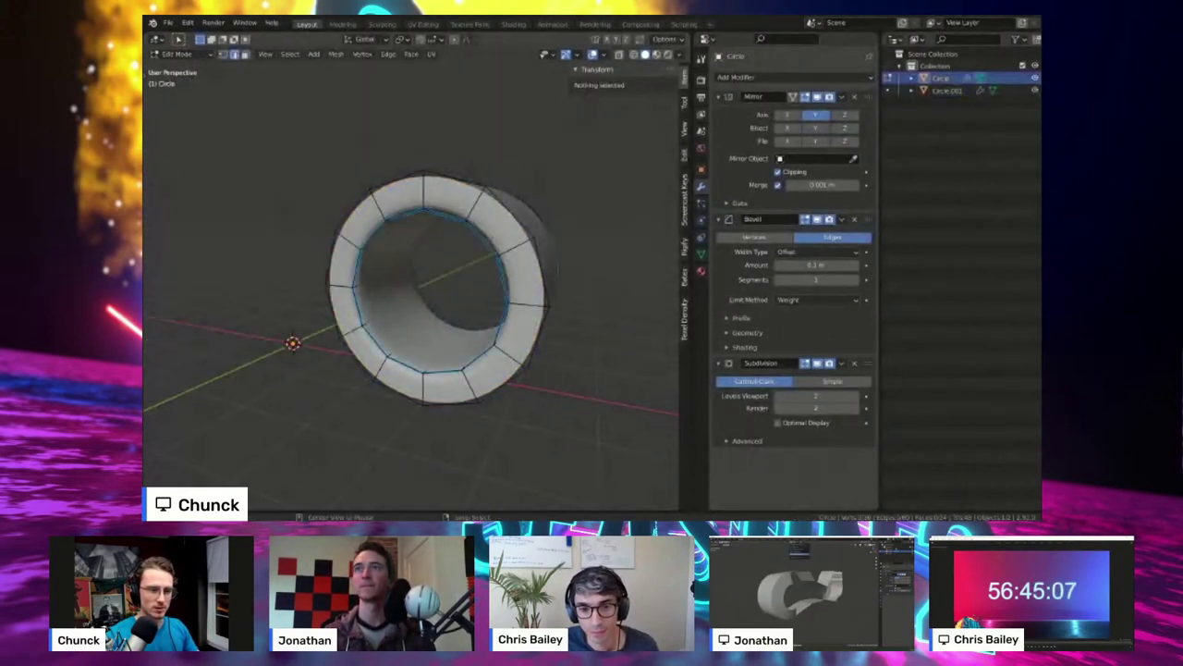
- Set the mean bevel weight of the tube's front inner rim loop to 0.00 for comparison, and restore it to 1.00
right_click(504, 310, "alt")
scroll(480, 305, "up", 1)
scroll(481, 305, "up", 1)
key("alt+a")
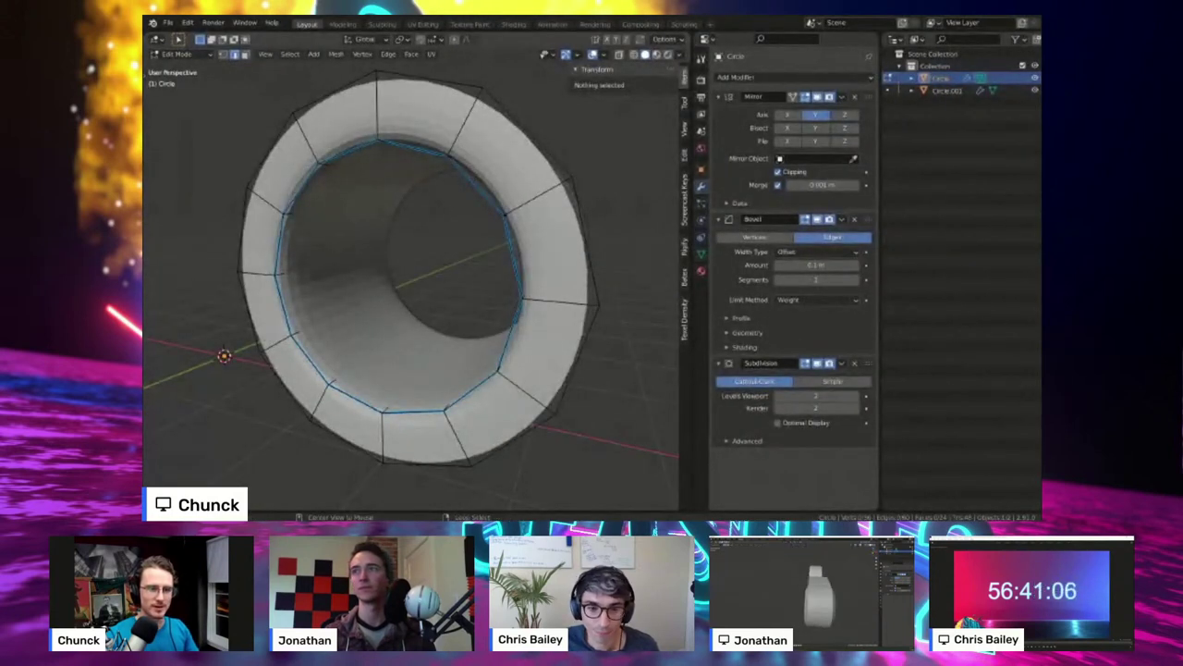
right_click(513, 257, "alt")
mouse_move(624, 178)
left_mouse_down()
mouse_move(590, 178)
mouse_move(624, 178)
left_mouse_up()
key("alt+shift+z")
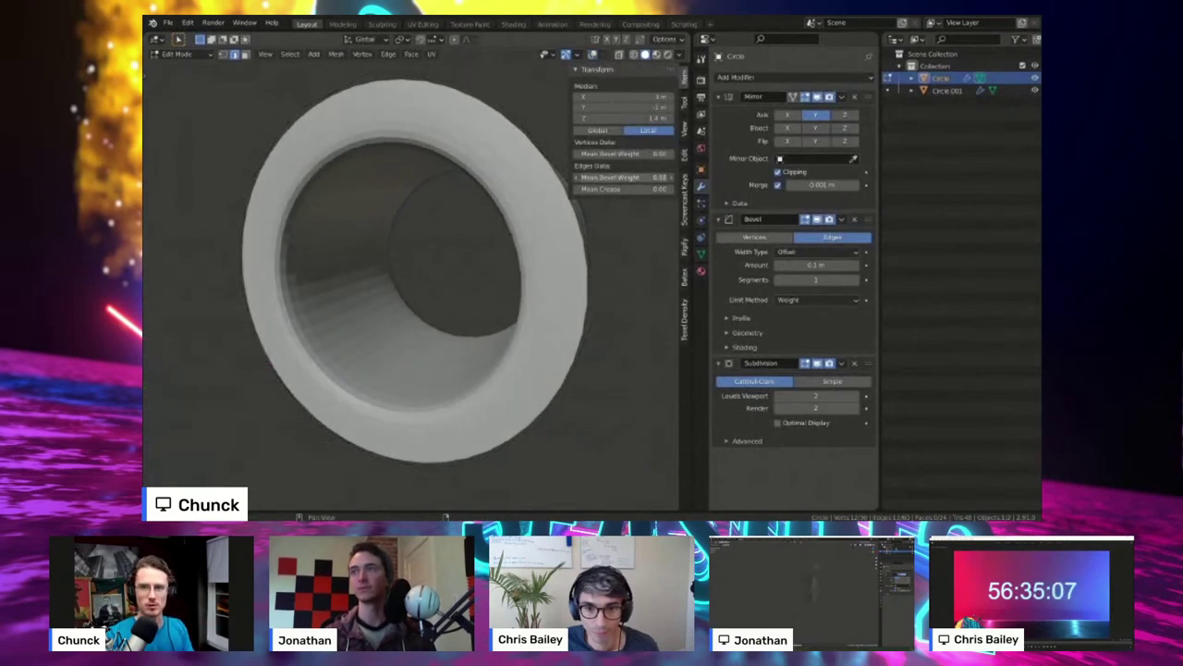
key("shift+alt+z")
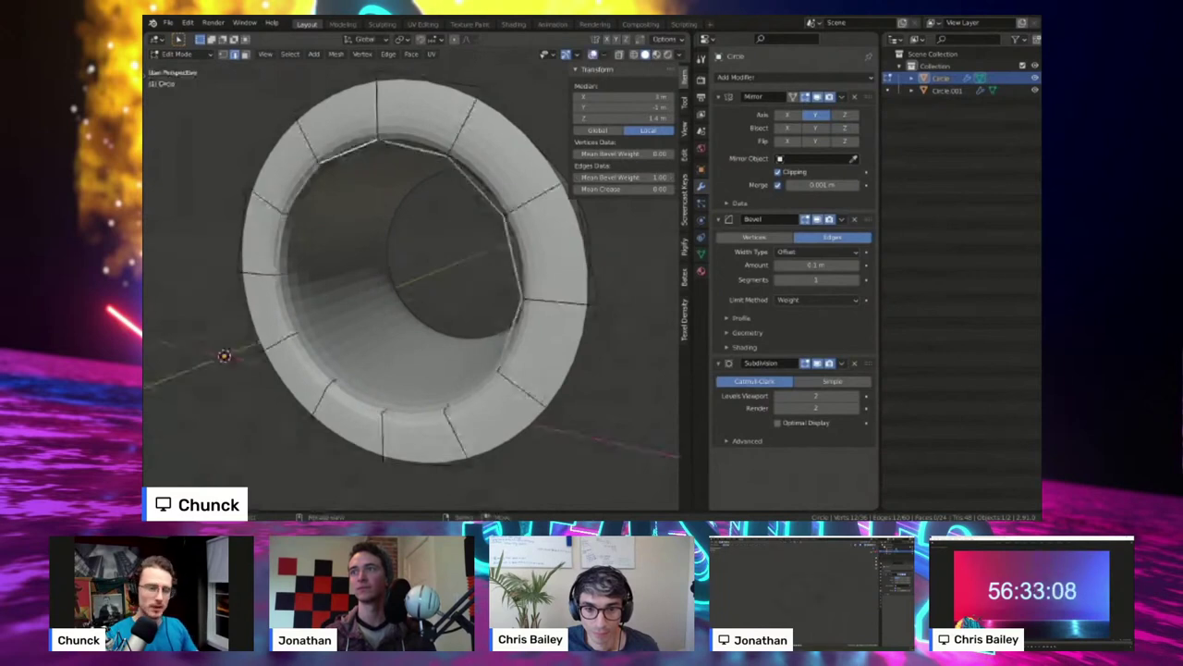
key("Tab")
scroll(411, 277, "down", 2)
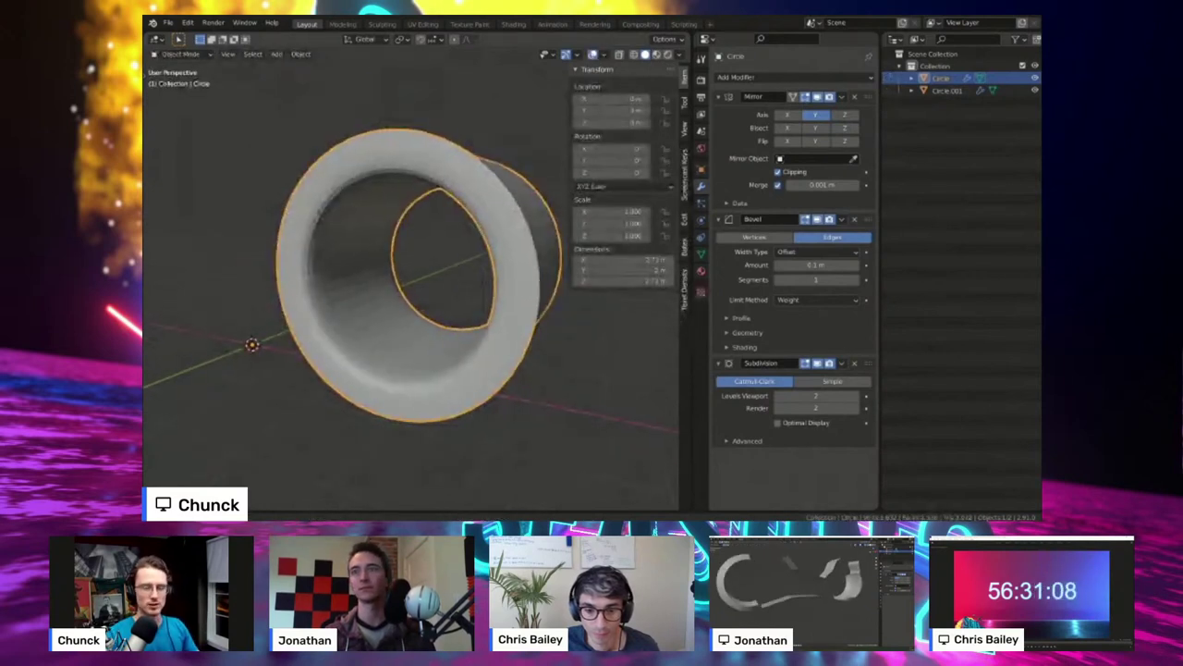
middle_click_drag(444, 277, 379, 286)
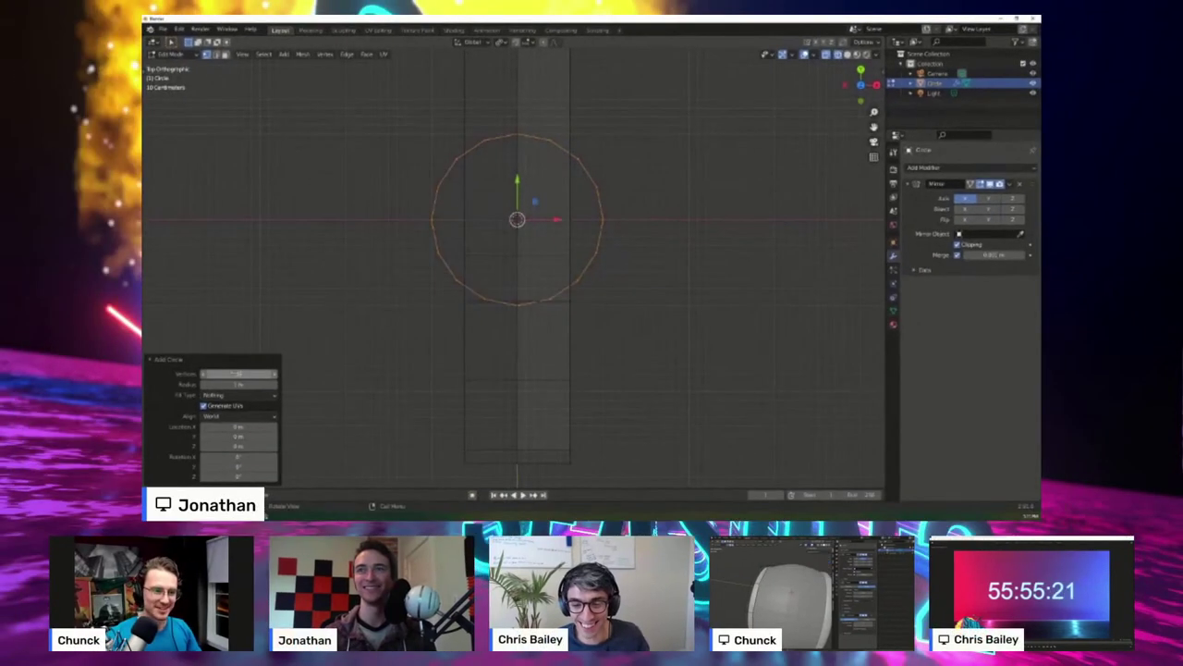
- In the vehicle body scene, give the newly added circle 12 vertices and rotate it 90° in the right view
left_click(143, 473)
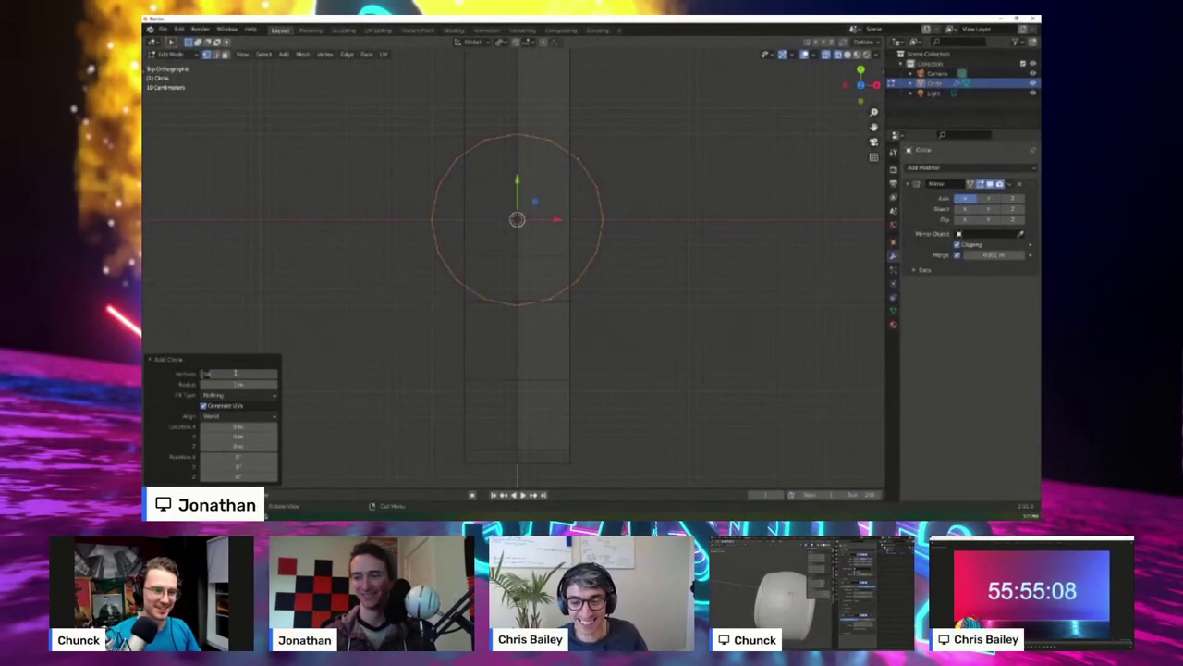
type("12")
key("Return")
key("KP_3")
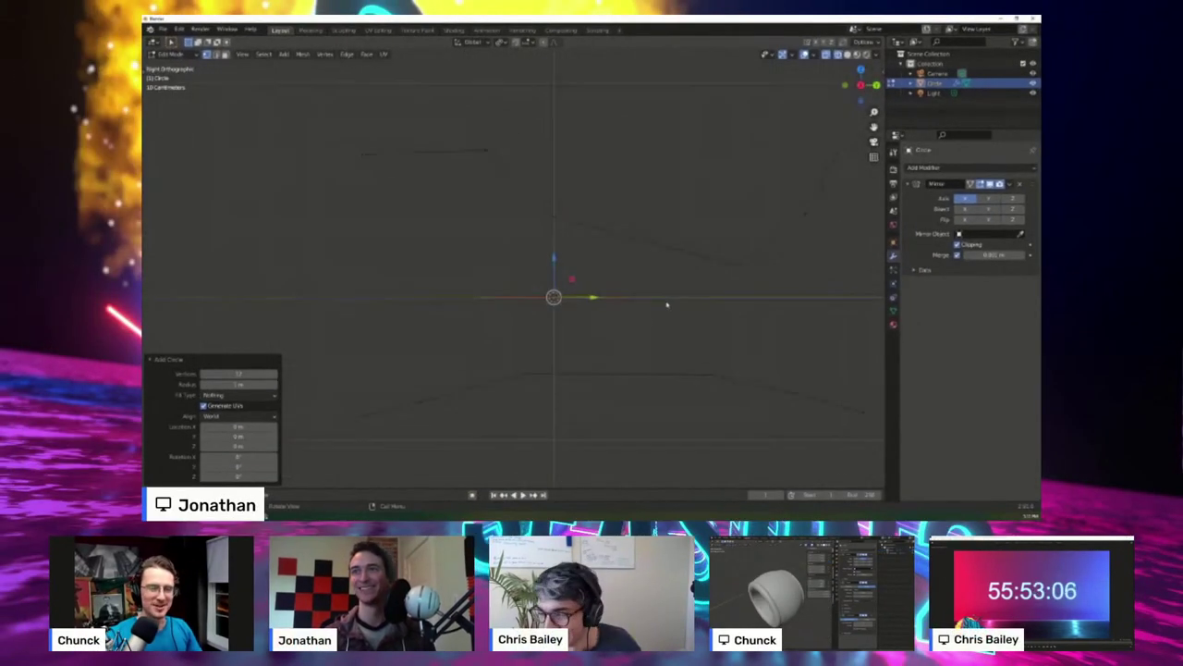
type("r90")
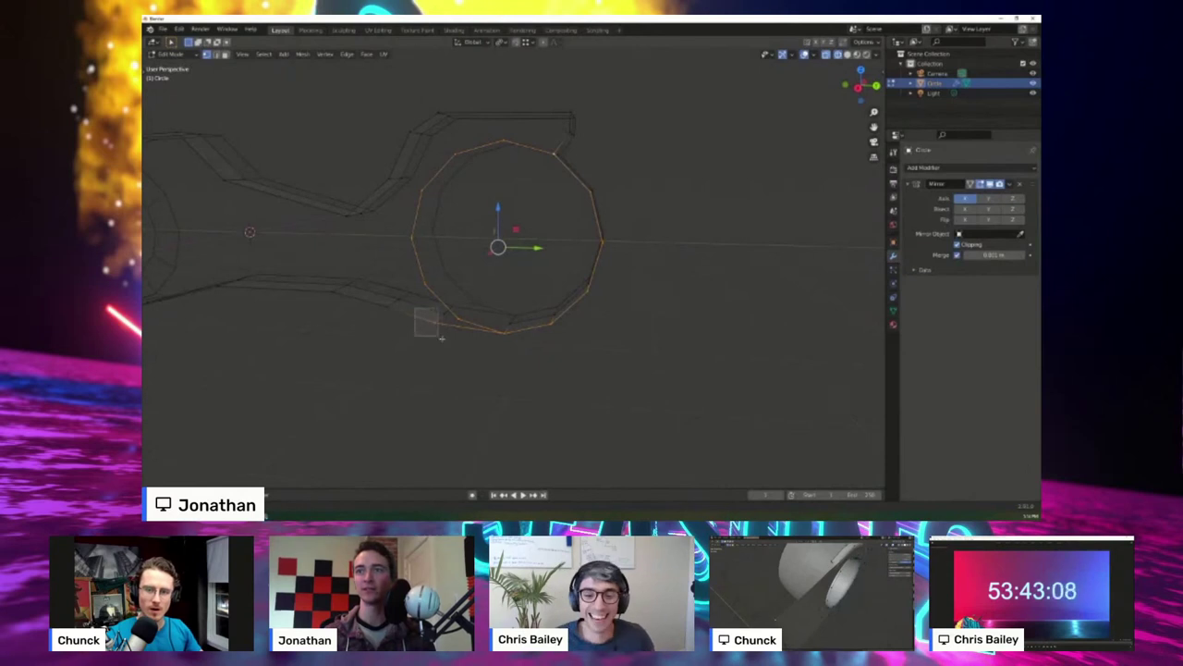
- Extrude the positive Y wheel's circular edge loop in place and scale the new loop down into an inner rim
middle_click_drag(680, 343, 534, 299)
key("e")
right_click(777, 353)
key("s")
left_click(698, 321)
scroll(695, 320, "down", 4)
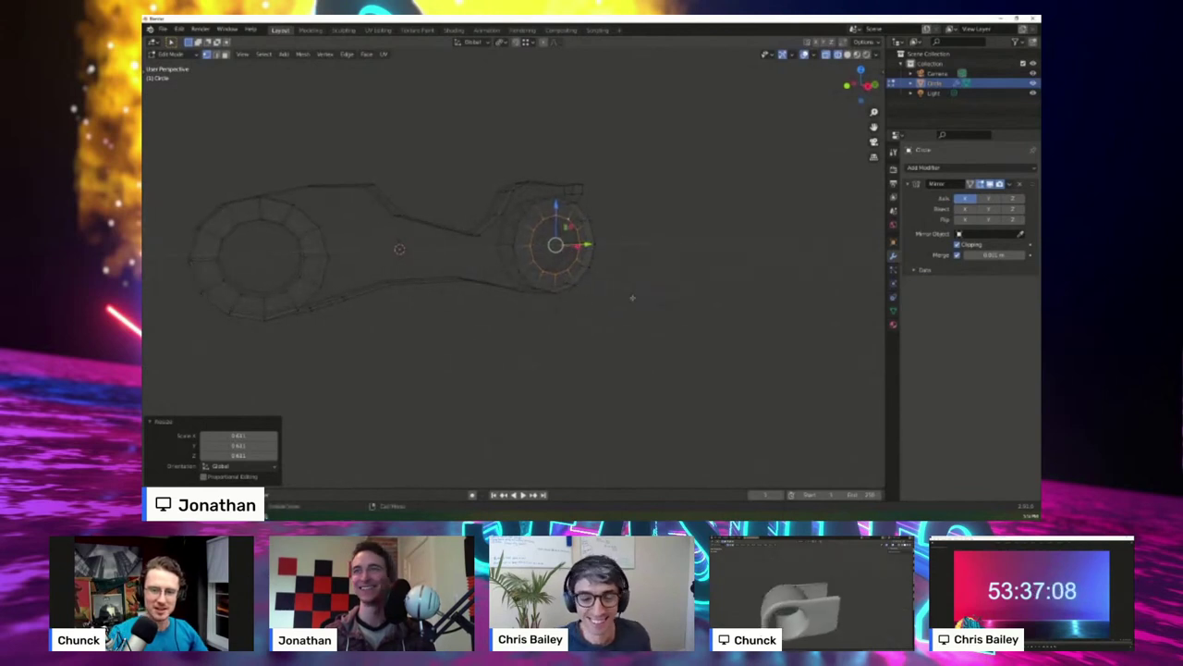
key("s")
left_click(641, 301)
- Add the negative Y wheel's inner rim to the selection, then resize both rims and adjust their position along X
middle_click_drag(641, 301, 577, 284)
left_click(449, 284, "alt+shift")
left_click_drag(585, 278, 595, 280)
middle_click_drag(644, 335, 586, 315)
key("s")
left_click(668, 334)
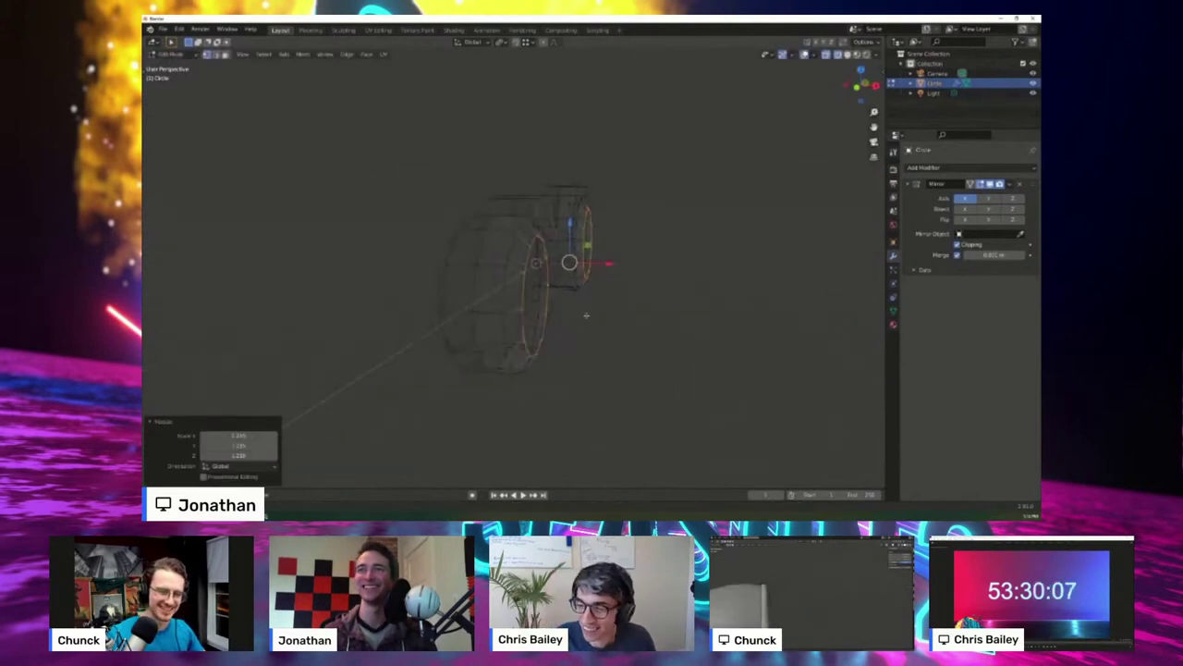
left_click_drag(609, 261, 612, 263)
left_click(612, 264)
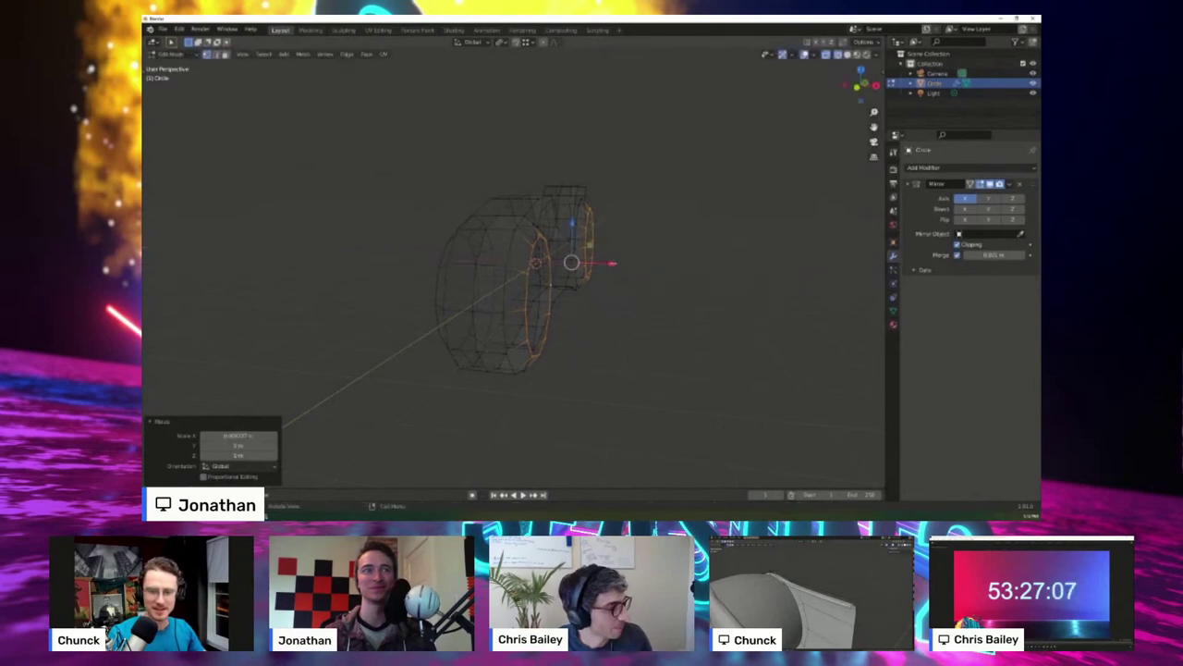
- Extrude both wheels' inner rims in place, scale the new loops smaller, and move them outward along X
key("e")
right_click(634, 291)
key("s")
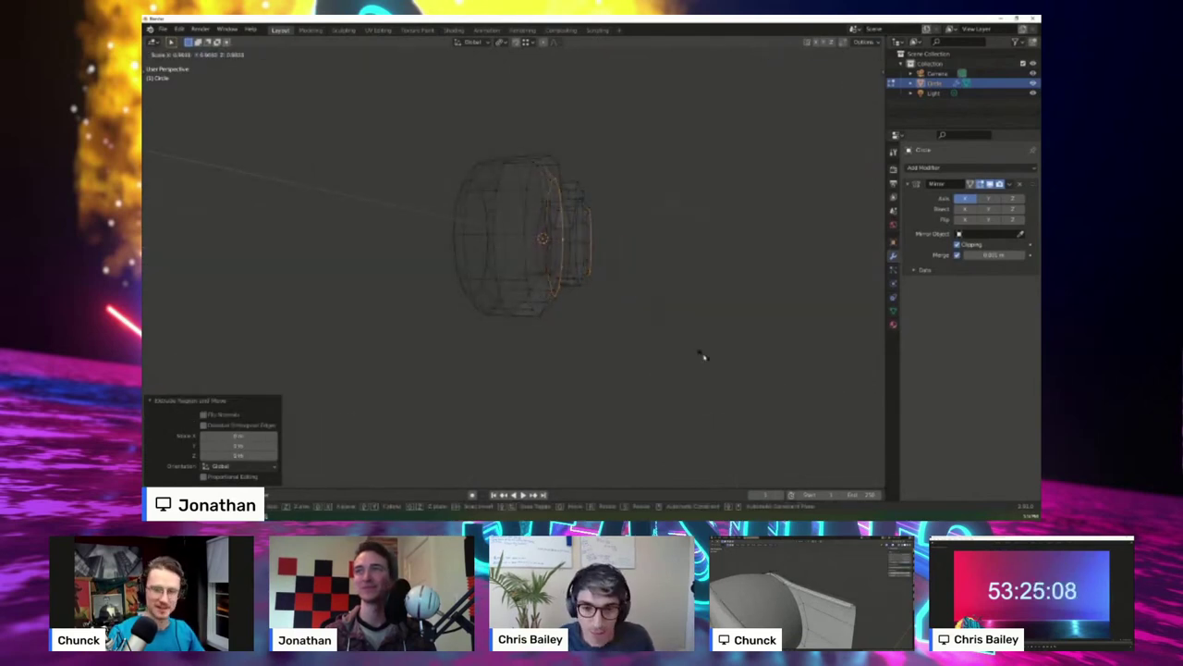
left_click(665, 330)
key("g")
key("x")
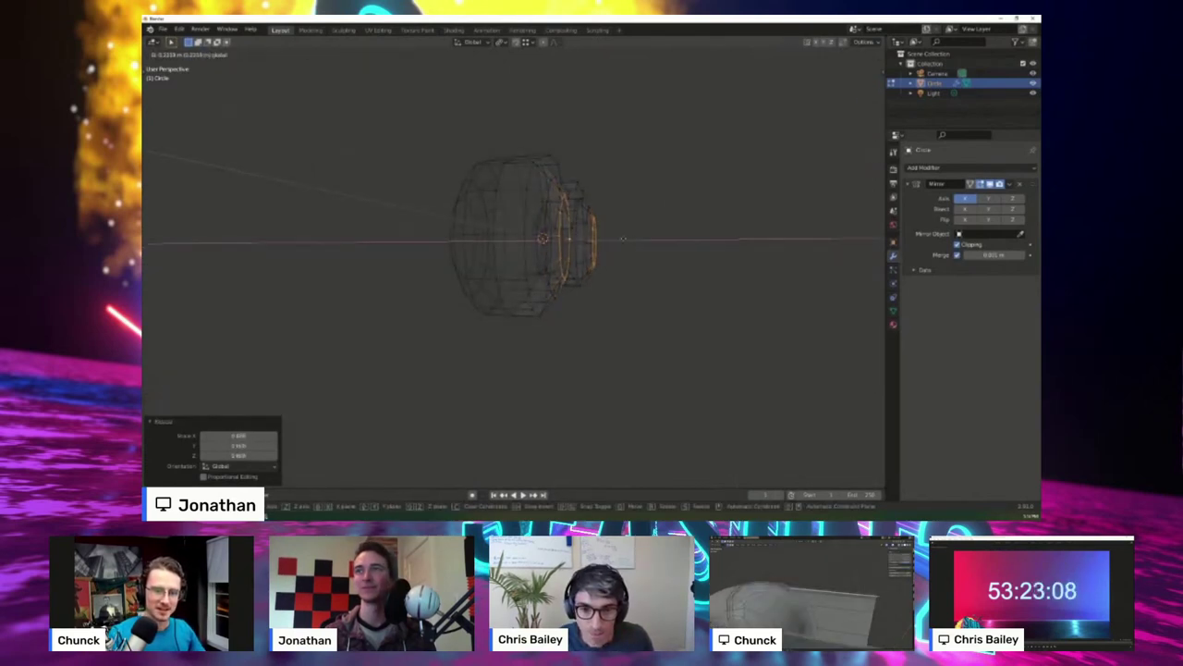
left_click(621, 240)
middle_click_drag(712, 298, 619, 319)
scroll(619, 319, "up", 1)
key("s")
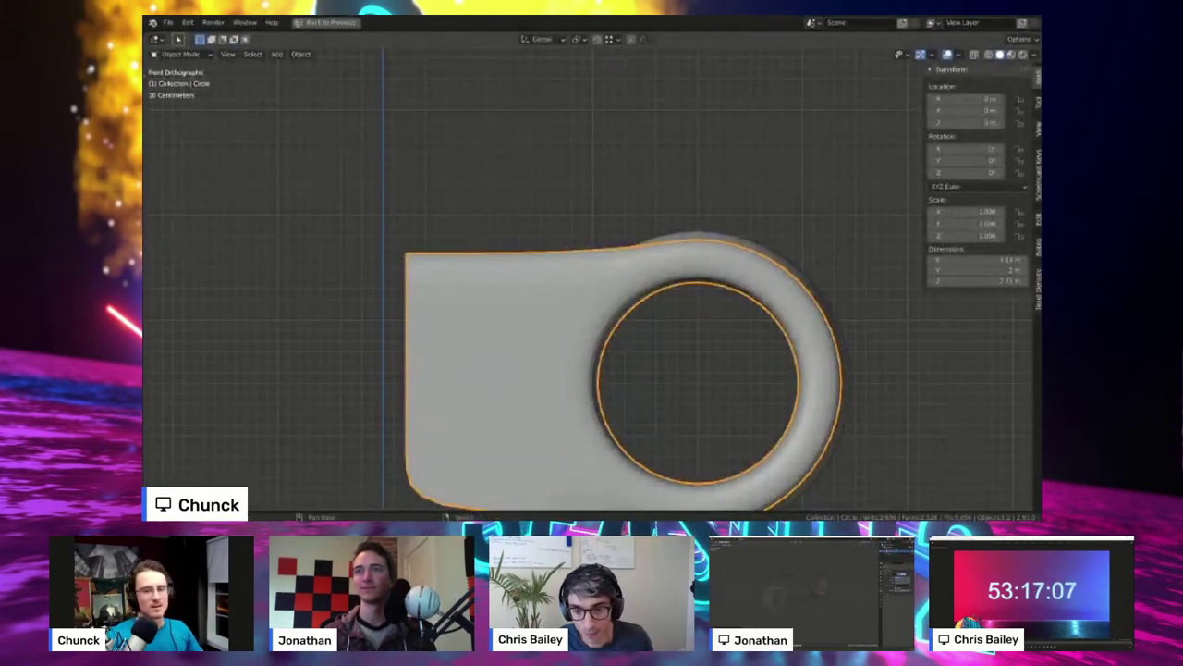
- In the camera-like tube model, extrude the front side plate's straight upper edge along Y to cover the gap between the plates
middle_click_drag(592, 277, 634, 344, "shift")
key("Tab")
scroll(595, 351, "up", 1)
left_click(596, 228)
middle_click_drag(596, 231, 487, 283, "shift")
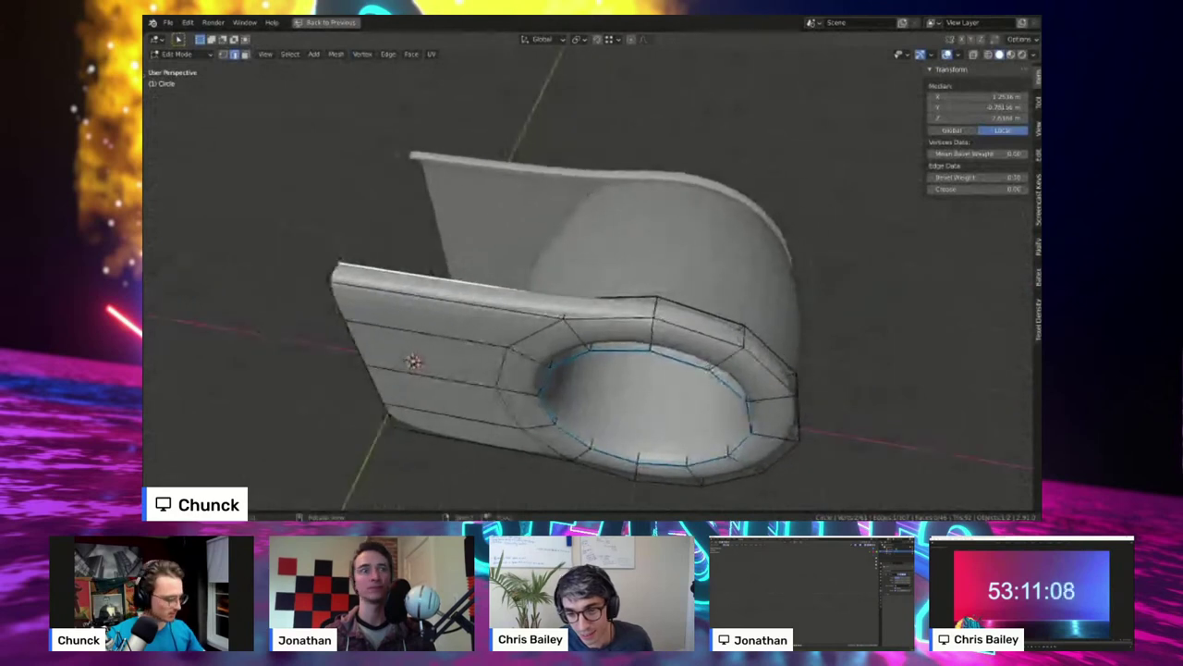
key("e")
key("y")
left_click(486, 226)
- Separate the new top face into its own object and open that object's mesh for editing
key("3")
left_click(480, 245)
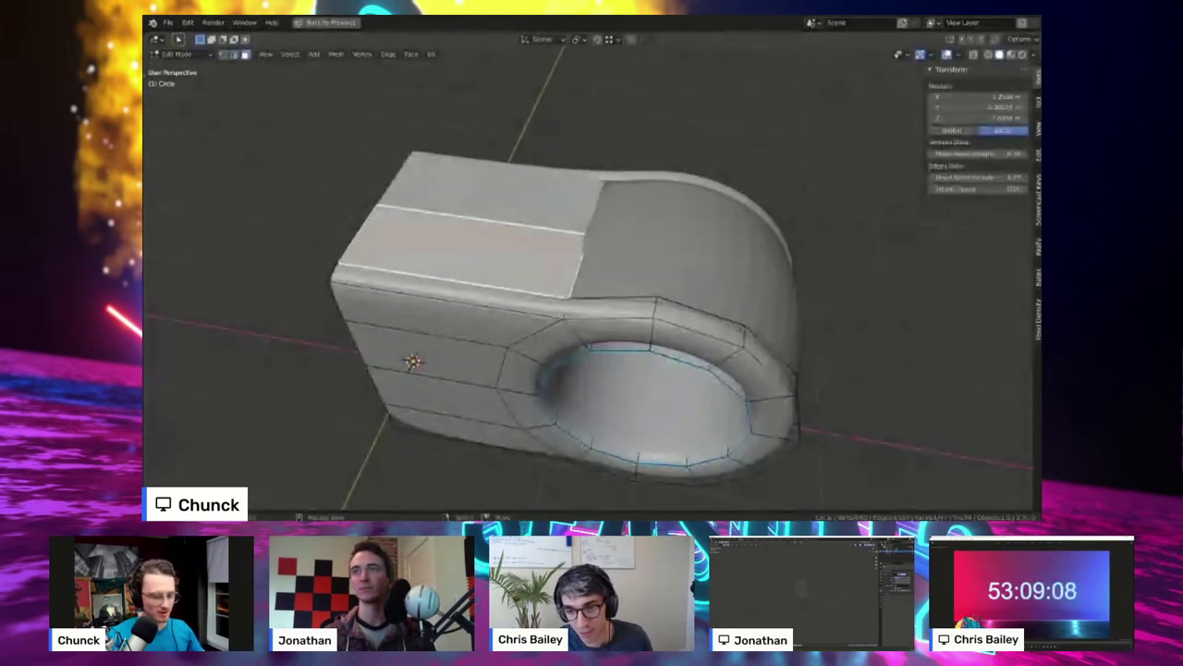
key("p")
left_click(476, 246)
key("Tab")
left_click(479, 241)
key("Tab")
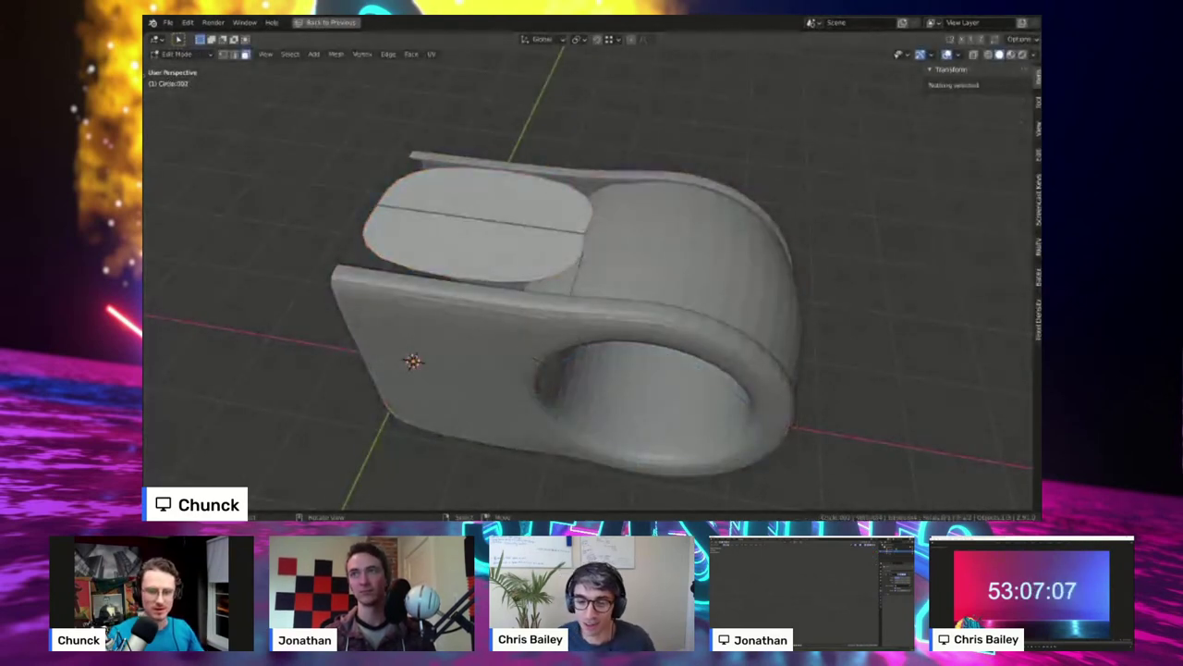
- Select the separated top panel's edge nearest the cylinder and move it along Z in the front view
key("2")
left_click(578, 273)
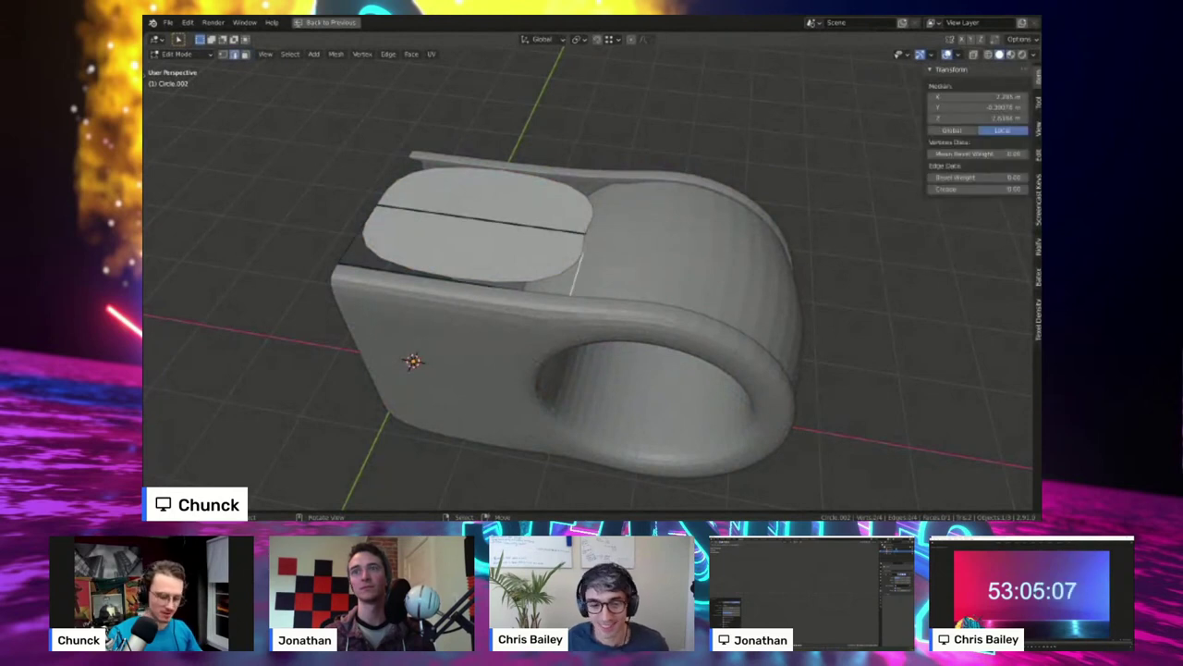
key("KP_1")
key("g")
key("z")
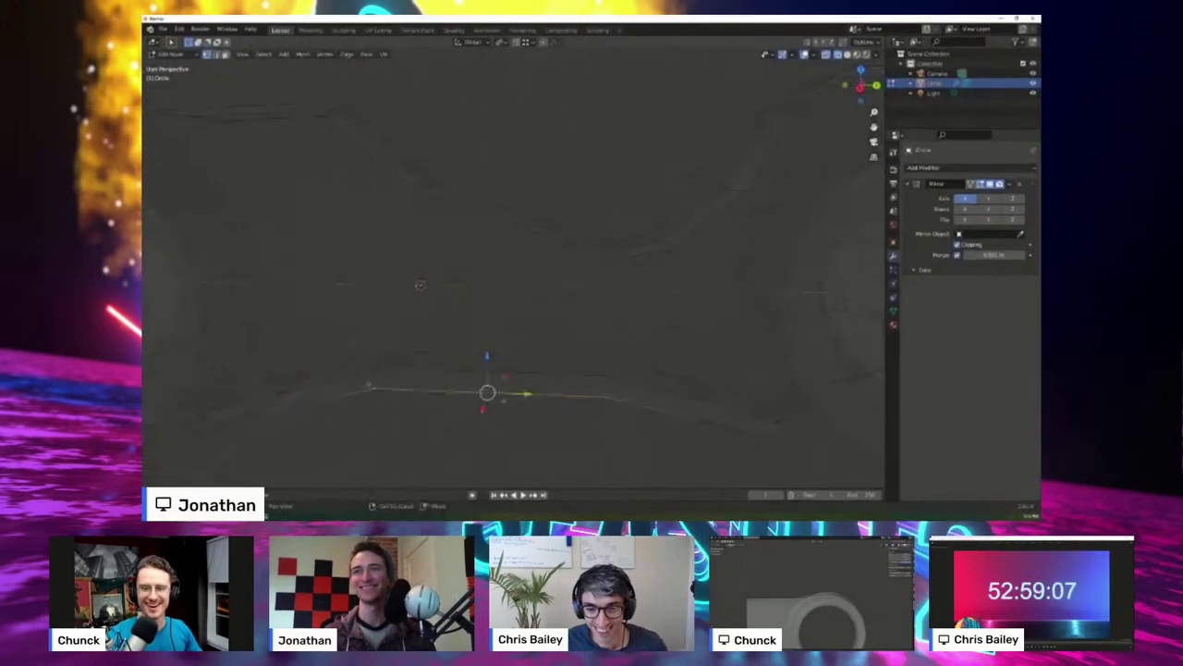
- In the vehicle body scene, fill a face across the narrow middle of the body side and add a centred lengthwise loop cut
left_click(611, 259, "shift")
key("f")
scroll(532, 322, "down", 5)
middle_click_drag(529, 321, 612, 334)
key("alt+a")
right_click(571, 273)
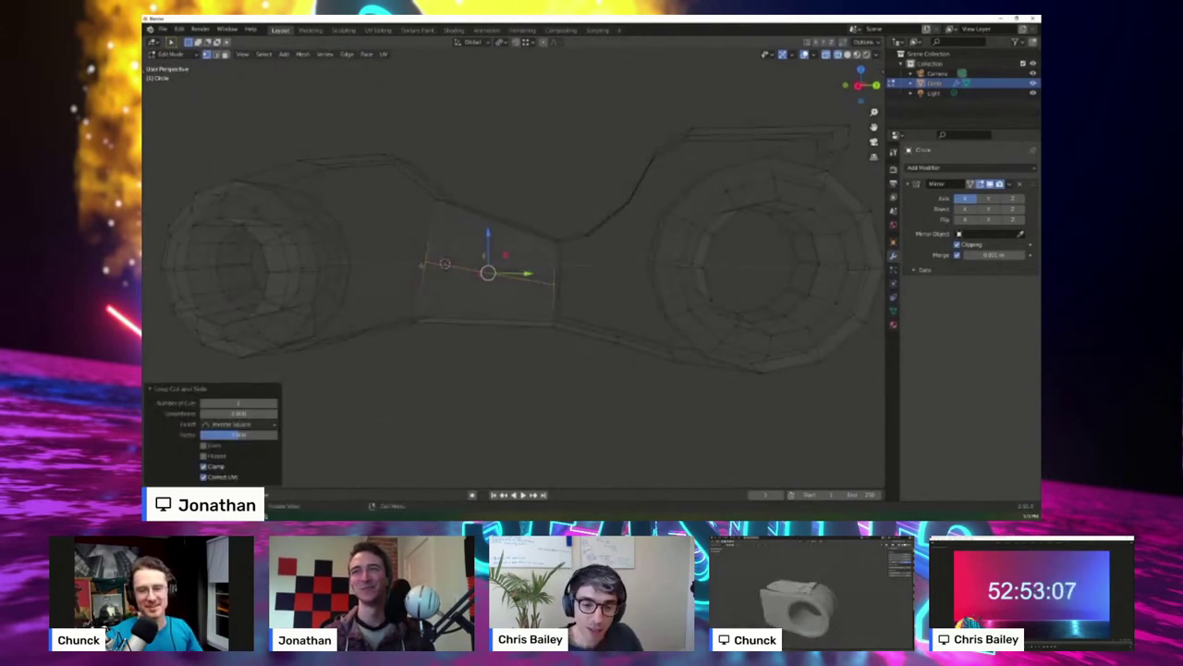
- Join the middle panel's side vertex to the negative Y ring with an edge, and slide that edge's centre cut toward the ring
left_click(422, 263)
middle_click_drag(379, 270, 416, 273)
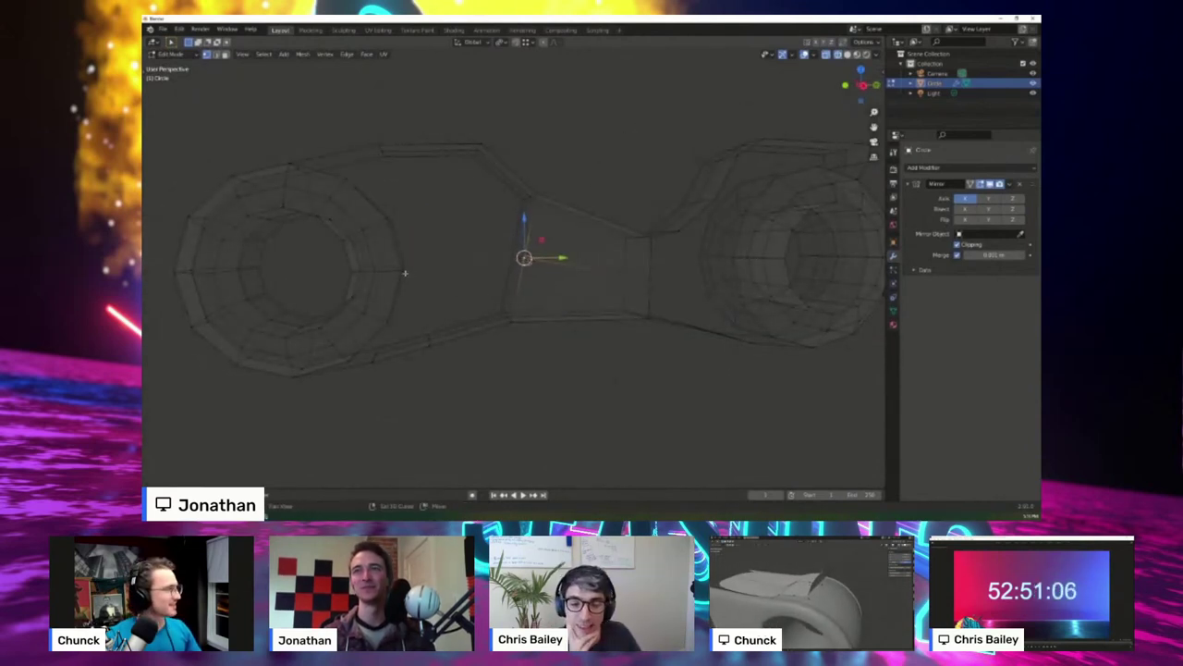
middle_click_drag(463, 311, 472, 353)
left_click(448, 297)
right_click(448, 297)
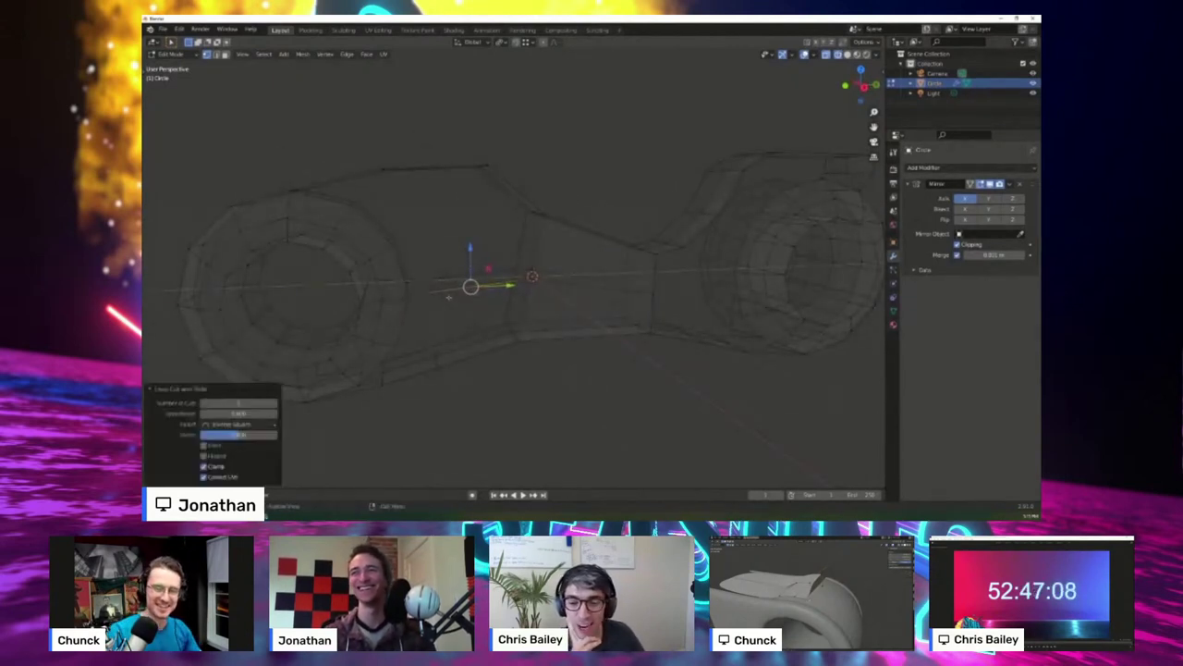
key("g")
left_click(466, 299)
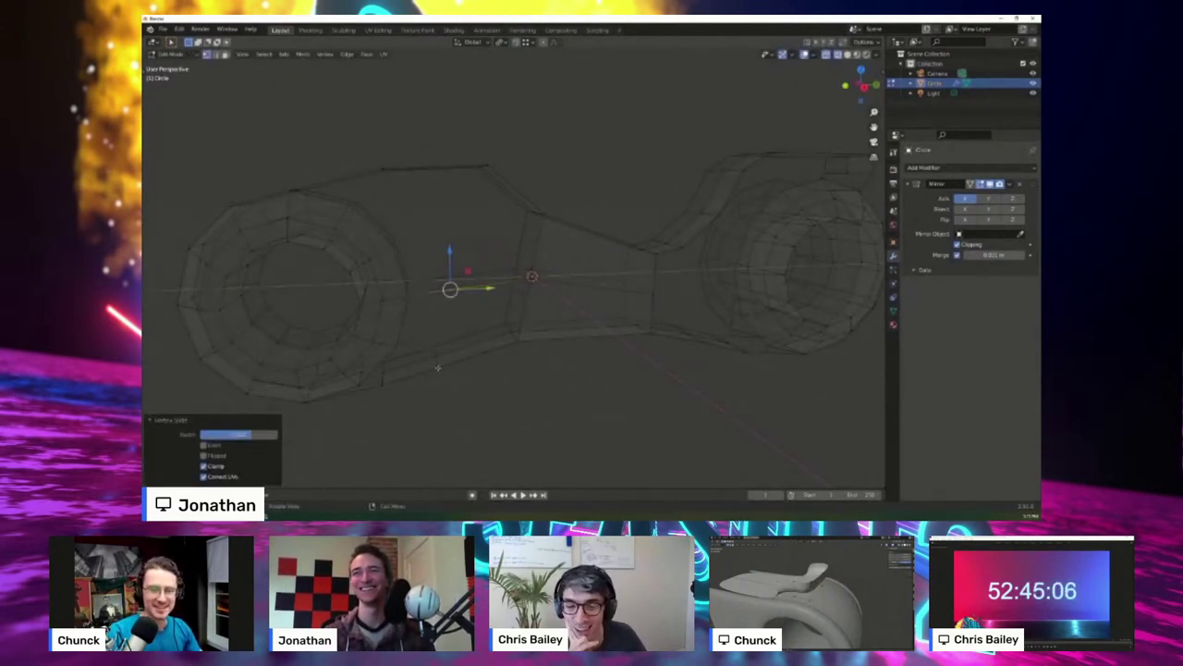
- Fill a four-vertex face between the body's lower edge and the new middle edge, beside the central panel
left_click(438, 367)
left_click(520, 342, "shift")
left_click(534, 274, "shift")
left_click(452, 292, "shift")
key("f")
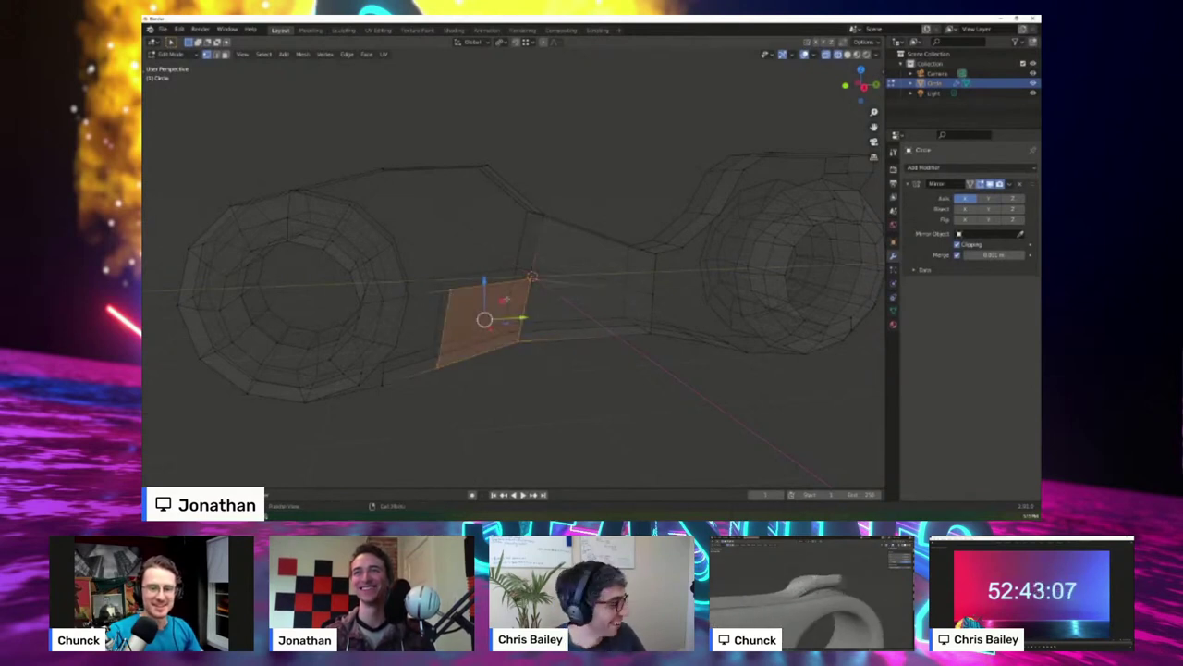
- Fill the upper side face between the new middle edge and the body's top contour, on the negative Y side of the central panel
middle_click_drag(455, 292, 438, 293)
left_click(497, 285)
left_click(416, 298, "shift")
middle_click_drag(479, 260, 483, 308)
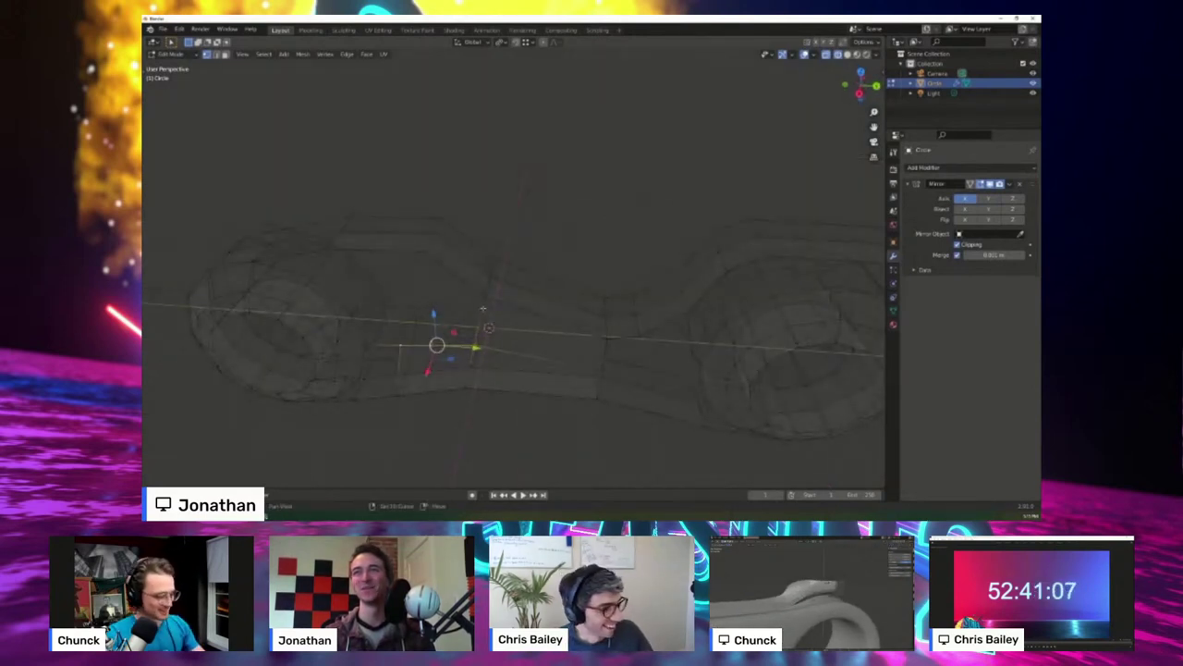
left_click(422, 248, "shift")
key("f")
middle_click_drag(433, 254, 440, 219)
key("alt+a")
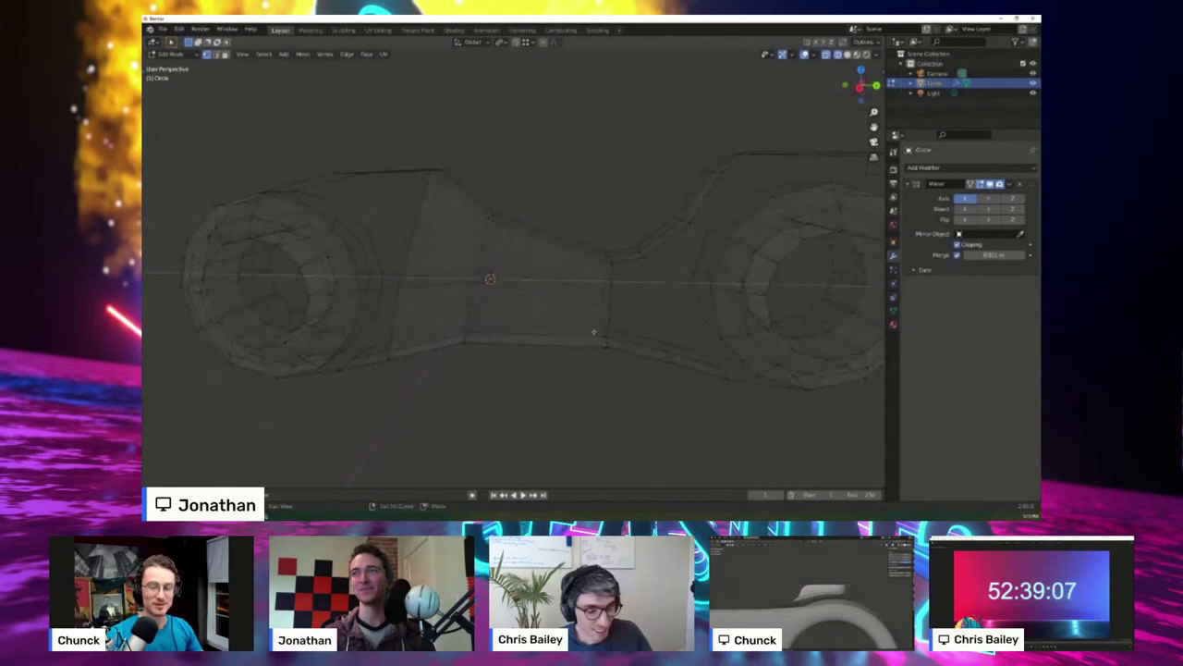
- Move a middle side vertex toward the positive Y ring and fill a four-vertex face between it, the central panel and the body's lower edge
middle_click_drag(638, 339, 507, 321, "shift")
left_click(456, 278)
middle_click_drag(458, 279, 547, 319)
key("g")
left_click(546, 289)
left_click(542, 362)
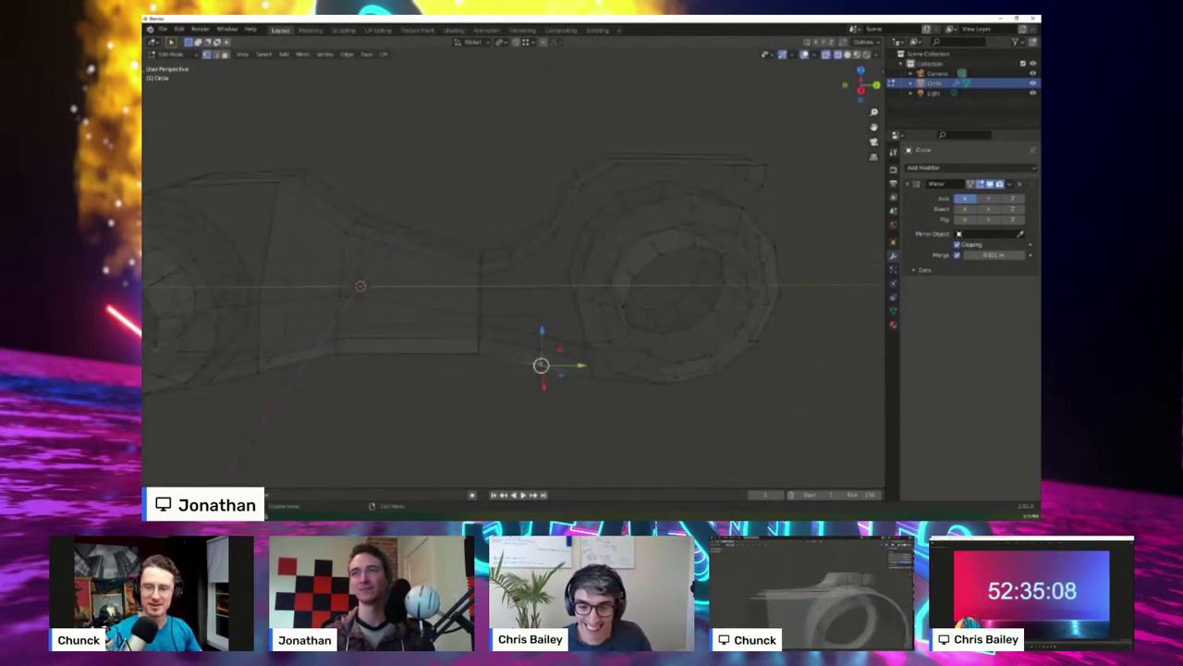
left_click(481, 347, "shift")
left_click(479, 313, "shift")
left_click(539, 314, "shift")
key("f")
- Select the middle and upper vertices of the central panel's end facing the positive Y ring
left_click(479, 316)
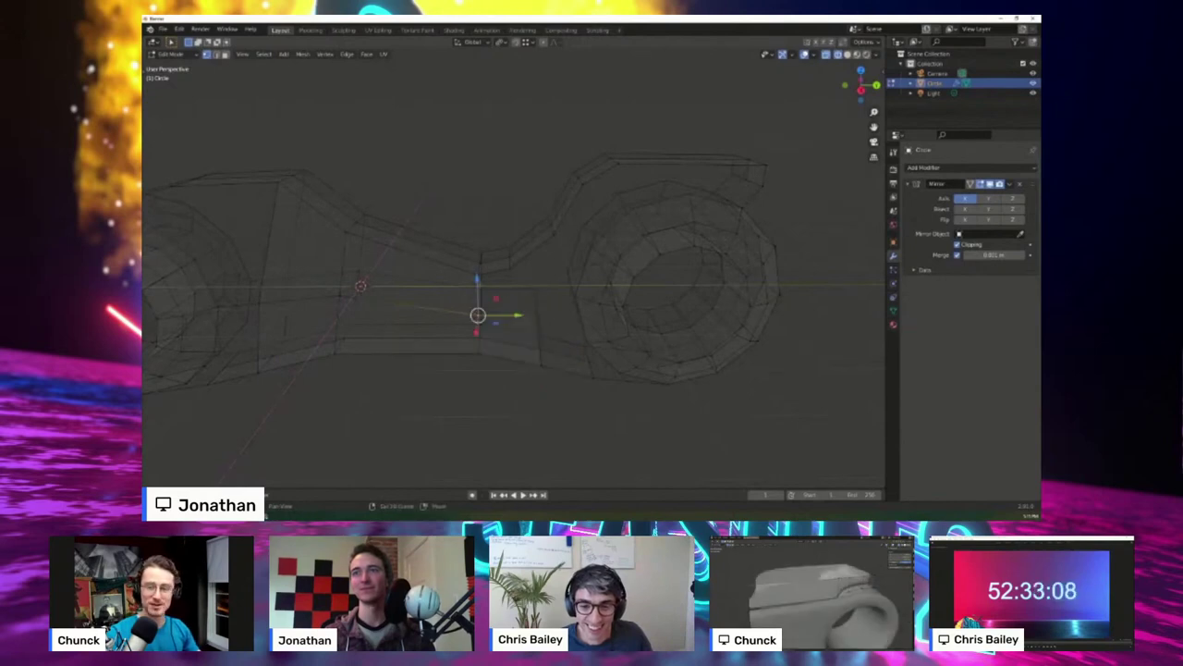
left_click(479, 276, "shift")
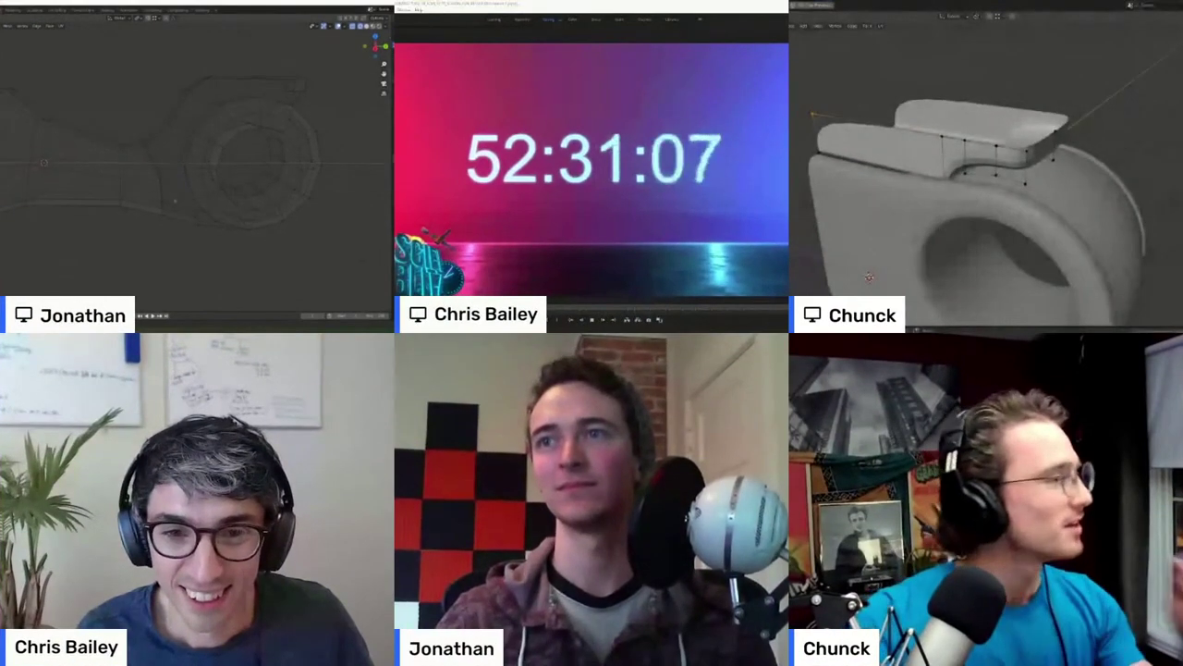
middle_click_drag(97, 191, 229, 191, "shift")
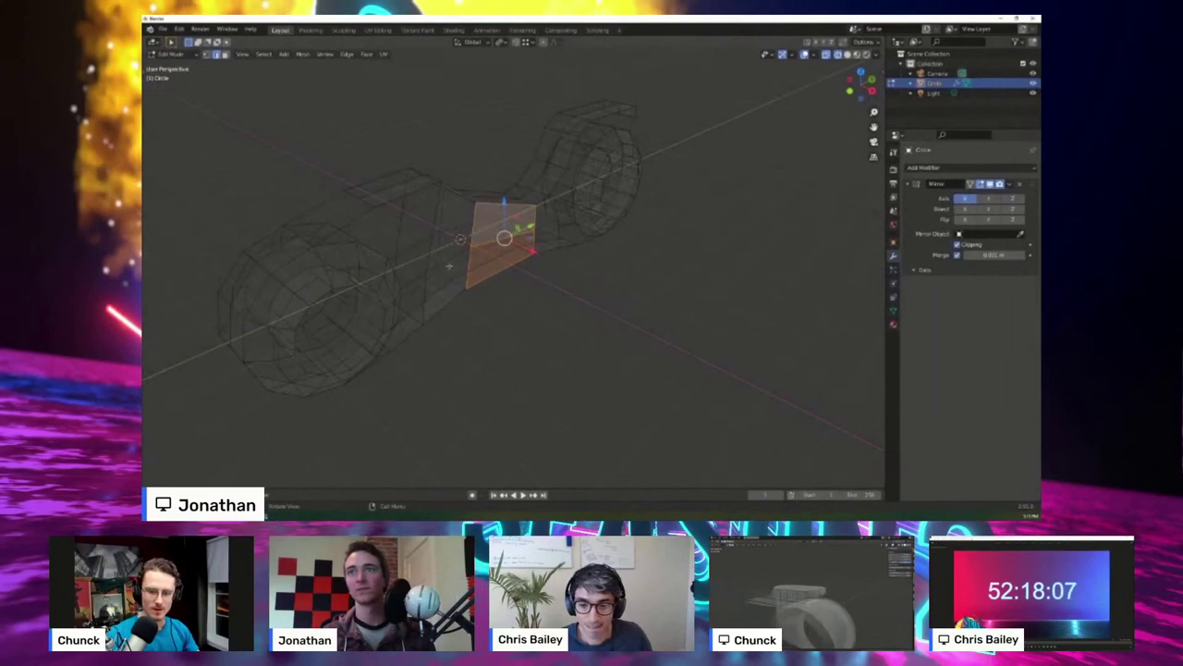
- Select the lengthwise middle edge loop across the body side panels and delete it as an edge loop
left_click(392, 247)
left_click(392, 247, "alt")
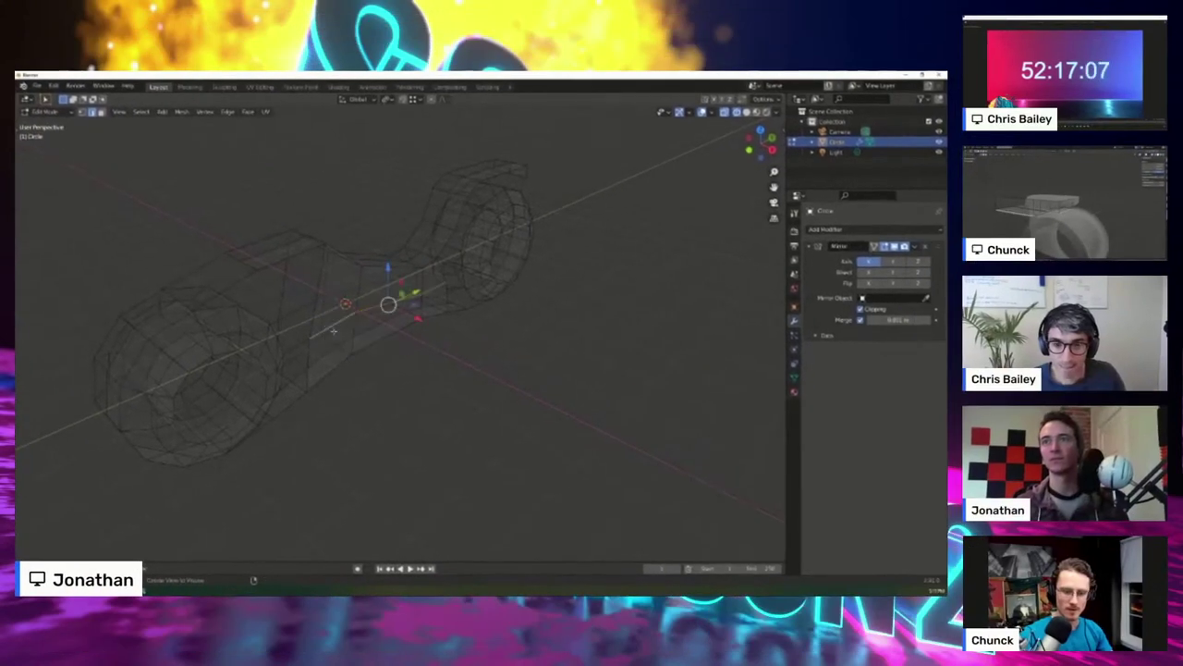
key("x")
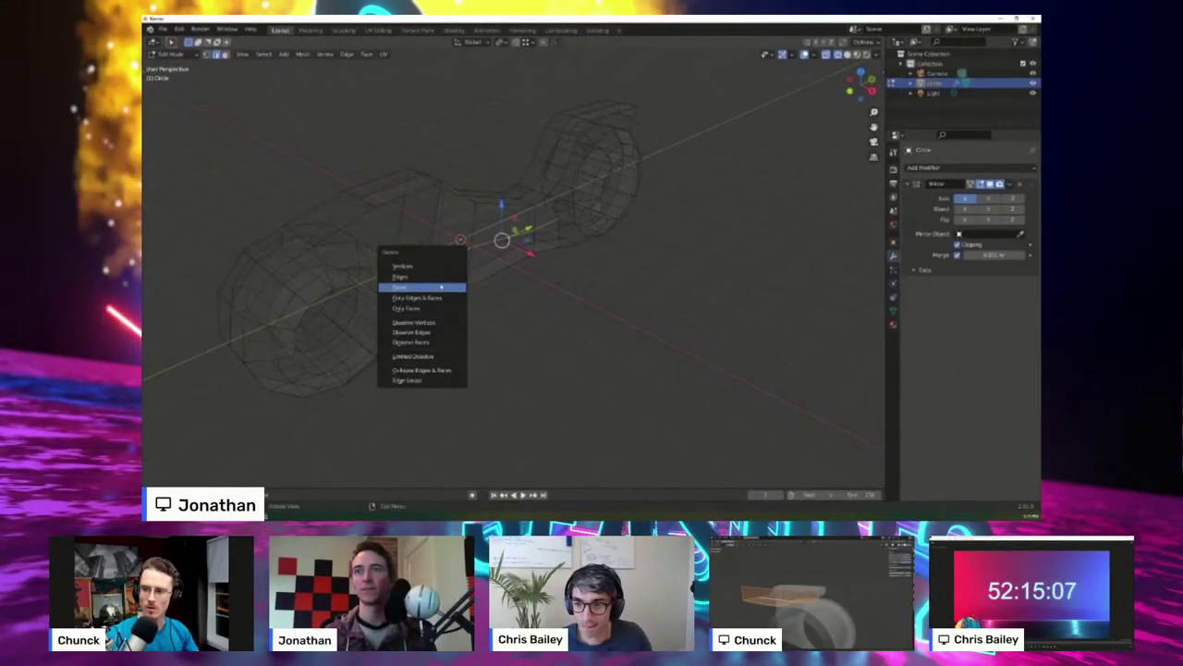
left_click(427, 379)
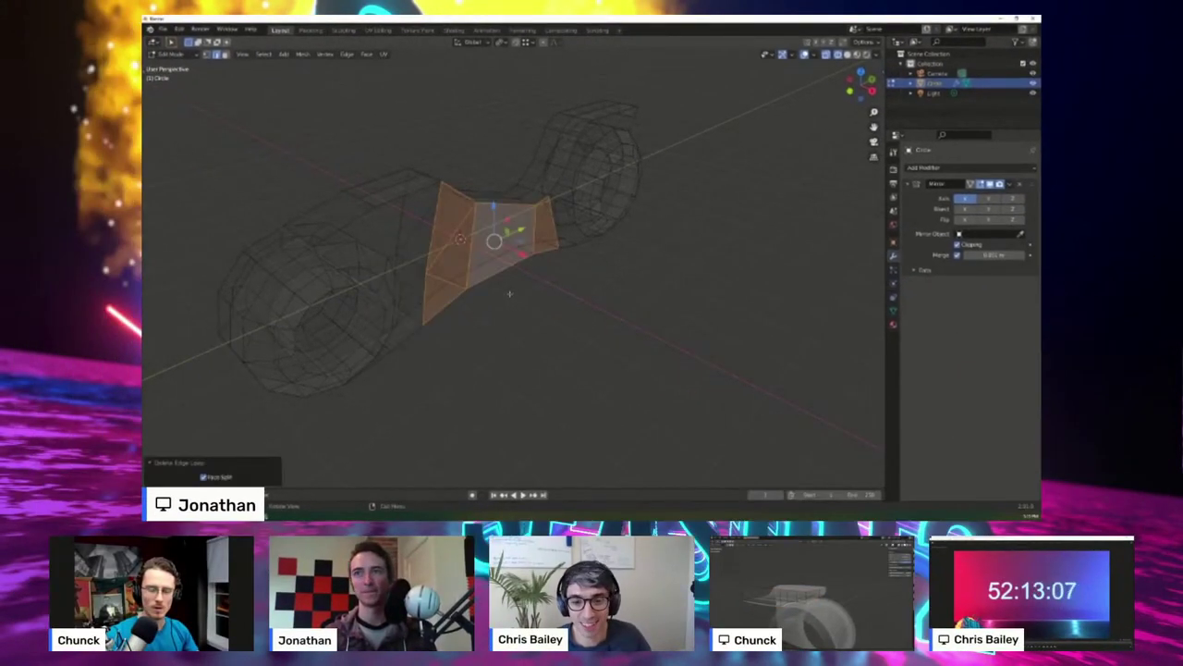
middle_click_drag(509, 293, 466, 285)
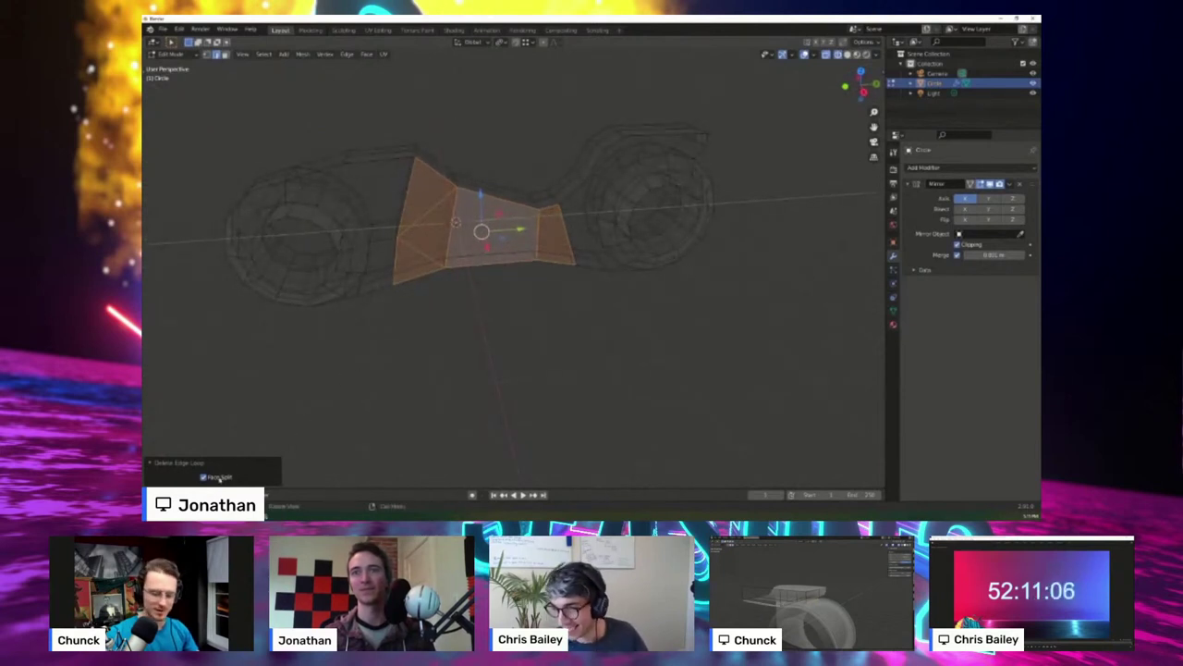
- Dissolve the leftover middle vertex on the side panel's border facing the negative Y ring
middle_click_drag(517, 249, 464, 252)
key("1")
left_click(399, 242)
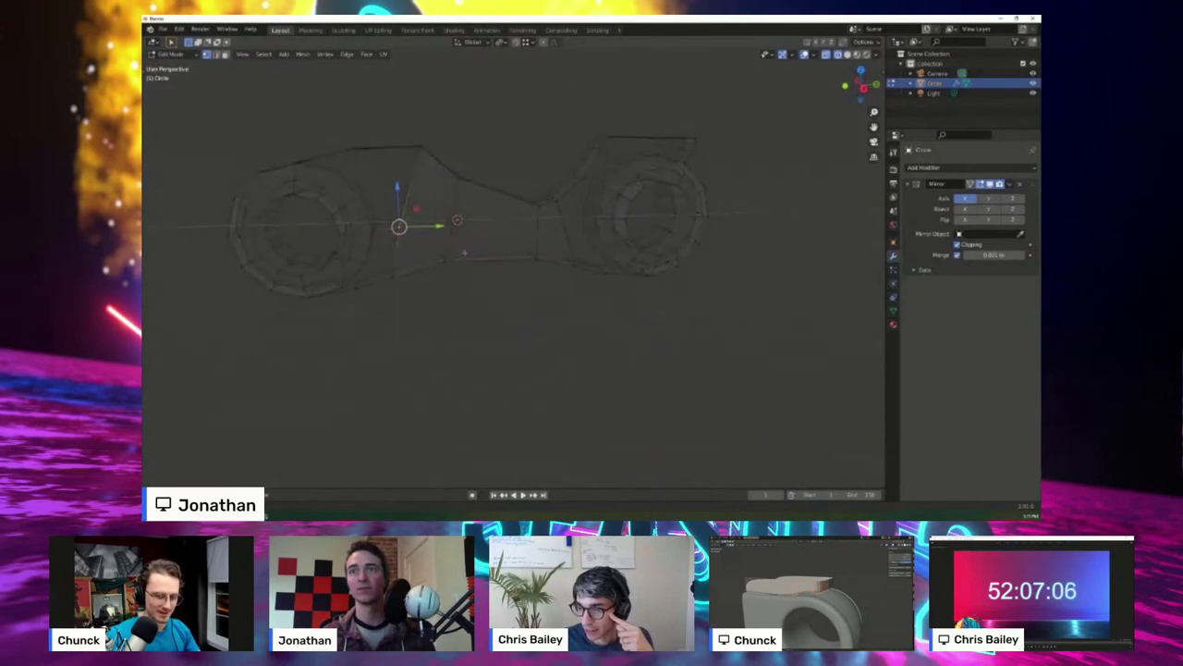
key("x")
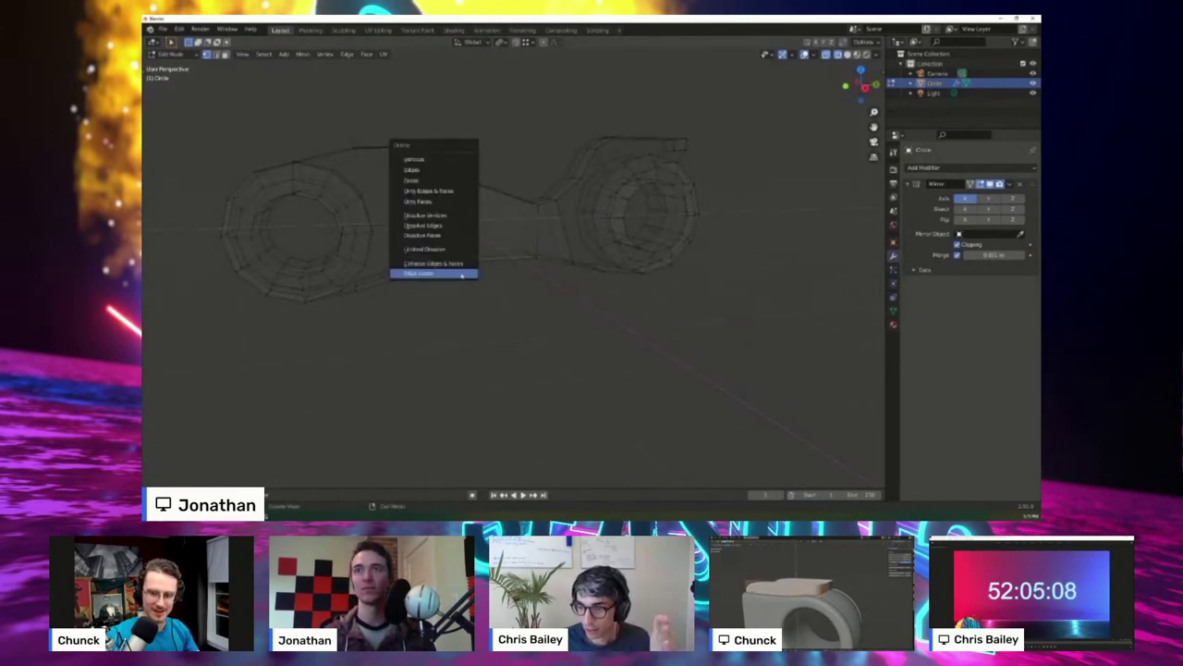
left_click(439, 218)
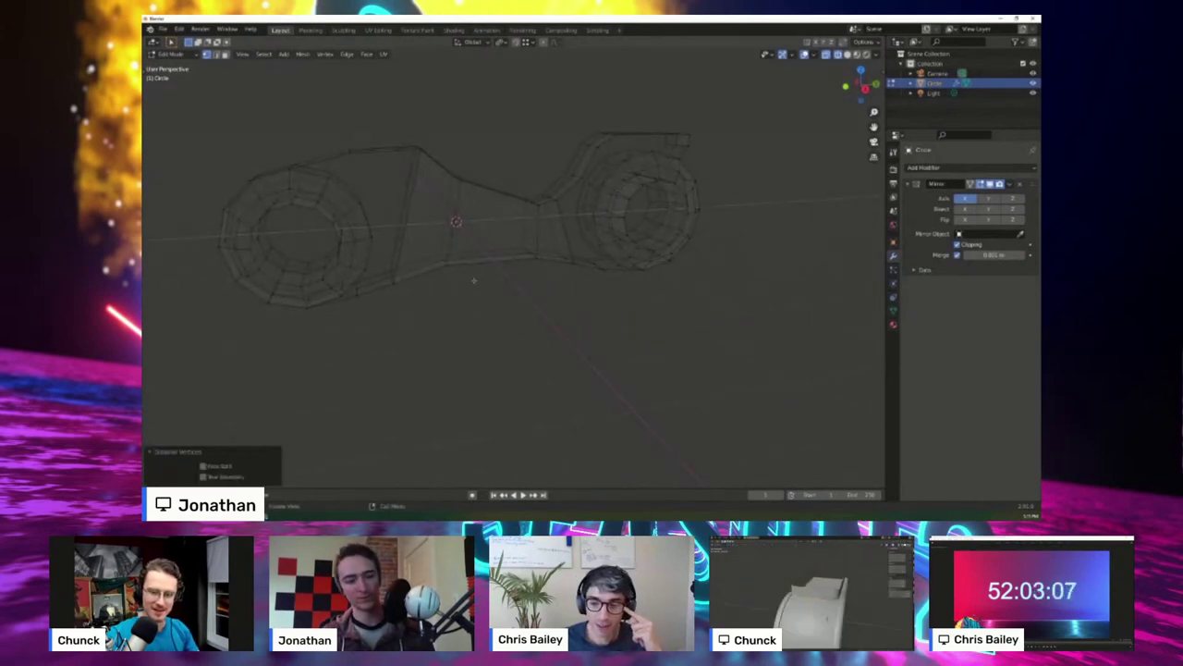
- Try to move the three central side faces outward along X
left_click(432, 232)
left_click(500, 236, "shift")
left_click(553, 235, "shift")
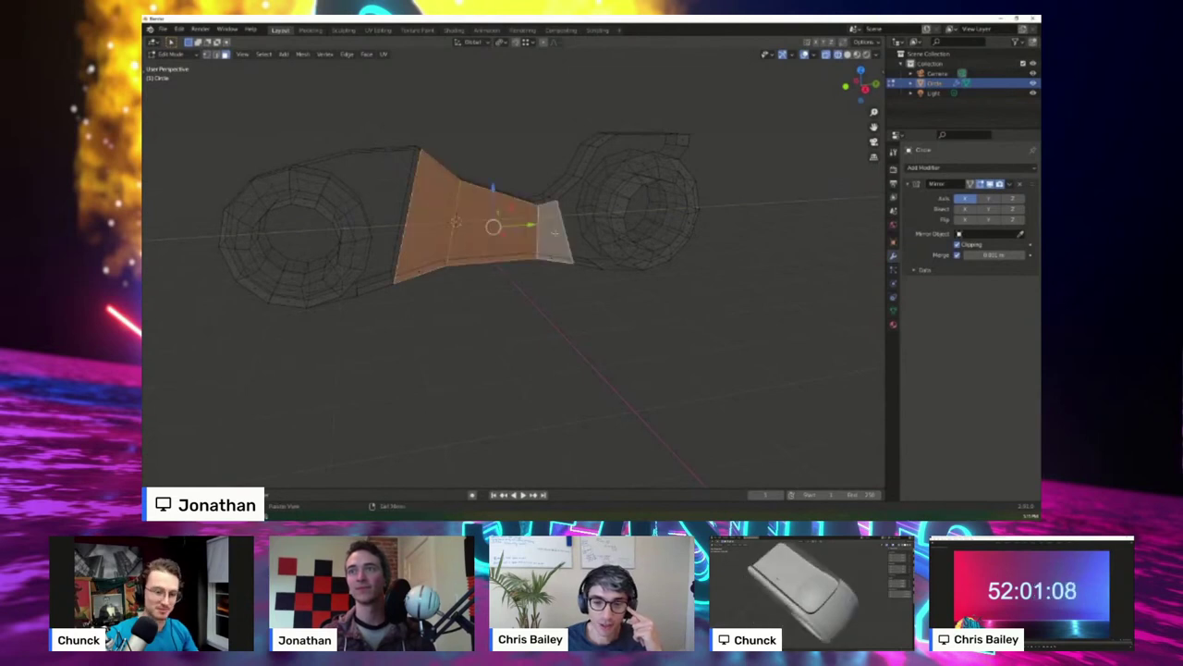
middle_click_drag(518, 258, 552, 321)
key("g")
key("x")
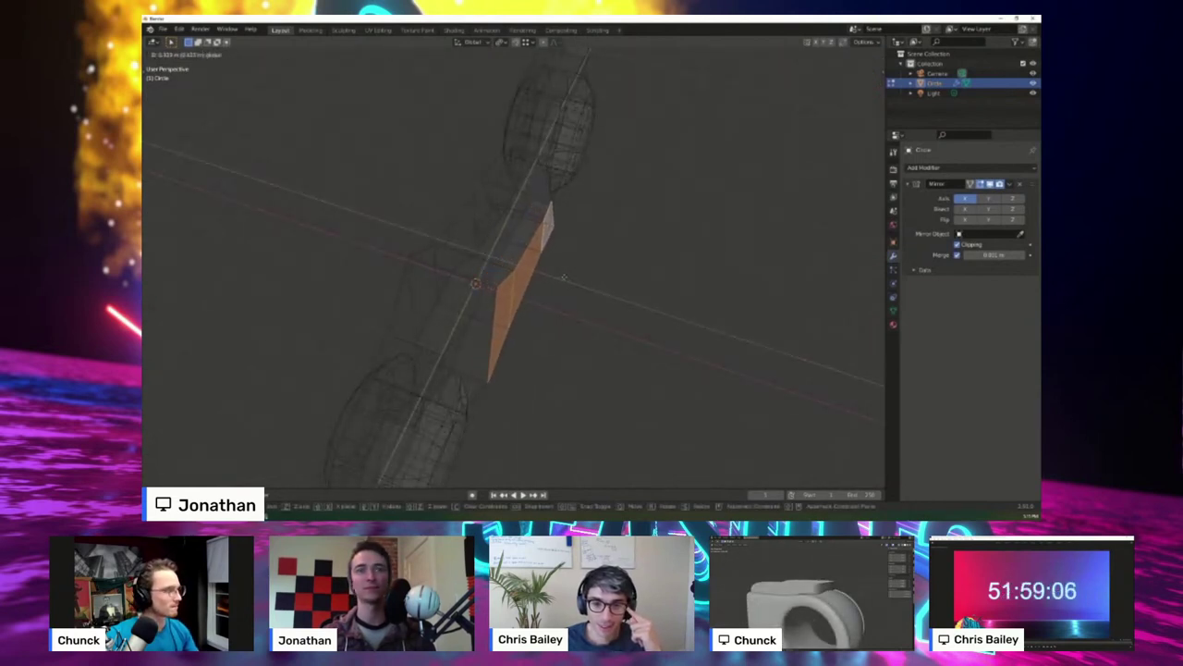
left_click(556, 275)
scroll(557, 276, "down", 2)
middle_click_drag(553, 270, 575, 296)
key("ctrl+z")
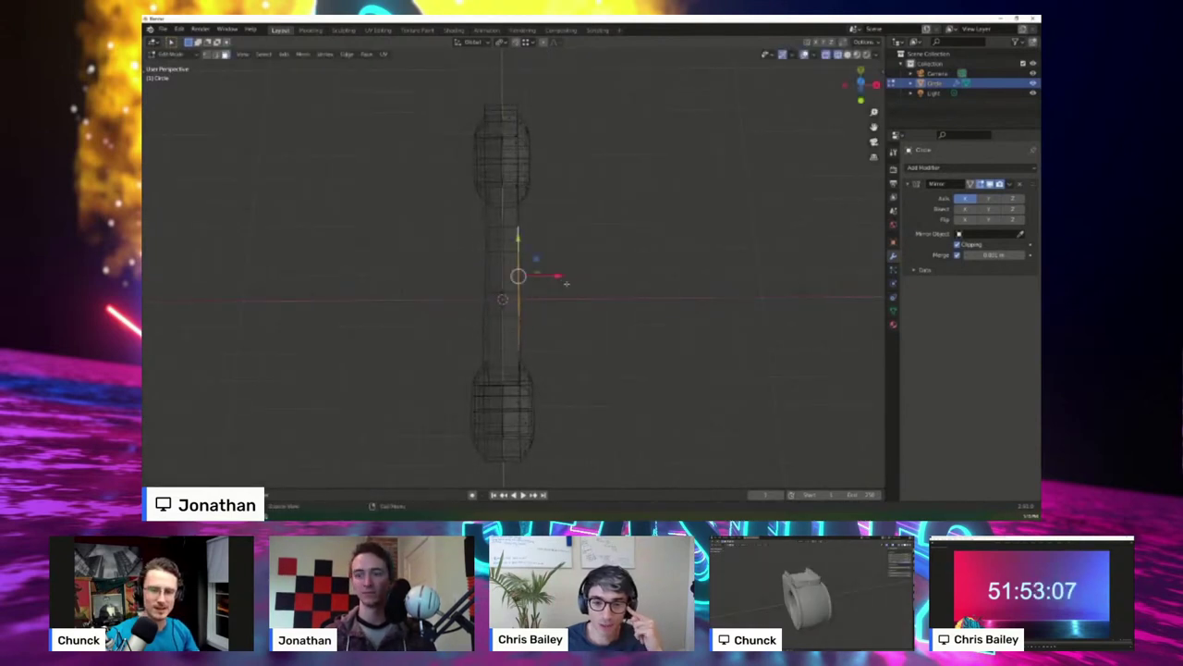
- In the top view, select all the outer side vertices of the body and both rings and move them outward along X
key("KP_7")
key("alt+a")
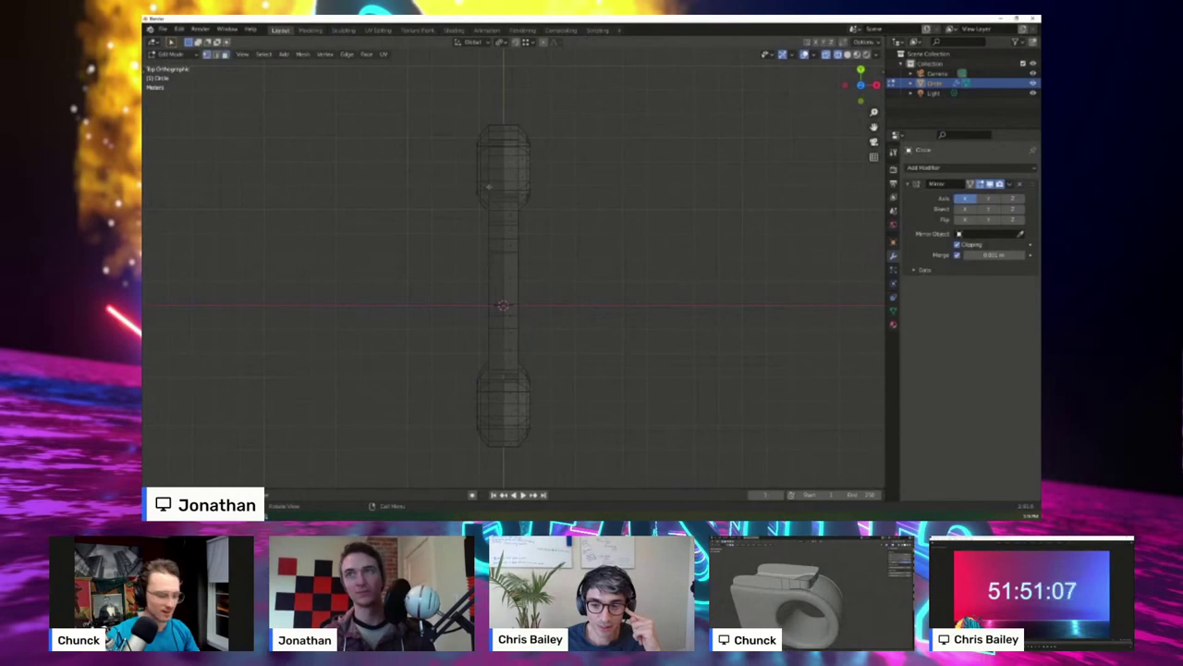
left_click_drag(509, 108, 629, 488)
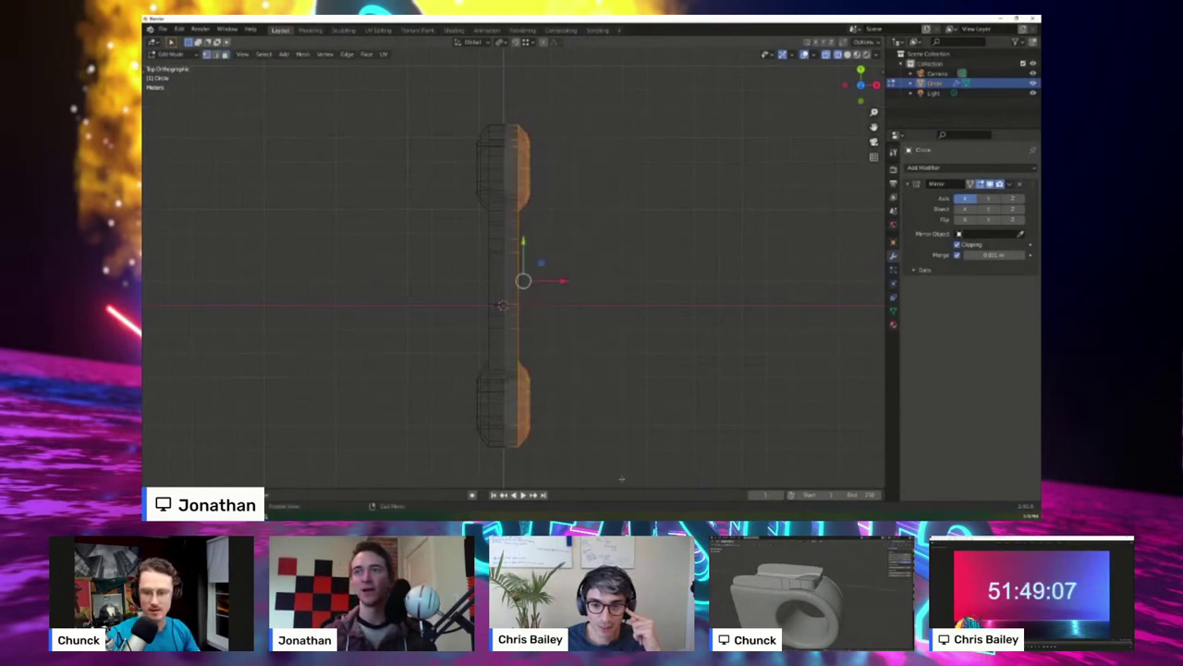
scroll(601, 381, "up", 1)
middle_click_drag(601, 381, 604, 334, "shift")
key("g")
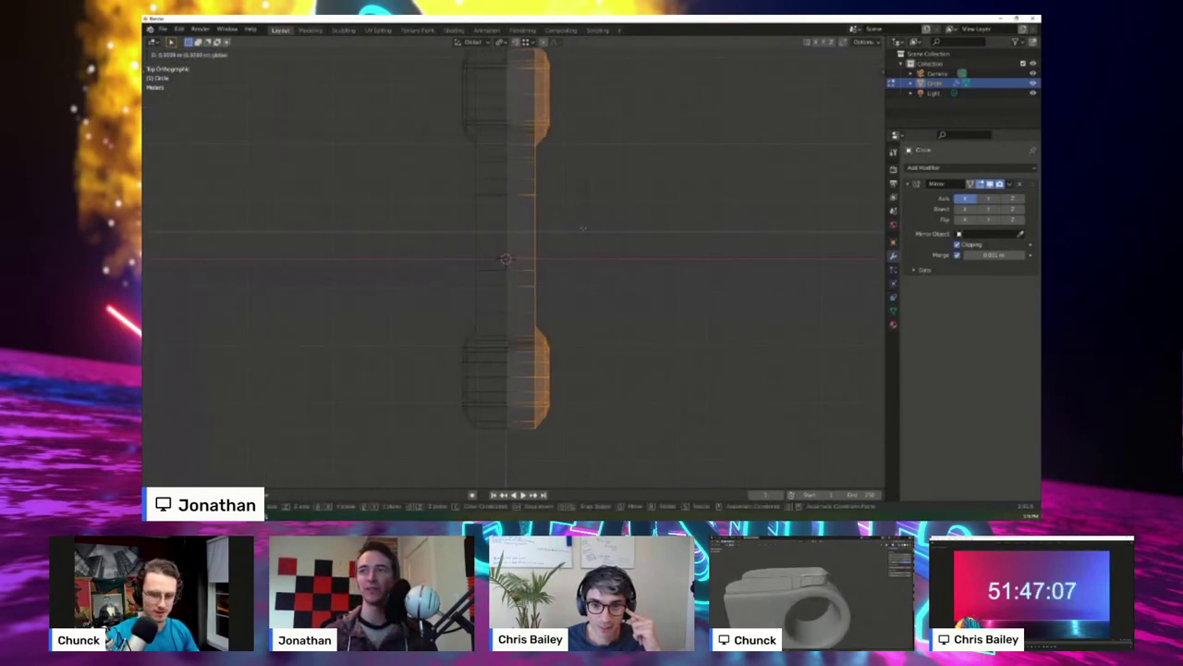
left_click(616, 290)
key("alt+a")
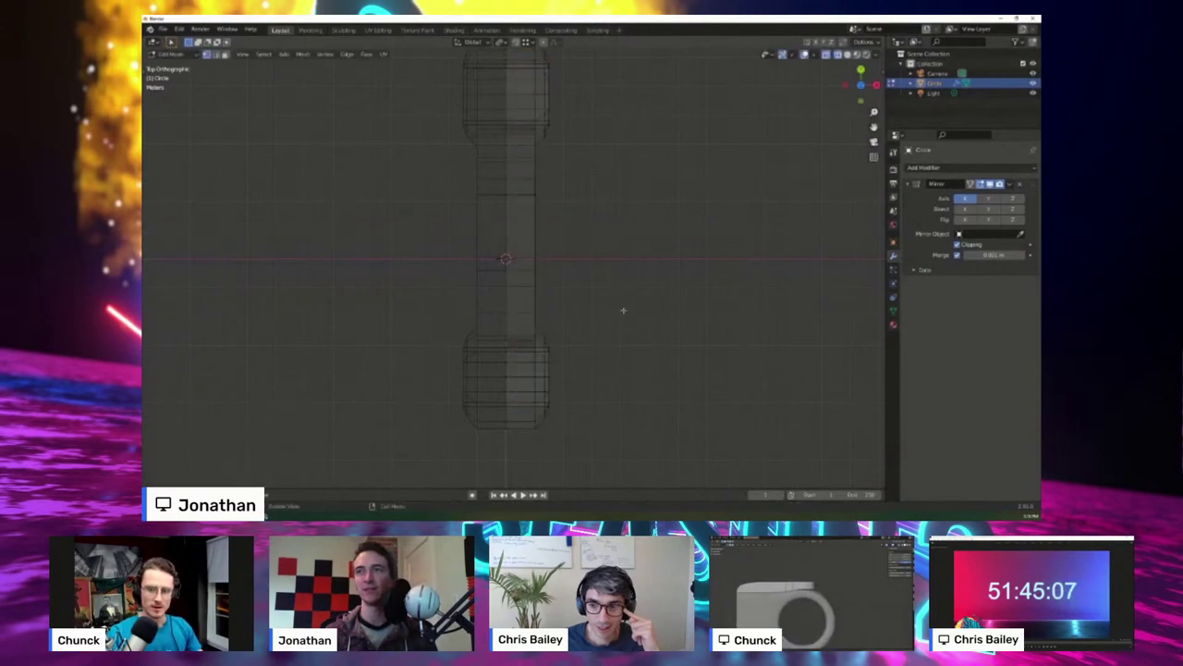
- Slide the selected middle geometry of the body side along its adjoining edges
middle_click_drag(621, 309, 603, 256)
key("g")
key("g")
left_click(524, 238)
middle_click_drag(522, 281, 474, 267)
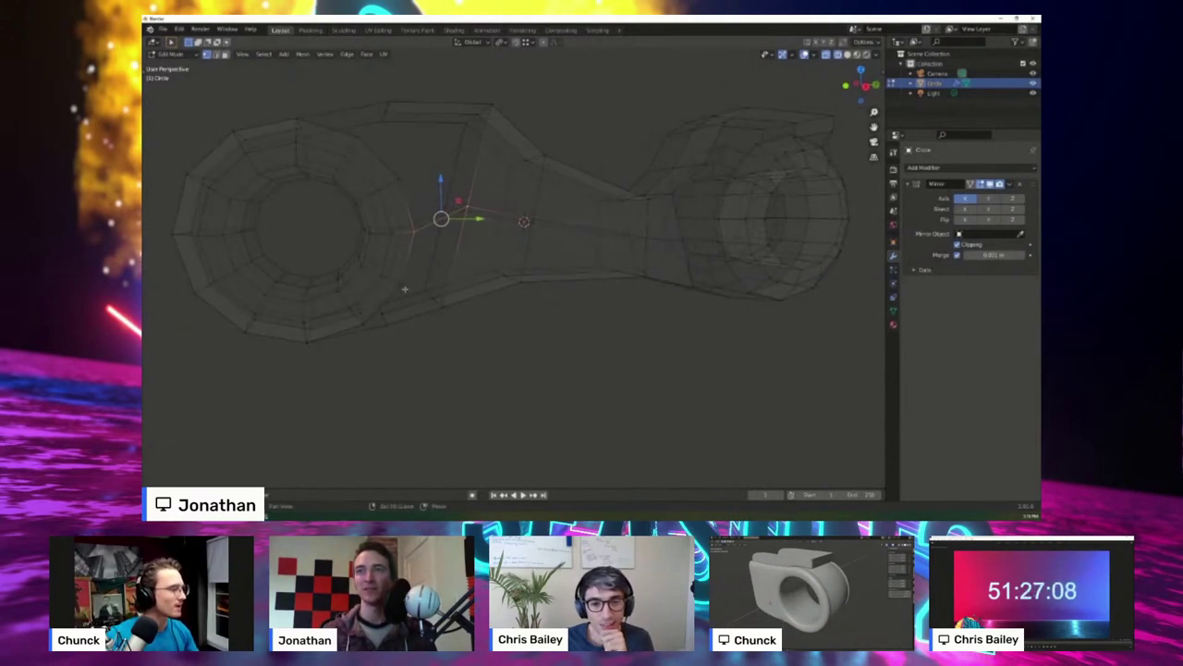
- Fill a four-vertex face between the negative Y ring's lower side and the side panel's border below its middle vertex
left_click(444, 306, "shift")
key("f")
middle_click_drag(468, 222, 465, 231)
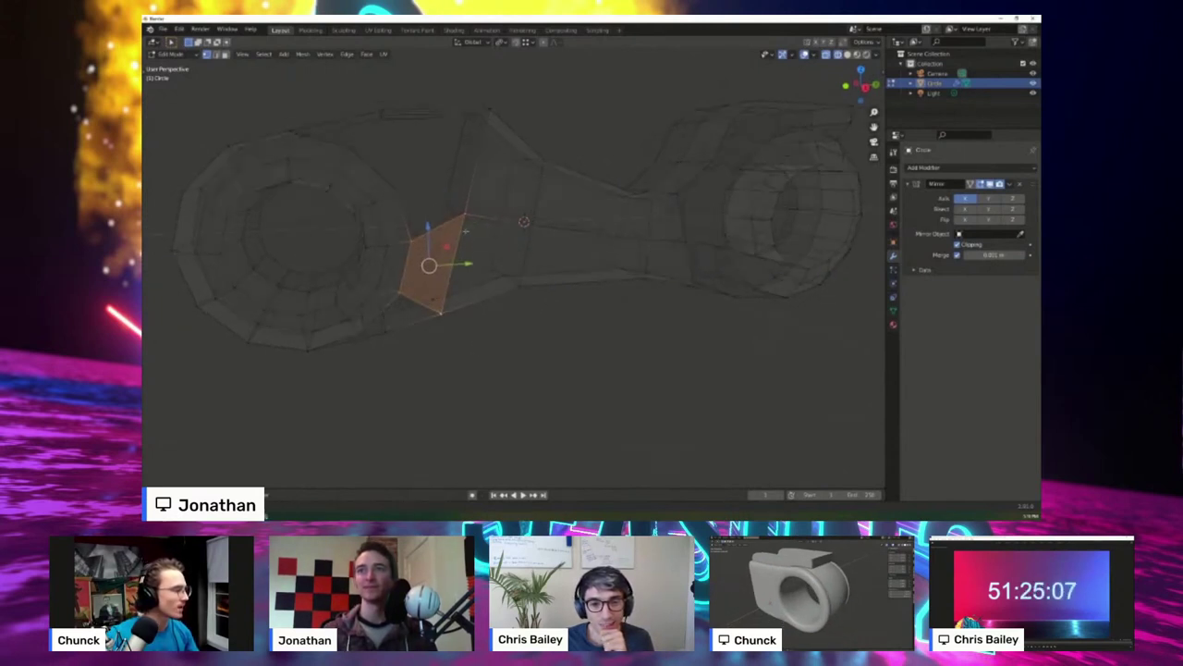
- Fill the gap above the edge joining the negative Y ring to the side panel, up to the body's top corner
left_click(414, 241)
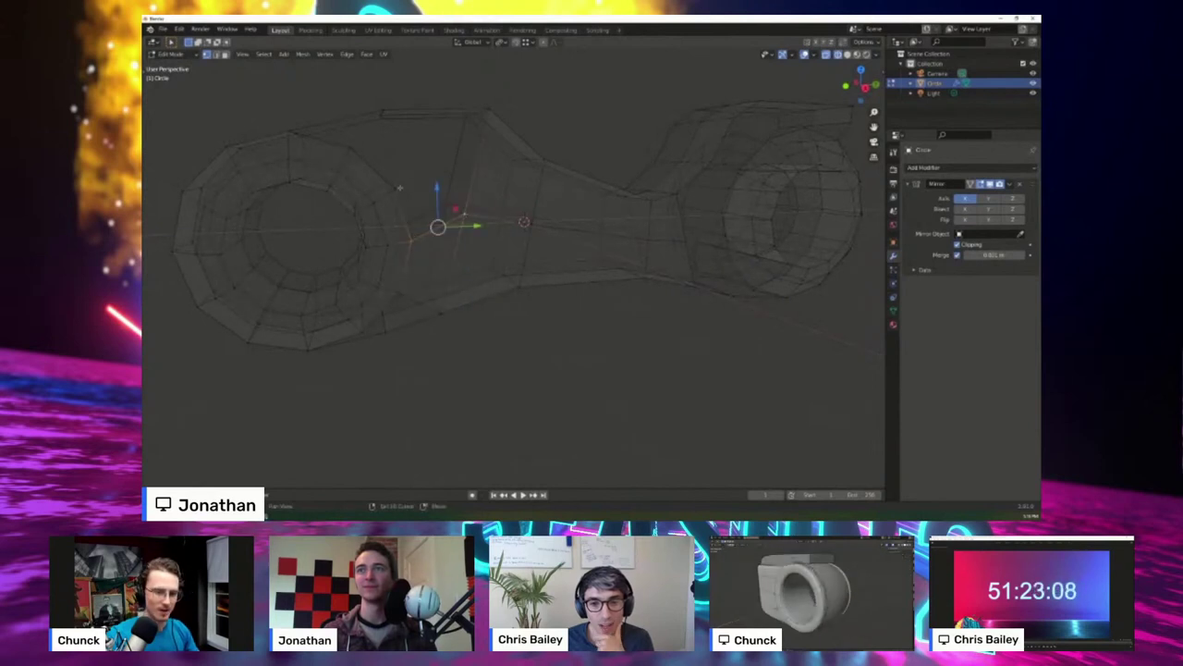
left_click(396, 189, "shift")
left_click(486, 111, "shift")
key("f")
middle_click_drag(445, 213, 449, 242)
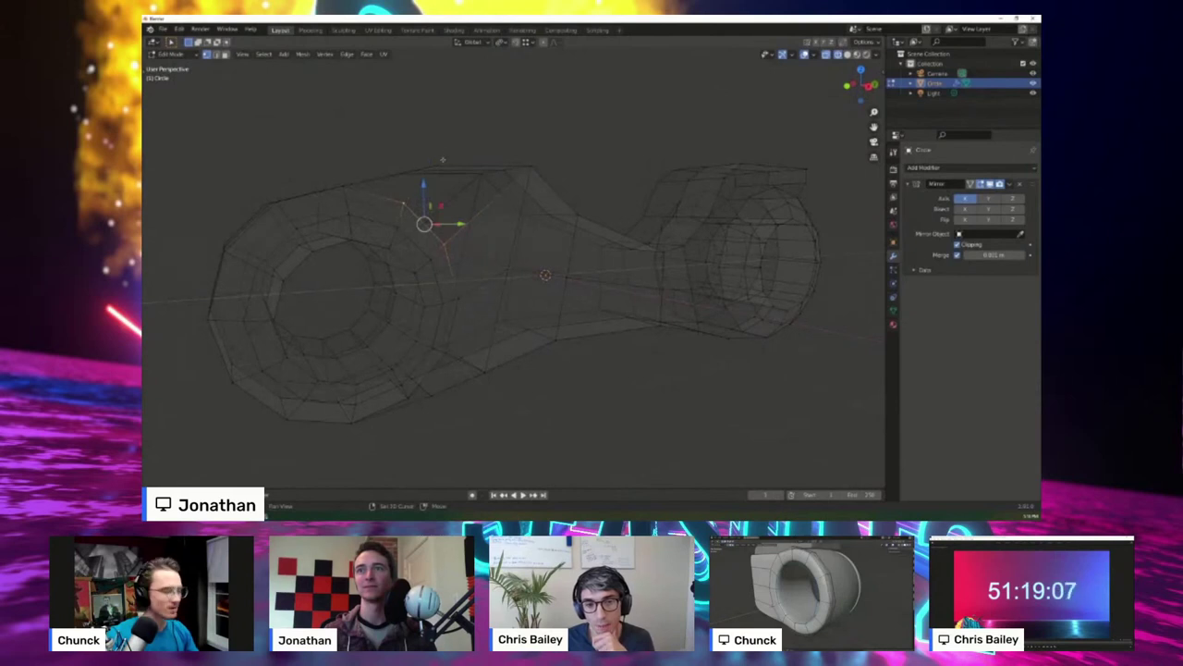
middle_click_drag(525, 168, 415, 202)
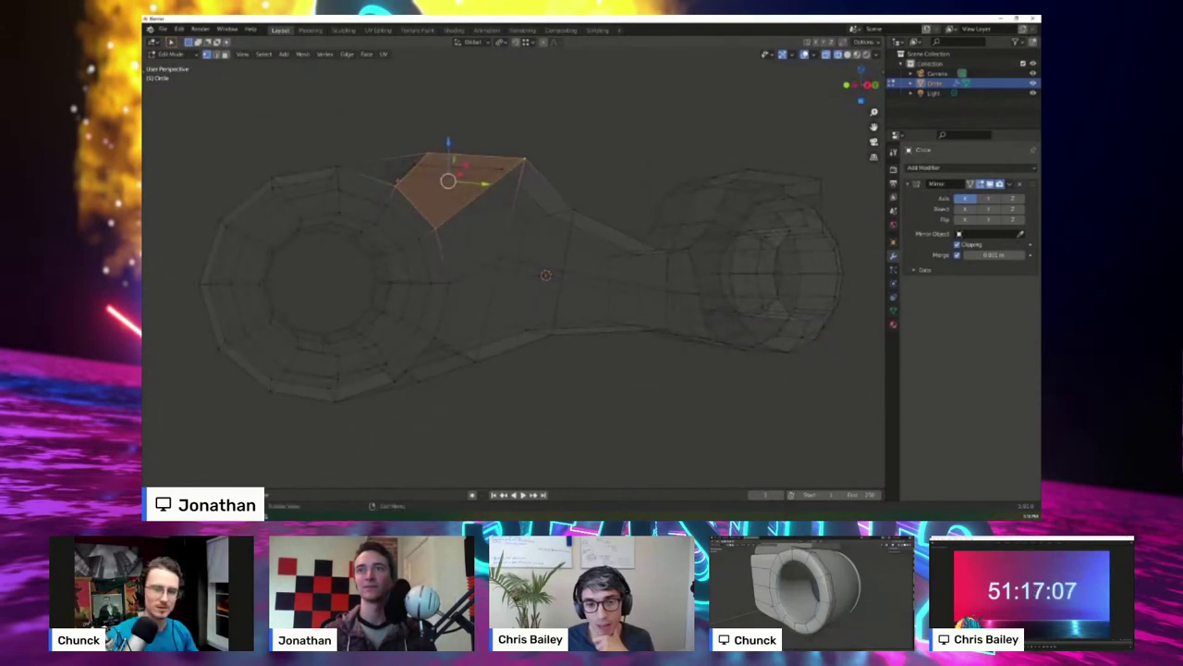
- Fill a triangular face between two upper vertices of the negative Y ring and the vertex on the body's top edge
left_click(396, 188)
left_click(338, 168, "shift")
left_click(427, 153, "shift")
key("f")
middle_click_drag(427, 155, 441, 192)
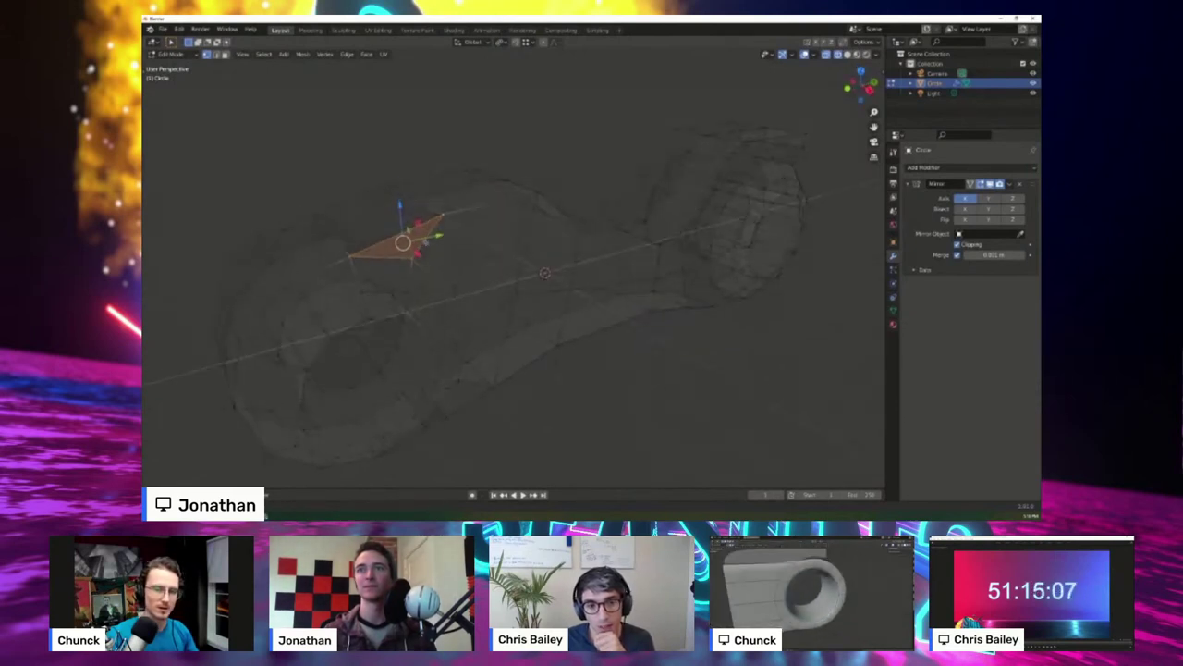
- Add a centred loop cut across the top strip above the negative Y ring and reposition it in the right view
middle_click_drag(379, 242, 453, 218)
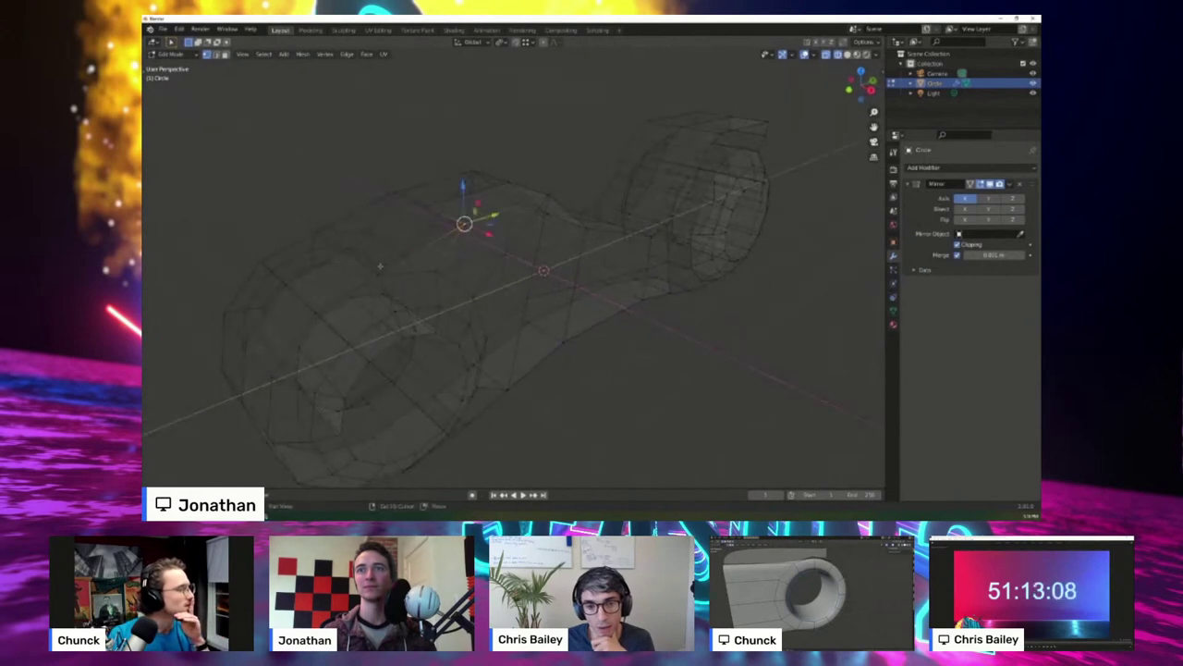
middle_click_drag(387, 237, 371, 226)
key("ctrl+r")
left_click(383, 225)
right_click(384, 225)
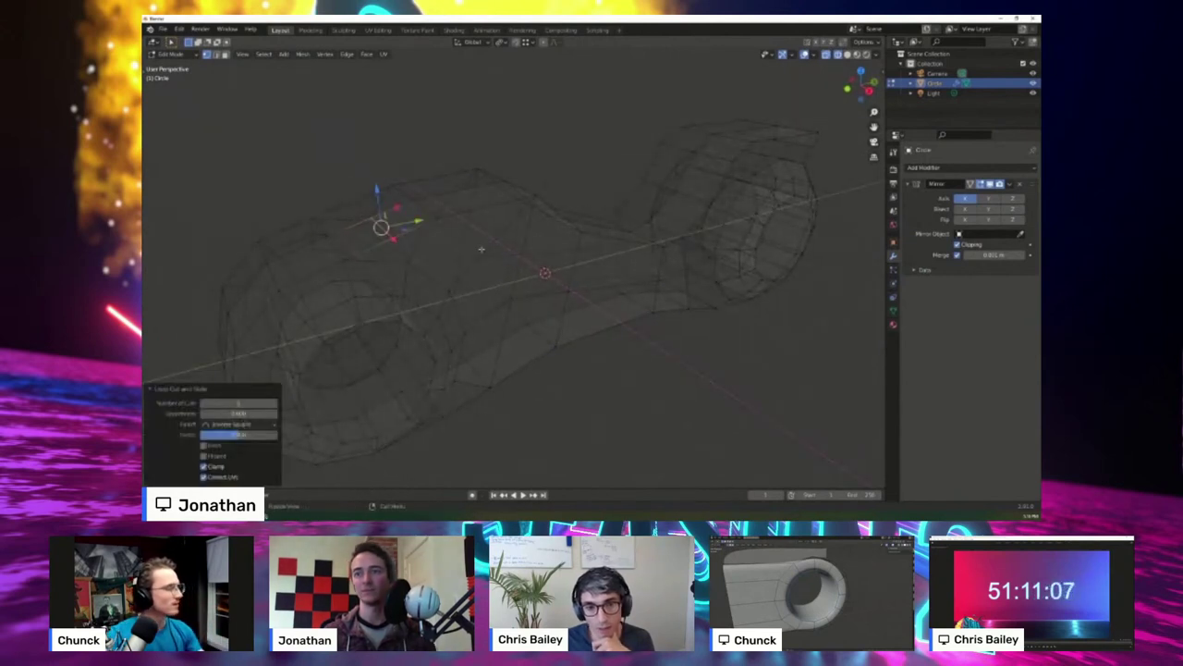
key("KP_3")
key("g")
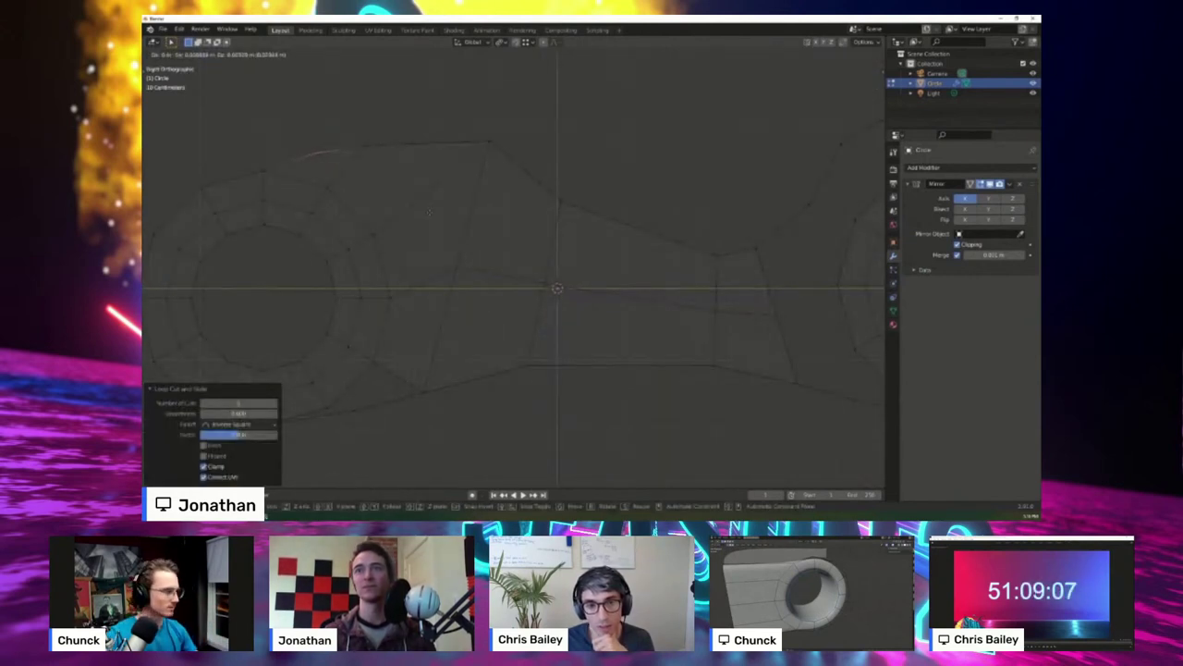
left_click(430, 213)
- Select the neighbouring vertices on the body's top edge and move them toward the top corner in the right view
left_click(419, 113)
left_click_drag(386, 173, 388, 174)
key("g")
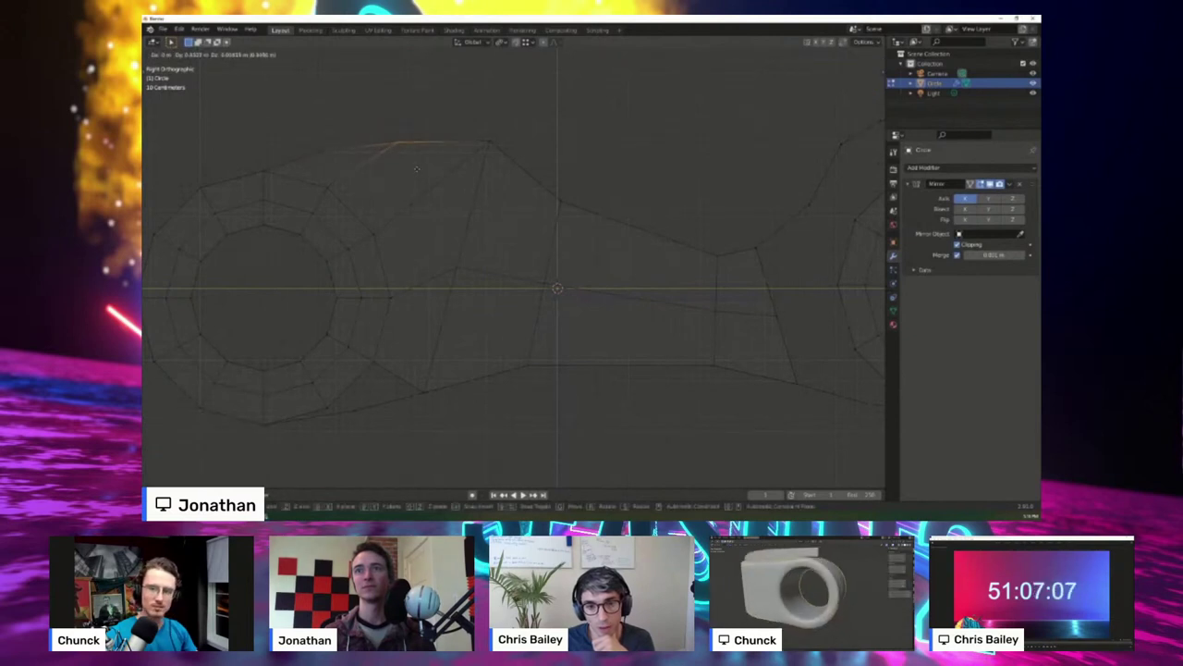
left_click(550, 130)
left_click(549, 129)
- Box-select the lower-edge vertices beside the negative Y ring and reposition them in the right view to smooth the underside
scroll(517, 264, "down", 3)
scroll(398, 361, "up", 3)
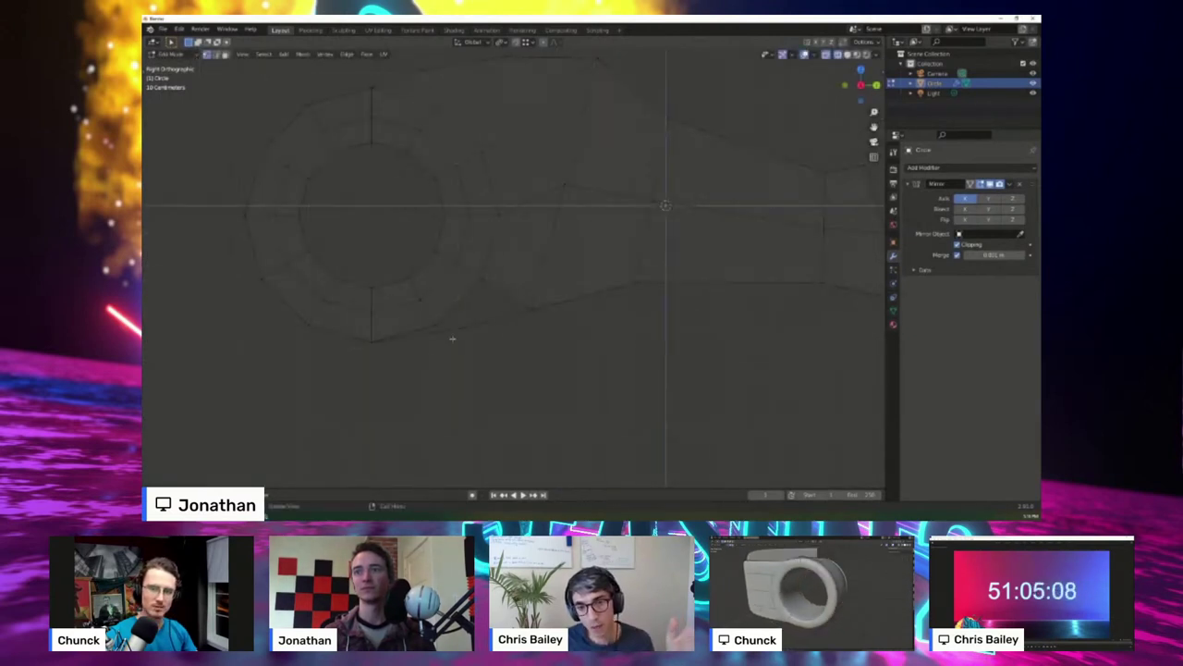
left_click_drag(457, 320, 478, 344)
key("g")
left_click(465, 327)
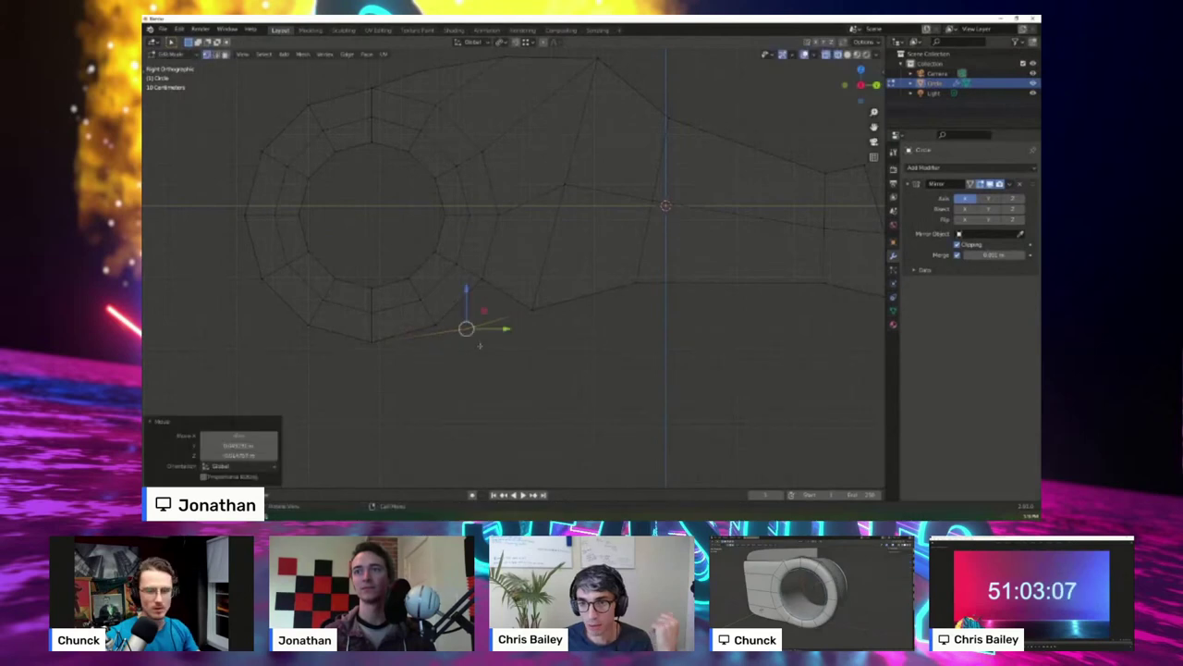
left_click(467, 327)
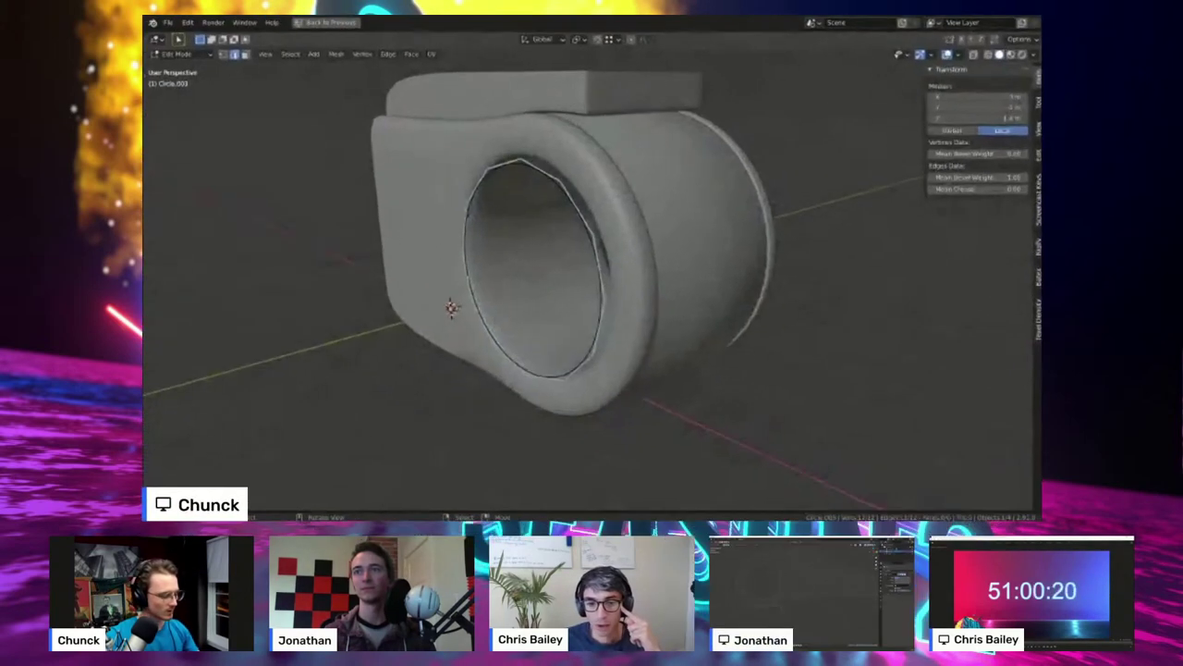
key("g")
key("y")
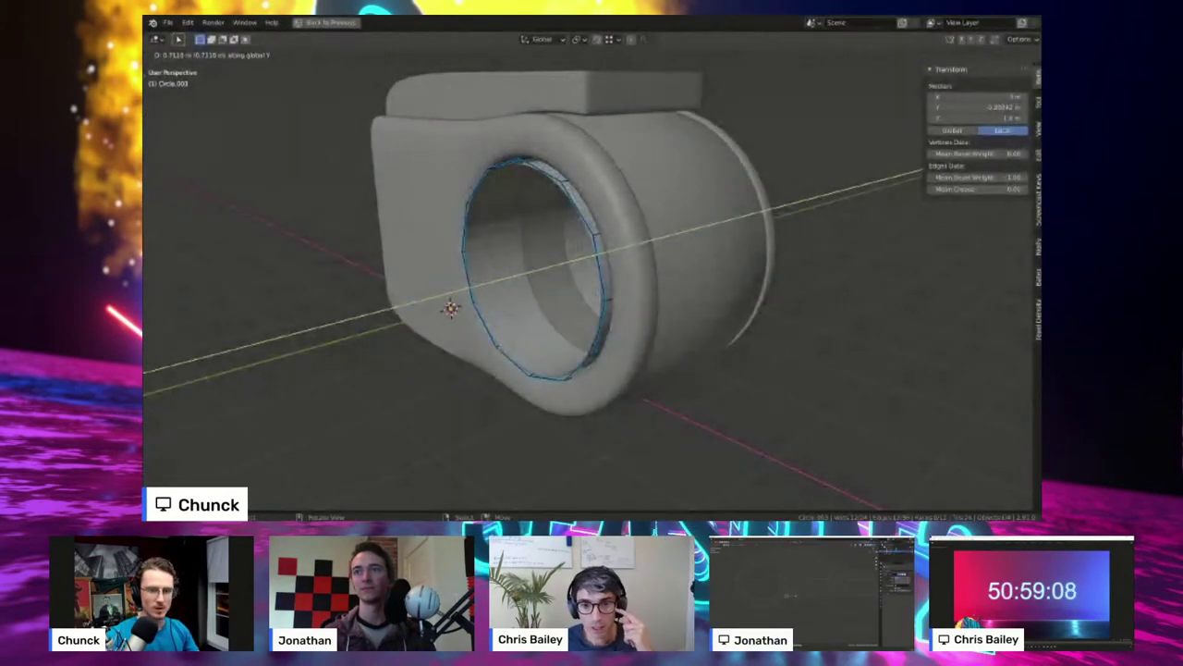
key("Escape")
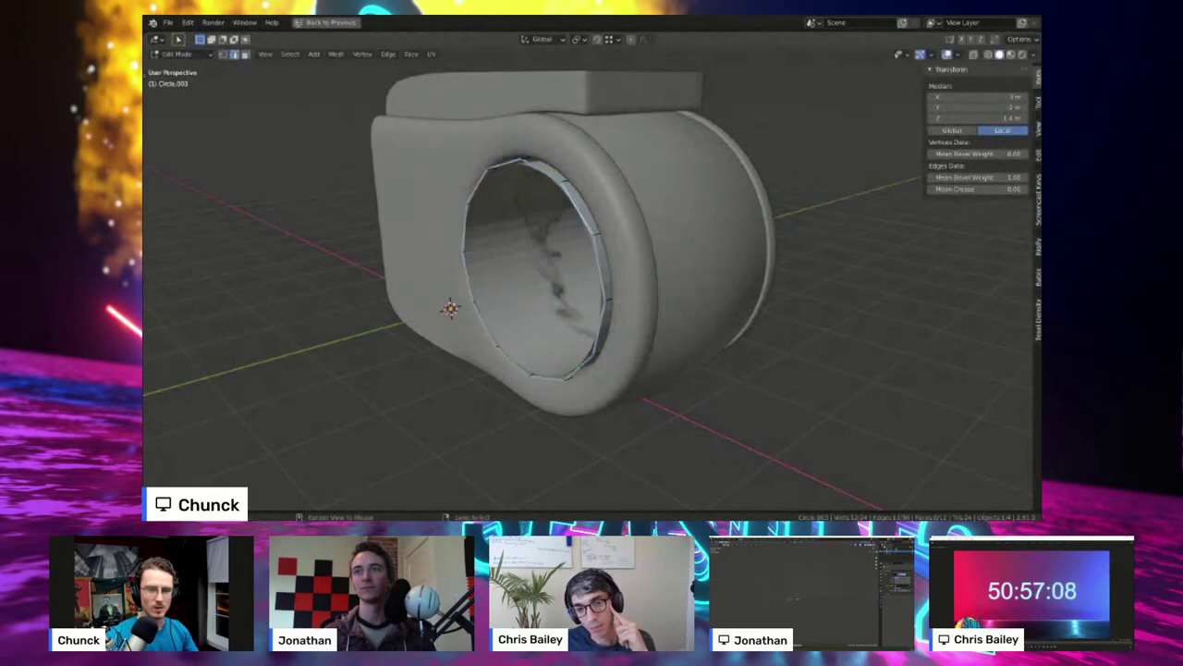
- Shrink the inner ring's edge loops slightly with Shrink/Fatten so the ring clears the wall of the body's opening
key("alt+s")
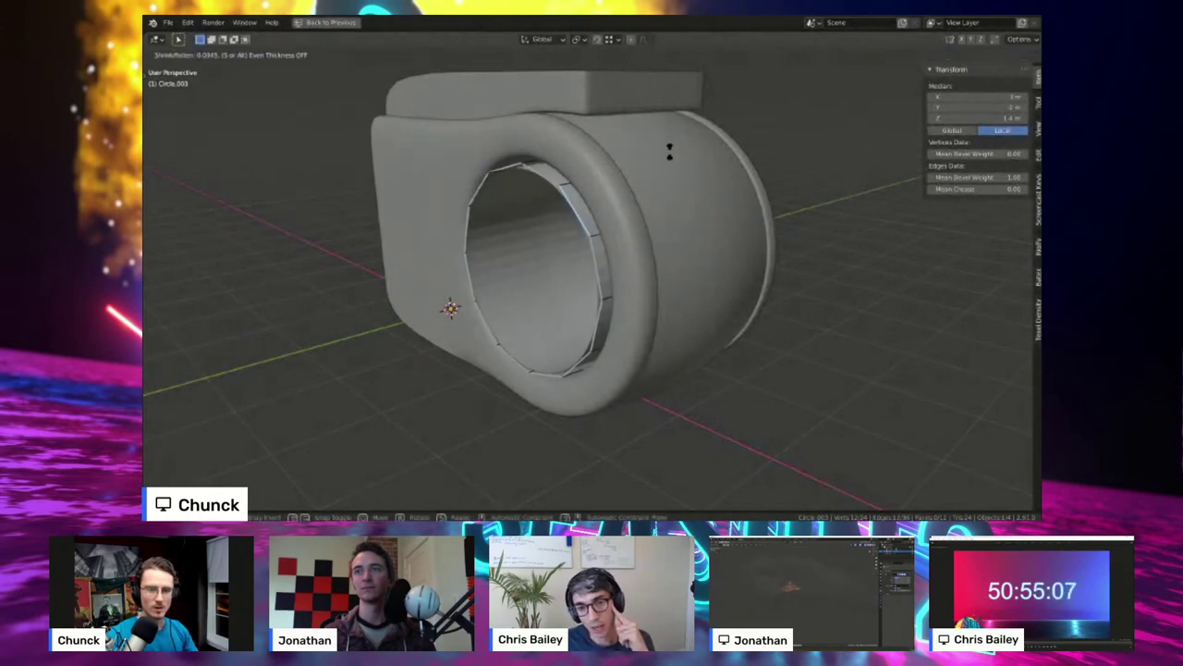
left_click(676, 159)
middle_click_drag(676, 159, 735, 163)
scroll(735, 163, "up", 1)
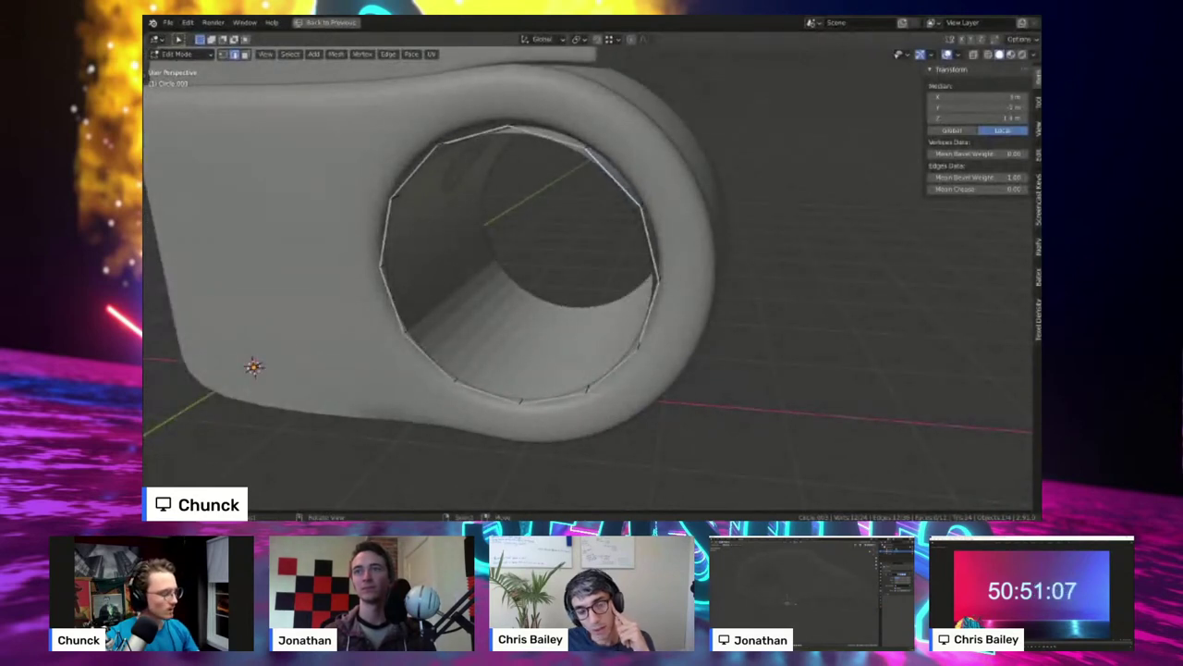
- Form an inward rim from the ring's front edge loop and offset it along its normals with Shrink/Fatten
key("alt+s")
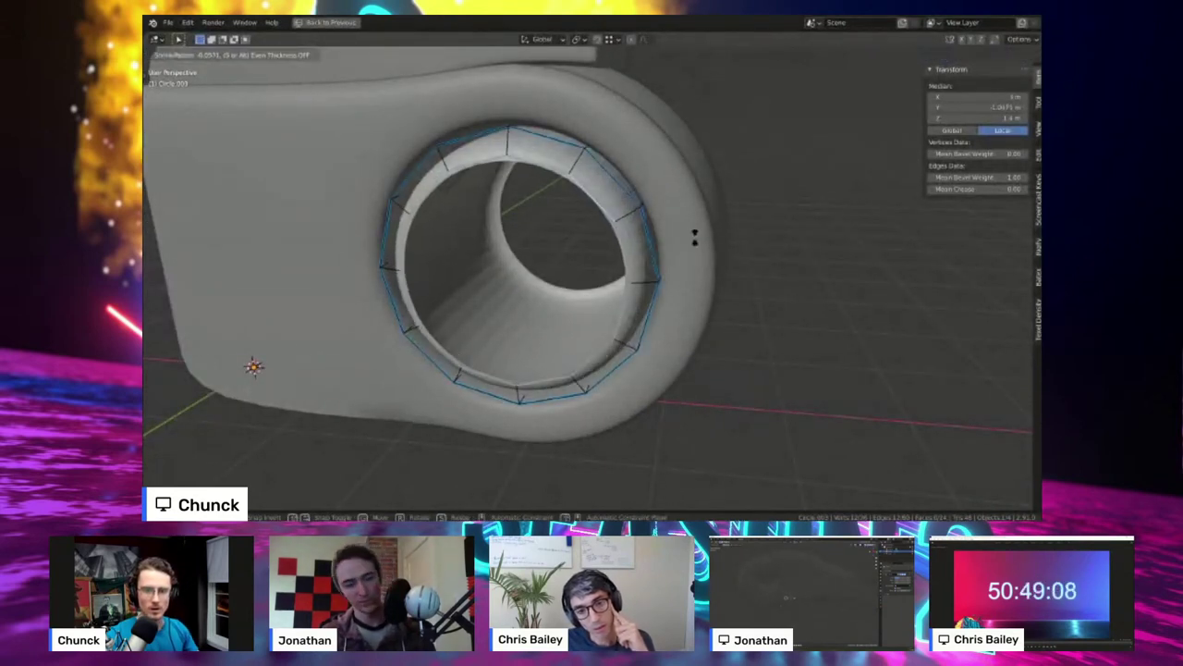
left_click(708, 241)
middle_click_drag(708, 241, 719, 268)
scroll(719, 268, "up", 1)
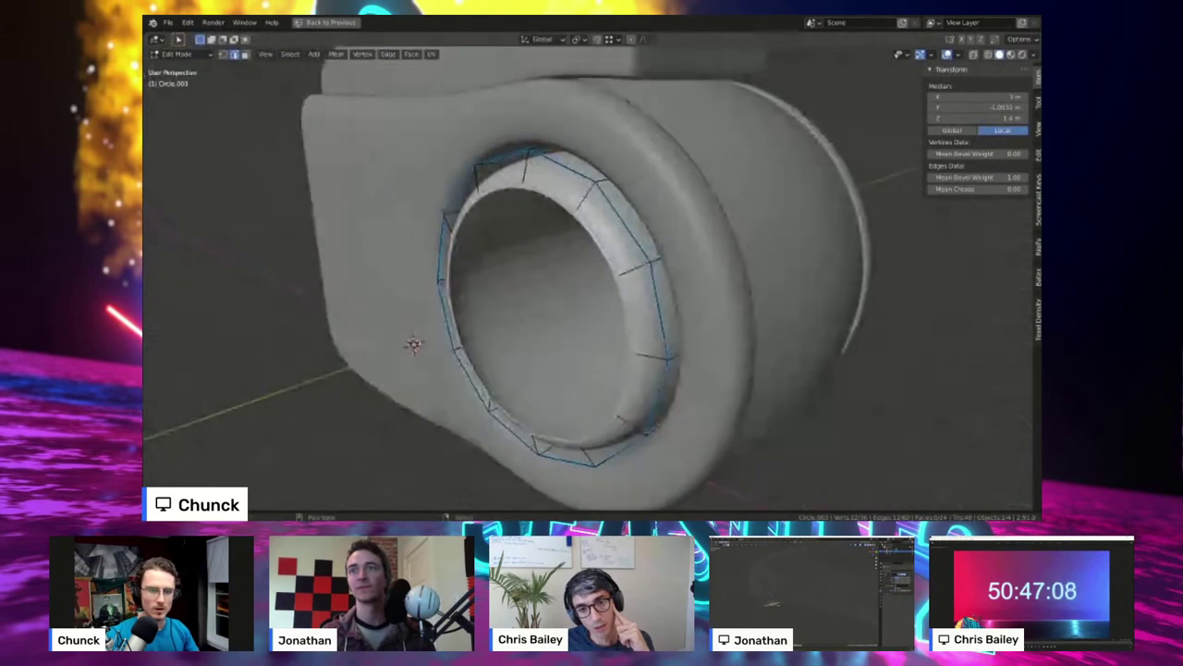
- Reduce the amount of the ring's Bevel modifier to tighten its edges, and restore the maximized viewport
key("ctrl+space")
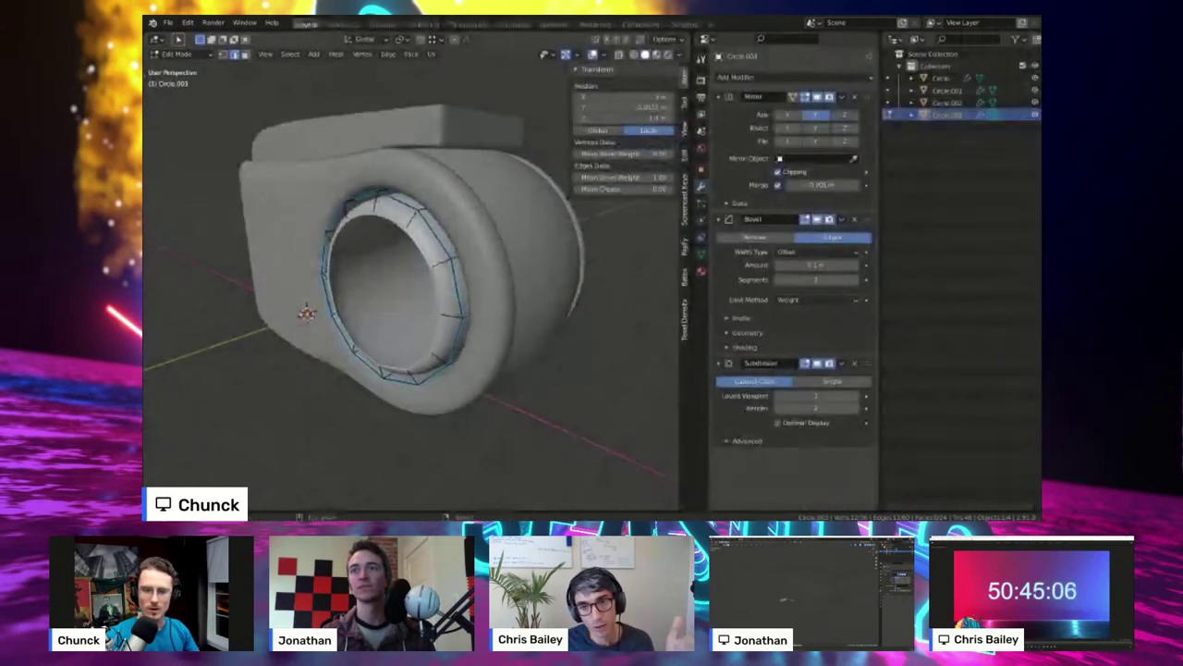
scroll(415, 268, "up", 1)
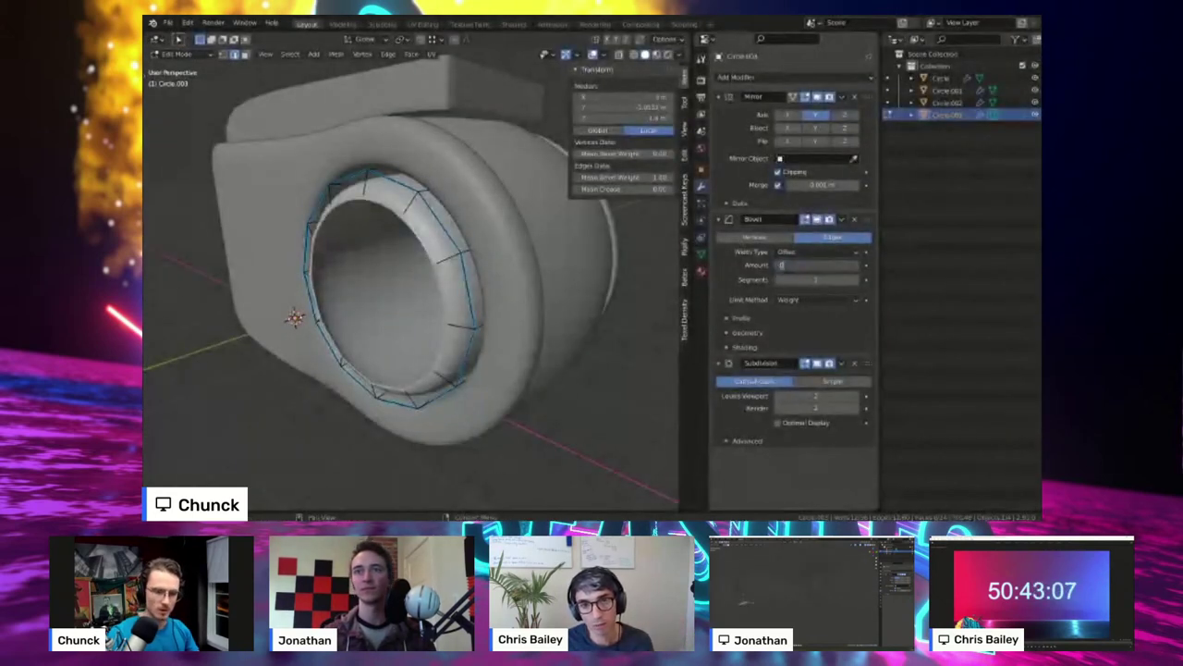
middle_click_drag(416, 277, 446, 275)
key("ctrl+space")
- Extrude the inner edge loop of the ring's rim along the Y axis into the opening
key("alt+a")
middle_click_drag(606, 277, 593, 260)
left_click(599, 272, "alt")
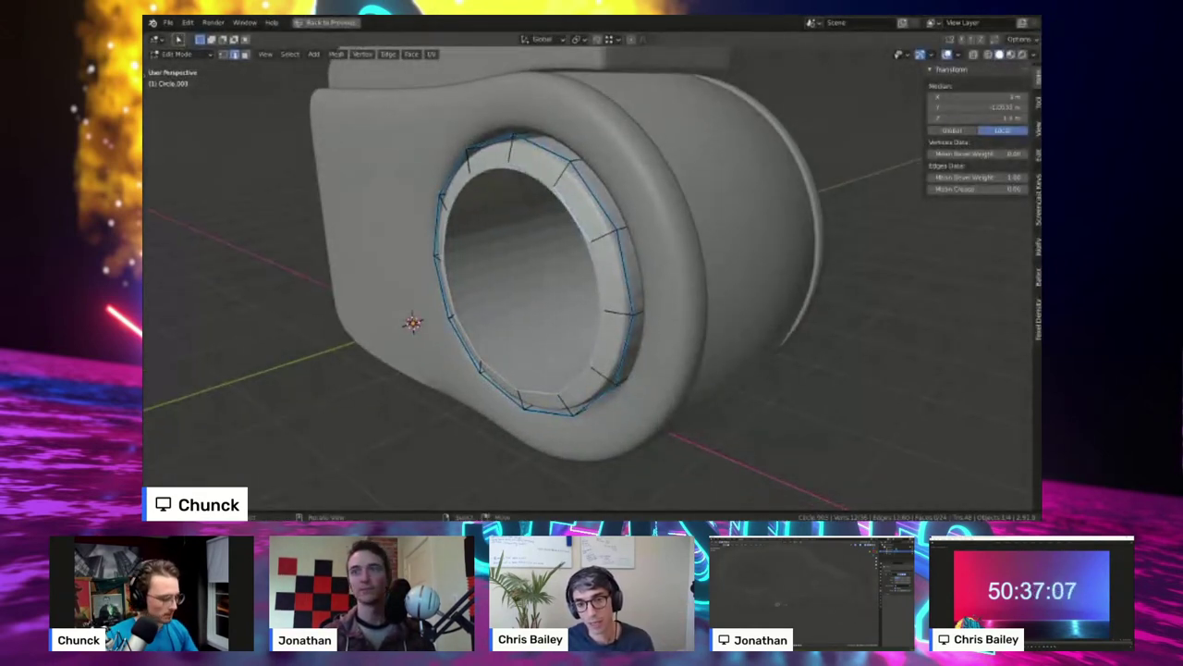
key("e")
key("y")
key("Return")
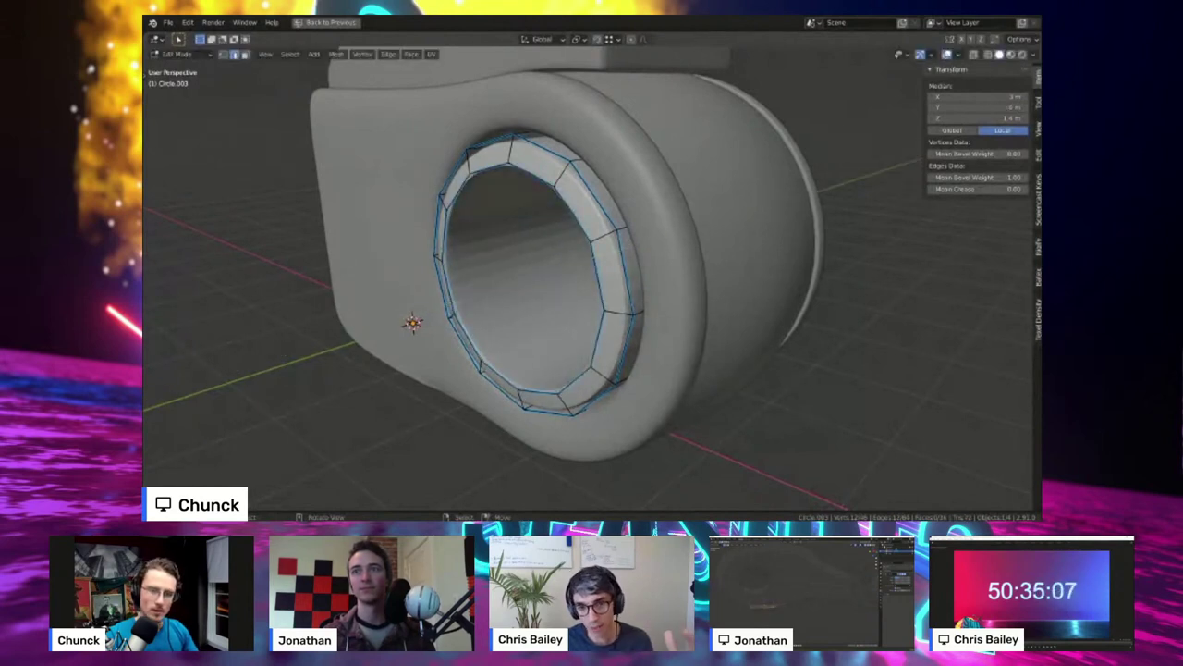
- Check the ring in object mode and select two of its edge loops in X-ray display to examine their bevel weight
key("alt+a")
key("Tab")
scroll(592, 268, "up", 2)
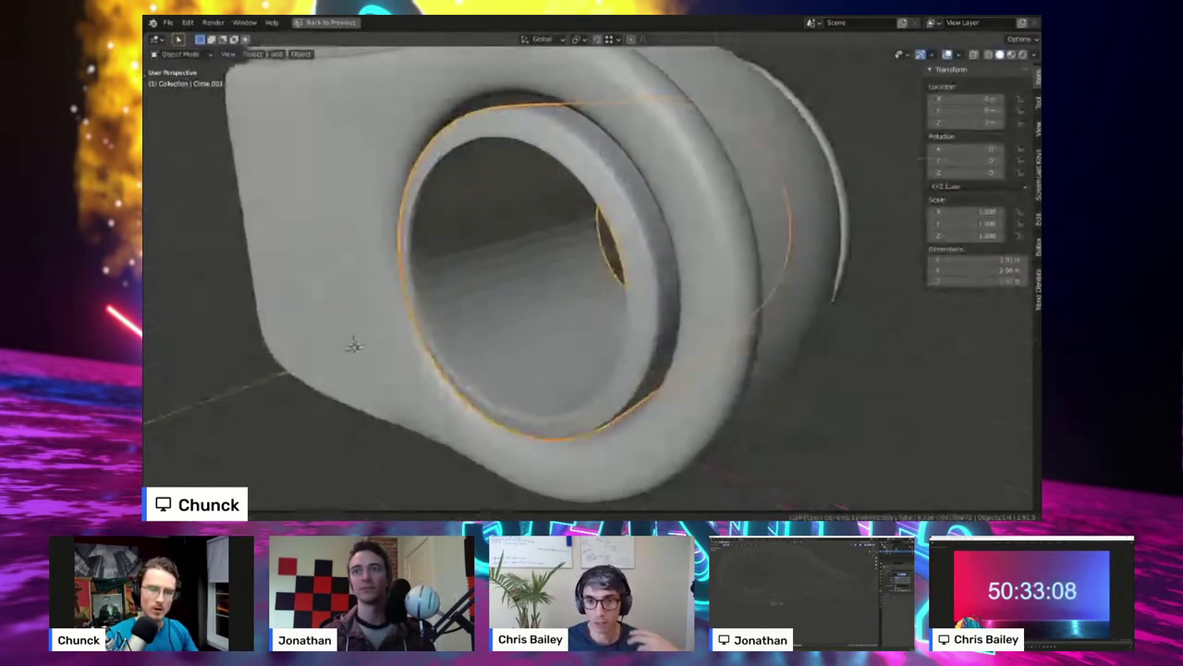
middle_click_drag(592, 268, 563, 266)
key("Tab")
key("alt+z")
left_click(508, 242, "alt")
left_click(490, 244, "alt+shift")
key("alt+z")
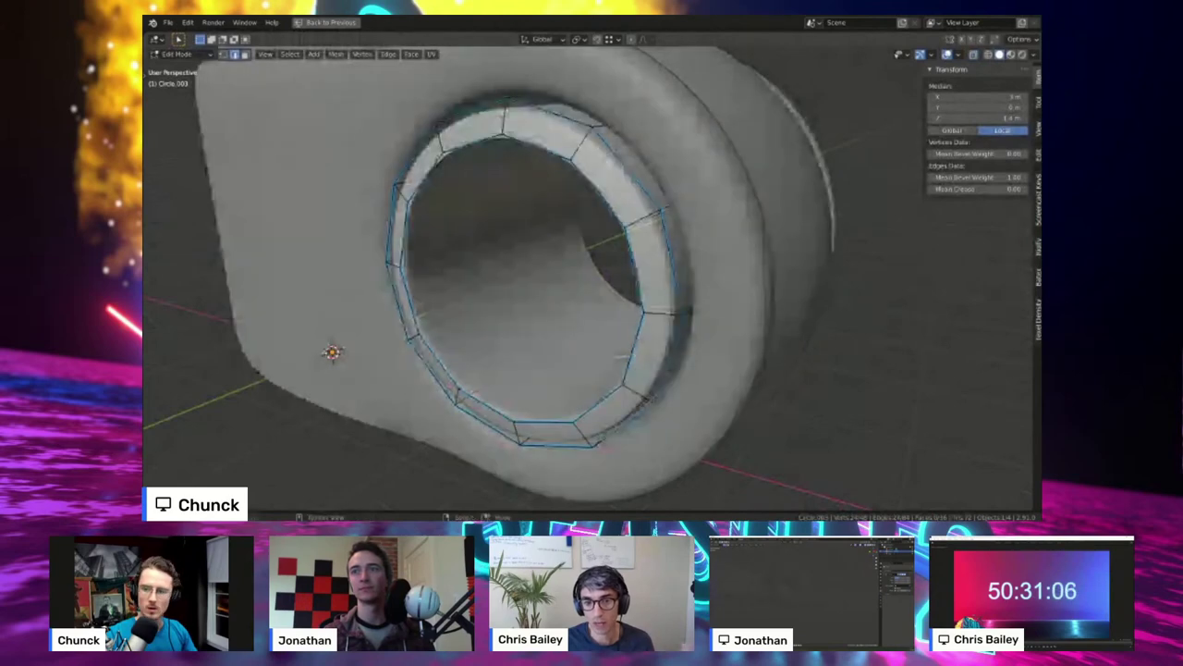
- Examine how the finished ring sits in the body's opening from several angles and in front view
key("alt+a")
key("Tab")
scroll(592, 268, "down", 4)
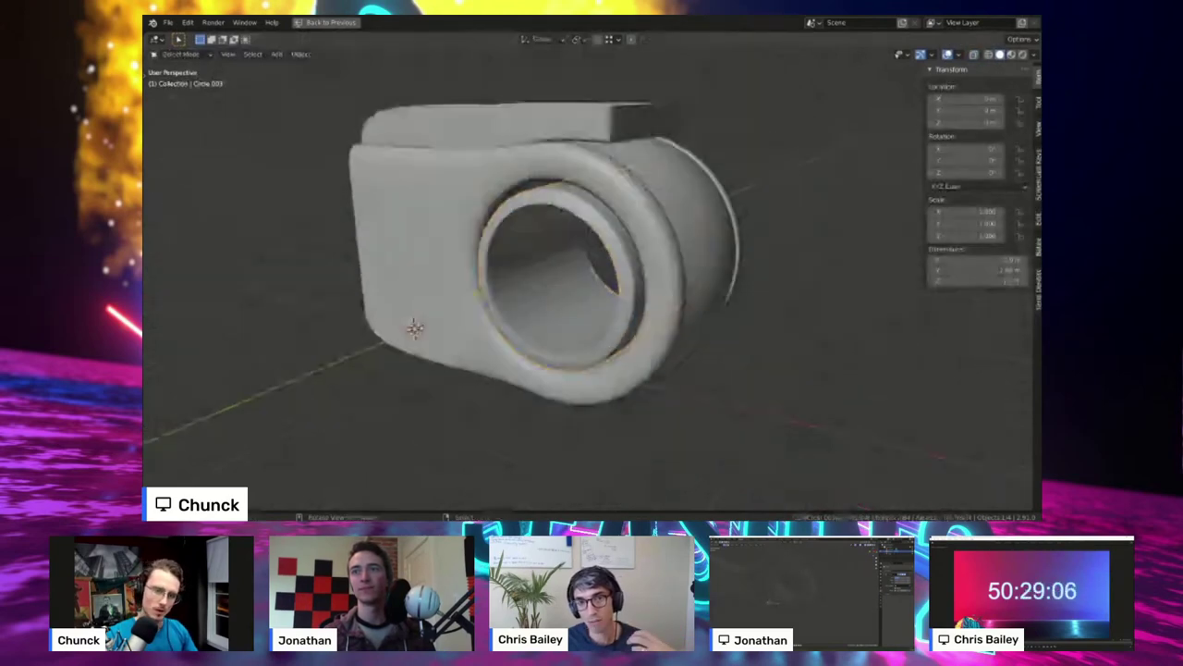
middle_click_drag(592, 268, 647, 268)
middle_click_drag(555, 278, 592, 269)
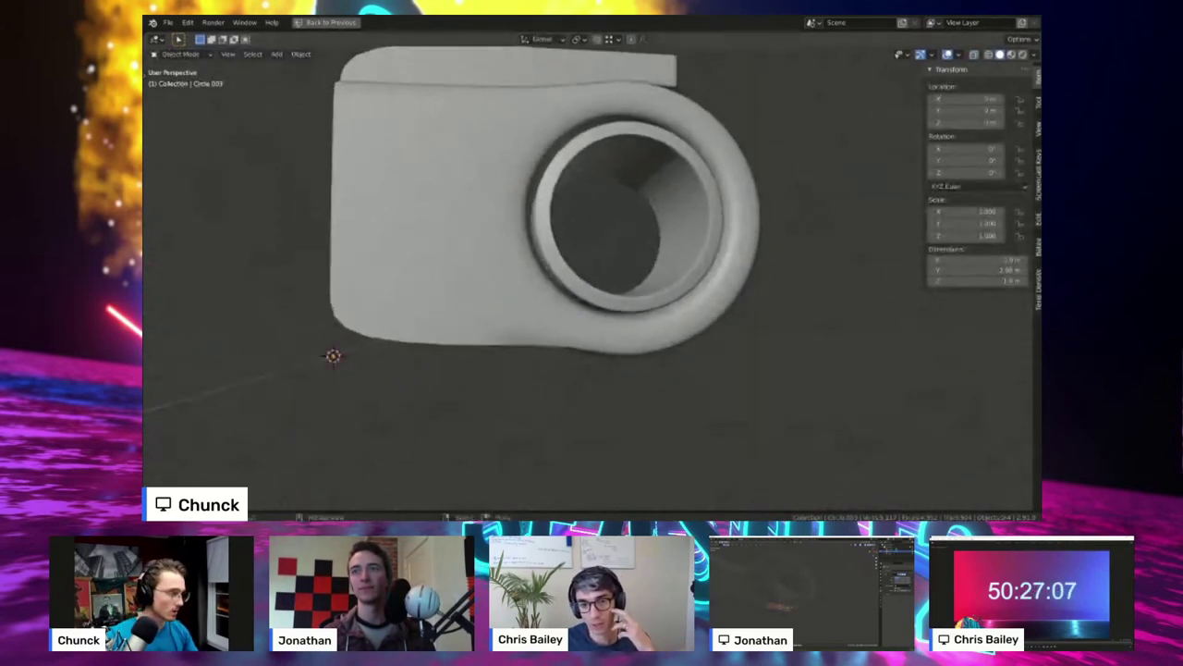
key("KP_1")
key("Tab")
key("Tab")
key("Tab")
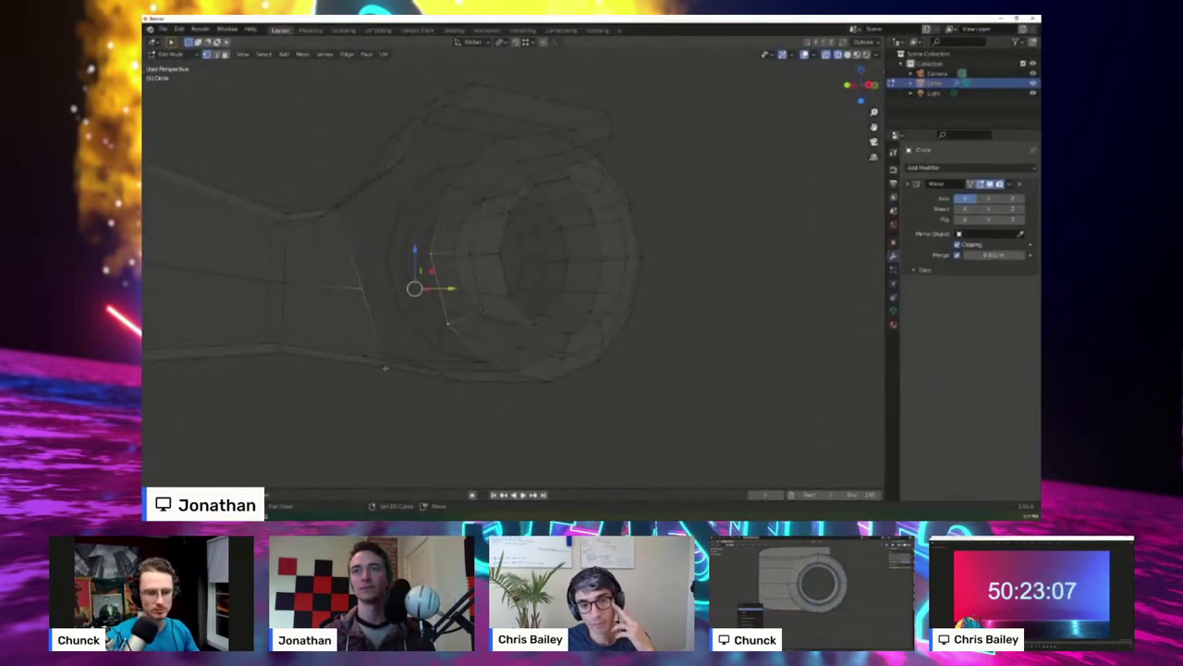
- Fill two adjacent faces across the lower gap between the body's side panel and the wheel ring
left_click(381, 363, "shift")
key("f")
middle_click_drag(382, 363, 355, 341)
left_click(448, 373)
left_click(373, 348, "shift")
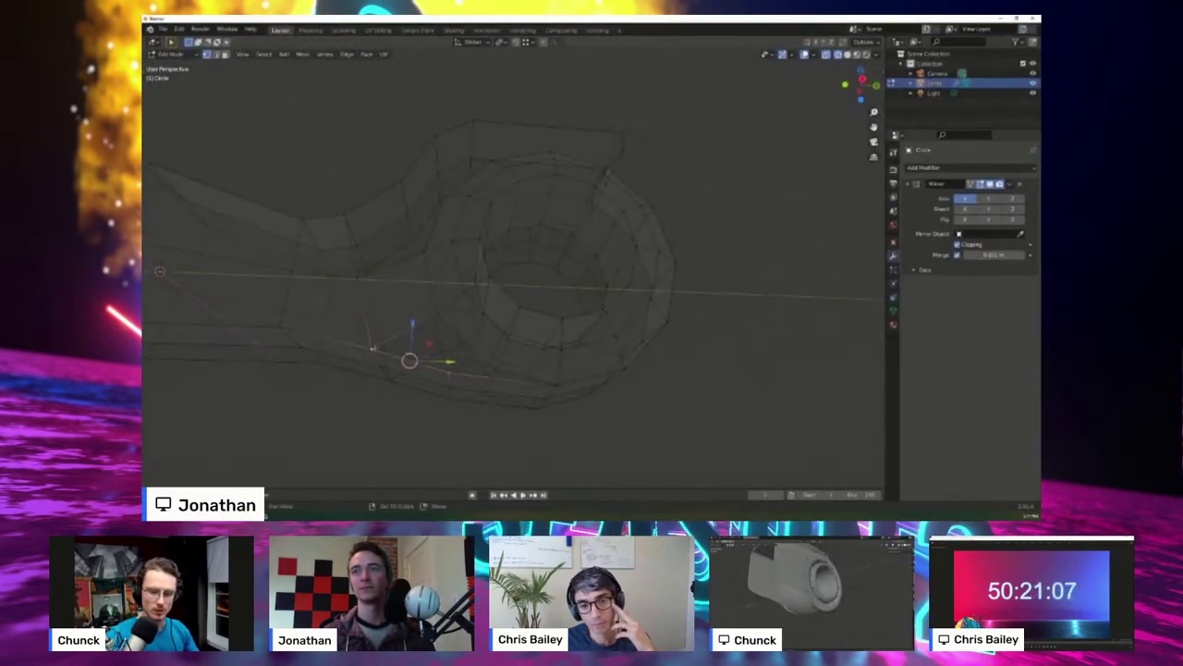
left_click(435, 317, "shift")
left_click(490, 364, "shift")
key("f")
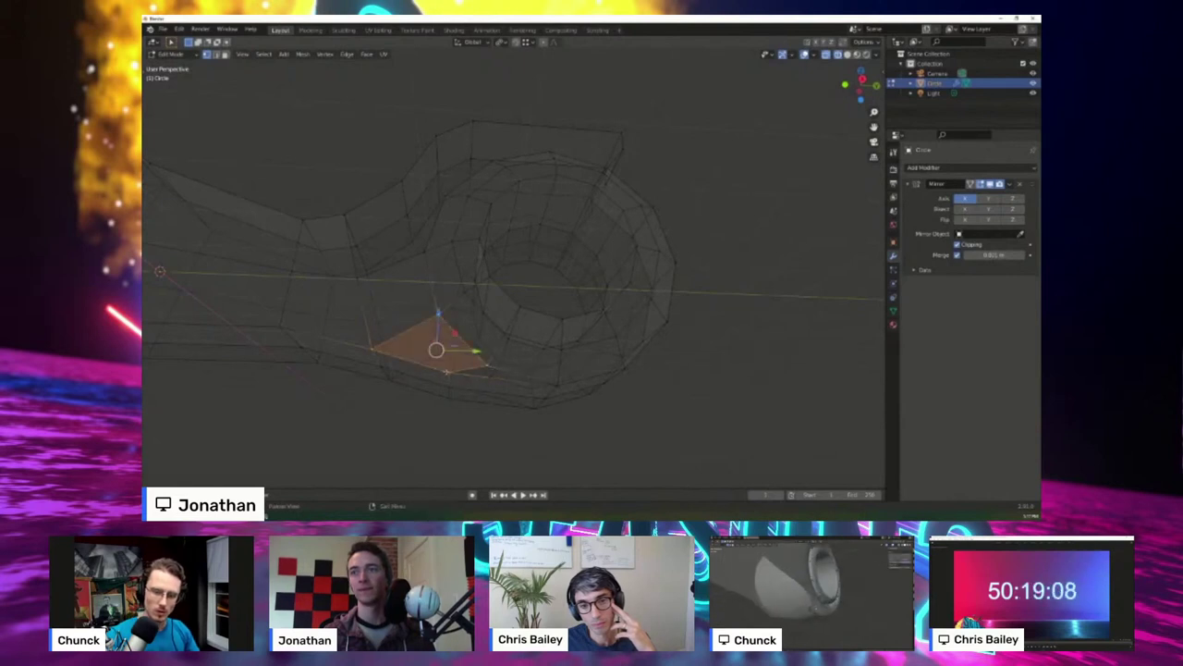
- Fill a triangular face between the side panel's top corner, its middle vertex and the nearest ring vertex
left_click(448, 372)
middle_click_drag(465, 351, 462, 310)
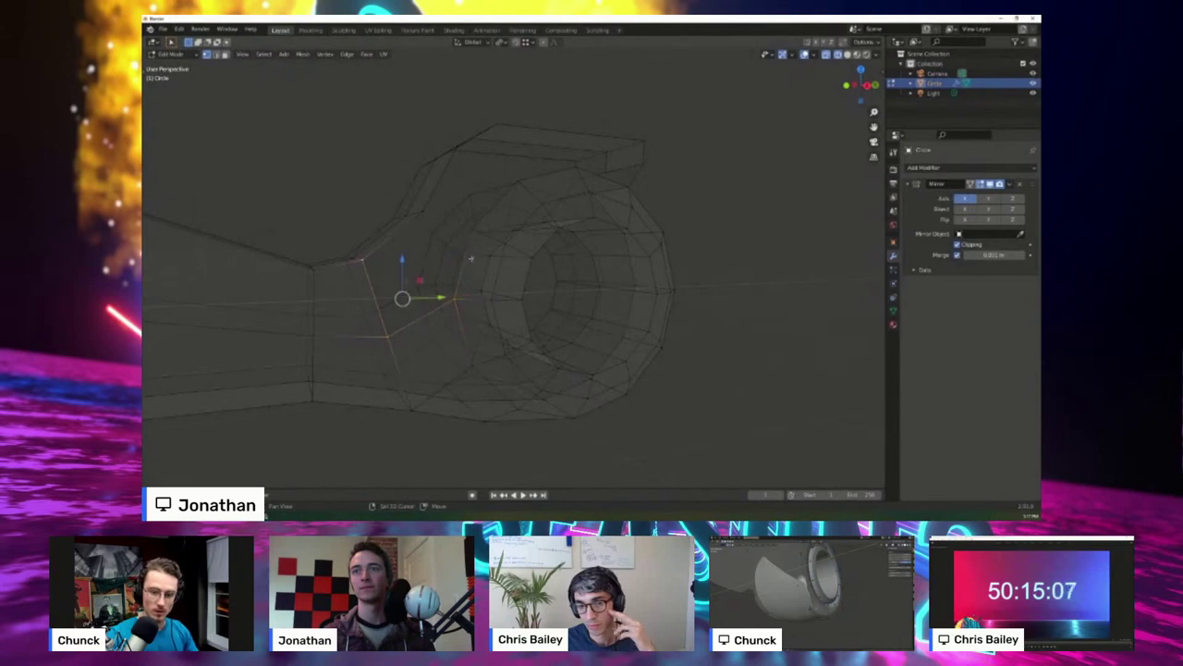
middle_click_drag(471, 259, 498, 309)
key("f")
scroll(498, 310, "up", 1)
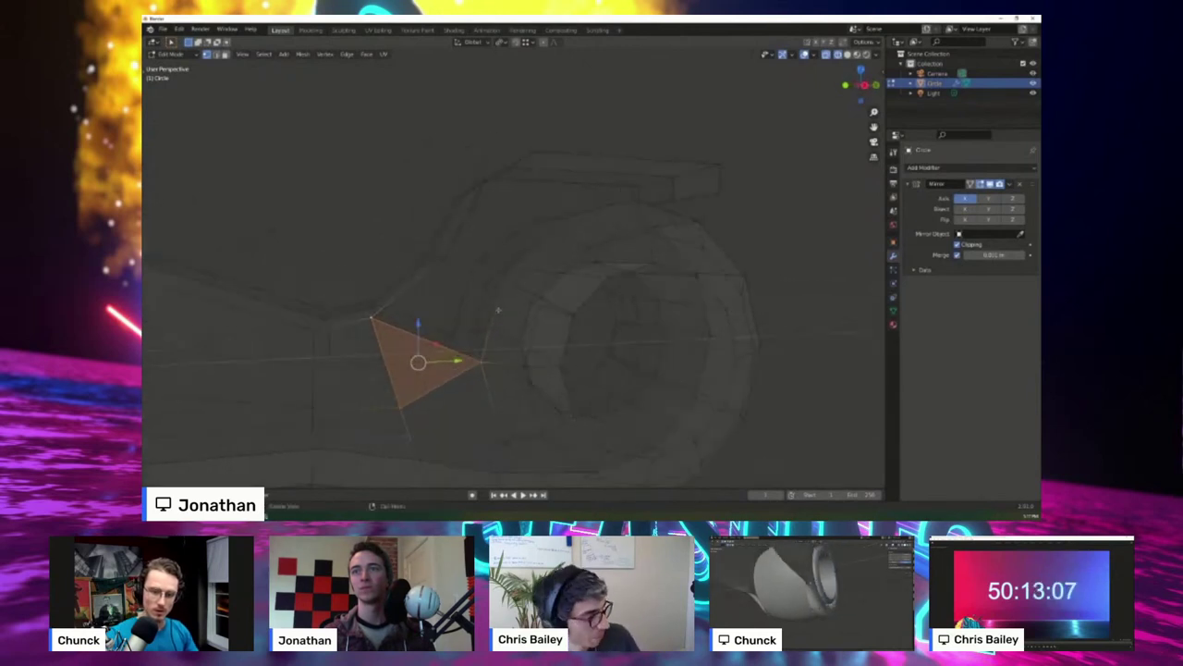
- Fill a face from the side panel's top corner to the two ring vertices above the new triangle
left_click(502, 280)
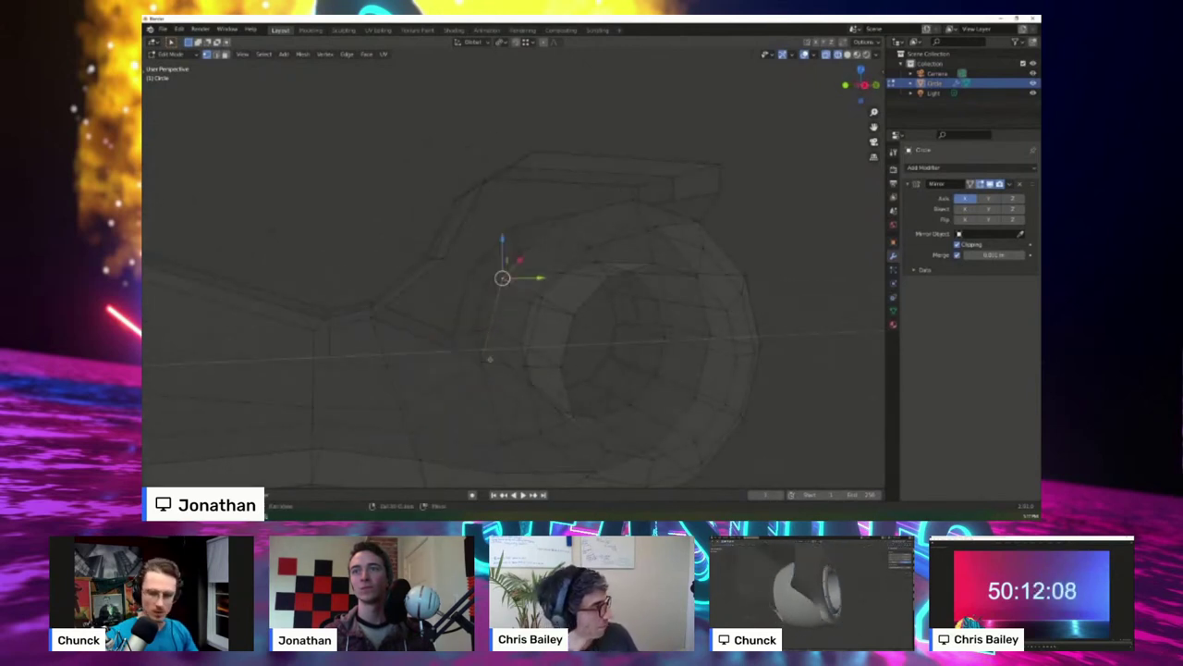
left_click(372, 317, "shift")
key("f")
key("ctrl+z")
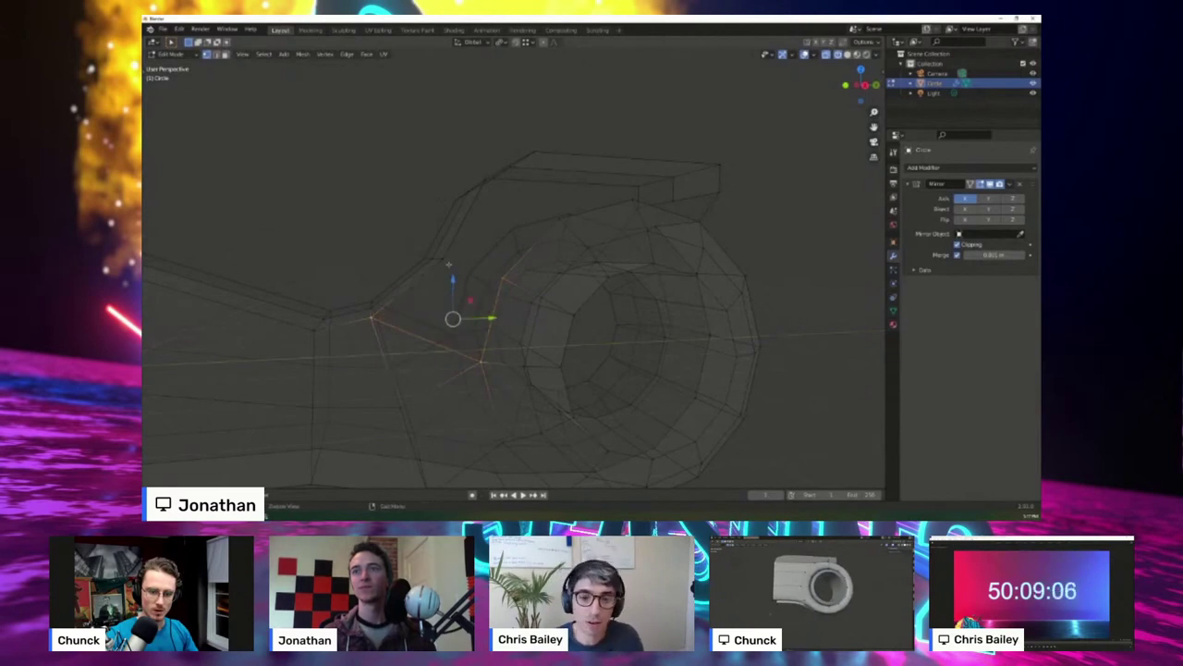
key("f")
- Add a centred loop cut across the body's top section above the wheel ring
middle_click_drag(445, 261, 399, 316, "shift")
left_click(455, 333)
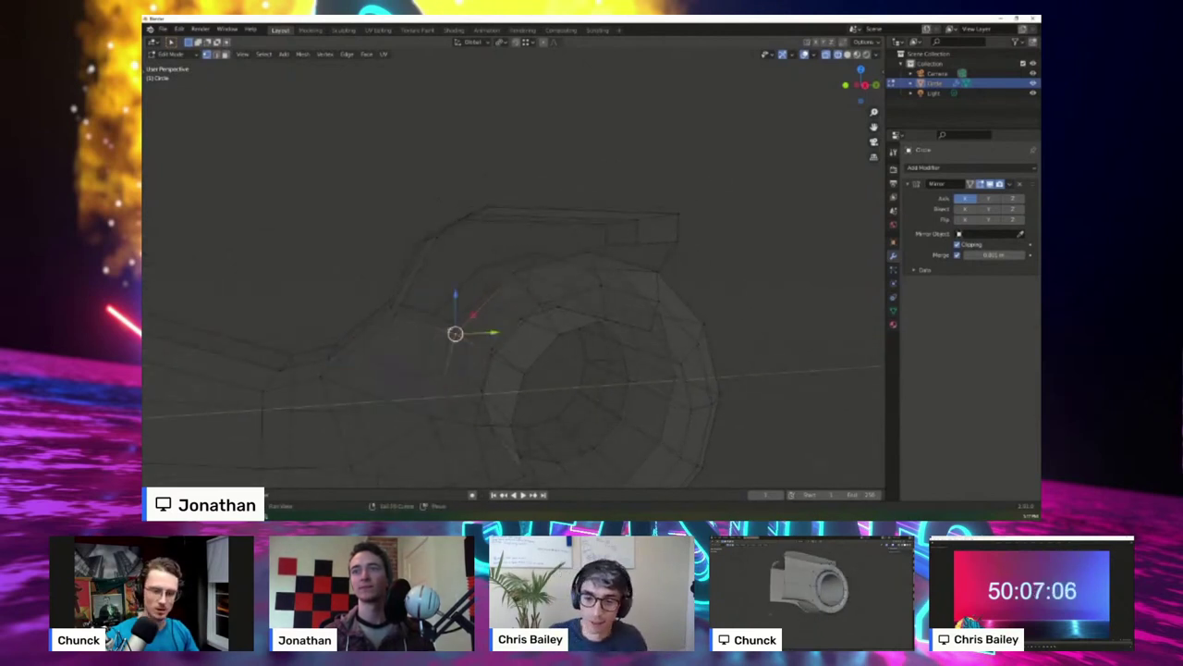
middle_click_drag(557, 262, 524, 220)
left_click(531, 212)
right_click(531, 213)
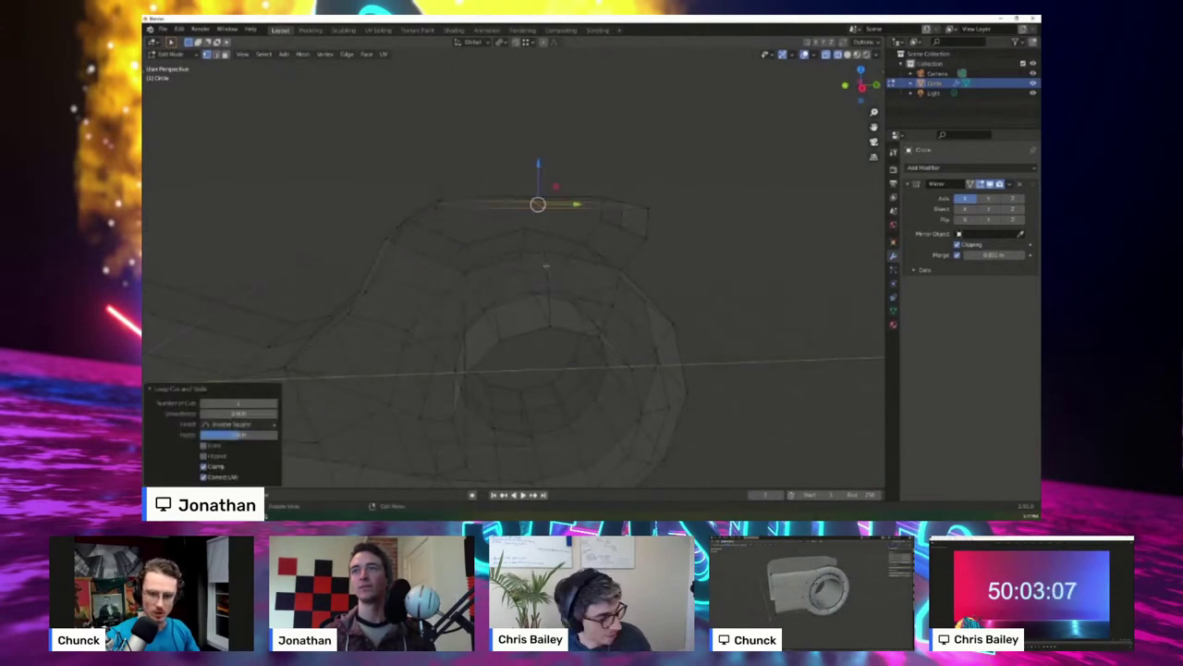
- Fill a quad face between the body's top edge, the new loop cut and the upper ring vertices
middle_click_drag(547, 265, 500, 273)
left_click(545, 256)
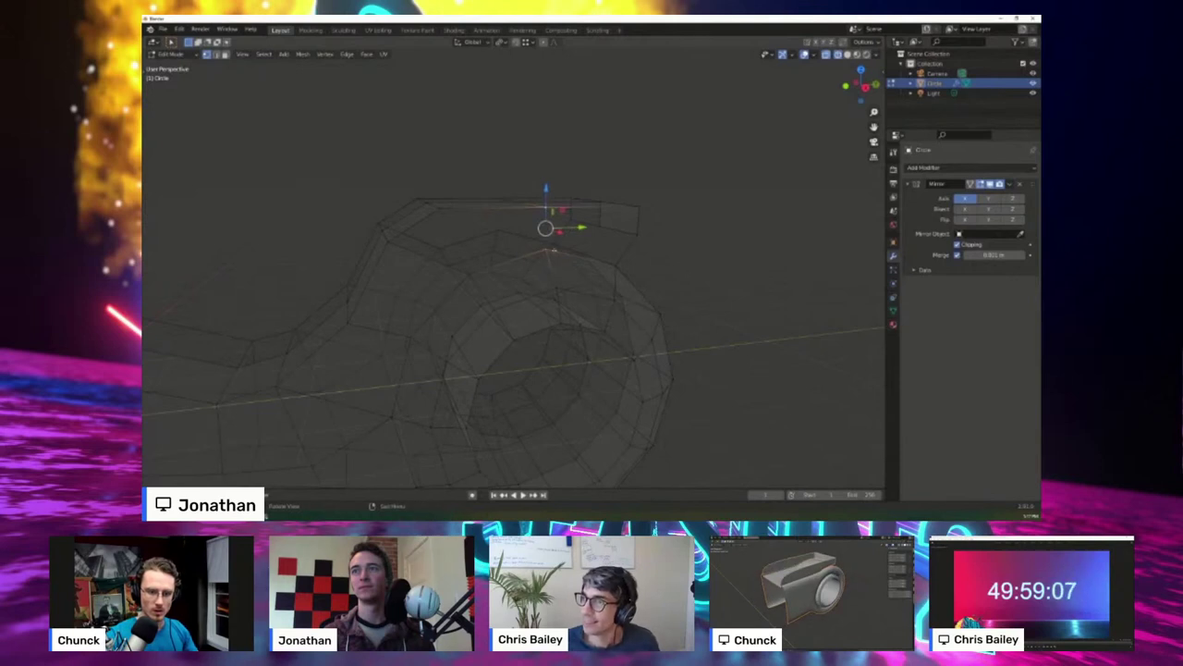
left_click(468, 274, "shift")
key("f")
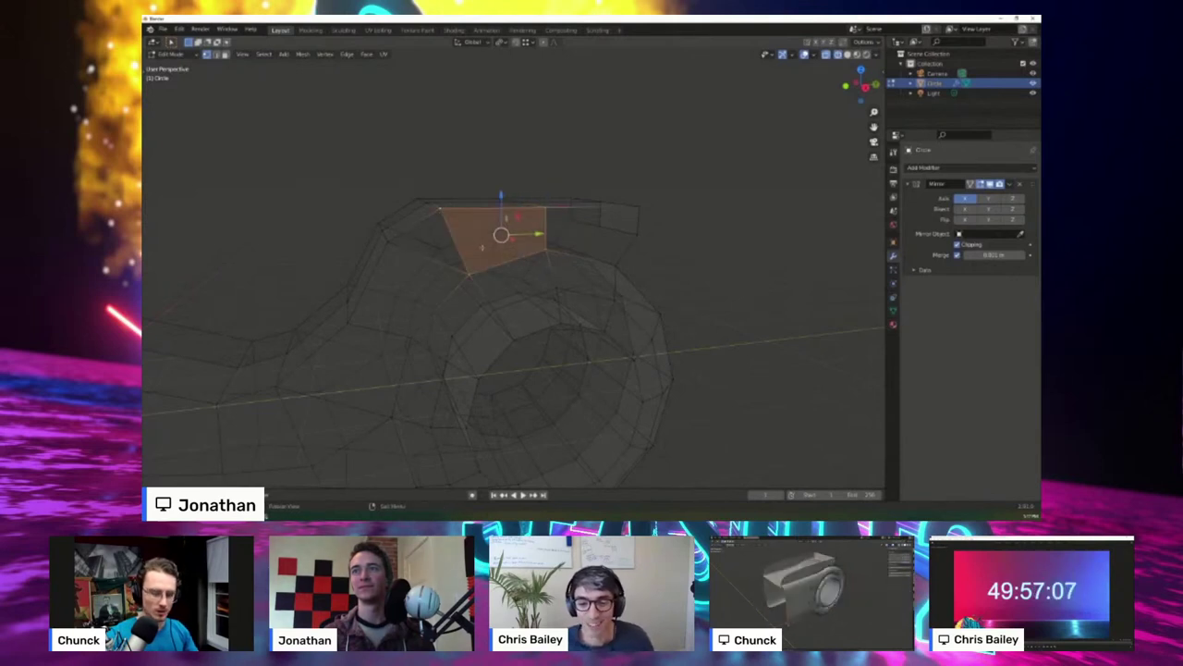
- Delete the triangular face and the two faces above it between the body's curved edge and the ring
middle_click_drag(418, 338, 455, 291)
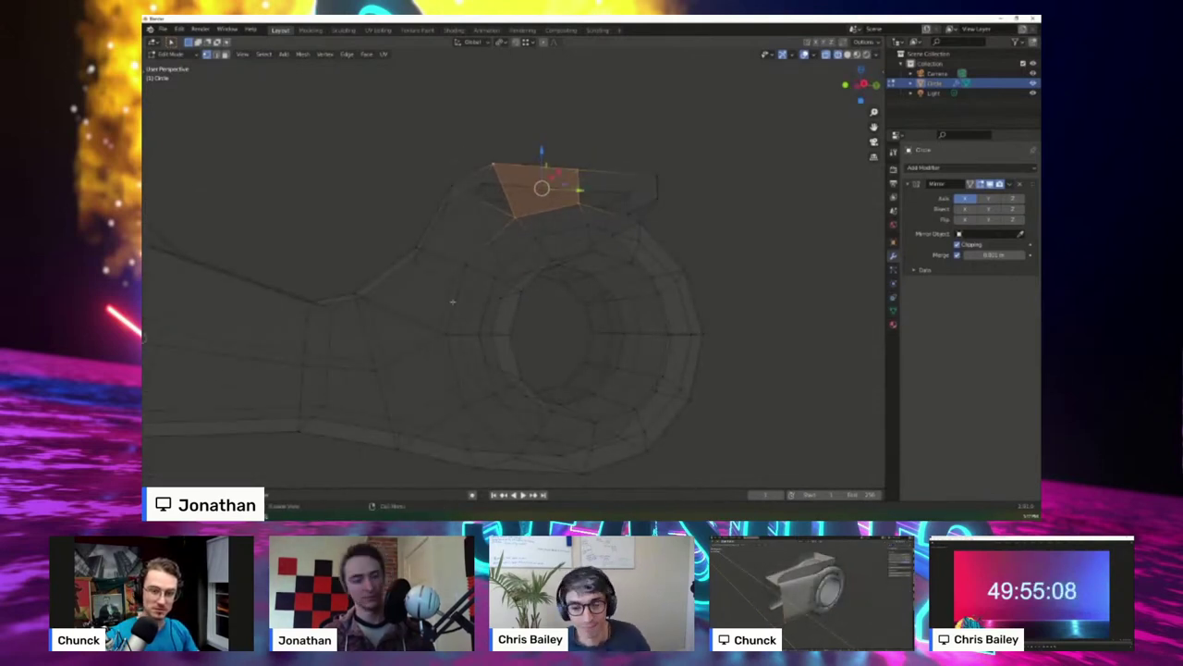
left_click(407, 331)
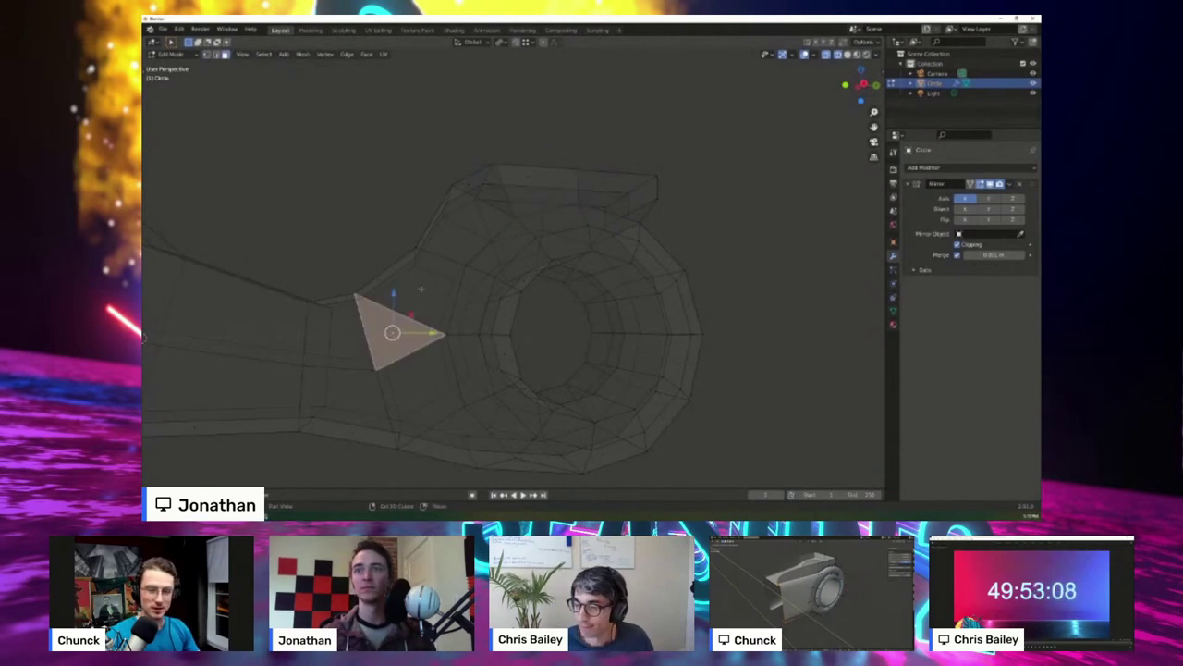
left_click(411, 277, "shift")
left_click(476, 226, "shift")
key("x")
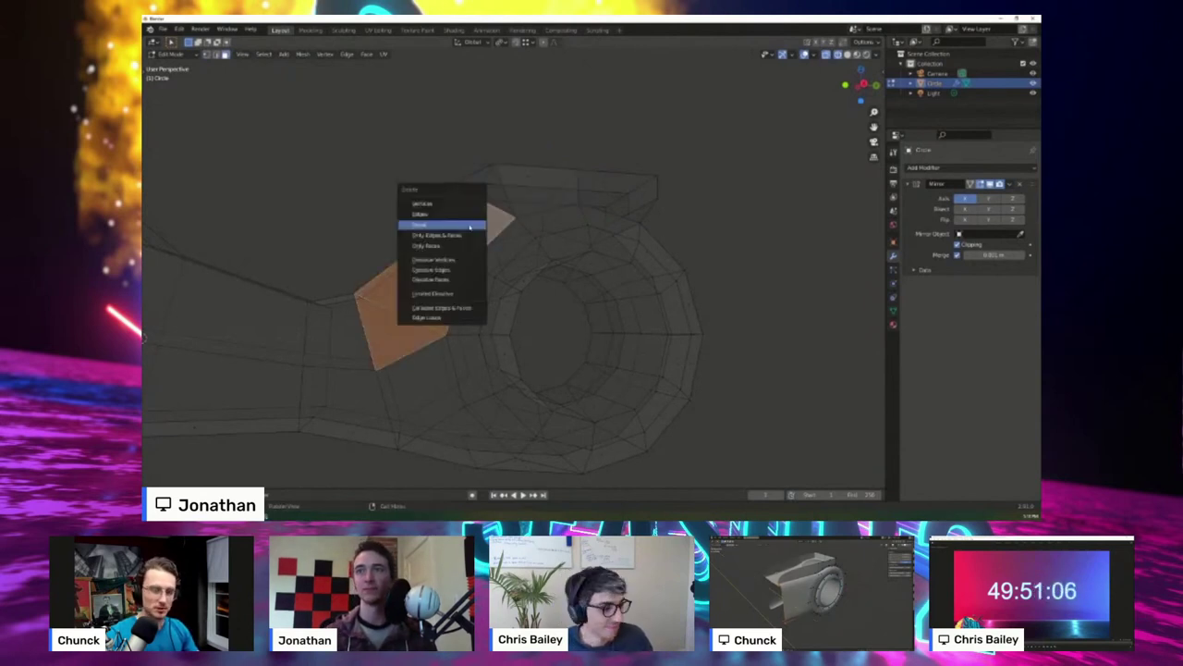
left_click(469, 227)
- Box-select the vertices midway along the body's curved upper edge and move them down closer to the side panel's top corner in the right view
middle_click_drag(436, 286, 521, 284)
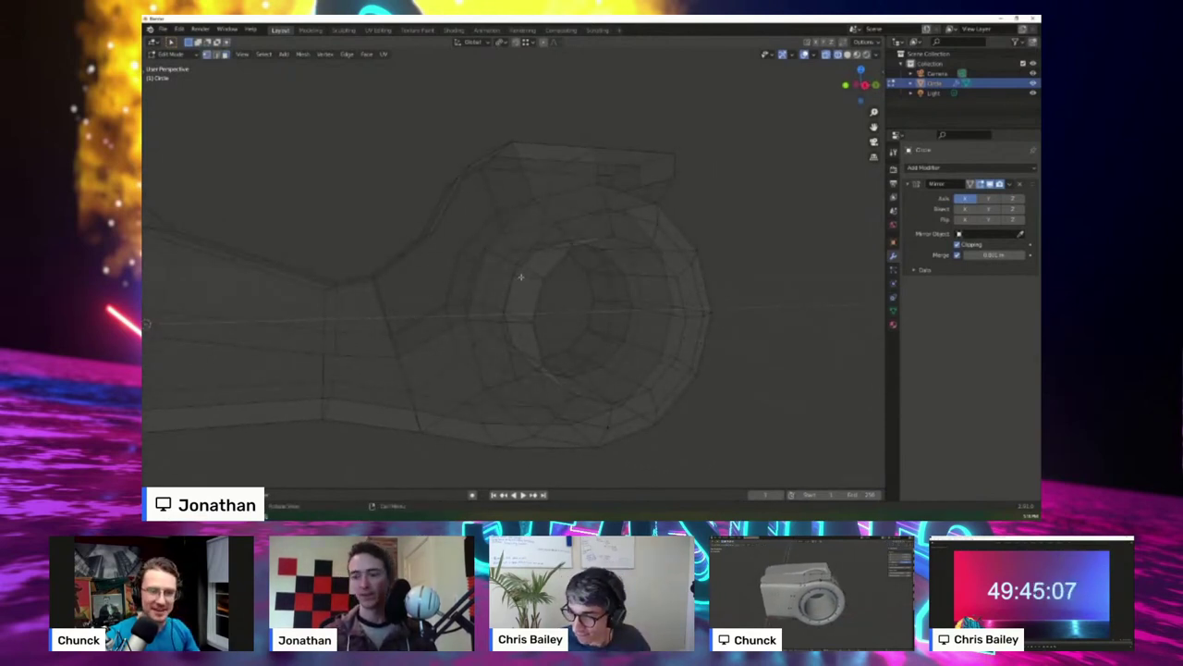
key("KP_3")
key("b")
left_click_drag(409, 214, 446, 256)
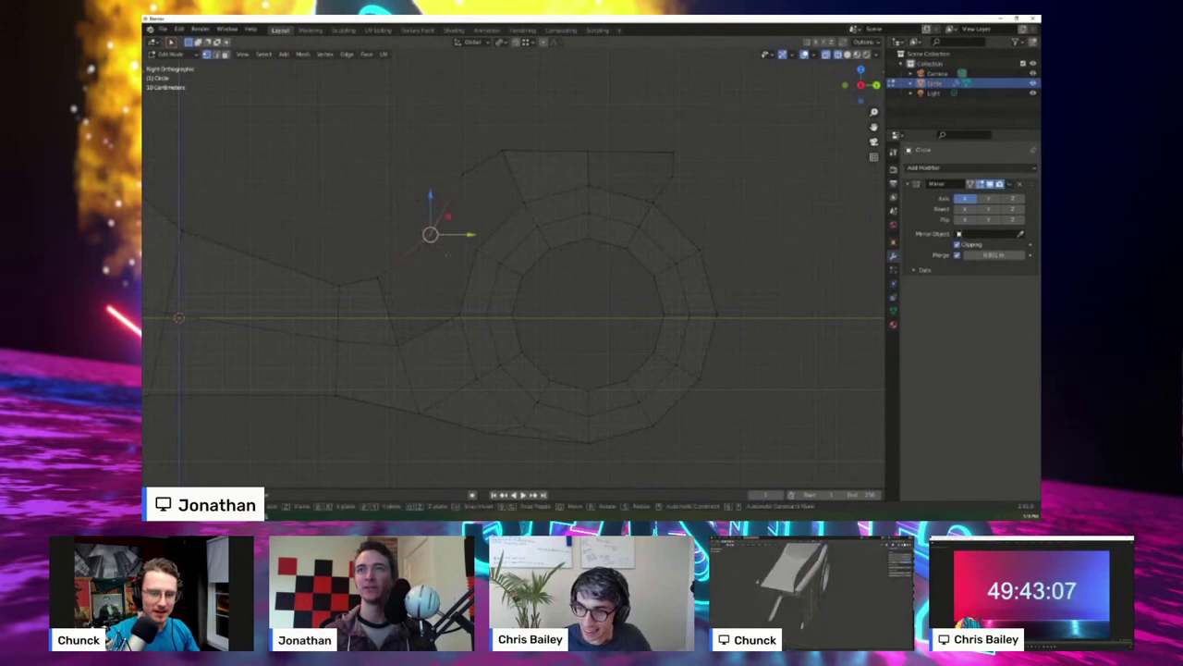
key("g")
left_click(451, 255)
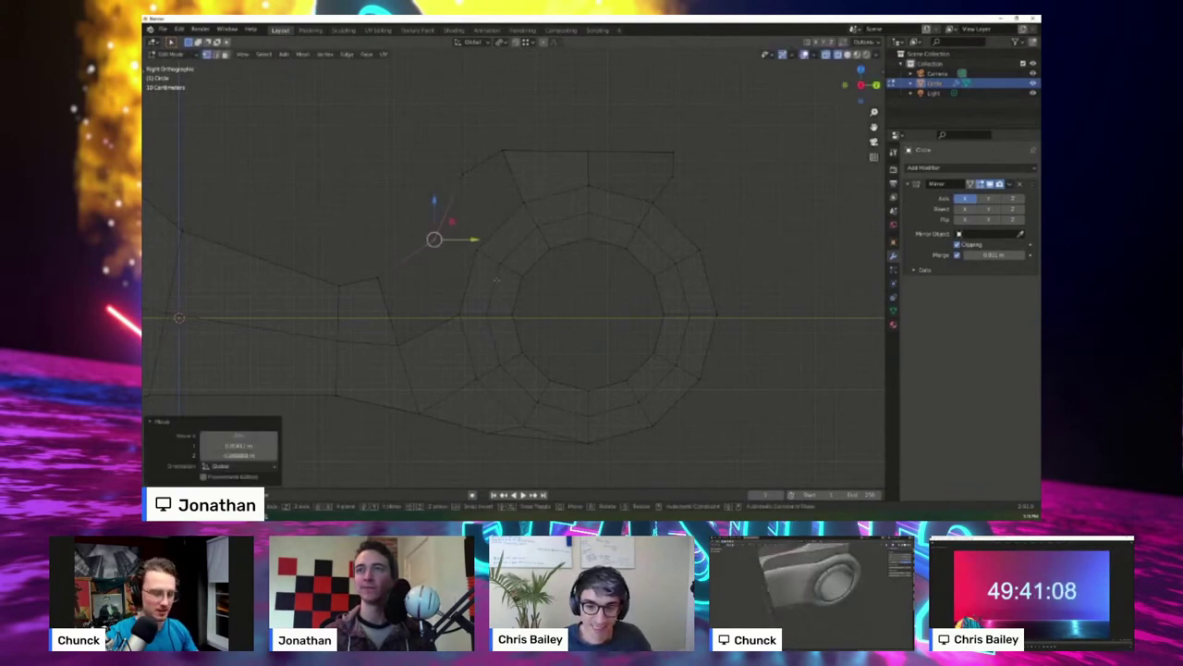
key("g")
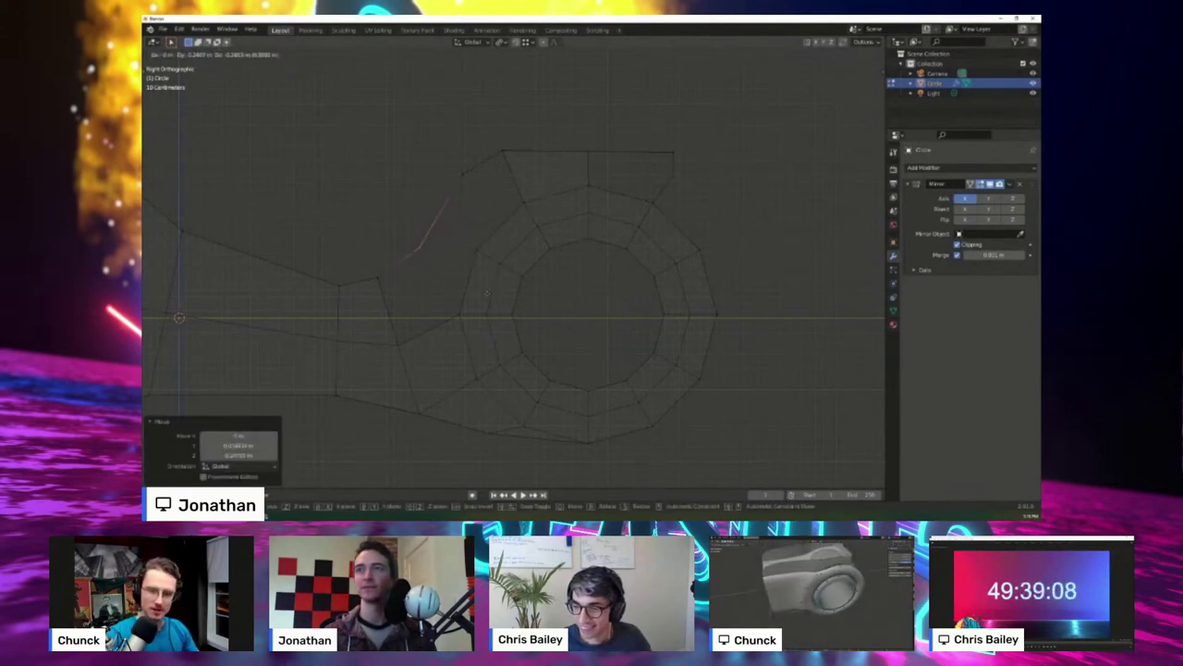
left_click(484, 302)
- Fill a quad face between the moved vertex, the side panel's edge and the ring's leftmost vertex
left_click(460, 316)
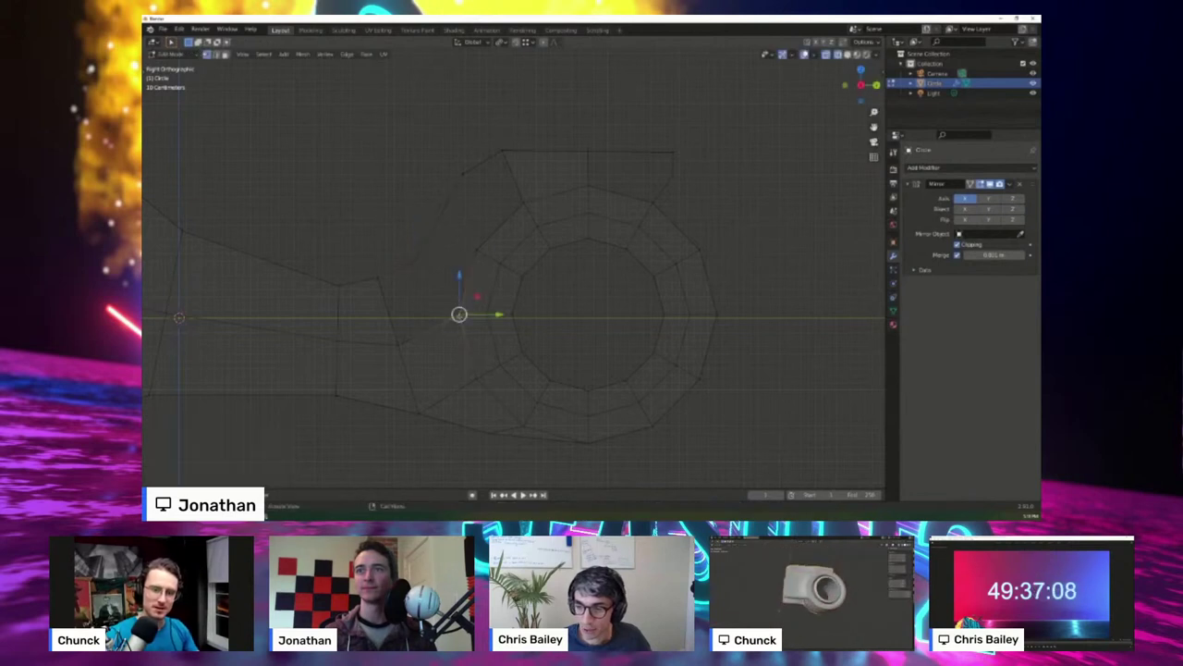
left_click(415, 265, "shift")
key("f")
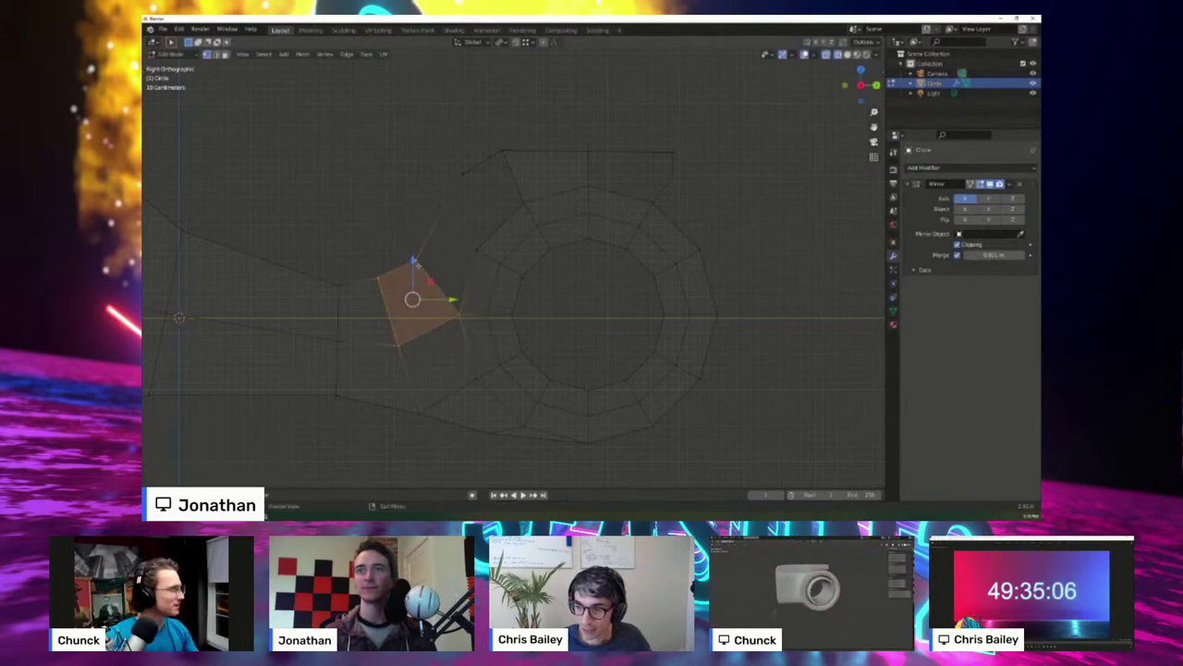
- Add a centred loop cut on the curved edge segment above the new quad and shift it toward the ring
left_click(444, 225)
right_click(443, 225)
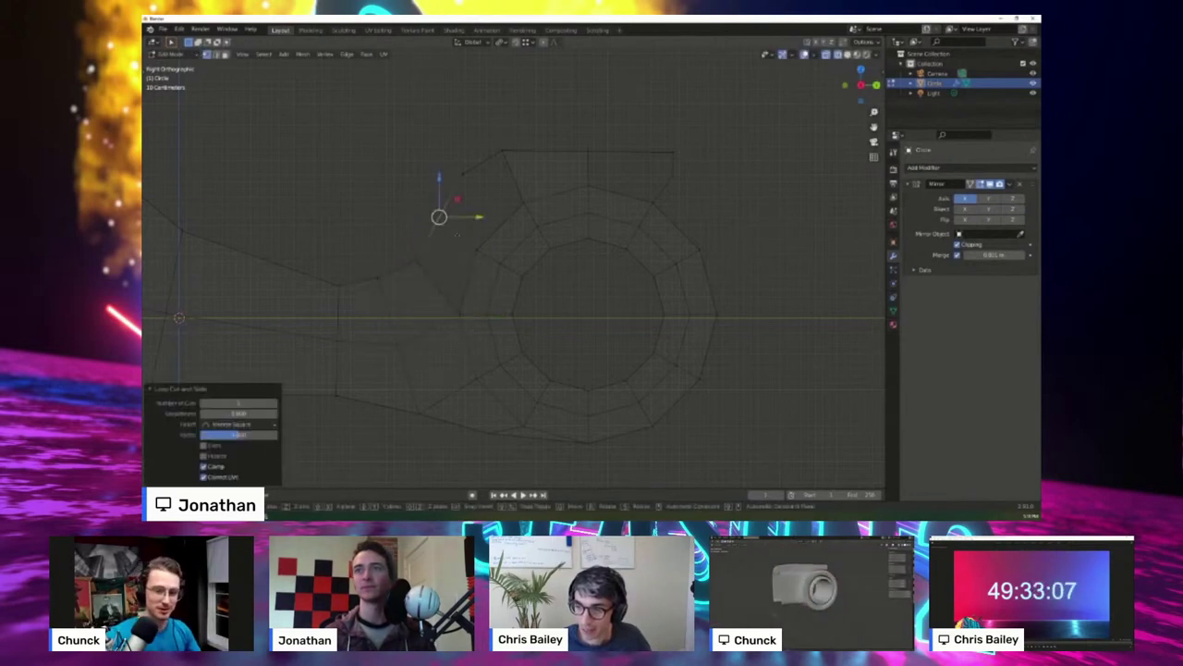
key("ctrl+z")
key("ctrl+z")
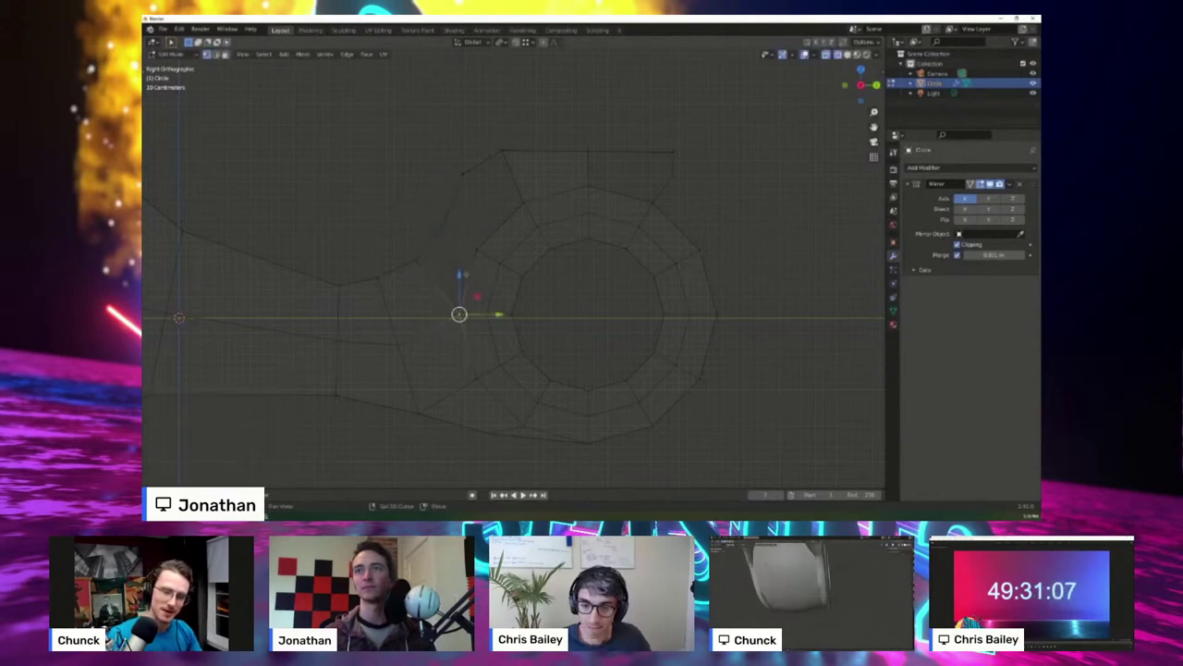
- Fill the next quad face between the shifted curved-edge vertex and the ring's upper-left vertices
left_click(446, 225, "shift")
key("f")
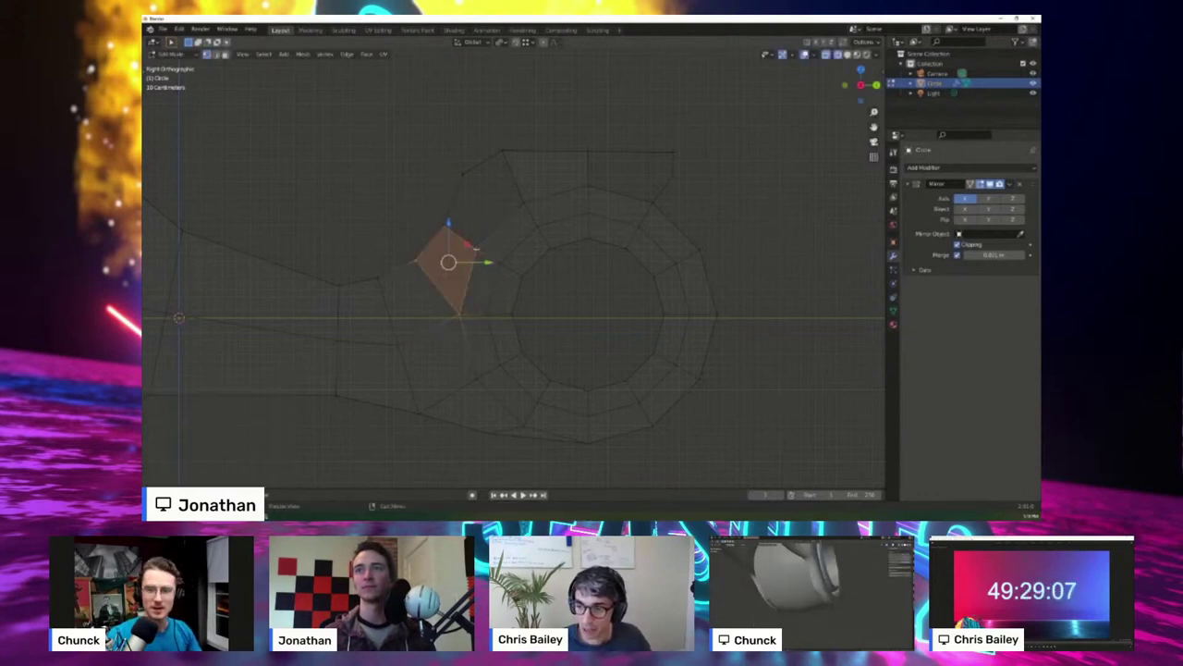
- Slide the loose vertex up the edge above the ring's upper-left side onto the flange's corner vertex
left_click(457, 175)
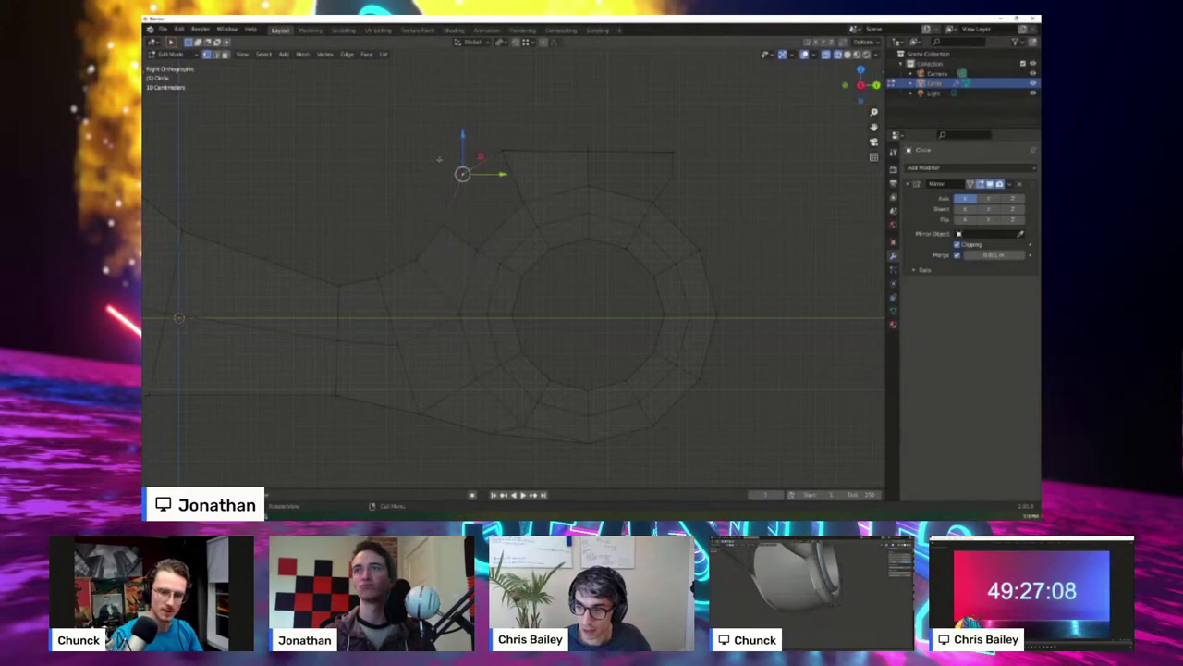
key("g")
key("g")
left_click(561, 157)
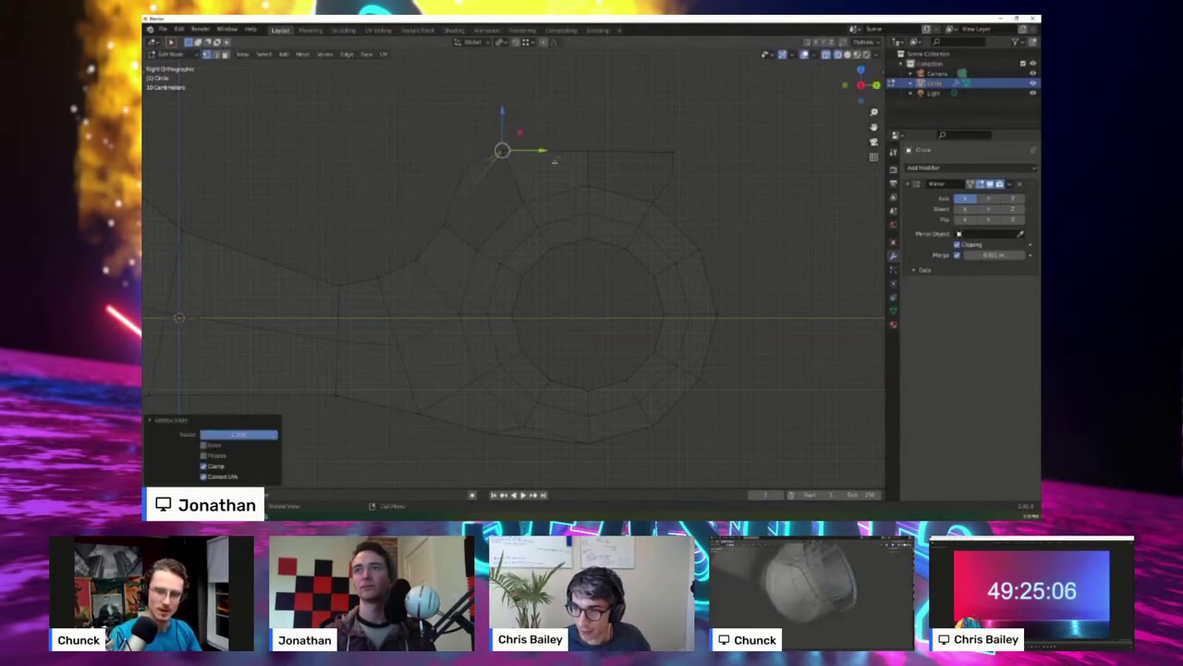
key("ctrl+z")
middle_click_drag(459, 177, 451, 185)
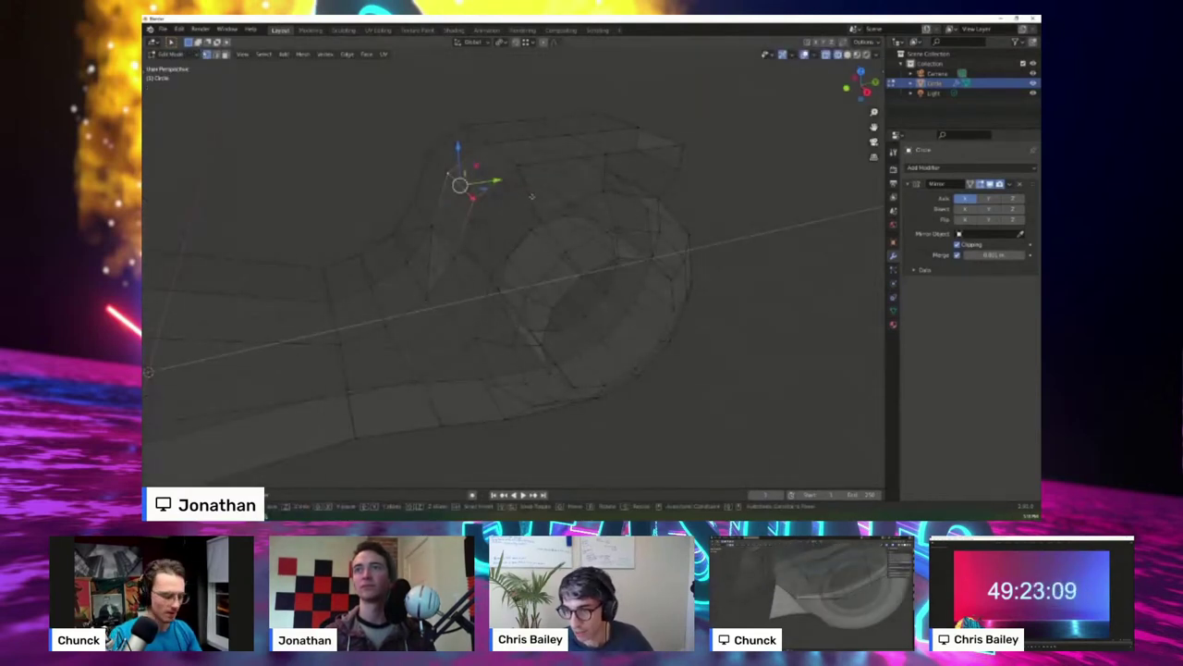
key("g")
key("g")
left_click(632, 153)
- Merge all overlapping vertices of the body mesh by distance and clear the selection
middle_click_drag(601, 268, 584, 247)
key("a")
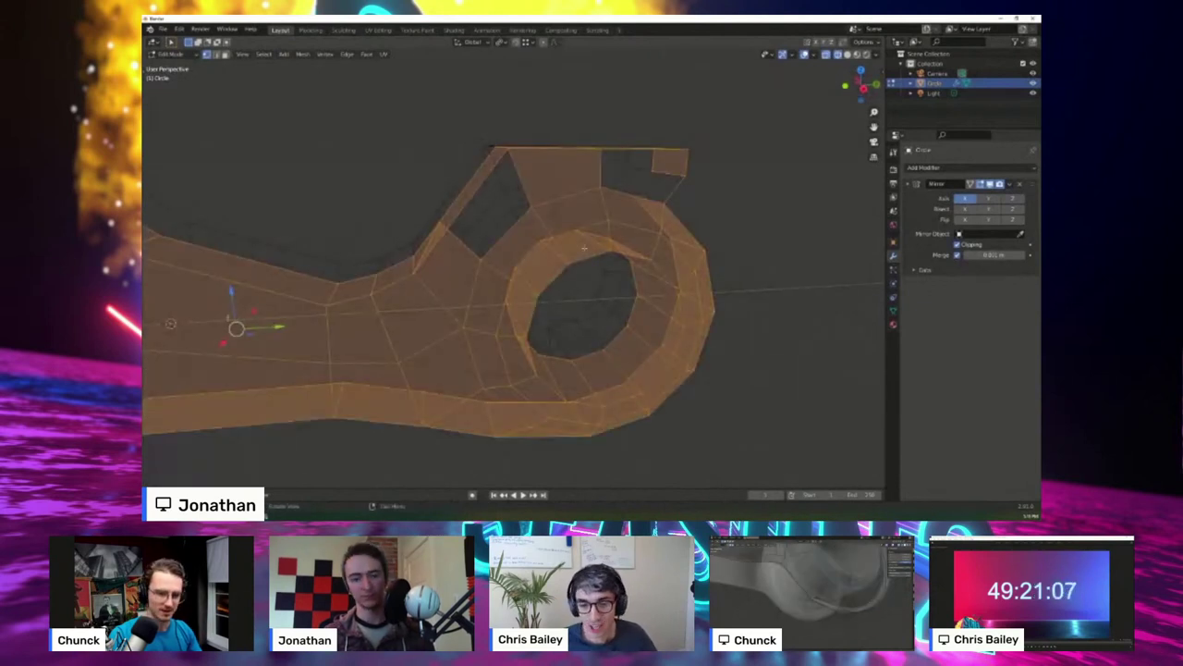
key("m")
left_click(555, 304)
middle_click_drag(555, 304, 478, 238)
key("alt+a")
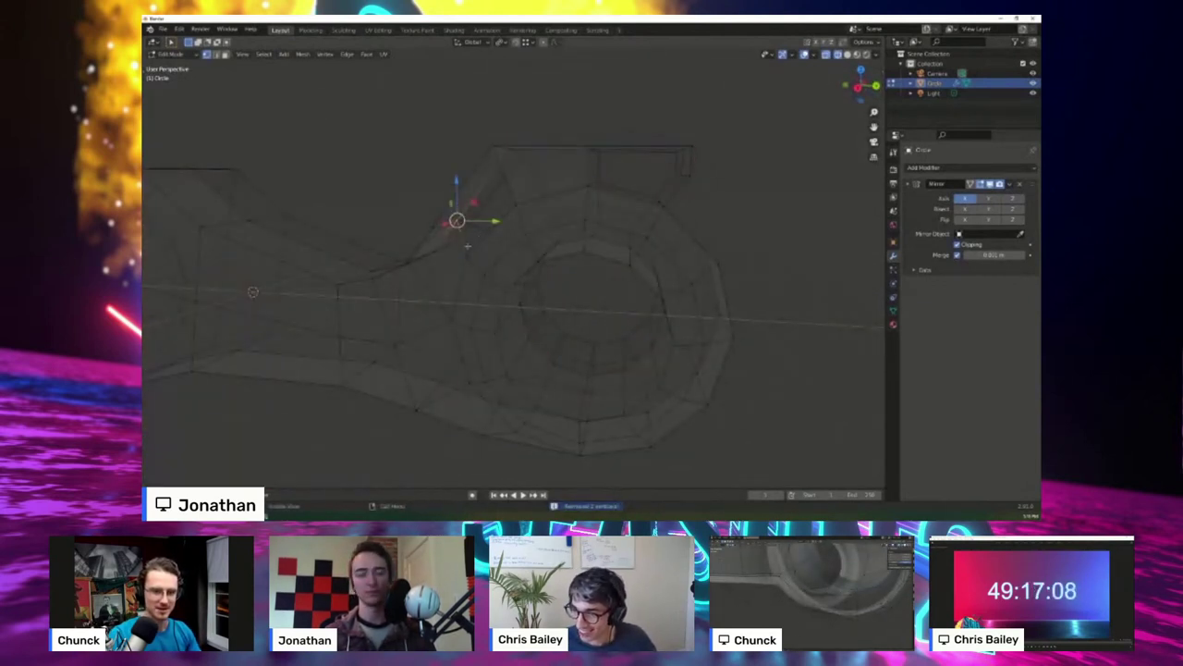
- Delete the unwanted face beside the ring's upper-left side
left_click(447, 256)
key("x")
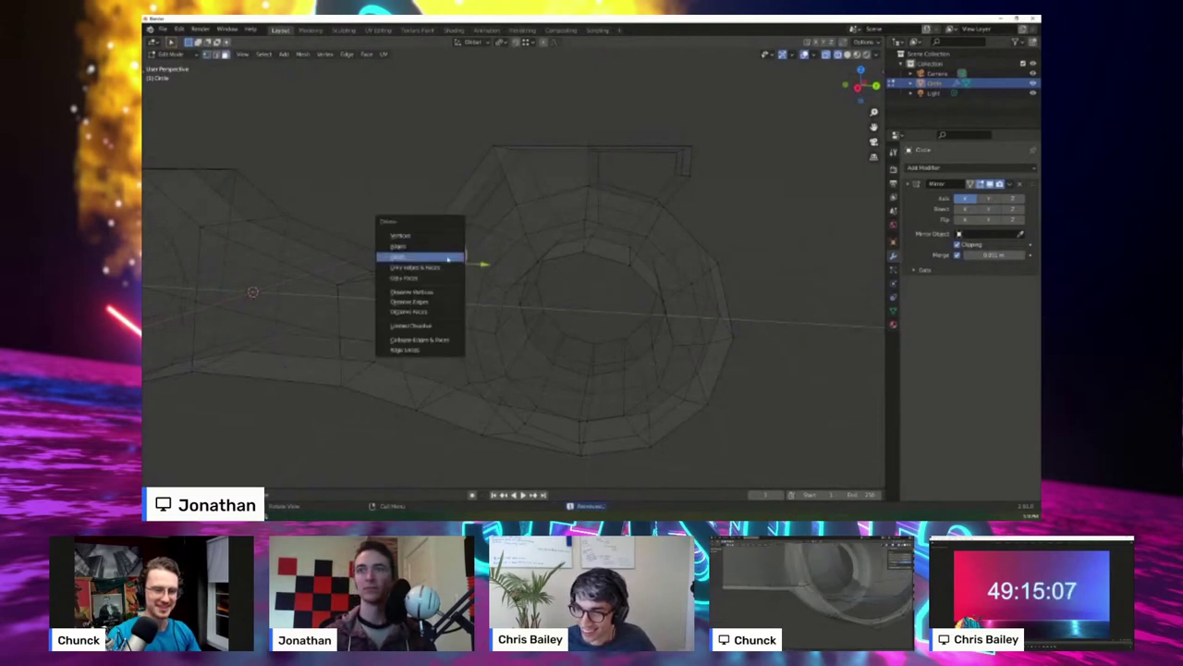
left_click(446, 260)
middle_click_drag(447, 261, 499, 268)
- Switch to edge selection and pick the edges at the outer end of the flange above the ring
key("2")
left_click(465, 325)
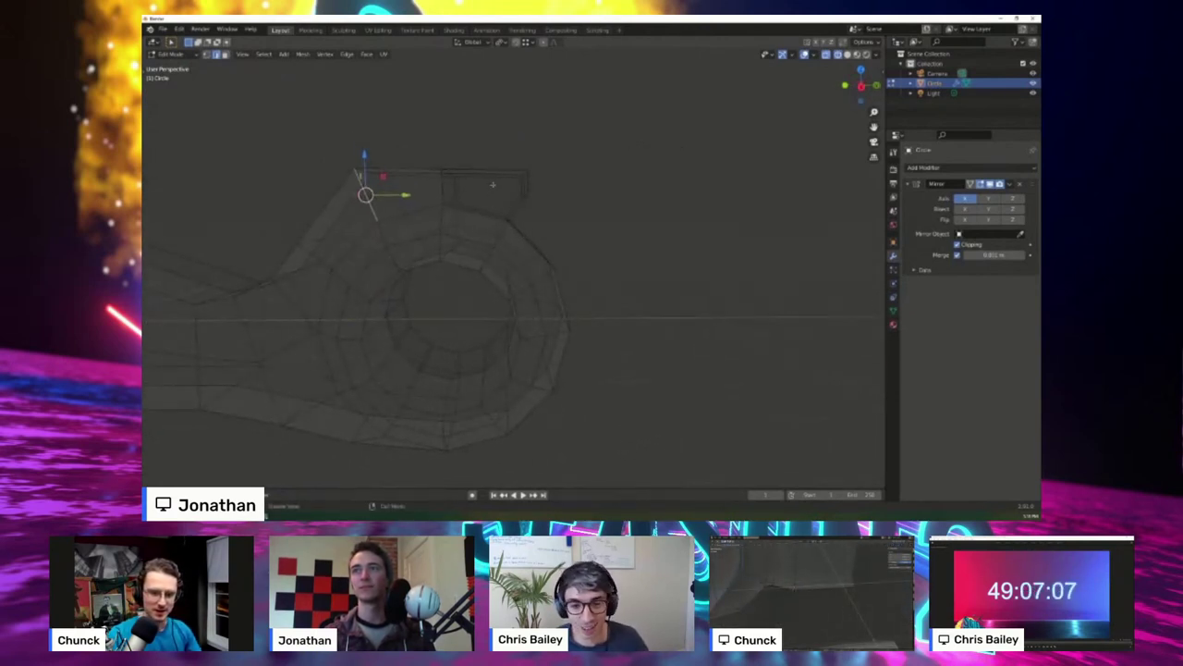
left_click(513, 166)
left_click(530, 177)
middle_click_drag(521, 182, 467, 202)
left_click(475, 211)
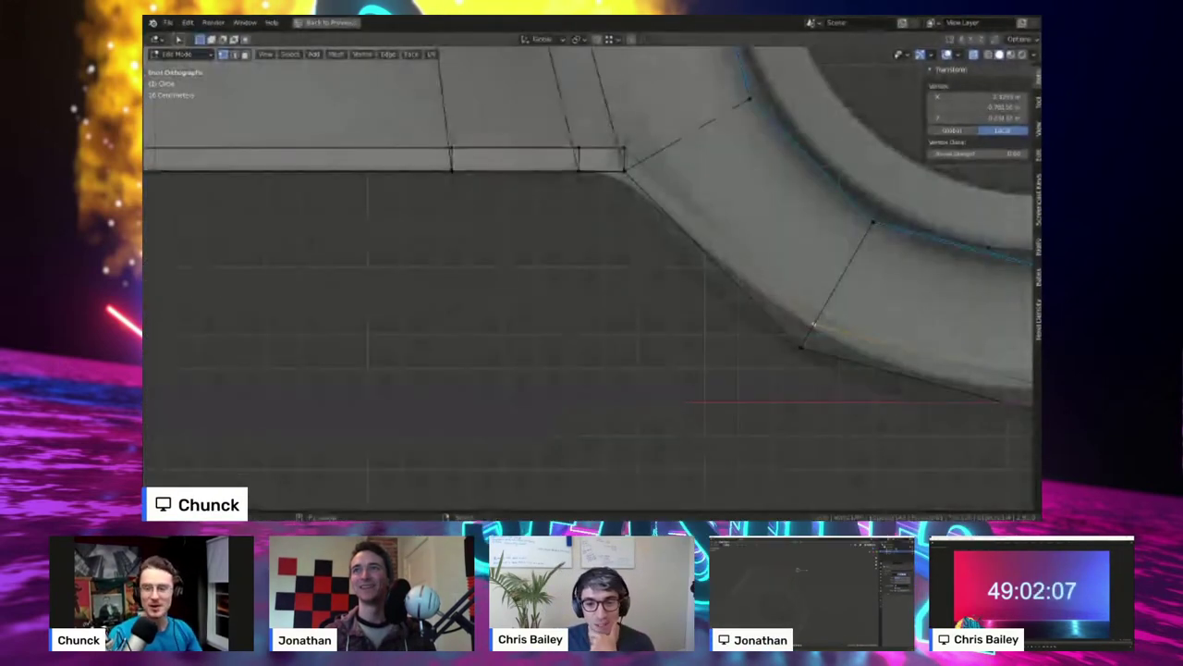
- On the second modeller's tube, slide the lower-left inner rim vertex along its edge
scroll(814, 324, "up", 1)
middle_click_drag(813, 324, 839, 380, "shift")
key("g")
key("g")
left_click(558, 290)
scroll(839, 380, "down", 2)
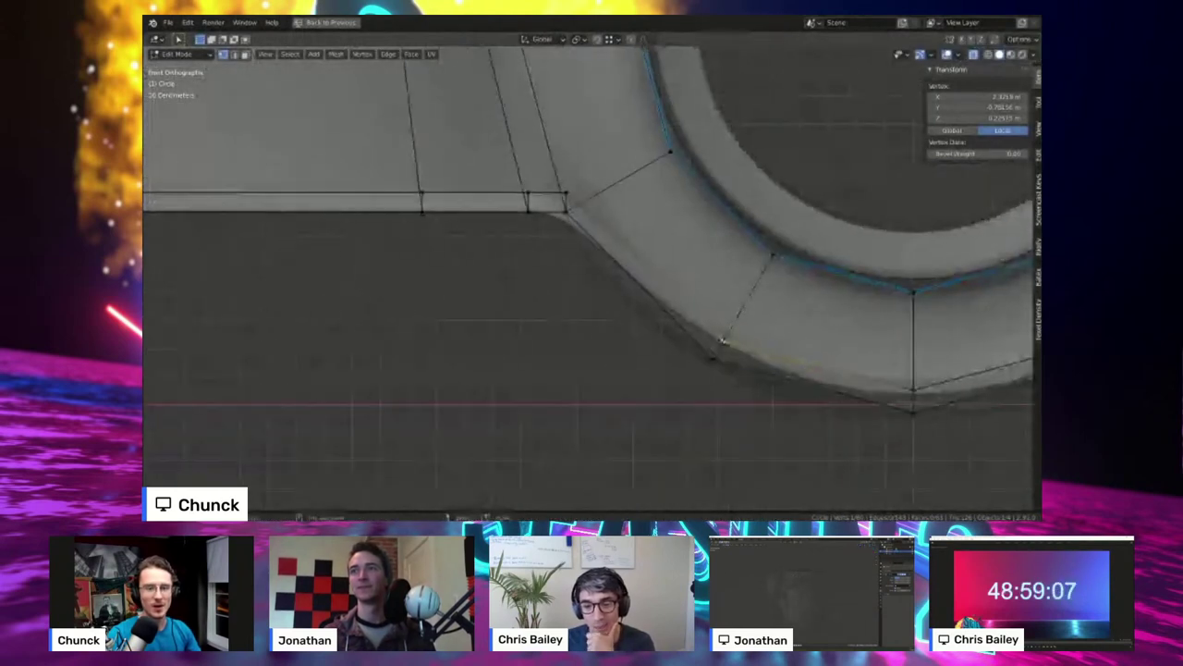
- Move the inner vertex at the side panel's lower corner toward the ring and return to Object Mode
key("g")
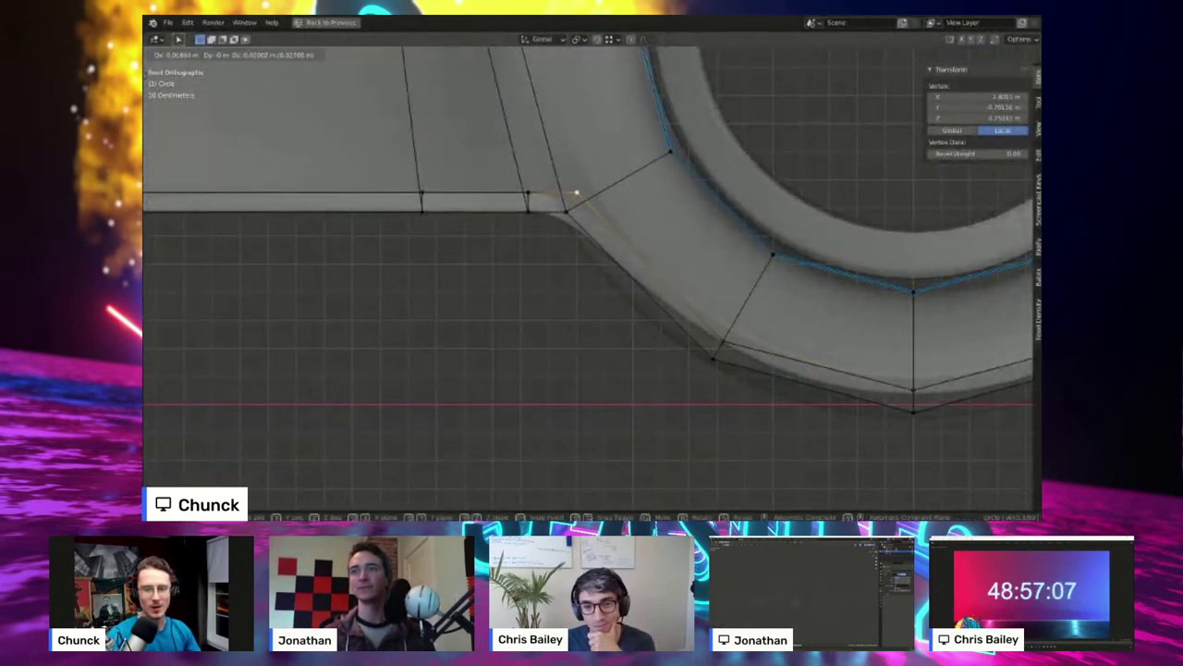
left_click(576, 193)
scroll(576, 194, "down", 3)
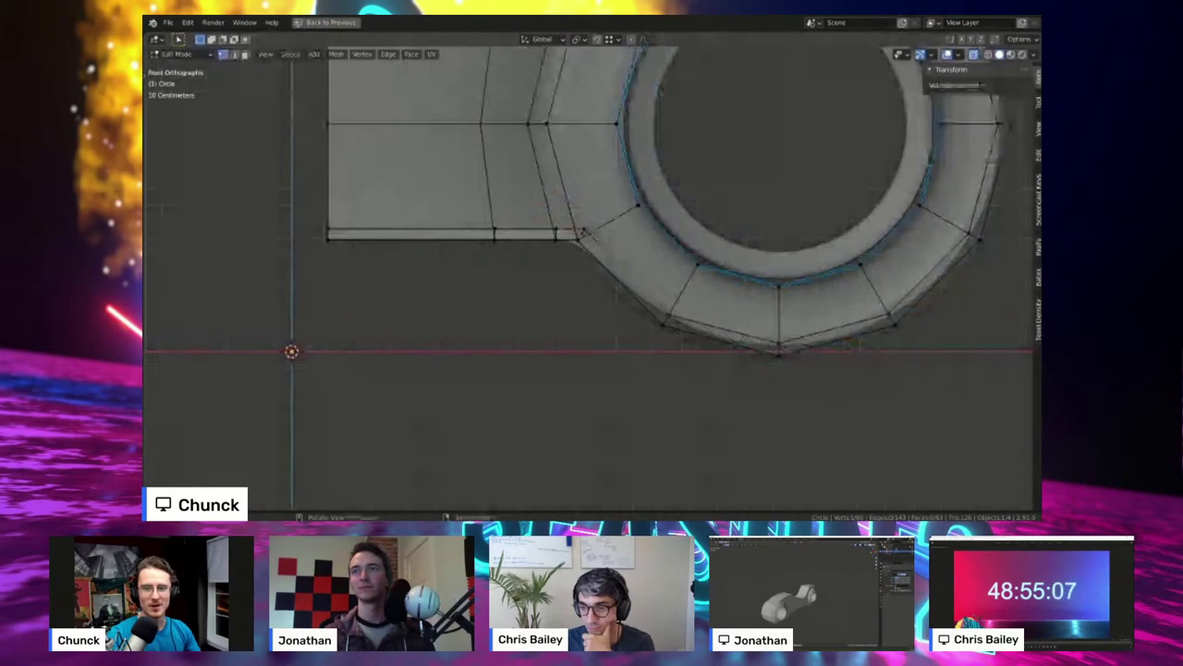
scroll(588, 235, "down", 4)
middle_click_drag(588, 234, 754, 232)
key("Tab")
scroll(675, 278, "up", 1)
key("alt+a")
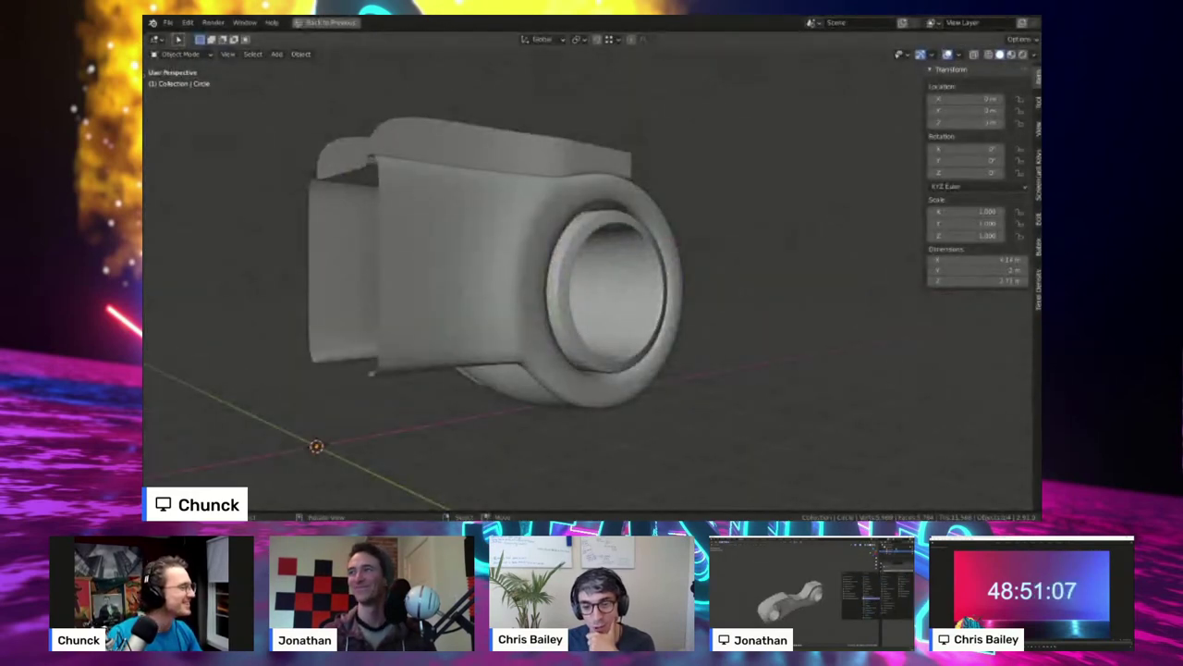
- Zoom in on the tube's opening and select the separate inner ring object
key("KP_1")
middle_click_drag(592, 277, 566, 261, "shift")
scroll(591, 204, "up", 5)
middle_click_drag(611, 180, 581, 244)
left_click(582, 208)
right_click(545, 218)
left_click(545, 220)
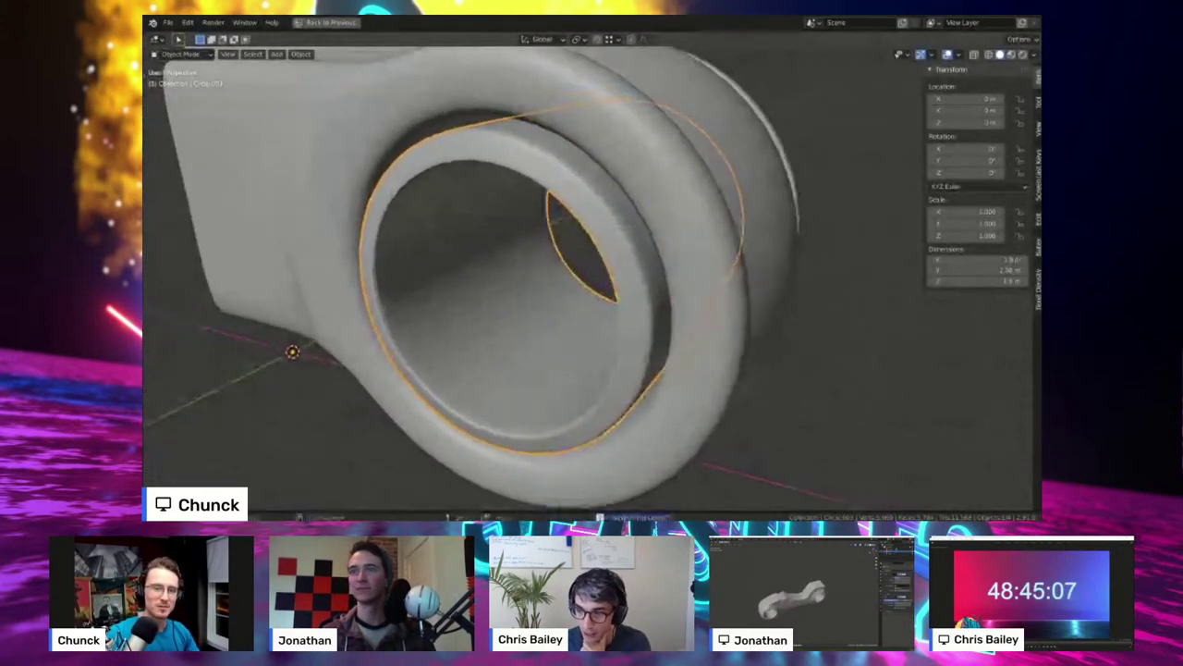
- Scale the inner ring's entire mesh up slightly to narrow the gap to the housing, then return to Object Mode
key("Tab")
key("a")
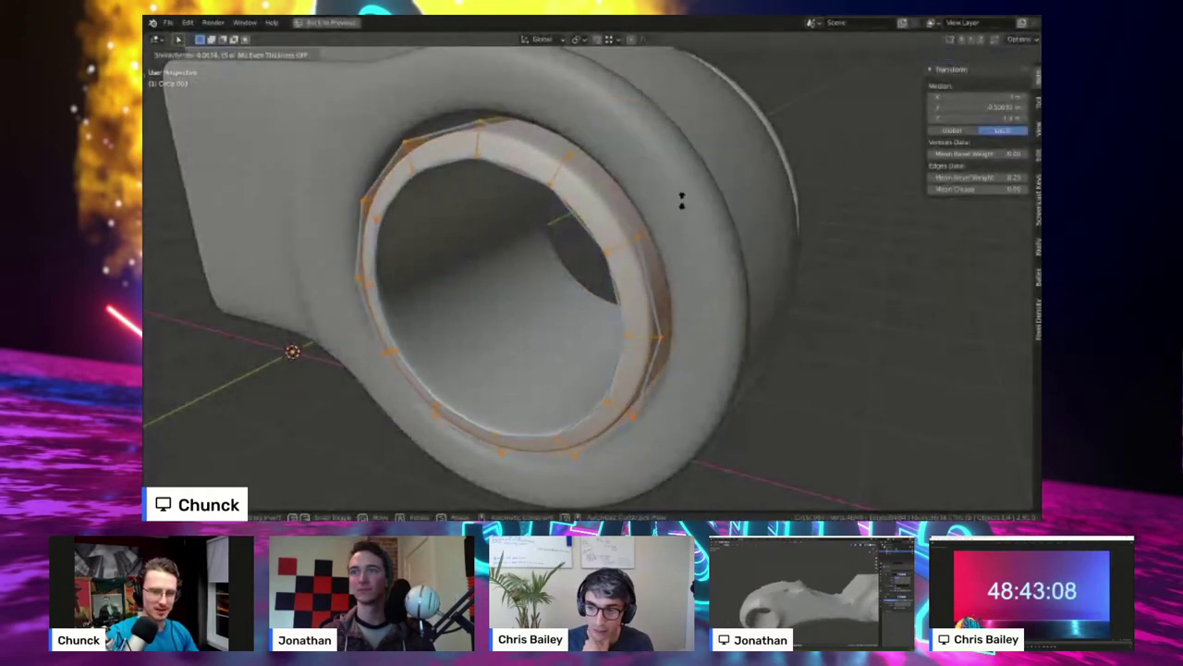
key("s")
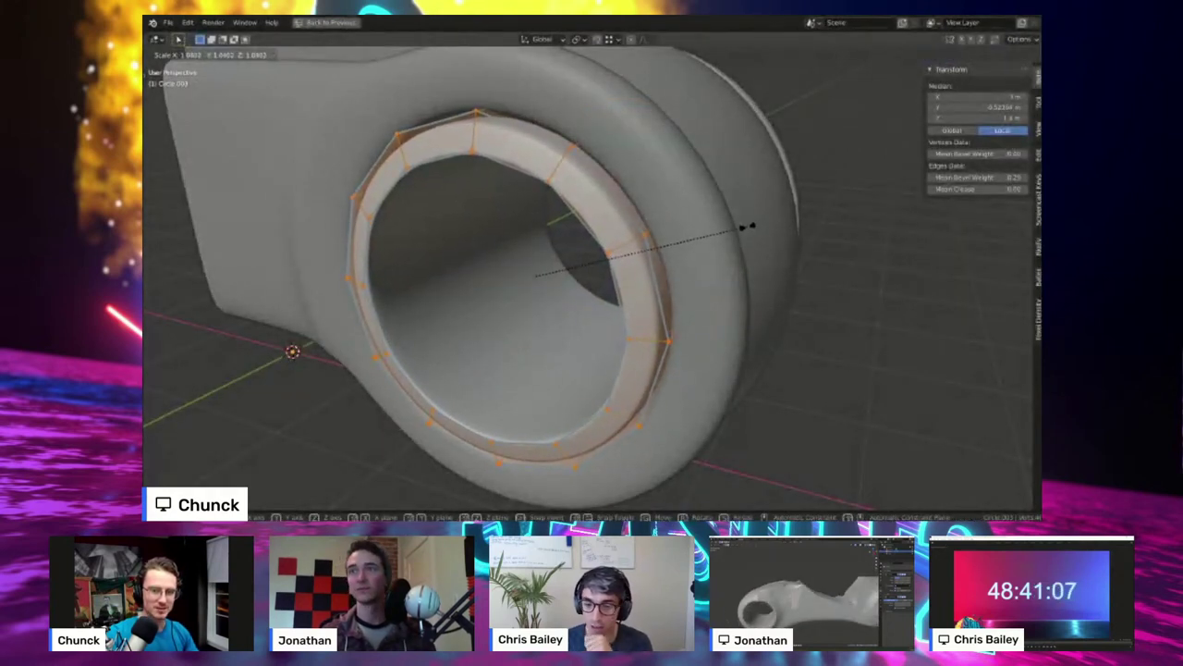
left_click(748, 227)
key("alt+a")
mouse_move(748, 227)
middle_mouse_down()
mouse_move(795, 196)
mouse_move(766, 224)
middle_mouse_up()
key("Tab")
scroll(754, 220, "down", 3)
scroll(766, 224, "up", 1)
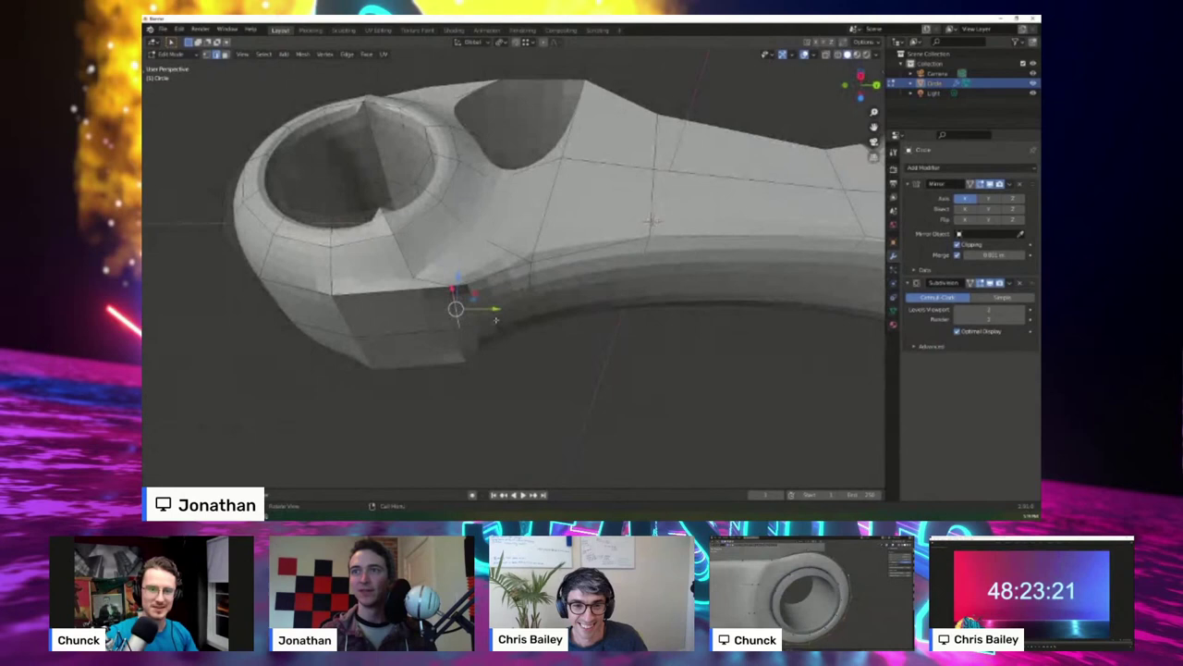
- On the first modeller's body, shift the lower edge beside the ring along Y and slide the selected lower rim edge loop
left_click_drag(497, 309, 499, 310)
middle_click_drag(524, 321, 464, 282)
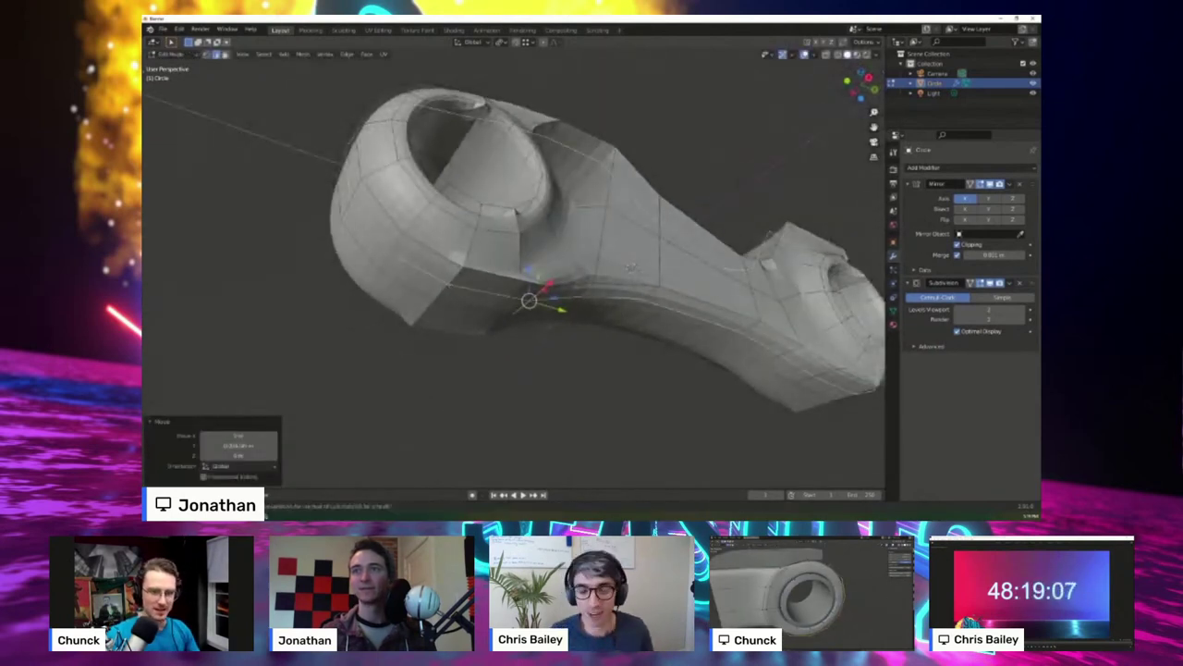
key("g")
key("g")
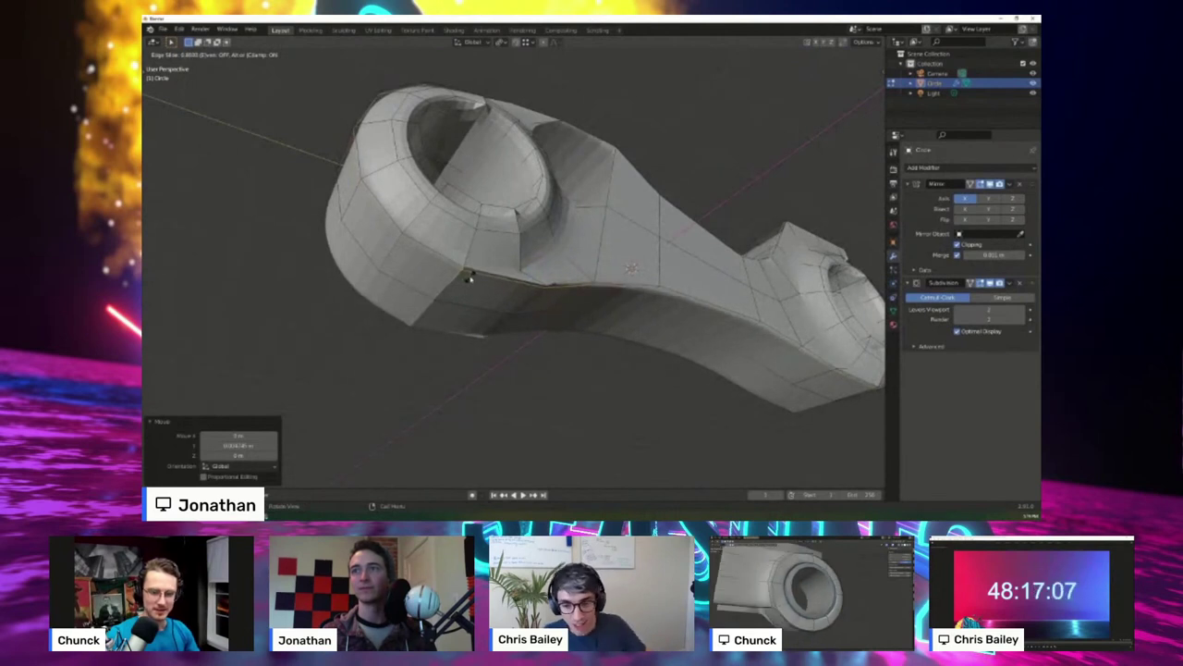
left_click(470, 277)
- Inspect the smoothed lower rim and delete the selected edge loop running along it
middle_click_drag(470, 278, 448, 298)
key("Tab")
key("Tab")
middle_click_drag(500, 241, 659, 252)
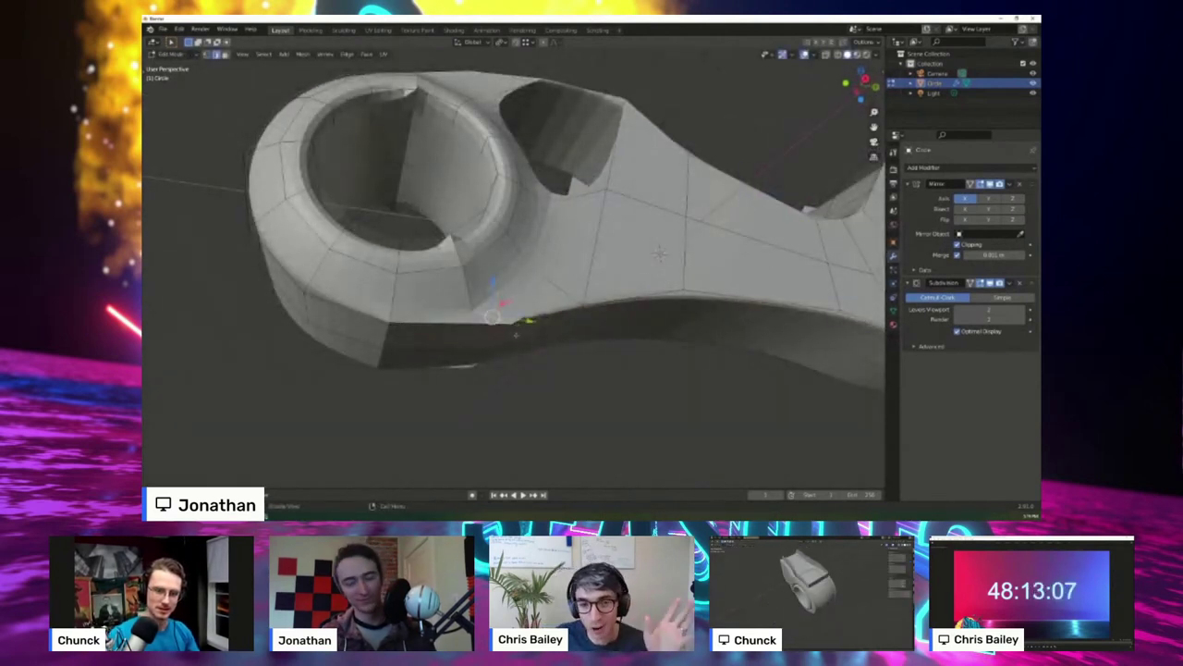
key("Tab")
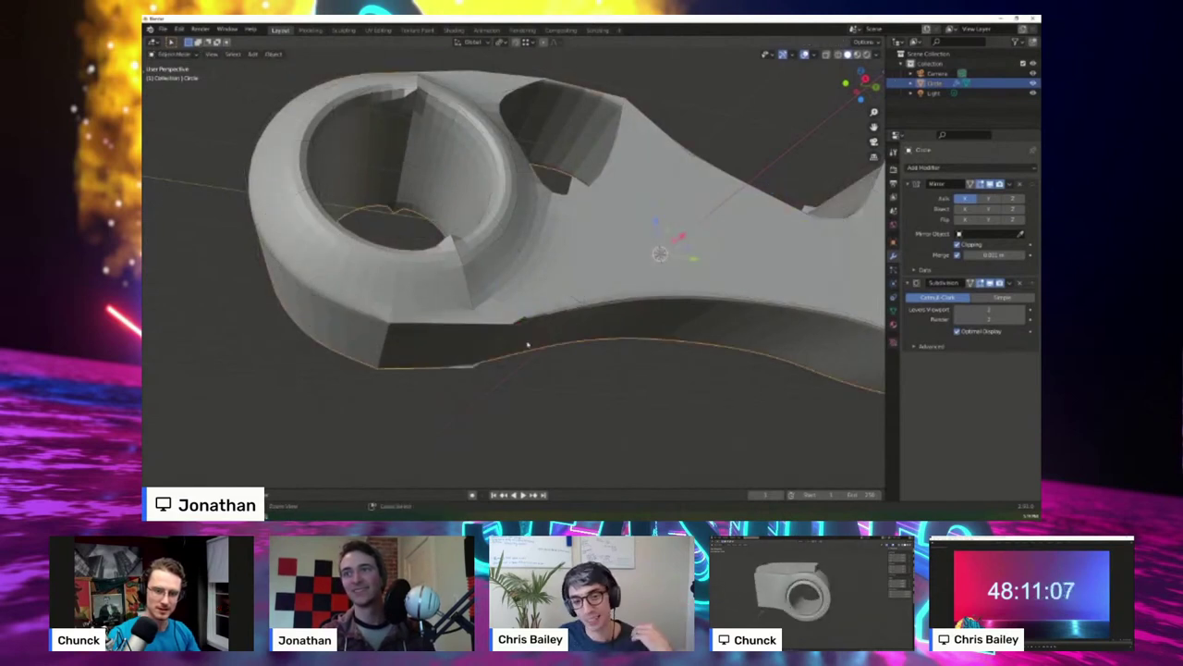
key("Tab")
middle_click_drag(545, 332, 493, 308)
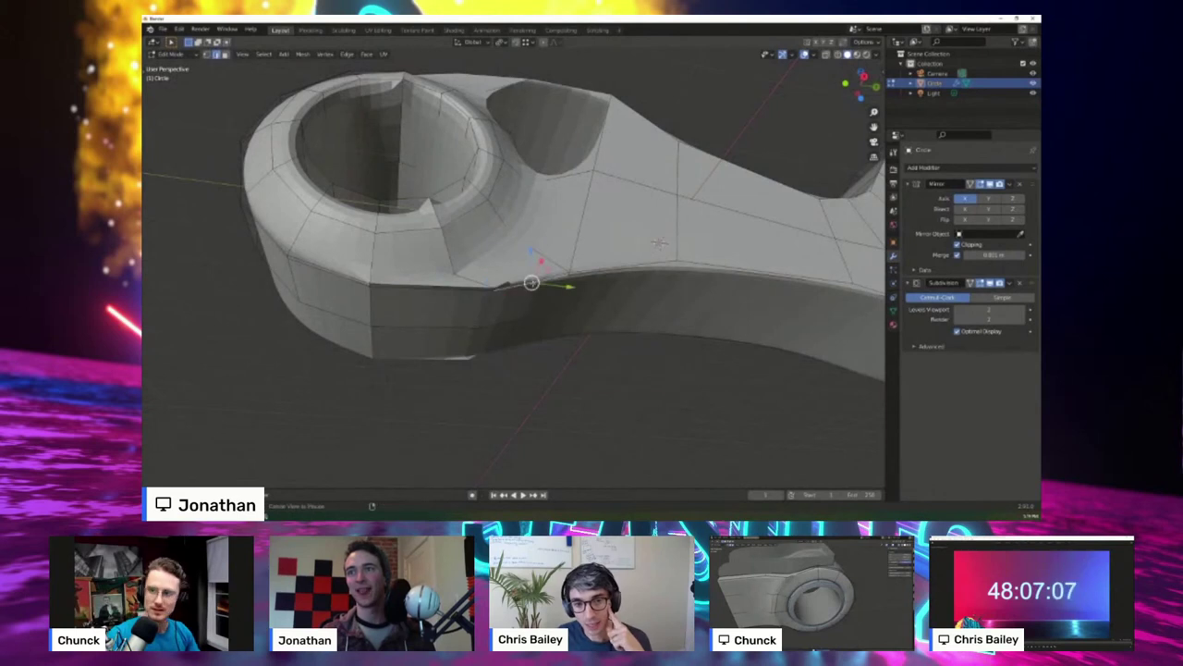
key("x")
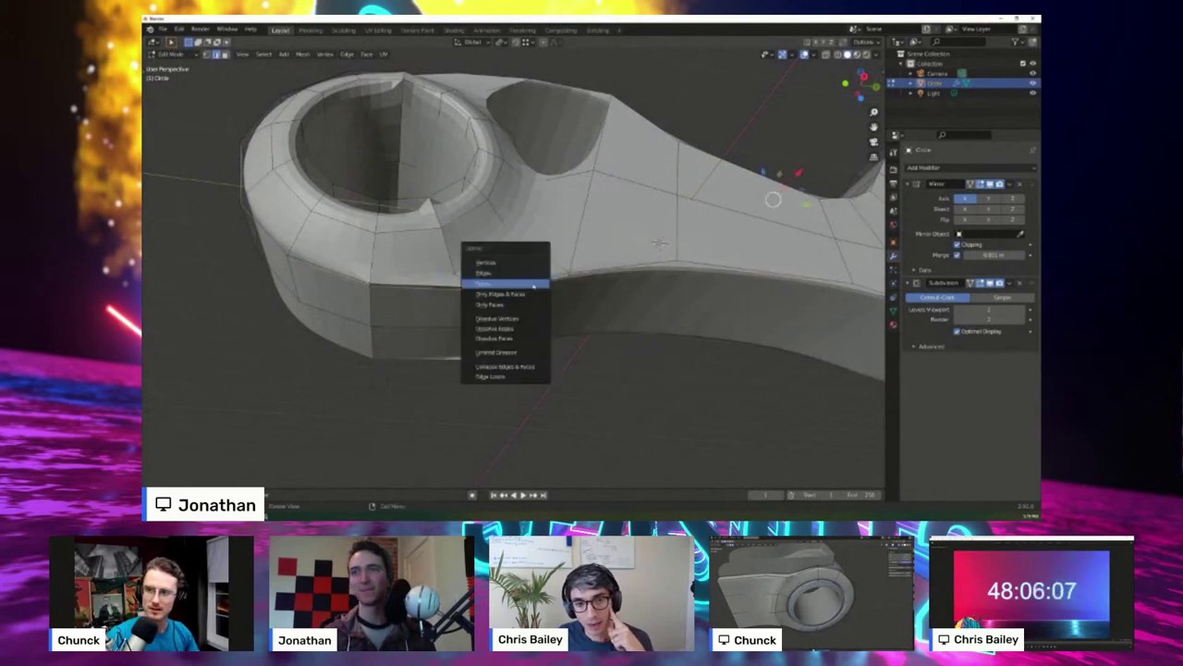
left_click(504, 377)
- Slide the short edge beneath the ring's inner side closer to the ring
left_click(490, 305)
key("g")
key("g")
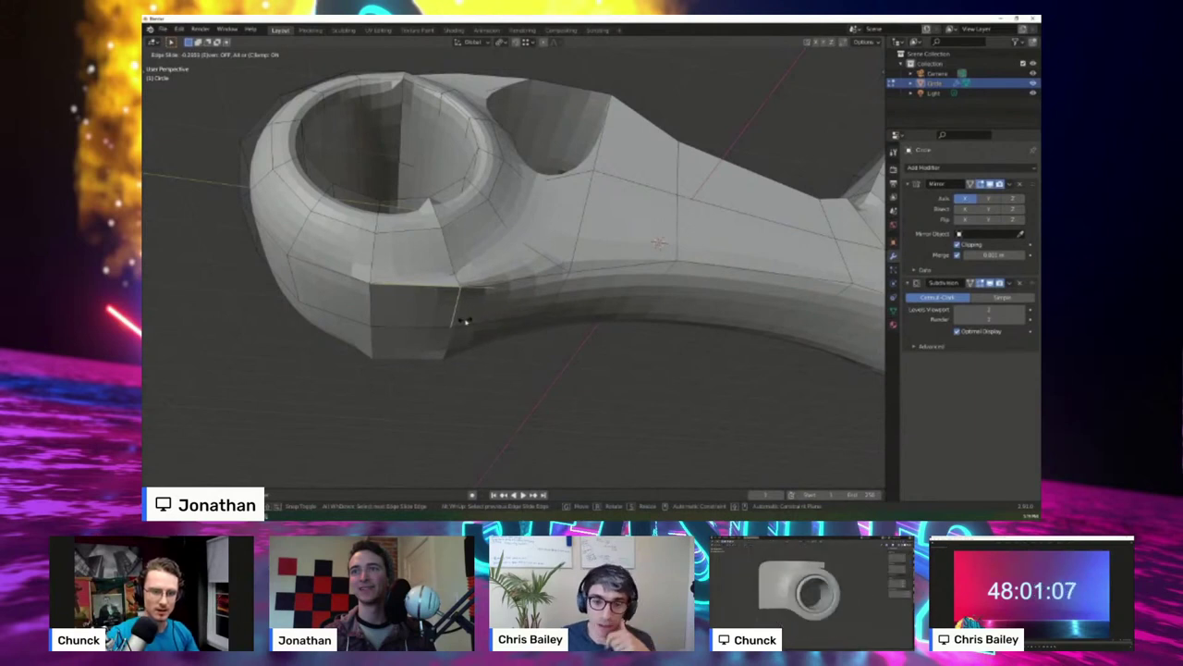
left_click(462, 320)
- Try to move the edge under the ring's lower corner, then undo the attempt
left_click(428, 284)
key("g")
left_click(435, 291)
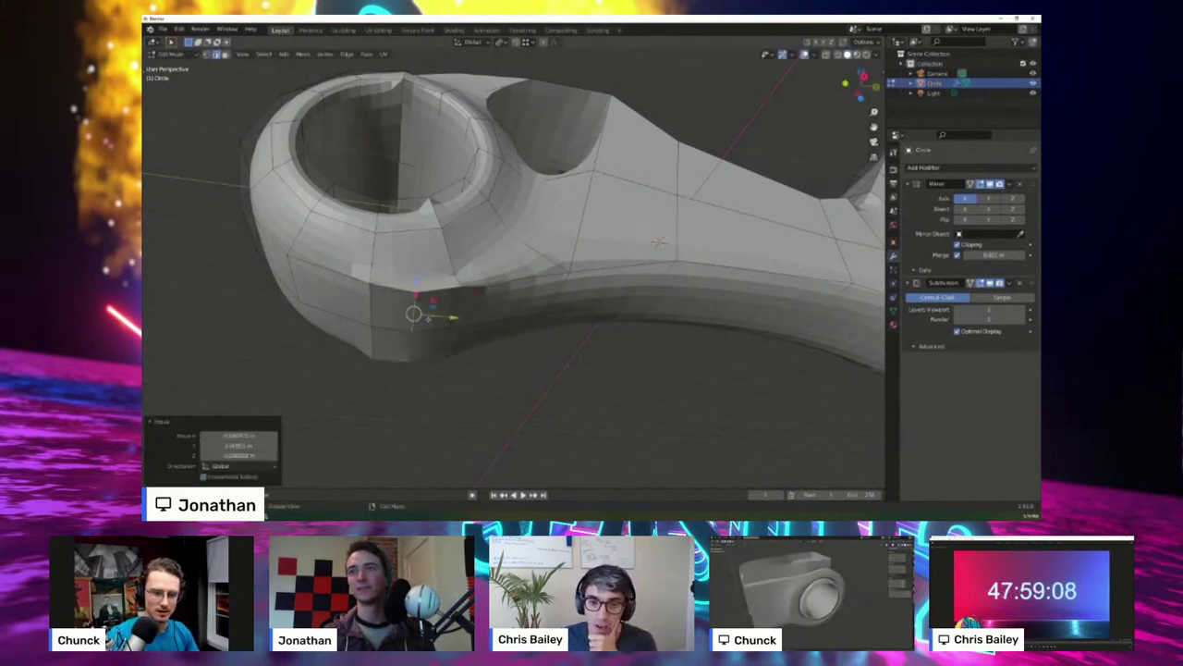
key("ctrl+z")
key("ctrl+z")
- View the body's underside and slide the short edge below the ring again to smooth the lower rim
middle_click_drag(548, 353, 511, 358)
key("g")
key("g")
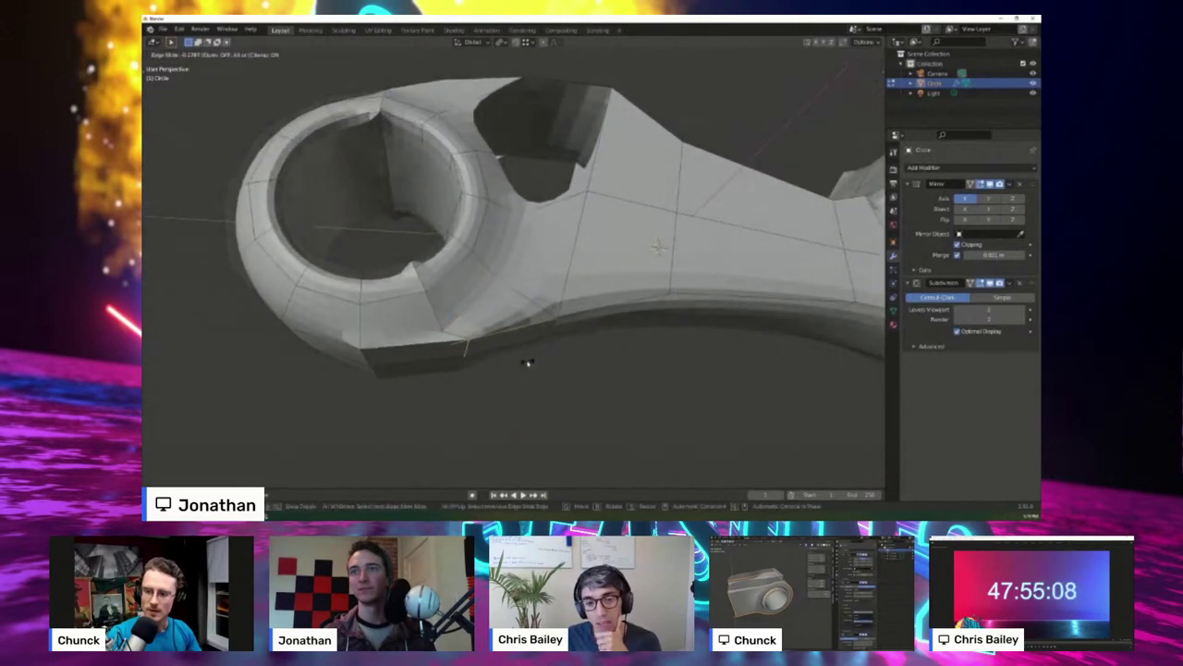
left_click(519, 367)
middle_click_drag(519, 366, 514, 367)
key("g")
key("g")
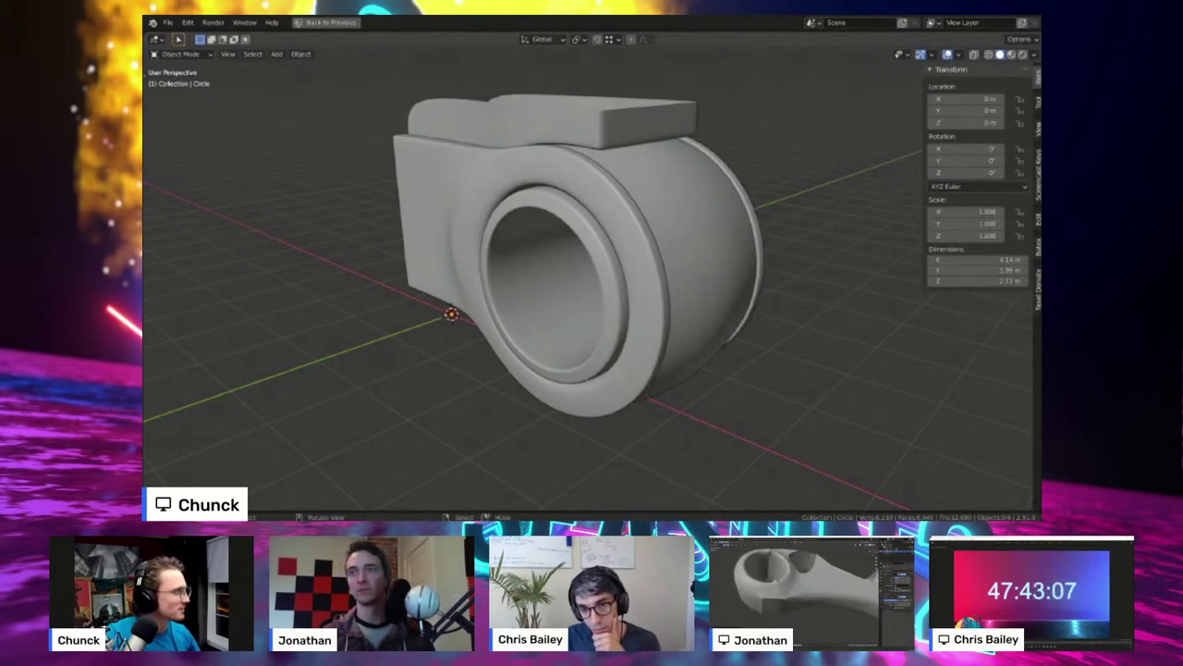
- On the second modeller's tube, edit the top block's mesh in X-ray vertex mode and select its lower end vertex
mouse_move(591, 278)
middle_mouse_down()
mouse_move(581, 416)
mouse_move(599, 255)
mouse_move(594, 268)
mouse_move(517, 264)
mouse_move(584, 255)
mouse_move(638, 281)
middle_mouse_up()
key("shift+z")
key("shift+z")
left_click(638, 160)
key("Tab")
scroll(638, 162, "up", 2)
key("alt+z")
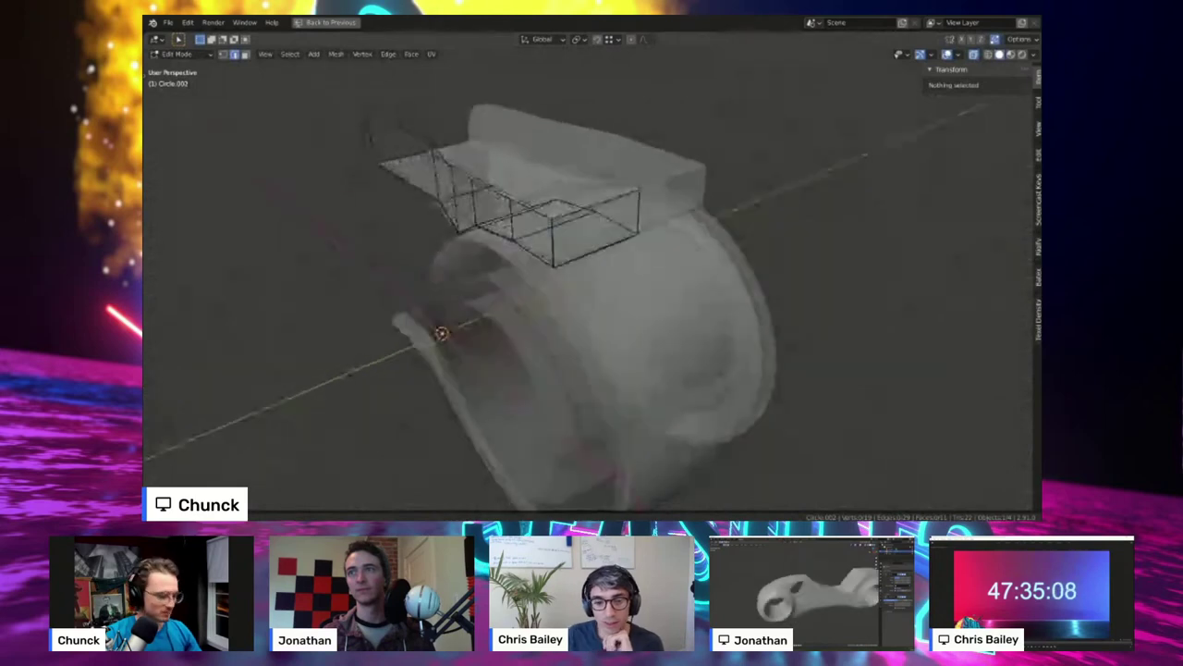
key("1")
left_click(636, 233)
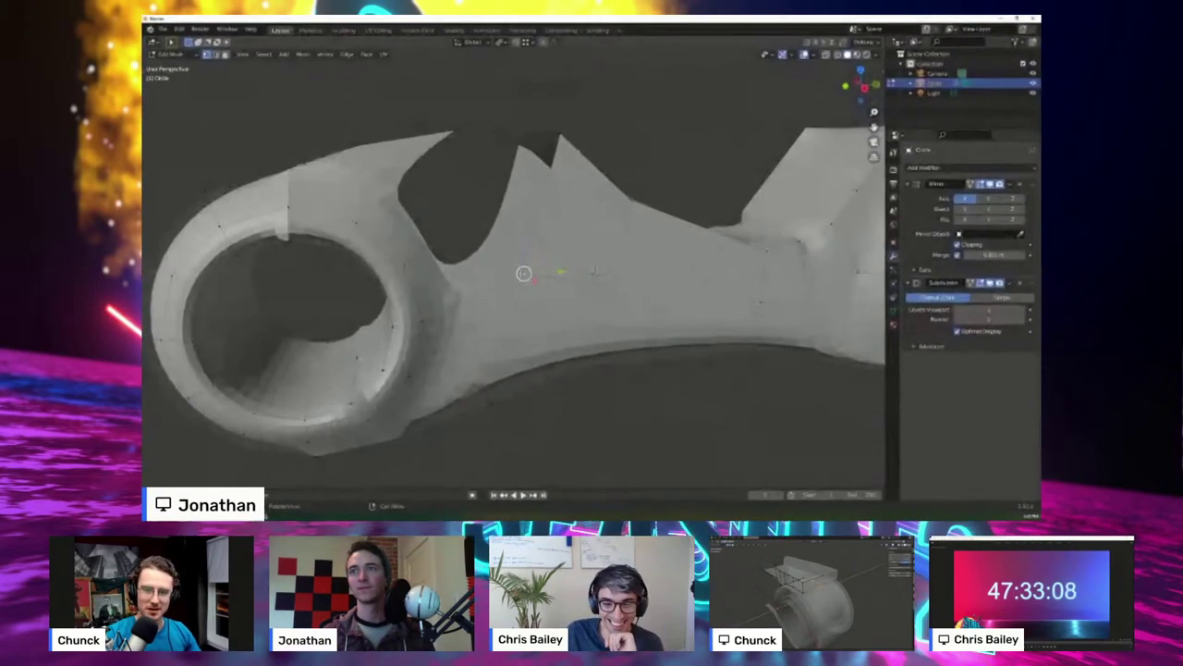
- On the first modeller's body, extrude a vertex into the gap between the ring and the pointed peak in the right view
middle_click_drag(508, 260, 476, 250)
key("KP_3")
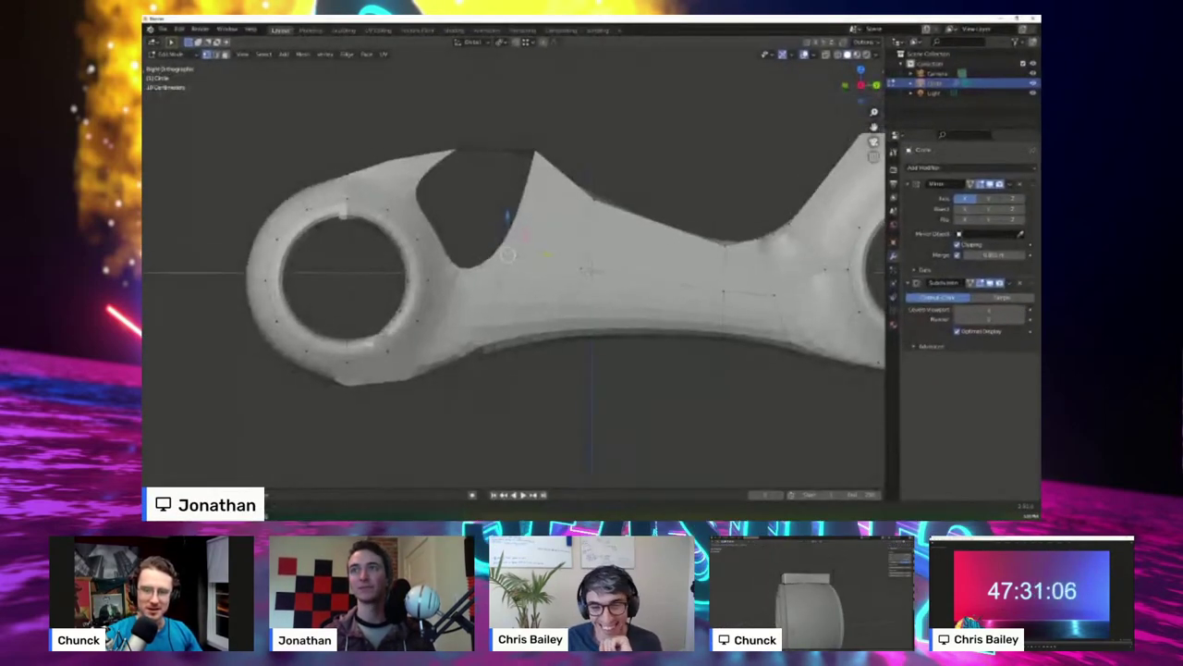
scroll(510, 221, "up", 1)
key("g")
left_click(532, 232)
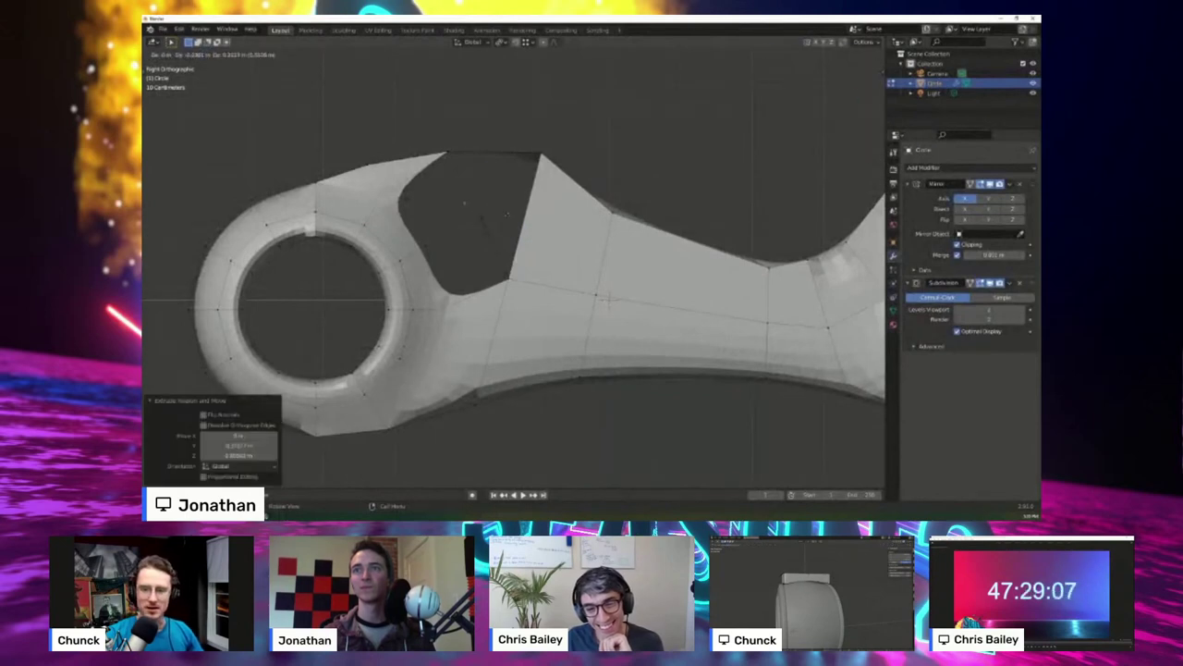
middle_click_drag(487, 202, 499, 213)
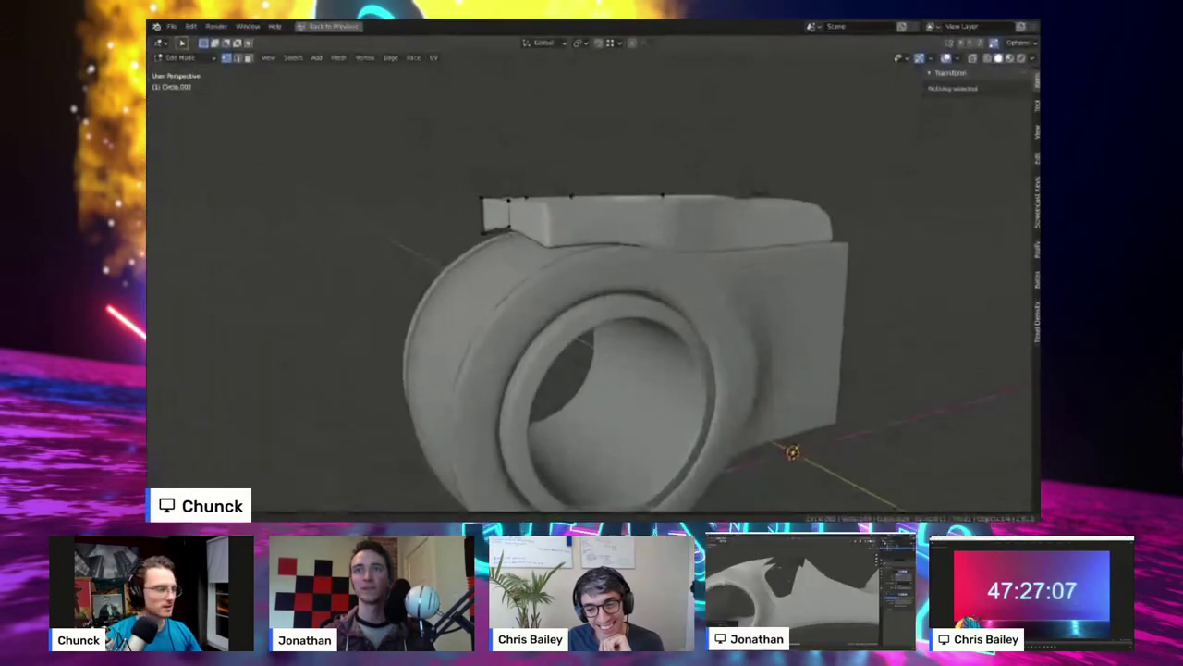
- Lower the two bottom vertices at the top block's end about 0.12 m along Z onto the tube
middle_click_drag(638, 277, 589, 244)
scroll(592, 268, "up", 1)
scroll(592, 268, "up", 3)
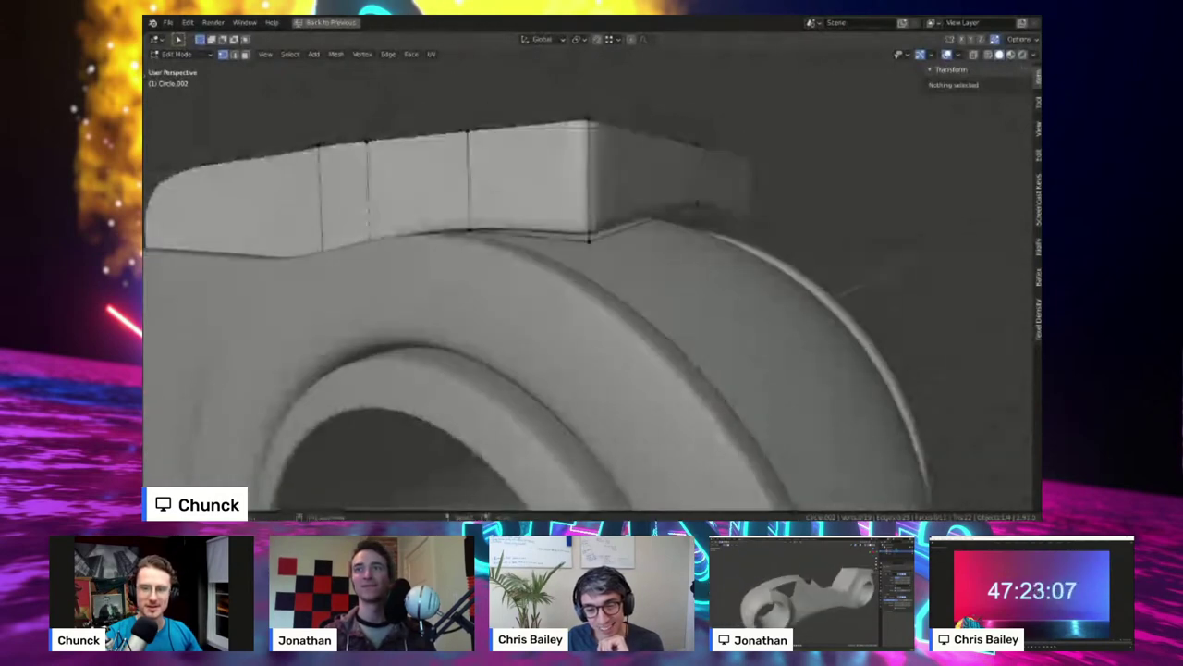
left_click(589, 242)
left_click(697, 202, "shift")
key("g")
key("z")
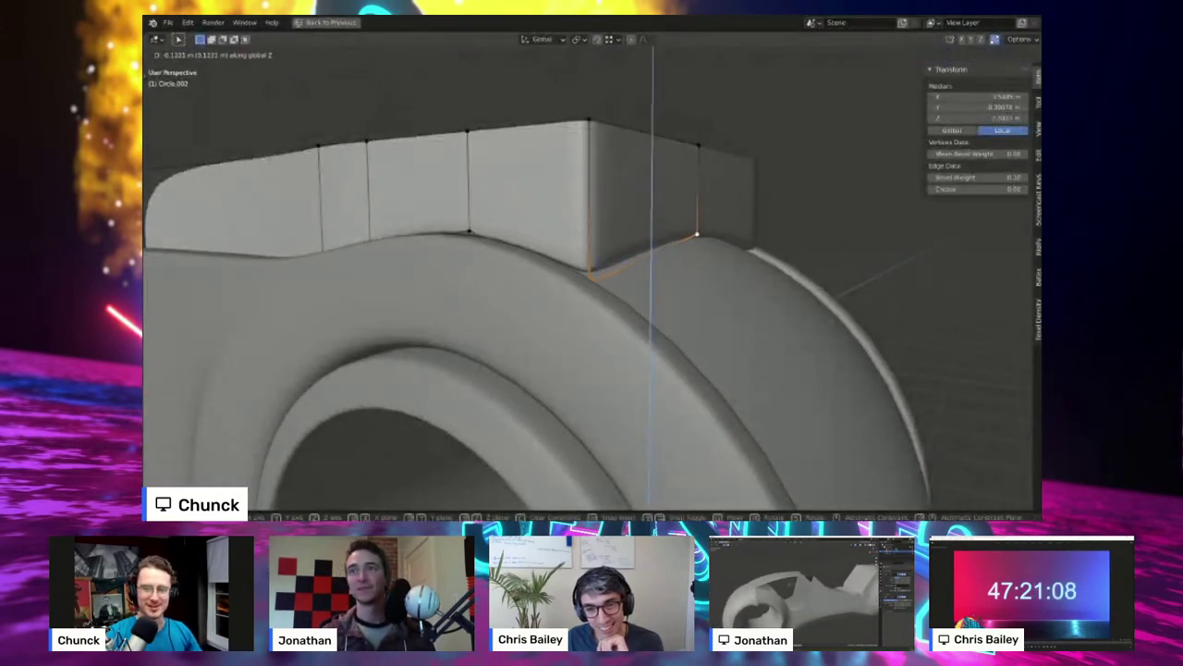
left_click(697, 232)
- Return to Object Mode, clear the selection and examine how the top block sits on the tube
key("Tab")
scroll(592, 268, "down", 3)
mouse_move(554, 268)
middle_mouse_down()
mouse_move(739, 278)
mouse_move(574, 277)
middle_mouse_up()
key("alt+a")
scroll(638, 138, "down", 2)
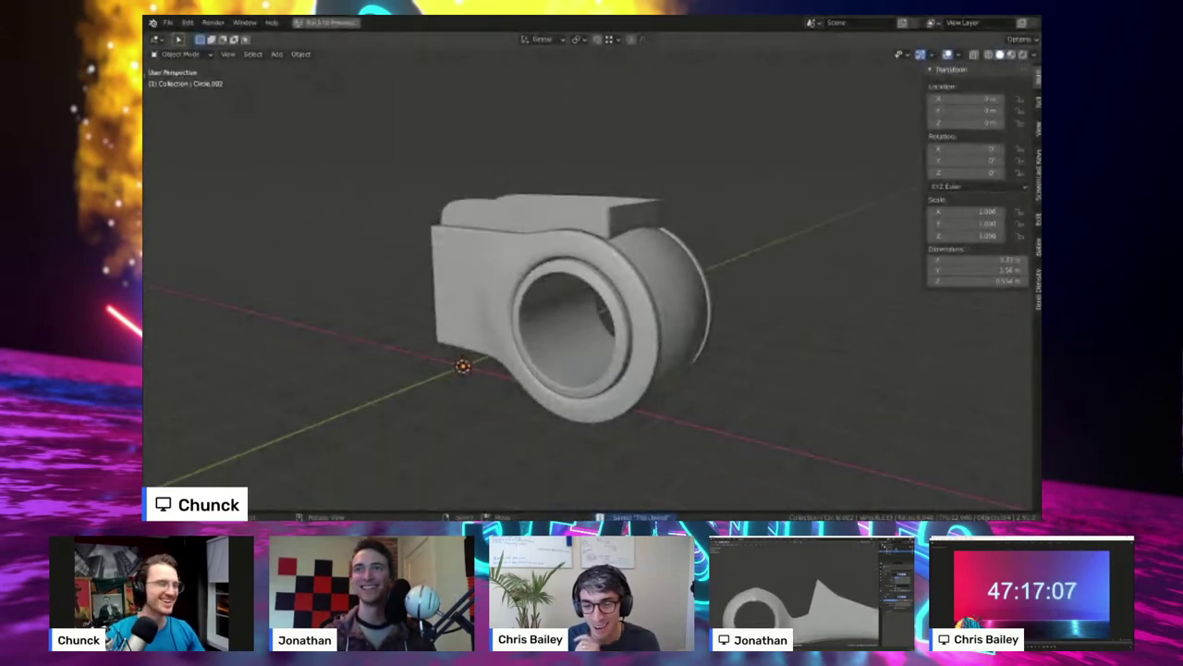
scroll(591, 277, "up", 2)
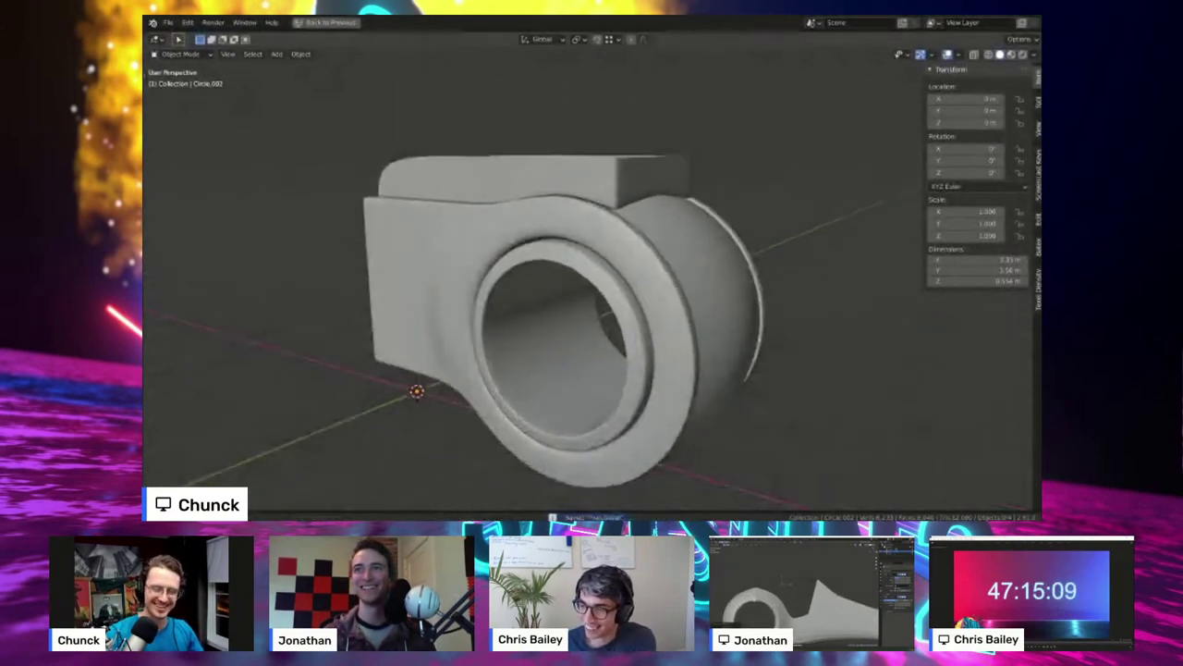
- In the X-ray front view, shift the vertices of the top block's end section over the ring slightly outward along X
middle_click_drag(564, 277, 620, 273)
middle_click_drag(509, 319, 462, 310)
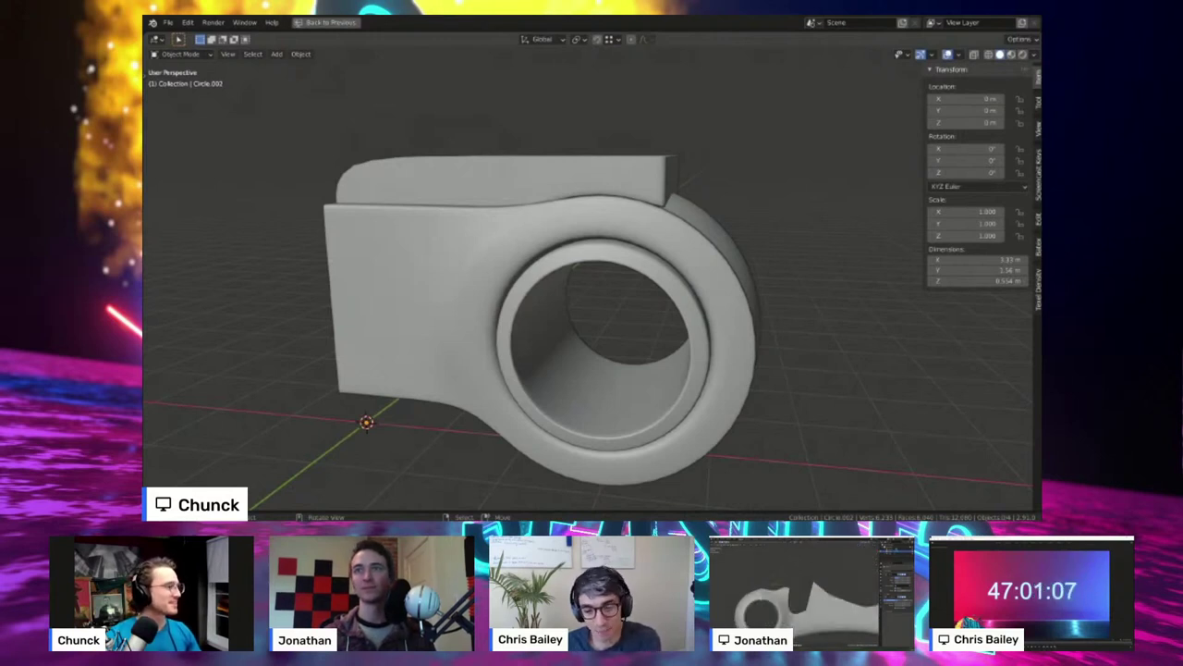
middle_click_drag(573, 314, 638, 294)
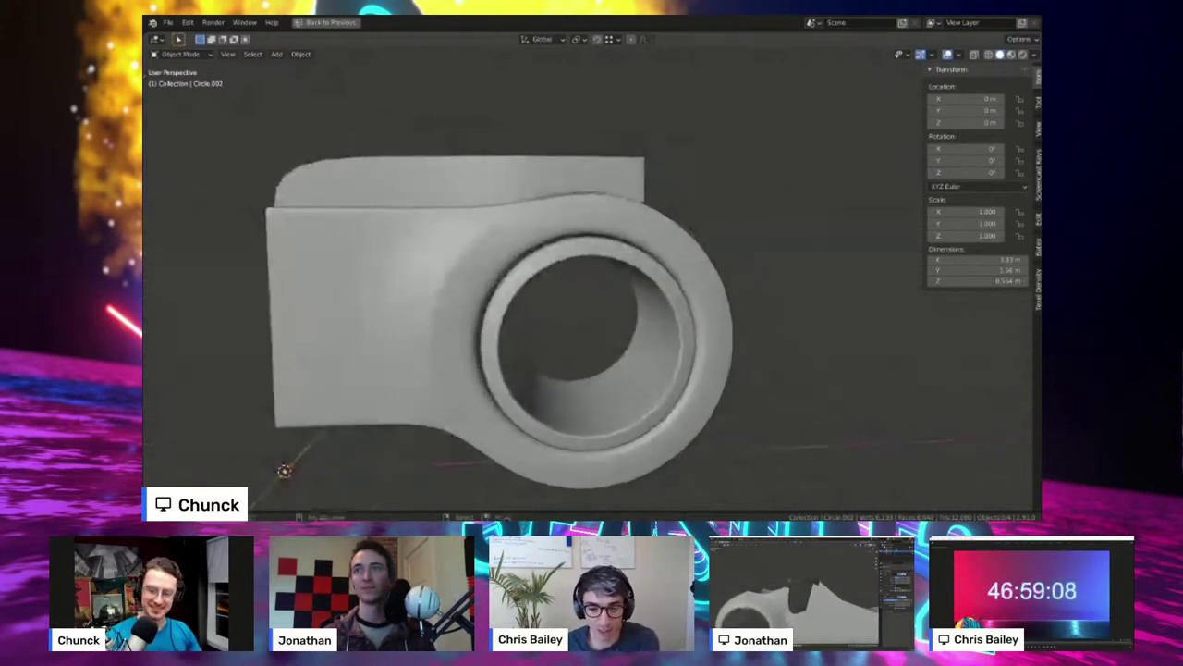
key("KP_1")
middle_click_drag(573, 314, 543, 334, "shift")
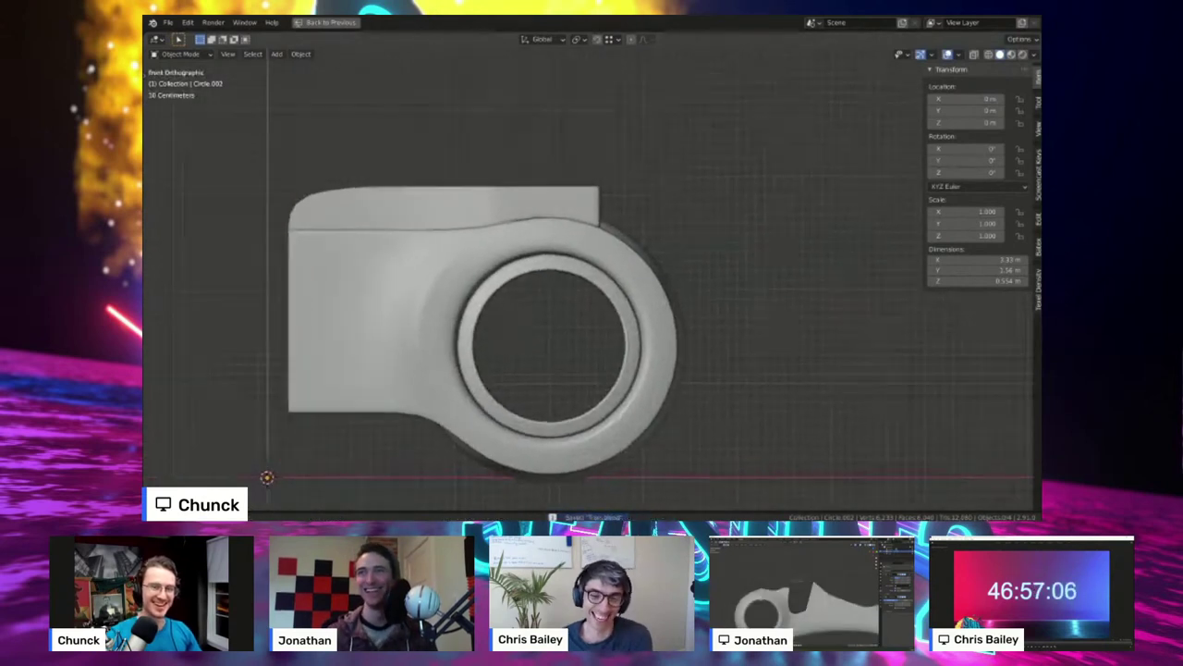
right_click(481, 211)
key("Tab")
key("alt+z")
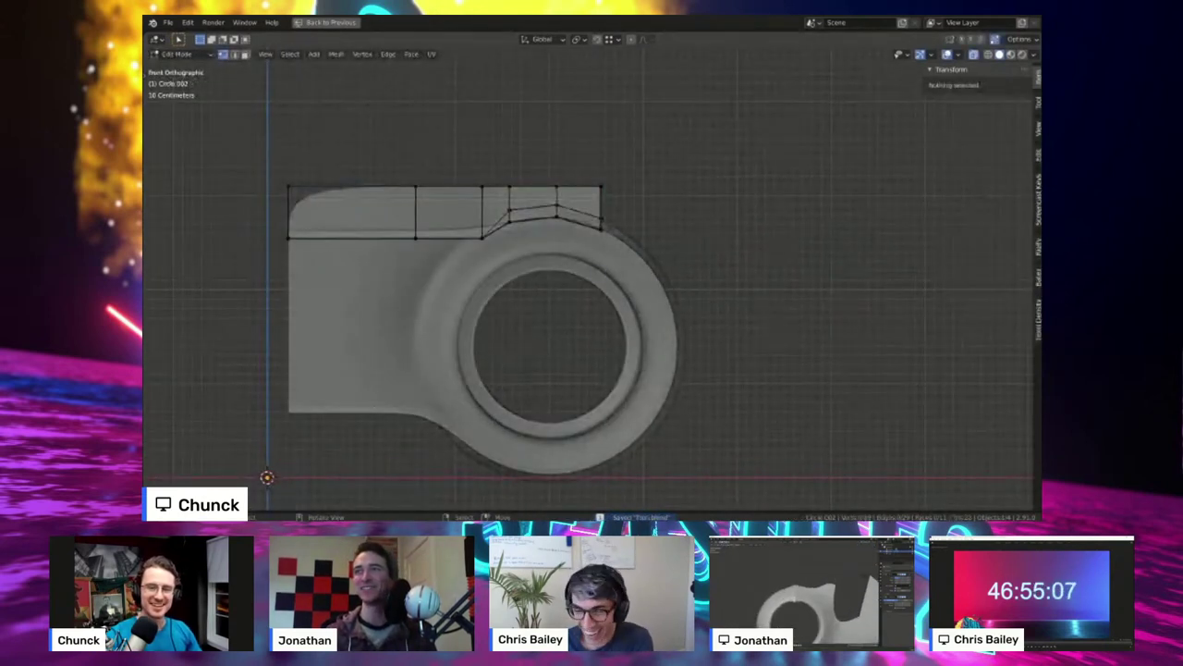
left_click_drag(494, 165, 638, 252)
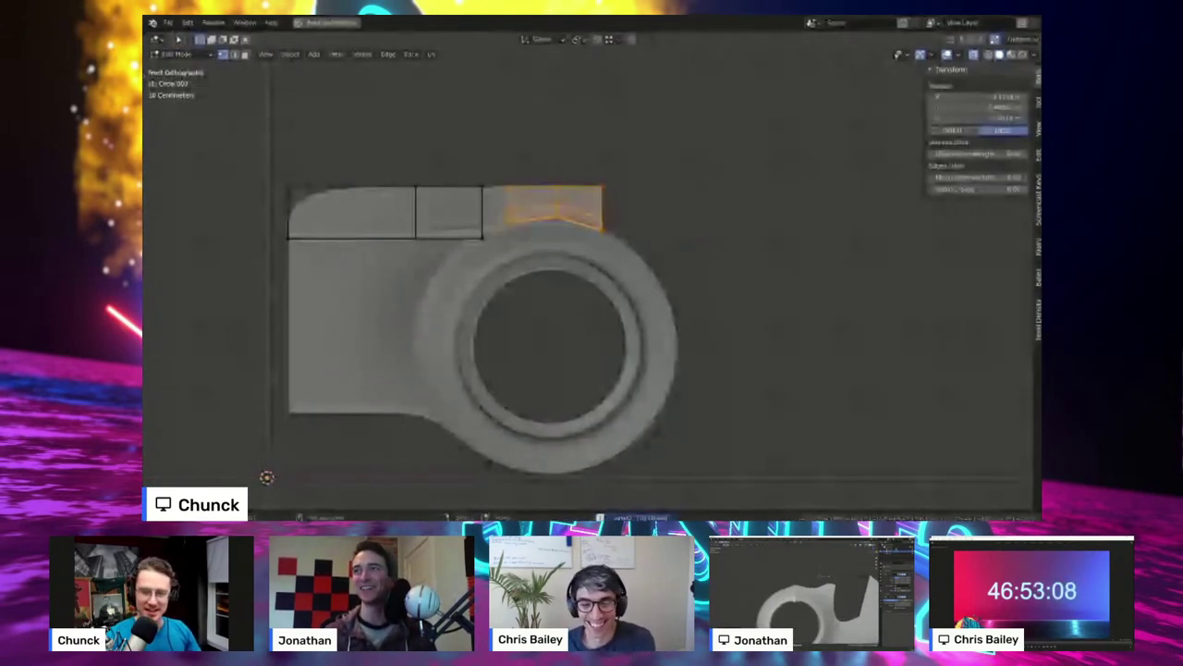
key("g")
key("x")
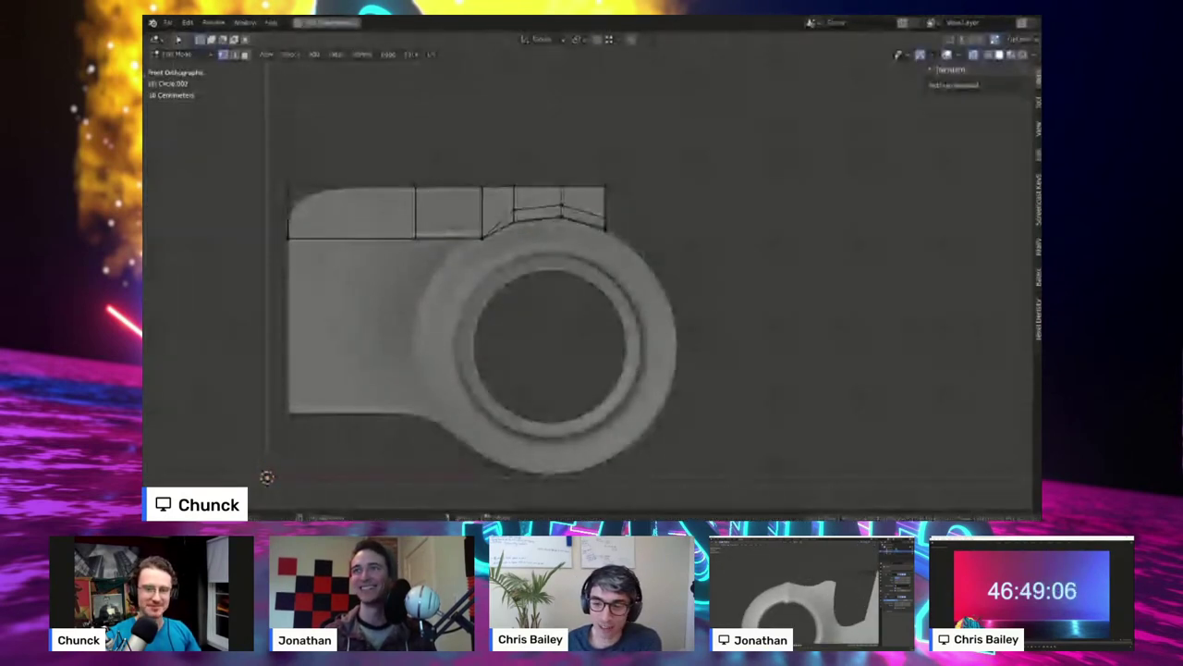
- Turn off X-ray, return the top block to Object Mode and save the file
key("alt+z")
middle_click_drag(592, 286, 559, 237)
scroll(550, 311, "down", 1)
key("ctrl+s")
middle_click_drag(702, 278, 647, 296)
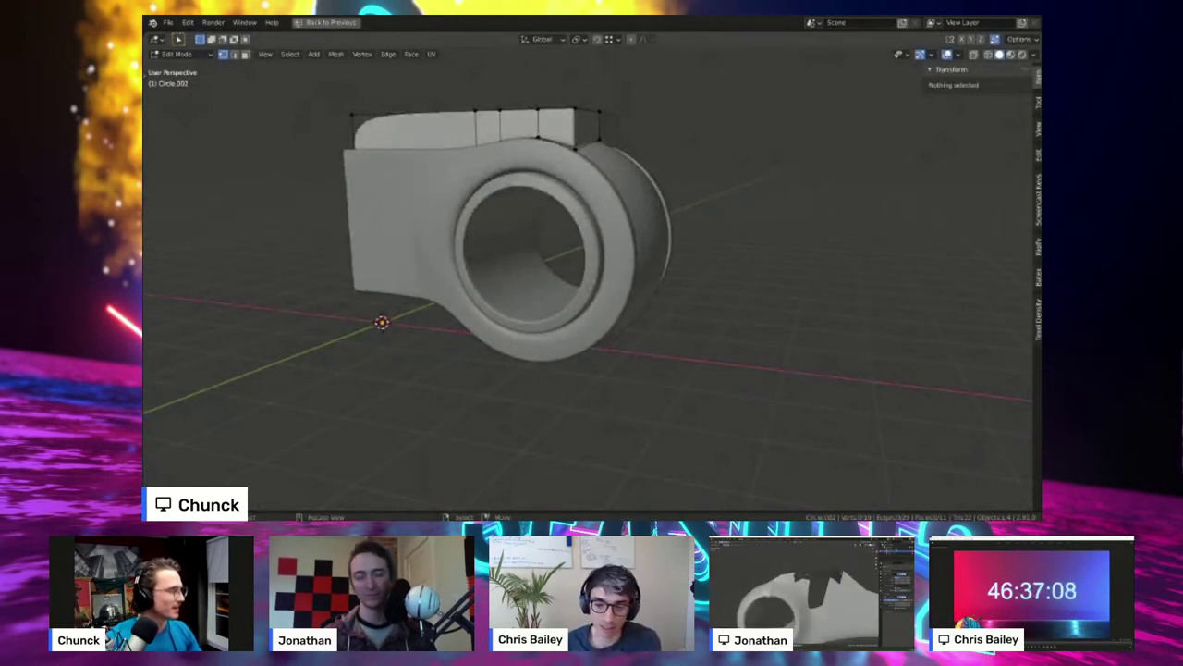
middle_click_drag(591, 277, 552, 262)
key("Tab")
key("ctrl+s")
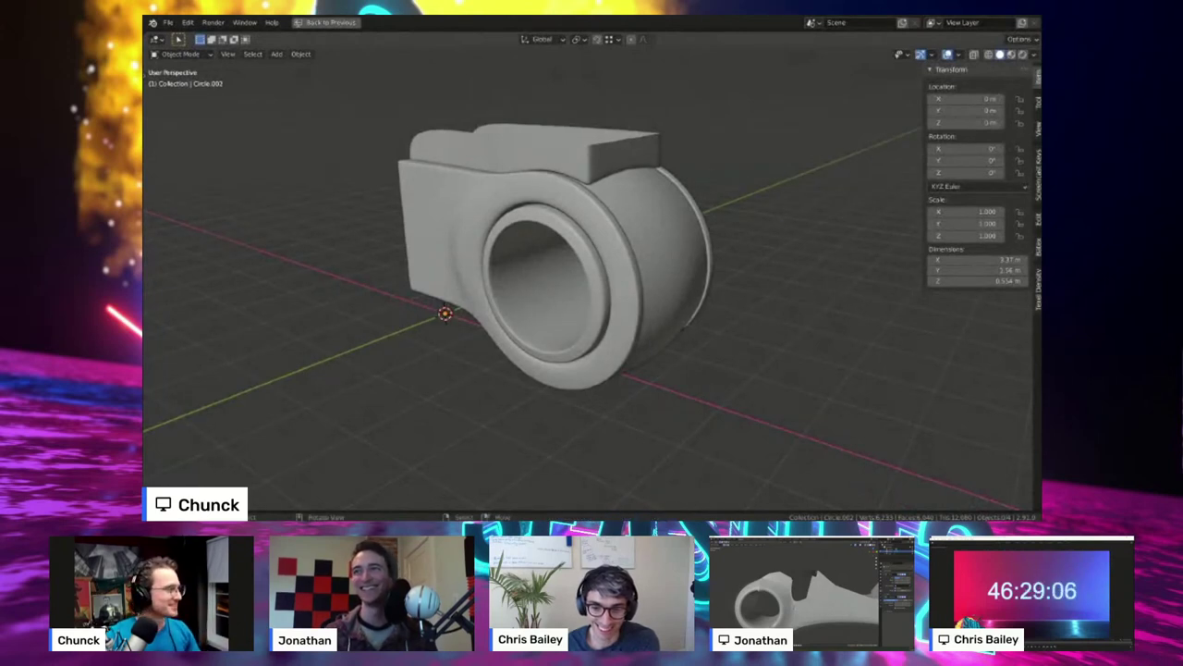
- Add a cube mesh to the second modeller's scene
middle_click_drag(522, 208, 532, 199)
key("shift+a")
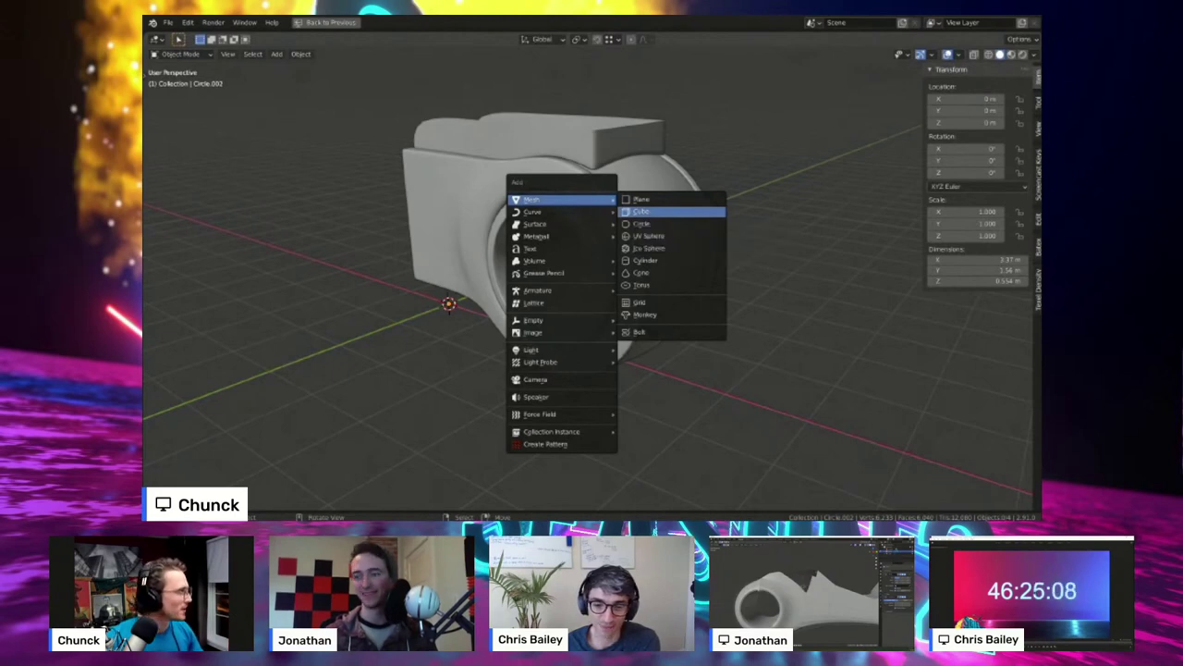
left_click(640, 211)
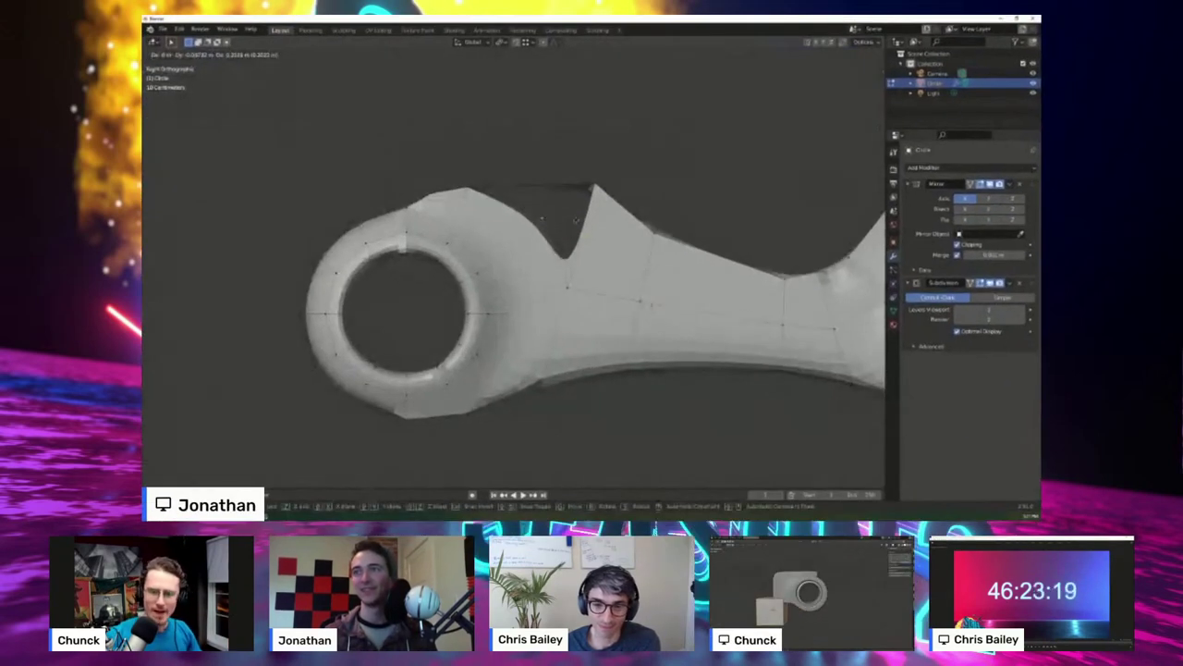
- On the first modeller's body, place the moved vertex in the gap between the ring and the pointed peak
left_click(578, 214)
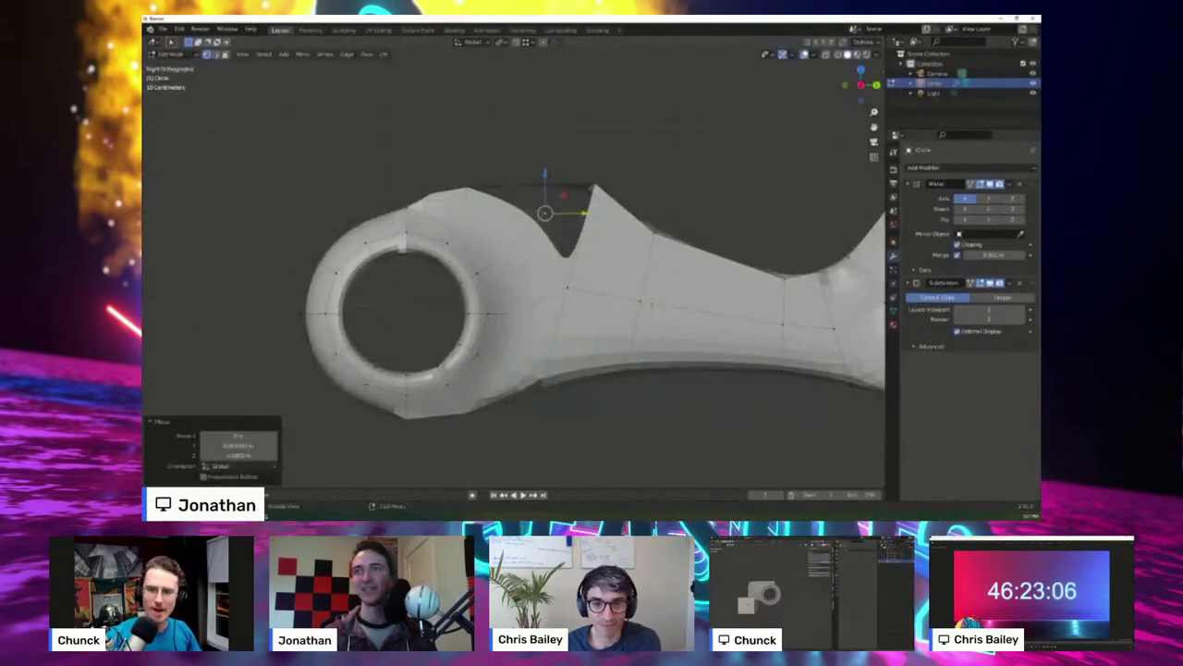
middle_click_drag(578, 213, 592, 255)
scroll(592, 254, "down", 4)
middle_click_drag(509, 276, 471, 286)
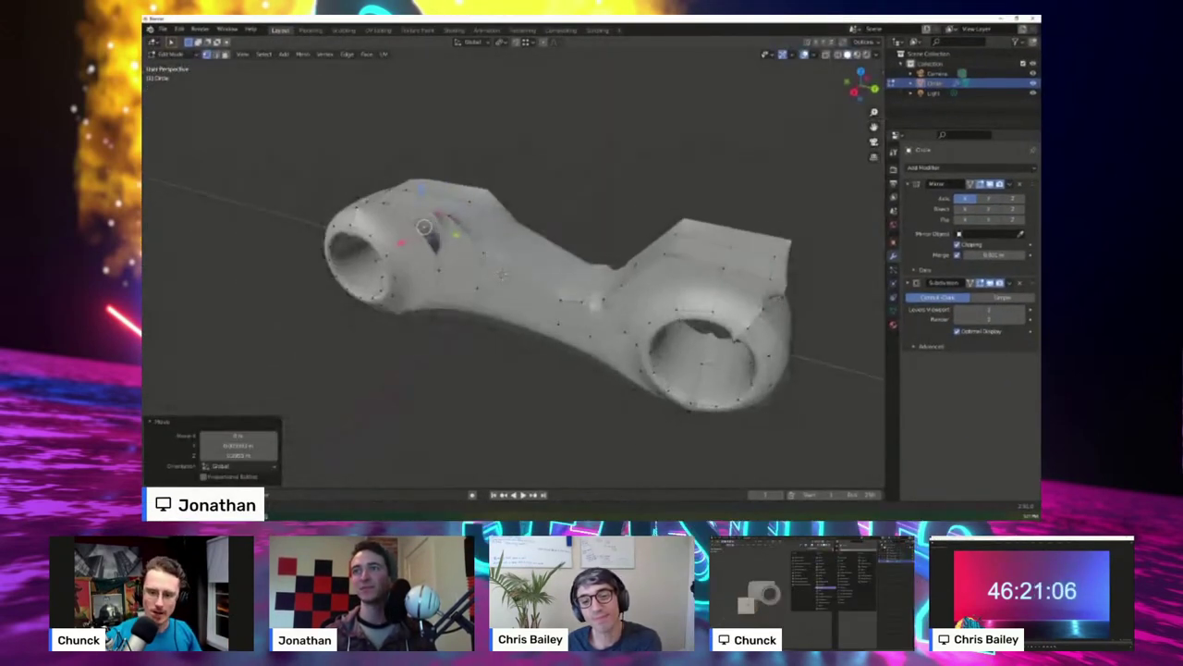
- Try to reposition the vertices along the rim of the gap behind the ring
scroll(490, 279, "up", 3)
key("g")
left_click(376, 206)
left_click(412, 198)
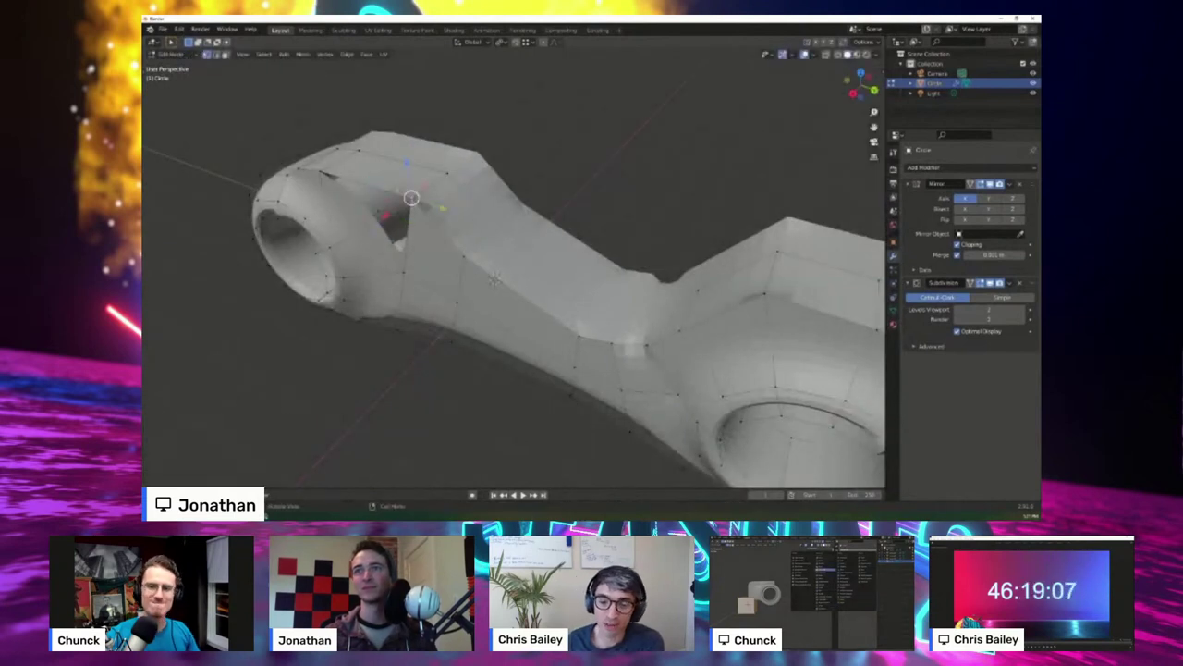
key("g")
right_click(412, 192)
middle_click_drag(414, 205, 416, 196)
- Slide the side vertex just below the notch along its edge with Vertex Slide
left_click(463, 247)
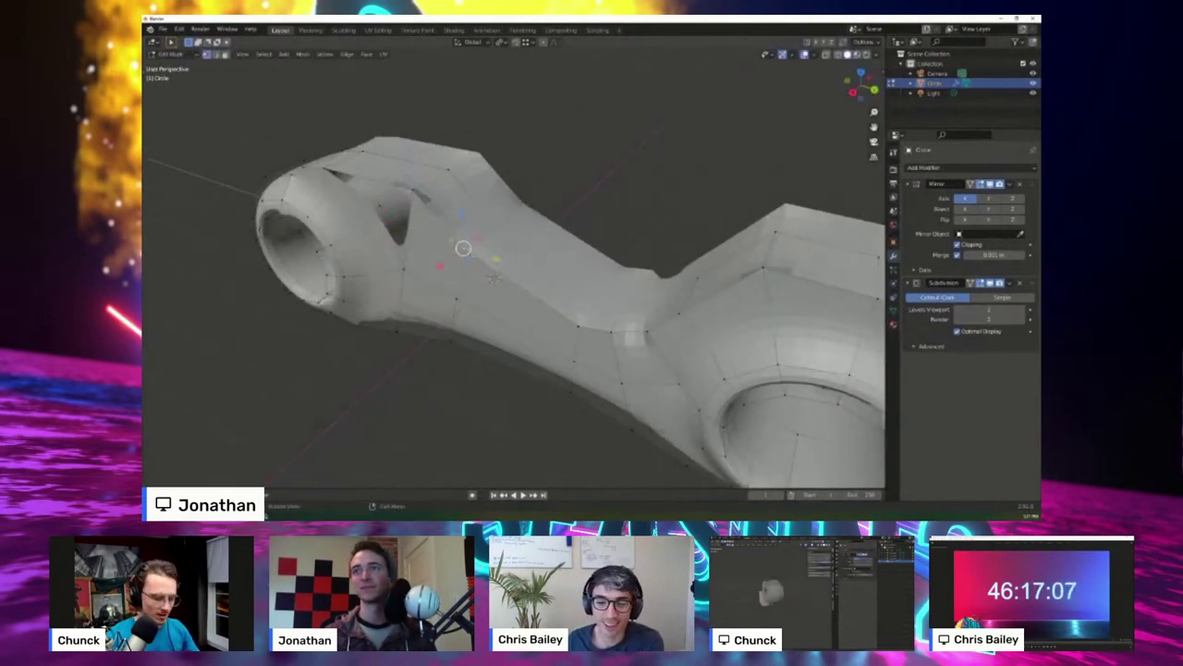
middle_click_drag(495, 277, 489, 303)
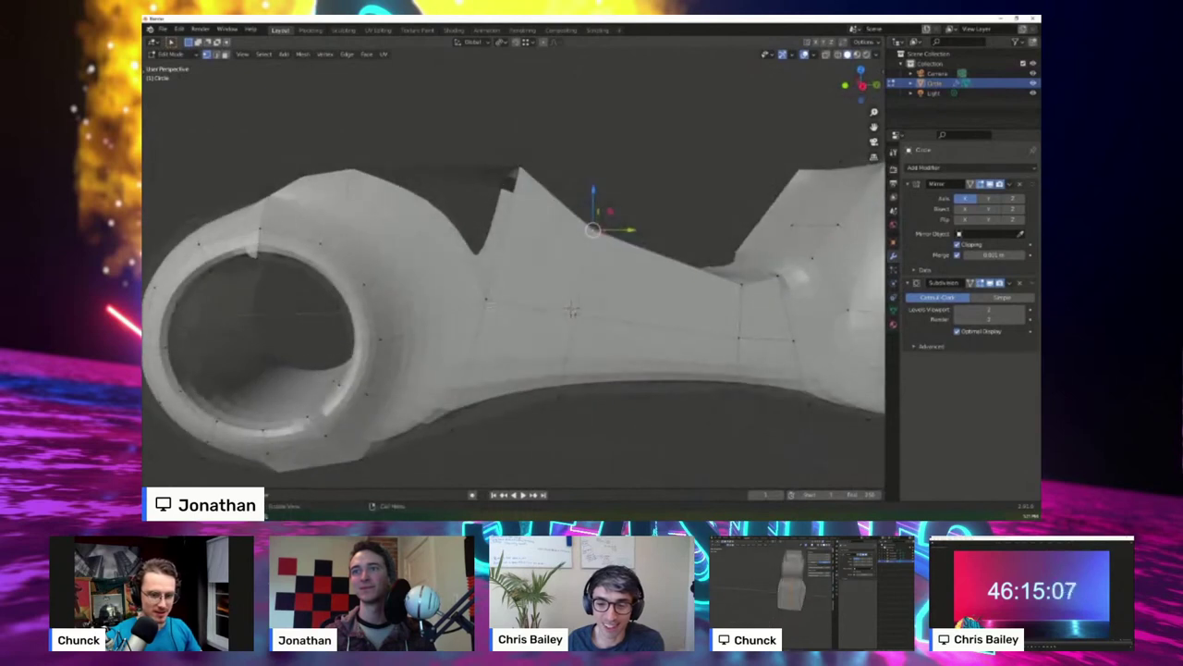
key("g")
key("g")
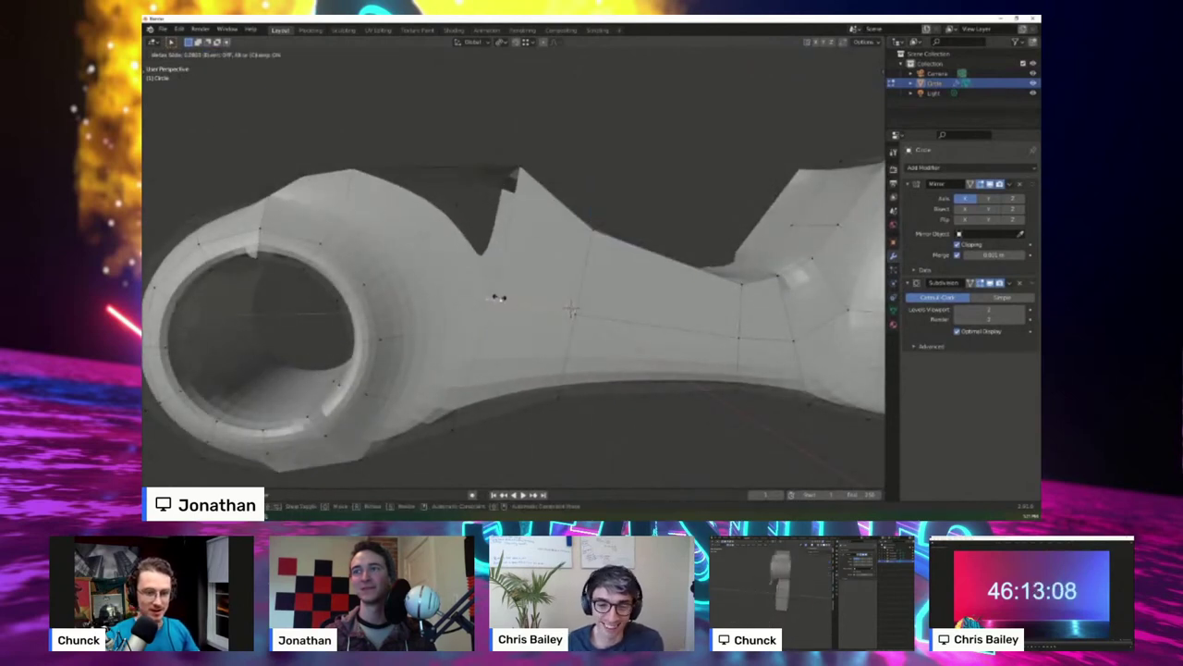
left_click(497, 296)
scroll(497, 298, "down", 5)
middle_click_drag(497, 298, 574, 326)
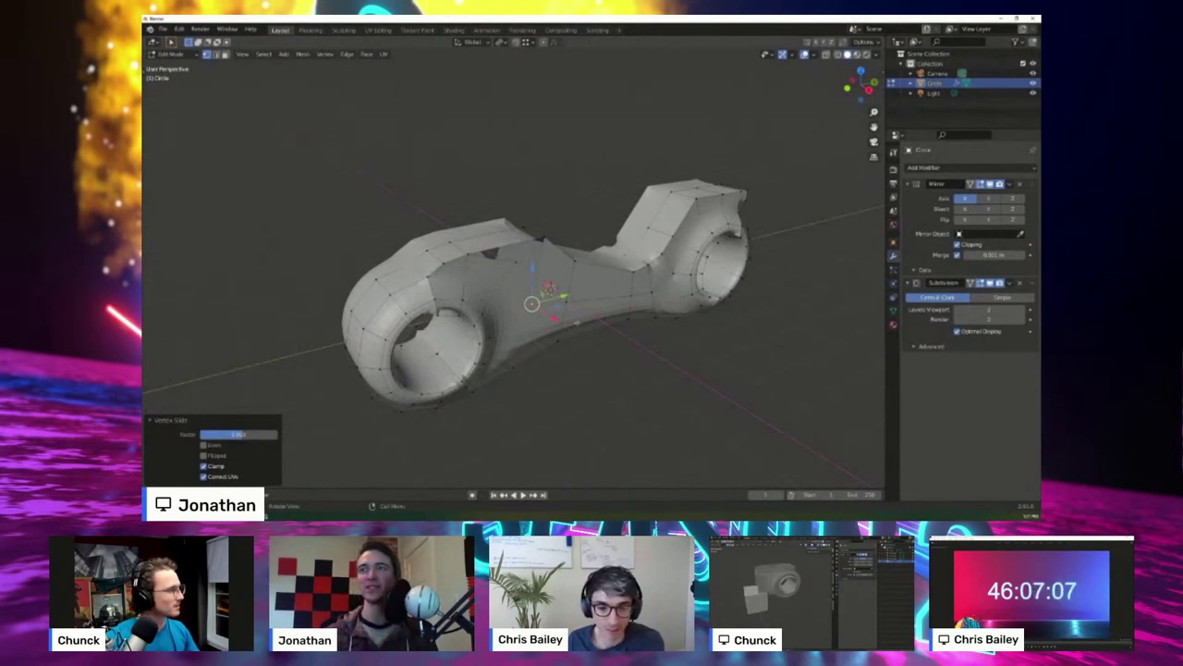
- Add one centred loop cut across the upper strip that bridges the gap between the ring and the peak
middle_click_drag(573, 324, 554, 296)
scroll(594, 318, "up", 3)
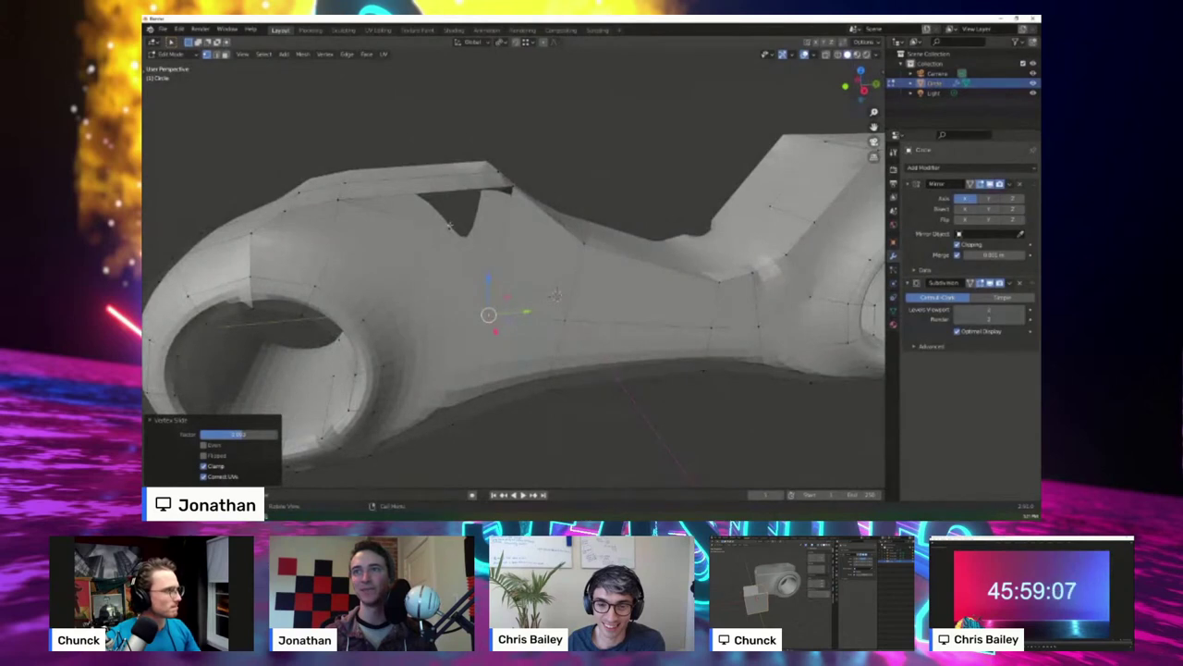
right_click(449, 228, "shift")
left_click(427, 184)
right_click(426, 184)
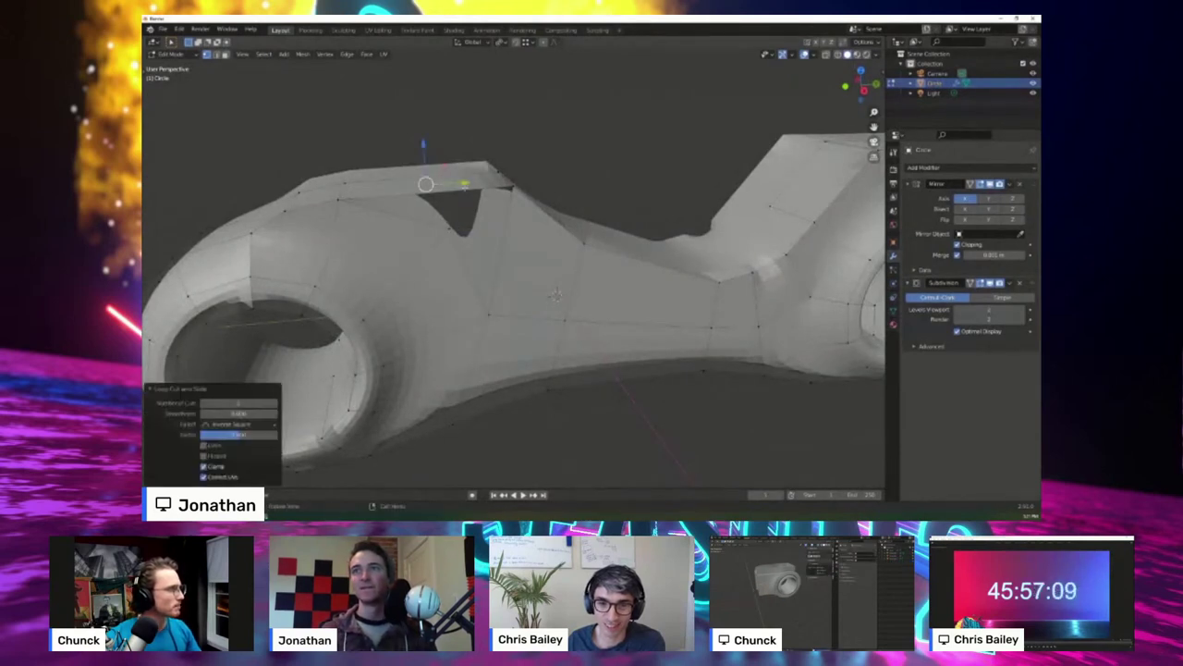
- In the right view, arch the new cut over the gap and move the gap's rim vertex beside the peak
left_click_drag(465, 185, 423, 221)
key("KP_3")
key("g")
left_click(482, 173)
key("g")
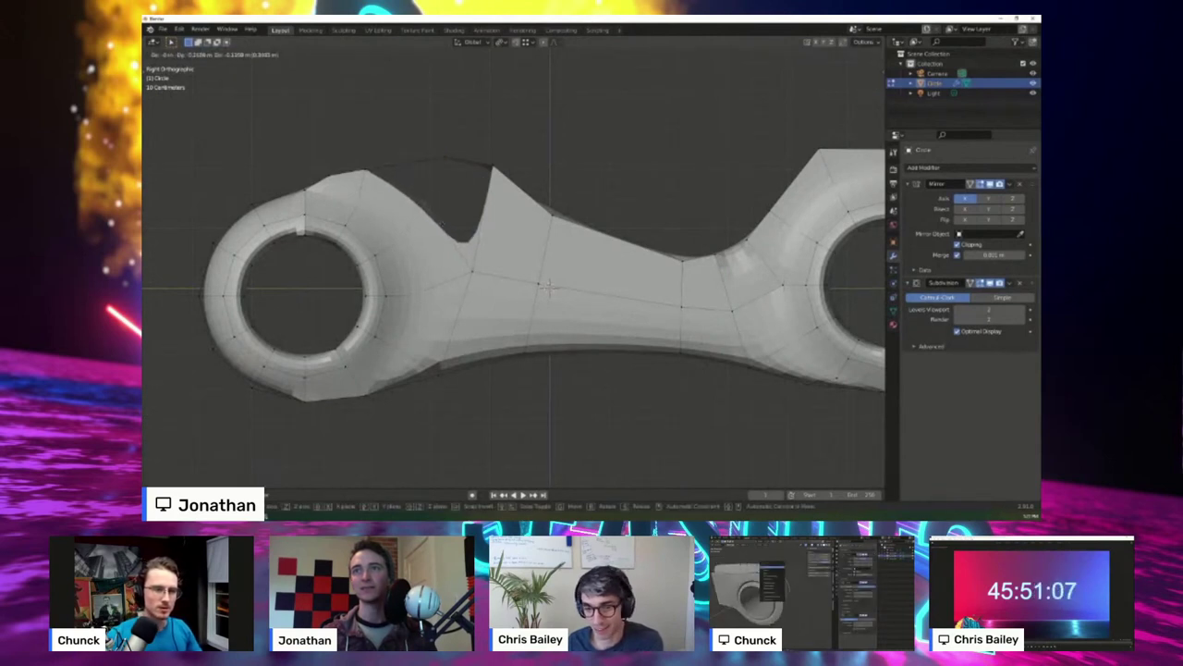
left_click(439, 219)
middle_click_drag(439, 219, 535, 266)
middle_click_drag(435, 276, 544, 276, "shift")
scroll(544, 275, "down", 2)
scroll(545, 274, "up", 3)
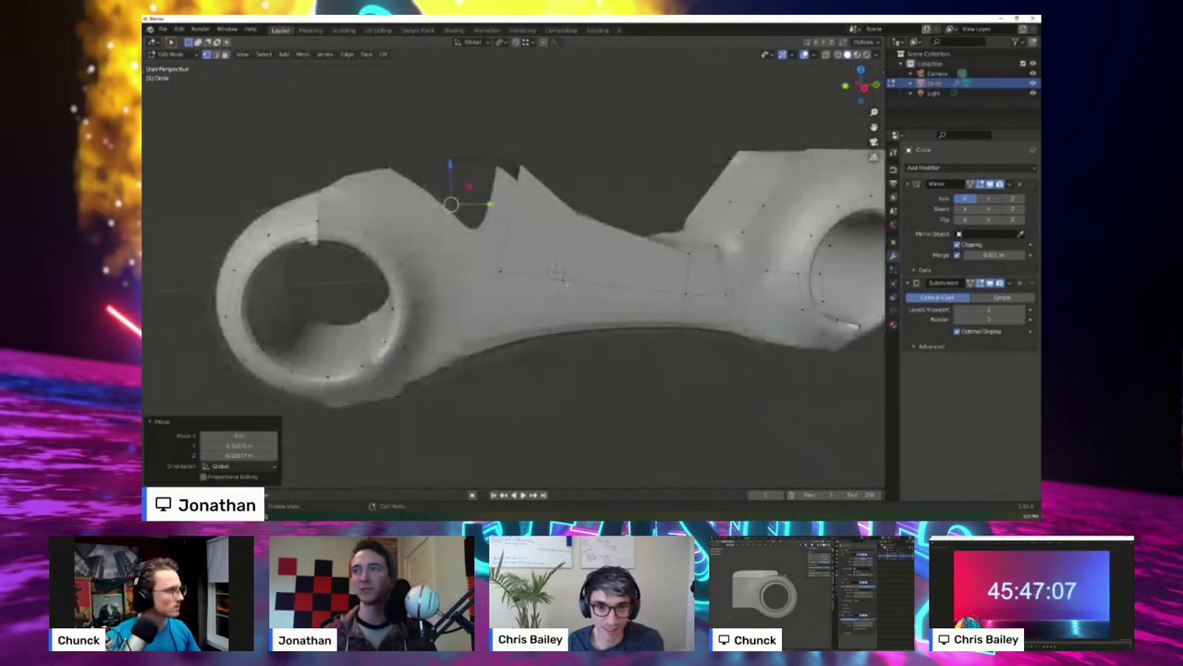
- Move the side vertex below the notch in the right view to reshape the gap's lower edge
key("KP_3")
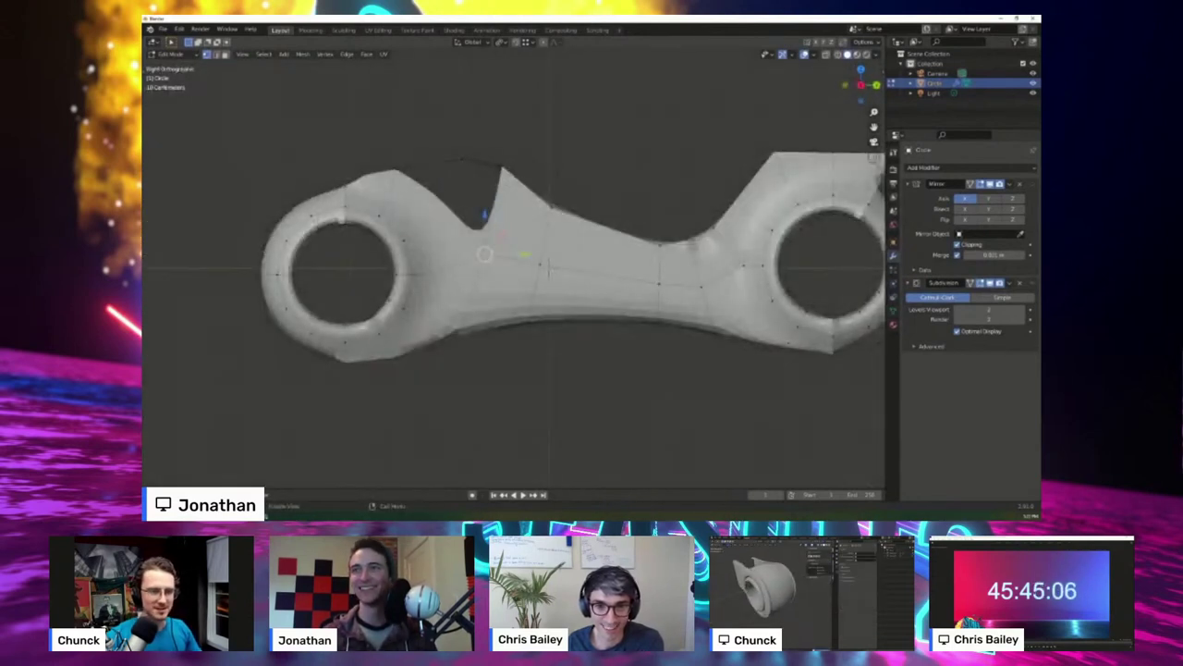
key("g")
left_click(508, 283)
scroll(510, 299, "up", 2)
middle_click_drag(514, 280, 532, 303, "shift")
scroll(570, 359, "down", 1)
scroll(499, 263, "down", 2)
scroll(583, 329, "up", 1)
scroll(554, 310, "up", 2)
middle_click_drag(570, 363, 499, 372)
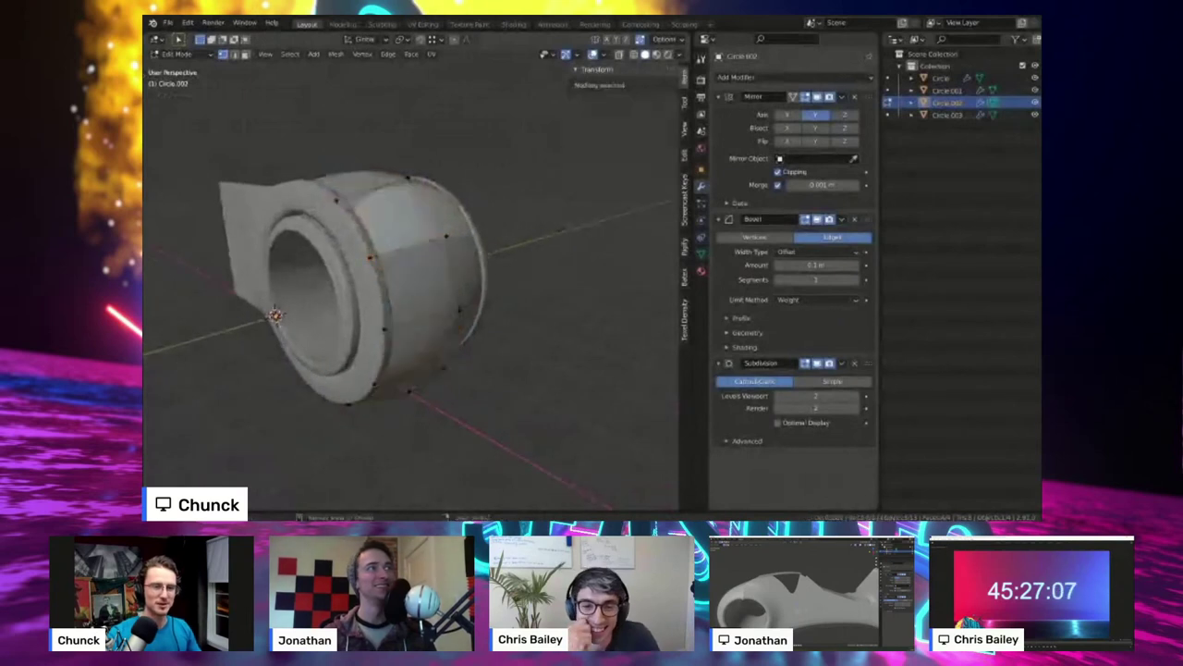
- On the second modeller's tube, push the curved band's central edge loop slightly outward with Shrink/Fatten and clear the selection
scroll(460, 268, "up", 1)
left_click(461, 263, "alt")
key("alt+s")
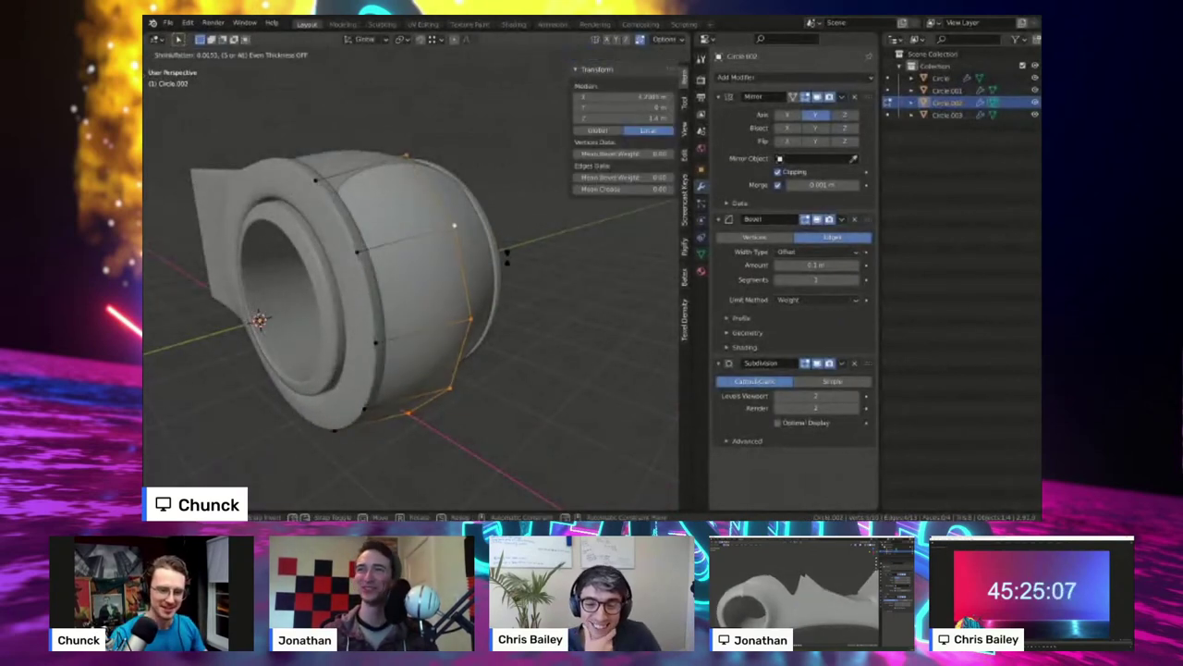
left_click(507, 246)
middle_click_drag(508, 246, 489, 255)
key("alt+a")
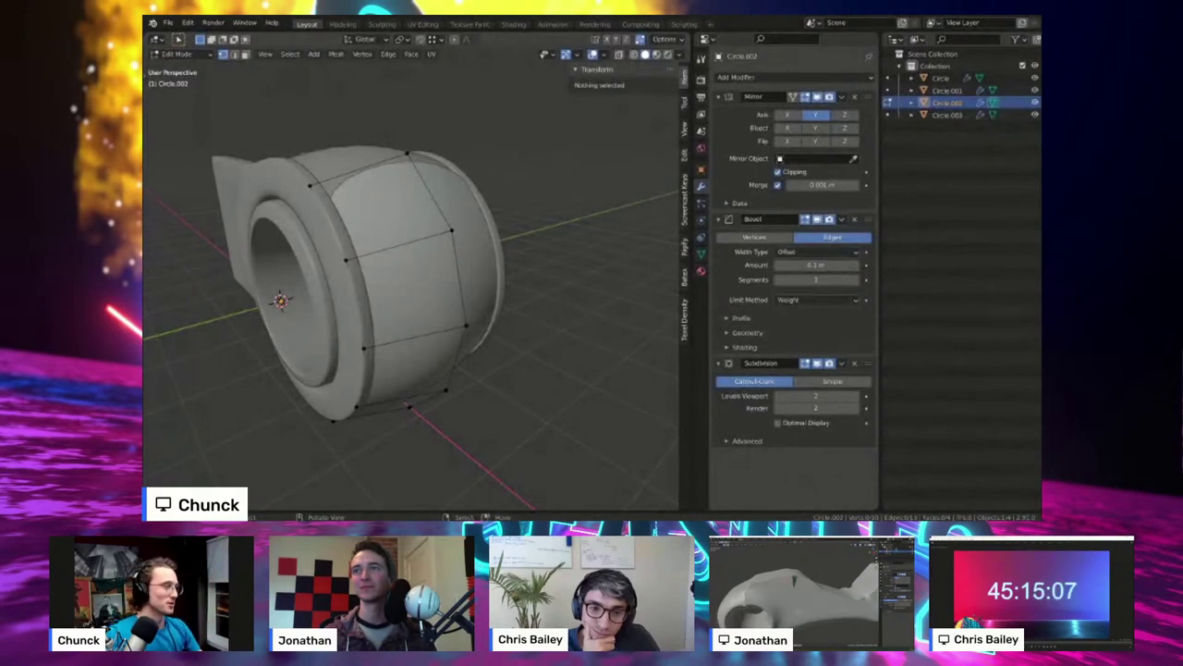
- Select the edge loop crossing the upper part of the curved band between the tube's rims
mouse_move(407, 277)
middle_mouse_down()
mouse_move(453, 273)
mouse_move(421, 274)
middle_mouse_up()
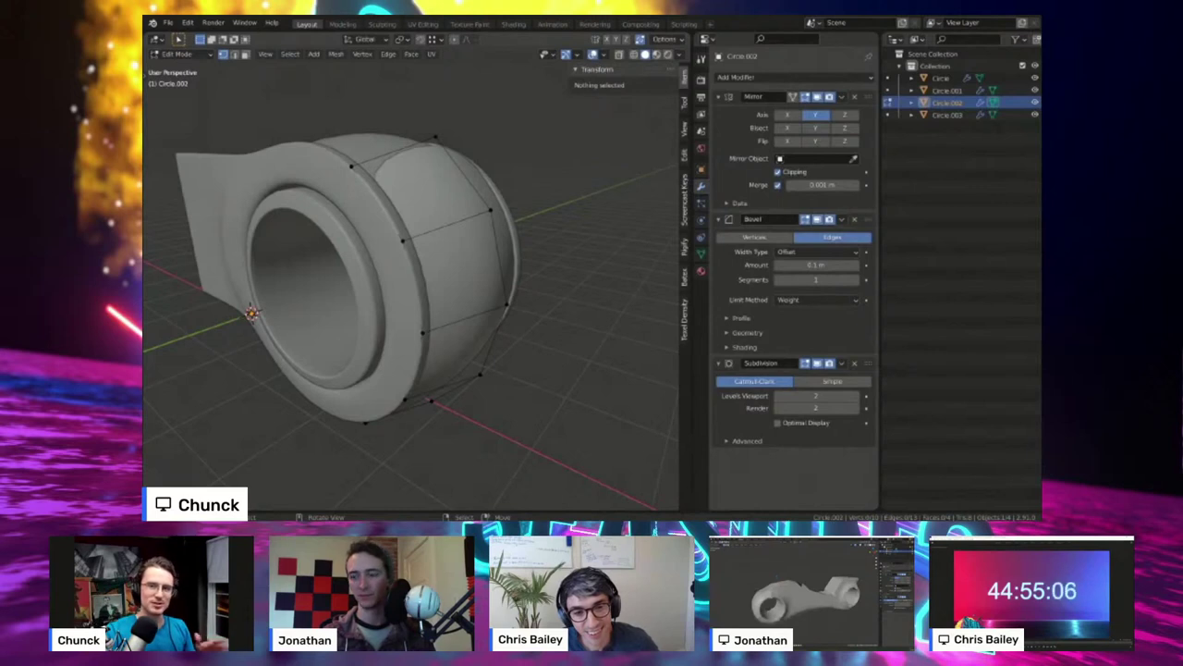
mouse_move(416, 277)
middle_mouse_down()
mouse_move(402, 304)
mouse_move(402, 276)
mouse_move(412, 287)
middle_mouse_up()
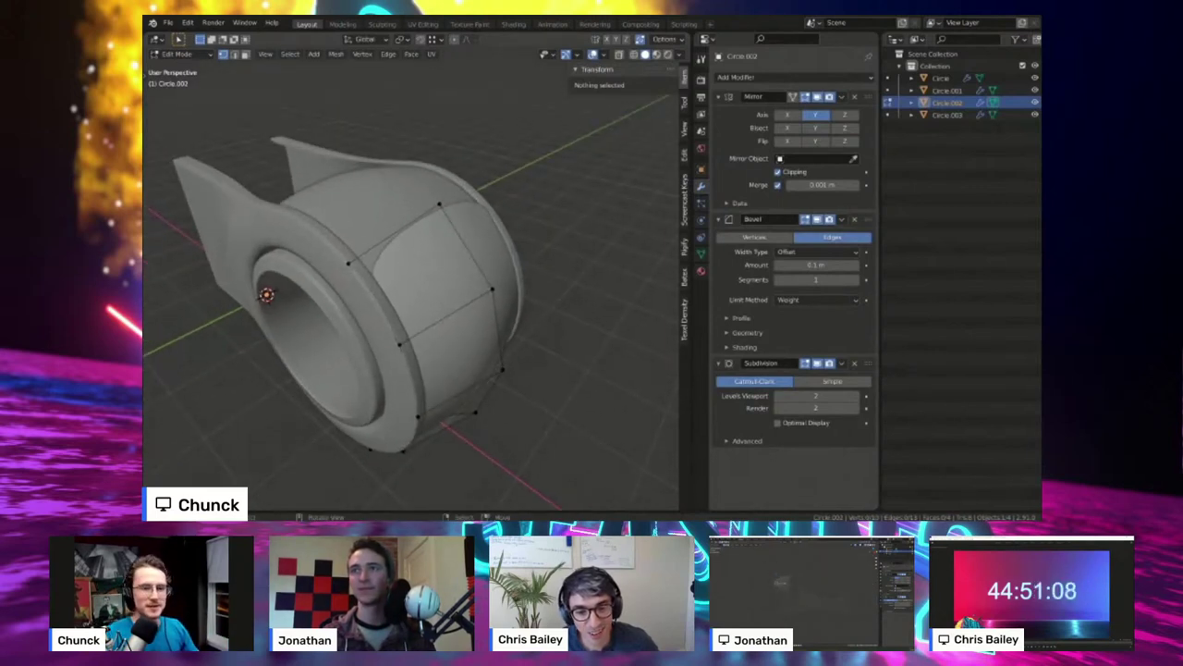
left_click(405, 226, "alt")
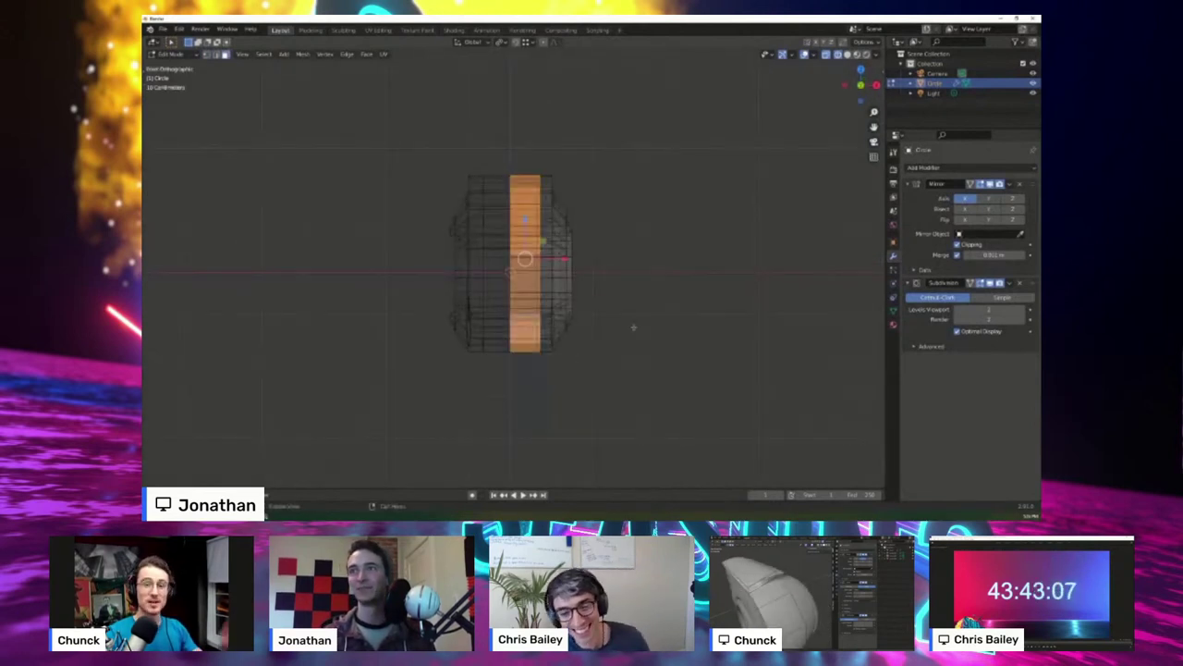
- On the first modeller's body, scale the selected central face strip in the front wireframe view and move it outward along X
key("s")
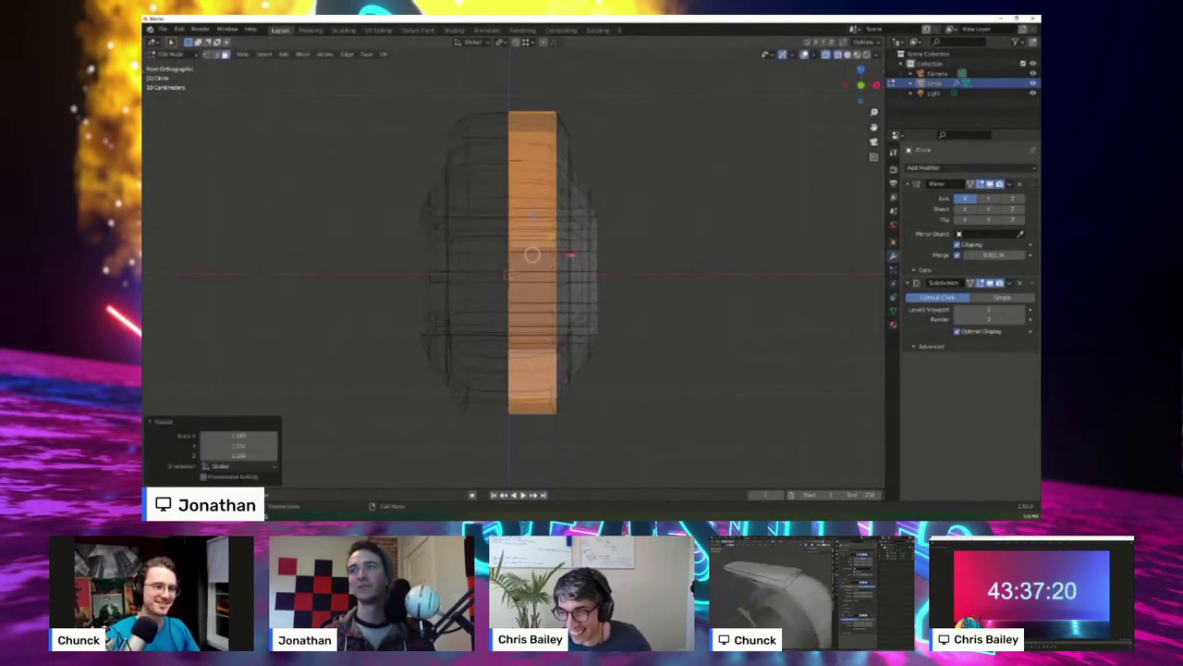
left_click_drag(574, 254, 588, 254)
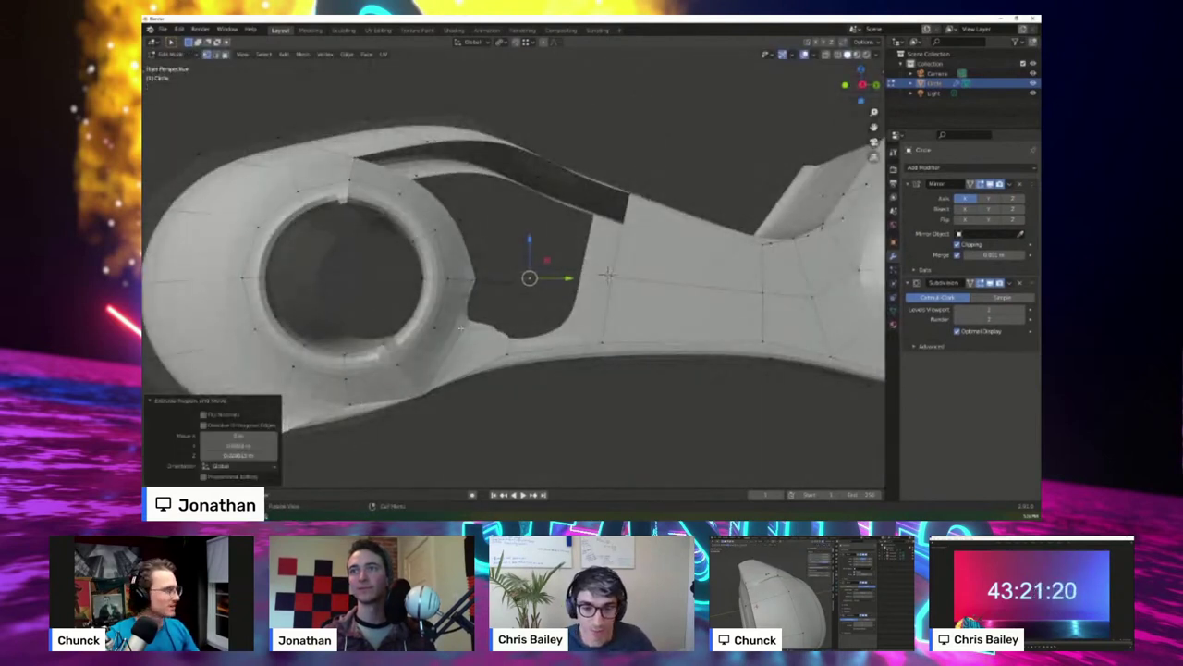
- Fill a face between the ring's side and the body's lower edge at the gap's bottom corner
right_click(456, 330, "shift")
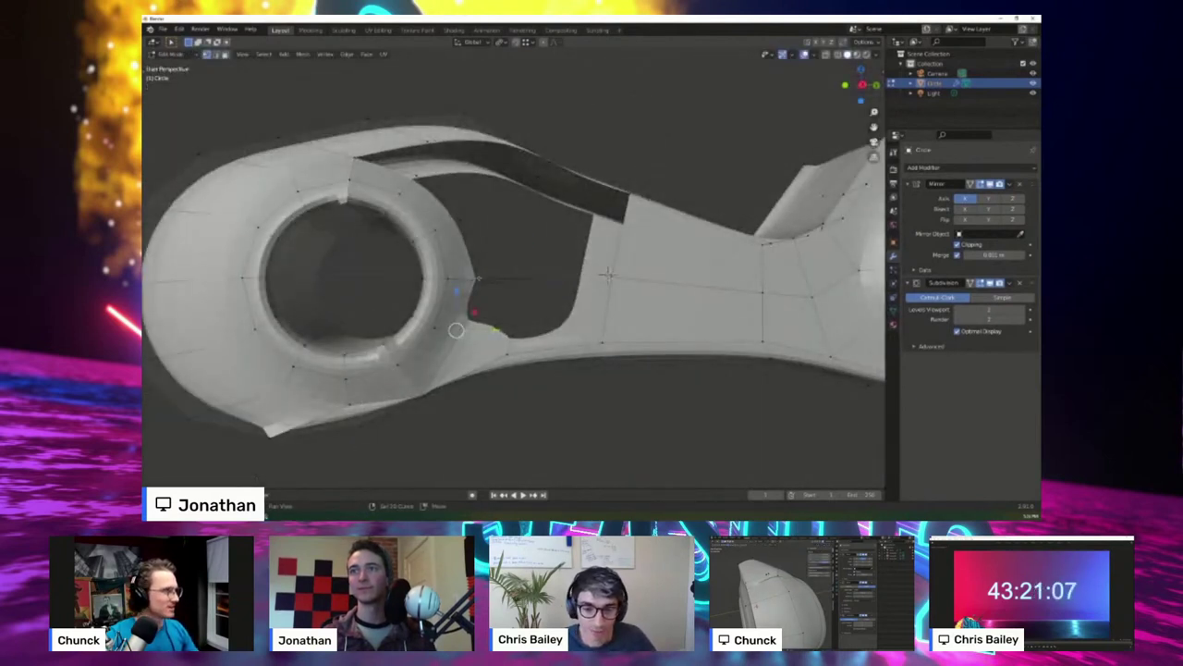
key("f")
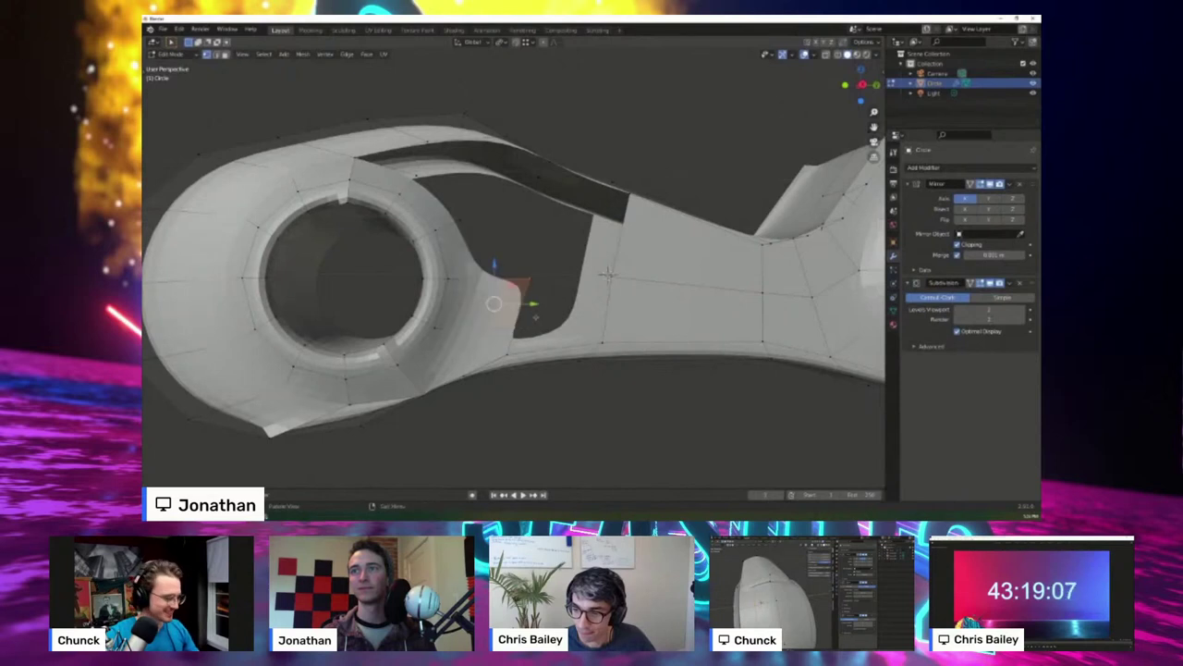
- Try to extrude a vertex into the open gap beside the ring in the right view
key("KP_3")
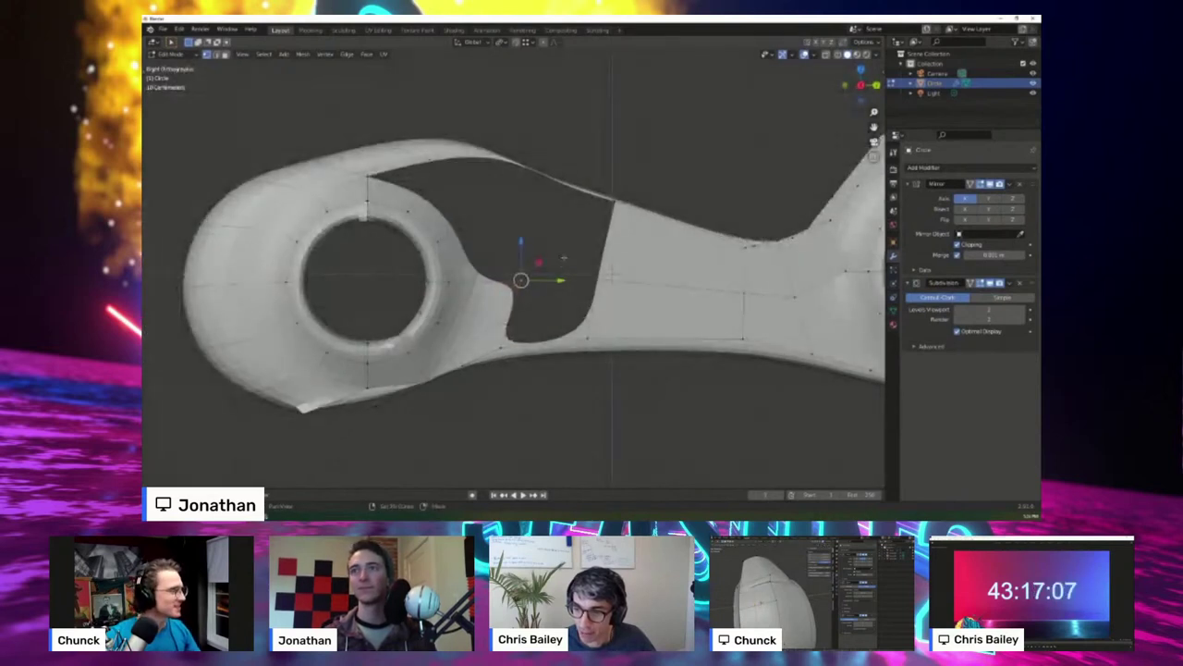
middle_click_drag(562, 264, 574, 286, "shift")
scroll(574, 286, "up", 1)
key("e")
left_click(474, 277)
key("ctrl+z")
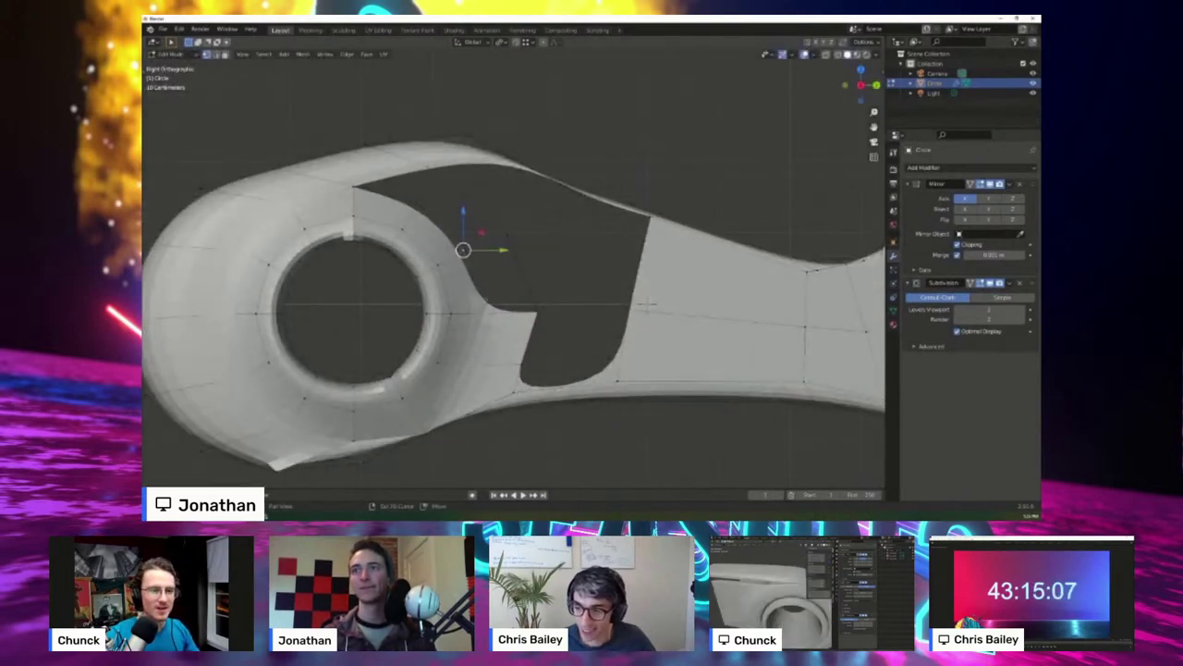
- Try to fill between two rim vertices on the ring's side of the gap
left_click(483, 312, "shift")
key("f")
key("ctrl+z")
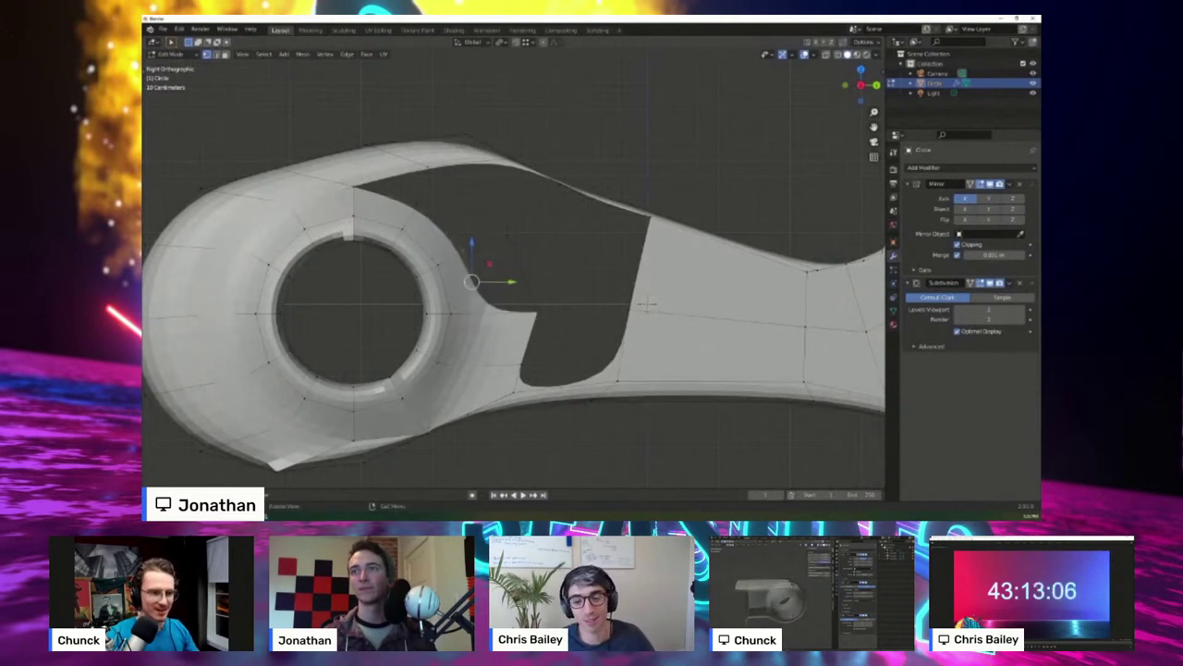
- Fill a face on the left-hand ring's side of the gap, then raise the upper rim vertex and merge it into the body's upper edge
left_click(534, 306, "shift")
key("f")
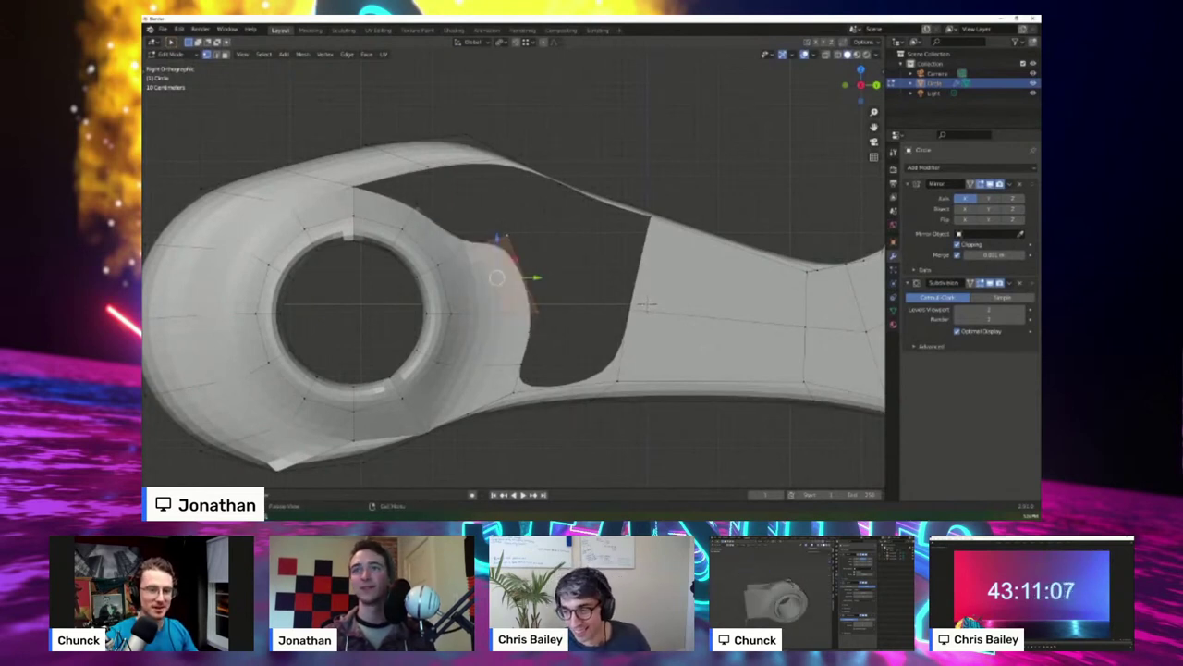
left_click(417, 202)
key("g")
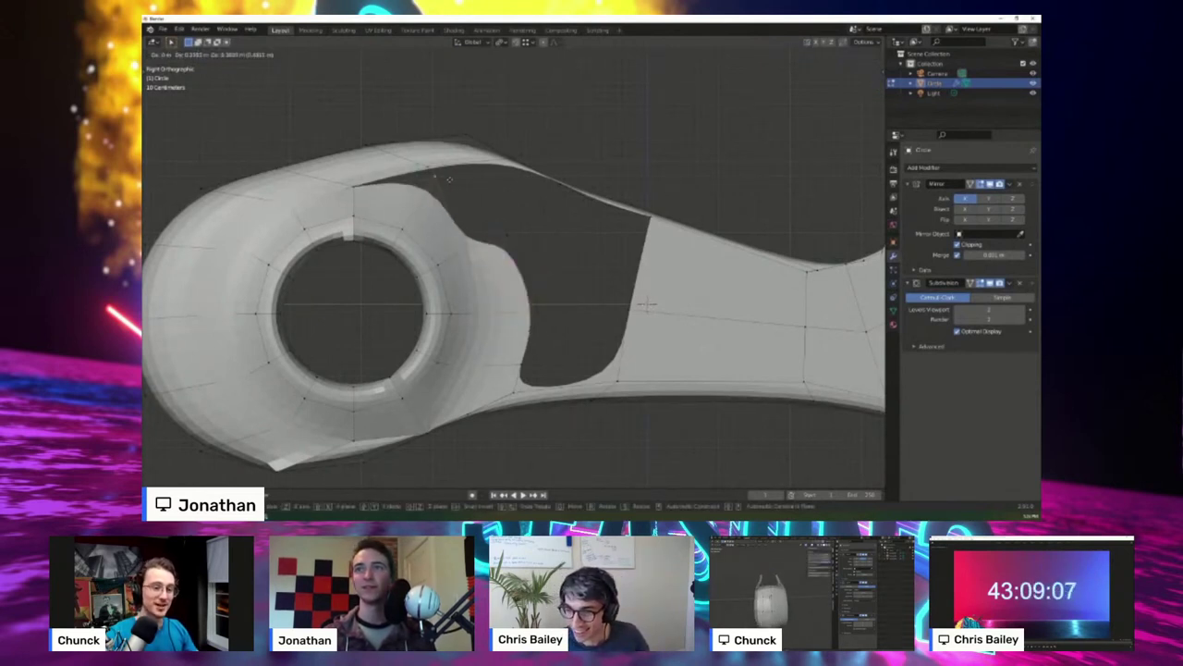
left_click(446, 174)
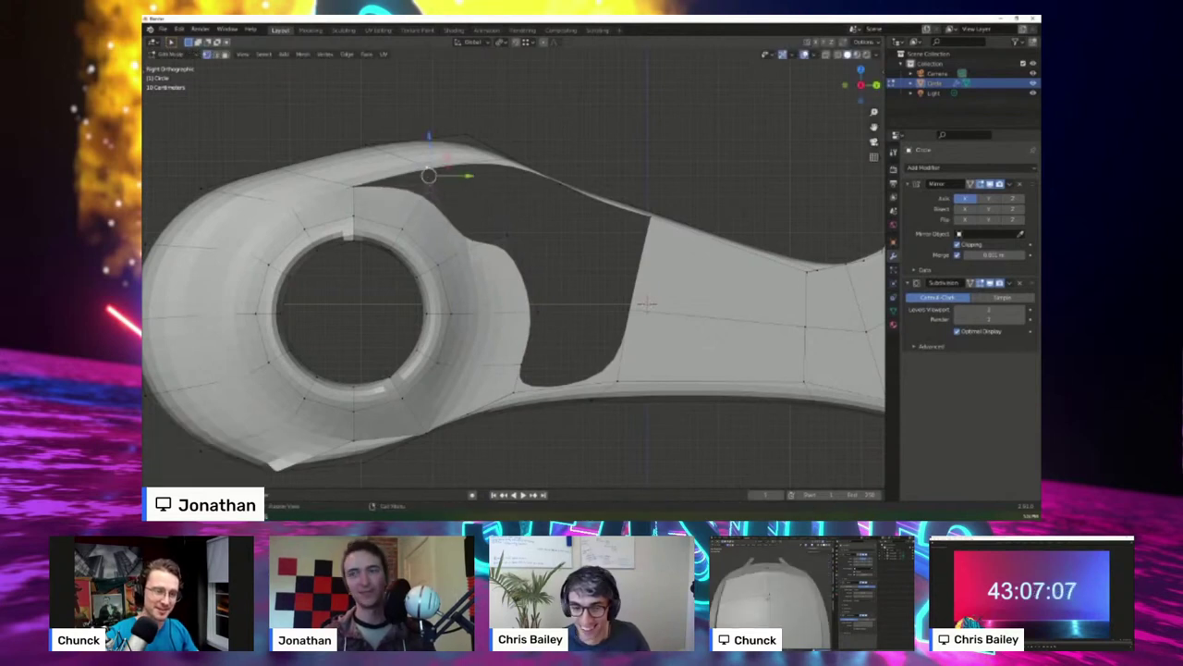
key("m")
left_click(426, 165)
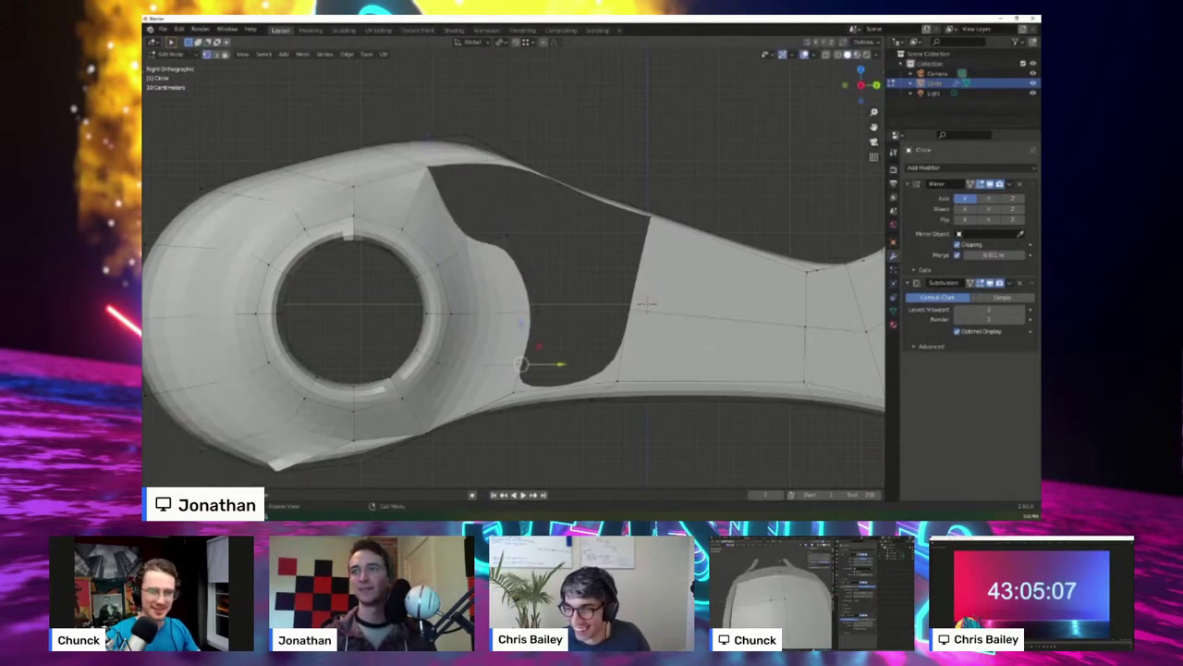
- Reposition the lower and middle vertices along the left-hand ring's side of the gap
key("g")
left_click(524, 359)
left_click(538, 312)
key("g")
left_click(539, 306)
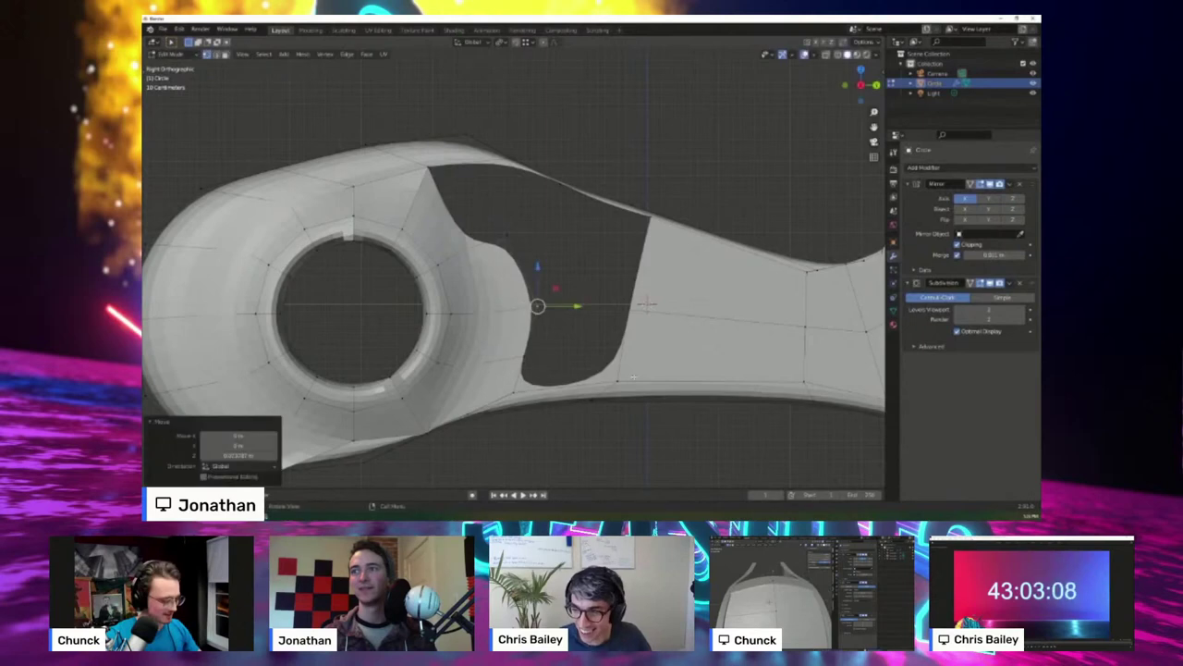
- Fill a face in the gap below the right-hand ring and move its new lower corner vertex toward the body's bottom edge
scroll(633, 377, "down", 4)
middle_click_drag(629, 372, 430, 340, "shift")
scroll(531, 354, "up", 3)
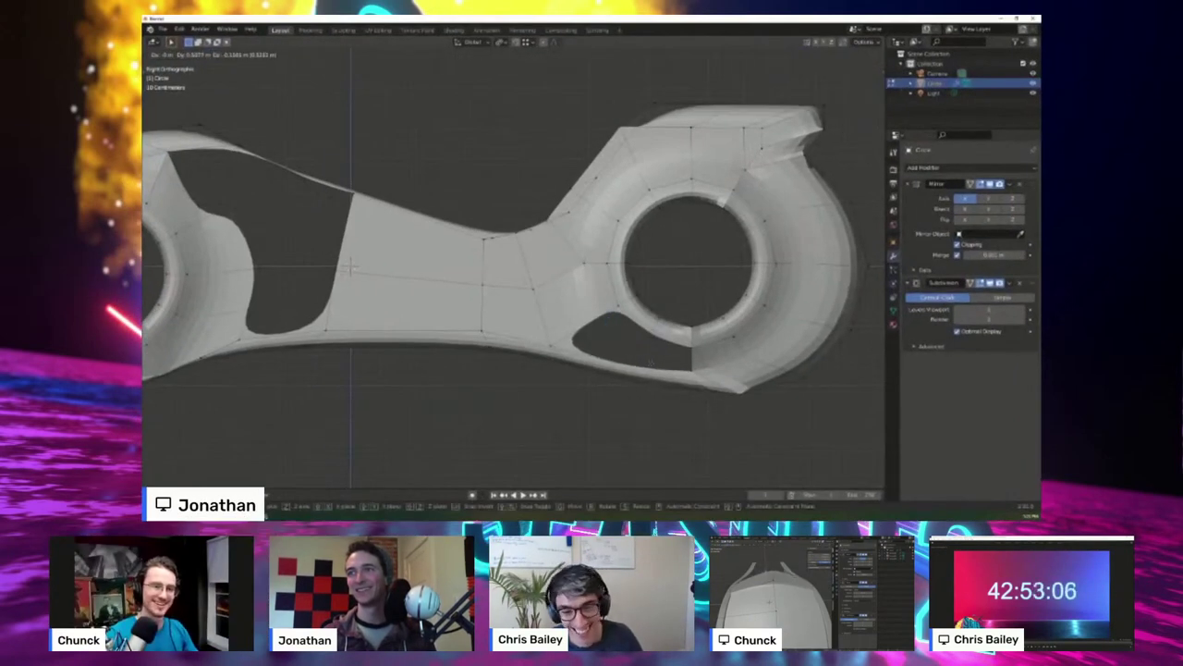
left_click(651, 363)
left_click(692, 370)
left_click(692, 348, "shift")
key("f")
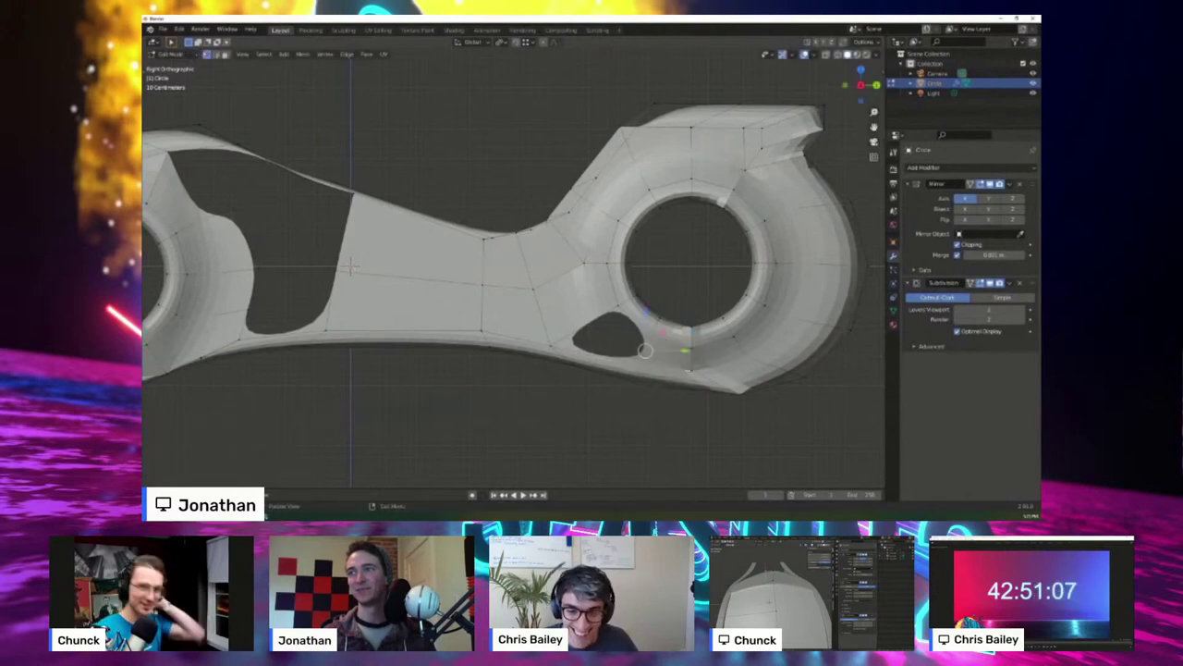
key("g")
left_click(645, 364)
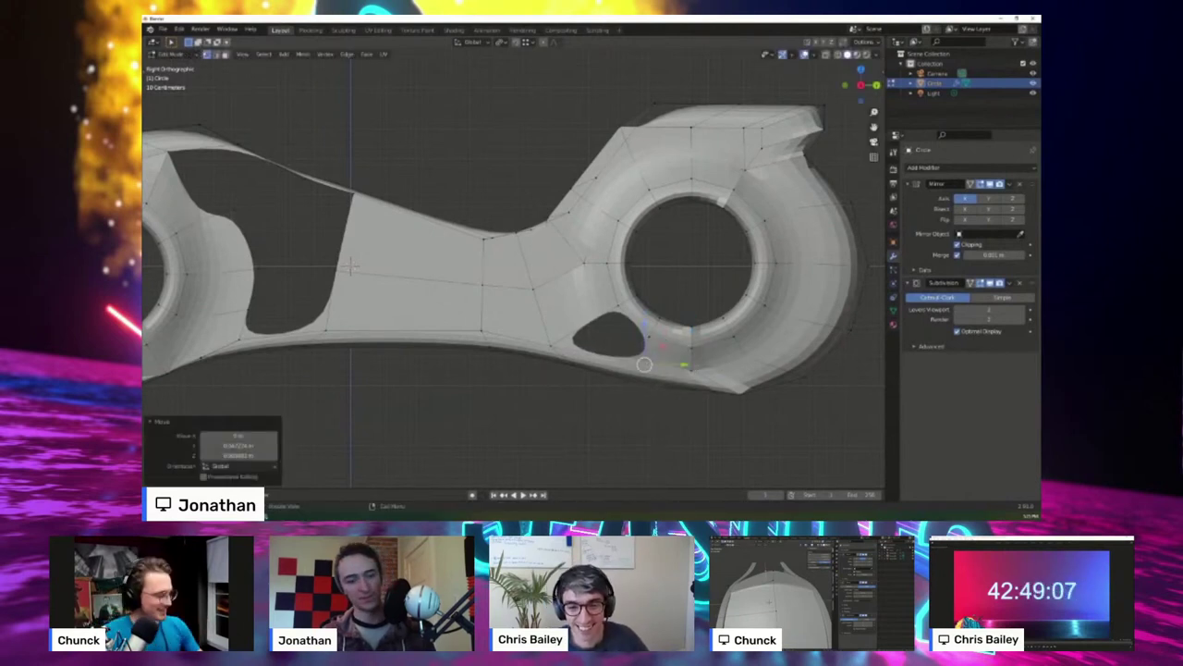
- Delete the two faces connecting the central side panel to the right-hand ring
key("3")
left_click(561, 300)
left_click(554, 252, "shift")
key("x")
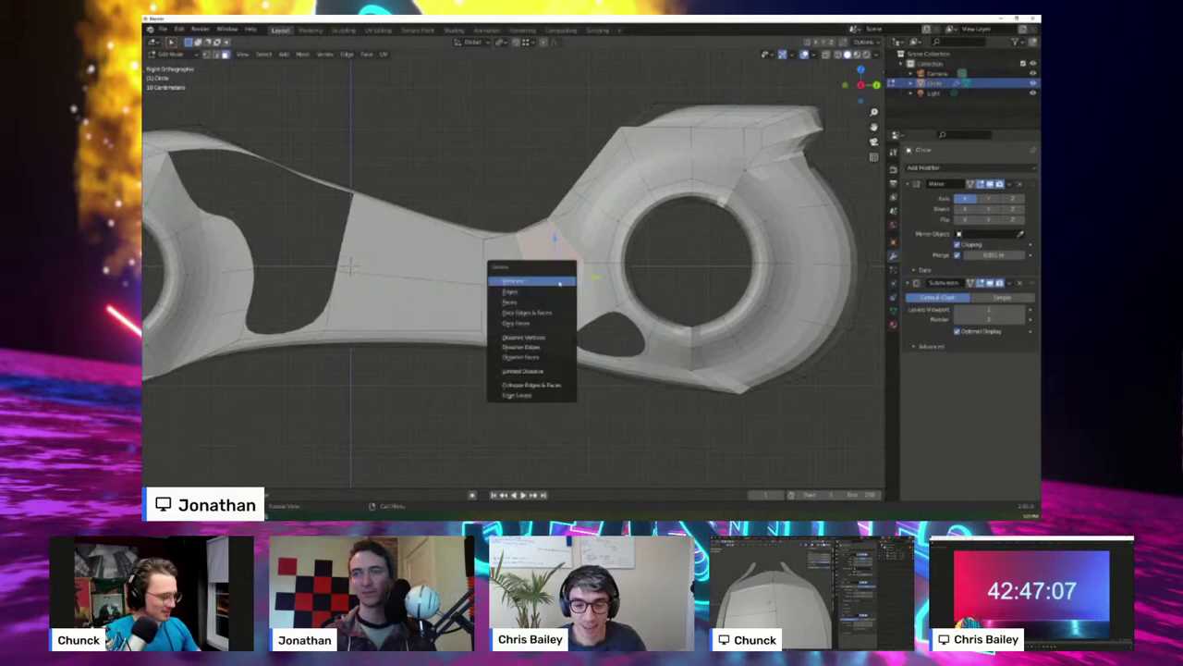
left_click(543, 302)
- Select the sloping upper band faces beside the right-hand ring and move them in the right view to smooth the rise
middle_click_drag(557, 306, 562, 336)
left_click(555, 319)
scroll(557, 335, "down", 5)
scroll(562, 337, "up", 5)
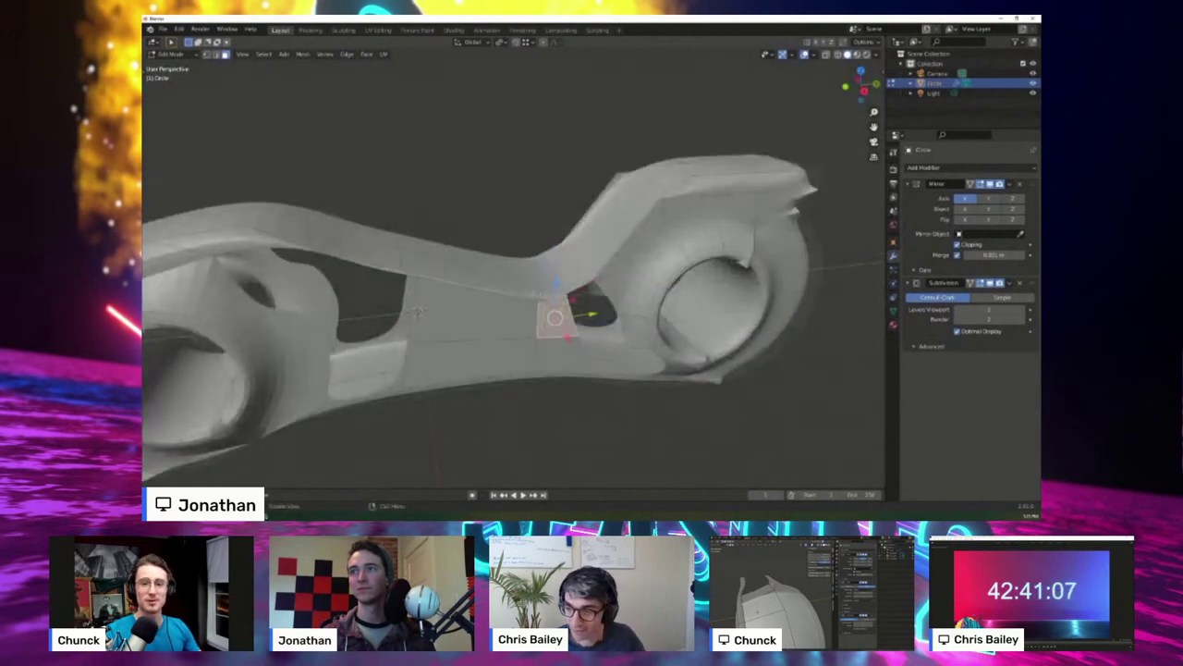
key("alt+a")
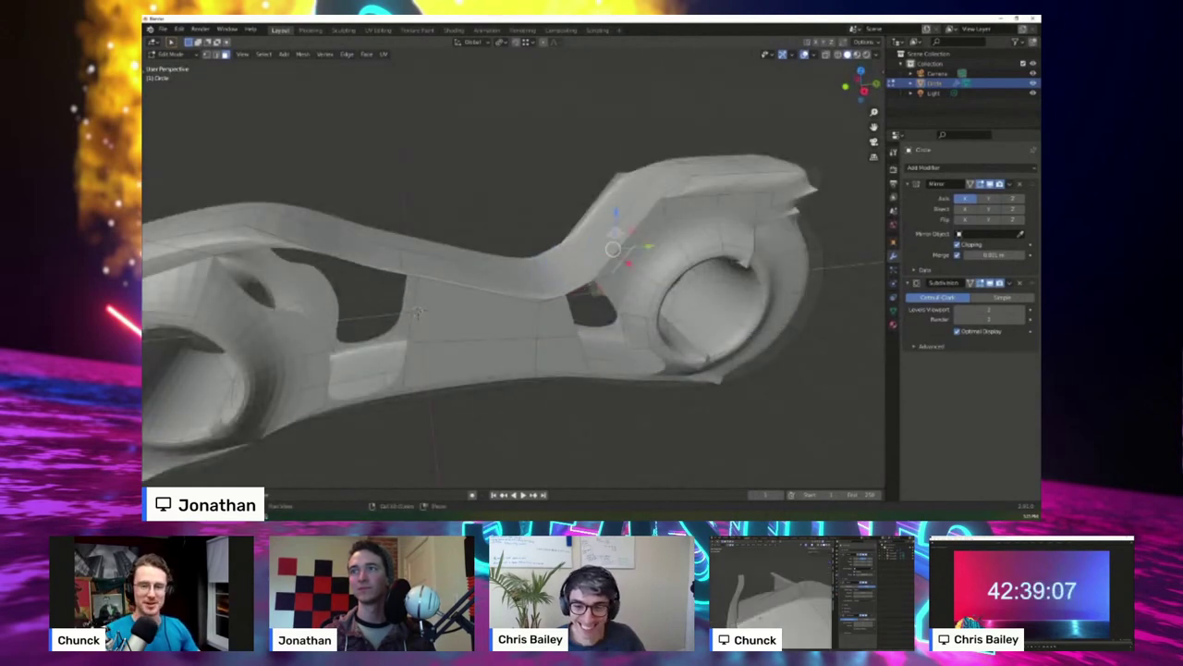
left_click(651, 197, "shift")
left_click(546, 274, "shift")
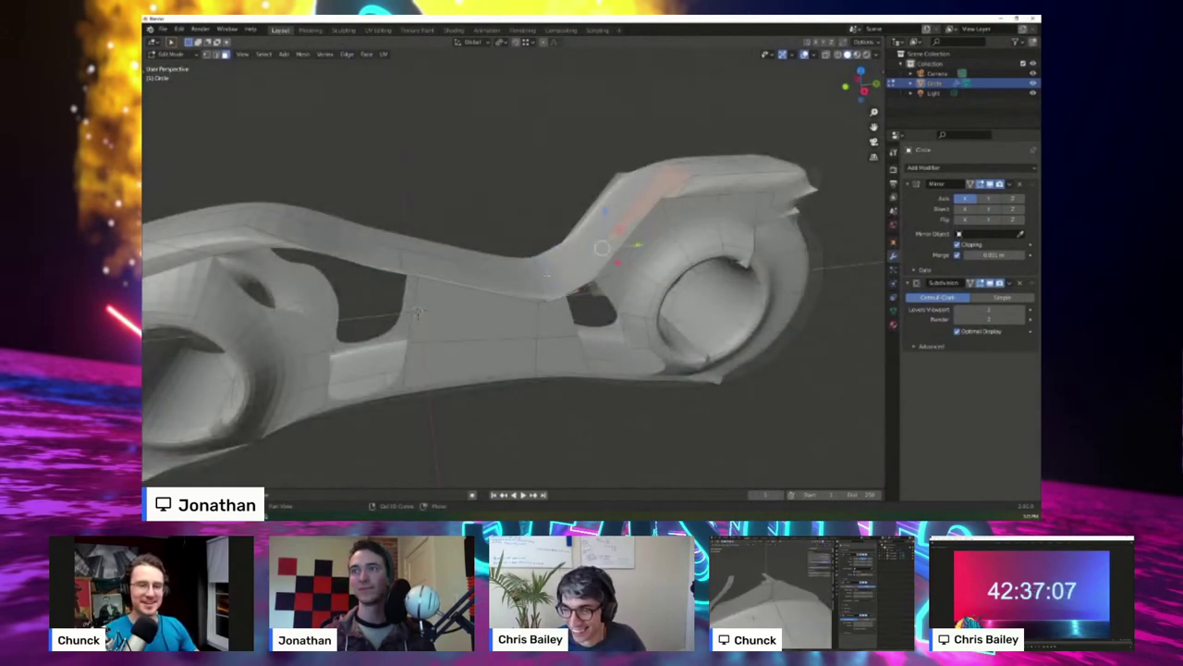
key("KP_3")
key("g")
key("z")
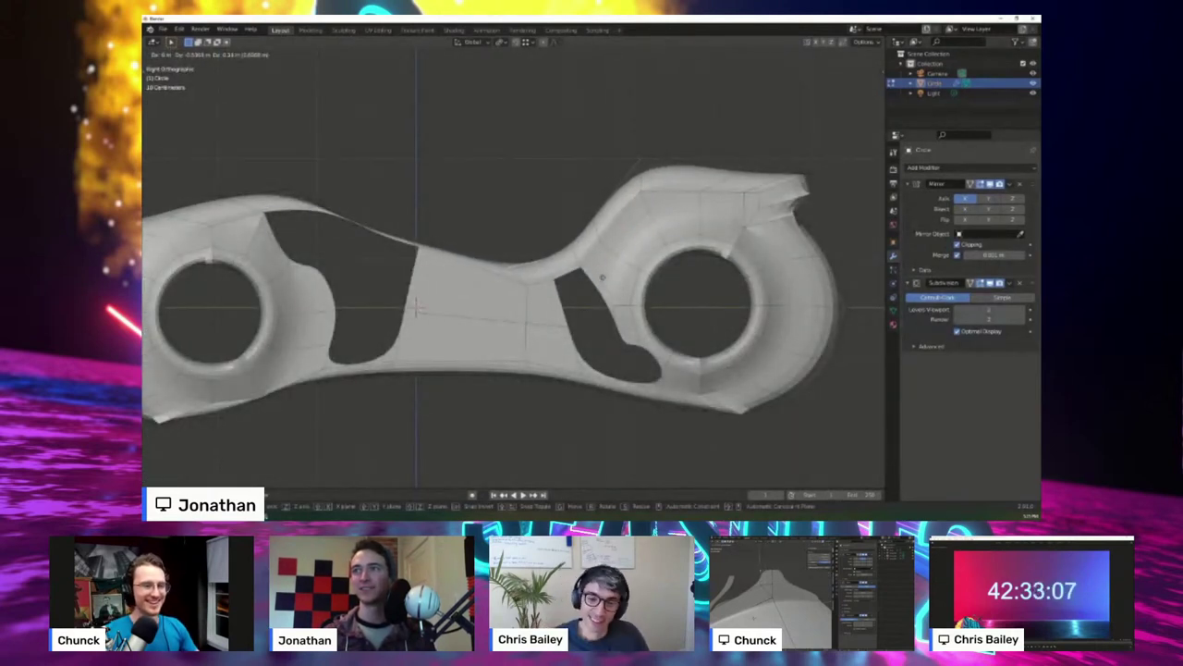
left_click(603, 277)
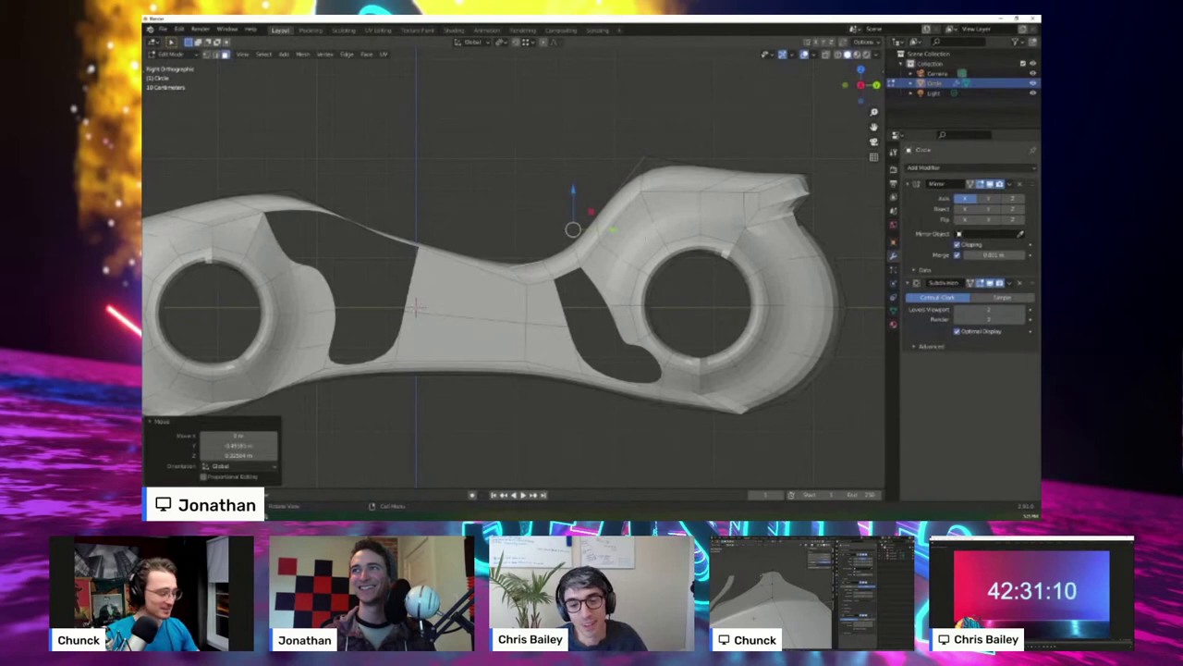
key("g")
left_click(651, 240)
- Try to move two upper band faces above the left-hand gap in the right view
middle_click_drag(651, 239, 797, 310)
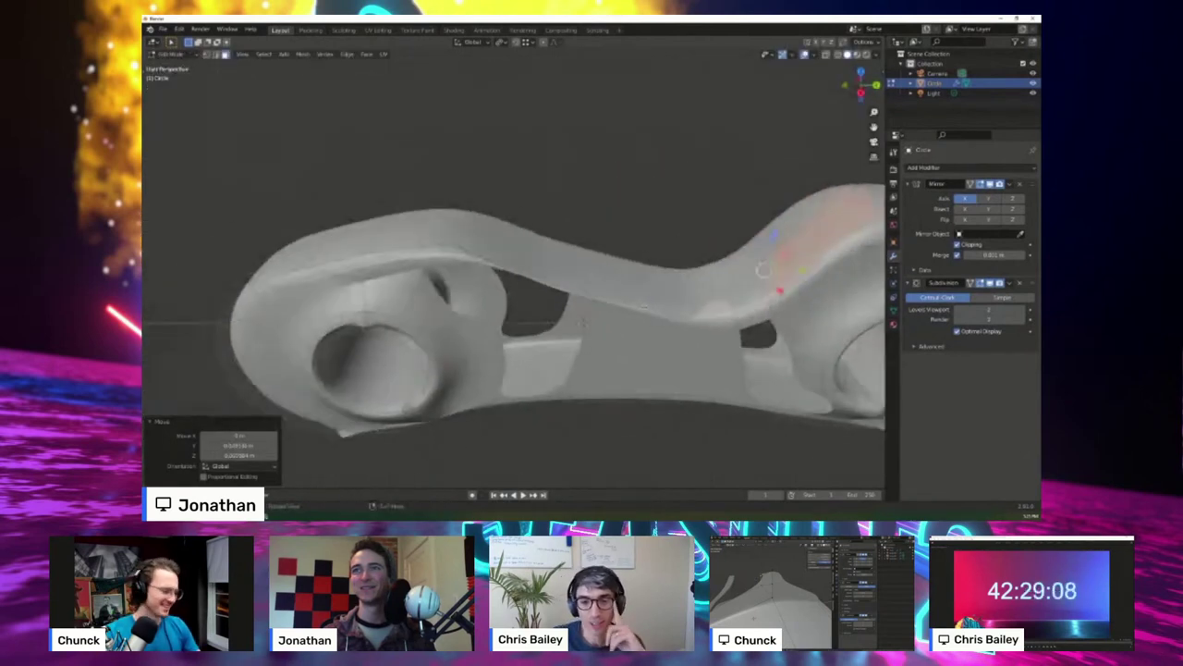
left_click(573, 270)
left_click(478, 245, "shift")
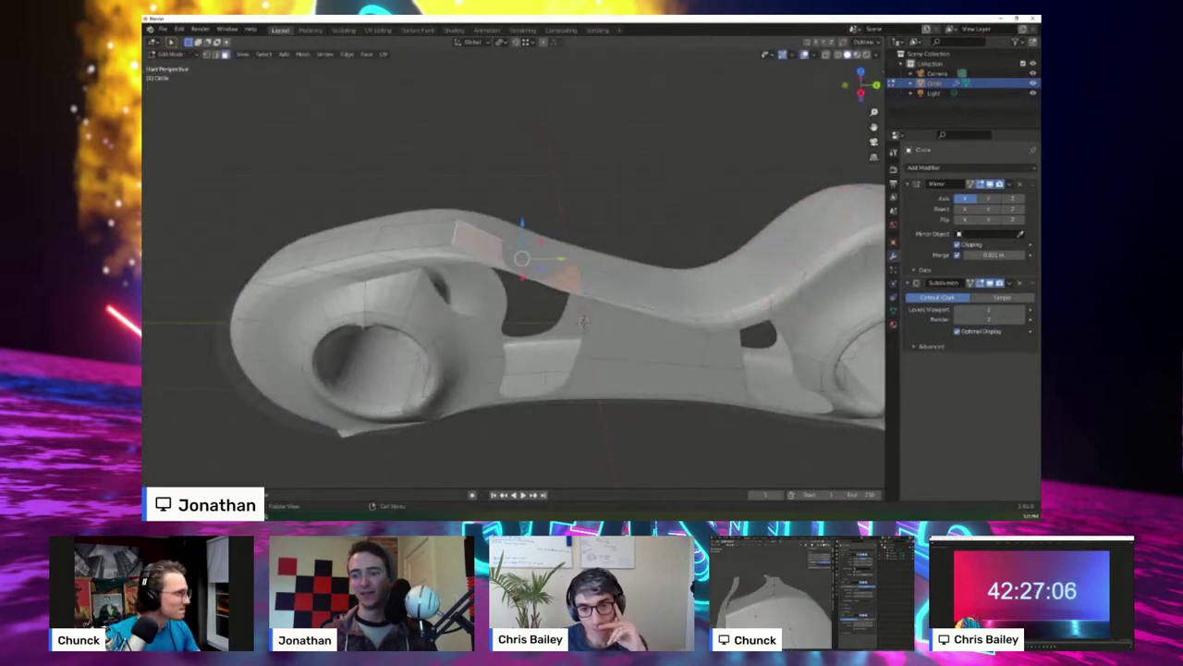
key("KP_3")
key("g")
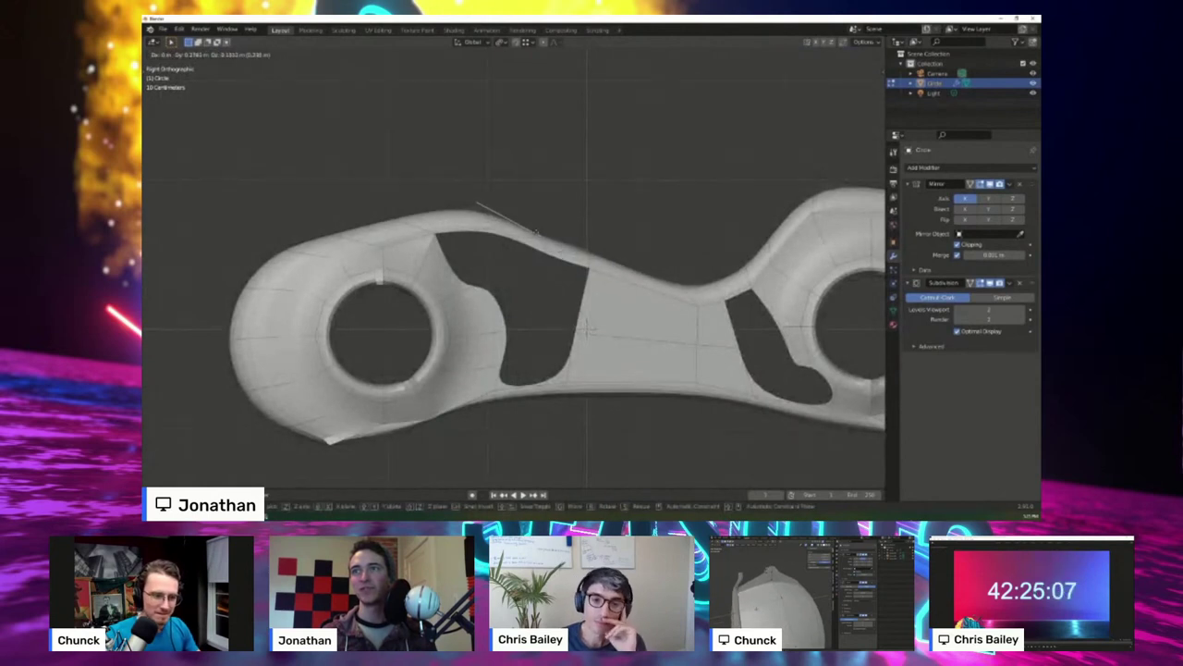
left_click(586, 328)
key("ctrl+z")
key("ctrl+z")
key("ctrl+z")
key("ctrl+z")
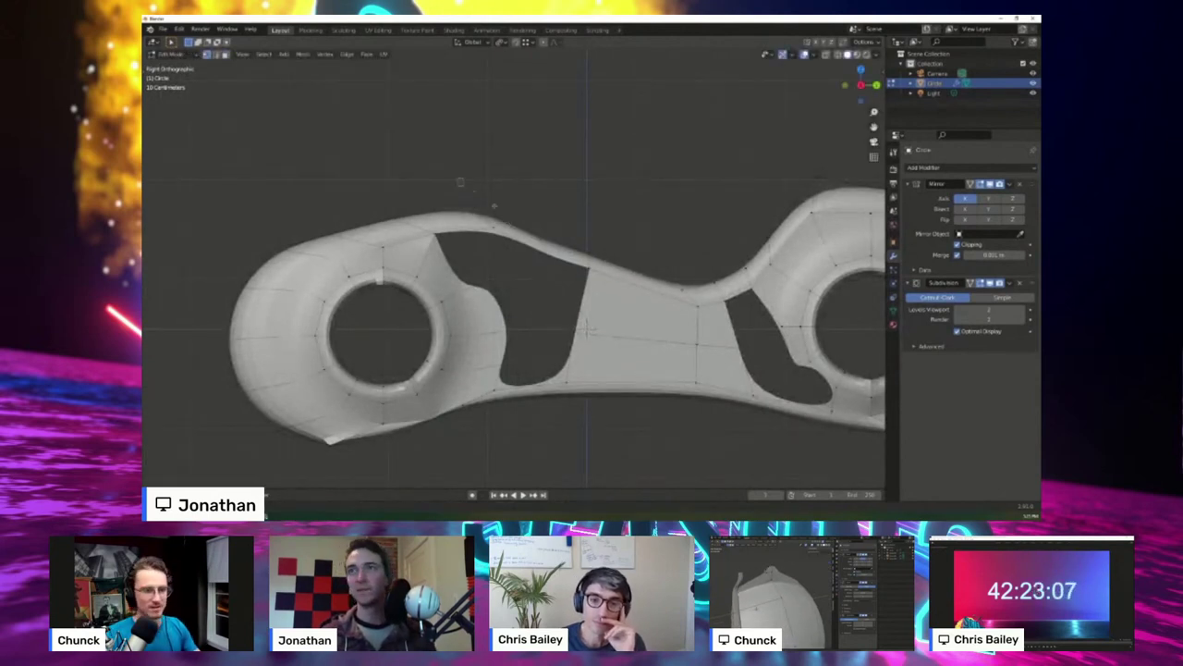
- In wireframe display, box-select the protruding vertices above the left-hand gap and move them onto the body's upper contour
left_click_drag(459, 178, 506, 218)
key("g")
right_click(499, 216)
key("shift+z")
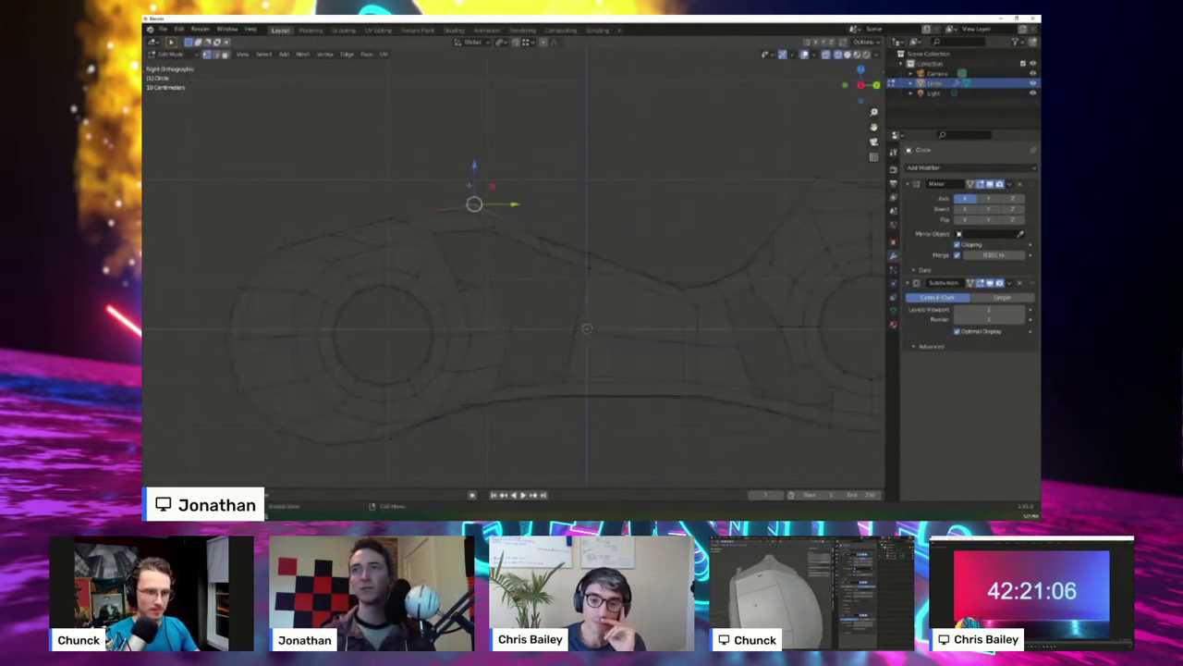
key("b")
left_click_drag(451, 184, 552, 247)
key("g")
left_click(473, 211)
- Move the upper-edge vertices on the slope toward the centre and at the central dip to even out the contour
key("b")
key("g")
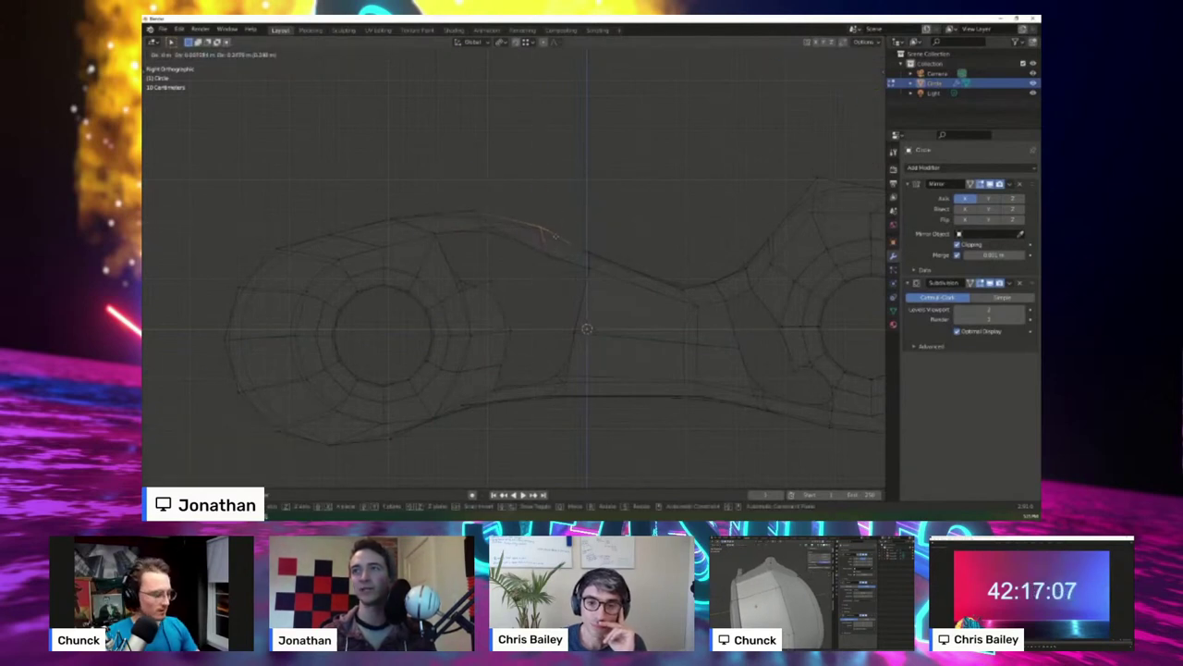
left_click(556, 236)
left_click(597, 232)
middle_click_drag(649, 248, 536, 232, "shift")
scroll(545, 252, "up", 1)
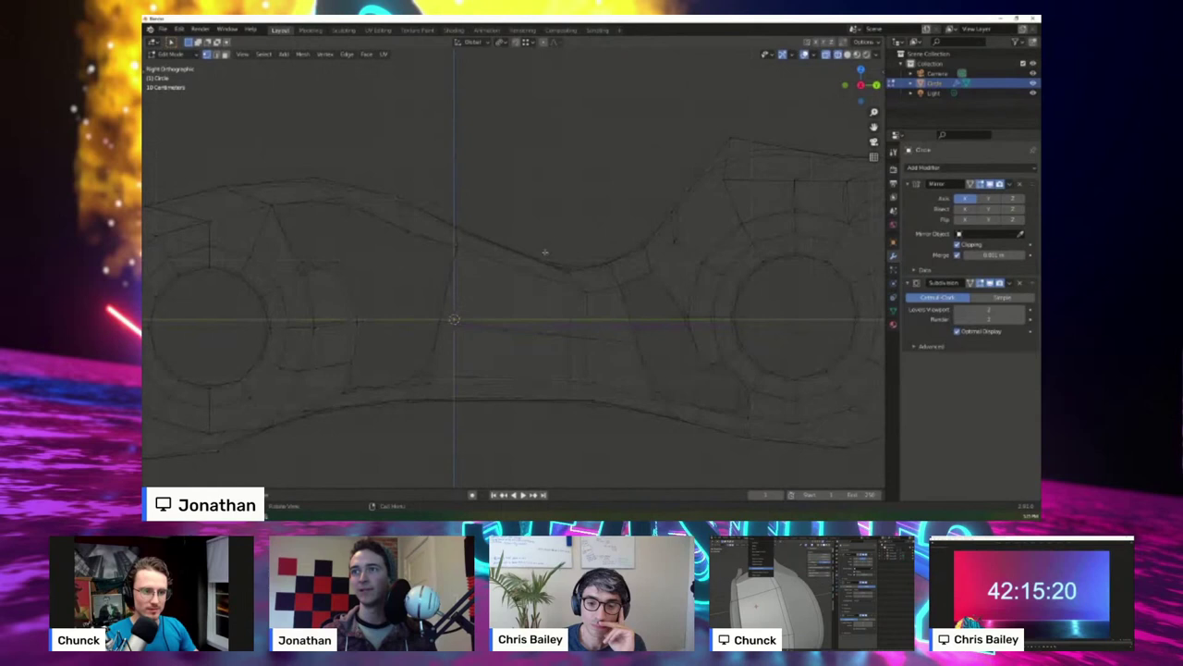
key("g")
left_click(591, 275)
middle_click_drag(479, 262, 562, 247, "shift")
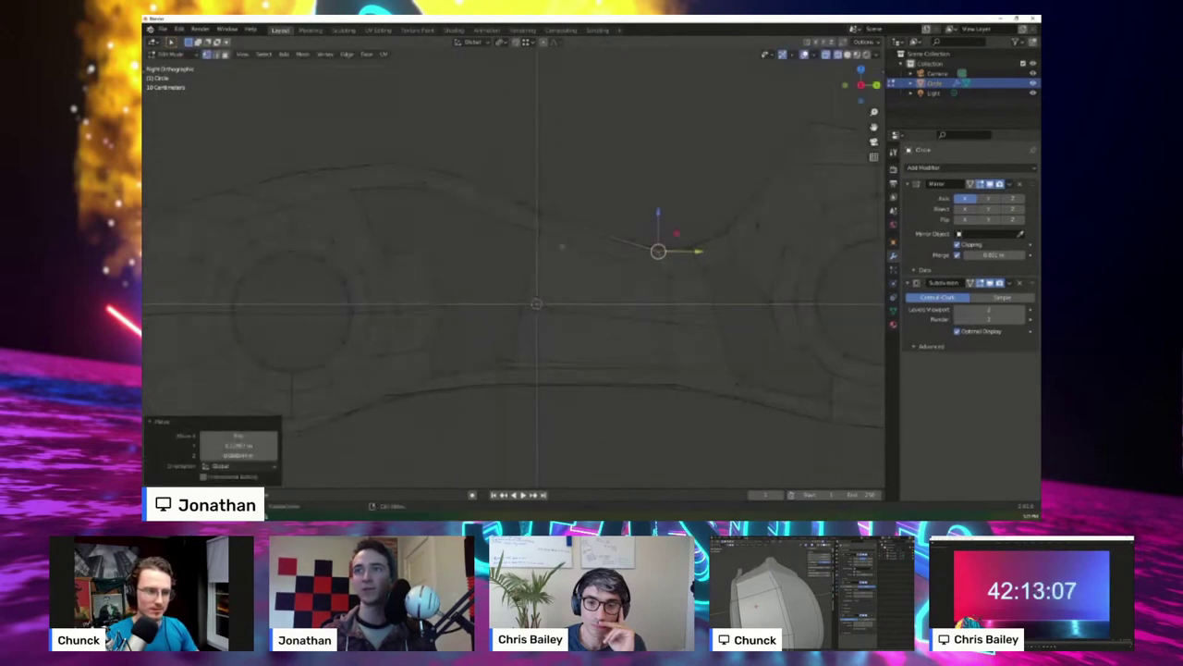
left_click(515, 370)
- Box-select the peak vertices at the upper corner above the right-hand ring and move them down and inward
middle_click_drag(678, 236, 499, 253, "shift")
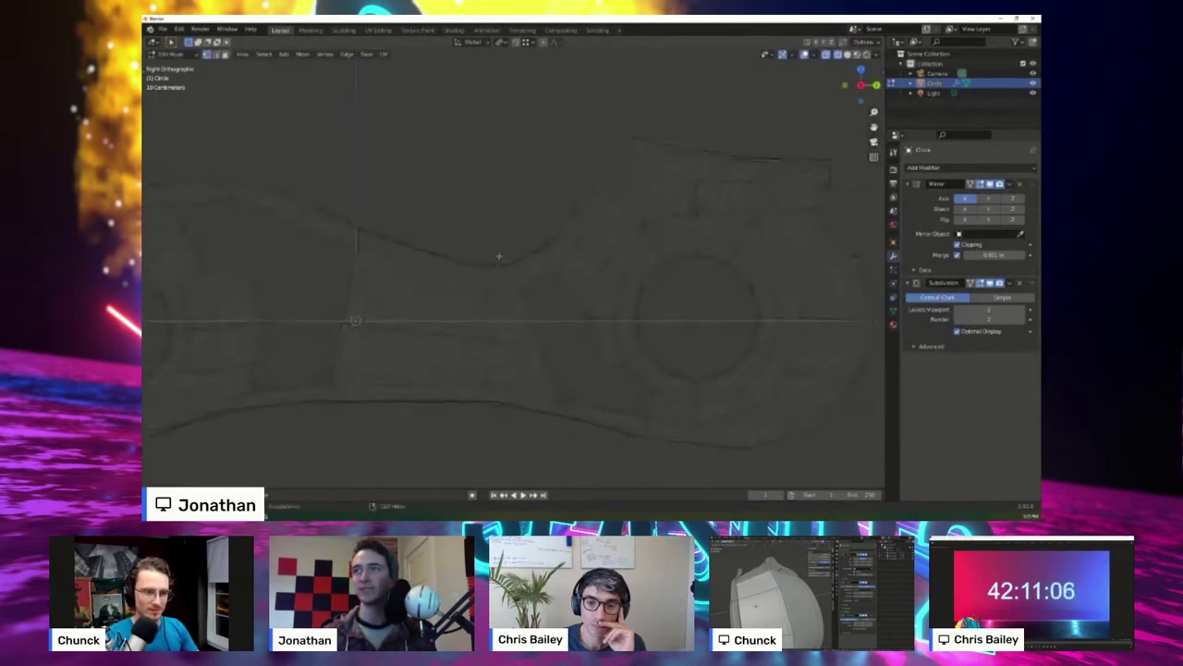
key("b")
left_click_drag(603, 127, 653, 155)
key("g")
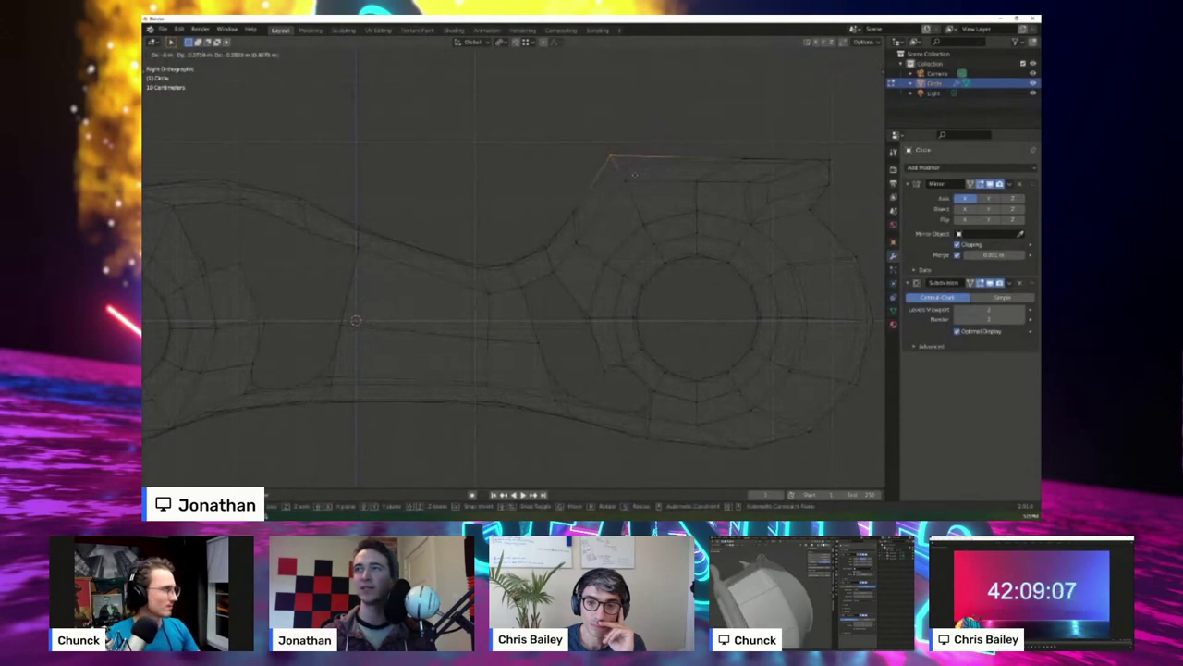
left_click(632, 175)
left_click(628, 181)
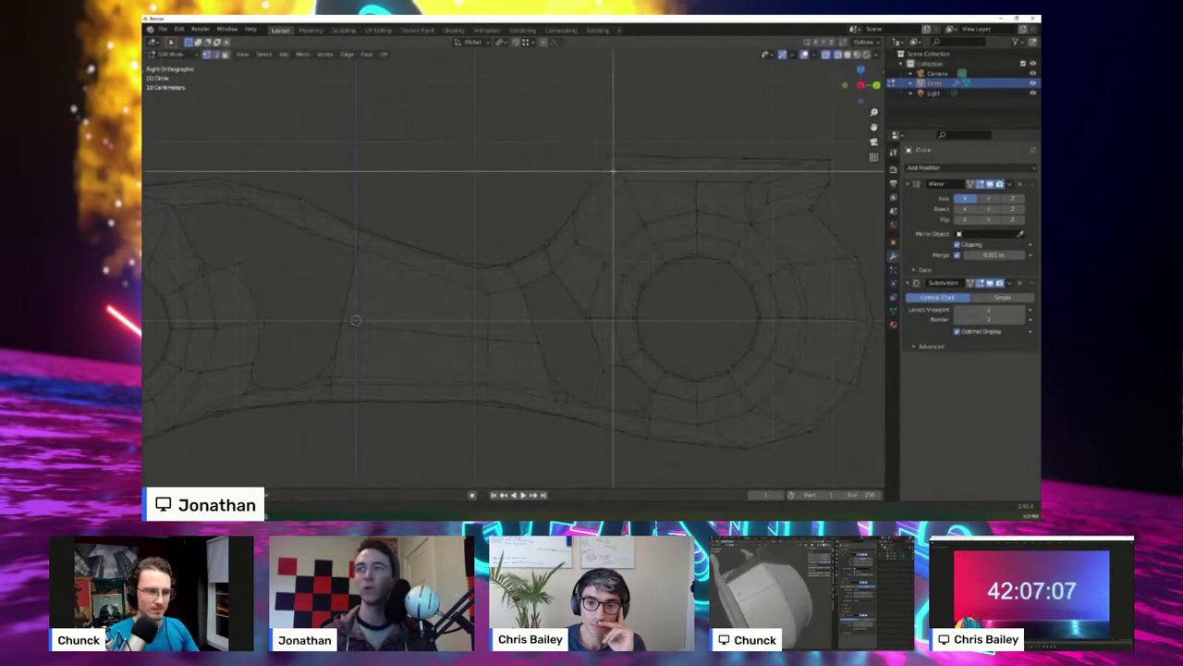
- Fine-tune the inner and outer corner vertices above the right-hand ring so they follow the slope
left_click_drag(612, 170, 643, 204)
key("g")
left_click(640, 202)
left_click_drag(570, 120, 629, 167)
key("g")
left_click(617, 171)
middle_click_drag(493, 240, 524, 205, "shift")
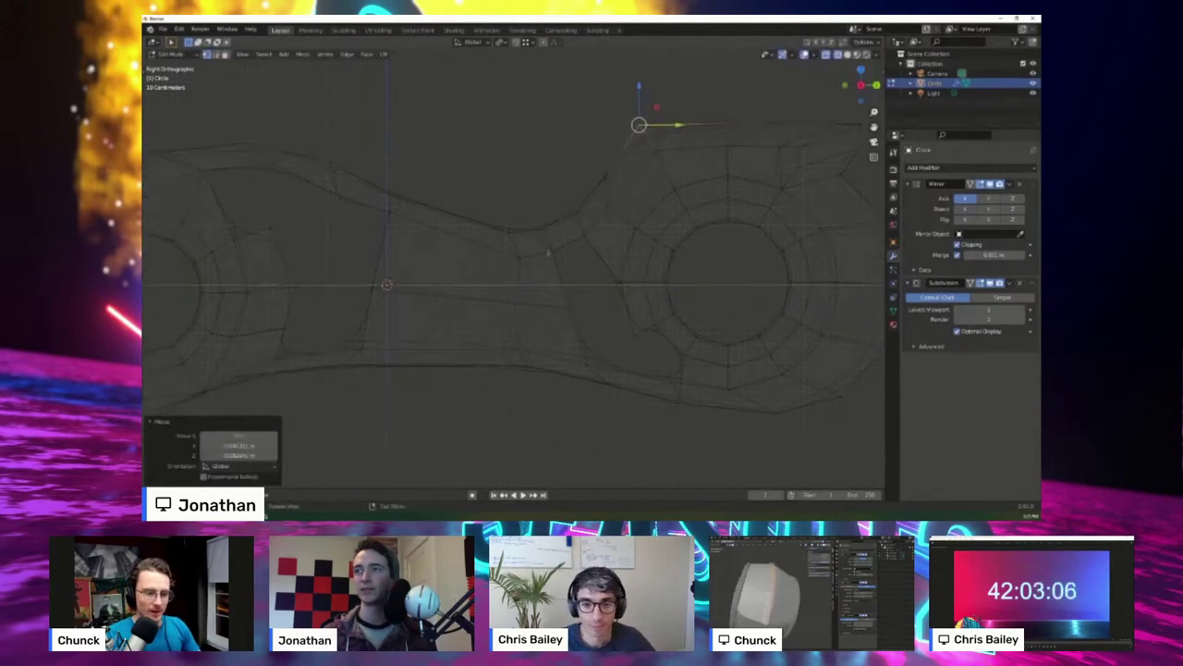
left_click(654, 323)
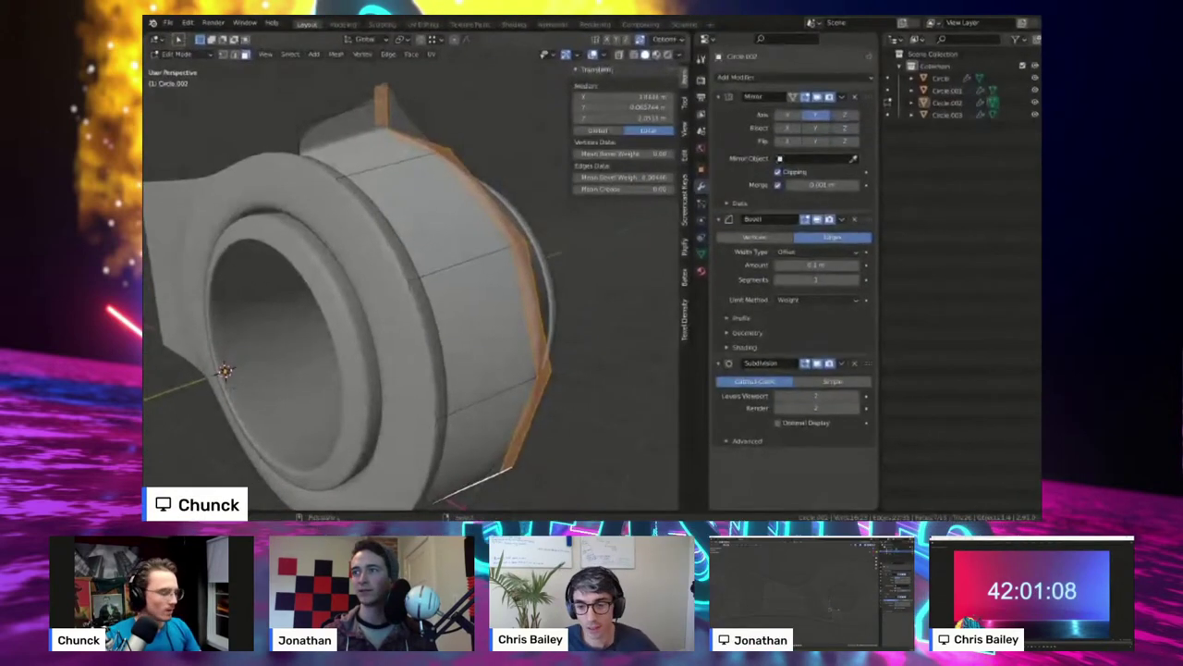
- On the second modeller's model, try to inset the selected narrow face strip running around the curved block
middle_click_drag(257, 468, 262, 416)
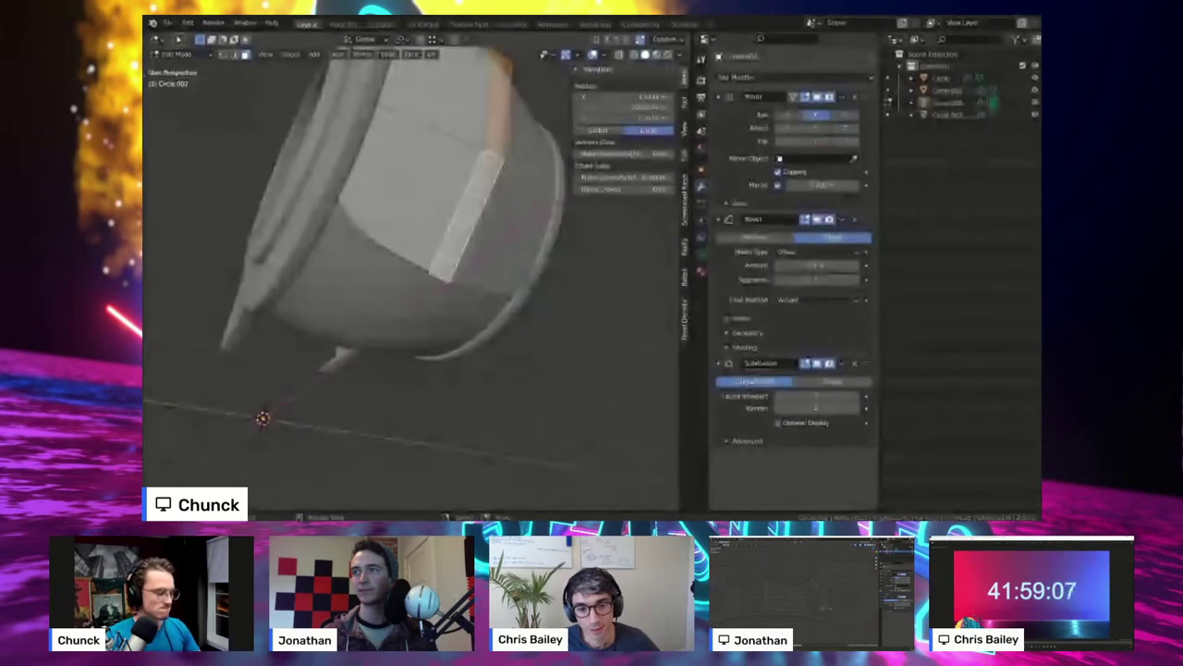
middle_click_drag(407, 231, 393, 333)
scroll(411, 277, "down", 4)
scroll(393, 333, "up", 3)
key("i")
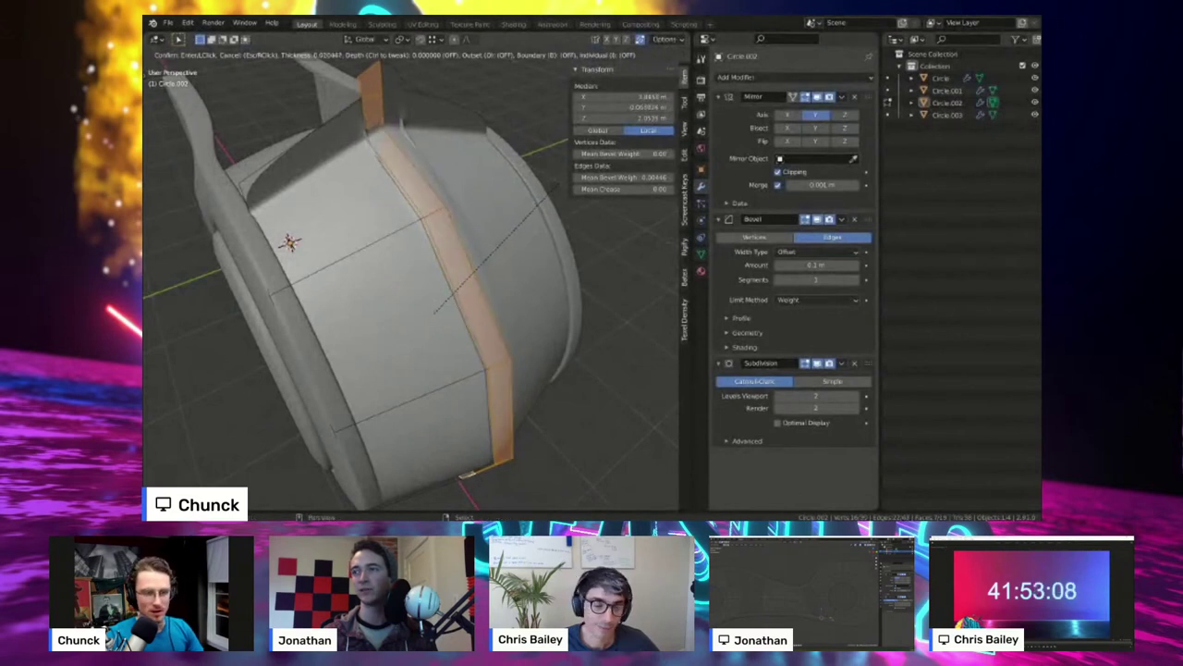
right_click(531, 205)
middle_click_drag(531, 206, 535, 242)
key("alt+a")
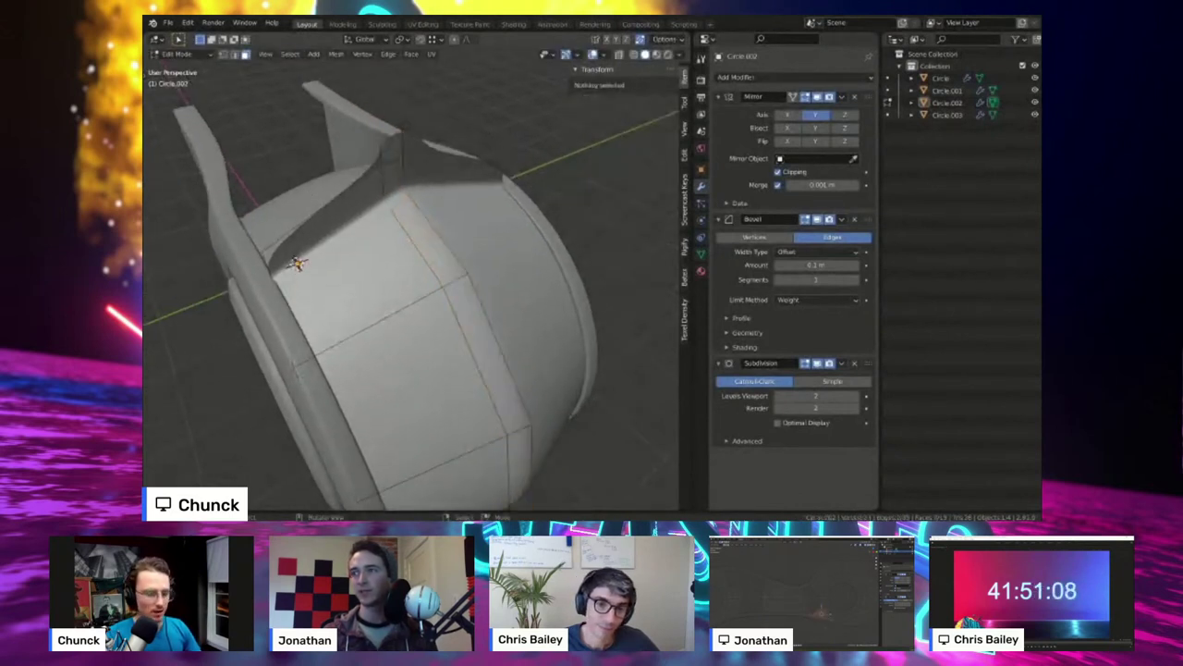
key("2")
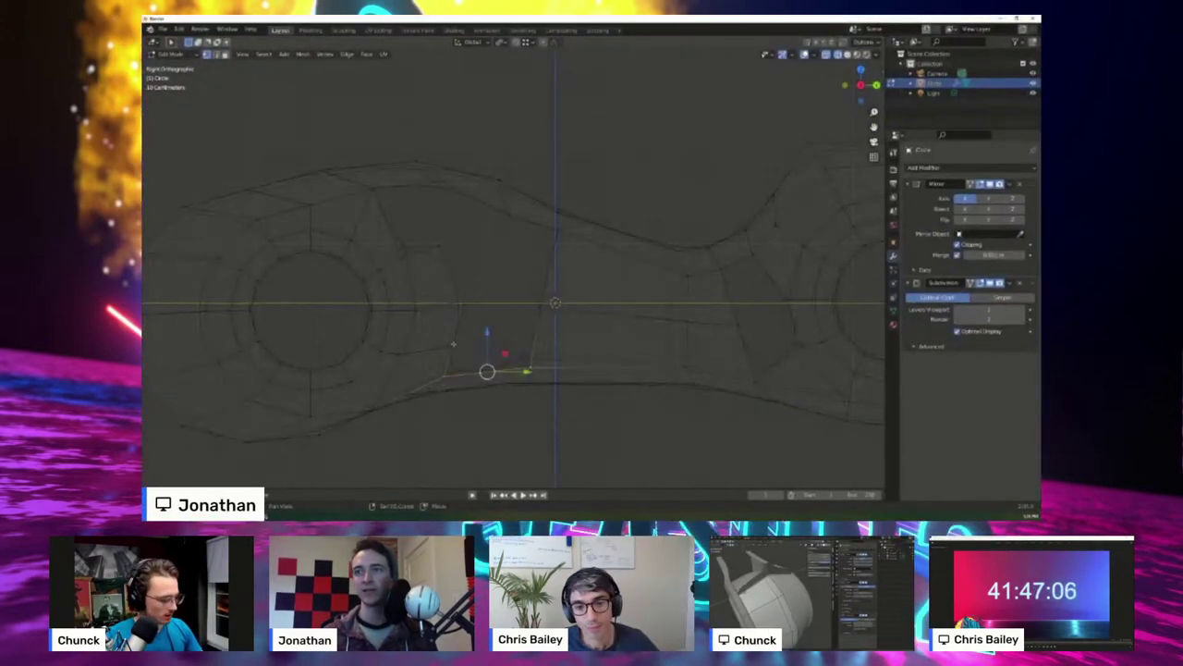
- On the first modeller's body, add one lengthwise loop cut in each of the central side panel's lower and upper halves
middle_click_drag(619, 343, 536, 332, "shift")
key("ctrl+r")
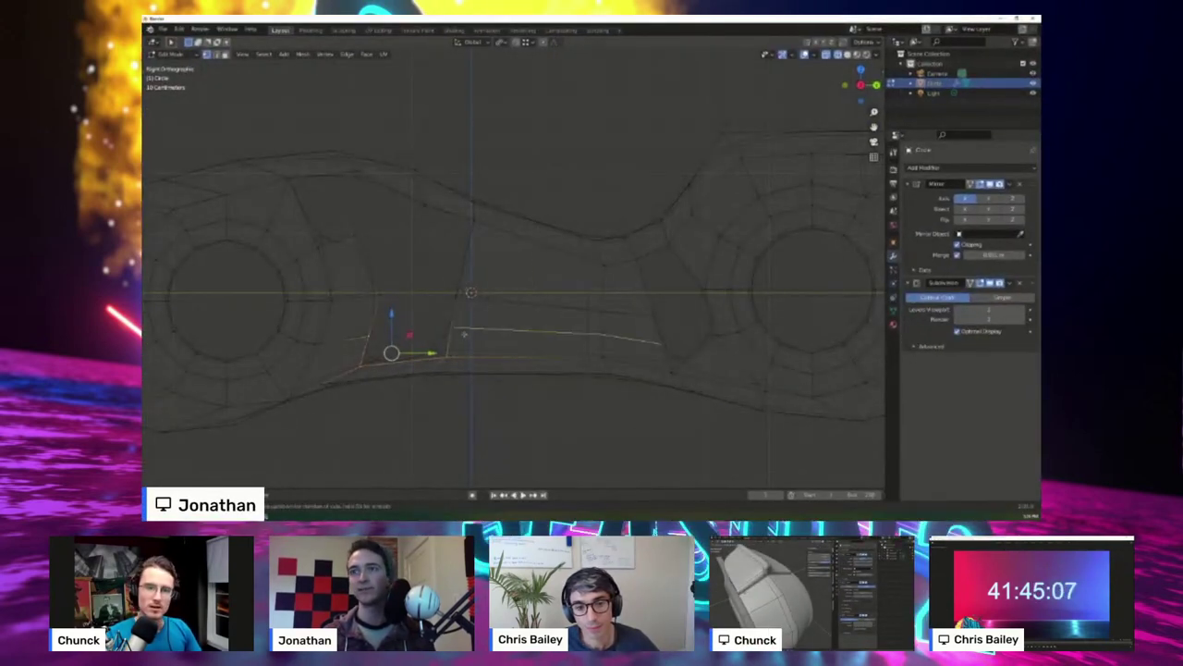
left_click(465, 334)
right_click(465, 334)
left_click(464, 262)
right_click(464, 261)
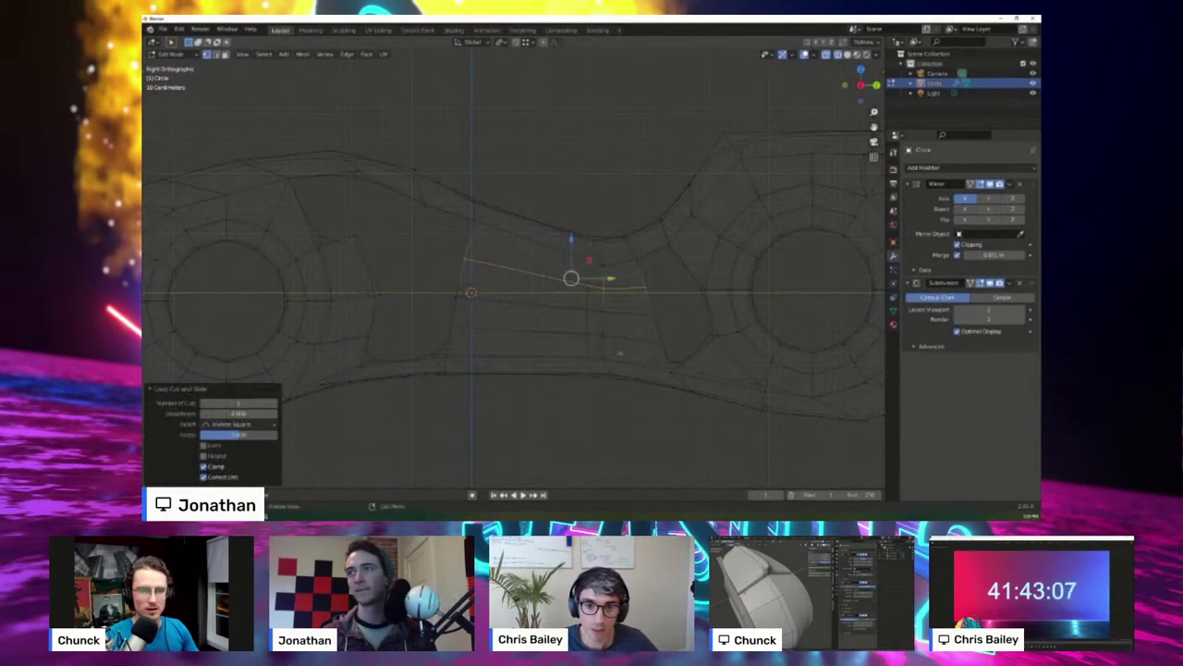
- Delete the triangular face at the lower inner side of the right-hand ring
middle_click_drag(705, 365, 622, 354, "shift")
scroll(622, 354, "up", 1)
key("3")
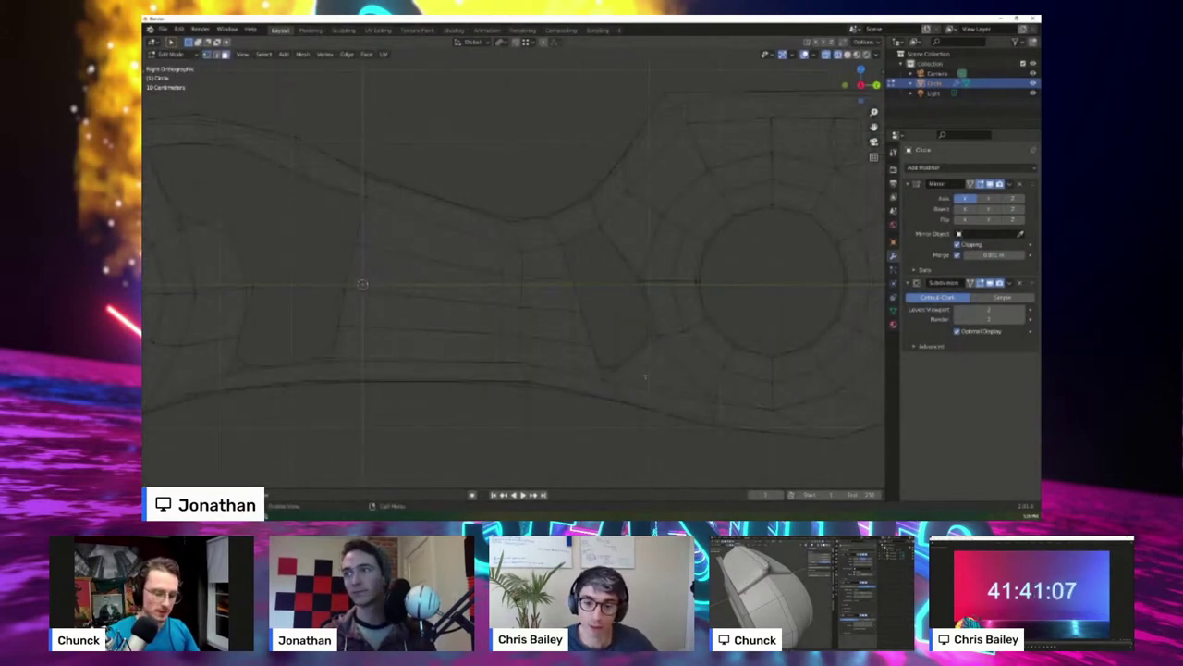
left_click(649, 372)
key("x")
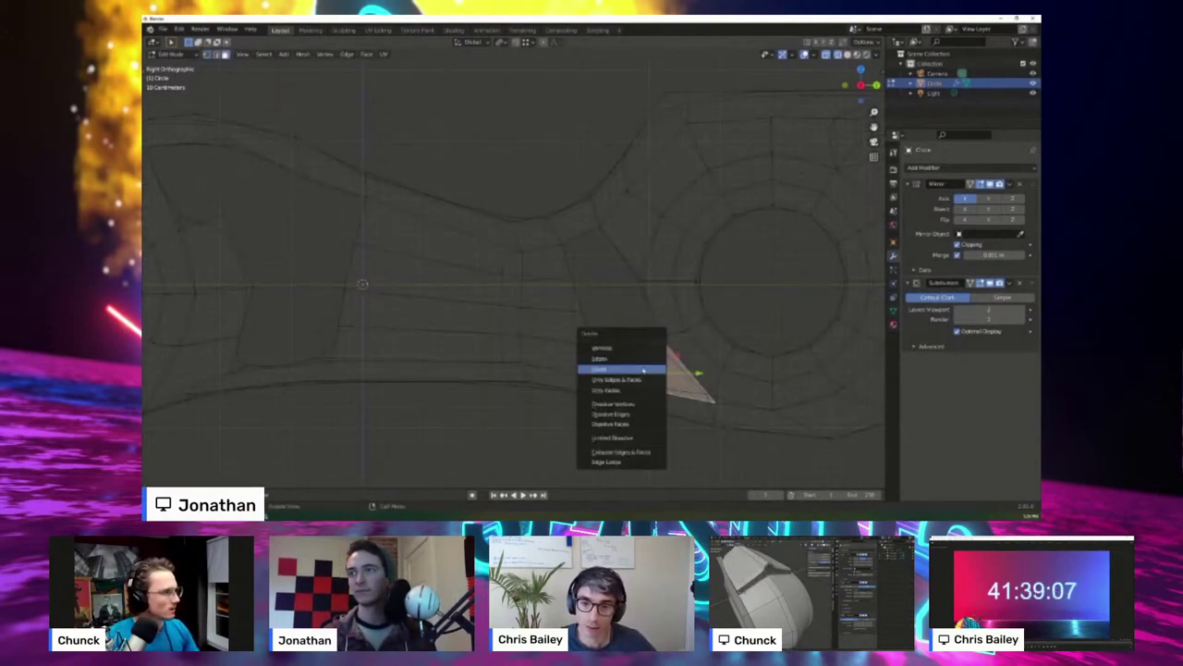
left_click(644, 369)
middle_click_drag(641, 343, 656, 354, "shift")
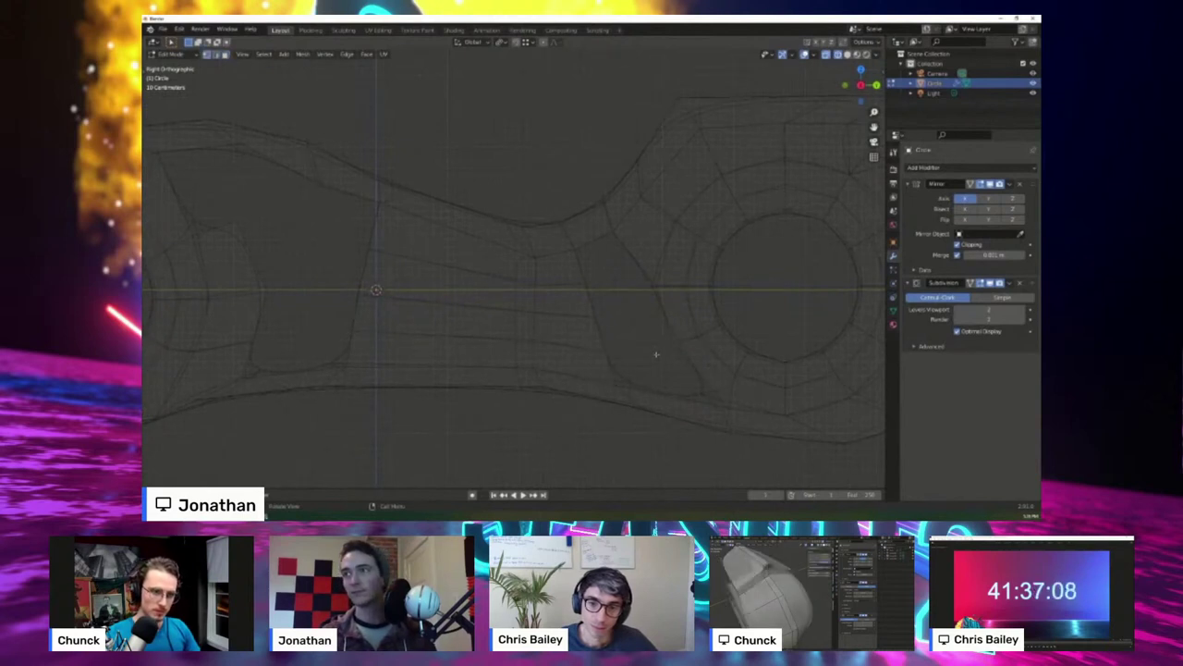
- Fill a four-sided face across the upper end of the gap between the central panel and the right-hand ring
left_click(653, 289)
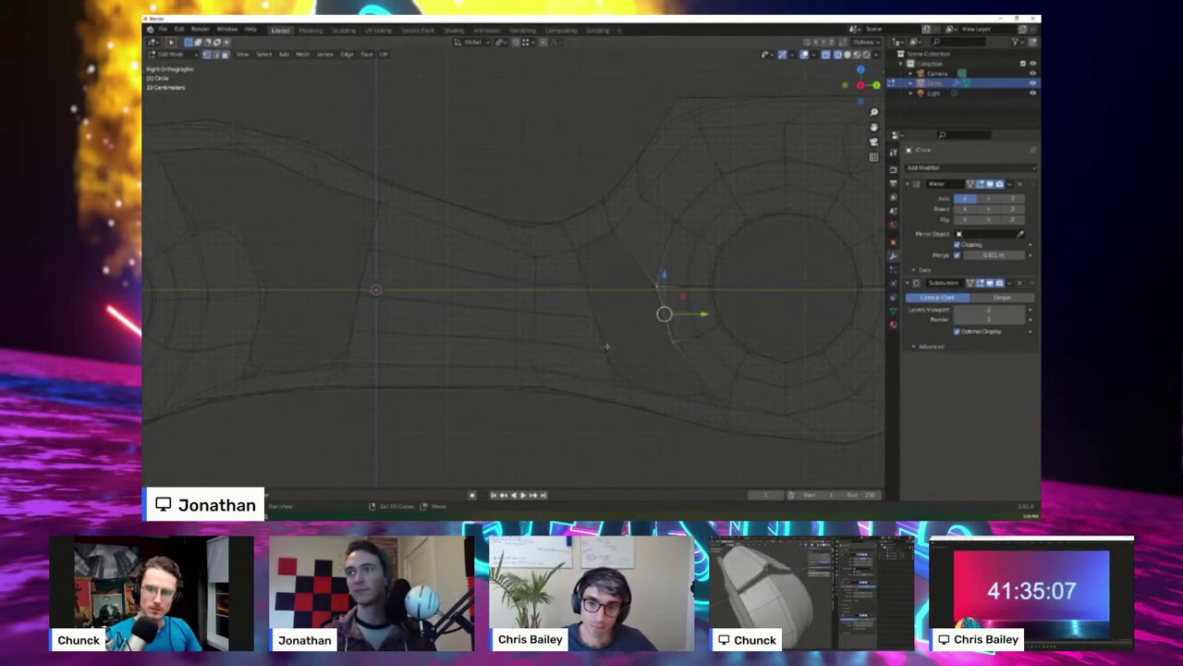
left_click(585, 281)
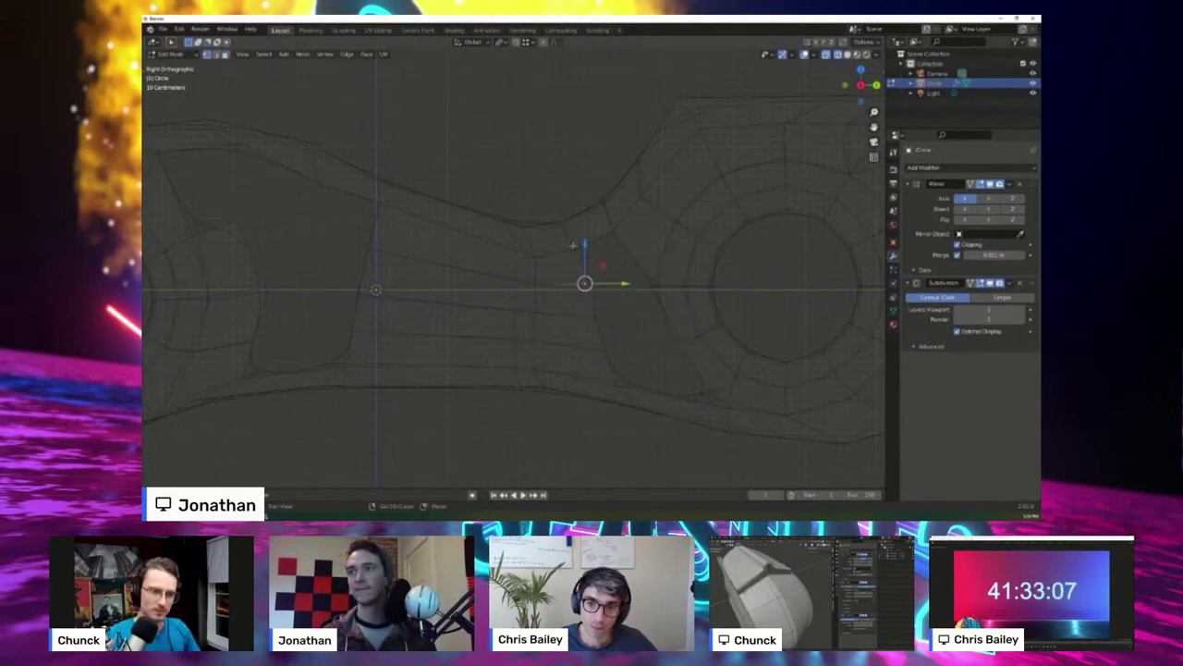
left_click(574, 248, "shift")
left_click(612, 234, "shift")
key("f")
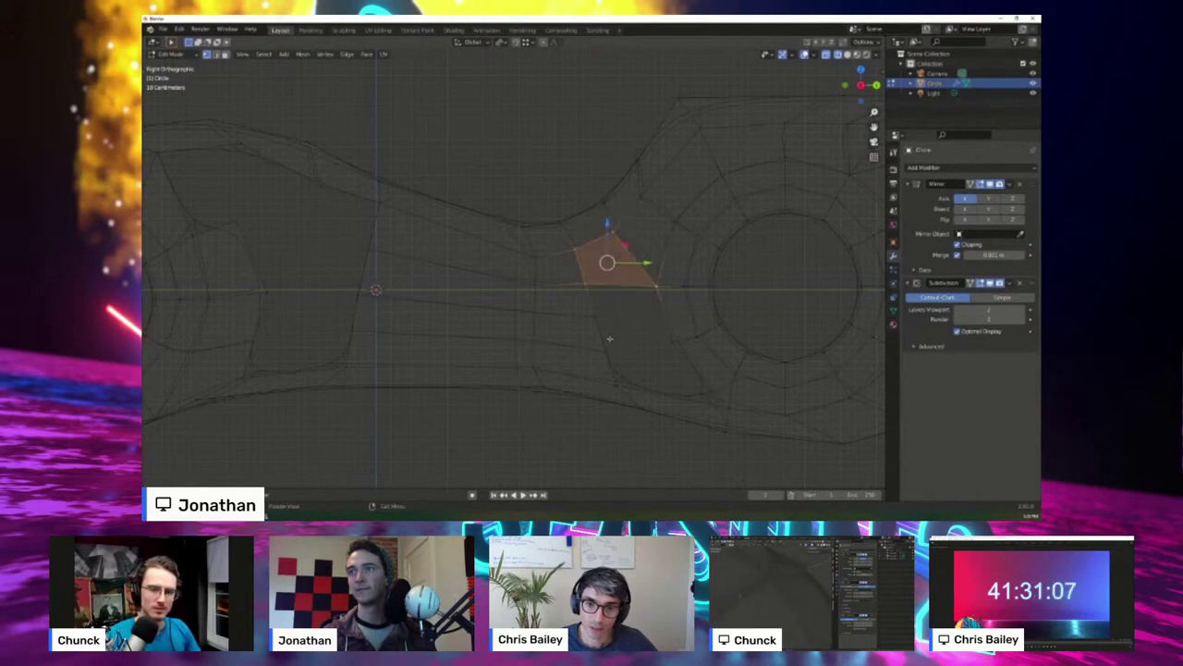
- Continue bridging the gap beside the right-hand ring downward, filling faces between the panel's edge and the ring's edge
left_click(590, 288)
left_click(648, 348)
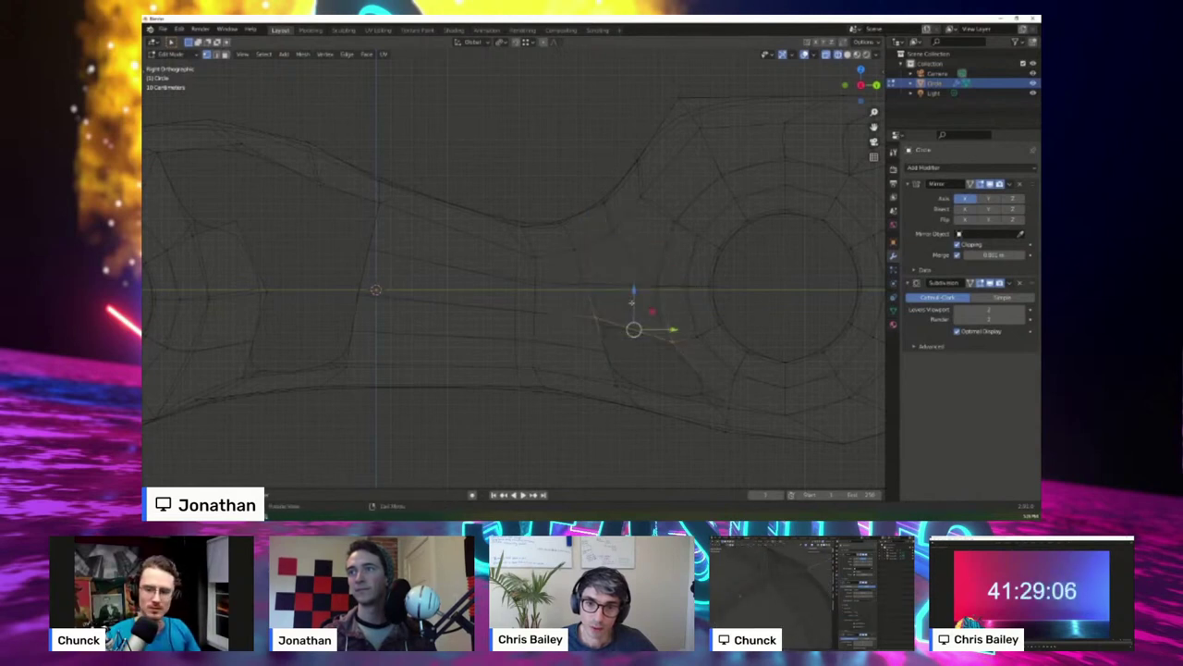
left_click(700, 381)
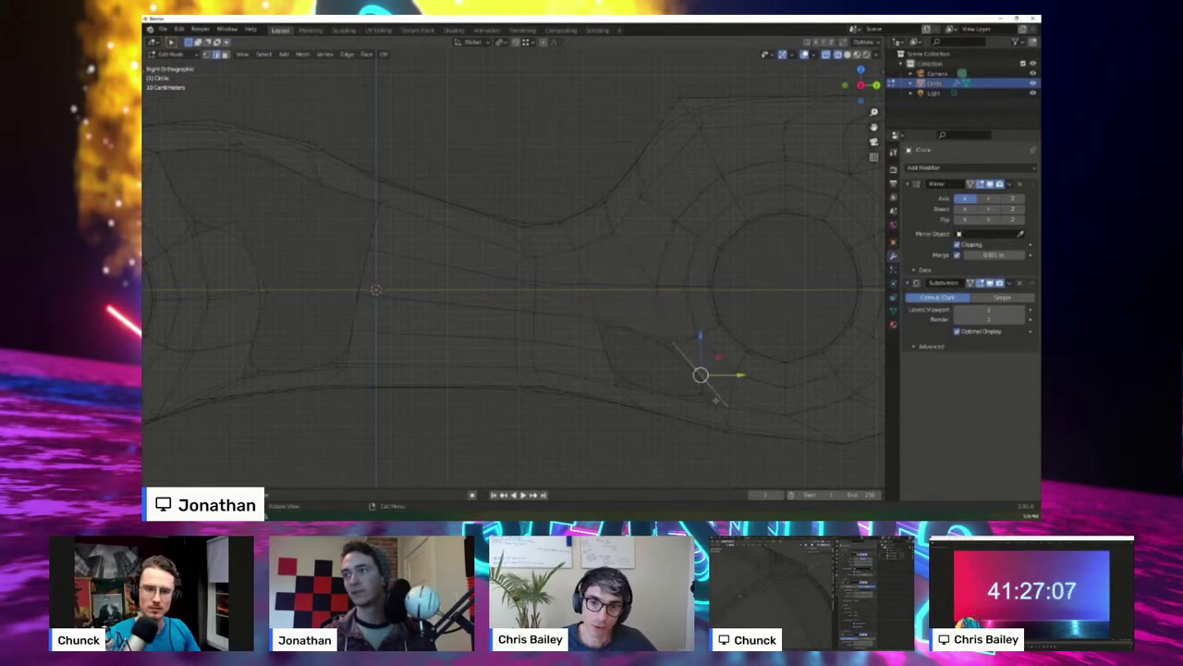
left_click(658, 392, "shift")
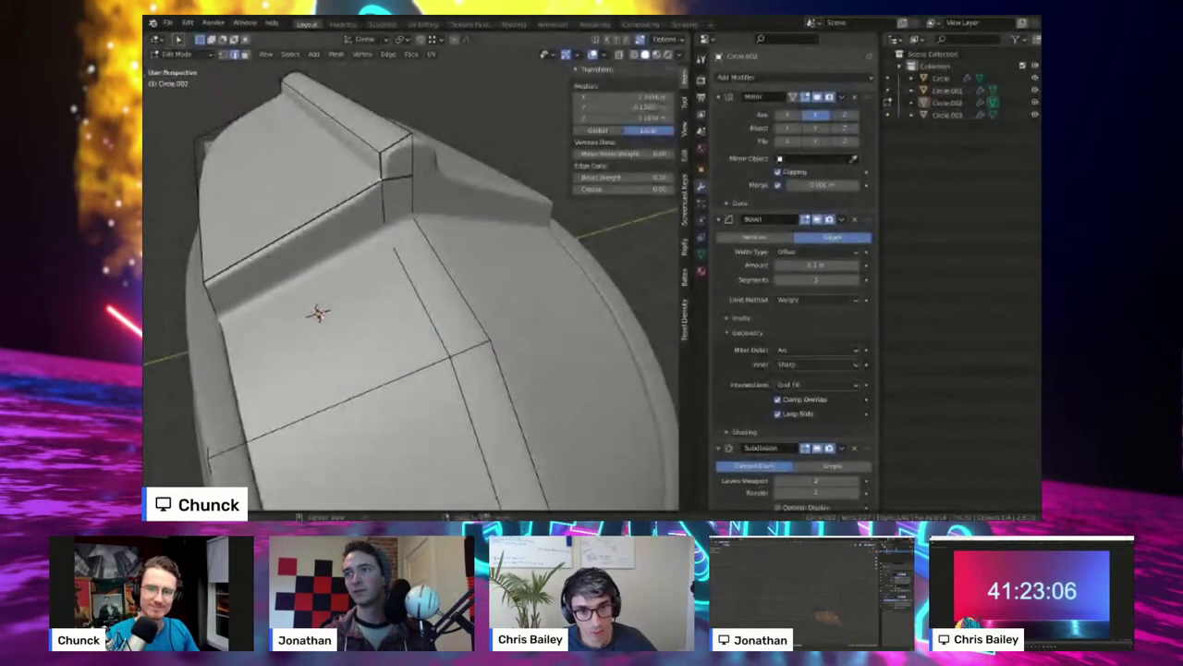
- On the second modeller's curved block, select the edge loop along the upper ridge and set its mean bevel weight to 0.1
key("alt+a")
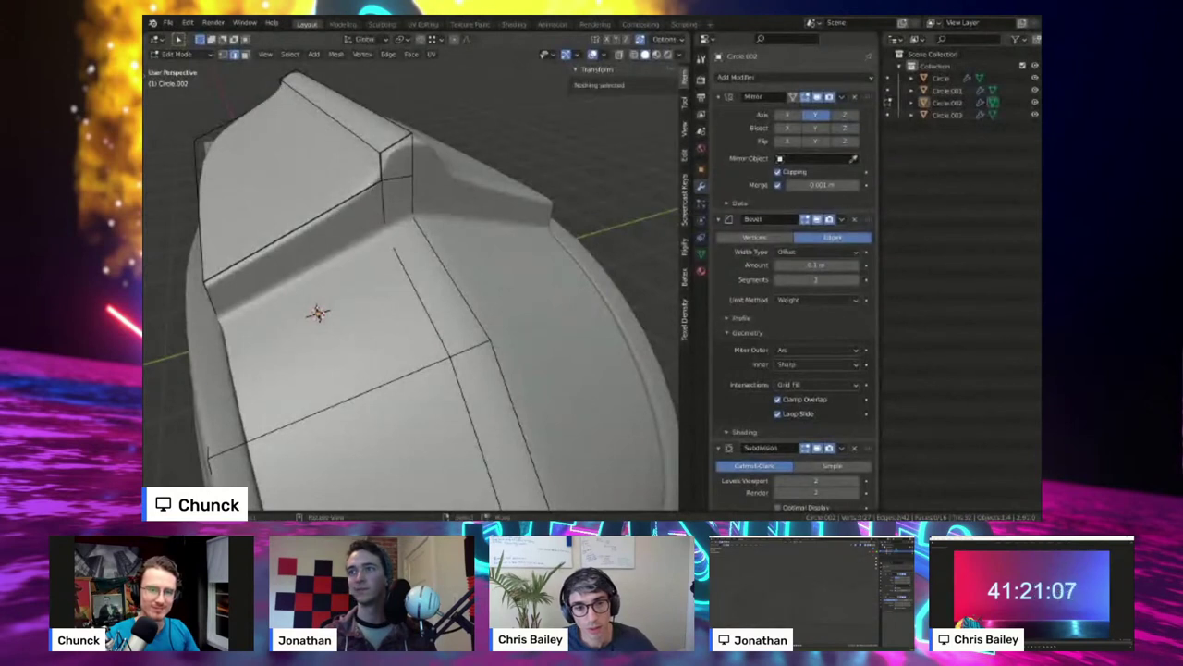
key("alt+z")
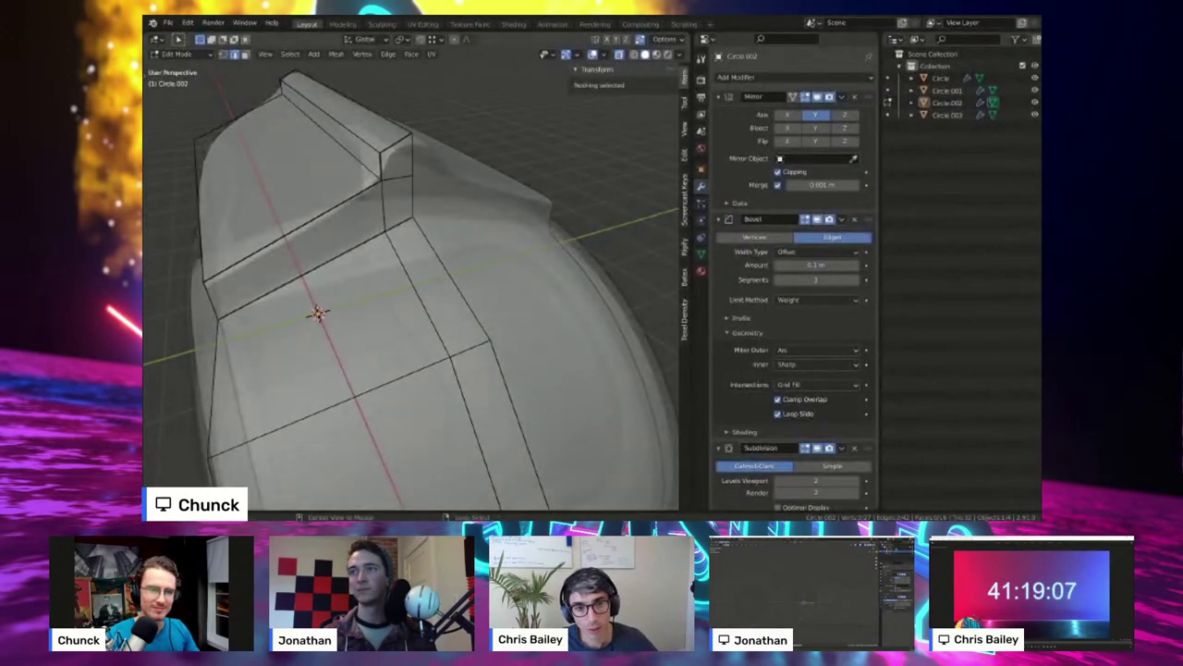
right_click(333, 137, "alt")
key("alt+z")
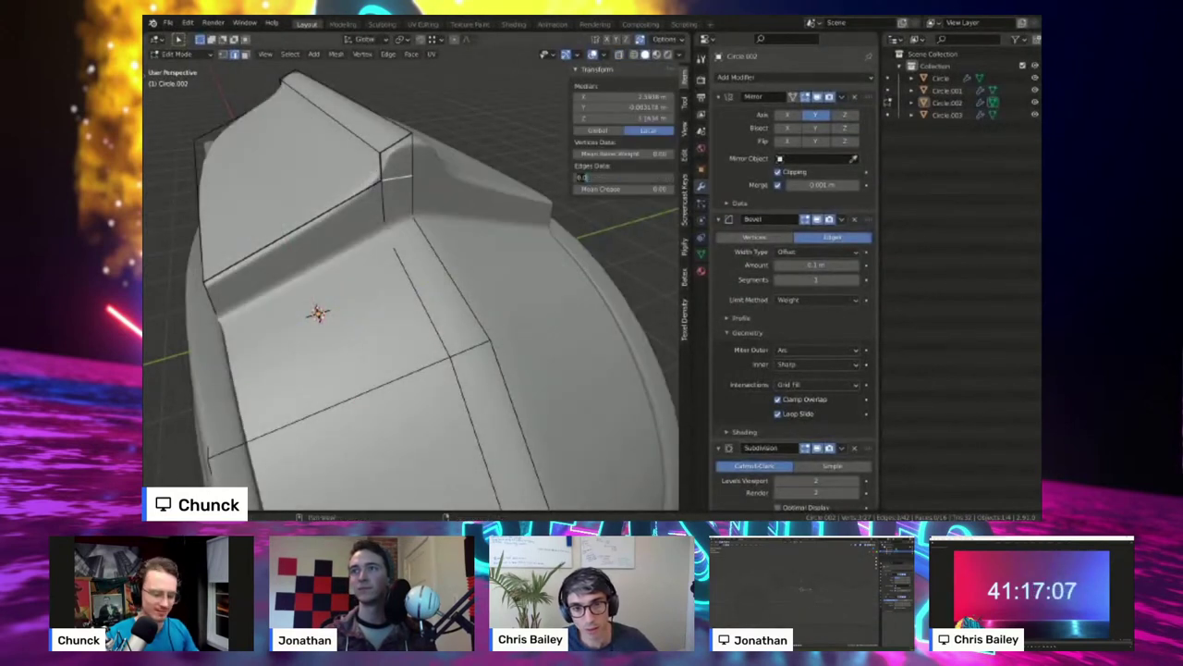
type(".1")
key("Return")
mouse_move(481, 203)
middle_mouse_down()
mouse_move(504, 209)
mouse_move(512, 188)
mouse_move(605, 159)
mouse_move(518, 199)
mouse_move(529, 214)
mouse_move(481, 231)
mouse_move(444, 268)
middle_mouse_up()
key("Tab")
scroll(412, 287, "up", 2)
key("shift+z")
key("shift+z")
scroll(412, 287, "down", 3)
- Select the narrow face strip running from the ridge end down around the side of the curved block
key("Tab")
key("3")
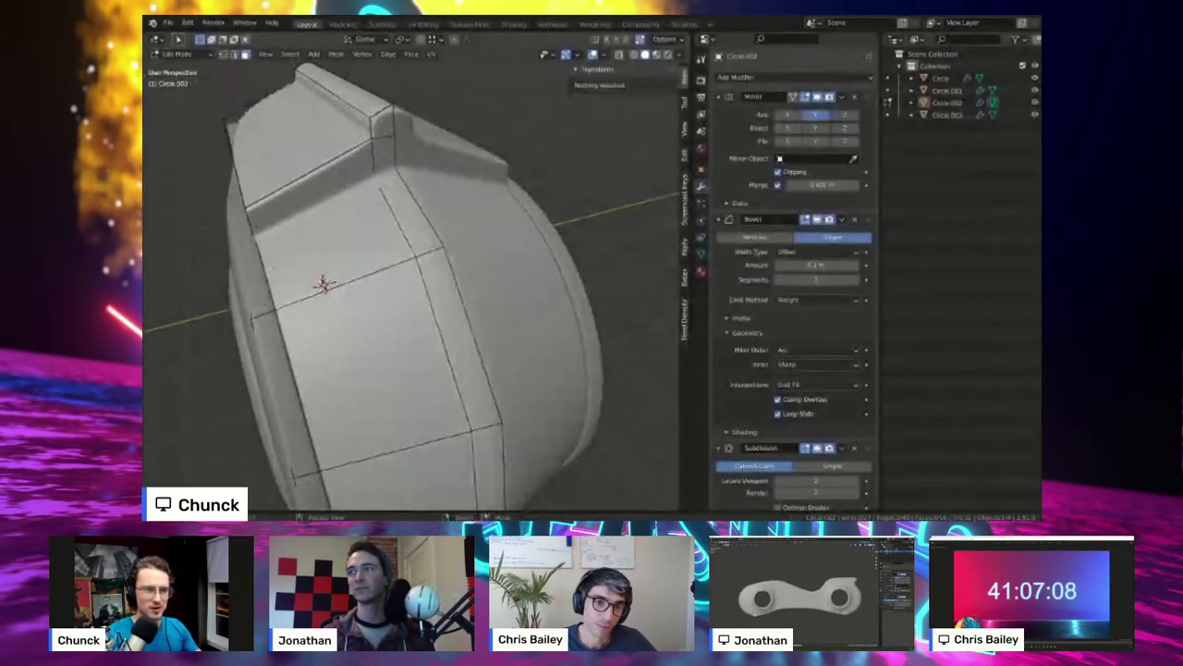
left_click(383, 126)
scroll(383, 126, "down", 2)
middle_click_drag(393, 190, 386, 127)
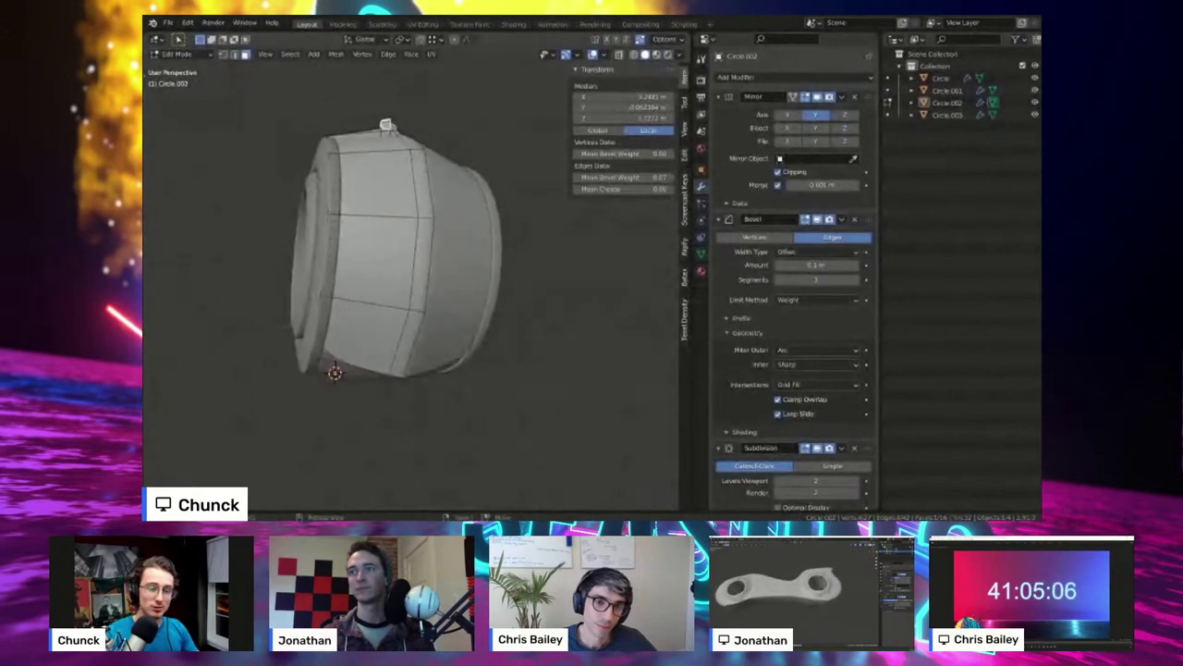
left_click(408, 344, "ctrl")
middle_click_drag(407, 344, 375, 398)
scroll(379, 403, "up", 2)
middle_click_drag(406, 316, 412, 323)
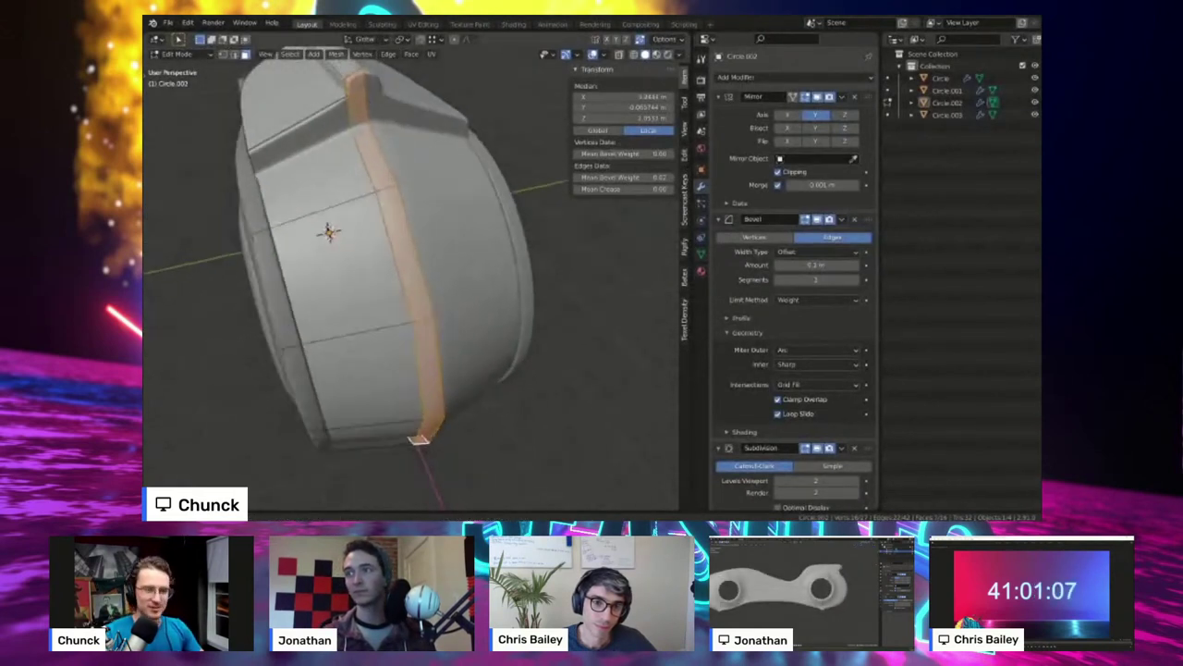
key("i")
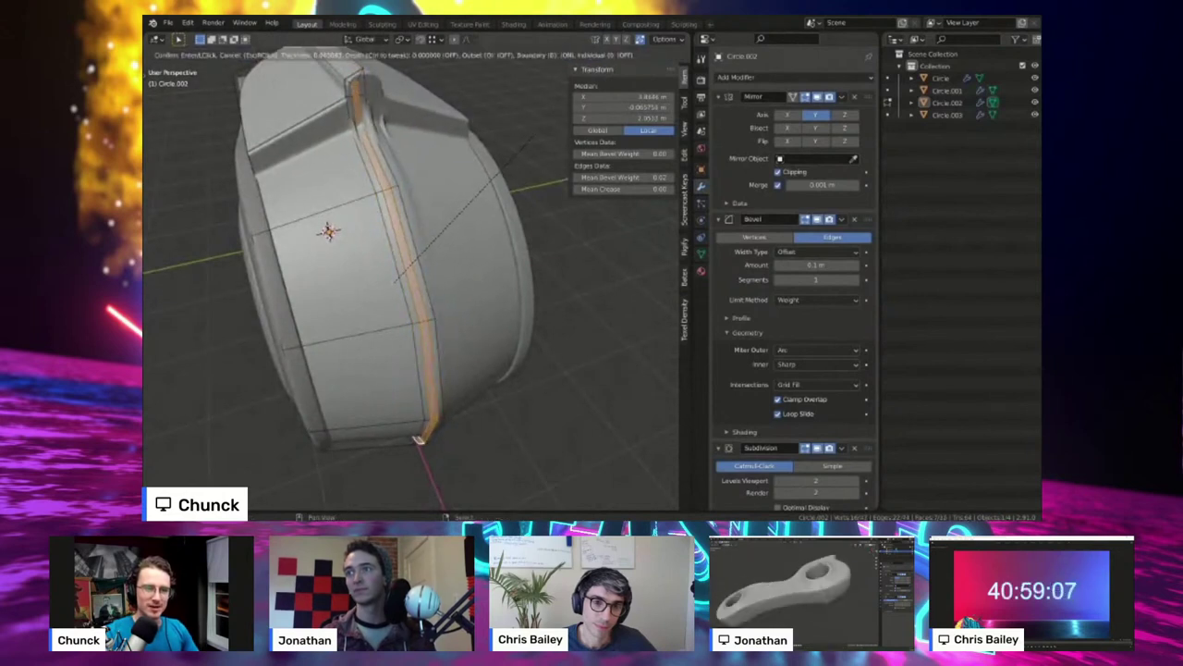
left_click(468, 202)
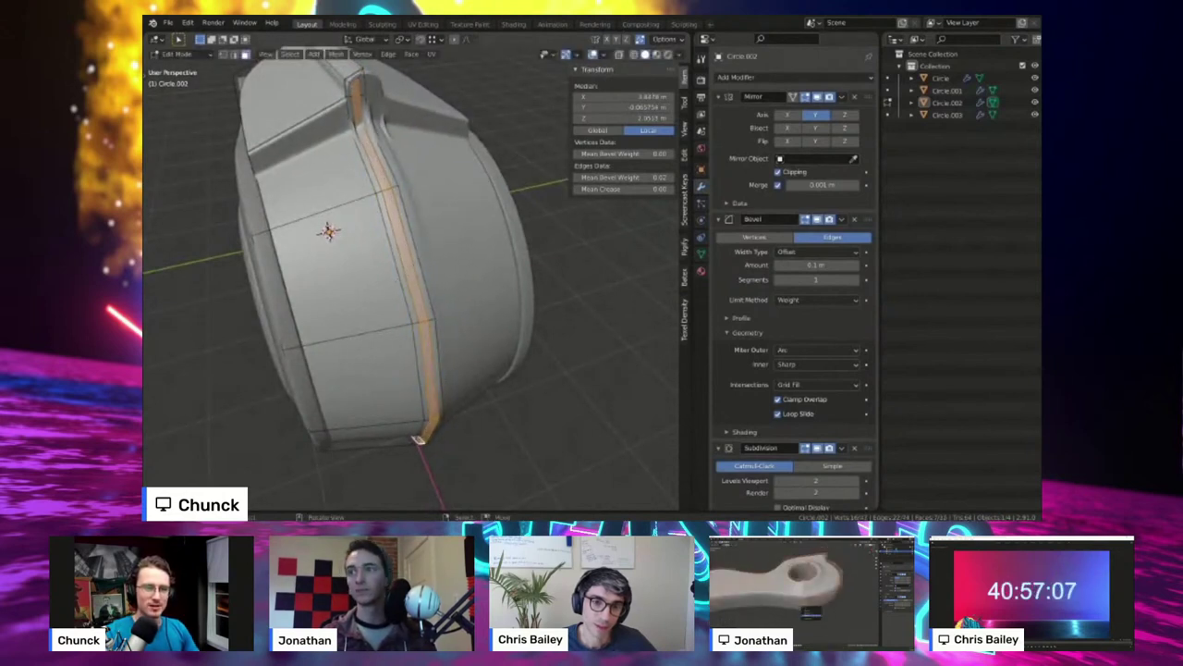
key("ctrl+z")
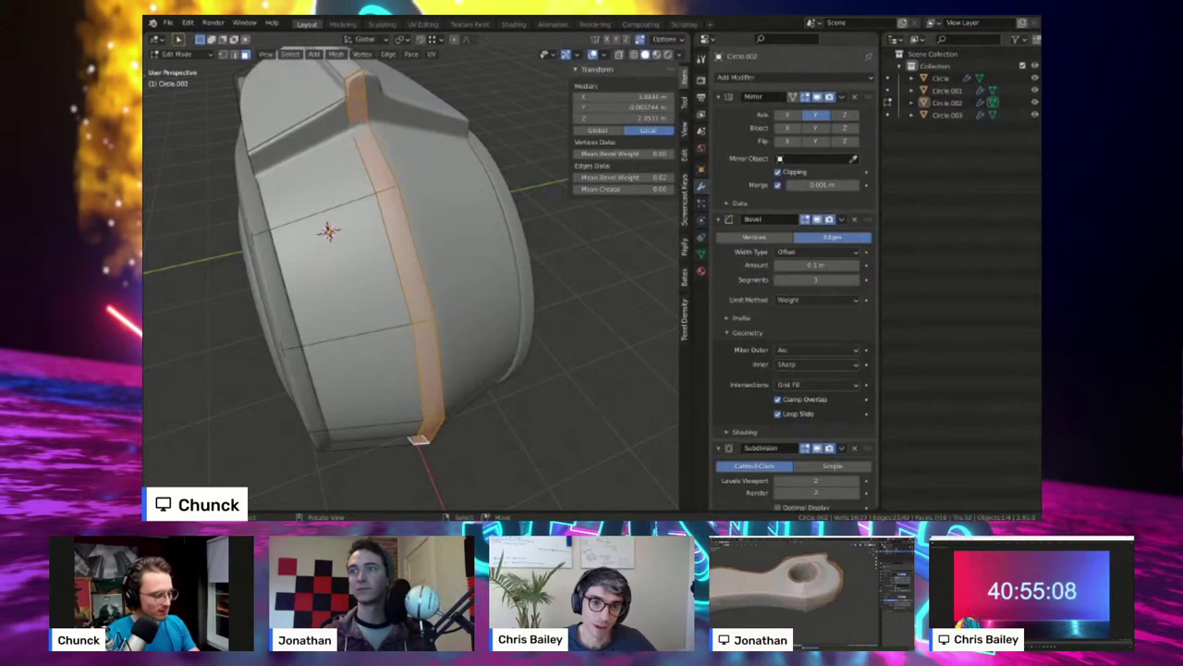
- Inset the selected face strip with Boundary off so its open border stays in place
key("i")
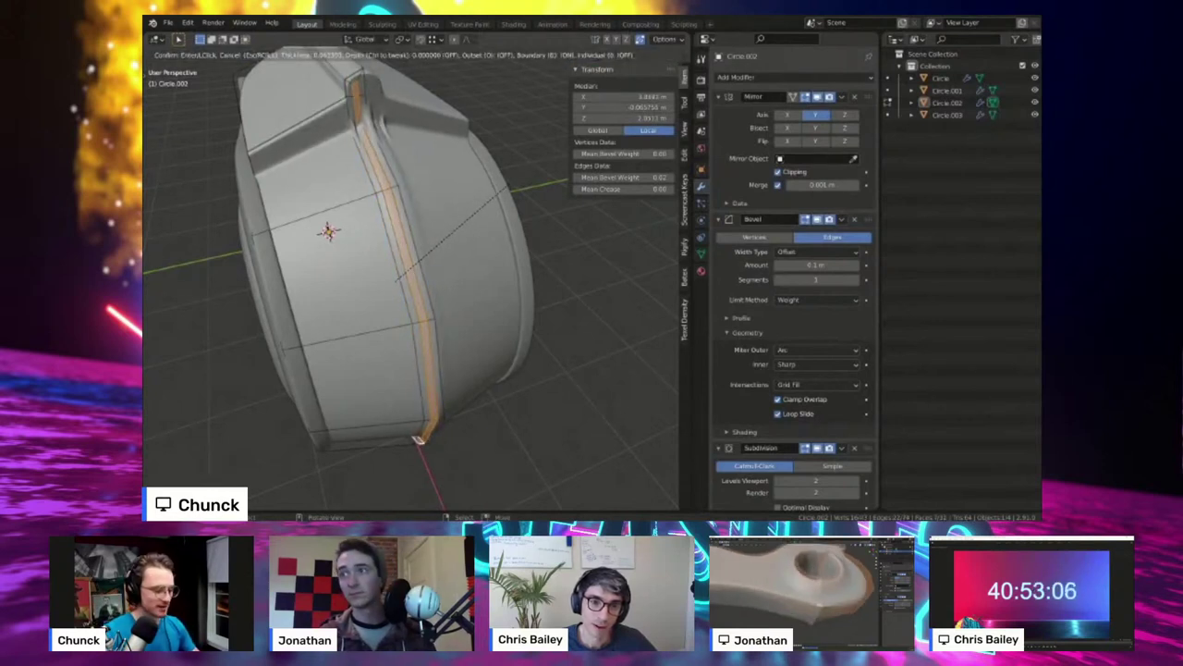
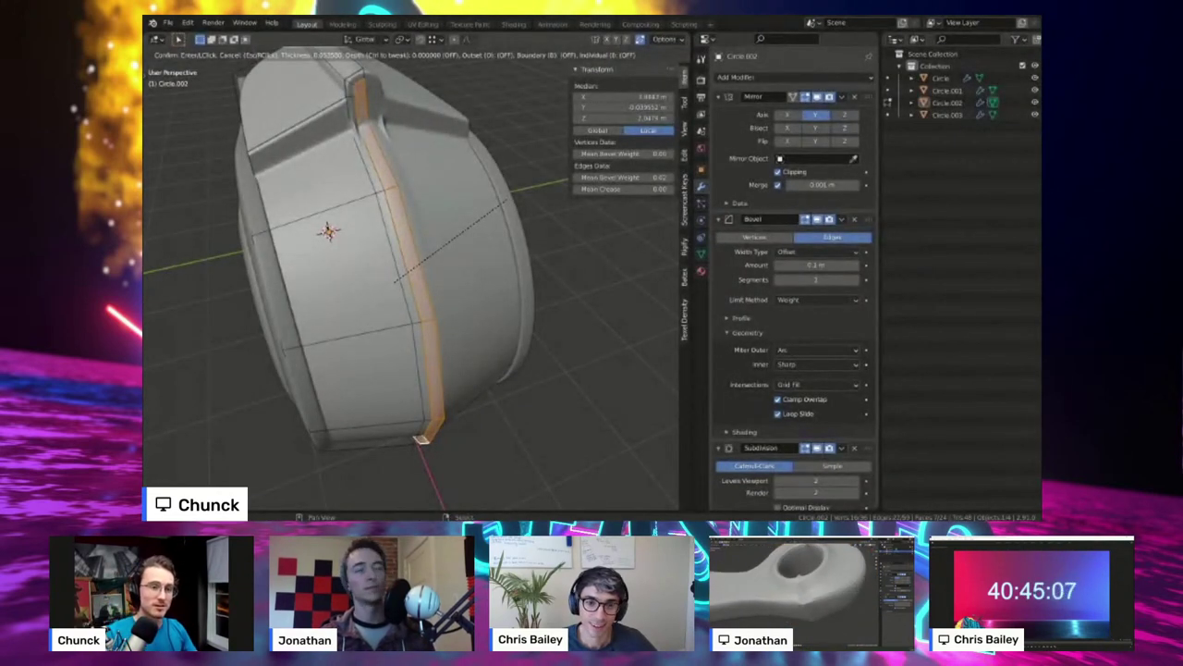
left_click(498, 200)
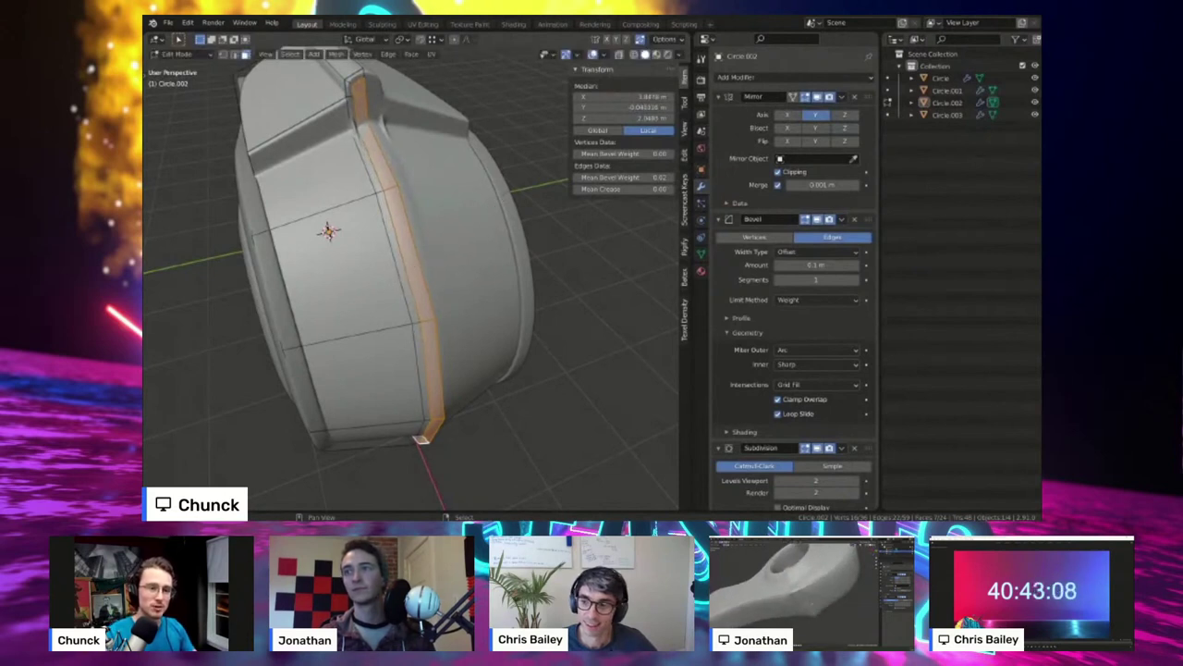
middle_click_drag(497, 200, 561, 316)
scroll(519, 285, "up", 3)
middle_click_drag(335, 287, 332, 289)
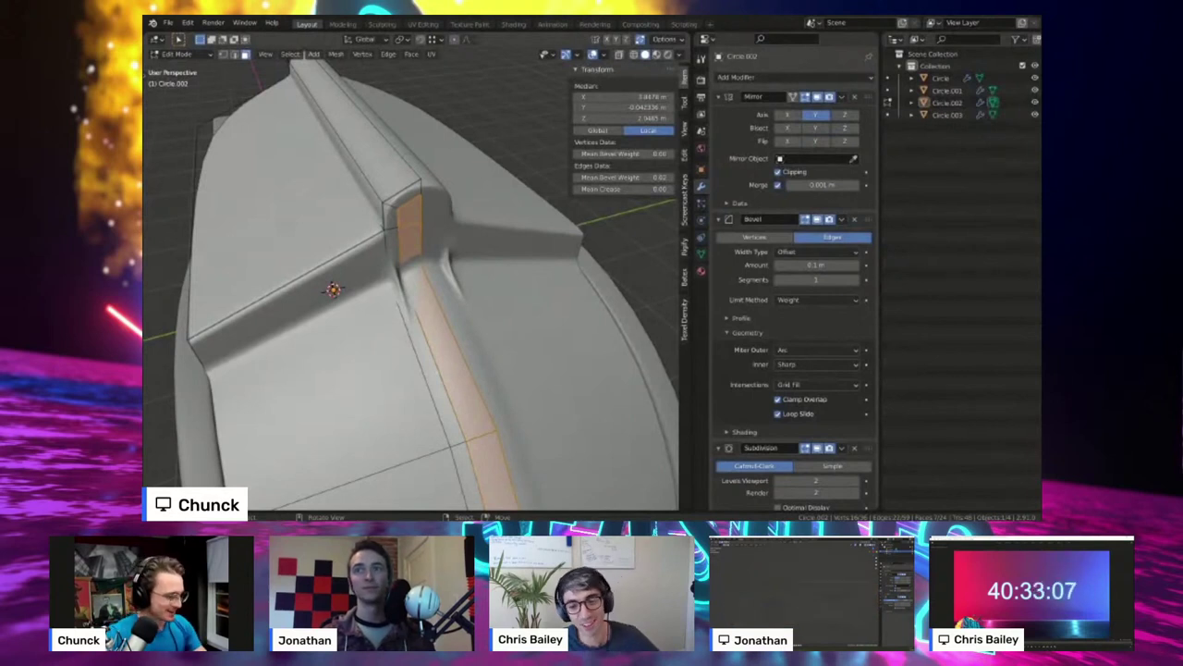
middle_click_drag(411, 286, 405, 266)
middle_click_drag(338, 295, 344, 302)
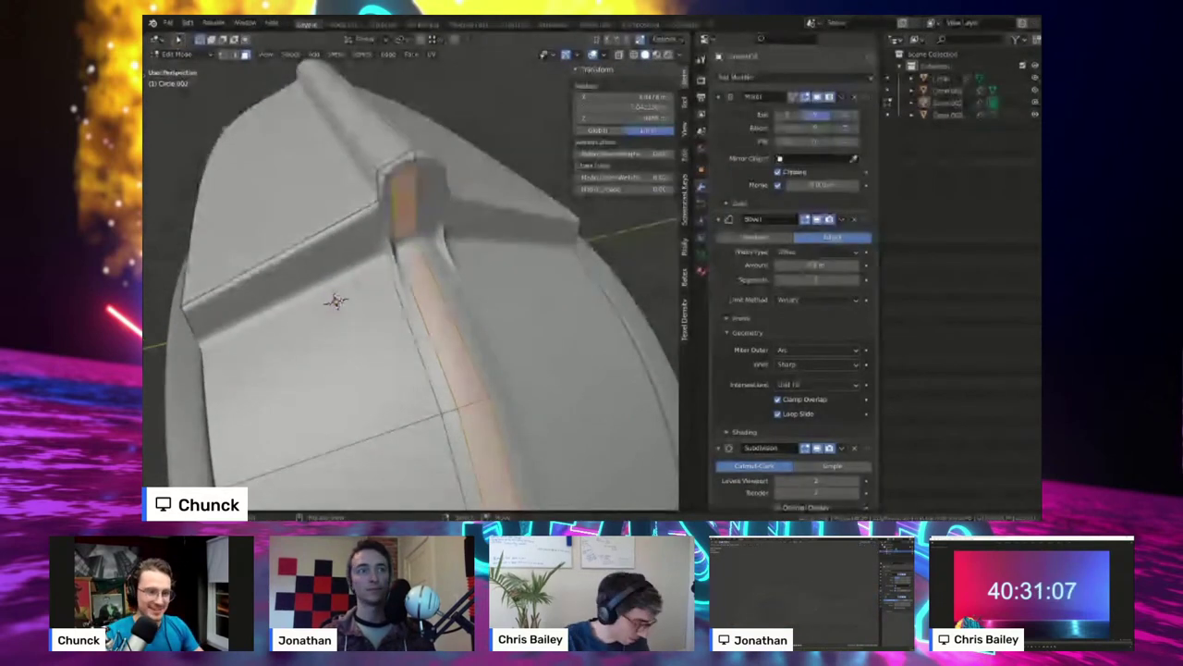
key("i")
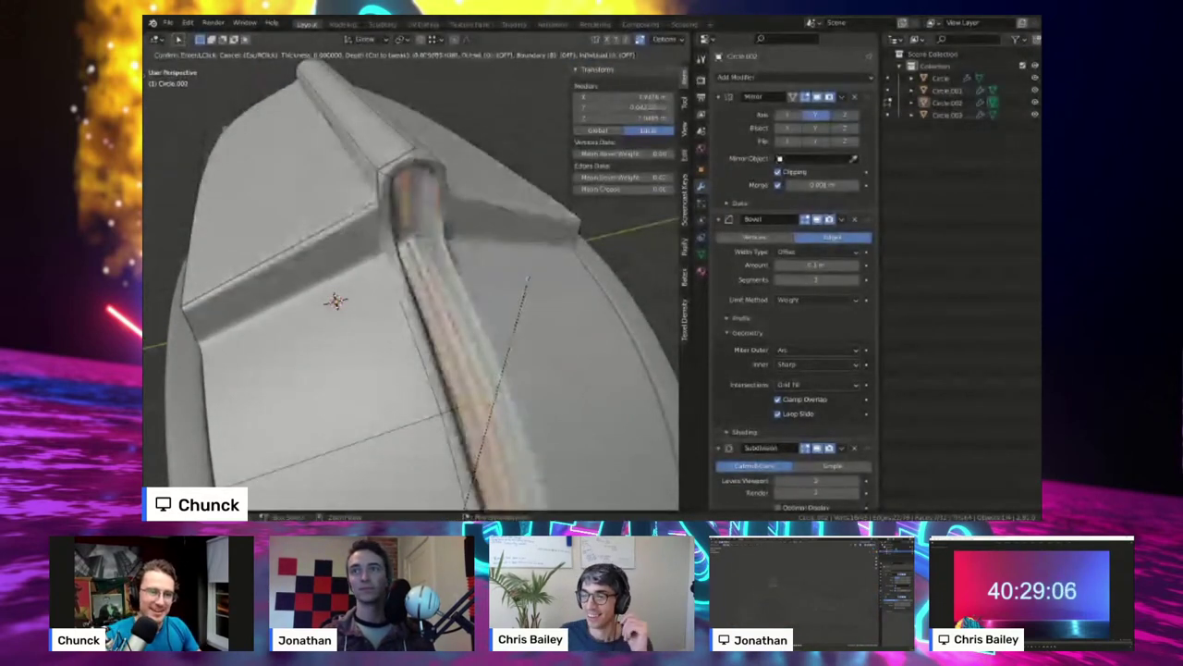
left_click(500, 375)
key("ctrl+z")
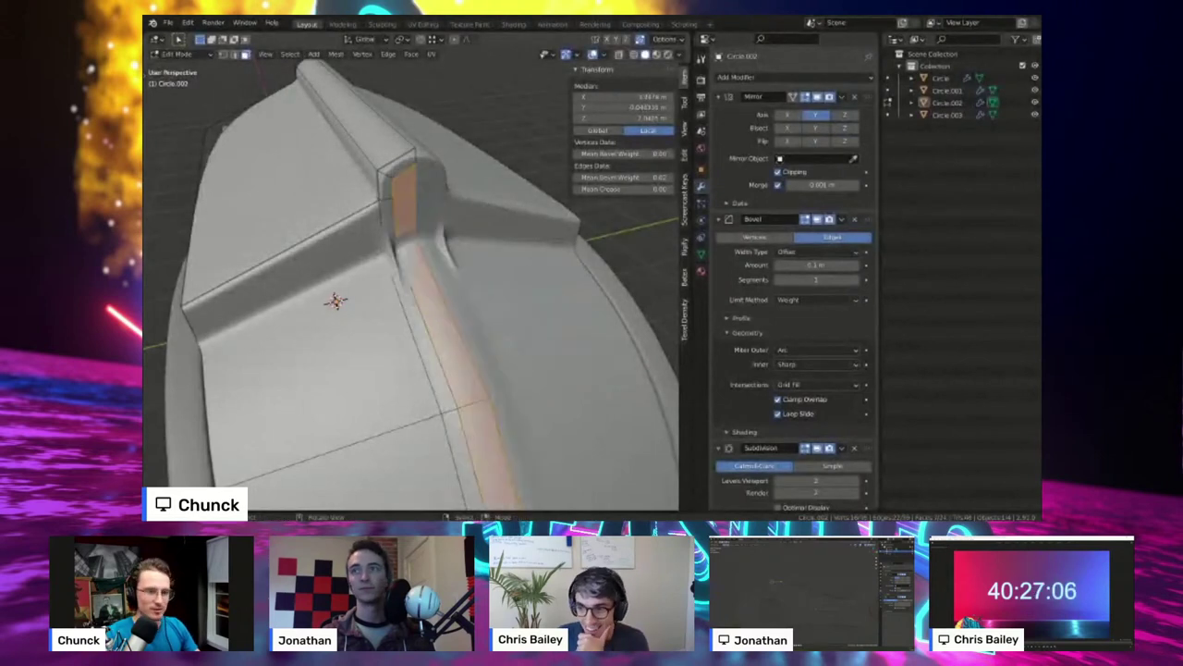
- Inset the face strip slightly again with Boundary off and a negative depth to sink it into a groove
key("i")
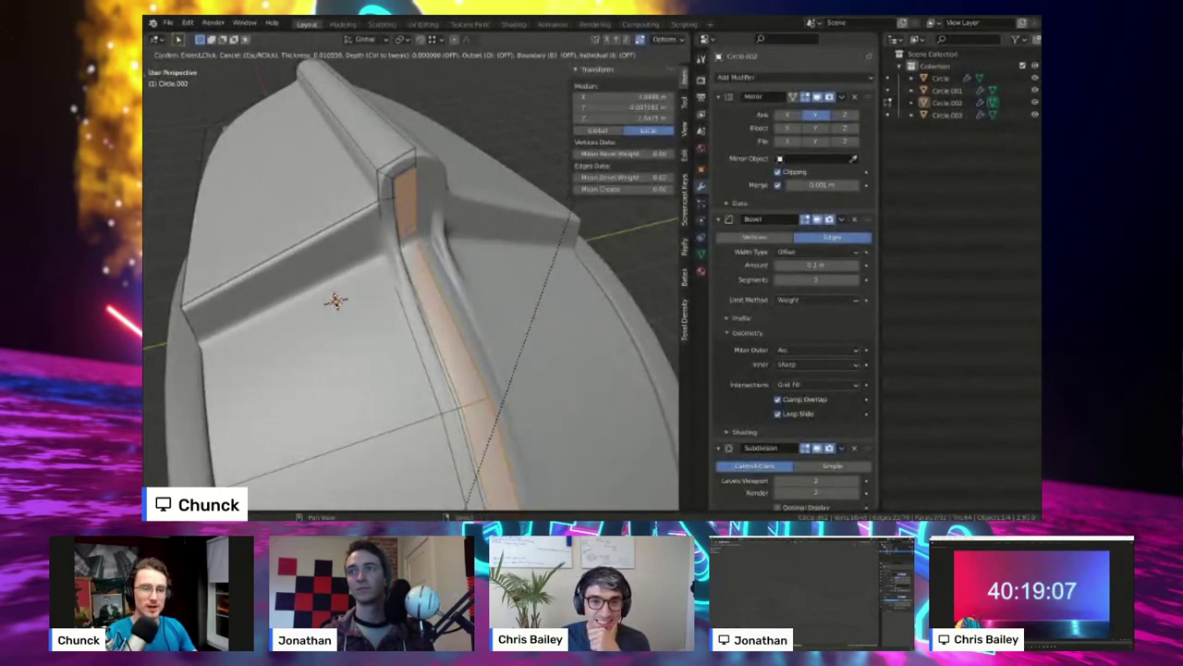
key("ctrl")
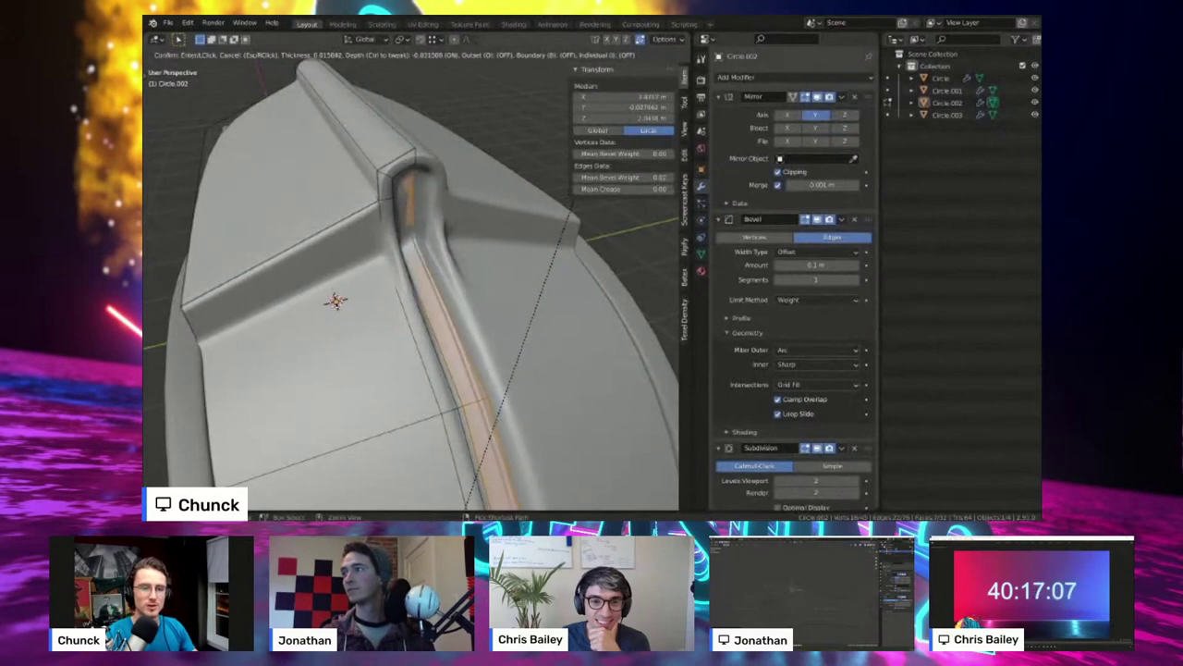
left_click(575, 201)
- Select the edge loop at the base of the ridge and reduce its mean bevel weight
middle_click_drag(575, 201, 500, 273)
key("alt+z")
left_click(486, 355, "alt")
key("alt+z")
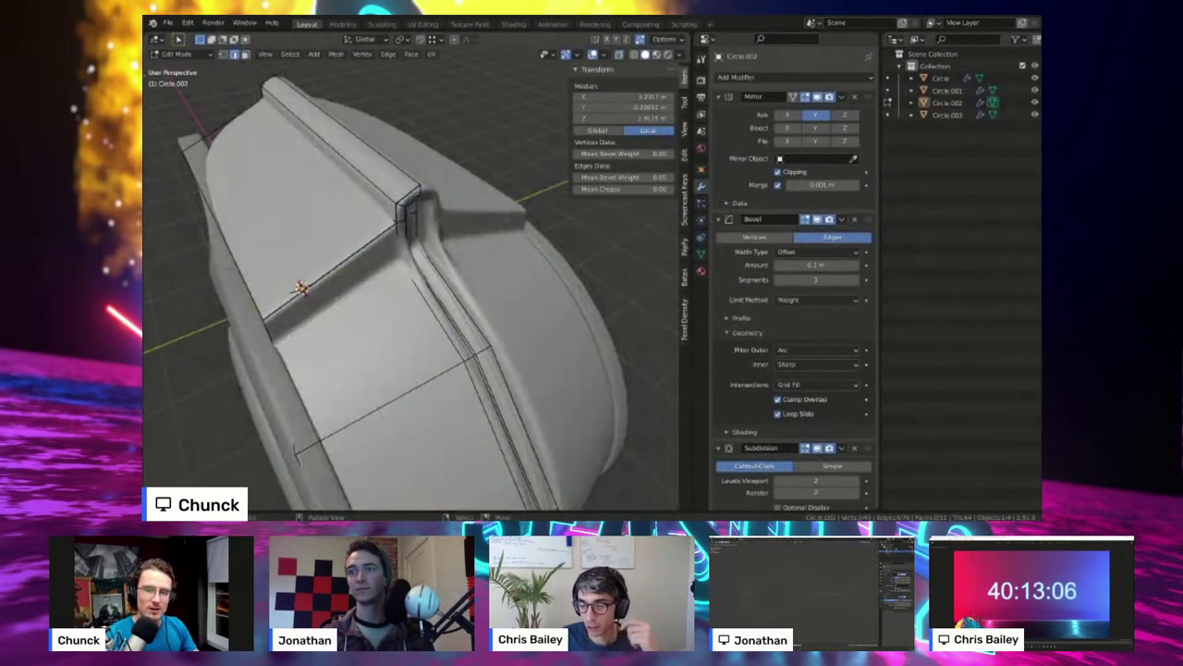
key("Return")
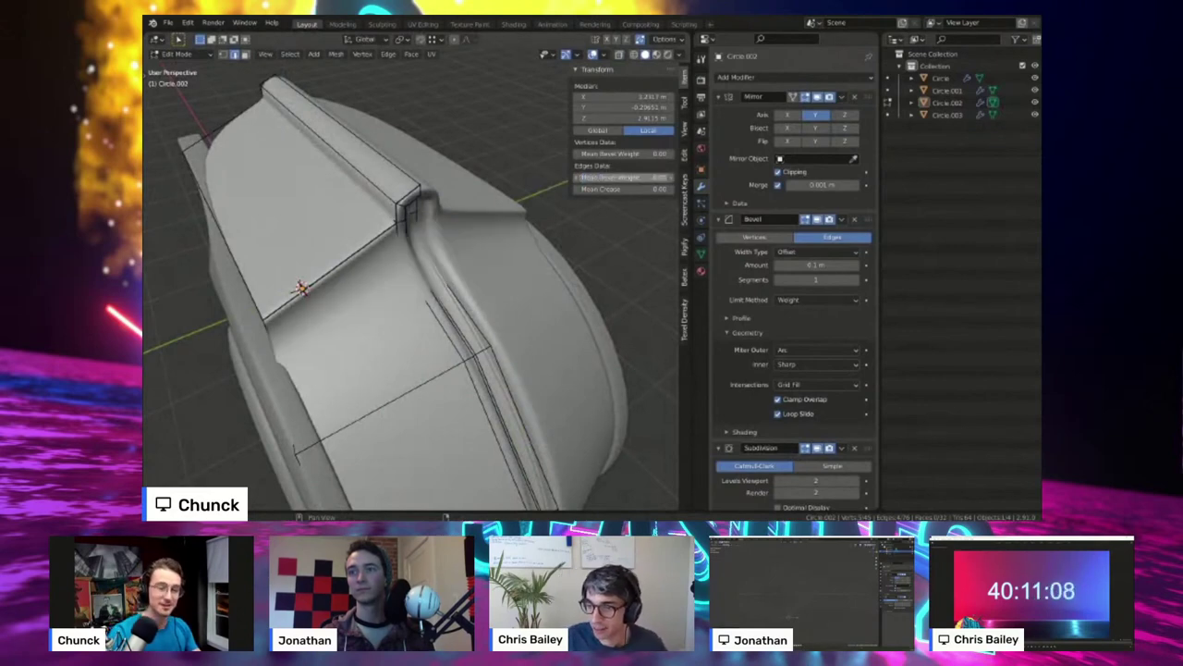
key("alt+a")
- Examine the new groove and the softened ridge base in Object Mode from several angles
middle_click_drag(518, 268, 495, 282)
key("Tab")
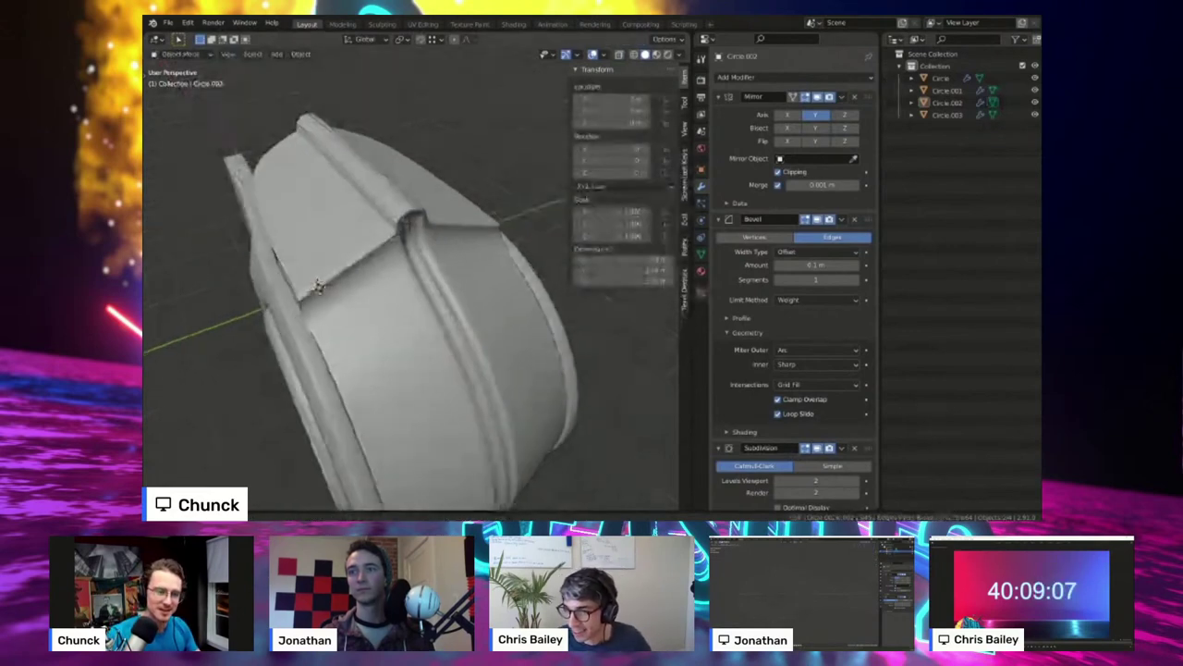
middle_click_drag(416, 296, 591, 245)
middle_click_drag(426, 324, 301, 326)
scroll(370, 278, "up", 2)
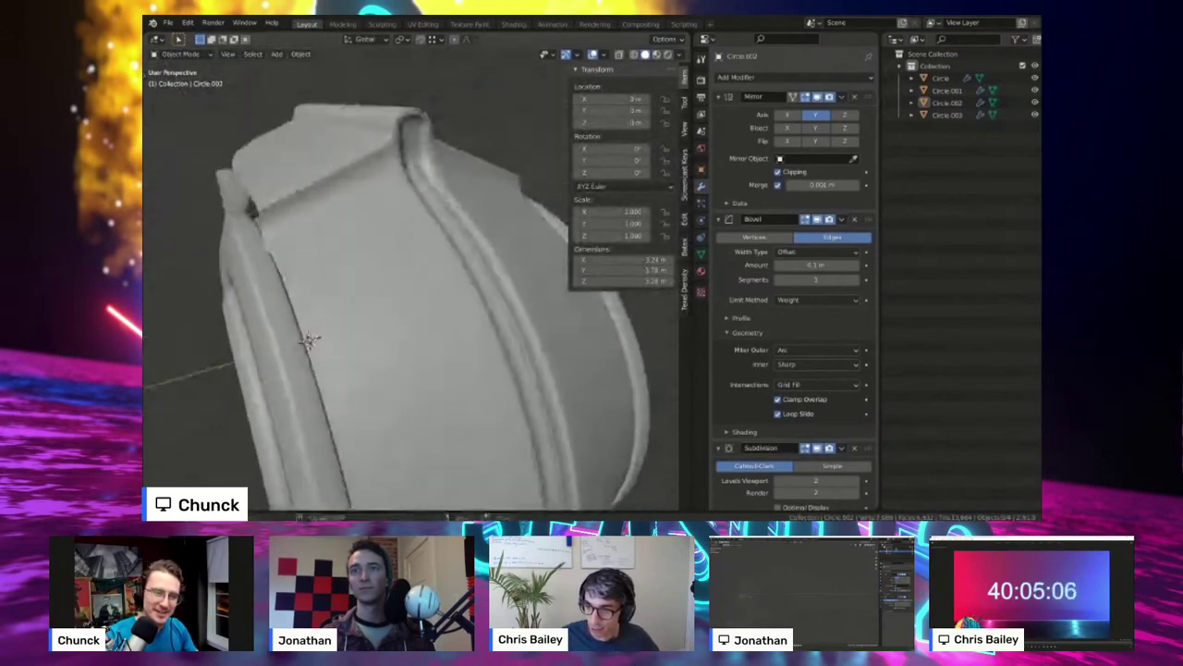
middle_click_drag(397, 305, 314, 296)
scroll(370, 277, "up", 2)
key("Tab")
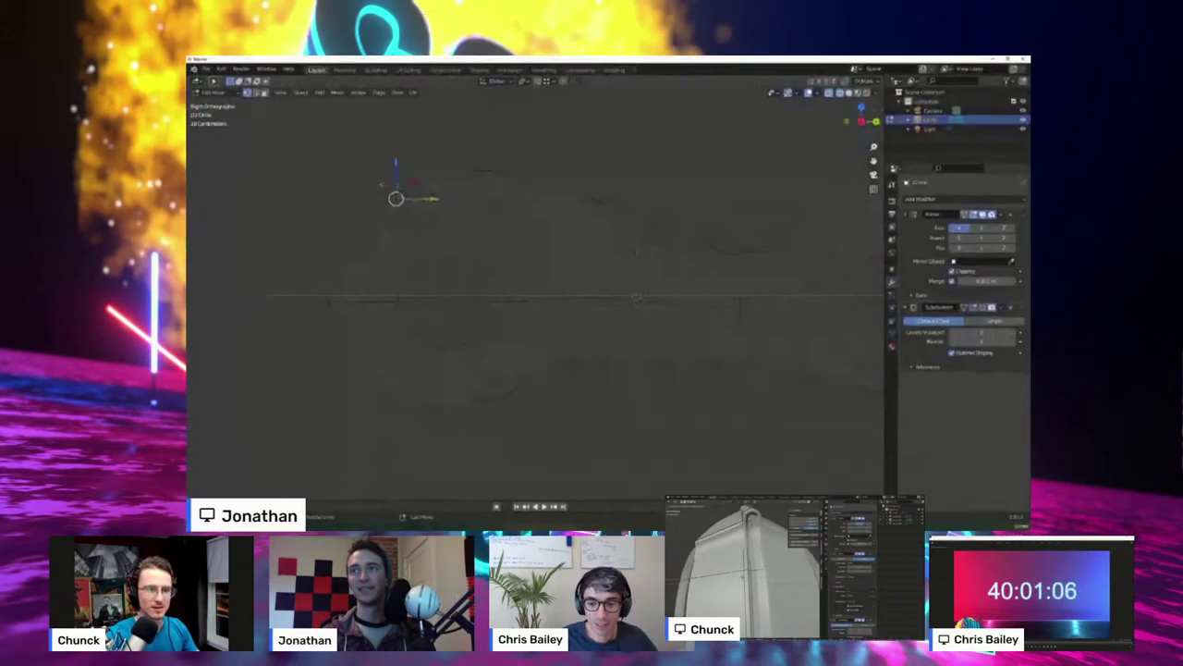
- On the first modeller's body, move the upper and lower outline vertices around the left-hand ring to round its contour
key("g")
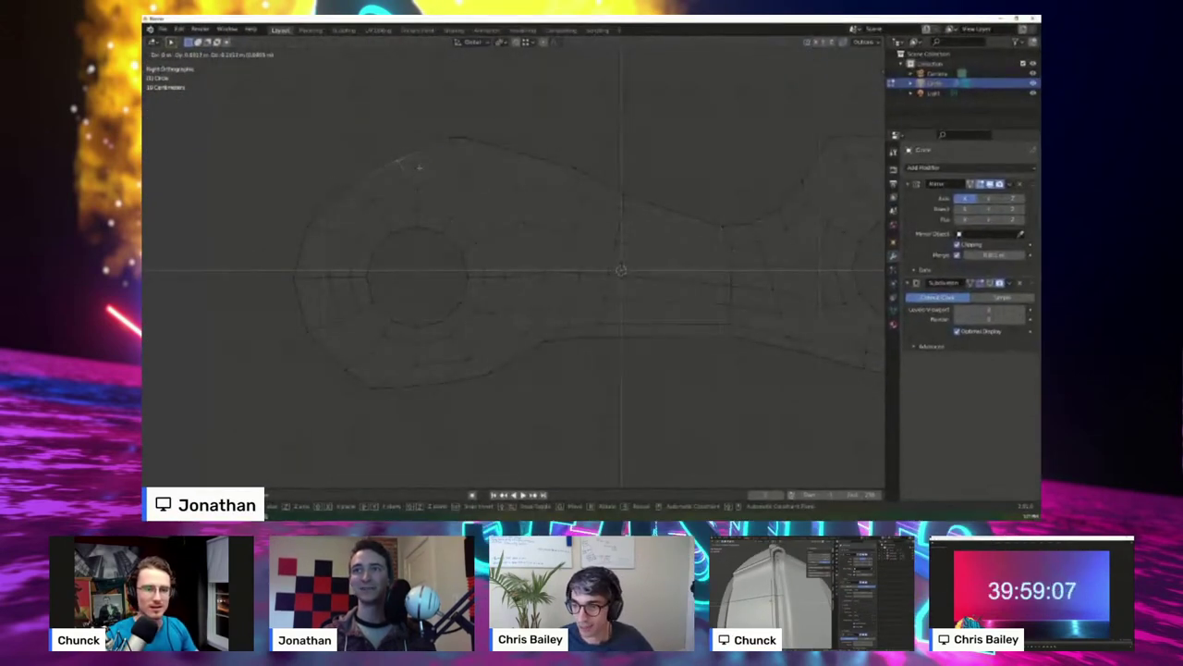
left_click(418, 166)
key("b")
left_click_drag(355, 381, 405, 412)
key("g")
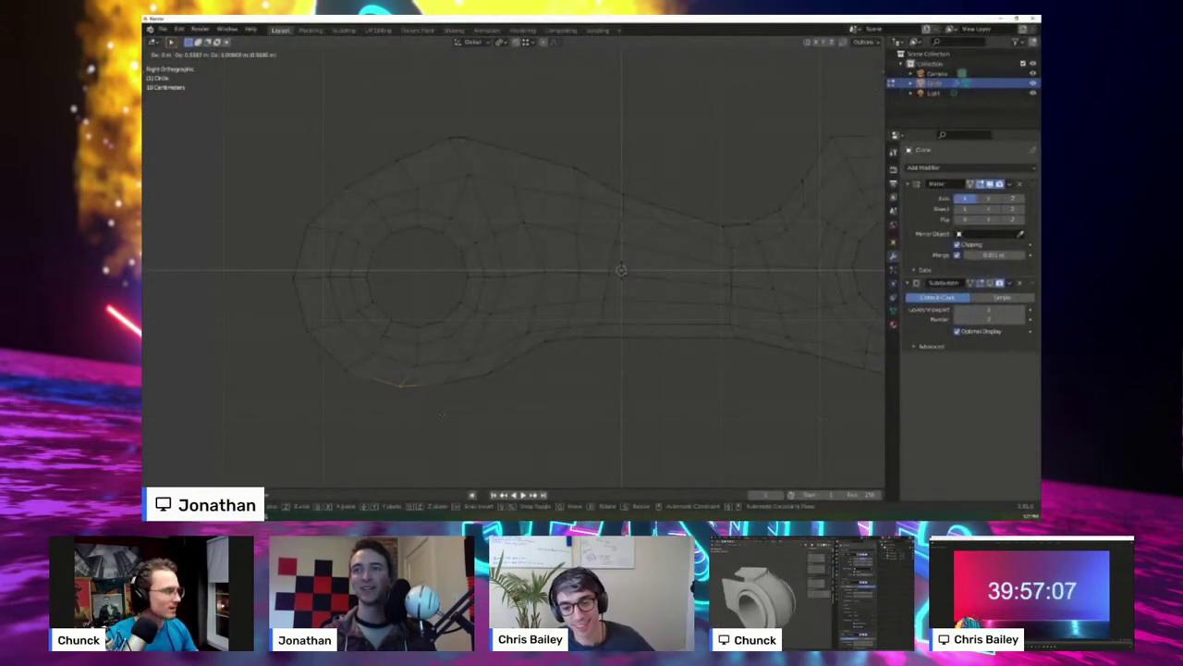
left_click(442, 417)
- Box-select the outermost outline vertices at the far end of the left-hand ring and move them slightly inward
left_click(280, 249)
left_click_drag(260, 198, 329, 385)
key("g")
left_click(332, 376)
left_click(564, 449)
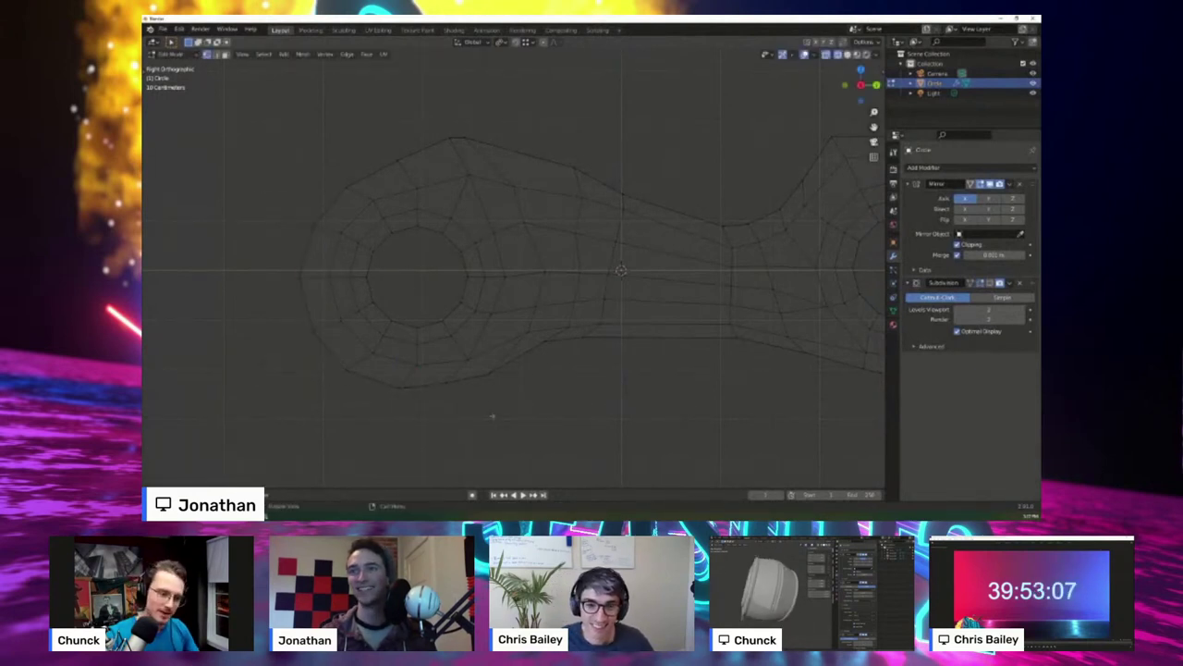
- Move the outline vertices along the underside of the left-hand ring to round its lower contour
left_click_drag(484, 360, 515, 398)
key("g")
left_click(510, 396)
left_click_drag(377, 377, 428, 405)
key("g")
left_click(436, 407)
left_click(344, 370)
key("g")
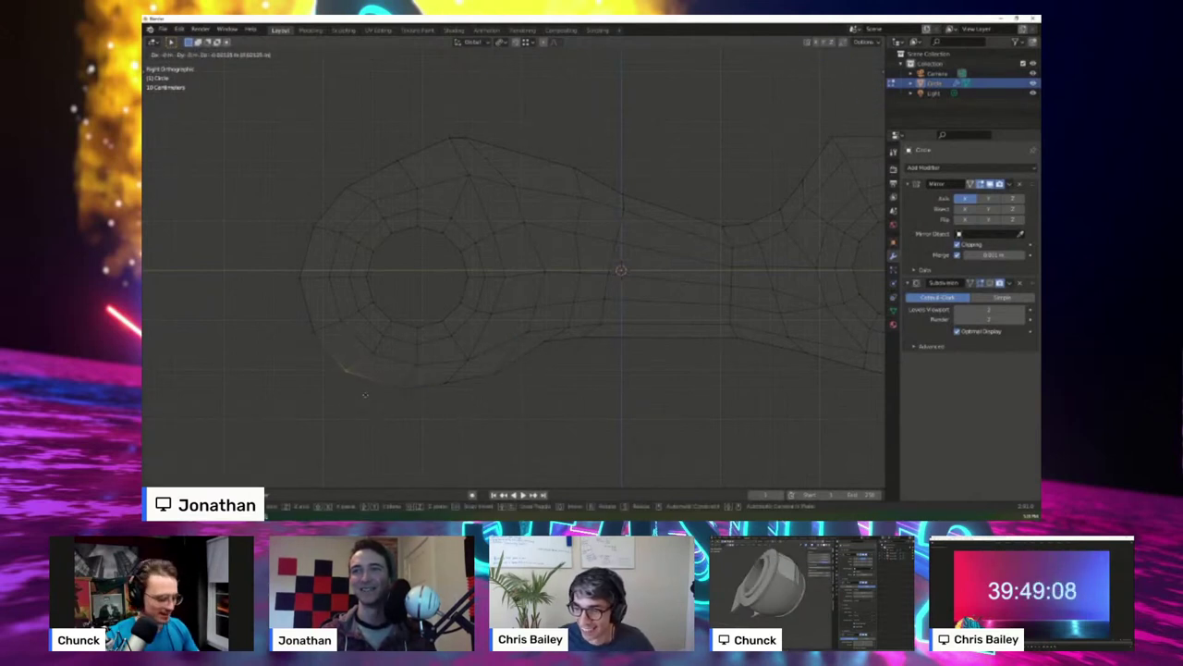
left_click(372, 398)
- Reposition the lower outline vertices where the left-hand ring runs into the arm, moving the last one toward the arm's middle
middle_click_drag(601, 386, 505, 404, "shift")
key("b")
left_click_drag(438, 354, 459, 372)
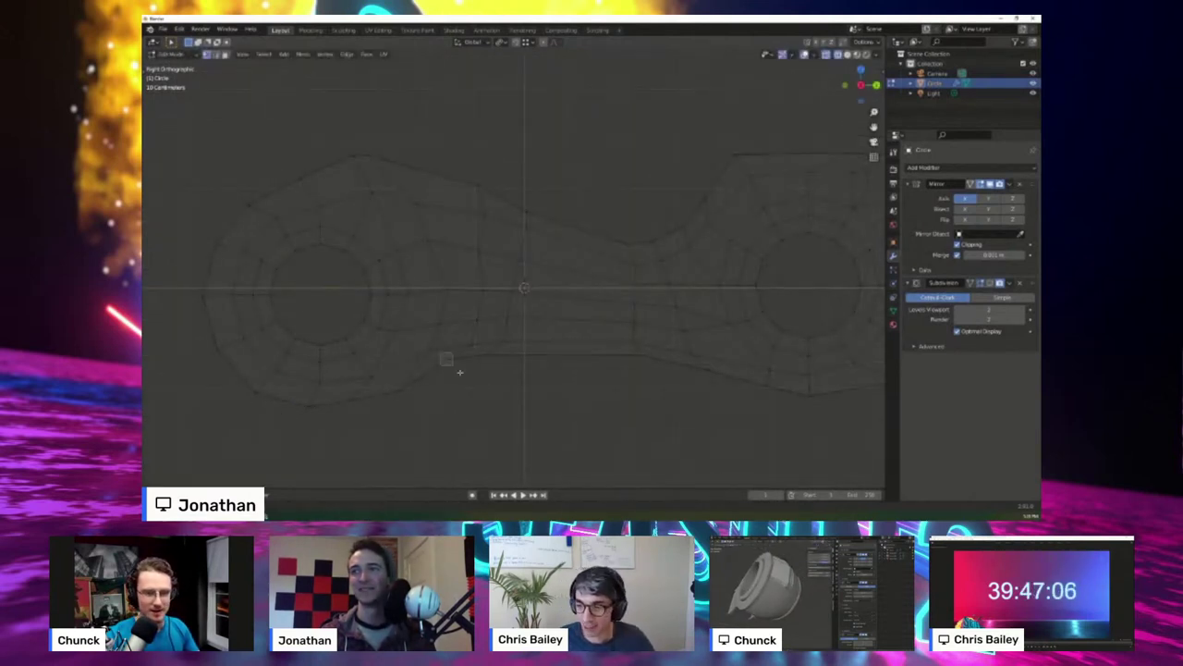
key("g")
left_click(455, 372)
left_click(485, 342)
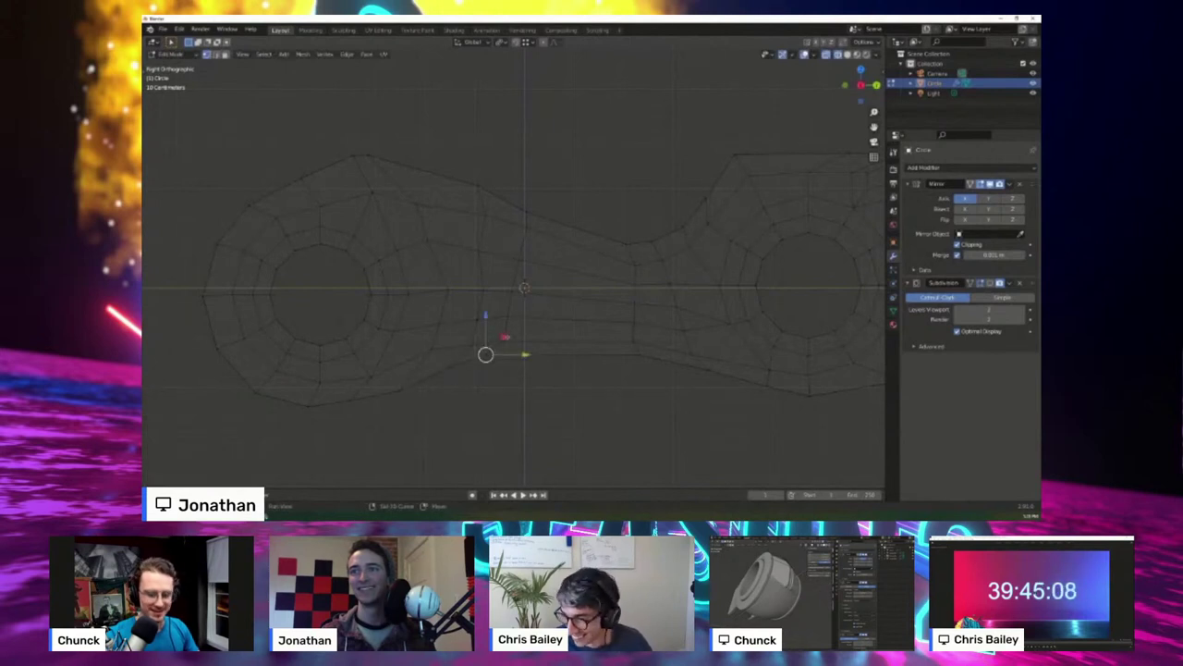
left_click_drag(485, 334, 524, 397)
key("g")
key("g")
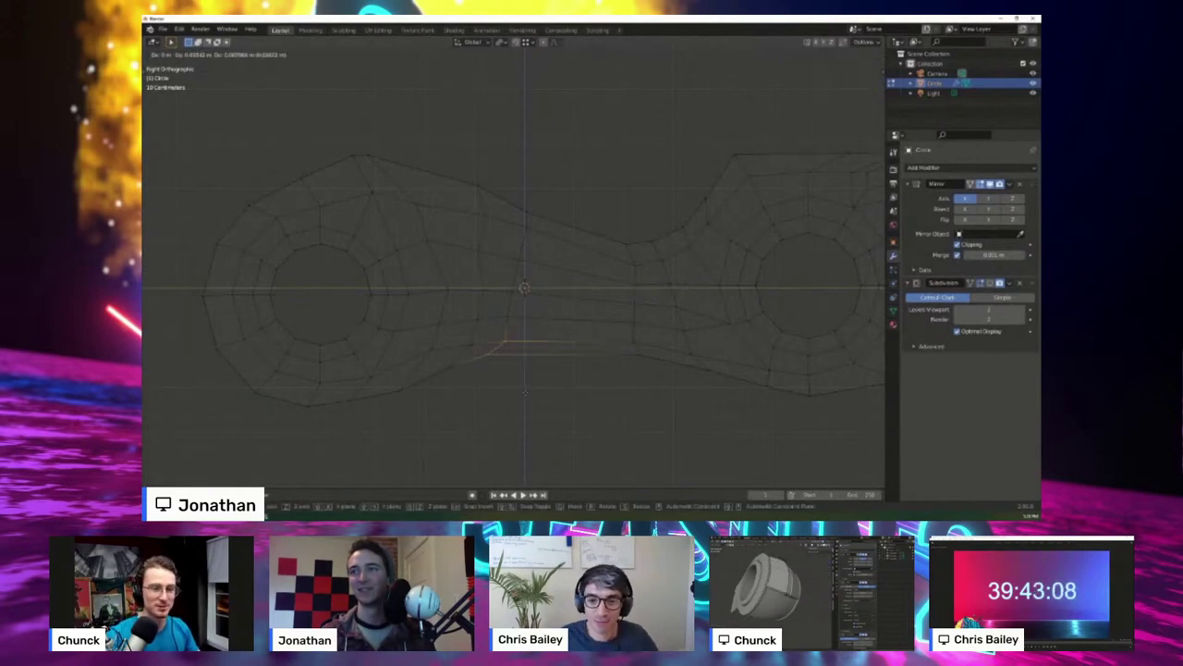
left_click(549, 402)
- Box-select the vertex column midway along the arm and edge-slide it toward the right-hand ring
left_click(520, 251)
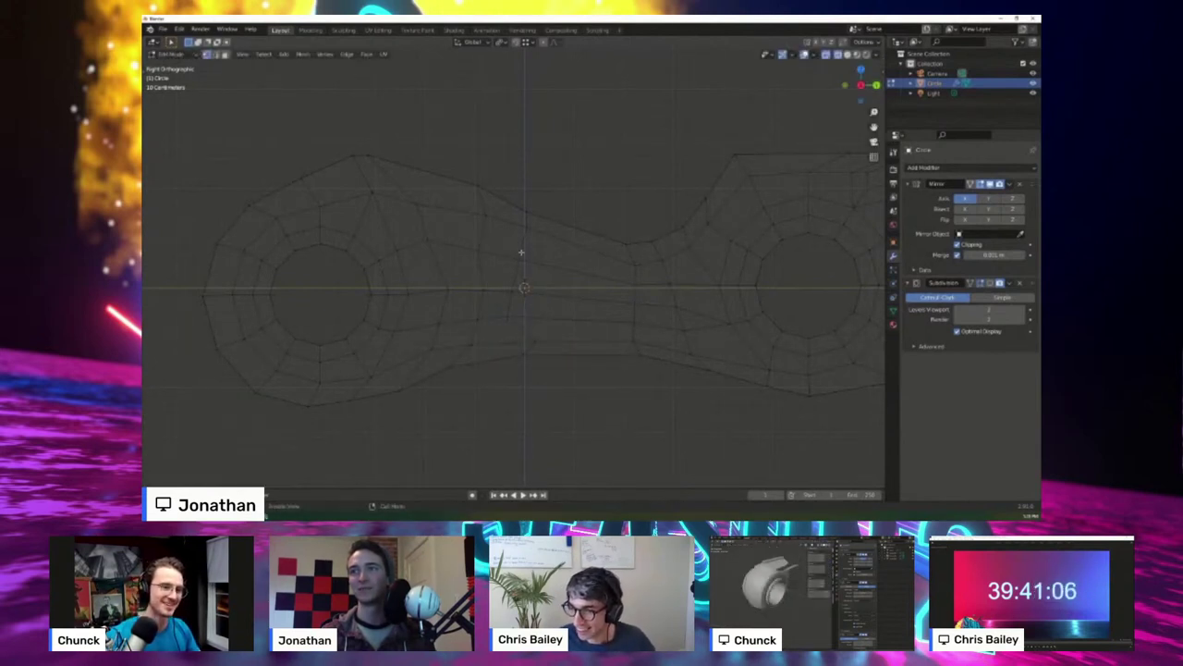
left_click_drag(502, 193, 558, 324)
key("g")
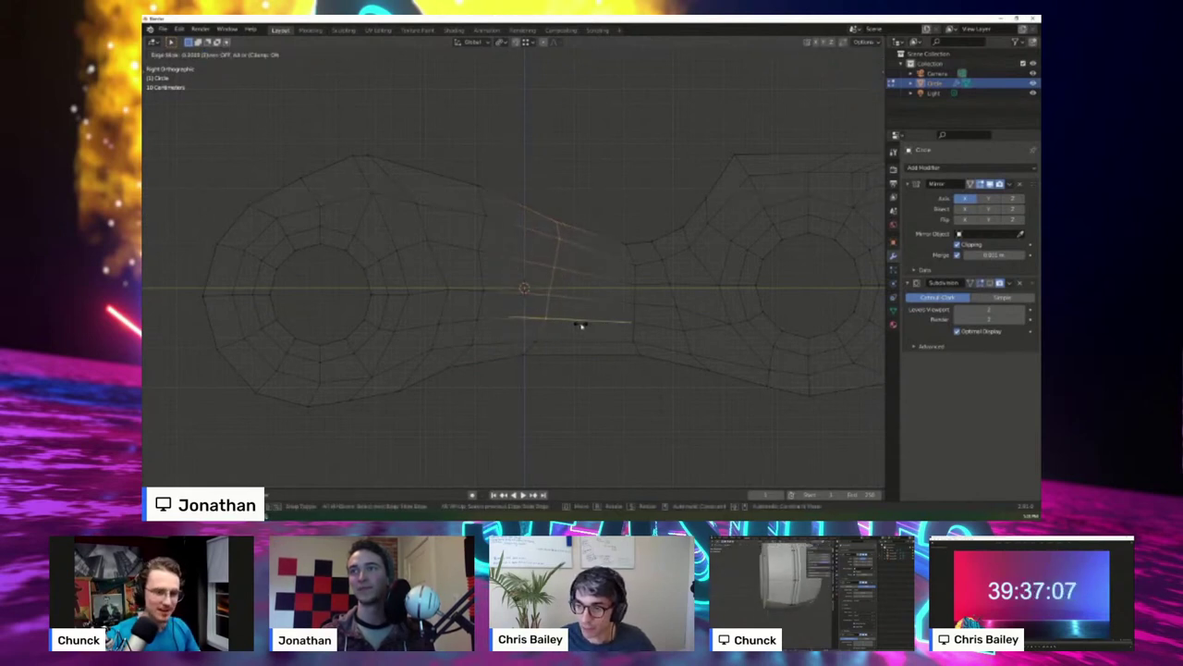
left_click(577, 326)
left_click(576, 436)
- Move the shoulder and peak vertices of the left-hand ring's upper outline to smooth the curve into the arm
left_click_drag(451, 158, 524, 210)
key("g")
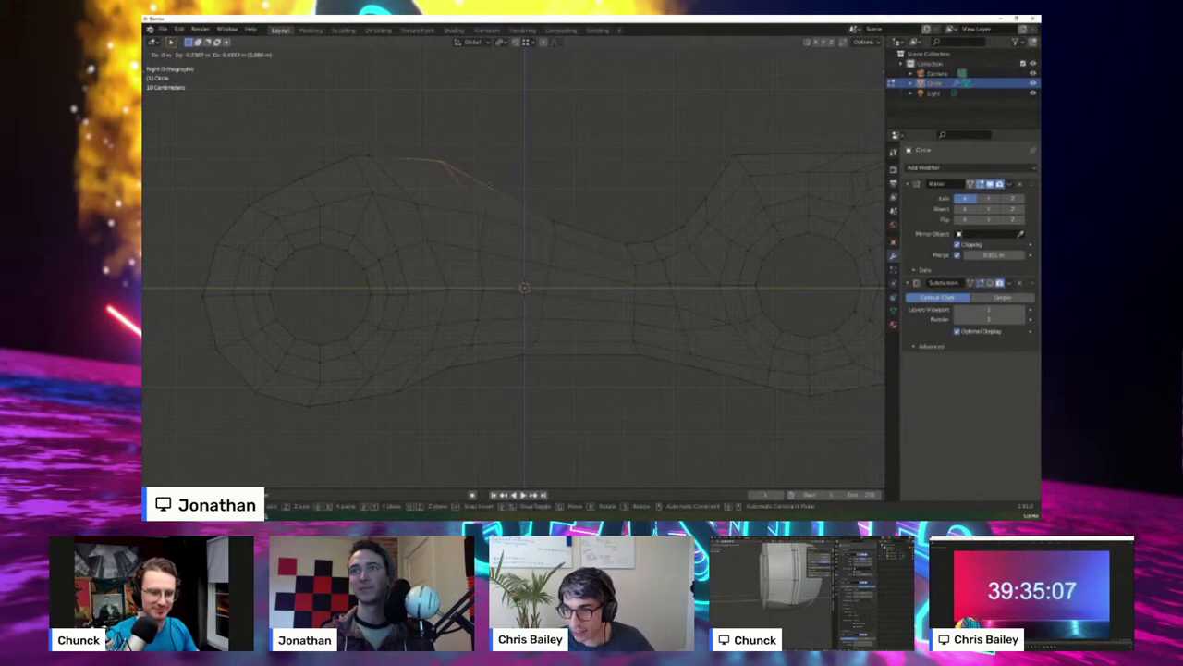
left_click(505, 186)
left_click(532, 174)
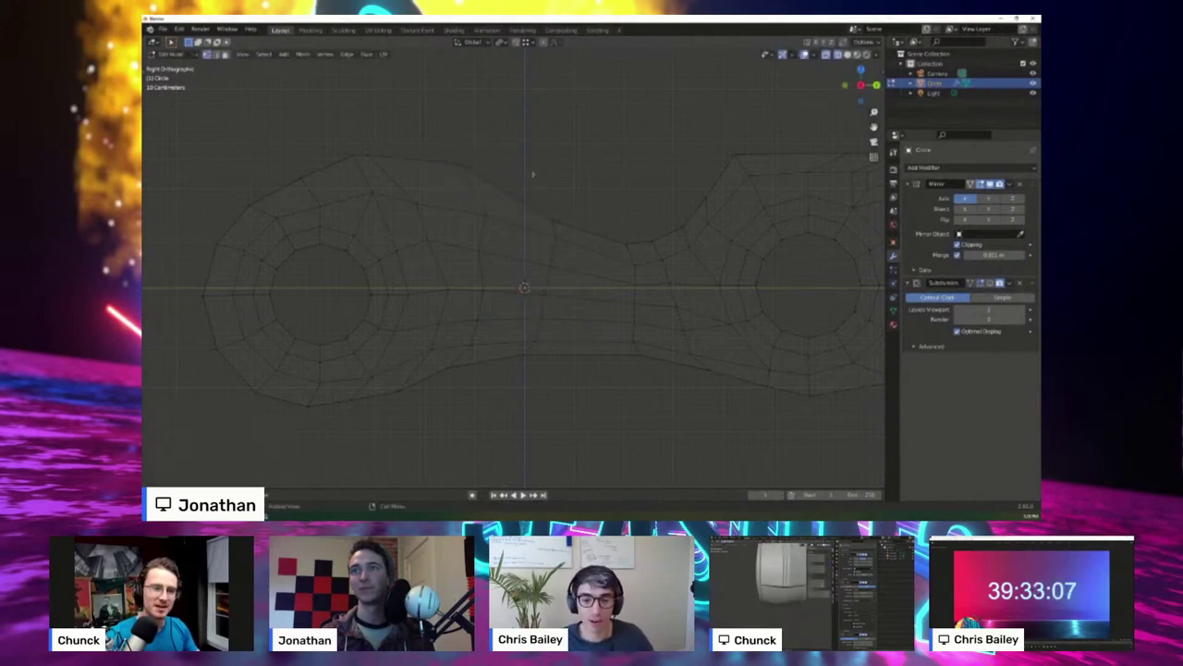
left_click_drag(437, 152, 477, 176)
key("g")
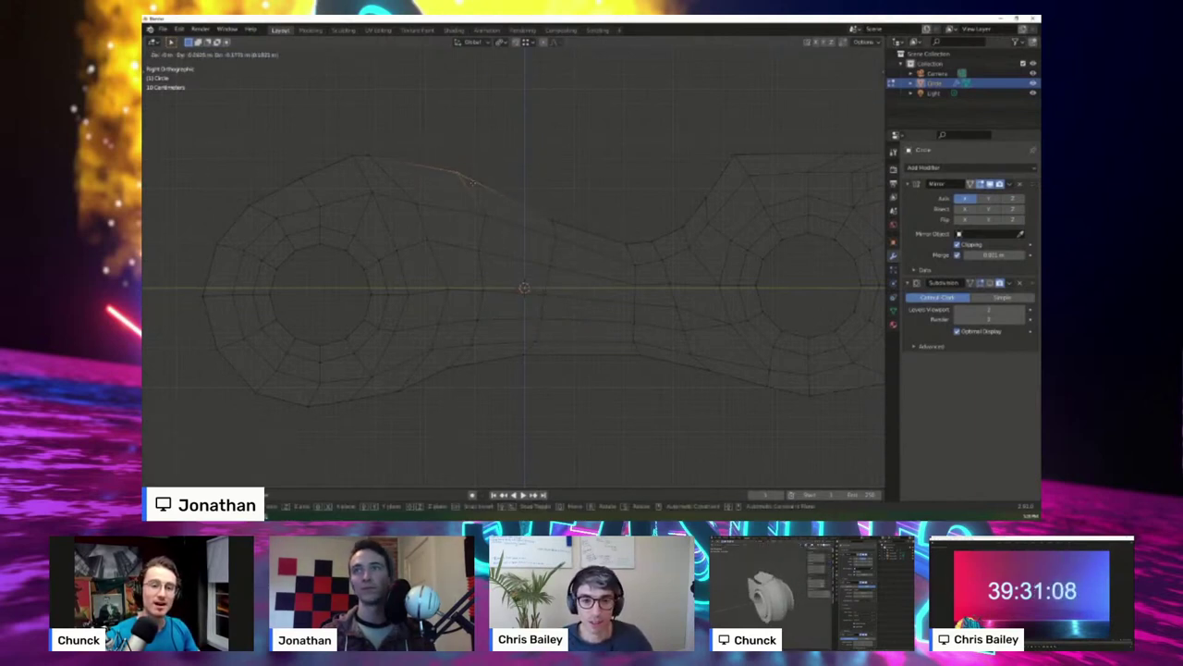
left_click(478, 184)
left_click(451, 123)
left_click_drag(335, 130, 420, 172)
key("g")
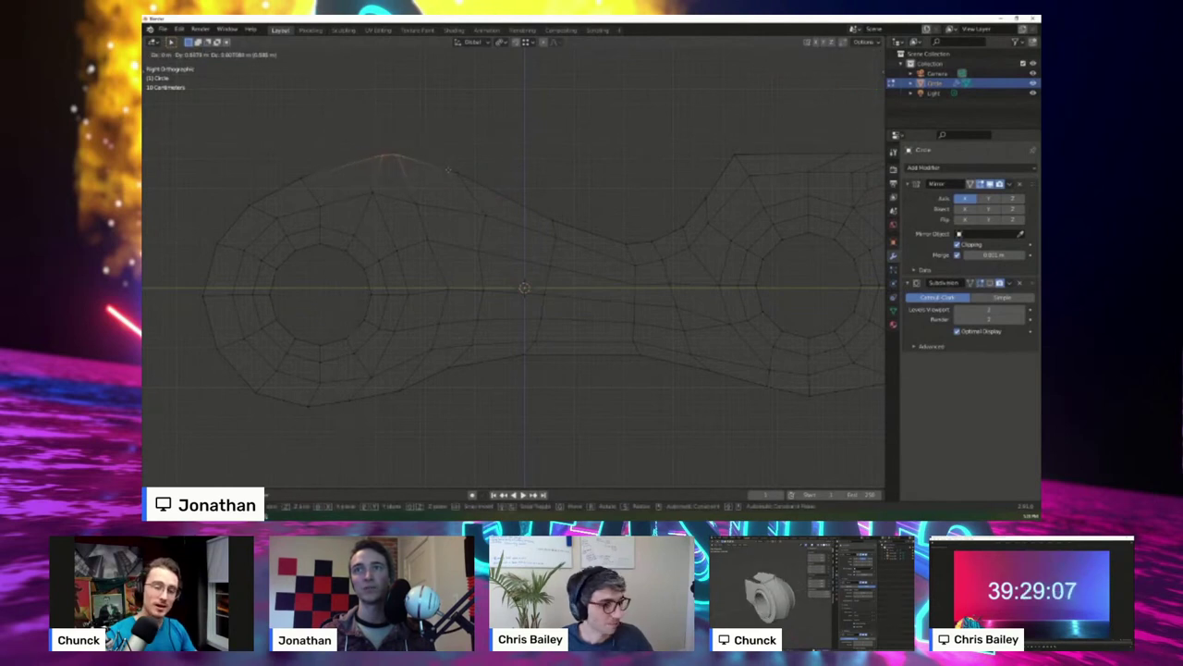
left_click(440, 171)
left_click(454, 122)
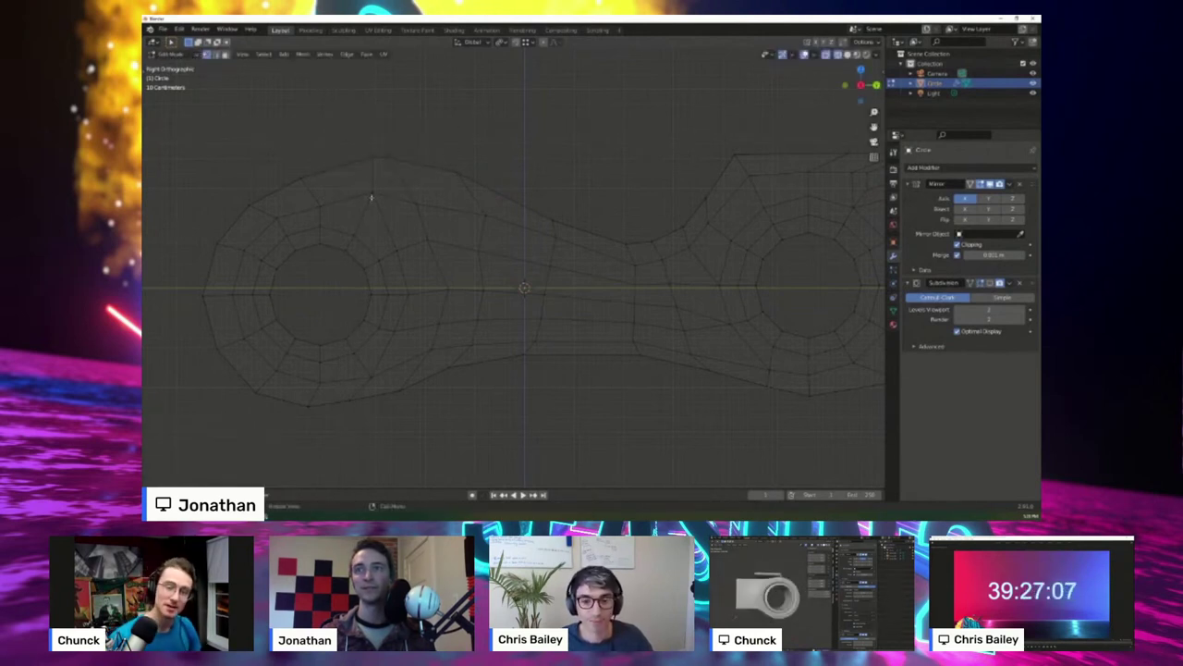
- Reposition the inner vertices on the arm side of the left-hand ring, above and below the centreline, to even out the topology
left_click(414, 200)
key("g")
left_click(417, 192)
left_click(429, 241)
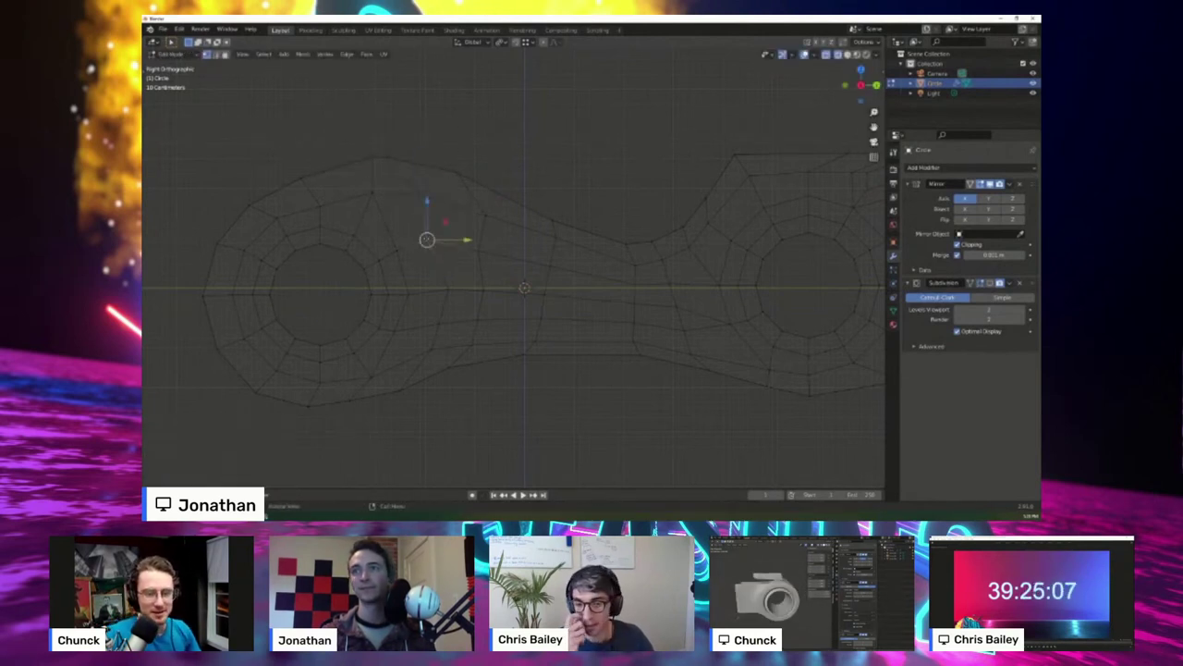
key("g")
left_click(439, 231)
key("g")
left_click(407, 243)
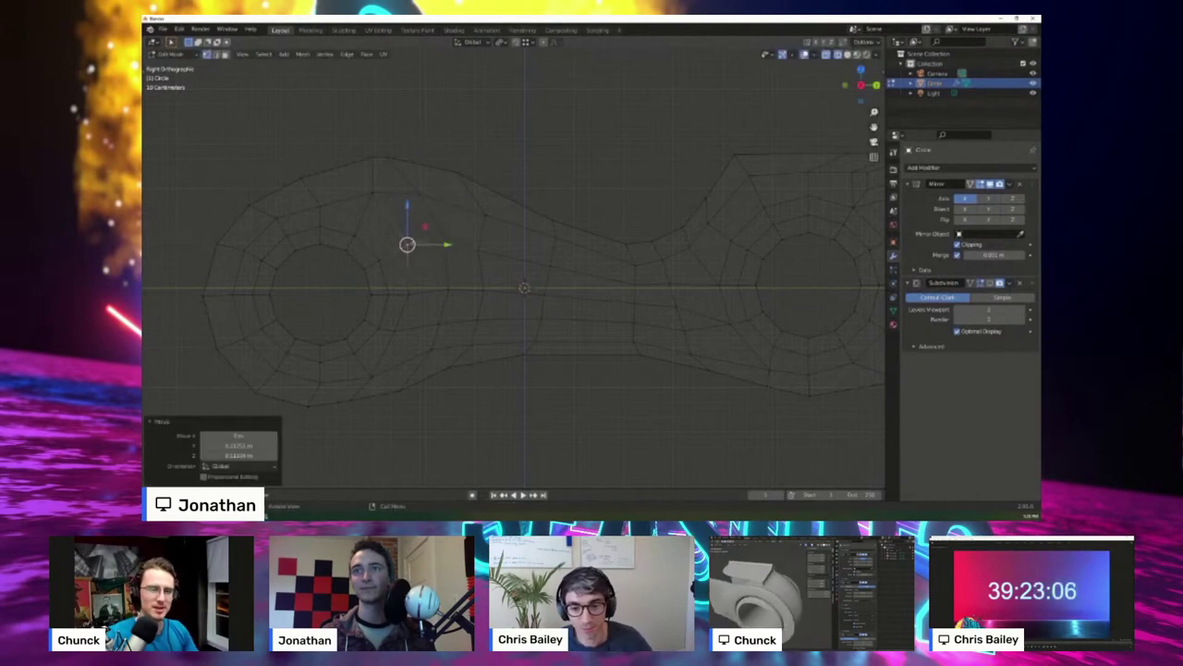
key("g")
left_click(401, 328)
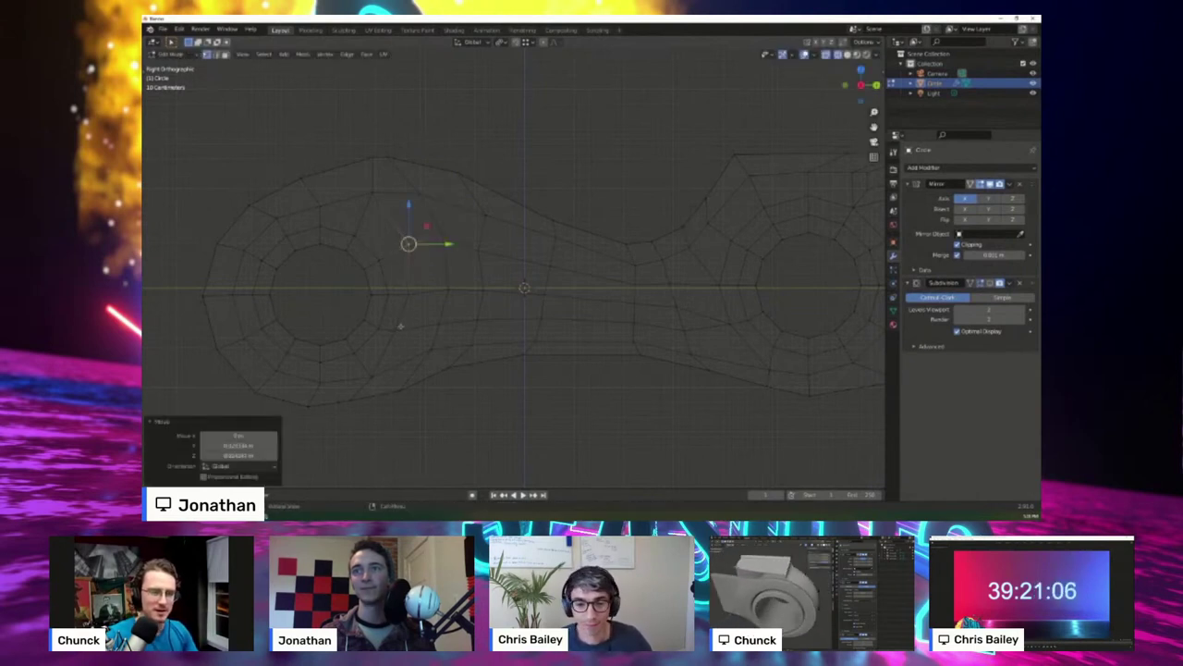
left_click(396, 330)
key("g")
left_click(403, 333)
- Adjust the left-hand ring's lower outline vertices and shift its outermost end vertices to even out the contour
middle_click_drag(482, 399, 453, 392, "shift")
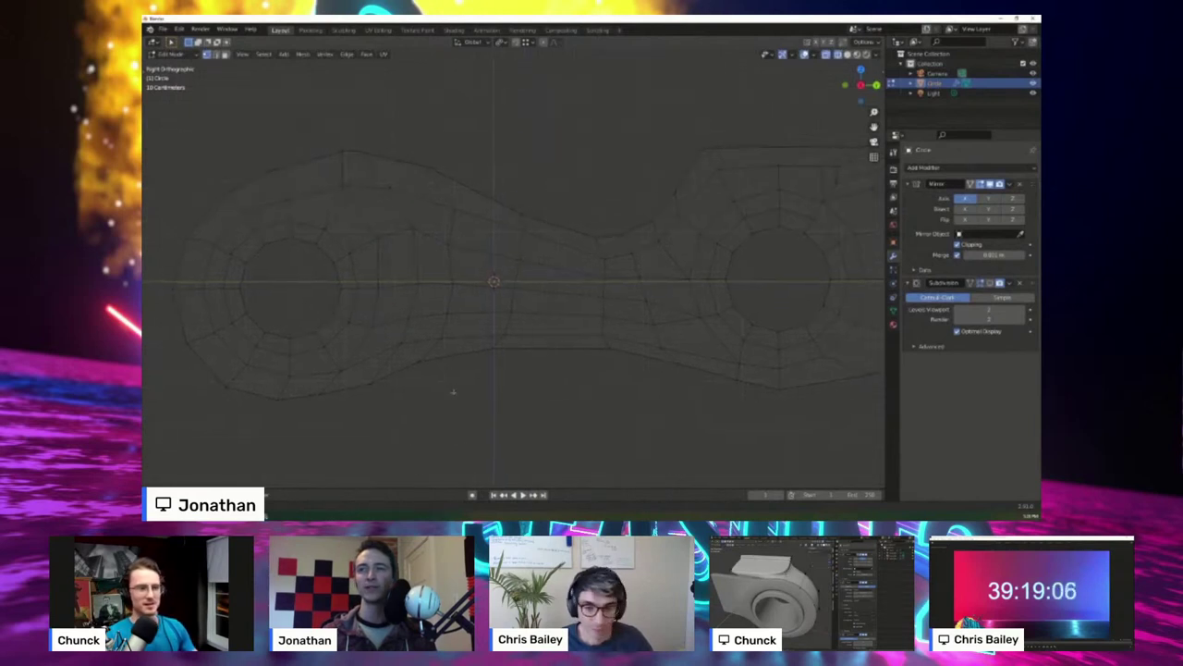
key("b")
left_click_drag(349, 372, 386, 409)
key("g")
left_click(388, 402)
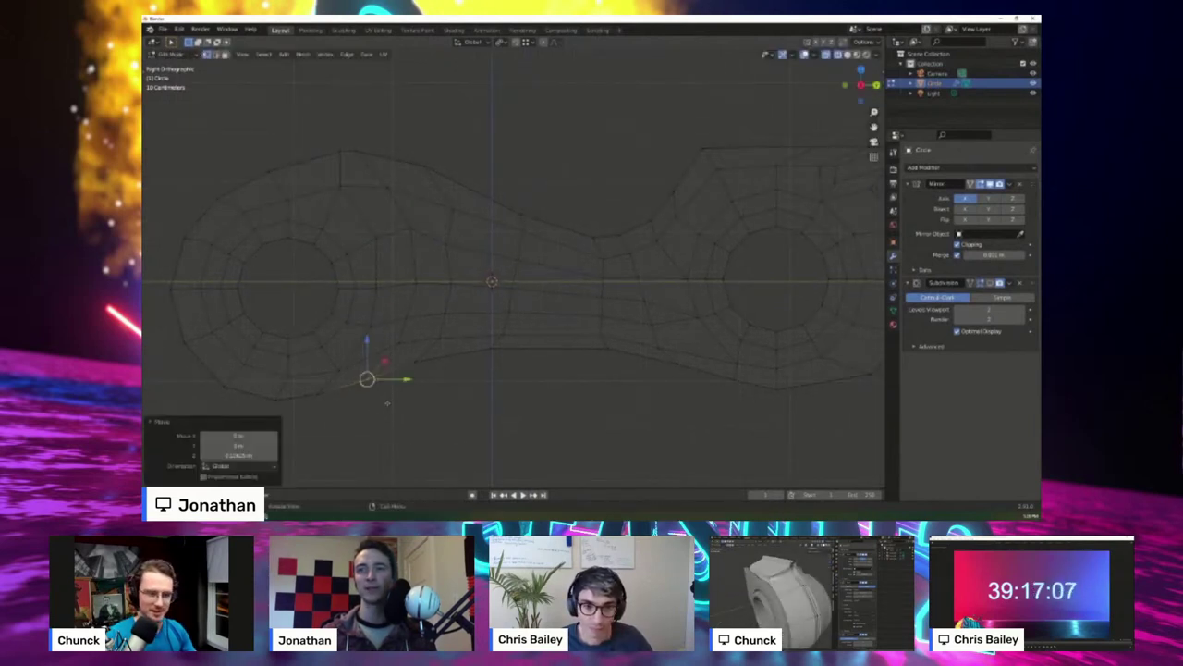
left_click(421, 414)
middle_click_drag(296, 402, 331, 407, "shift")
key("g")
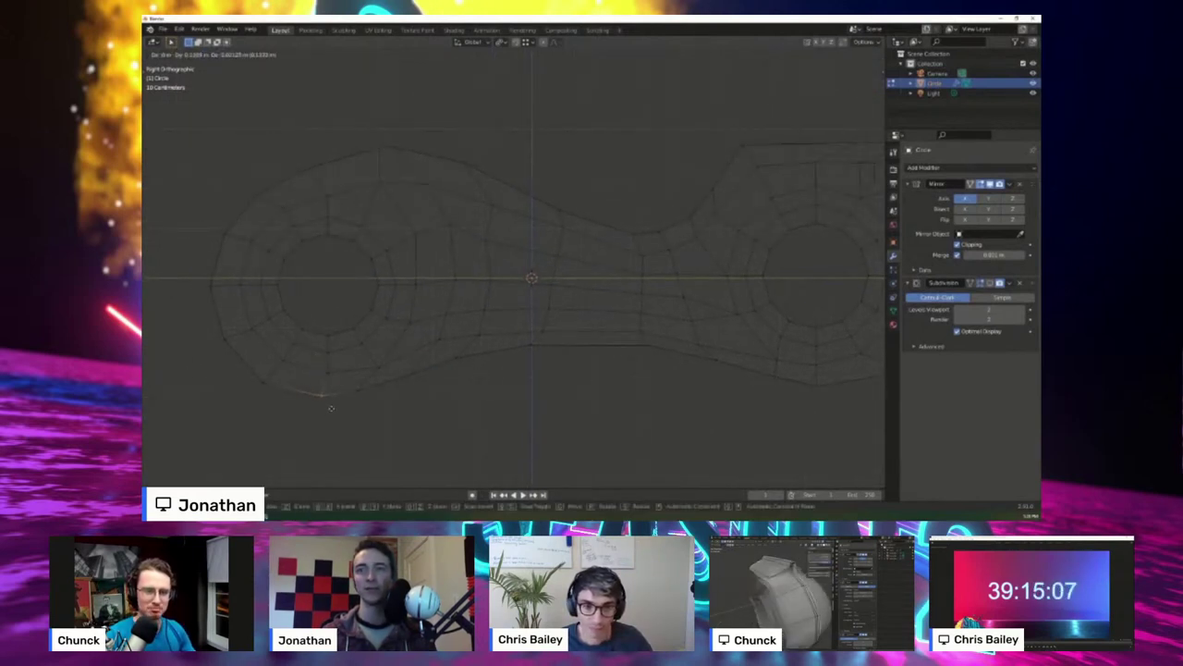
left_click(323, 405)
left_click_drag(169, 213, 227, 384)
key("g")
left_click(415, 344)
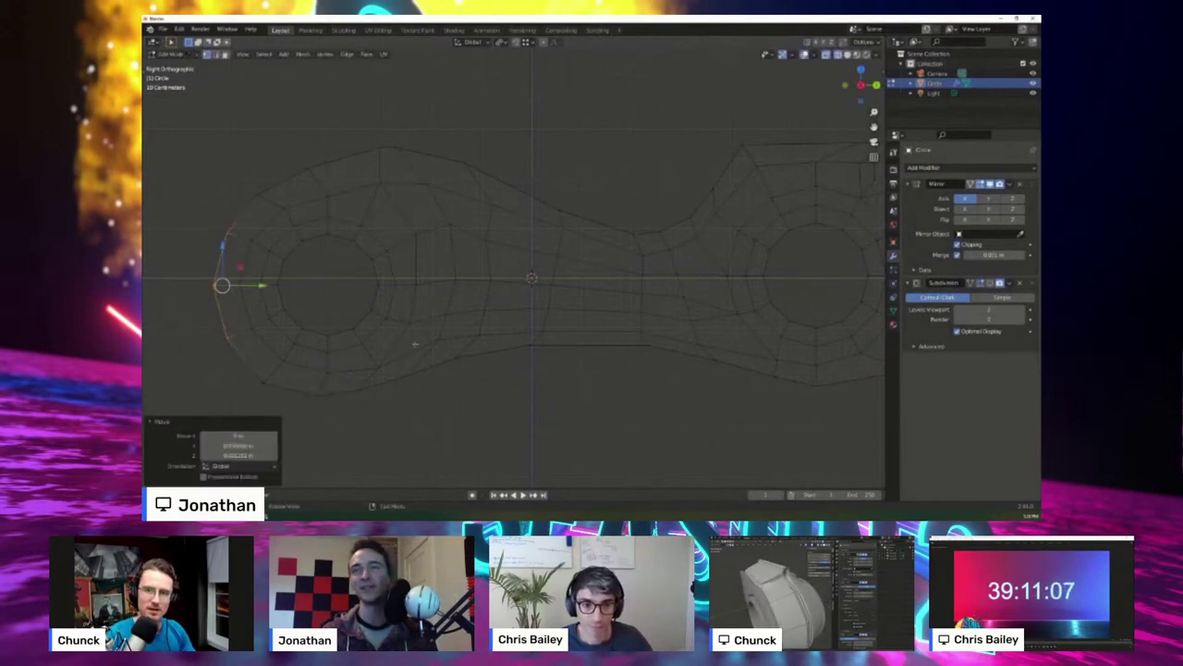
- Nudge the inner vertices between the left-hand ring and the arm to even their spacing
left_click(489, 244)
key("g")
left_click(502, 246)
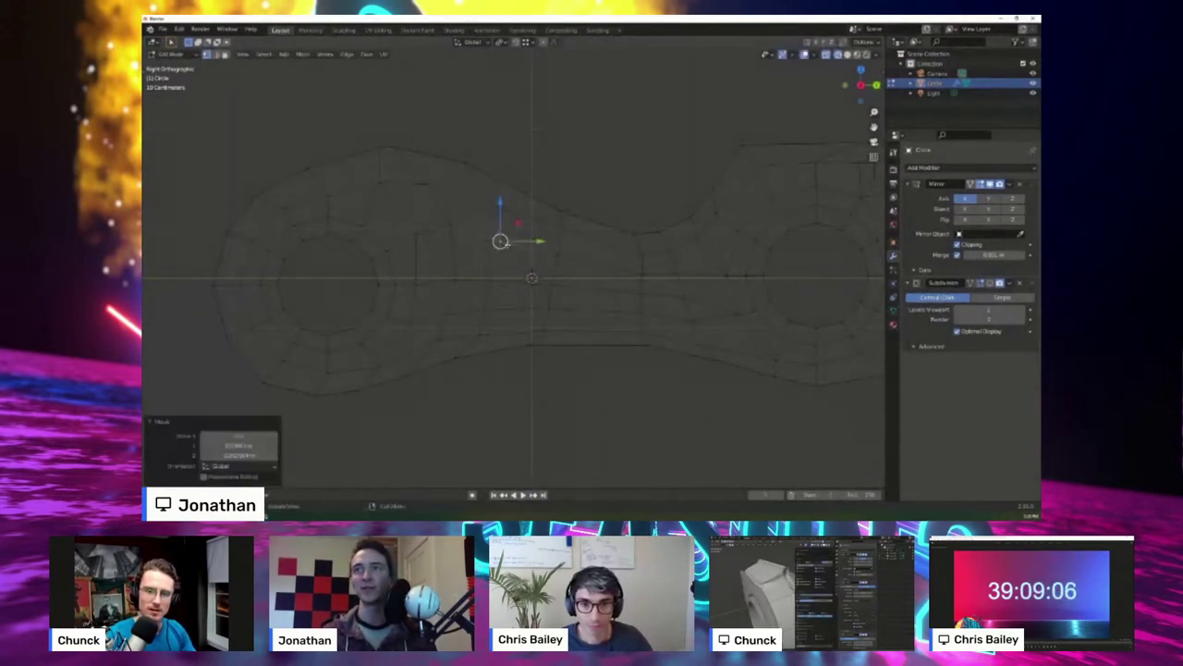
left_click(522, 426)
mouse_move(496, 359)
middle_mouse_down("shift")
mouse_move(431, 356)
mouse_move(493, 352)
middle_mouse_up("shift")
left_click(404, 340)
key("g")
left_click(407, 340)
scroll(471, 354, "down", 3)
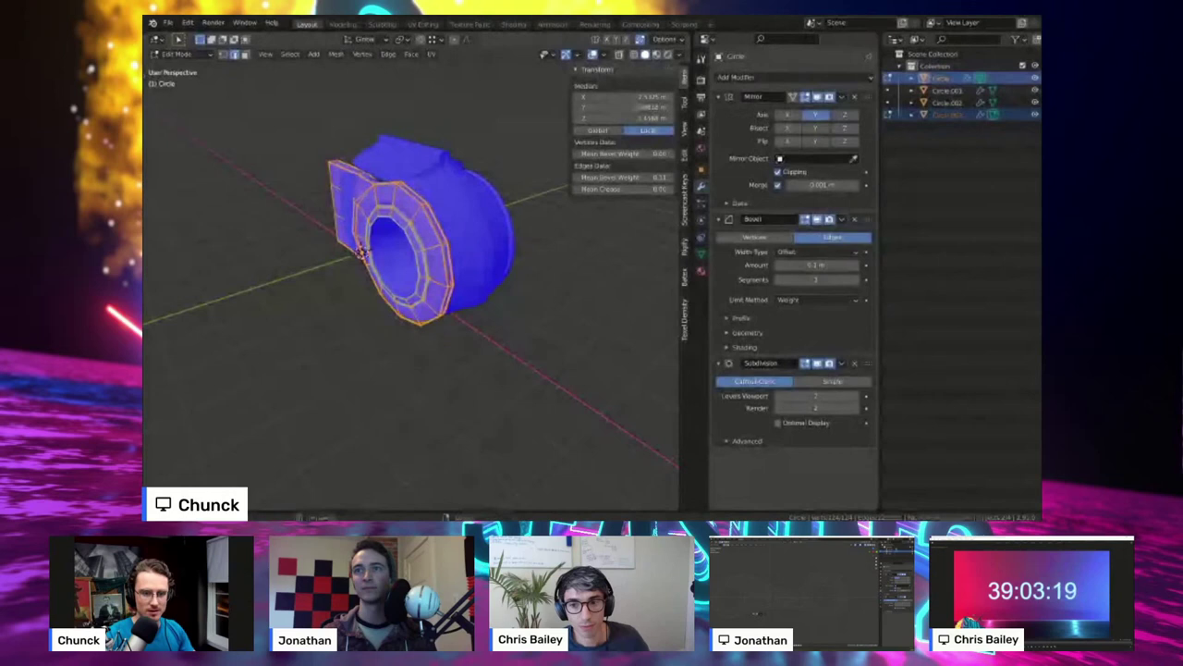
- On the second modeller's ringed tube, return to Object Mode, select the grooved outer band and turn off the face orientation overlay
middle_click_drag(435, 277, 407, 298)
key("alt+a")
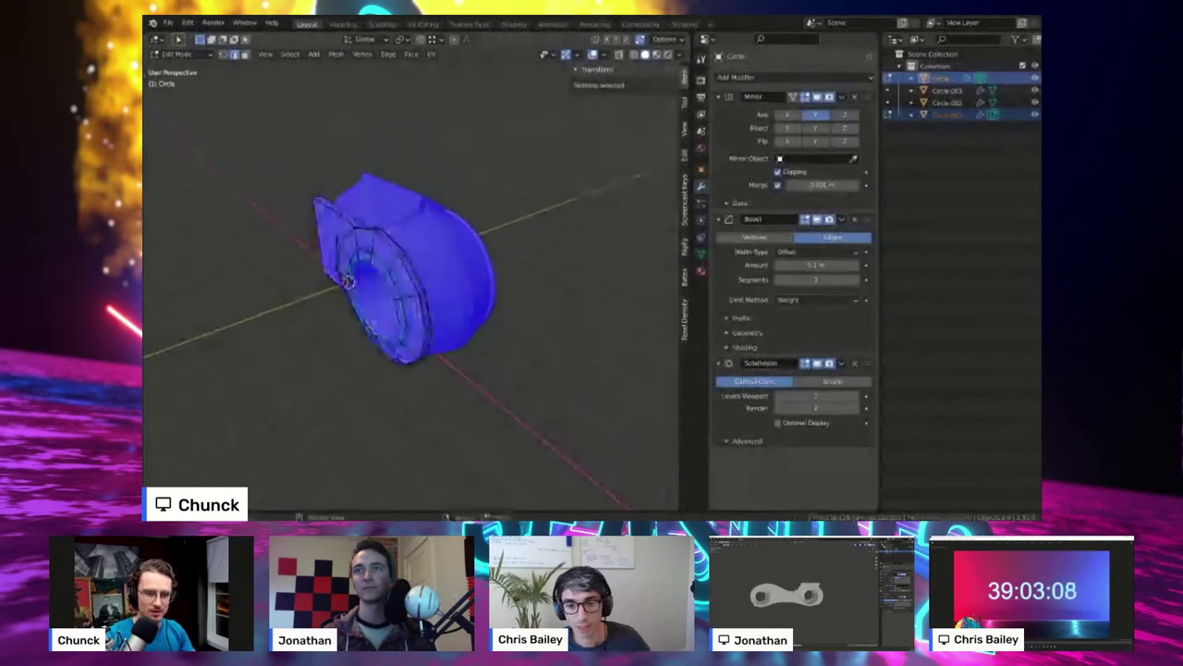
scroll(411, 277, "up", 3)
key("Tab")
left_click(462, 269)
middle_click_drag(462, 269, 453, 301)
left_click(603, 55)
left_click(529, 287)
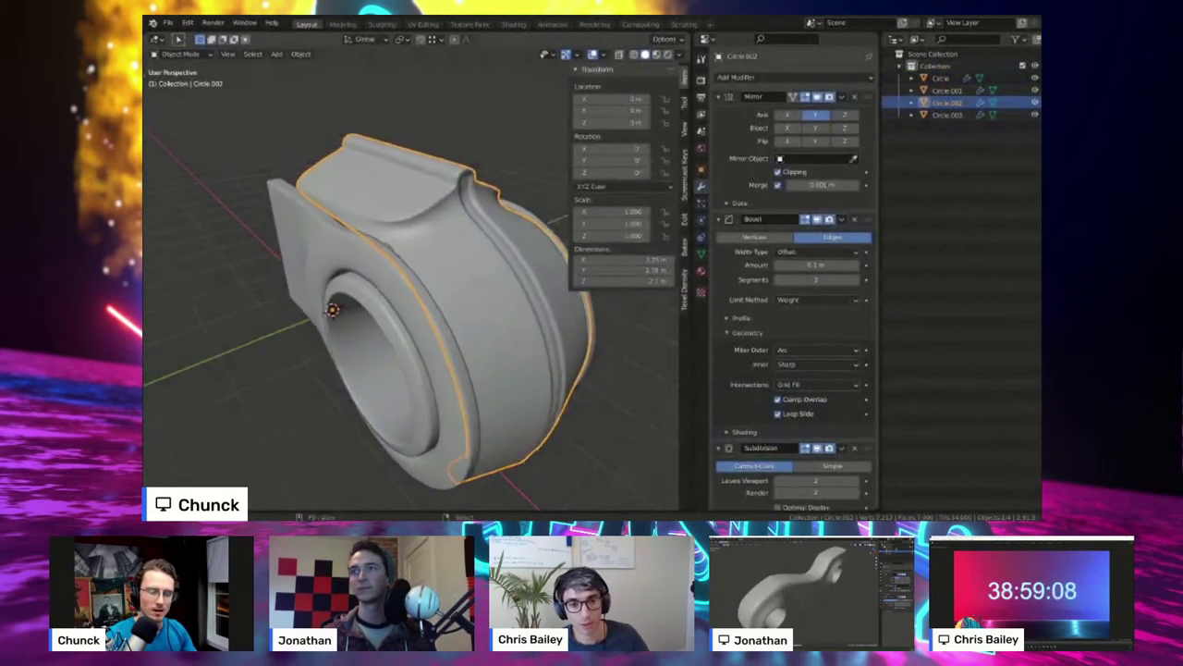
- Inspect the meshes of the second modeller's tube parts by switching them between Object Mode and Edit Mode
left_click(416, 305)
key("Tab")
key("Tab")
left_click(476, 305)
key("Tab")
key("Tab")
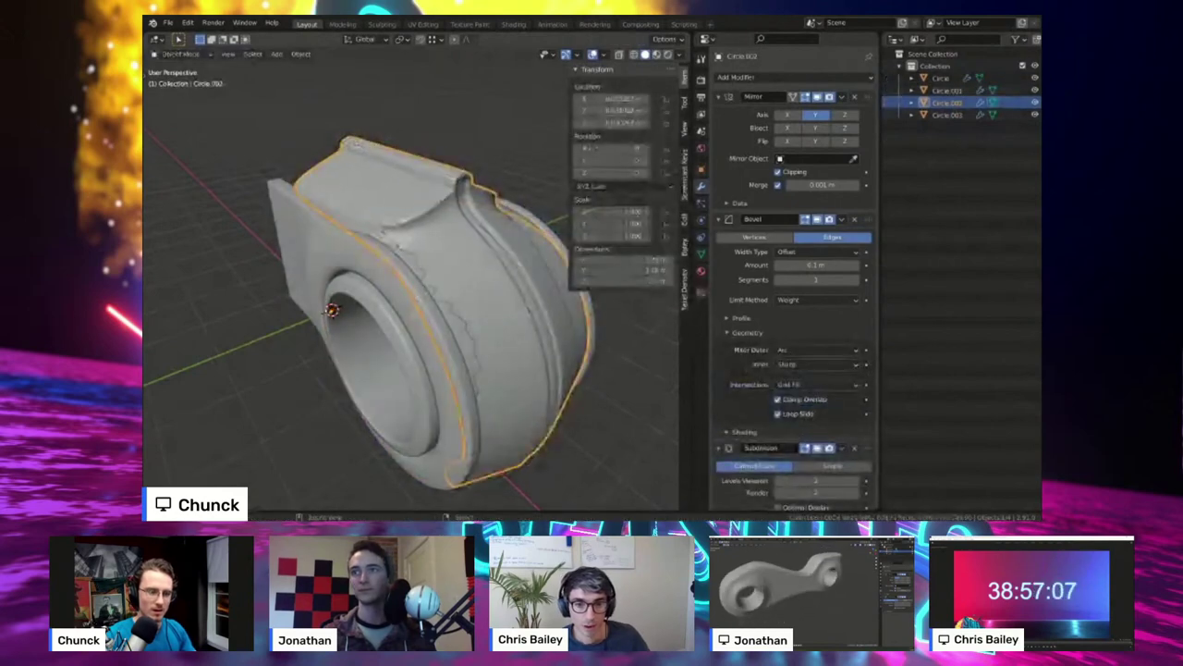
key("Tab")
scroll(416, 287, "up", 2)
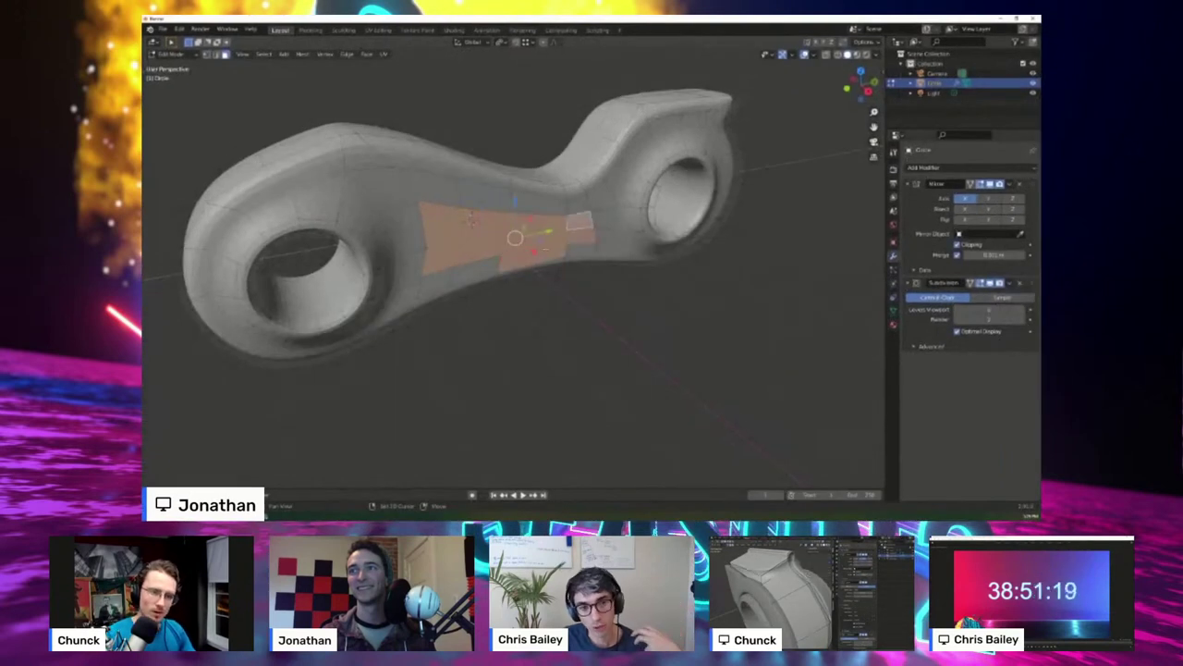
- On the first modeller's body, complete the selection of the arm's side faces and move them along the X axis
left_click(545, 249, "shift")
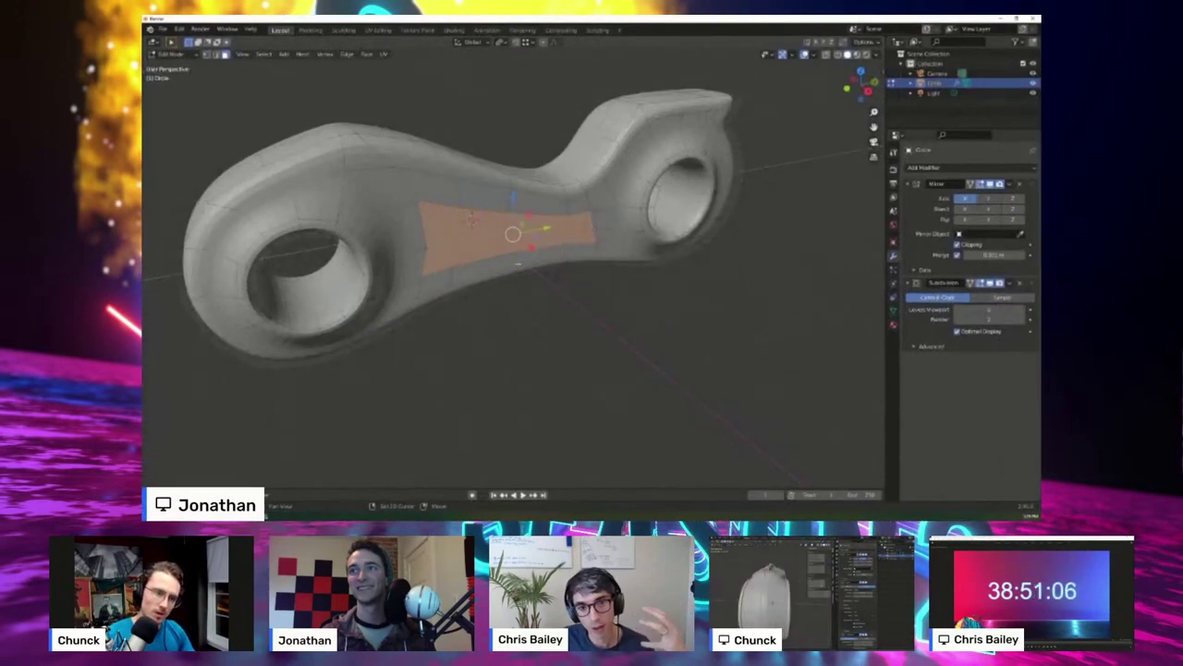
middle_click_drag(546, 249, 622, 263)
left_click_drag(580, 250, 591, 253)
scroll(591, 253, "down", 6)
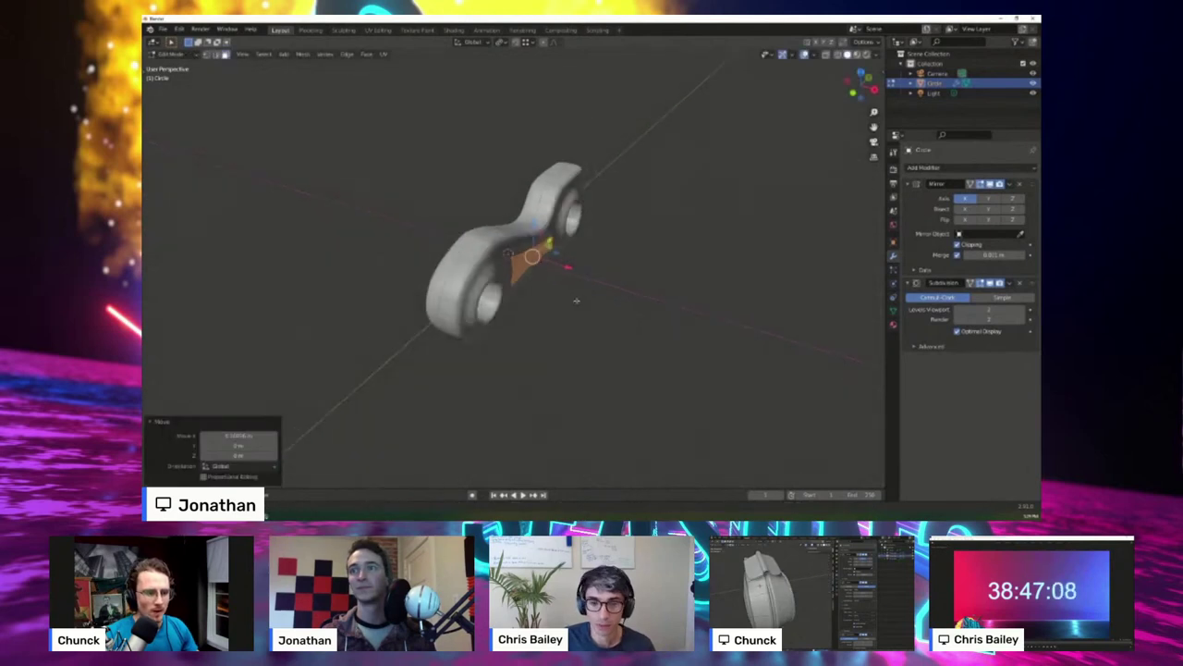
middle_click_drag(588, 259, 618, 312)
scroll(563, 290, "up", 3)
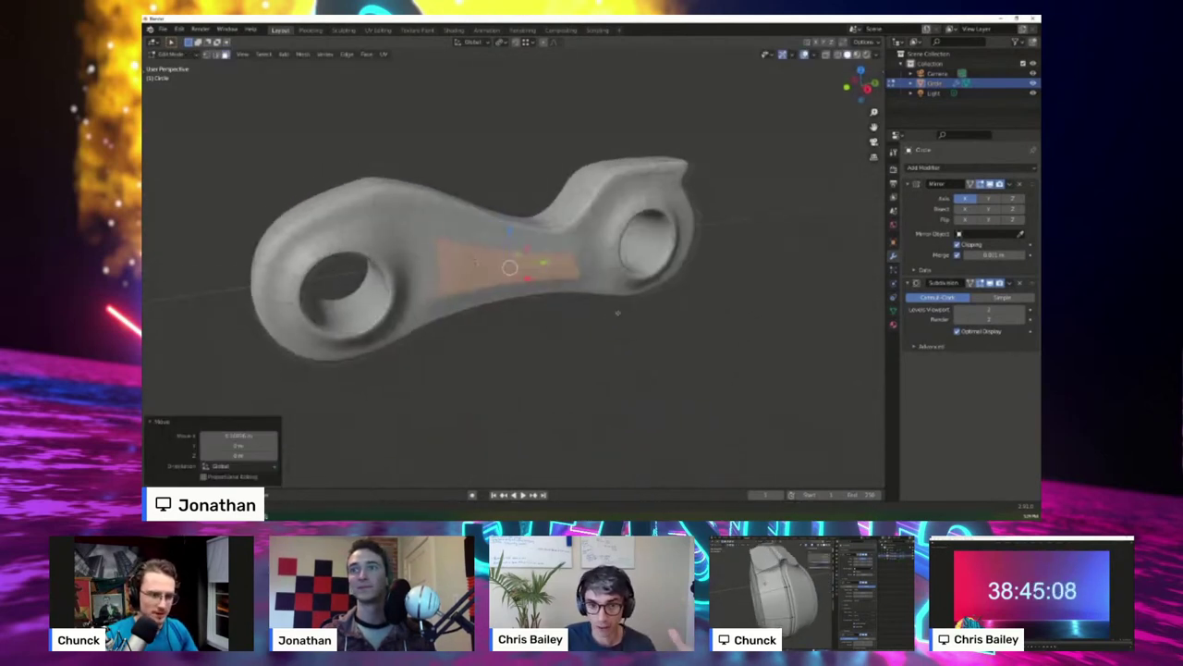
- Return to Object Mode and raise the whole body along Z until its underside rests on the ground line in the right view
key("Tab")
left_click(617, 312)
scroll(555, 304, "down", 3)
middle_click_drag(505, 295, 549, 291)
left_click(549, 289)
scroll(560, 311, "down", 2)
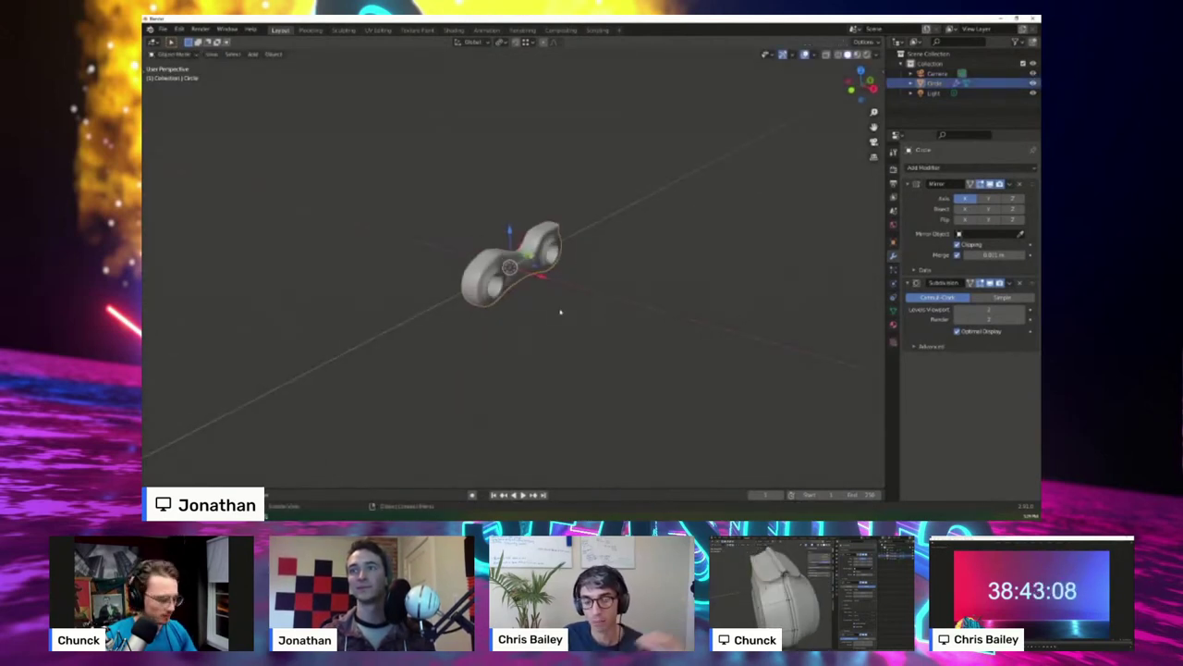
key("z")
left_click(597, 301)
key("KP_3")
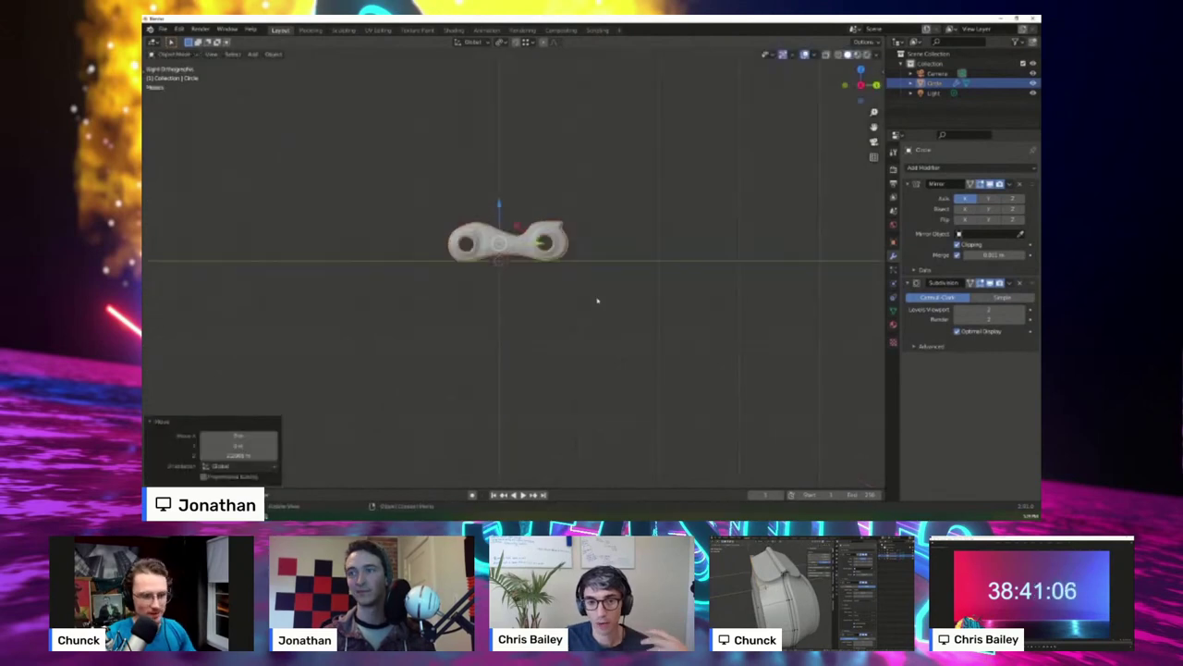
scroll(597, 300, "up", 6)
key("g")
key("z")
left_click(743, 285)
- Enter Edit Mode on the two-ringed body and switch the viewport to wireframe shading
key("Tab")
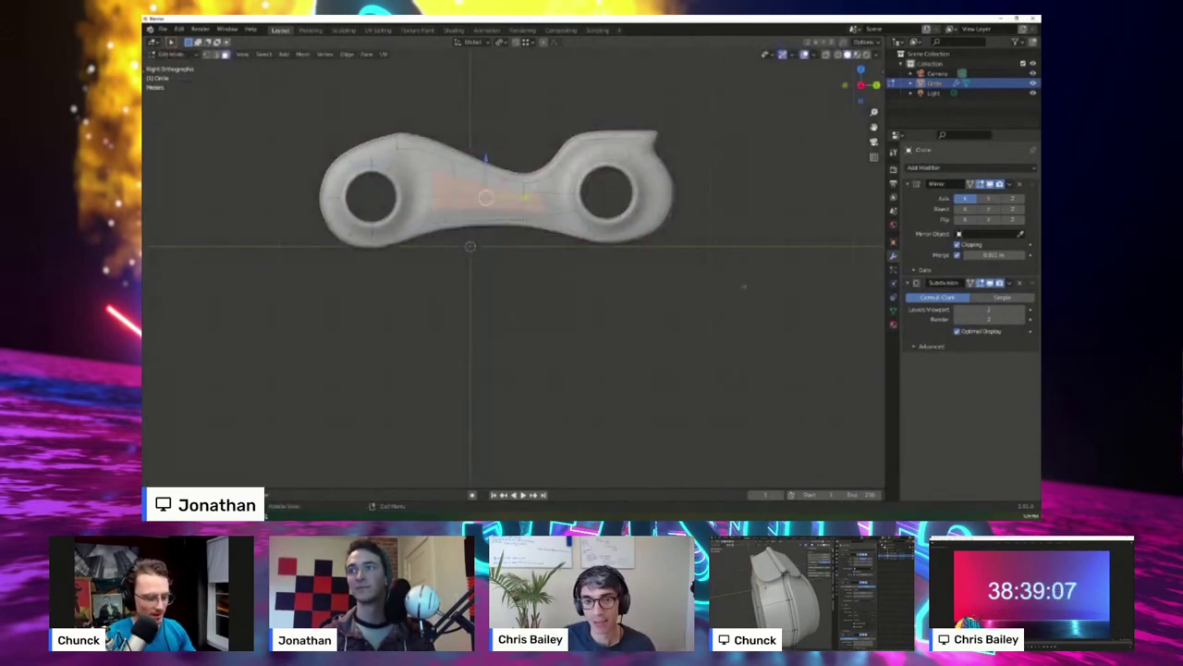
middle_click_drag(746, 286, 705, 305, "shift")
scroll(705, 306, "up", 2)
key("z")
left_click(622, 281)
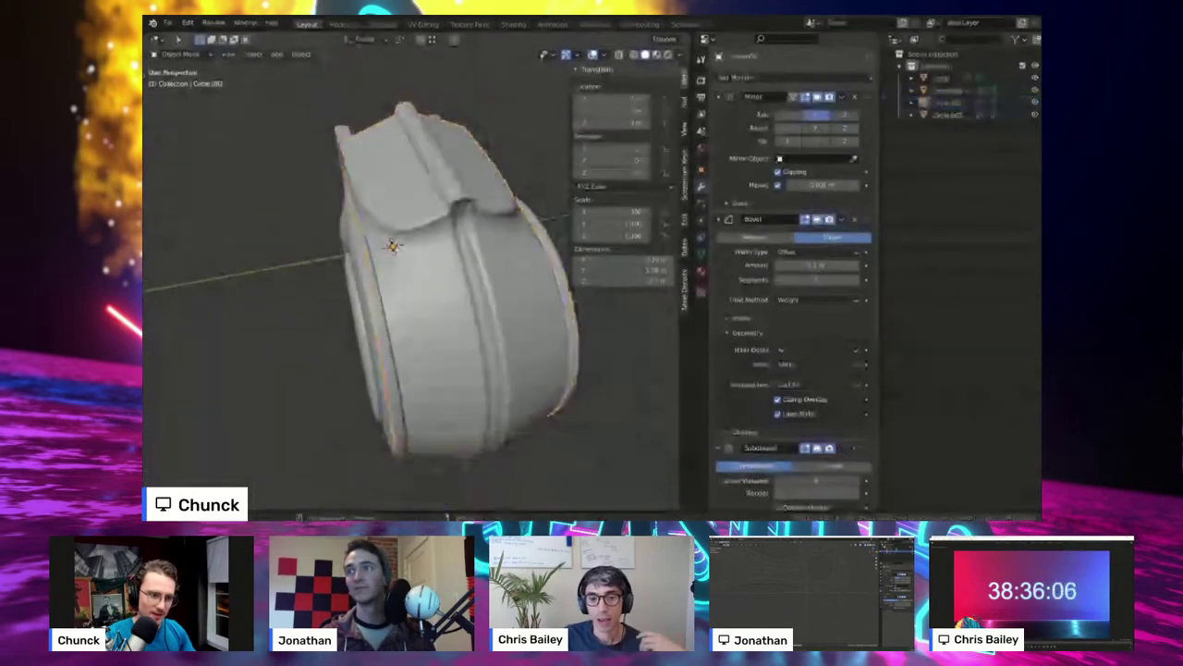
- On the second modeller's tube, enter Edit Mode on the grooved outer band with the top block
middle_click_drag(407, 296, 490, 268)
key("Tab")
middle_click_drag(499, 183, 531, 189)
key("ctrl+r")
left_click(386, 200)
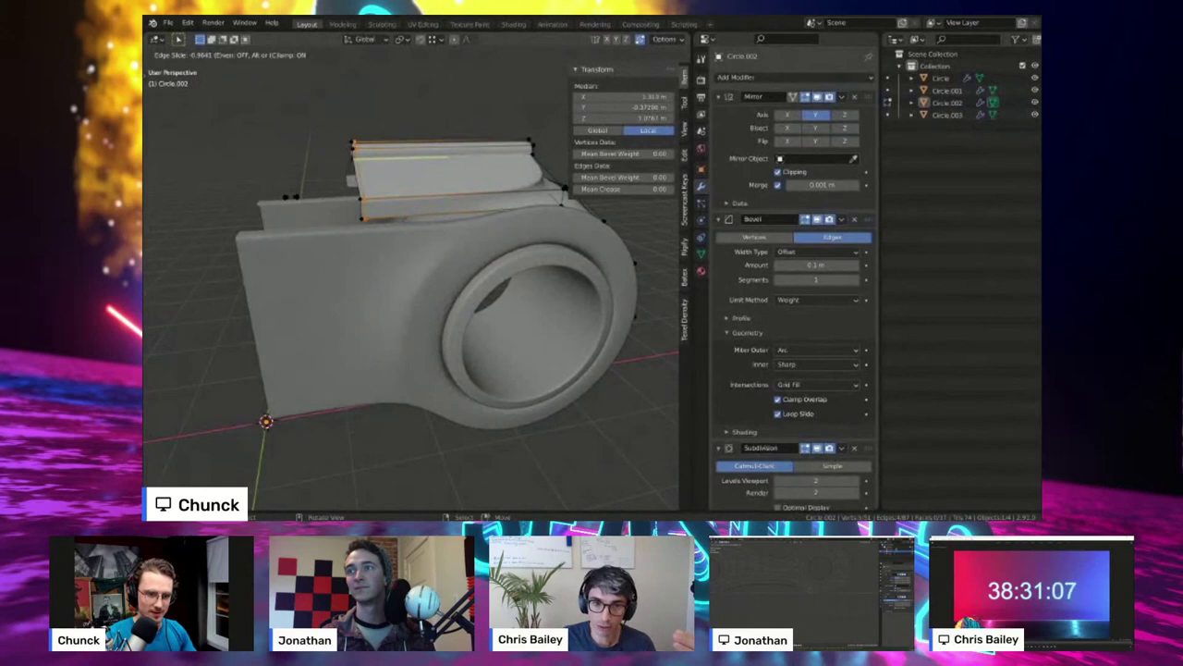
key("Escape")
key("ctrl+z")
- Select the lower side edge of the top block and extrude it downward along Z
key("alt+z")
left_click(561, 206)
key("alt+z")
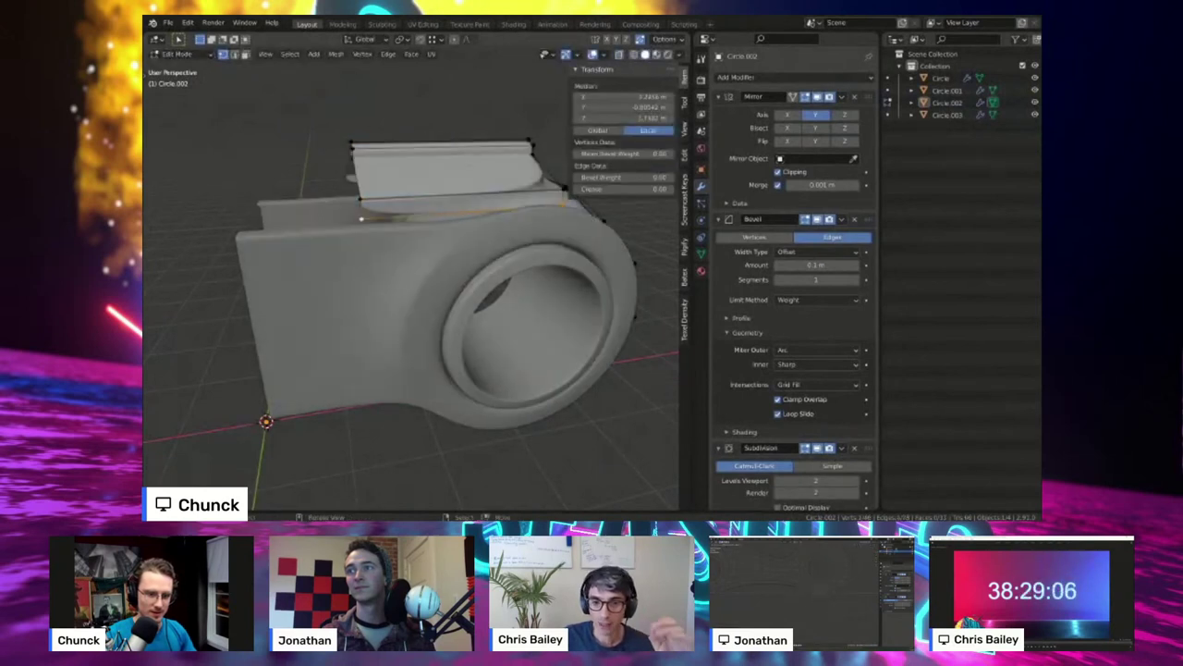
middle_click_drag(362, 220, 366, 259)
key("e")
key("z")
left_click(333, 245)
key("alt+a")
- Move the top block's extruded lower side edge slightly along Y and return to Object Mode
left_click_drag(293, 209, 338, 249)
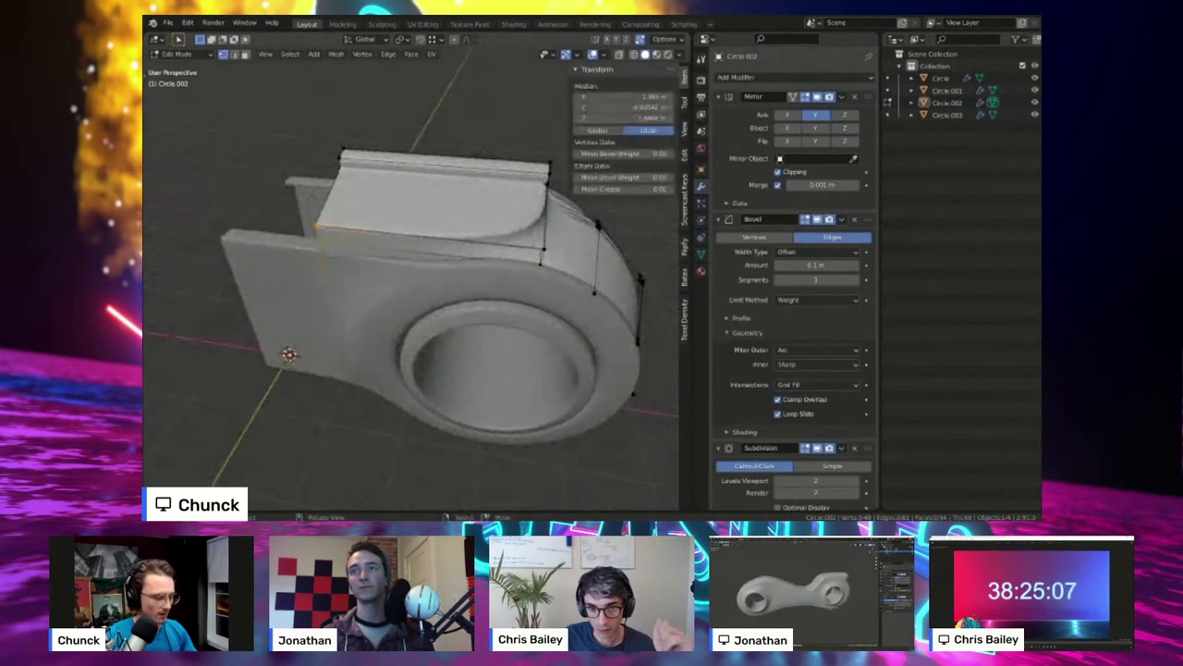
key("g")
key("x")
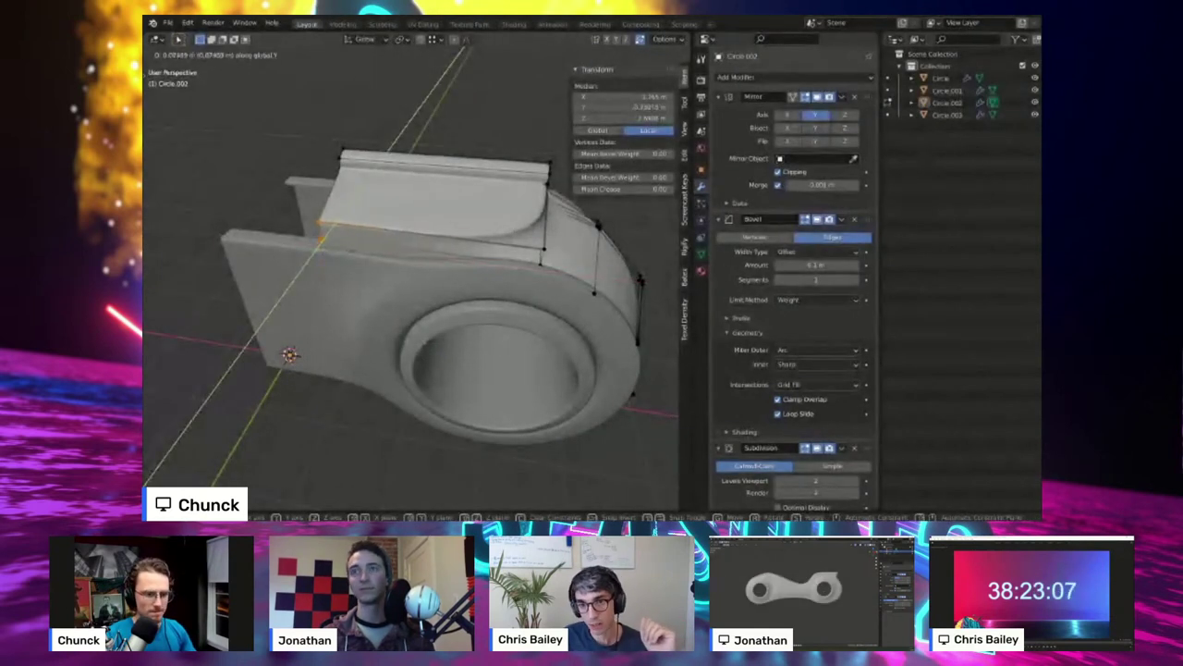
left_click(333, 245)
key("alt+a")
key("Tab")
middle_click_drag(388, 249, 434, 245)
- Extrude the band's outer corner vertex beside the top block downward and slide it closer to the ring's rim in the front view
key("Tab")
key("alt+z")
scroll(434, 245, "up", 2)
left_click(460, 330)
key("e")
left_click(454, 367)
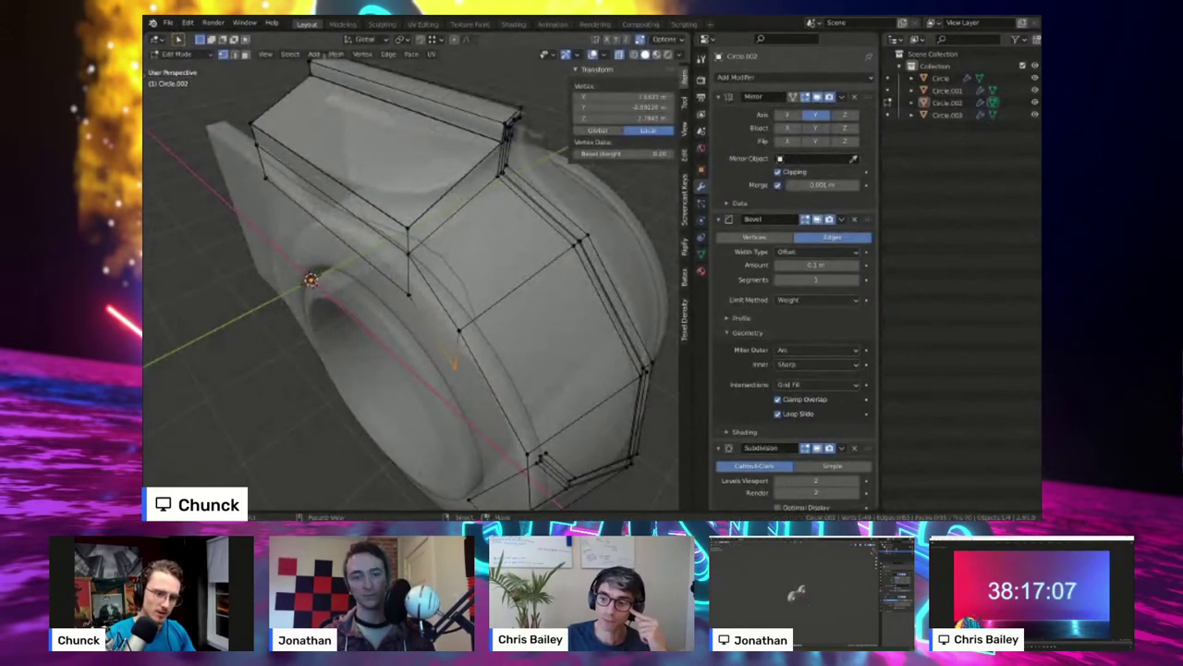
middle_click_drag(454, 361, 574, 264)
key("KP_1")
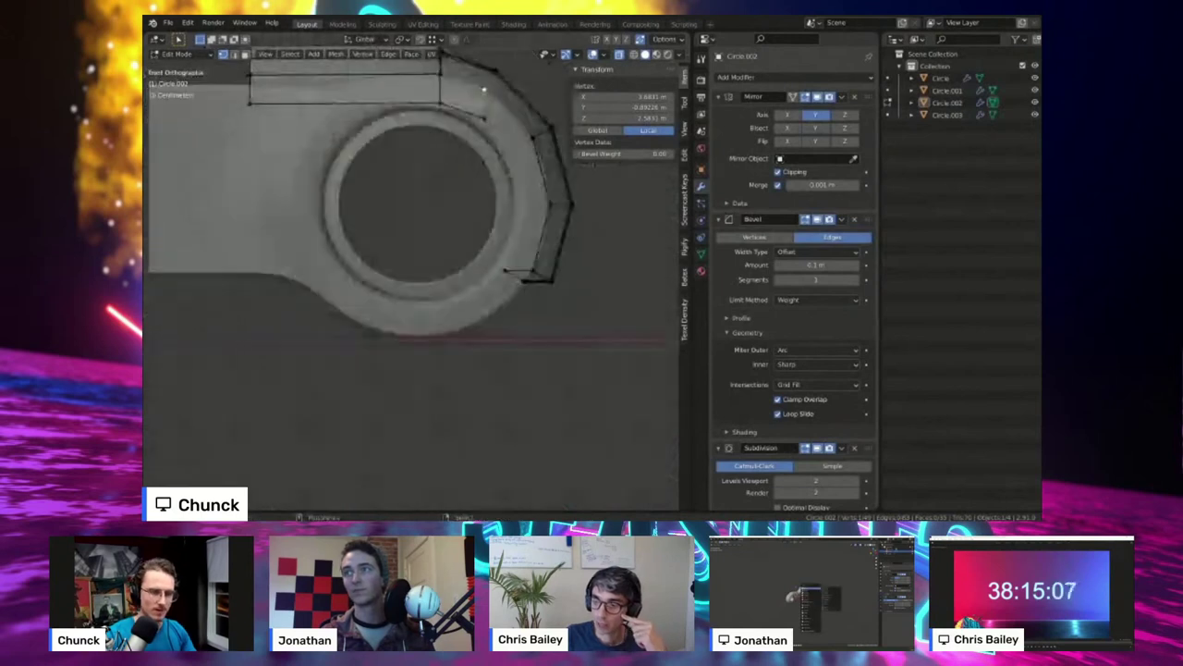
middle_click_drag(499, 157, 447, 264, "shift")
scroll(448, 265, "up", 3)
key("shift+v")
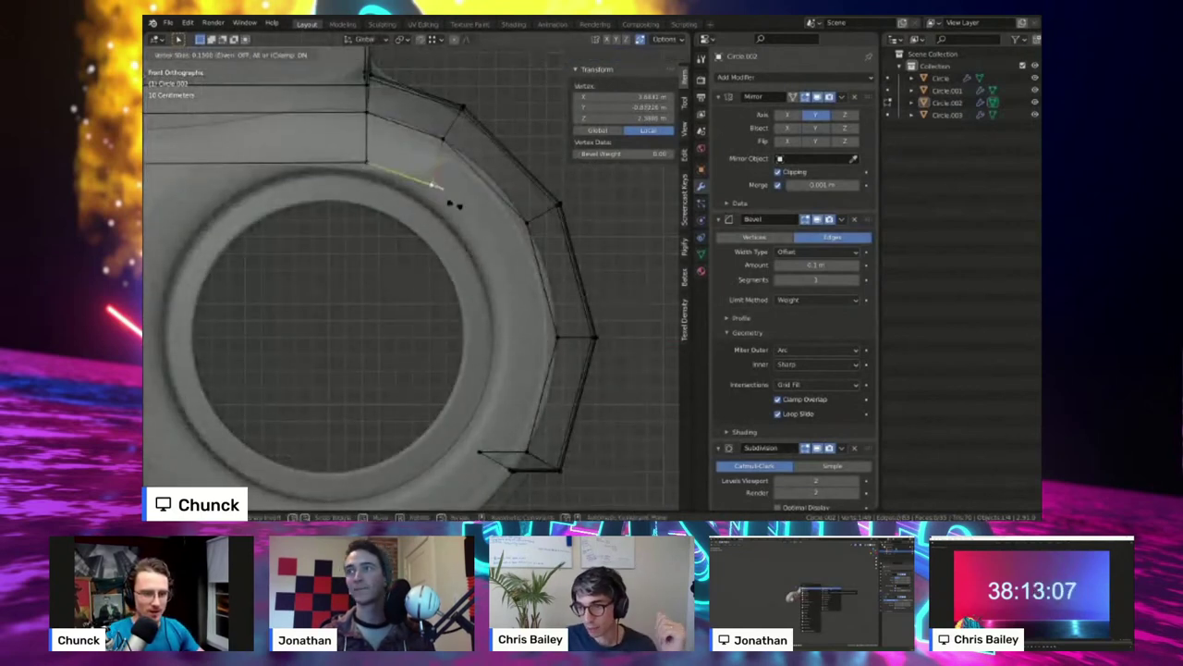
left_click(413, 184)
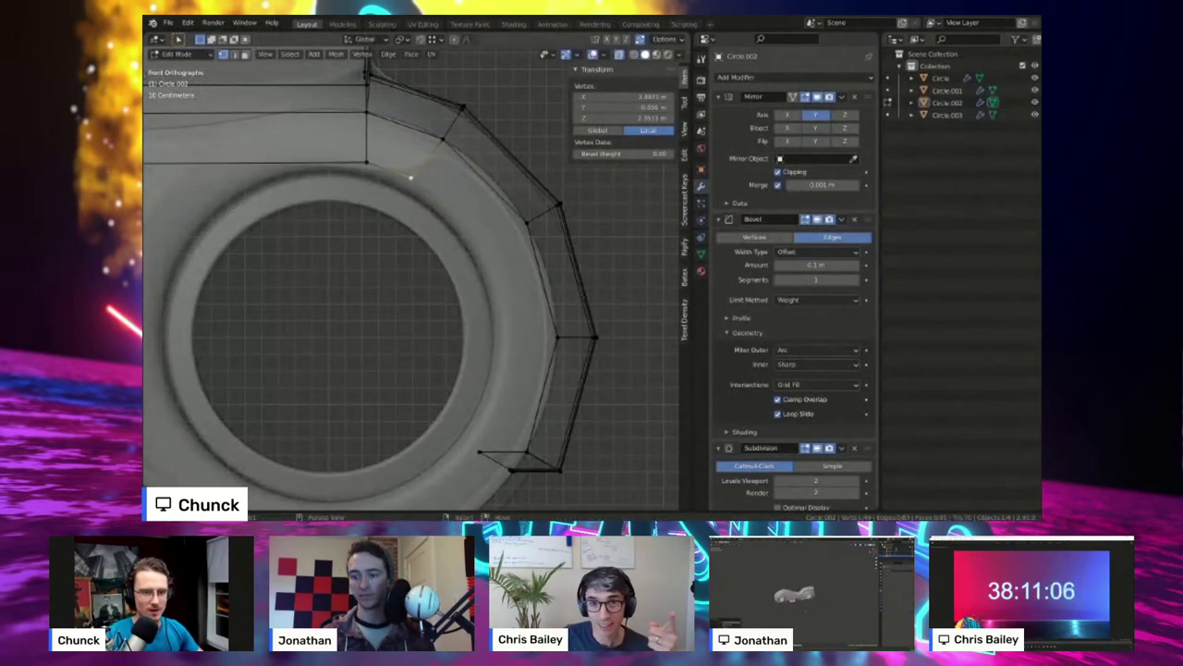
- Fill the first side face below the top block and slide the next new vertex closer to the ring's rim
key("f")
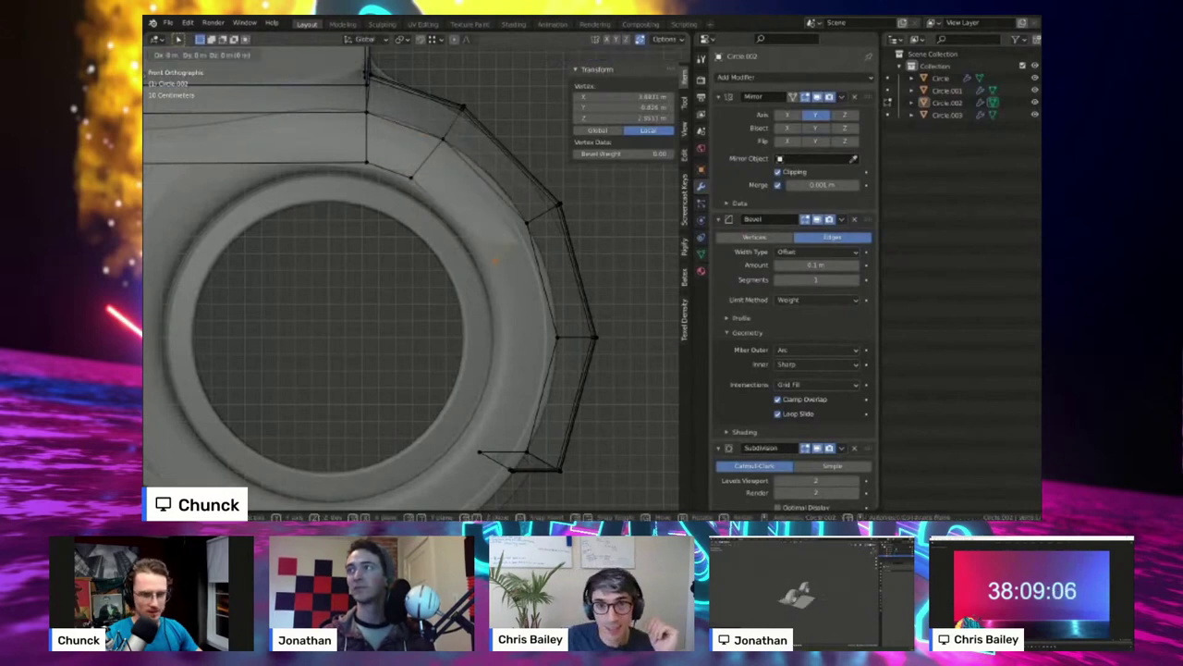
left_click(486, 242)
key("shift+v")
left_click(474, 237)
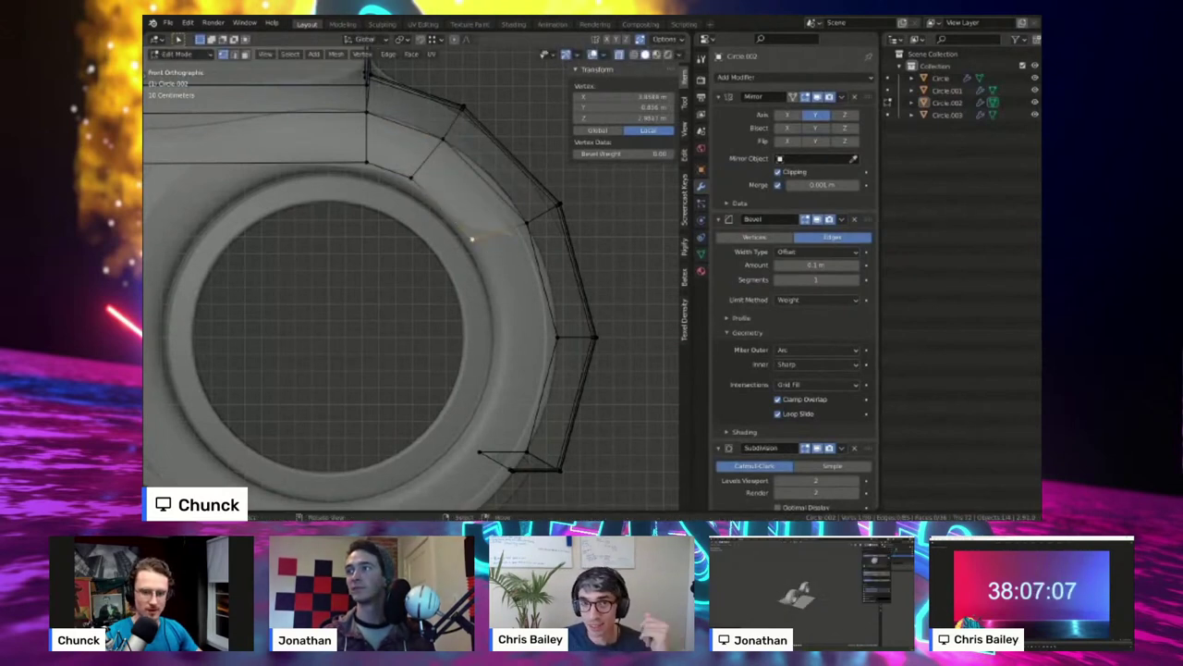
- Move the mid-height side vertex inward along X and fill the remaining side faces down to the band's lower end
key("g")
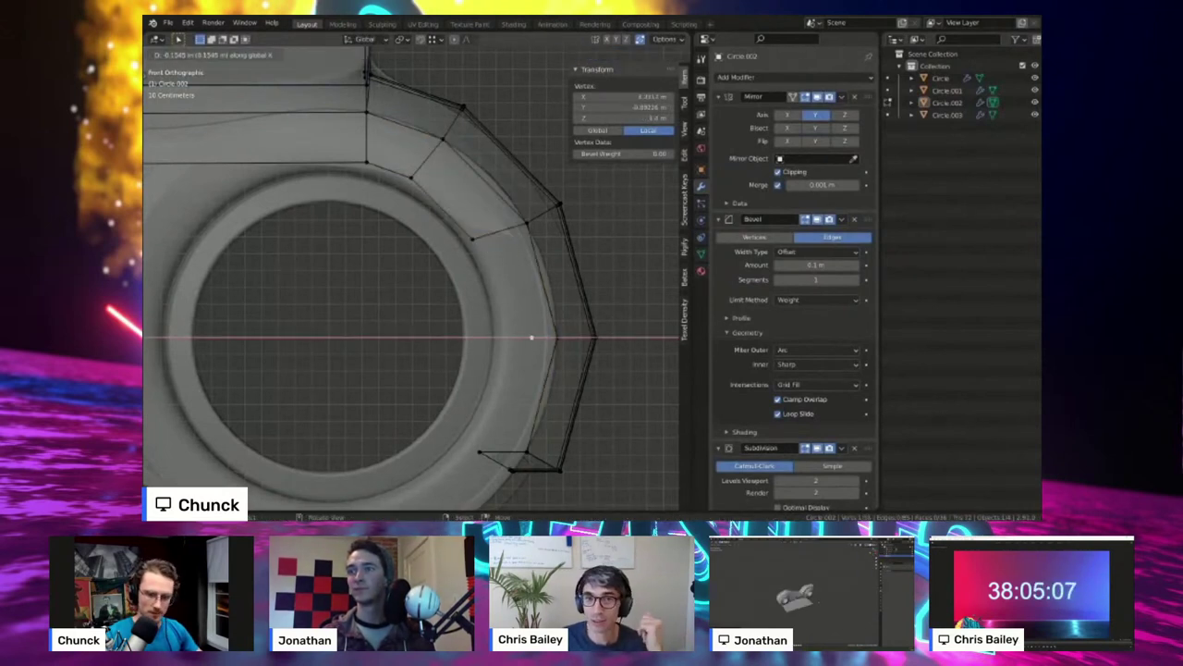
key("Return")
right_click(527, 223, "shift")
key("f")
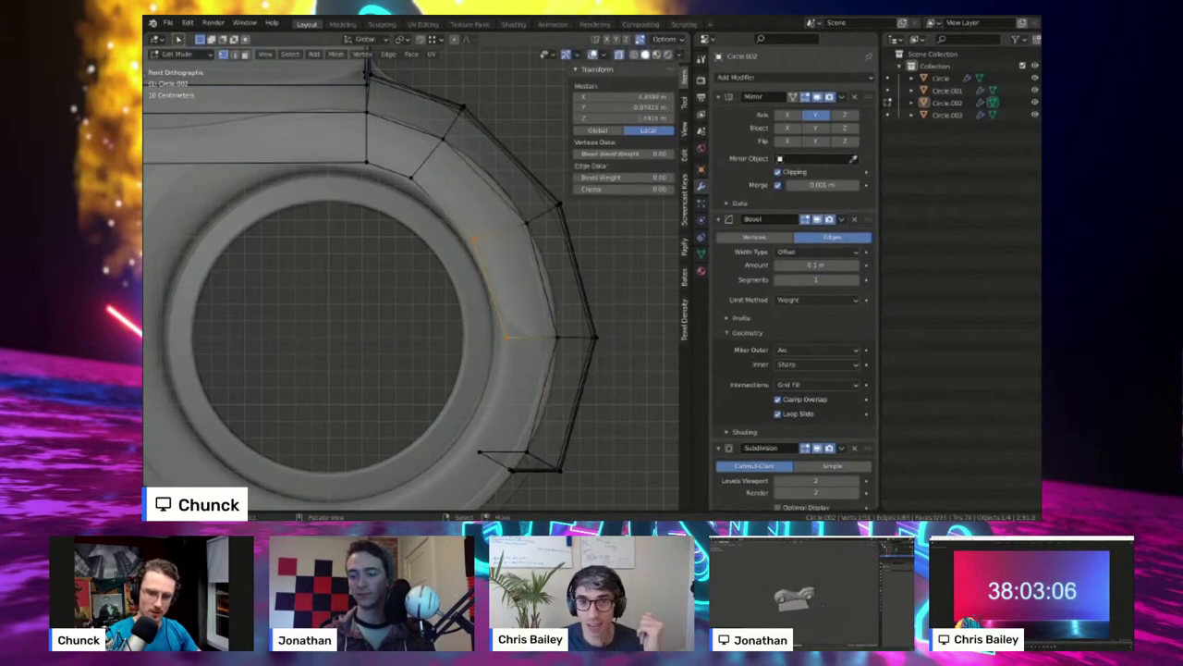
right_click(557, 337)
right_click(527, 452, "shift")
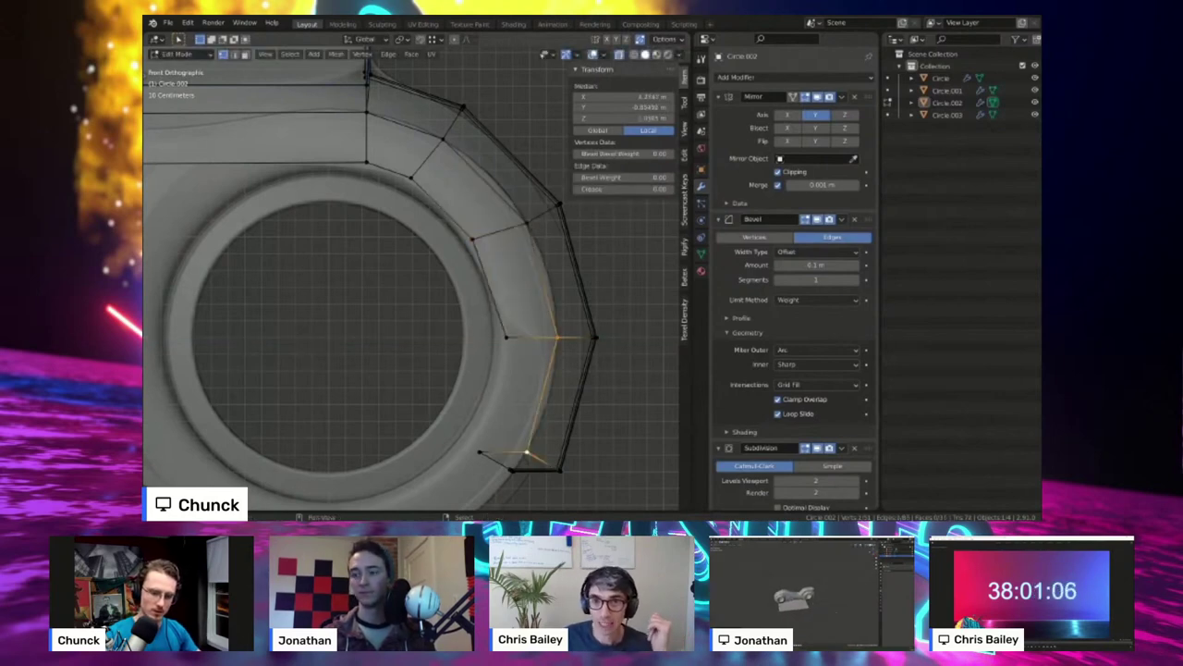
key("alt+a")
key("alt+z")
- In edge select mode, select the edge loop running along the new side faces of the outer band
middle_click_drag(518, 389, 361, 425)
scroll(463, 406, "down", 4)
key("Tab")
key("Tab")
key("2")
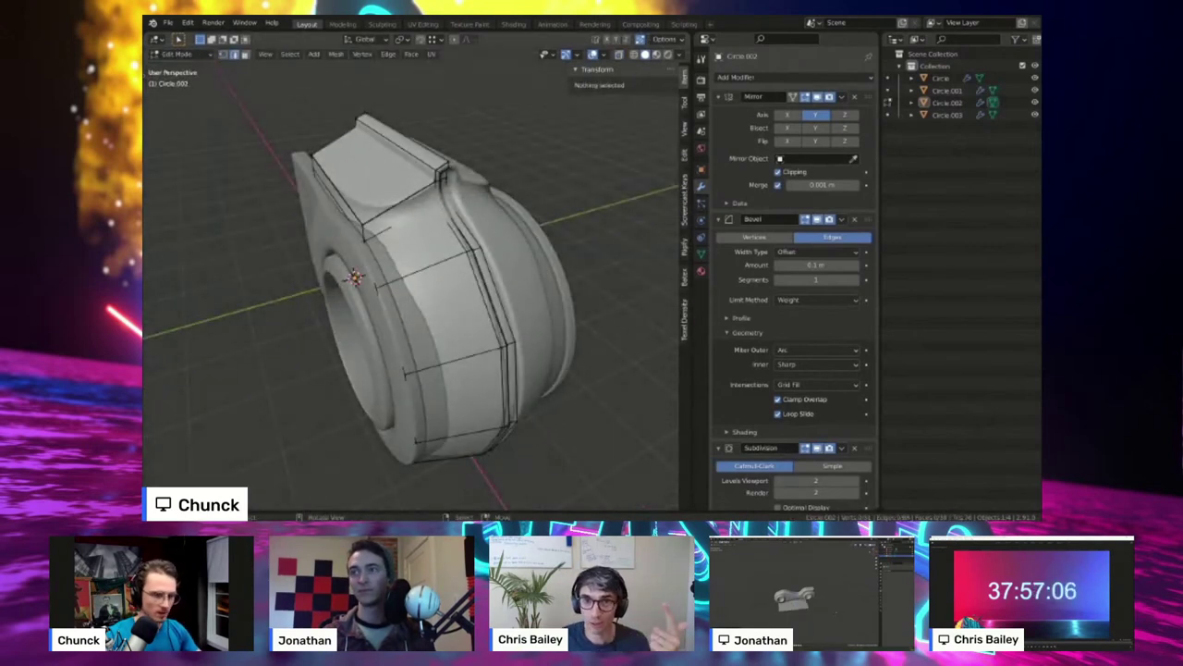
right_click(371, 265, "alt")
key("alt+z")
mouse_move(370, 265)
middle_mouse_down()
mouse_move(393, 242)
mouse_move(375, 277)
middle_mouse_up()
middle_click_drag(434, 337, 449, 340)
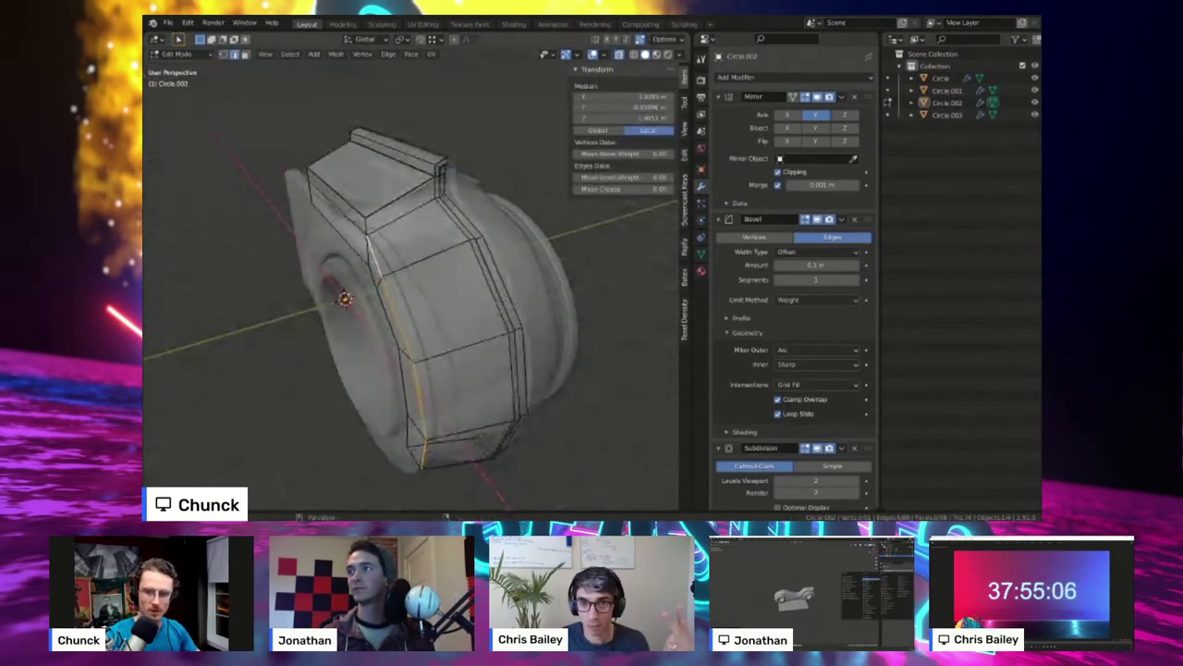
key("alt+z")
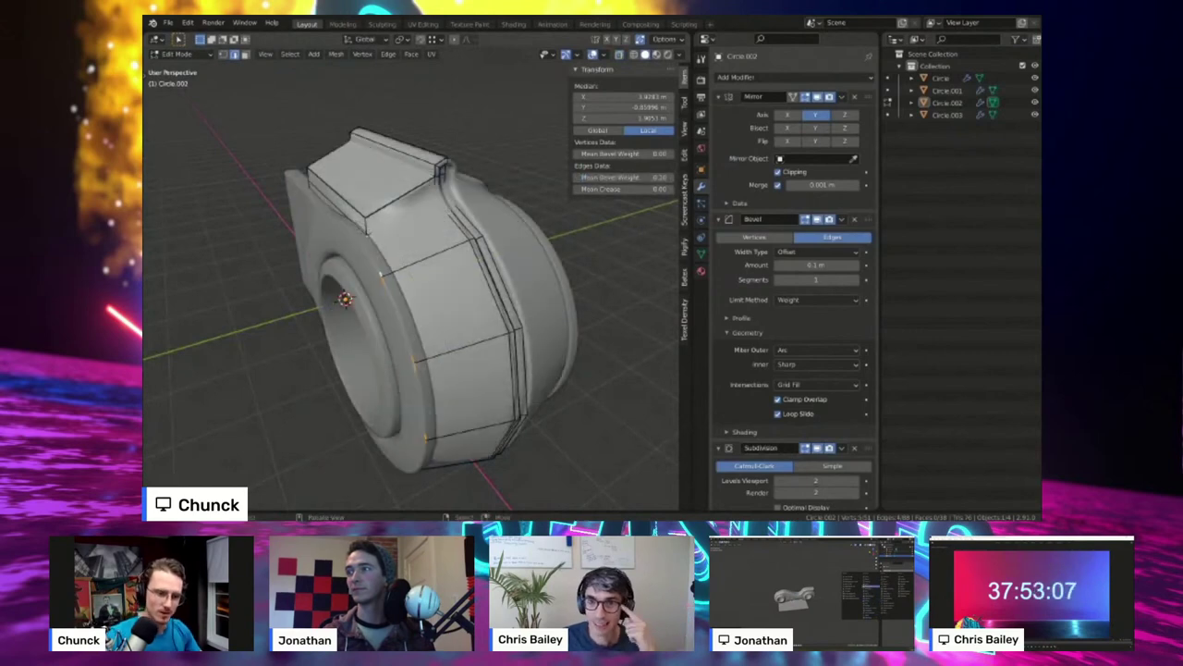
- Return to Object Mode and examine the smoothed outer band and its new side faces from several angles
middle_click_drag(518, 268, 490, 300)
key("Tab")
right_click(490, 286)
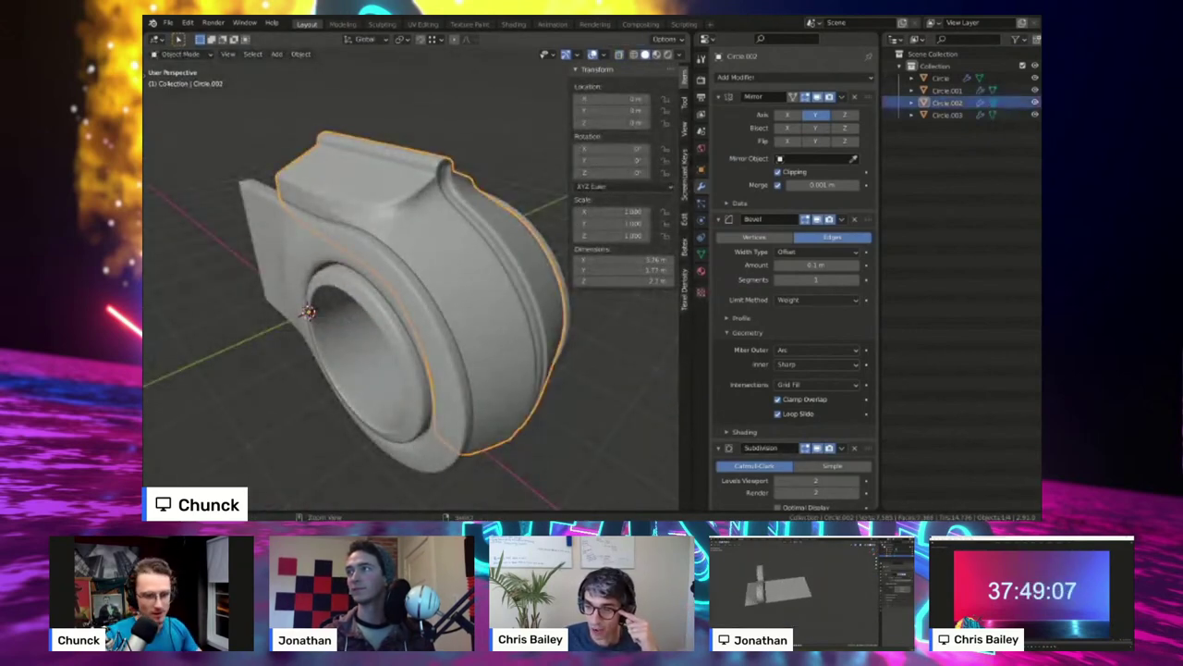
key("shift+z")
key("shift+z")
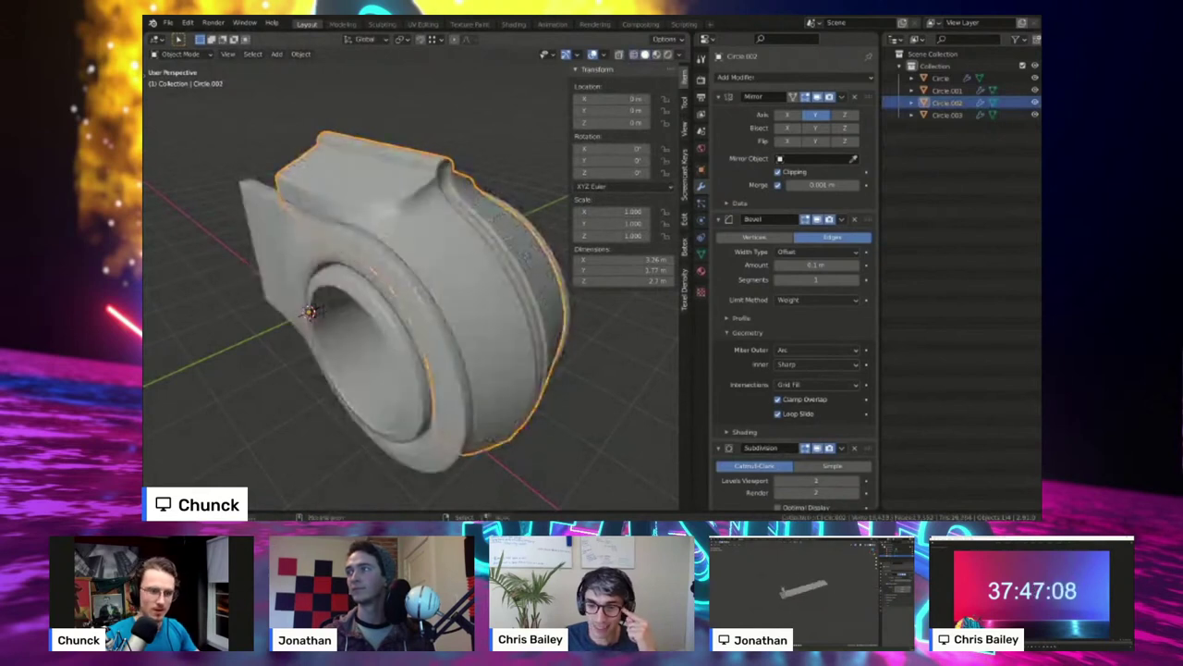
key("alt+a")
mouse_move(463, 295)
middle_mouse_down()
mouse_move(430, 296)
mouse_move(449, 300)
middle_mouse_up()
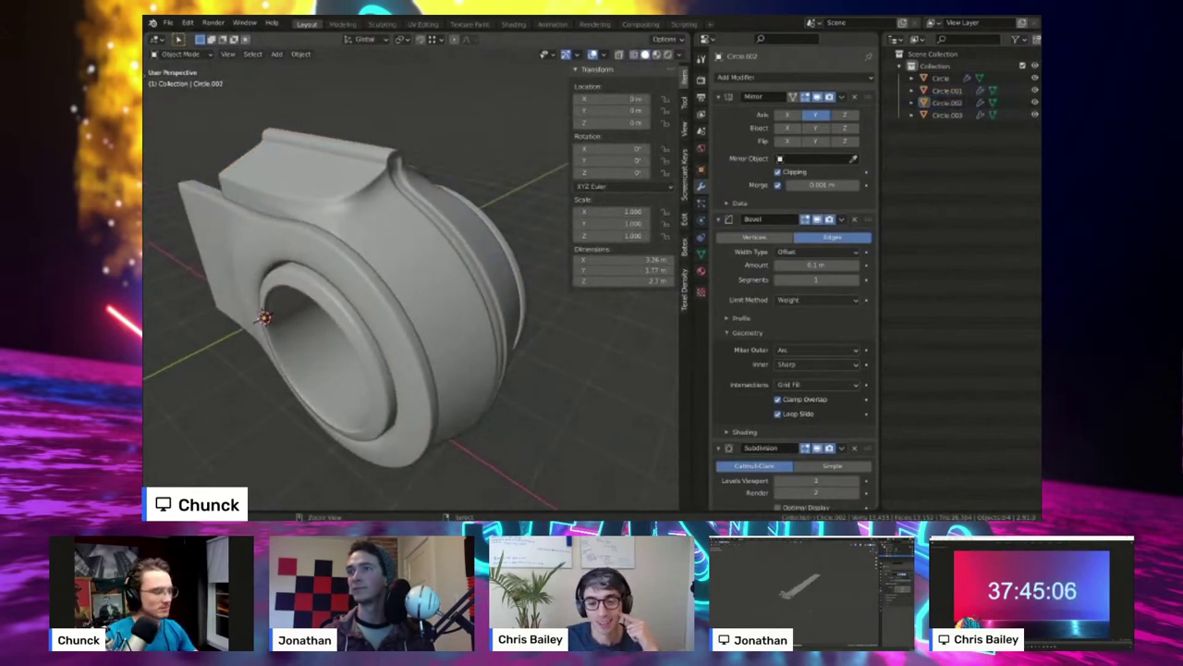
middle_click_drag(352, 268, 417, 240)
- Add a loop cut along the top block's lower side face, slide it into place and return to Object Mode
key("Tab")
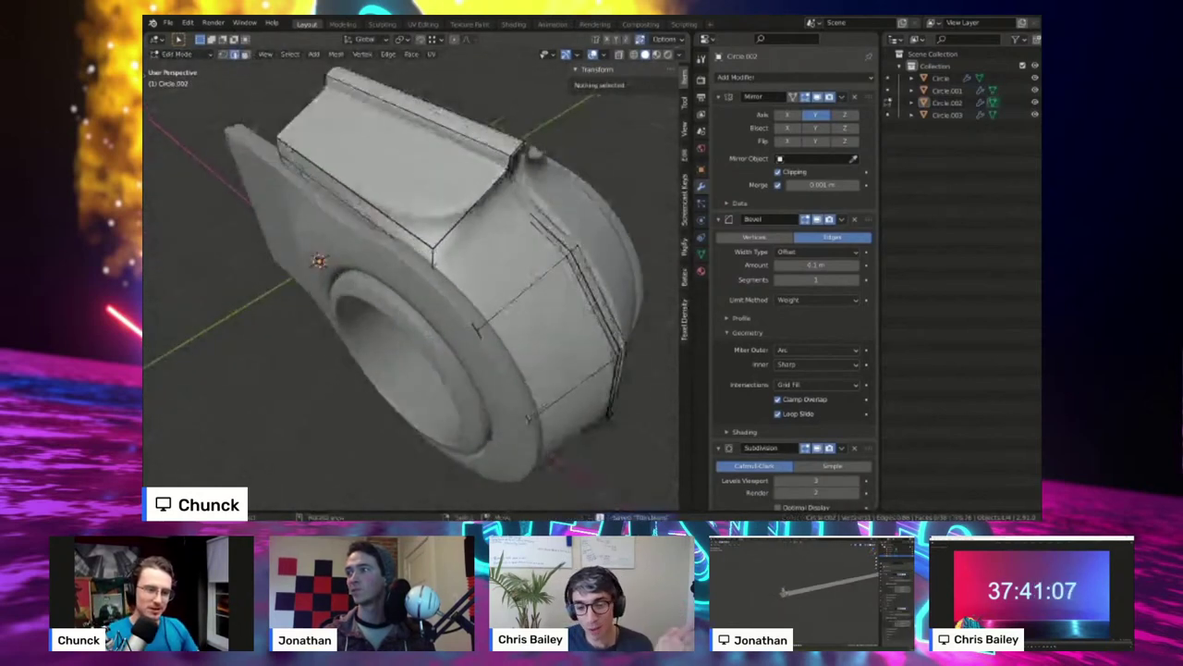
key("ctrl+r")
left_click(417, 232)
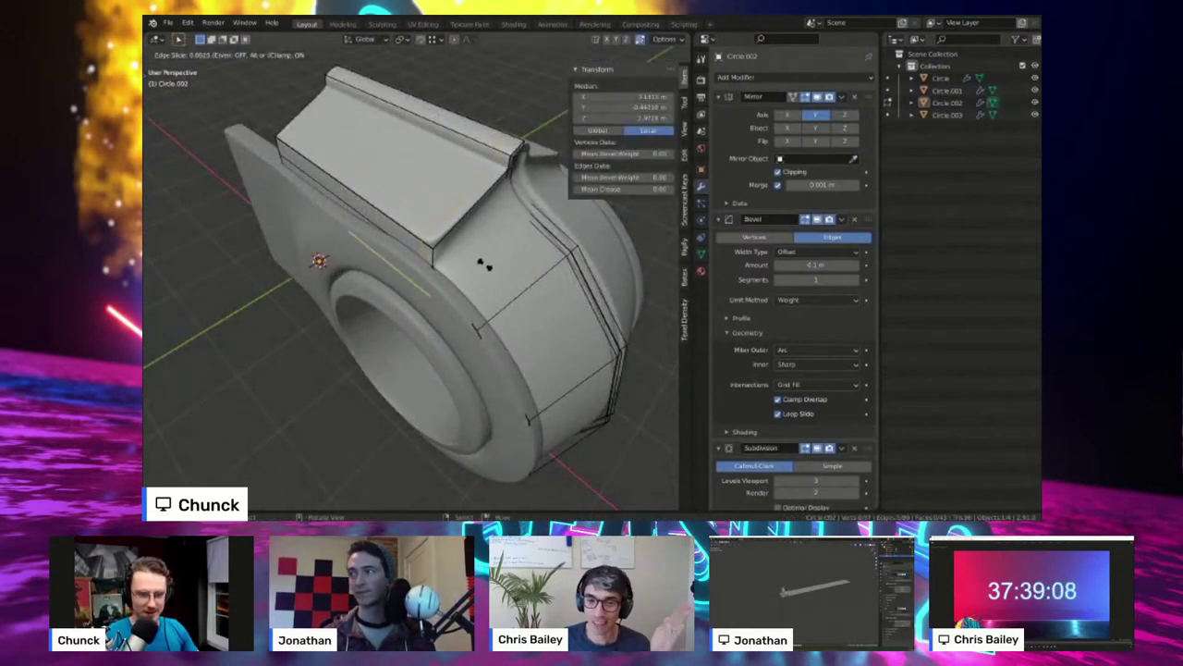
left_click(490, 266)
key("alt+a")
middle_click_drag(490, 265, 386, 222)
key("Tab")
middle_click_drag(416, 273, 356, 259)
- Enter Edit Mode and select the centre-line edge inside the band's groove
key("Tab")
scroll(416, 278, "up", 2)
left_click(499, 397)
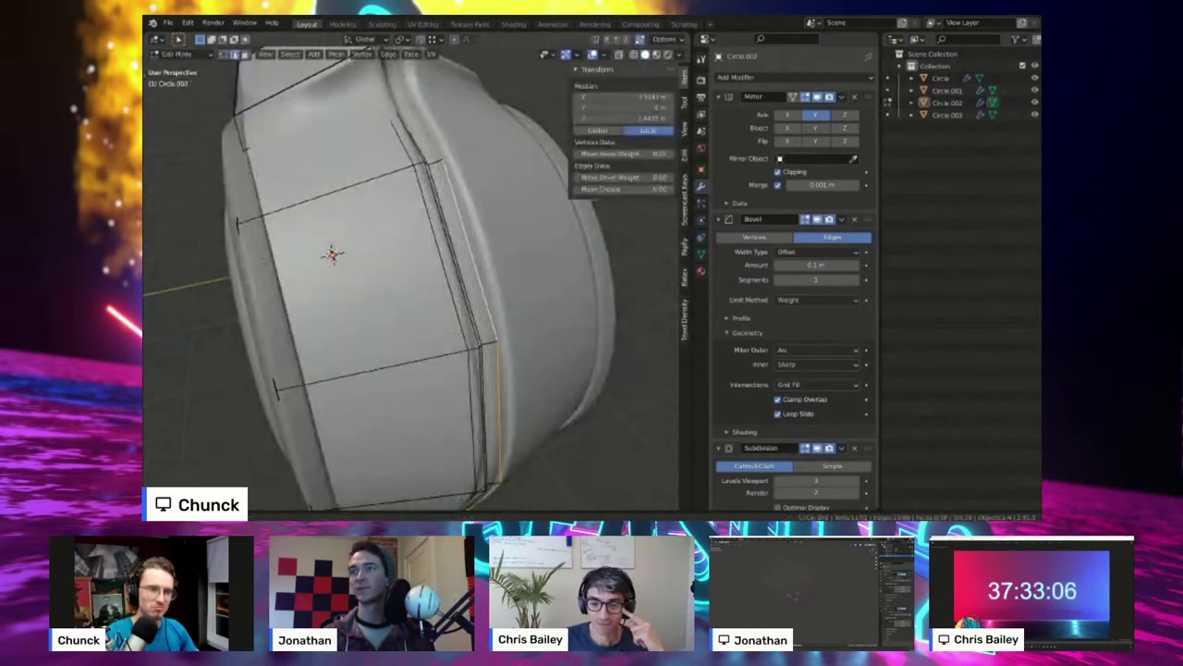
middle_click_drag(499, 398, 425, 379)
middle_click_drag(389, 278, 416, 323)
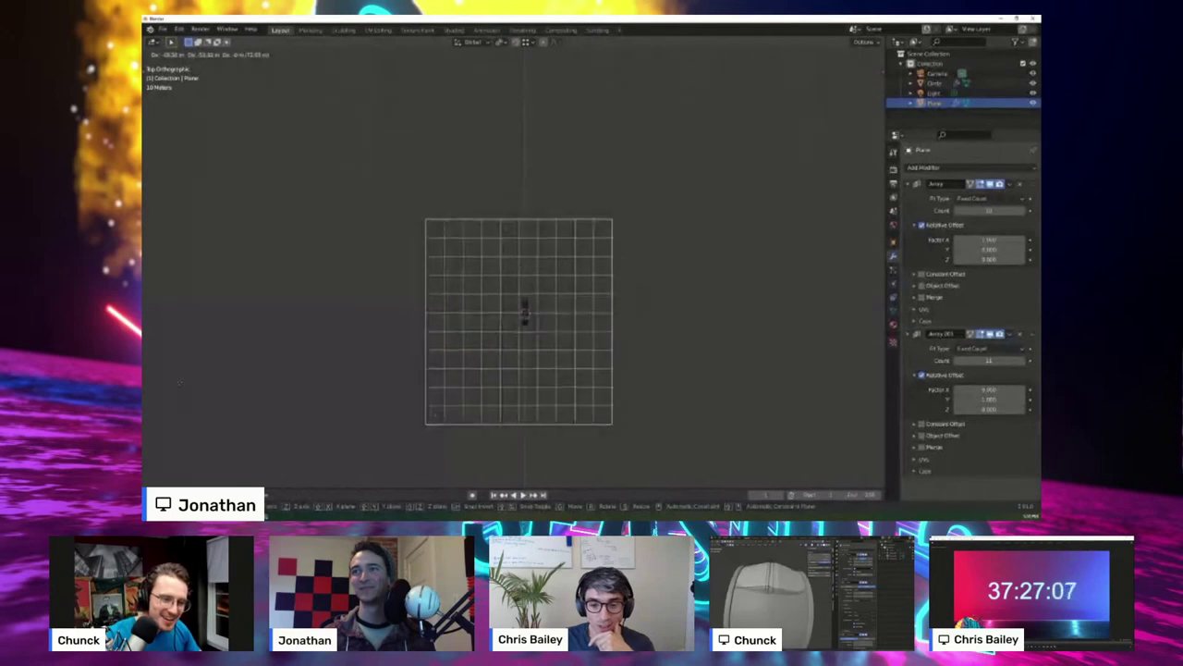
- On the two-ringed link's scene, place the arrayed floor plane and set both Array modifier counts to 20
left_click(862, 400)
scroll(814, 374, "down", 3)
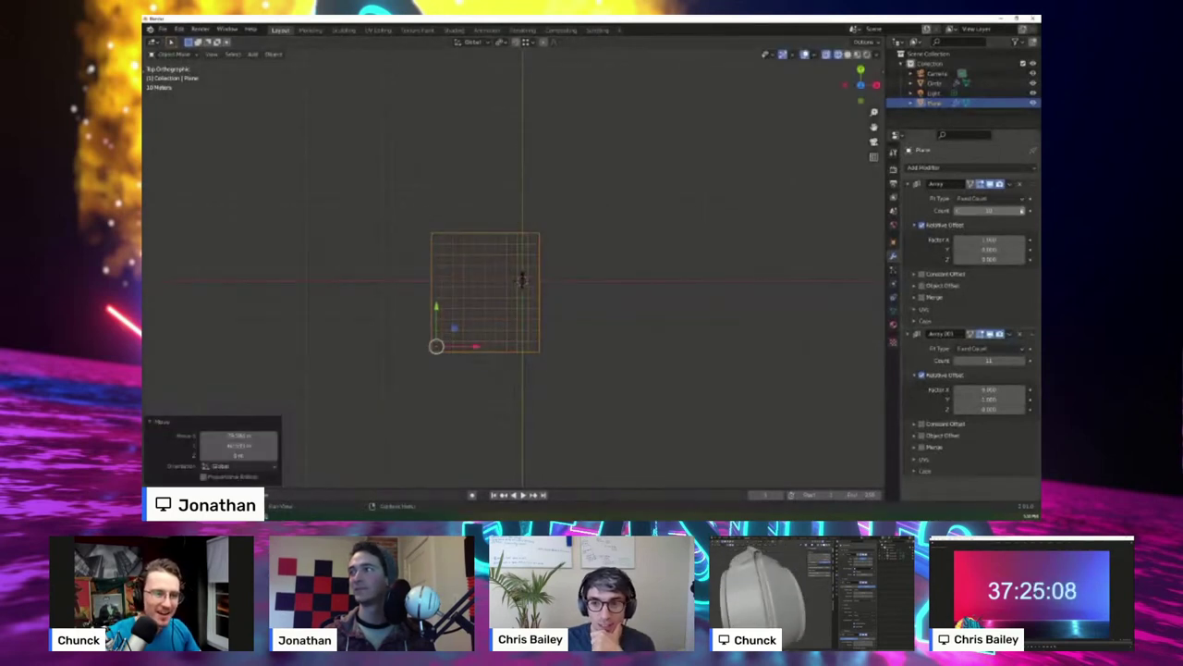
left_click(1021, 213)
left_click(1021, 212)
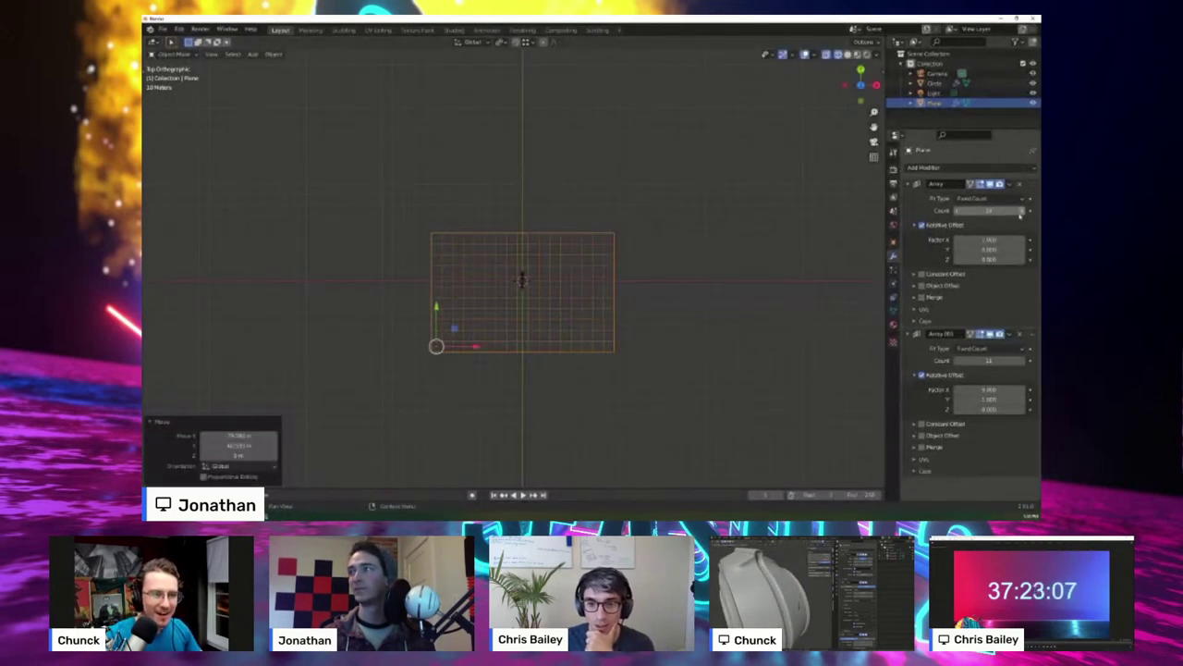
left_click(1021, 360)
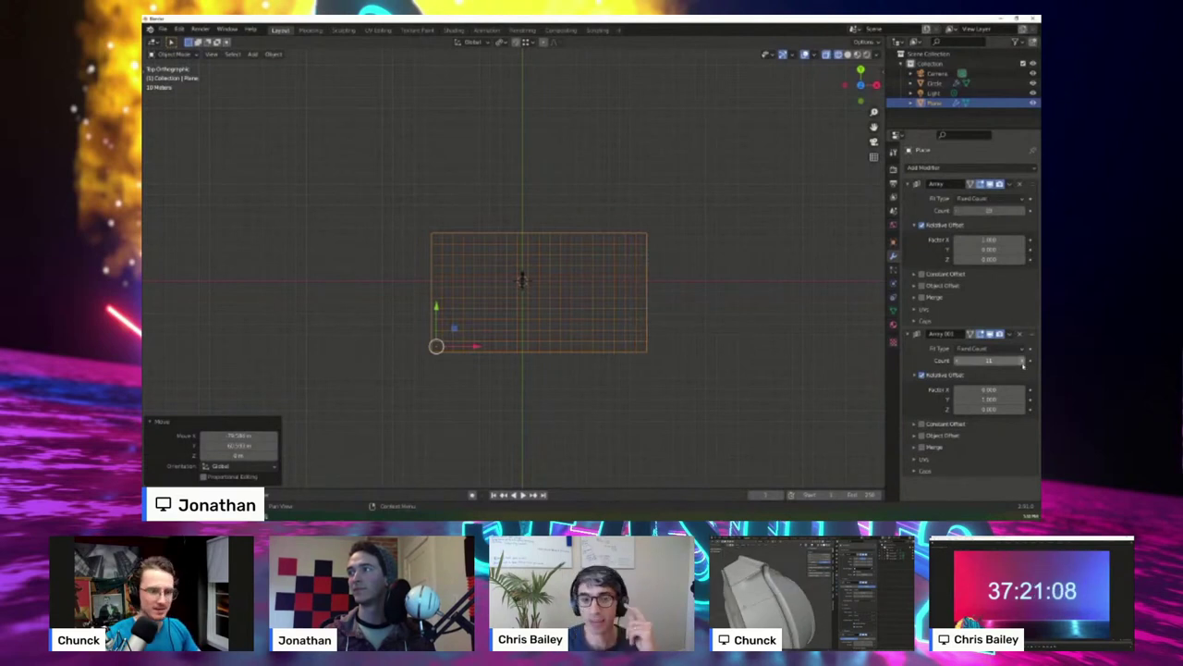
type("20")
key("Return")
- Switch to solid shading and move the arrayed floor plane in top view to surround the link
key("z")
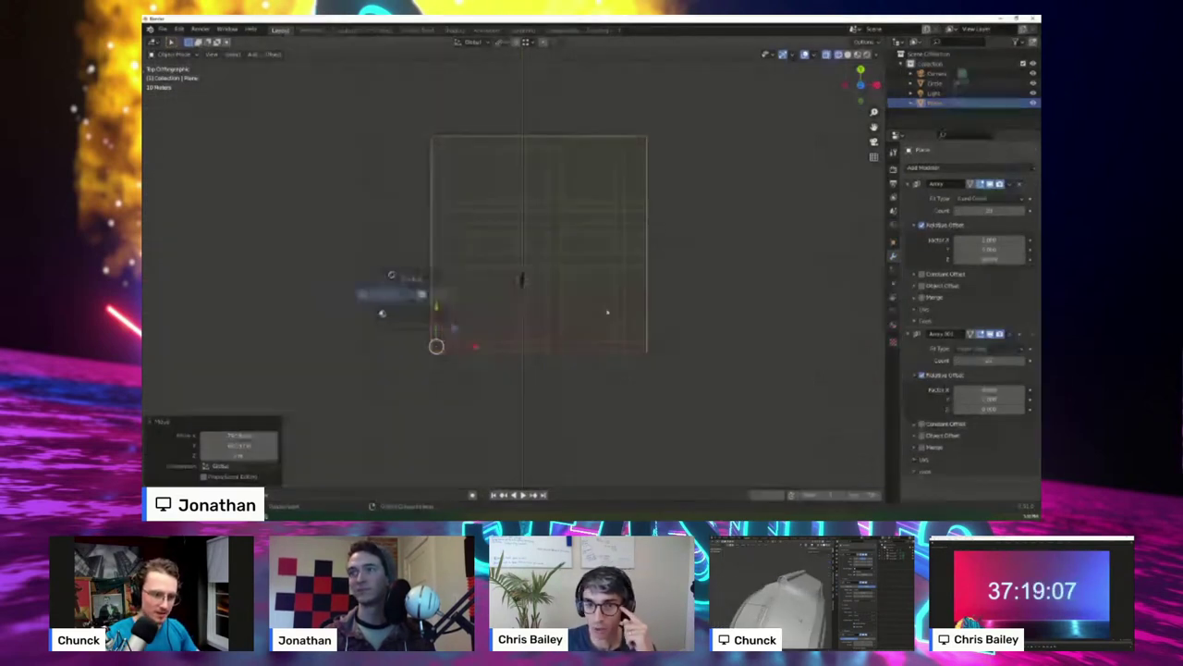
left_click(607, 311)
middle_click_drag(507, 332, 530, 309, "shift")
scroll(555, 309, "up", 2)
key("g")
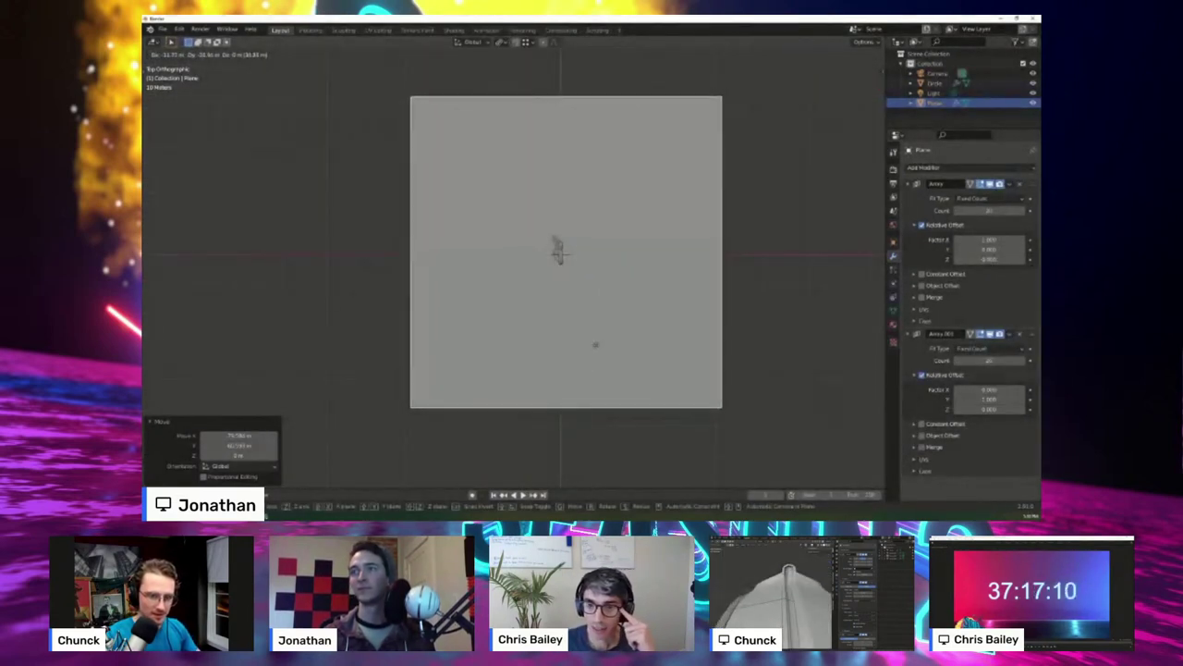
left_click(596, 343)
scroll(562, 356, "down", 4)
middle_click_drag(561, 356, 647, 407)
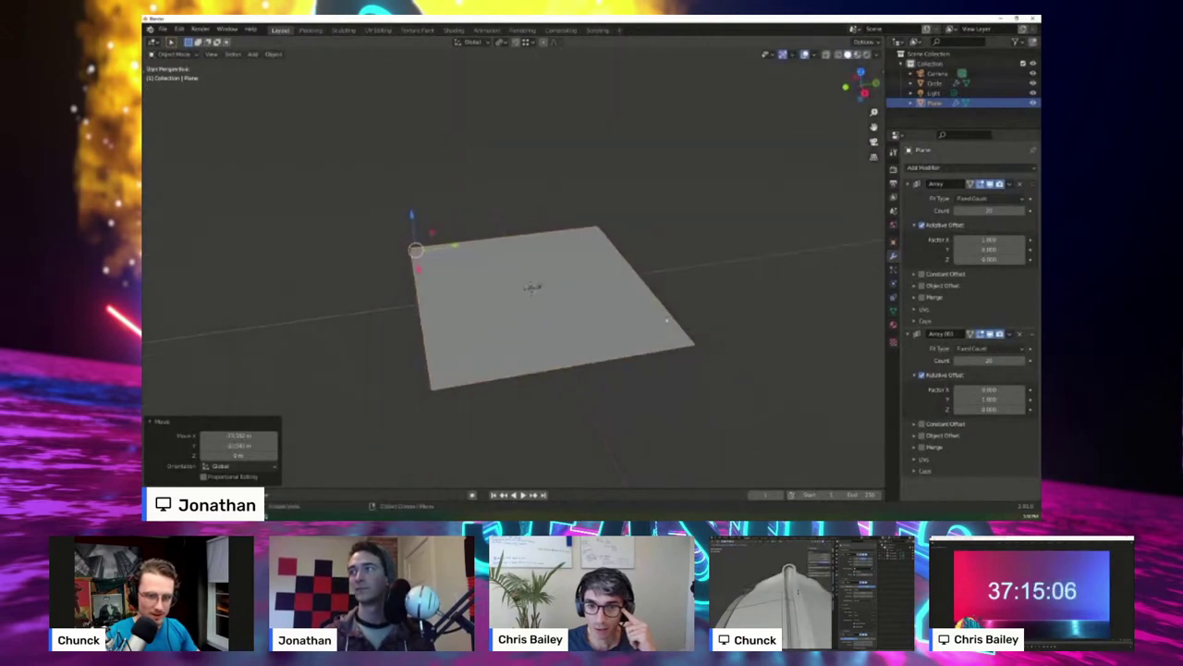
- Enter 20 for the first Array count and raise the second Array count to lengthen the floor plane along Y
left_click_drag(992, 211, 992, 211)
left_click(986, 211)
type("20")
key("Return")
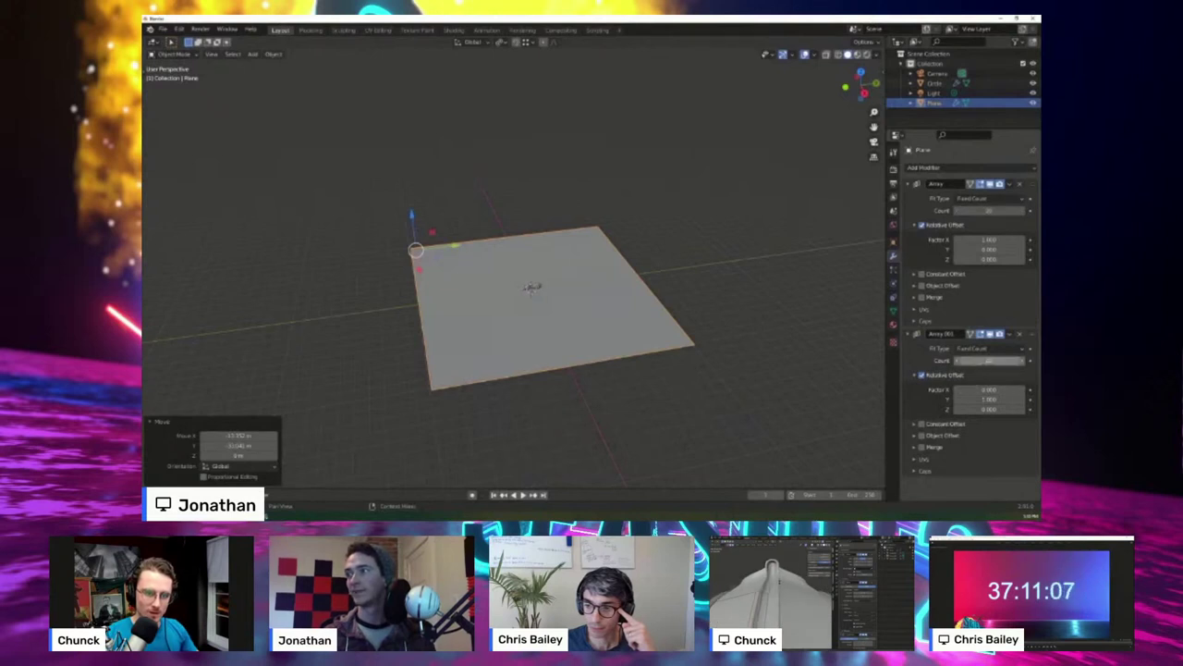
left_click_drag(990, 361, 999, 362)
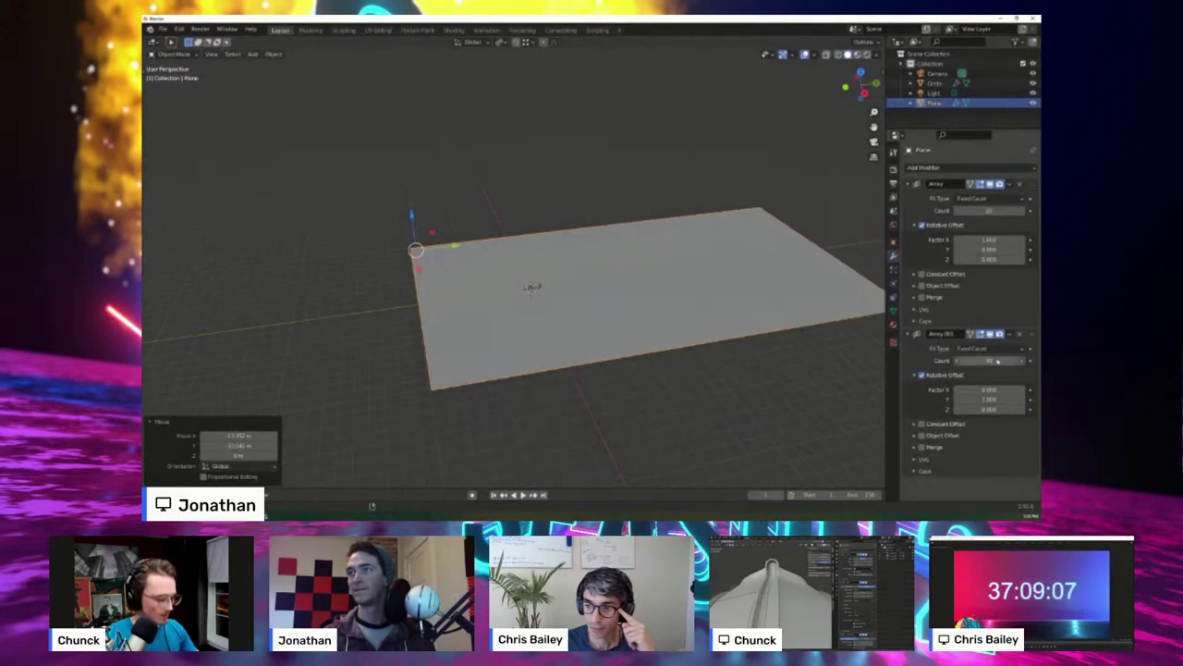
- Deselect the floor plane, switch to wireframe shading and add a new plane at the origin
key("alt+a")
key("z")
middle_click_drag(566, 231, 652, 315)
key("KP_1")
key("shift+a")
mouse_move(606, 245)
left_click(655, 245)
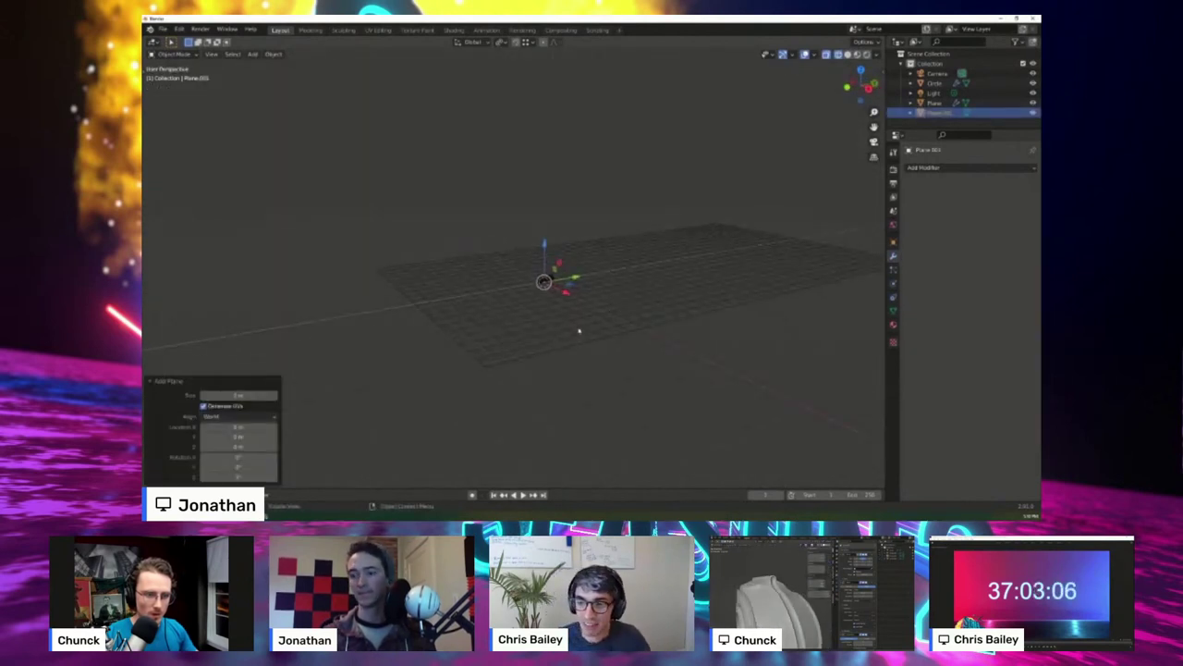
- Stand the new plane upright by rotating it 90° about Y and raise it about 1 m along Z
key("KP_3")
type("r90x")
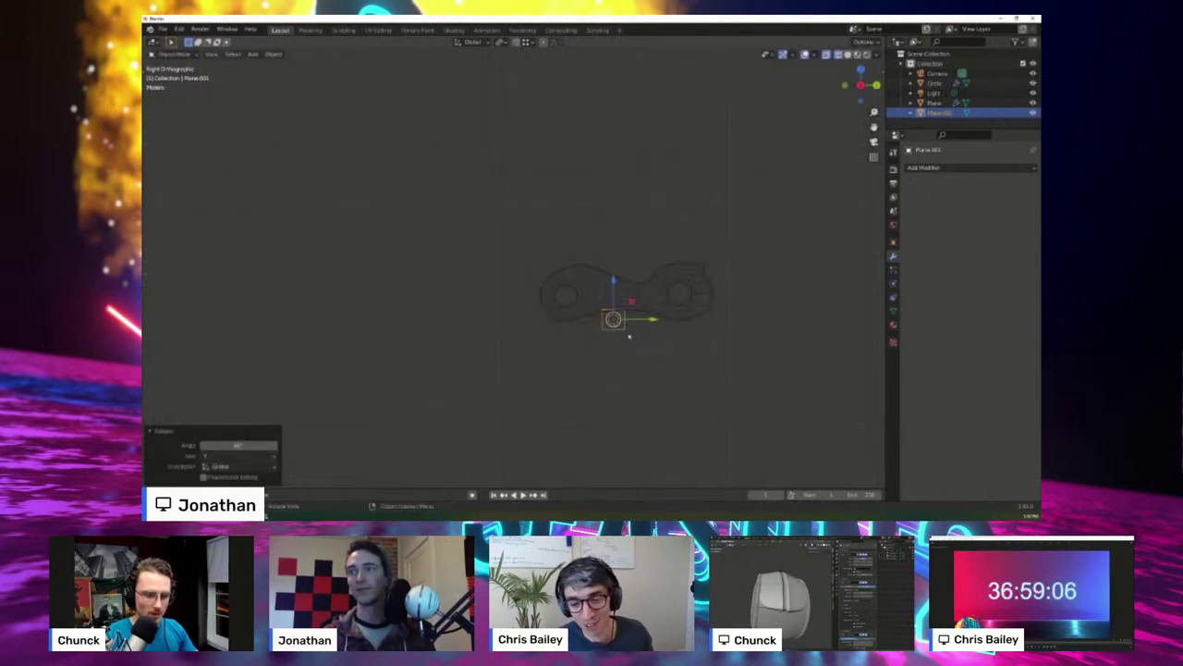
key("g")
key("z")
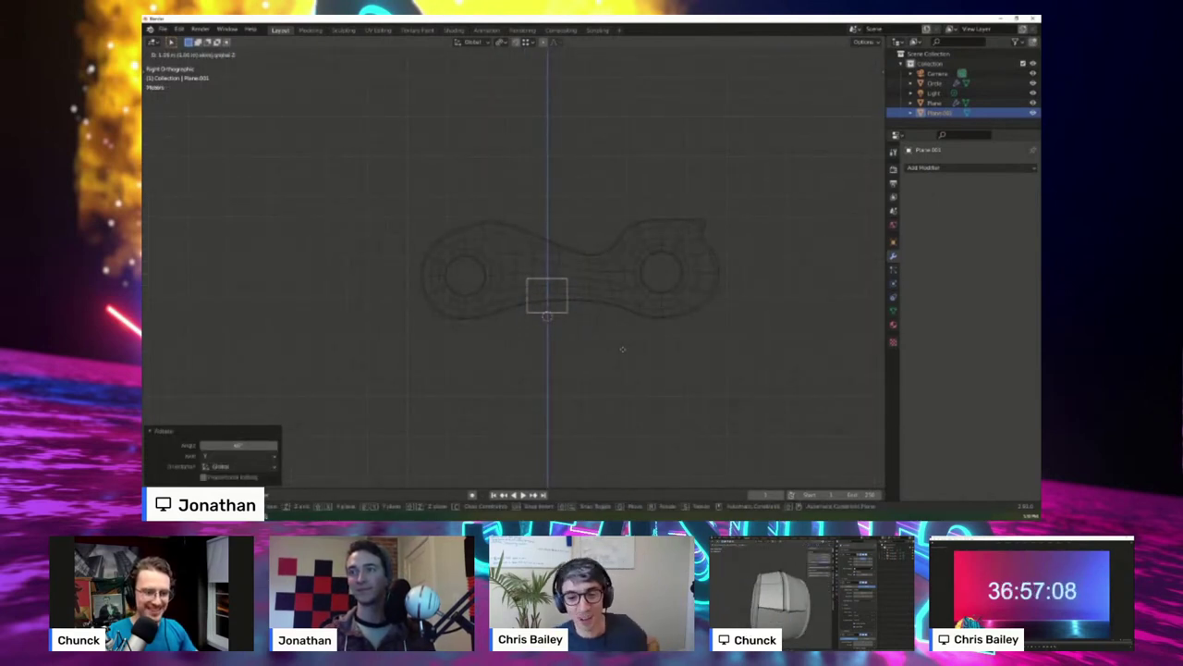
left_click(621, 351)
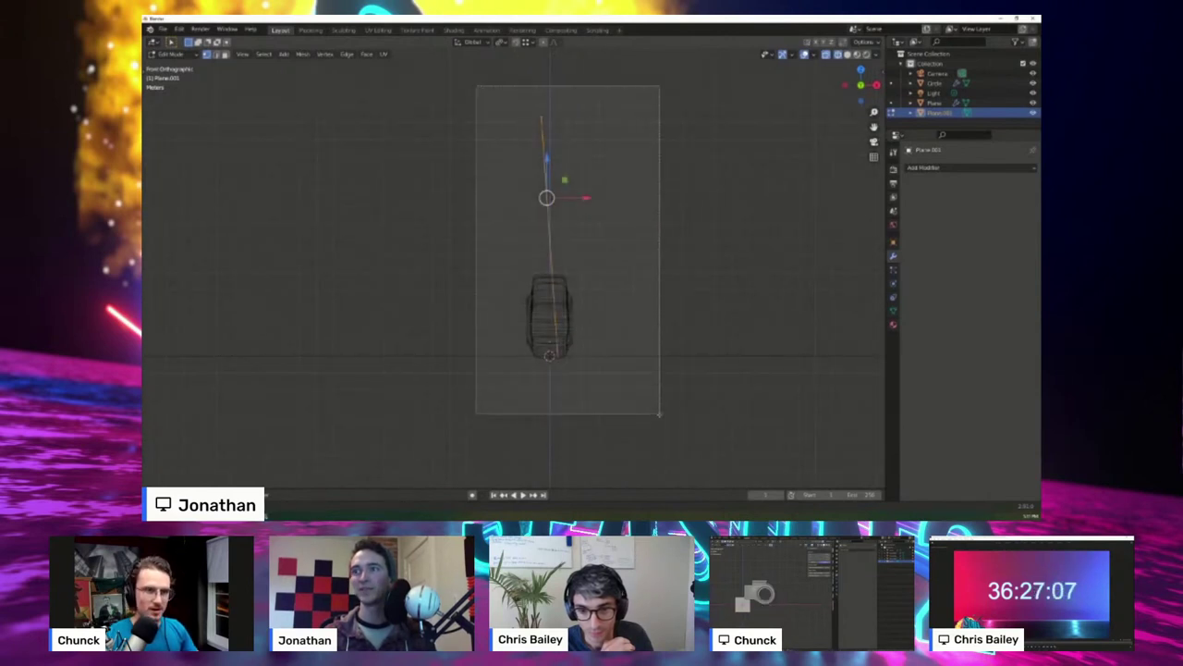
- Select all of the upright plane's vertices in front view and flatten them by scaling to 0 along X
left_click_drag(659, 415, 660, 424)
key("s")
key("x")
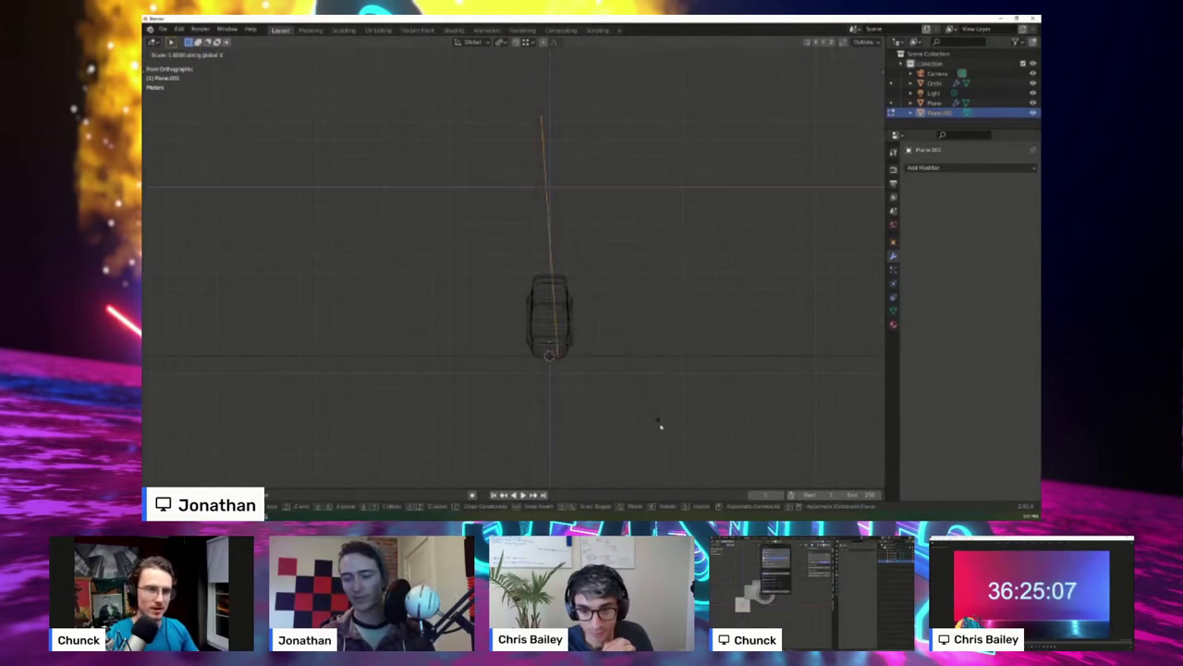
left_click(660, 425)
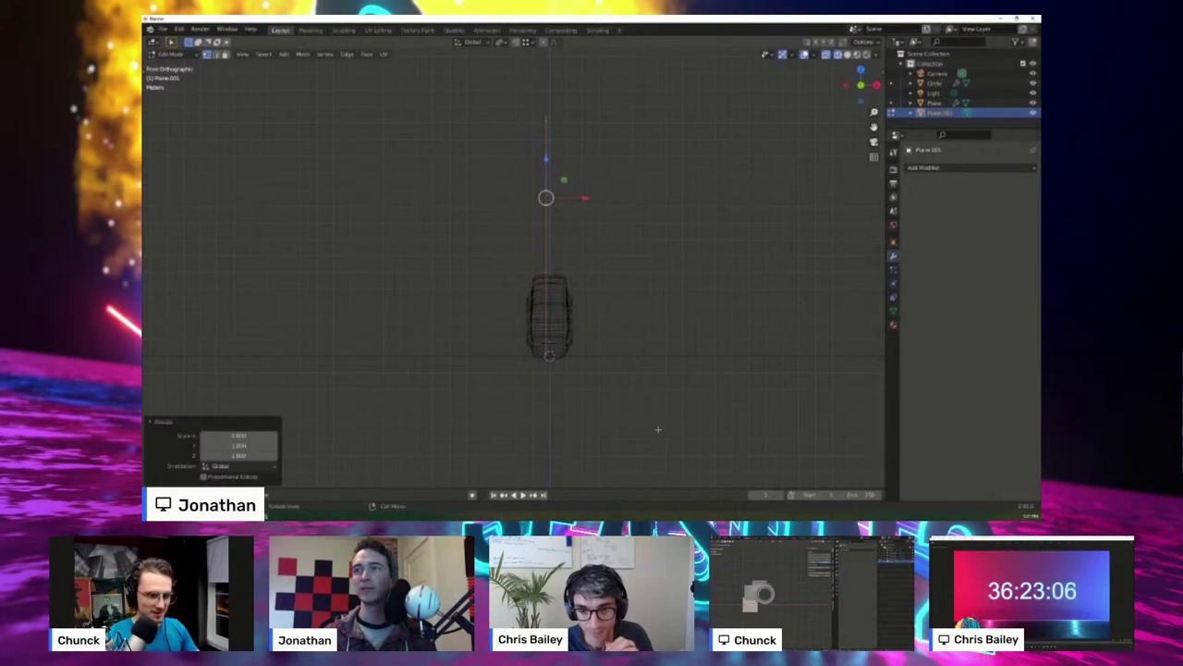
- Nudge the tall plane's geometry along X and slide an edge loop towards the plane's side
left_click_drag(580, 197, 584, 194)
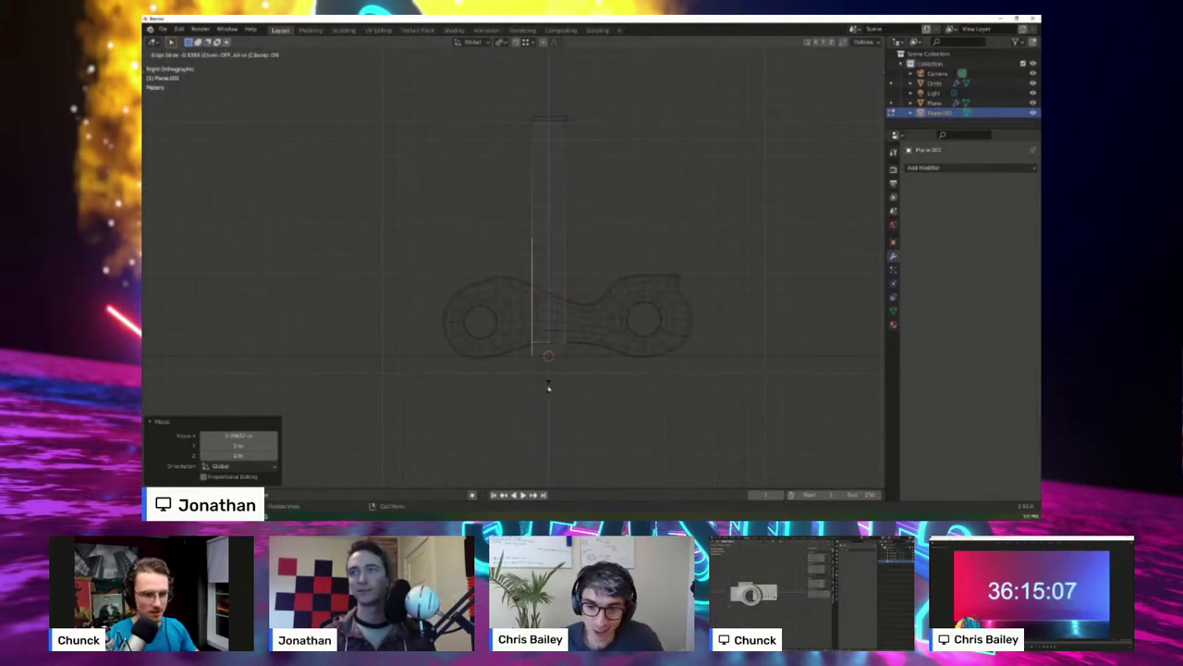
left_click(549, 379)
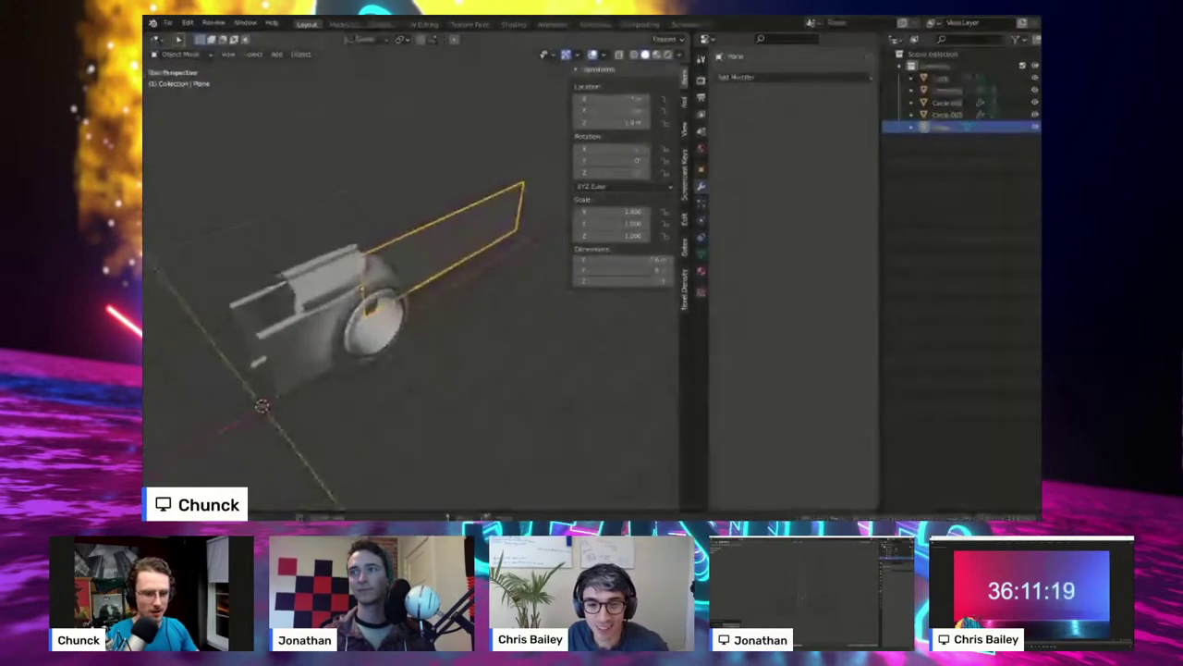
- Examine from several angles how the flat trail plane meets the round wheel housing
scroll(361, 277, "up", 4)
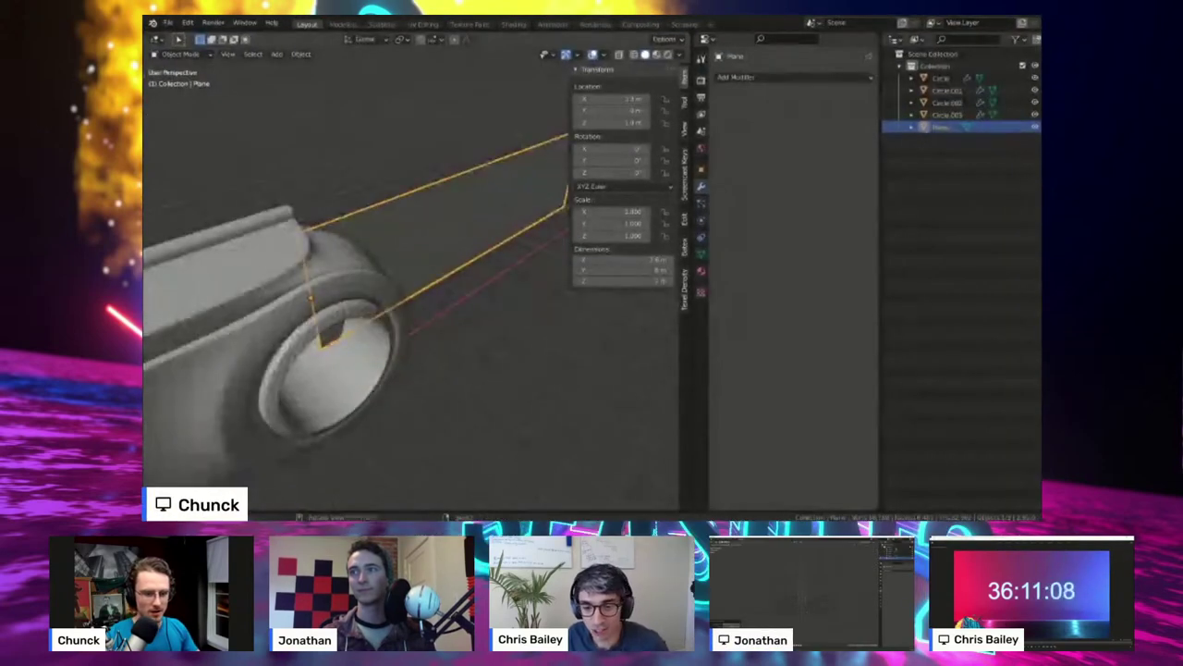
key("alt+a")
middle_click_drag(361, 277, 324, 259)
scroll(370, 296, "down", 3)
scroll(323, 259, "up", 2)
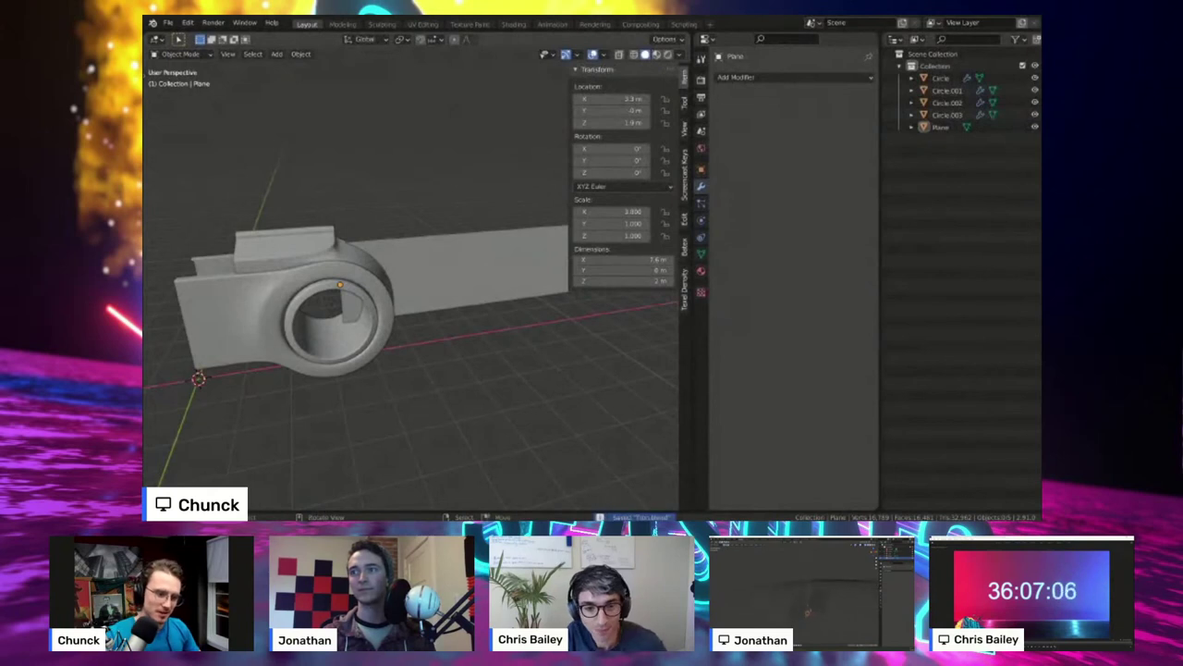
middle_click_drag(370, 295, 430, 319)
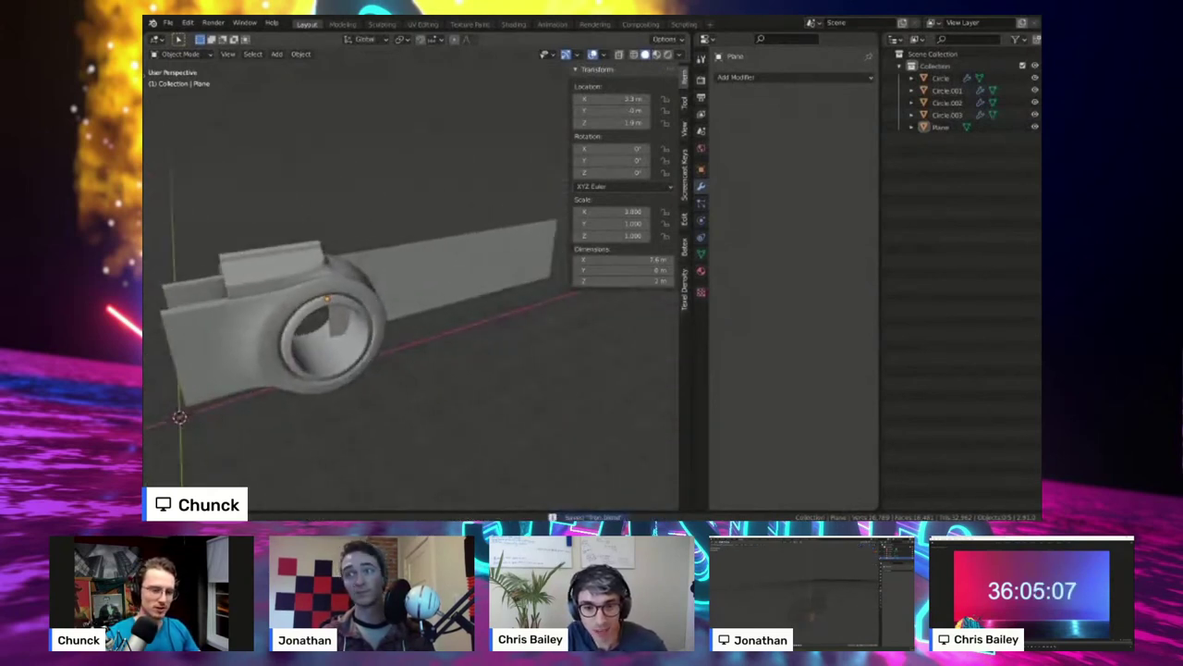
middle_click_drag(550, 310, 541, 310)
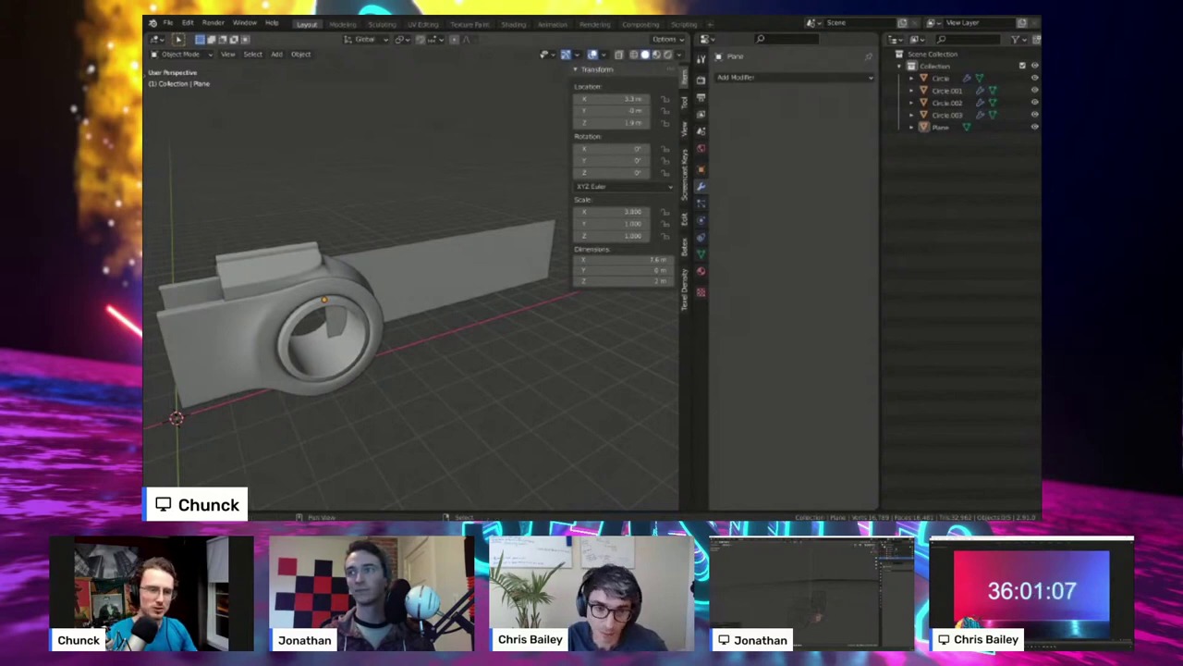
mouse_move(541, 310)
middle_mouse_down("shift")
mouse_move(559, 304)
mouse_move(543, 298)
middle_mouse_up("shift")
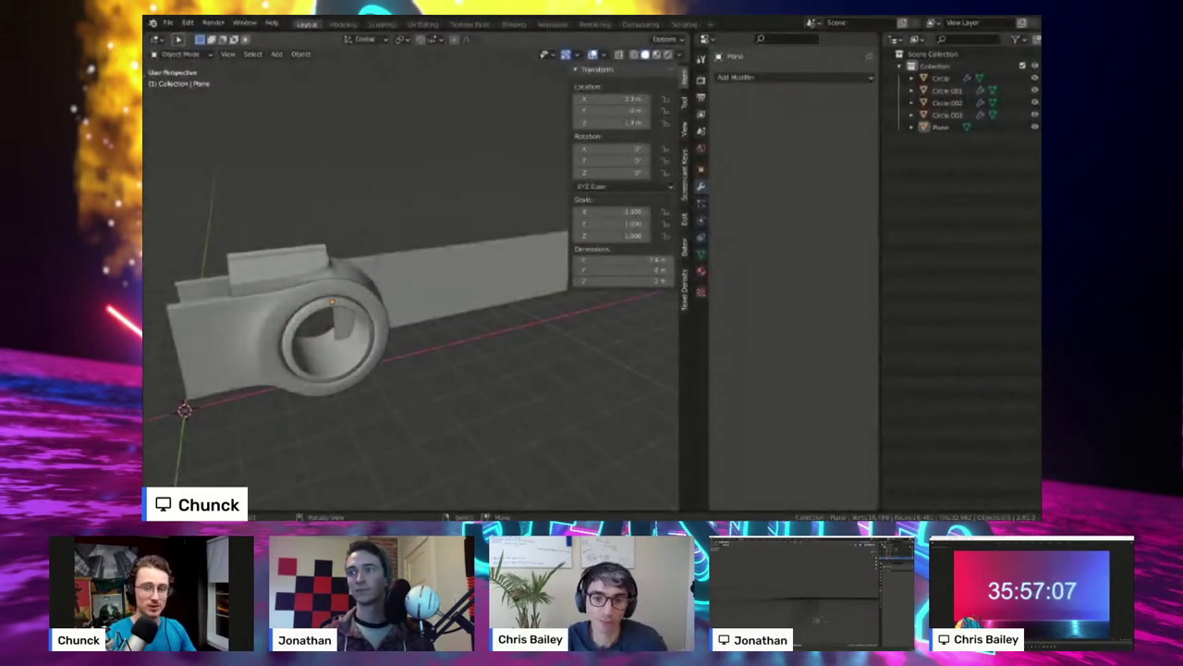
middle_click_drag(544, 298, 173, 354)
scroll(412, 287, "up", 3)
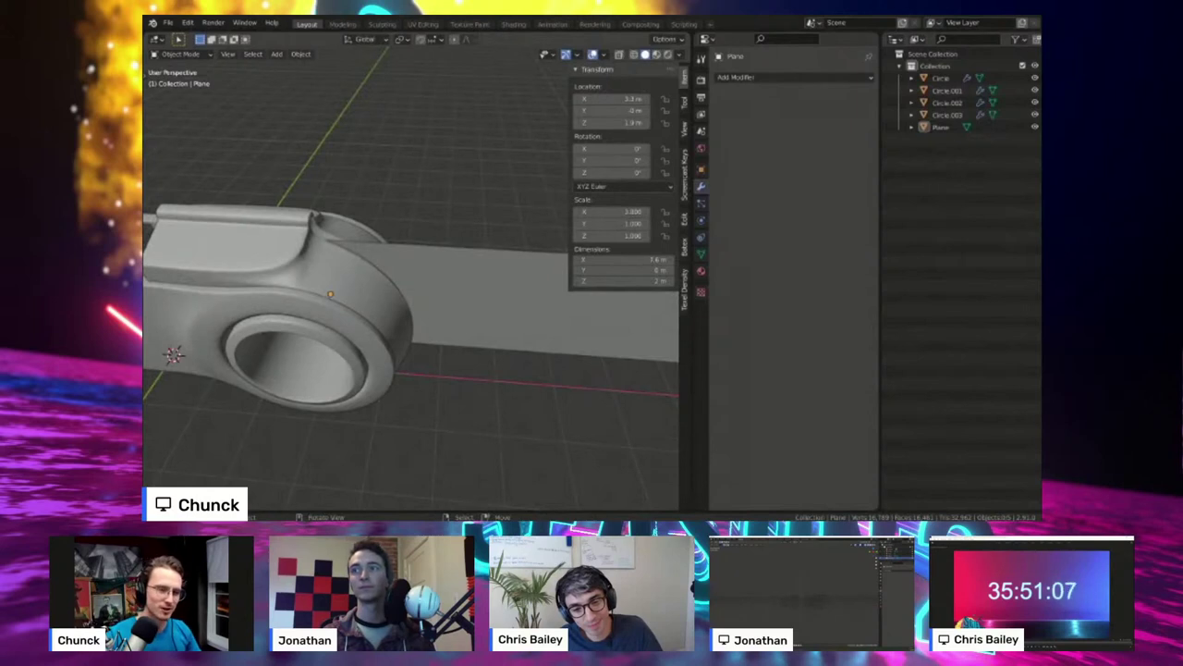
middle_click_drag(411, 324, 425, 258)
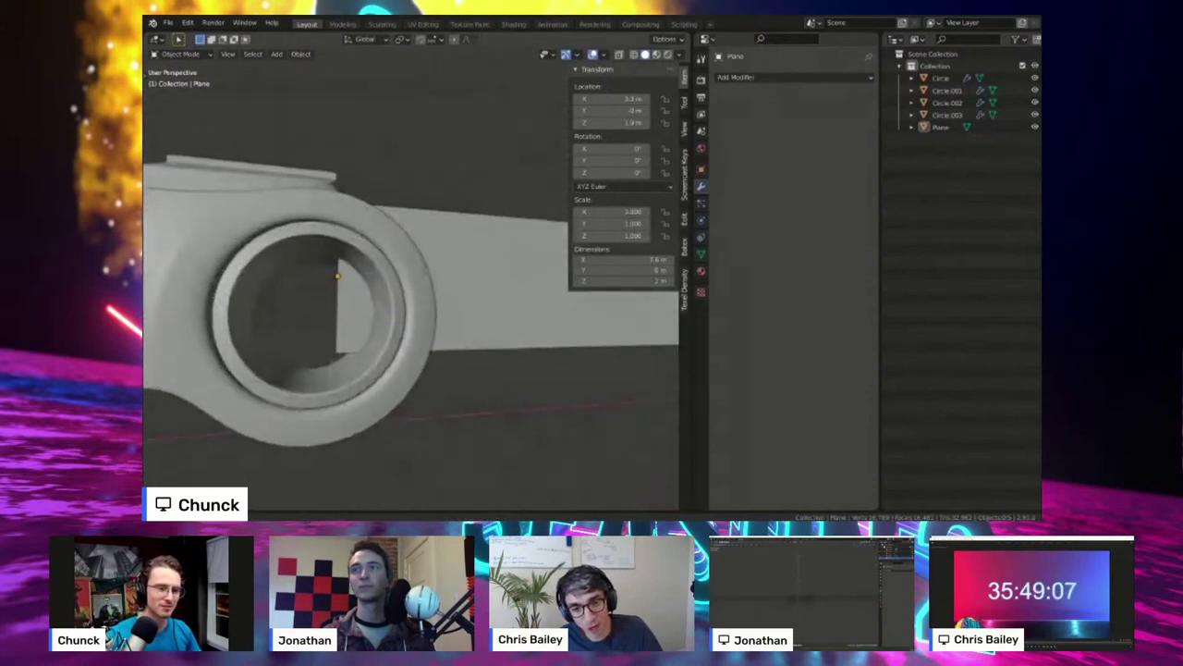
middle_click_drag(196, 334, 208, 323)
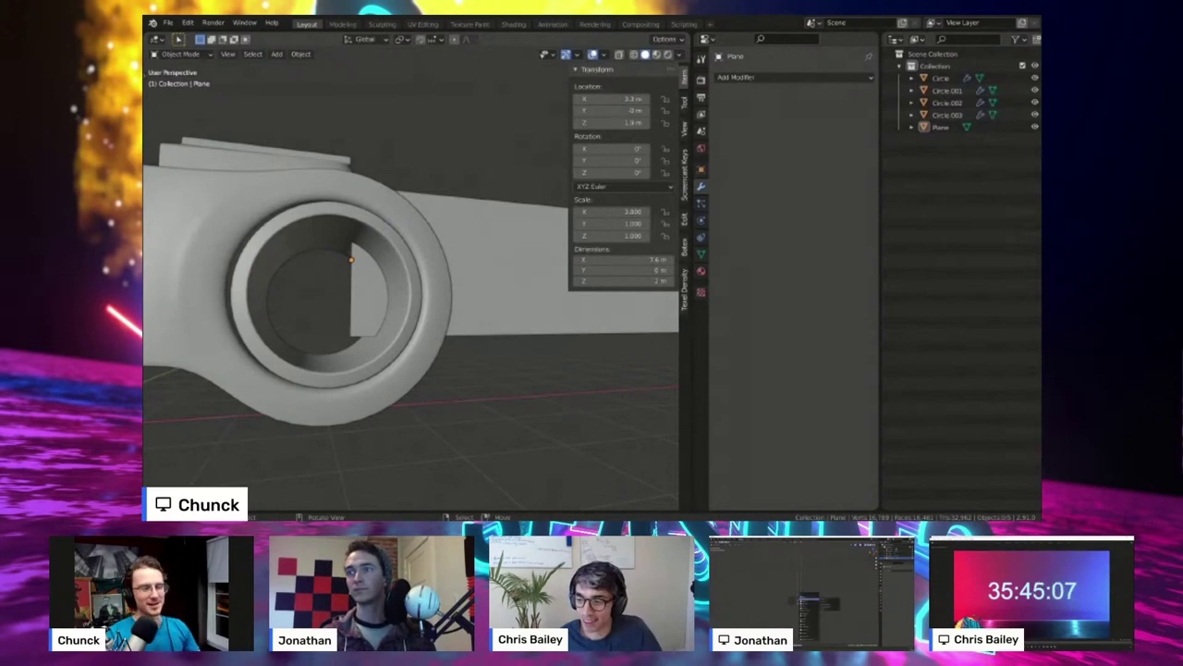
- Move the trail plane's lower inner corner vertex about 1.1 m along X so it hides behind the wheel rim
left_click(499, 268)
key("KP_1")
middle_click_drag(463, 277, 434, 288, "shift")
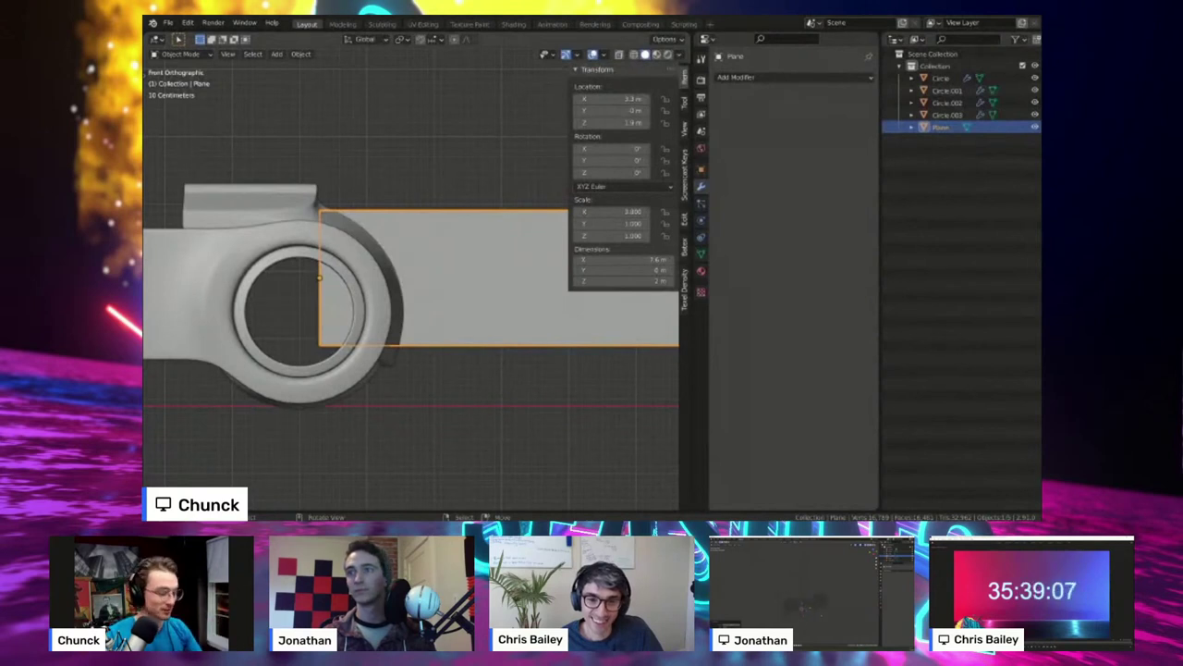
key("Tab")
middle_click_drag(370, 333, 375, 306, "shift")
left_click(325, 318)
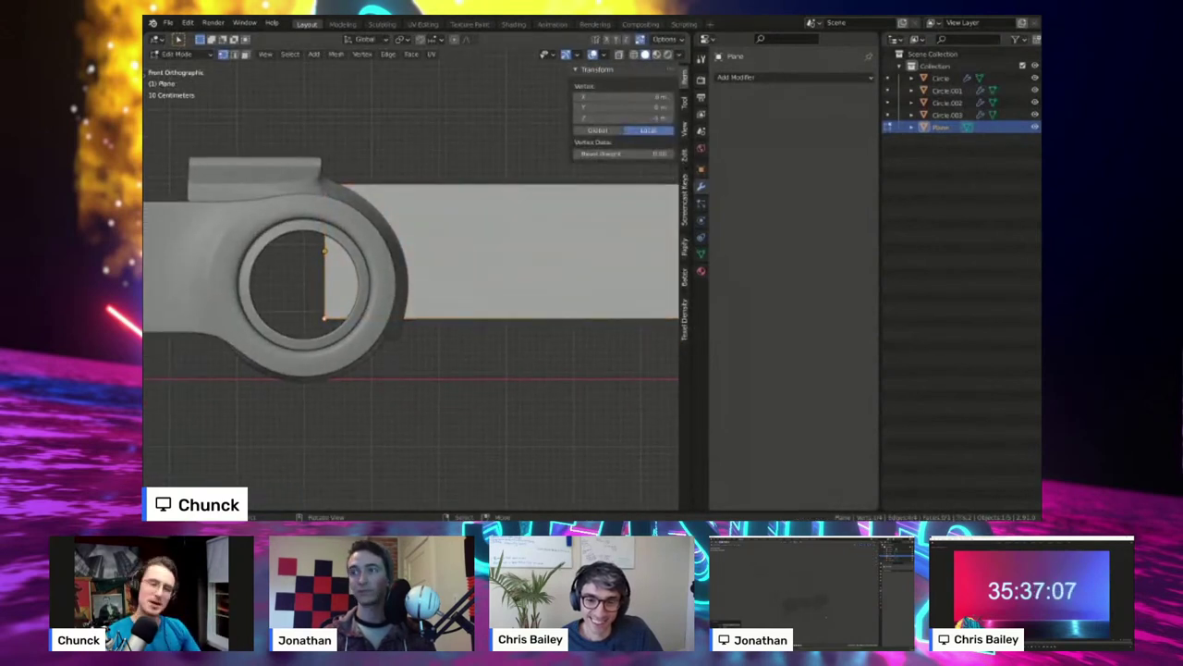
key("g")
key("x")
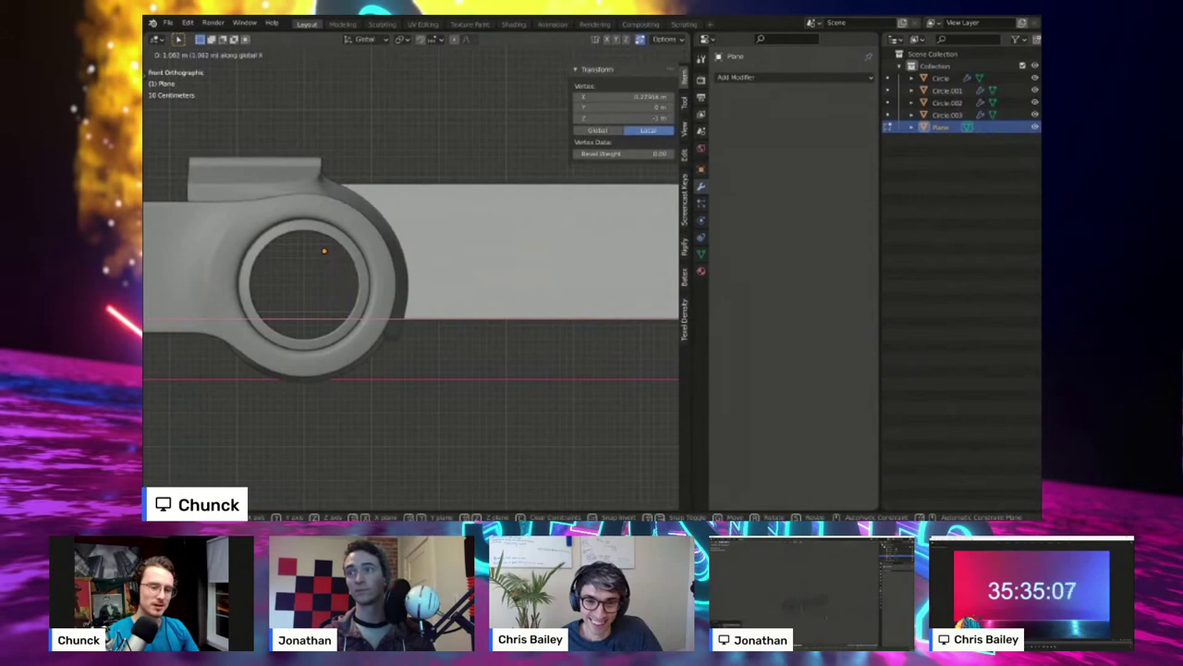
key("Return")
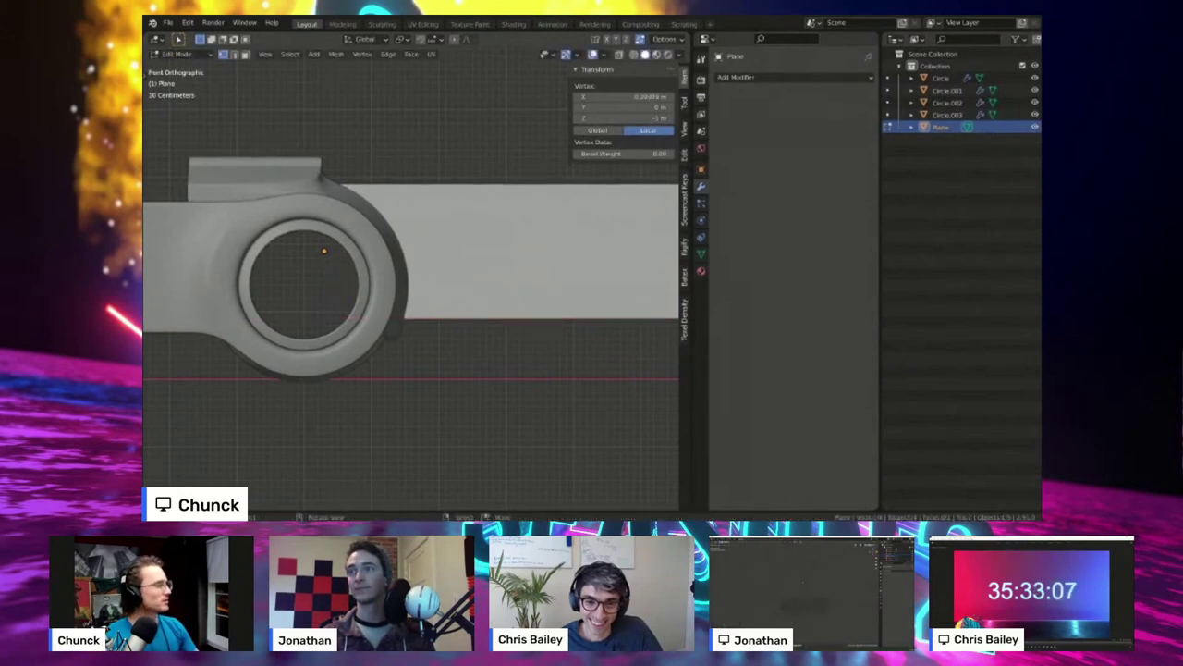
- Raise the trail plane's upper edge about 0.27 m along Z towards the housing's raised cover
middle_click_drag(412, 277, 343, 305, "shift")
scroll(411, 278, "down", 2)
left_click_drag(238, 176, 634, 274)
key("g")
key("y")
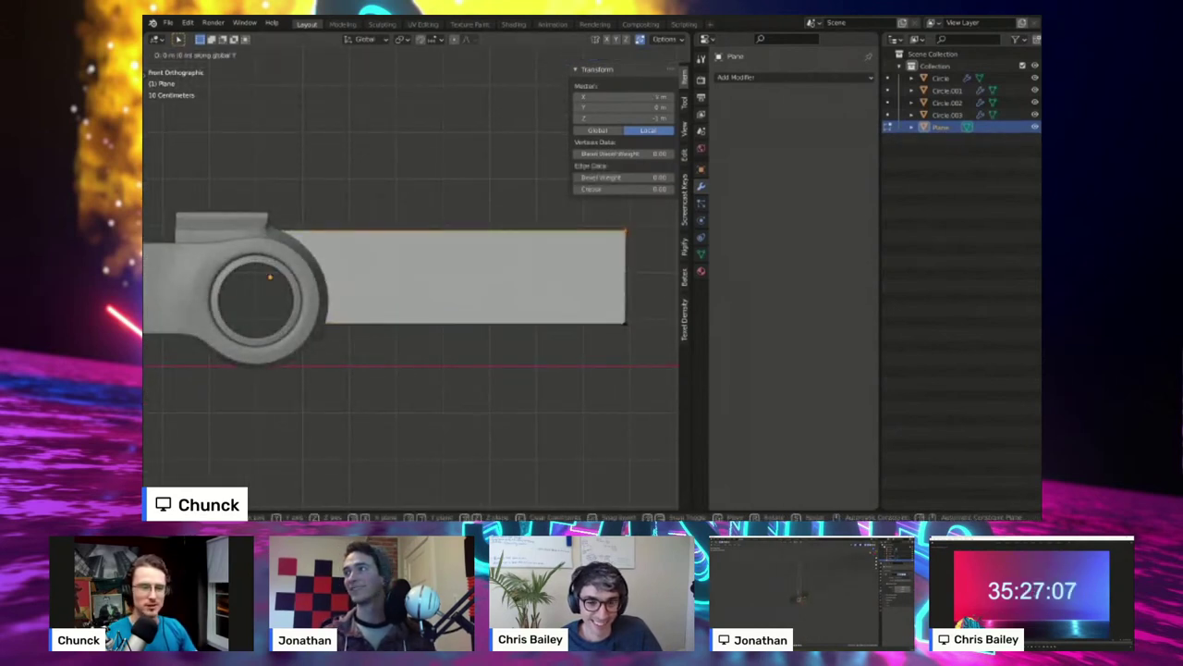
key("z")
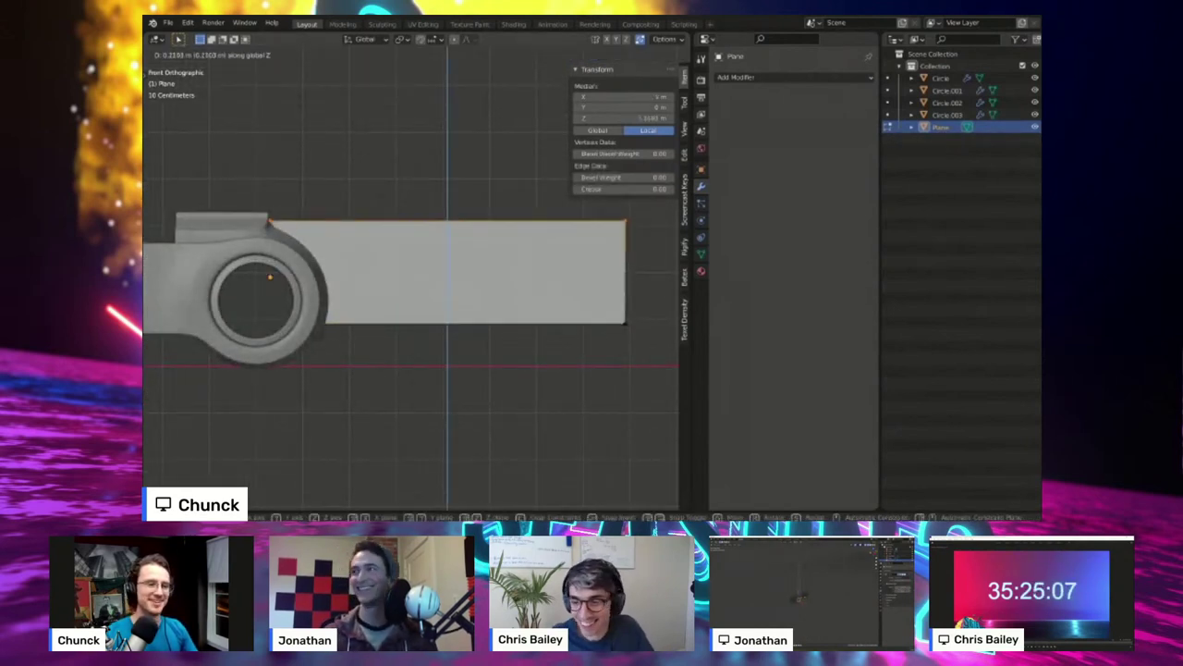
left_click(281, 285)
middle_click_drag(281, 285, 335, 396, "shift")
scroll(335, 396, "up", 2)
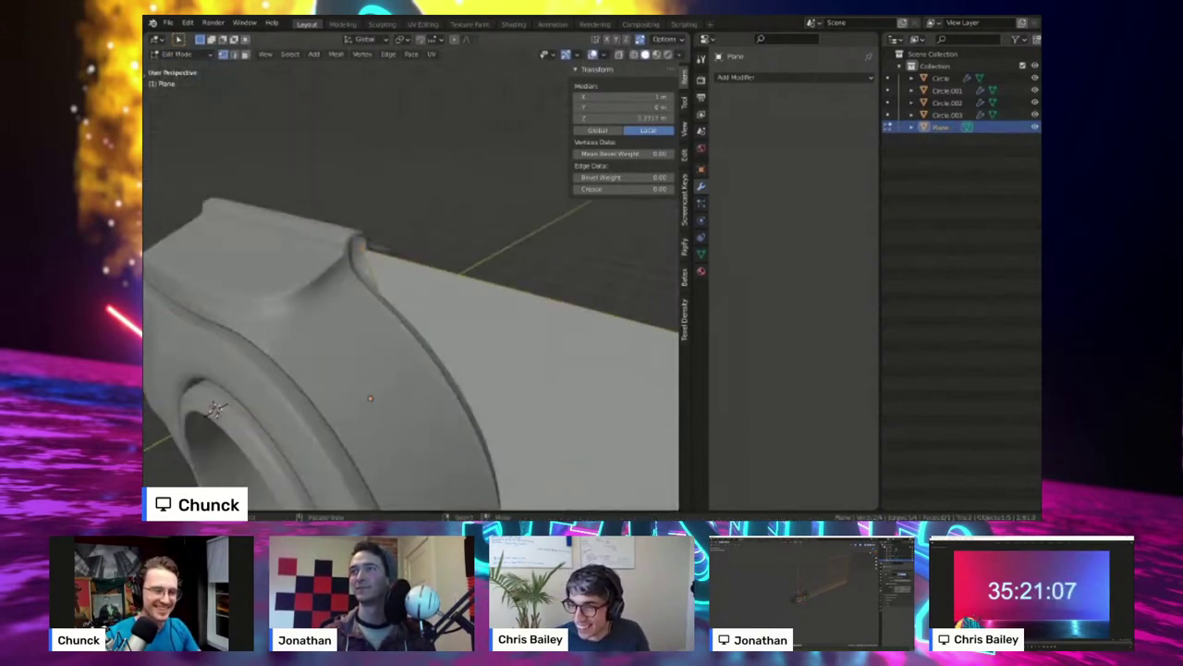
- Move the trail plane's upper inner corner about 0.17 m in negative X into the housing, and leave Edit Mode with nothing selected
left_click(363, 248)
key("g")
key("x")
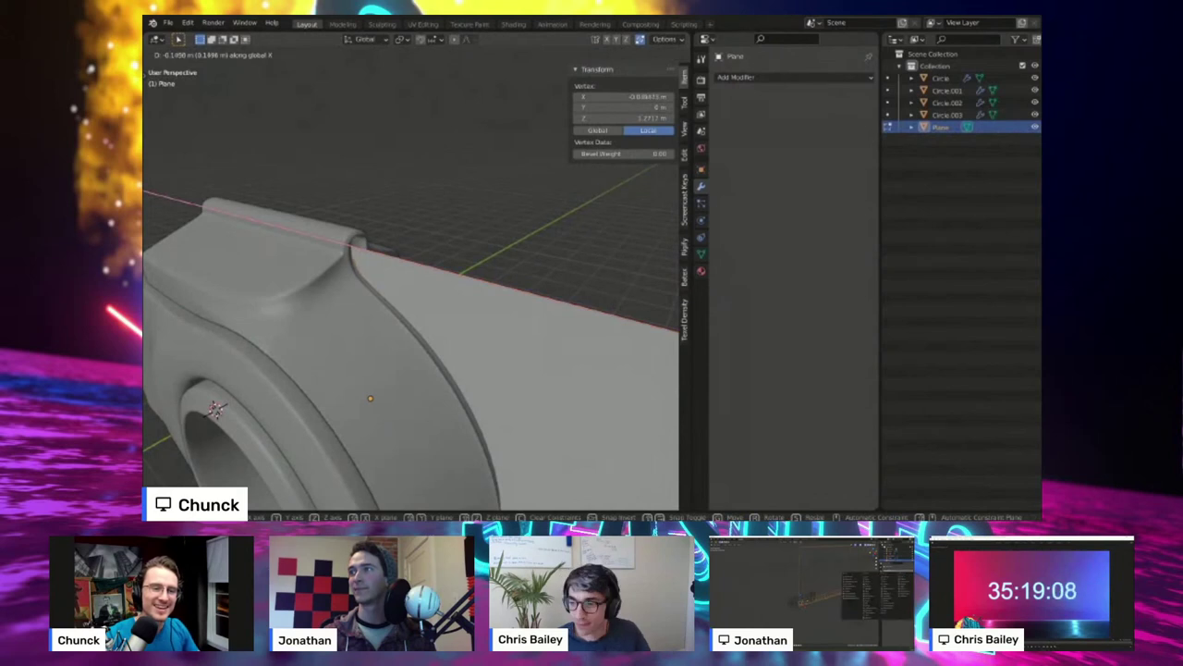
left_click(335, 244)
key("alt+a")
scroll(334, 258, "down", 4)
middle_click_drag(335, 278, 393, 245)
middle_click_drag(146, 412, 178, 386)
scroll(411, 296, "down", 1)
key("Tab")
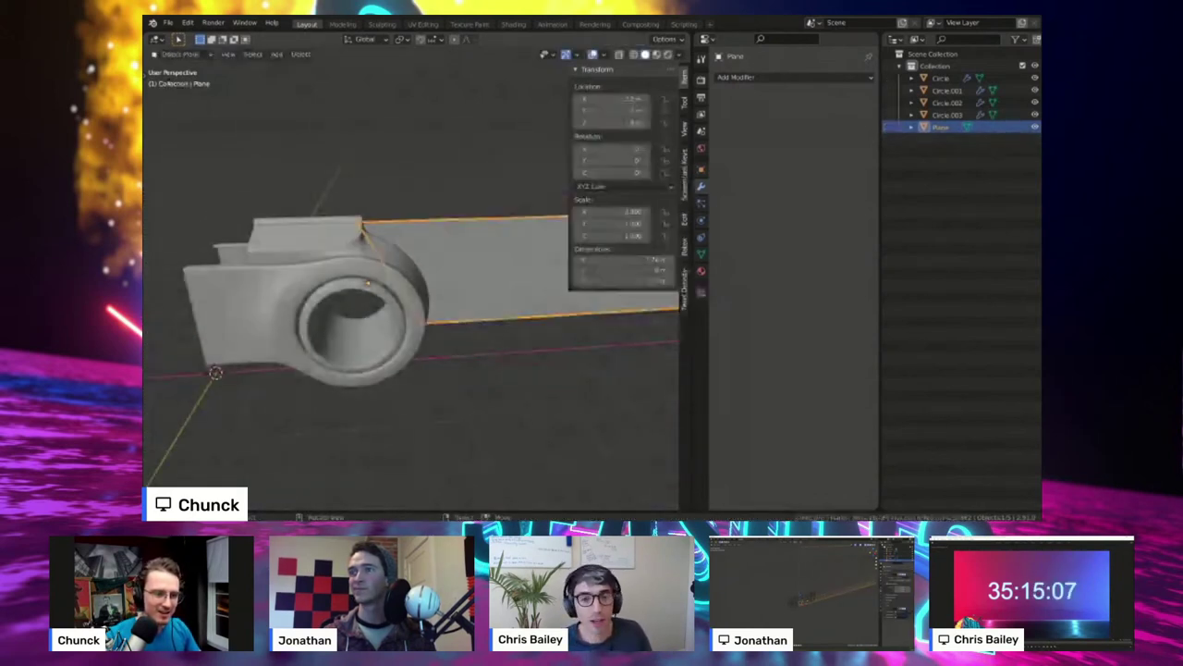
key("alt+a")
middle_click_drag(388, 296, 444, 335)
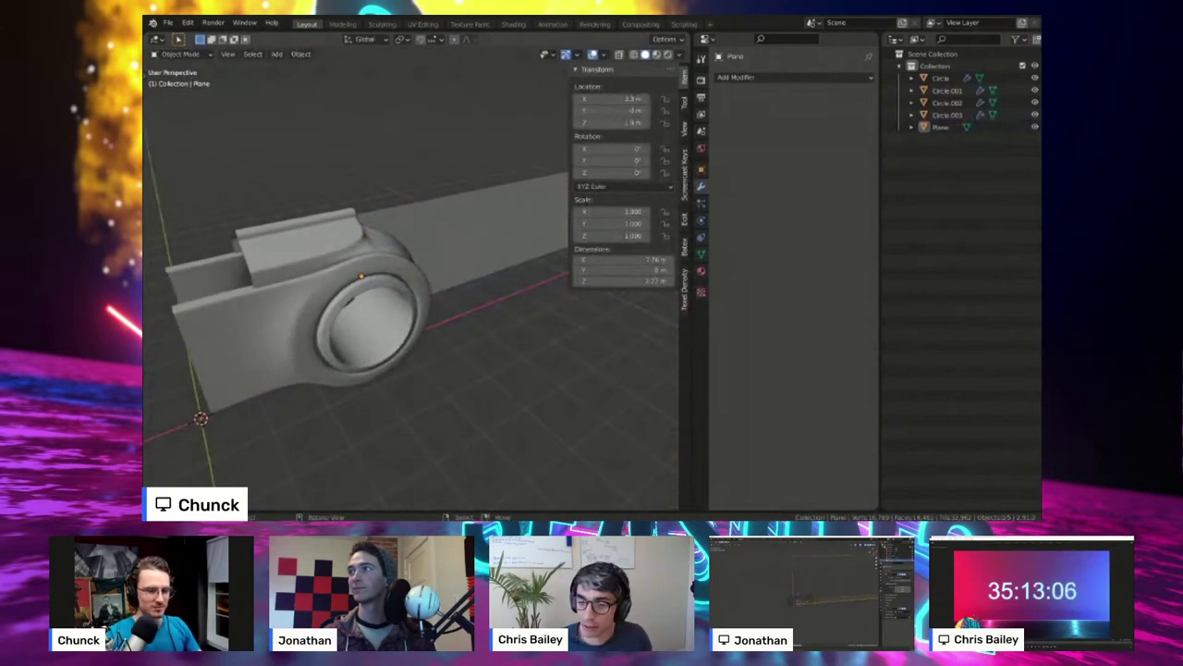
- Add a camera at the world origin and look through it
key("shift+s")
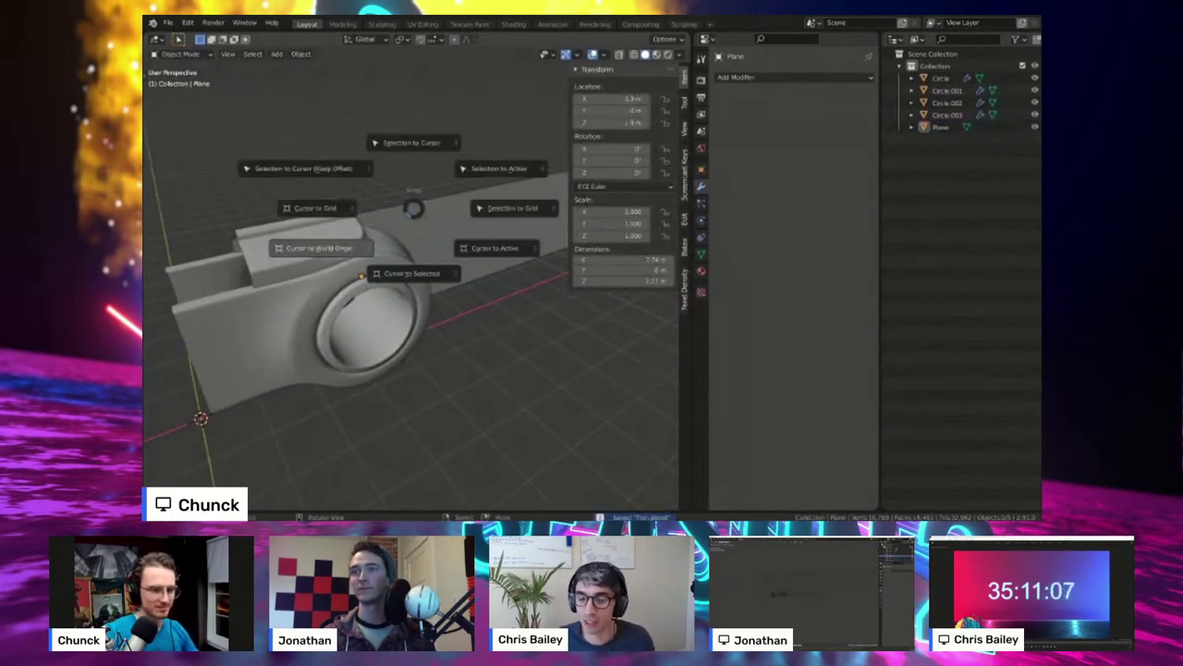
left_click(387, 231)
key("shift+a")
mouse_move(387, 230)
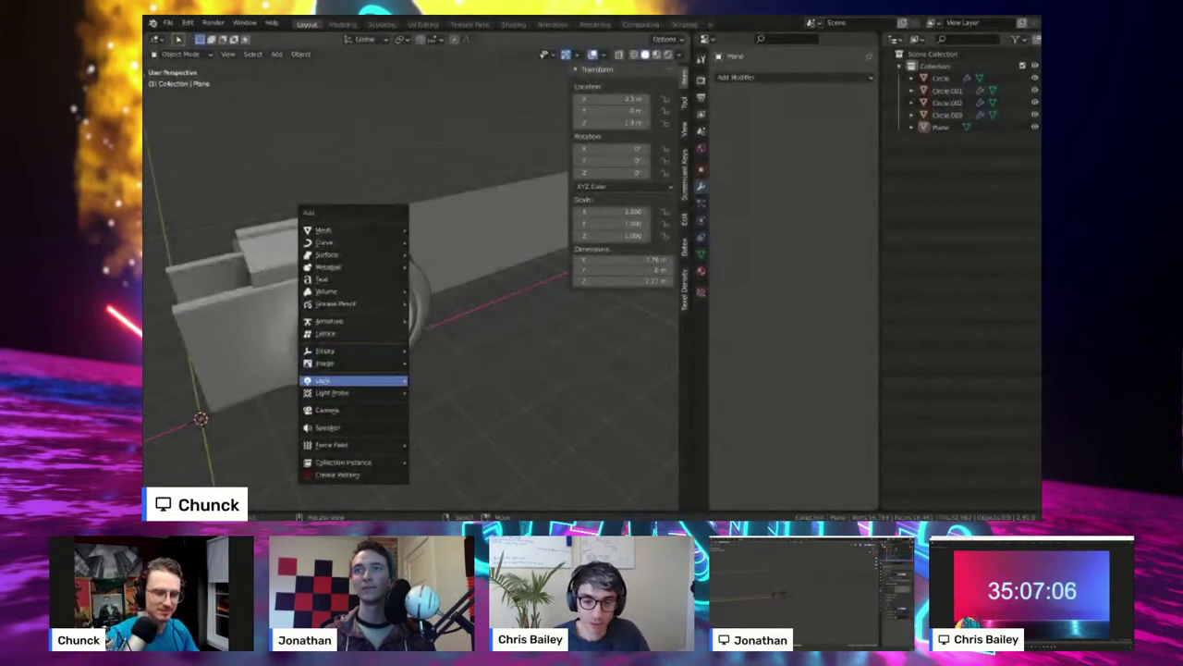
mouse_move(356, 380)
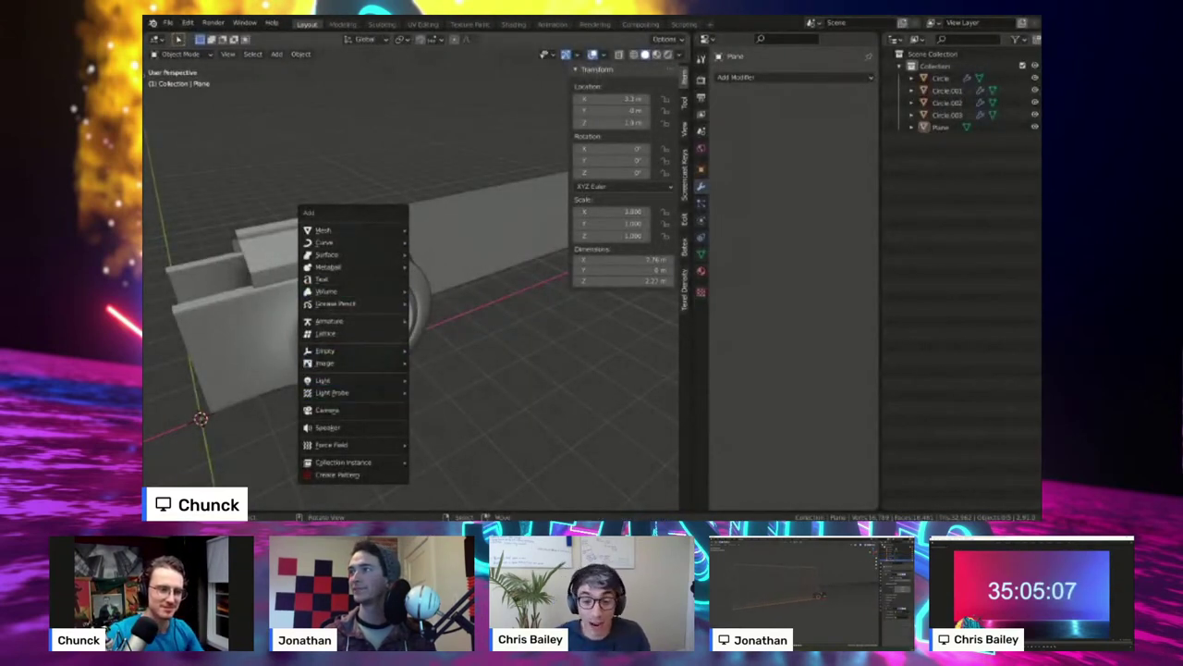
mouse_move(356, 229)
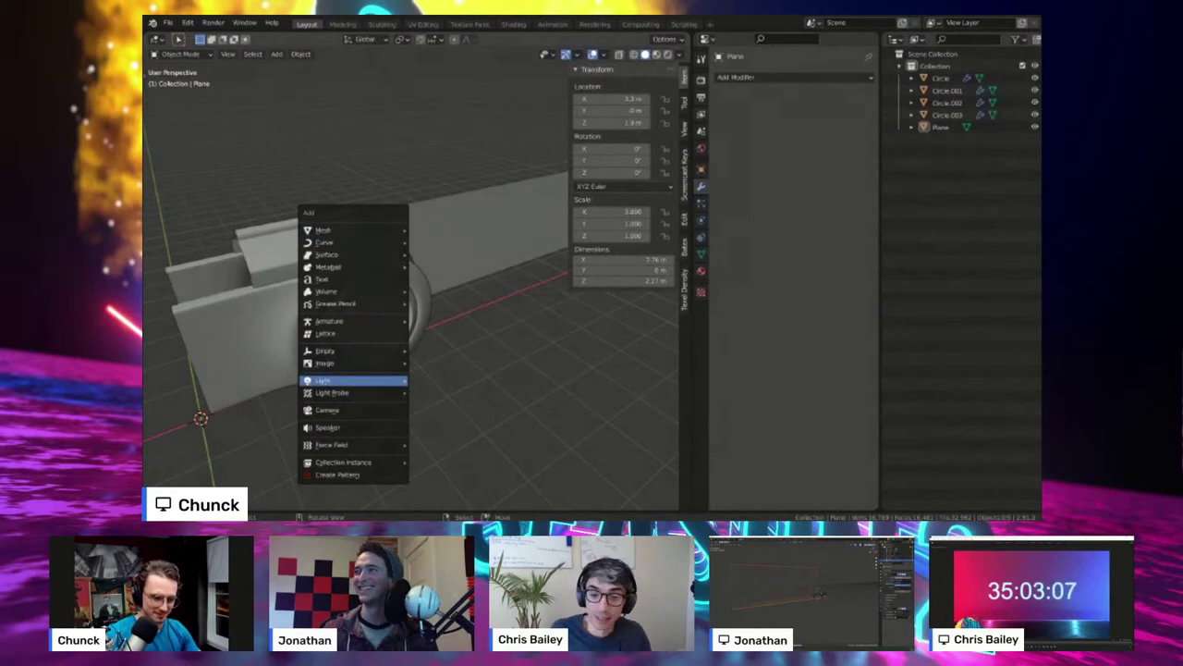
left_click(328, 410)
key("KP_0")
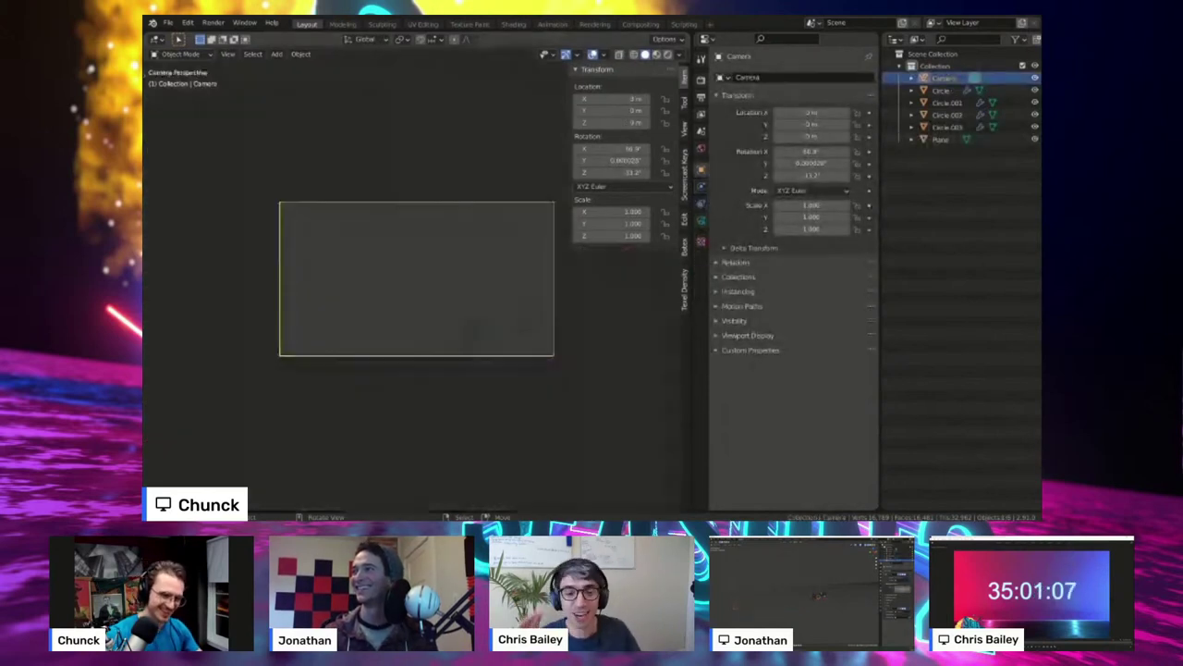
- Lock the camera to the view with the Camera to View option
scroll(417, 278, "up", 3)
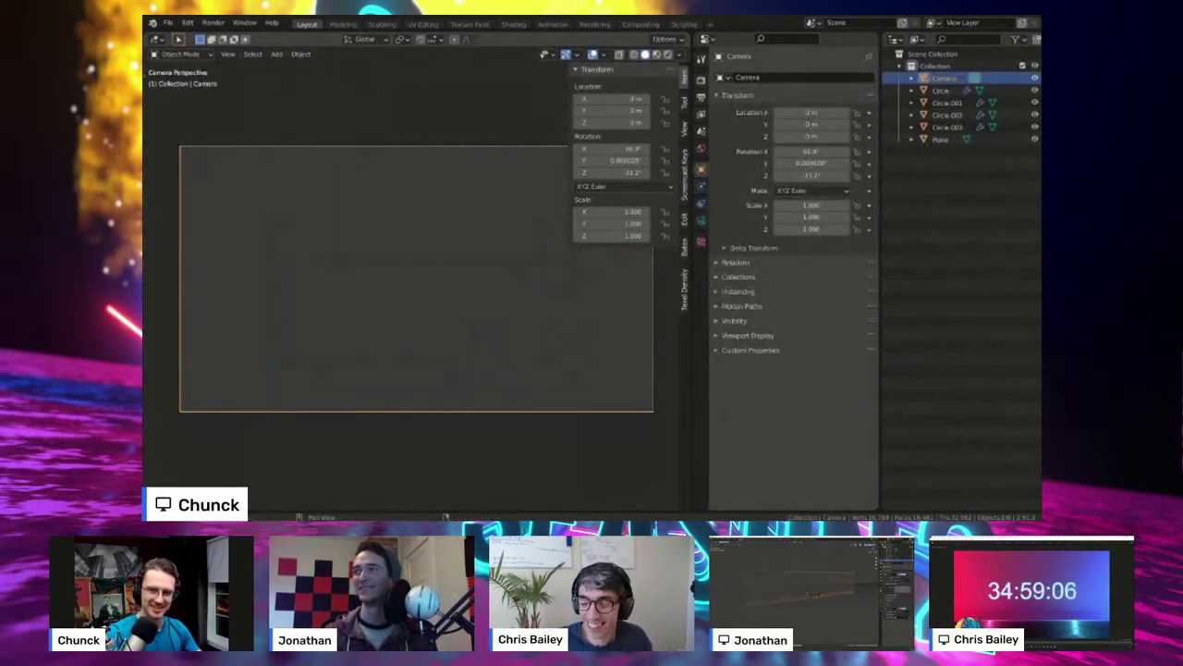
left_click(684, 103)
left_click(685, 128)
left_click(684, 175)
left_click(684, 129)
left_click(619, 214)
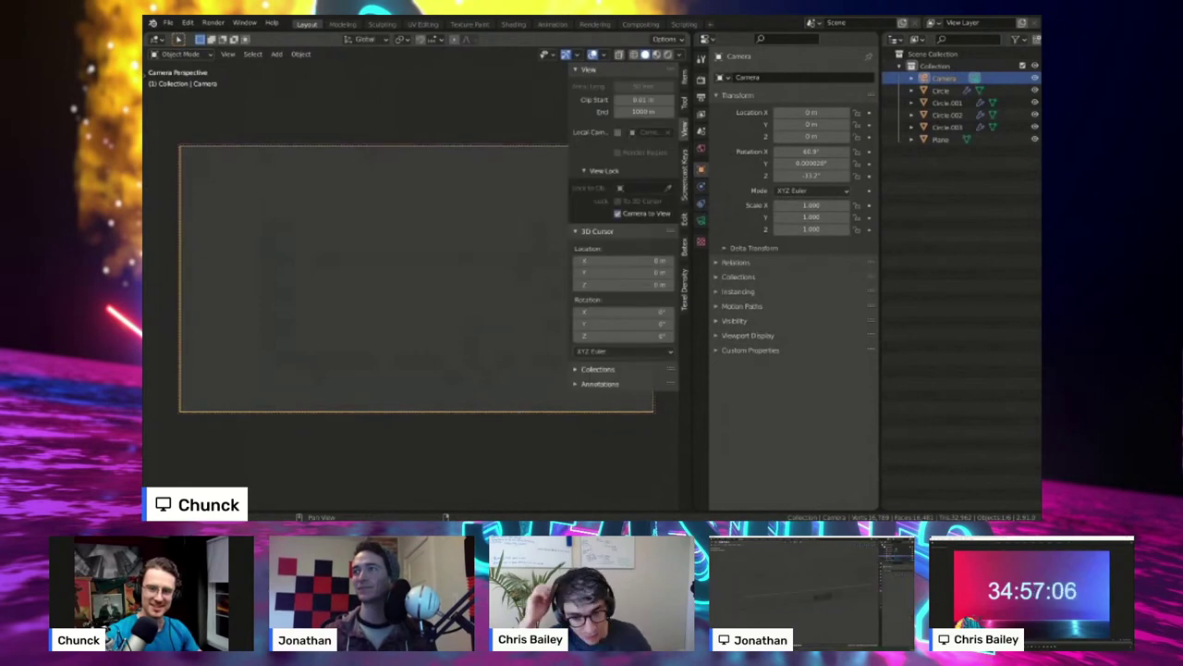
- Frame the camera closely on the wheel housing with the trail plane stretching away behind it
scroll(416, 277, "down", 8)
middle_click_drag(416, 278, 257, 358, "shift")
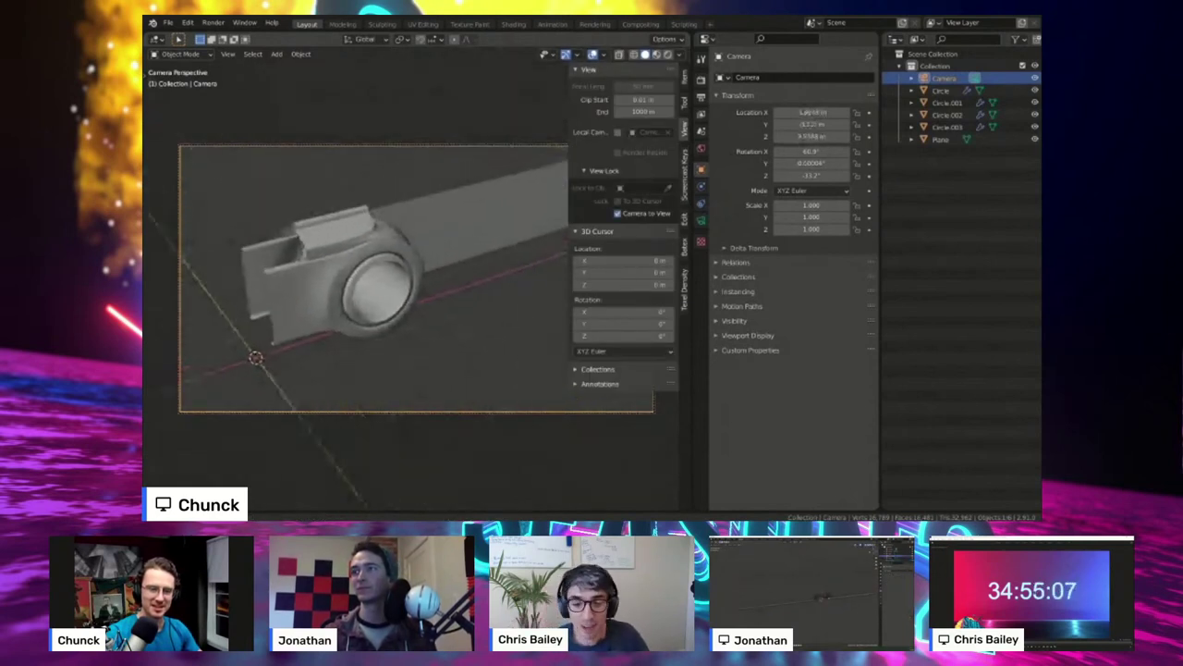
scroll(416, 278, "up", 6)
scroll(416, 277, "down", 3)
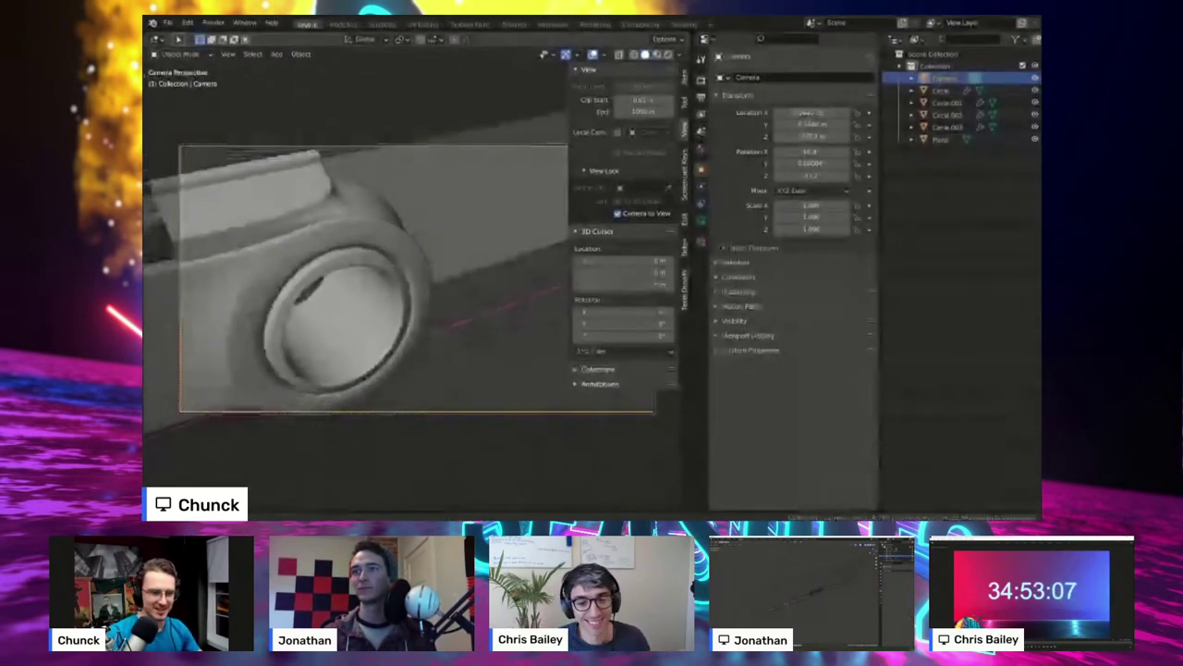
middle_click_drag(416, 278, 407, 277, "shift")
scroll(323, 241, "down", 2)
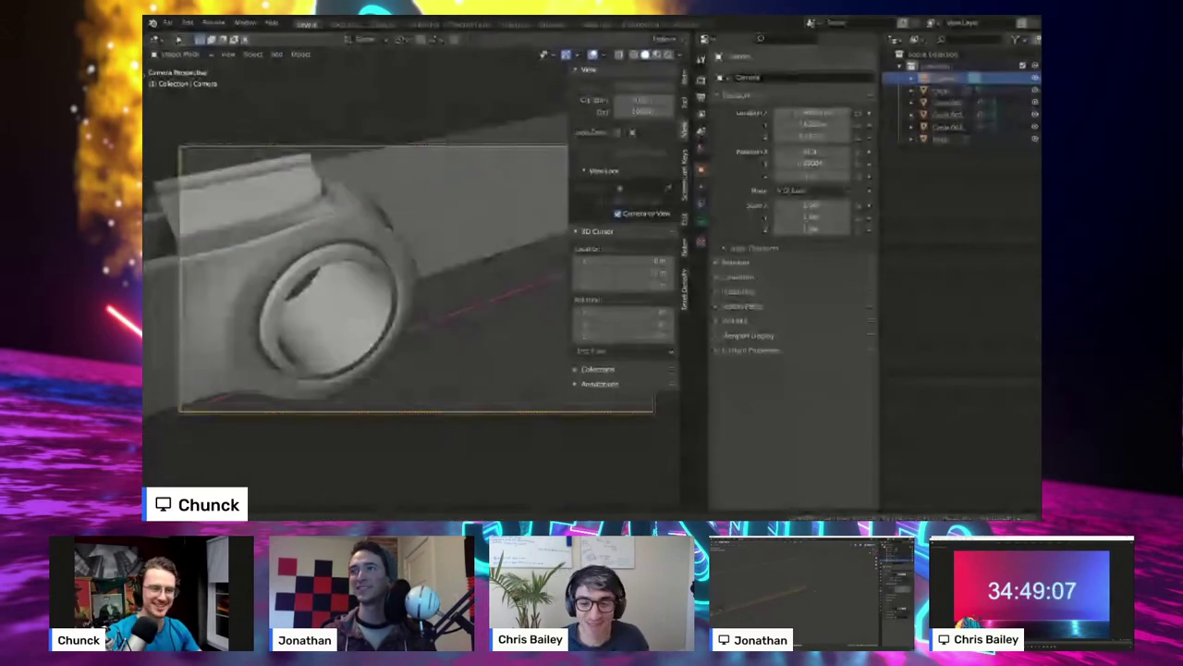
middle_click_drag(402, 263, 301, 208)
- Hide the viewport sidebar and save the file
key("n")
scroll(383, 270, "up", 2)
key("ctrl+s")
middle_click_drag(564, 251, 591, 250)
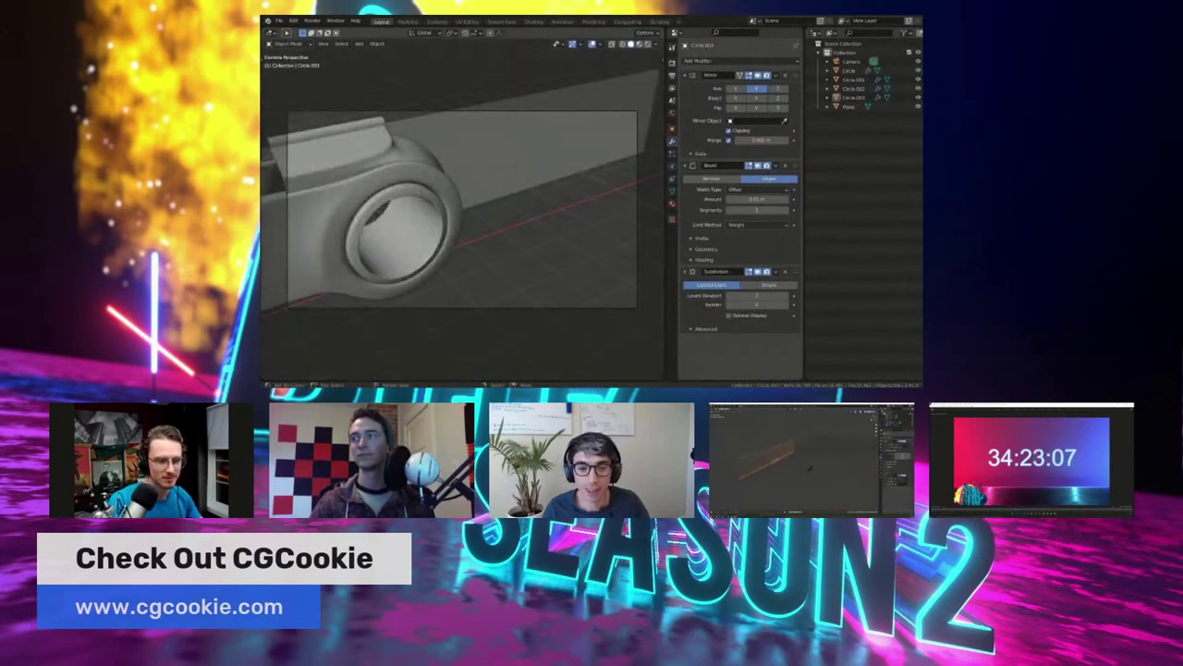
- Add a mesh plane at the world origin as the ground under the vehicle
key("shift+a")
left_click(548, 36)
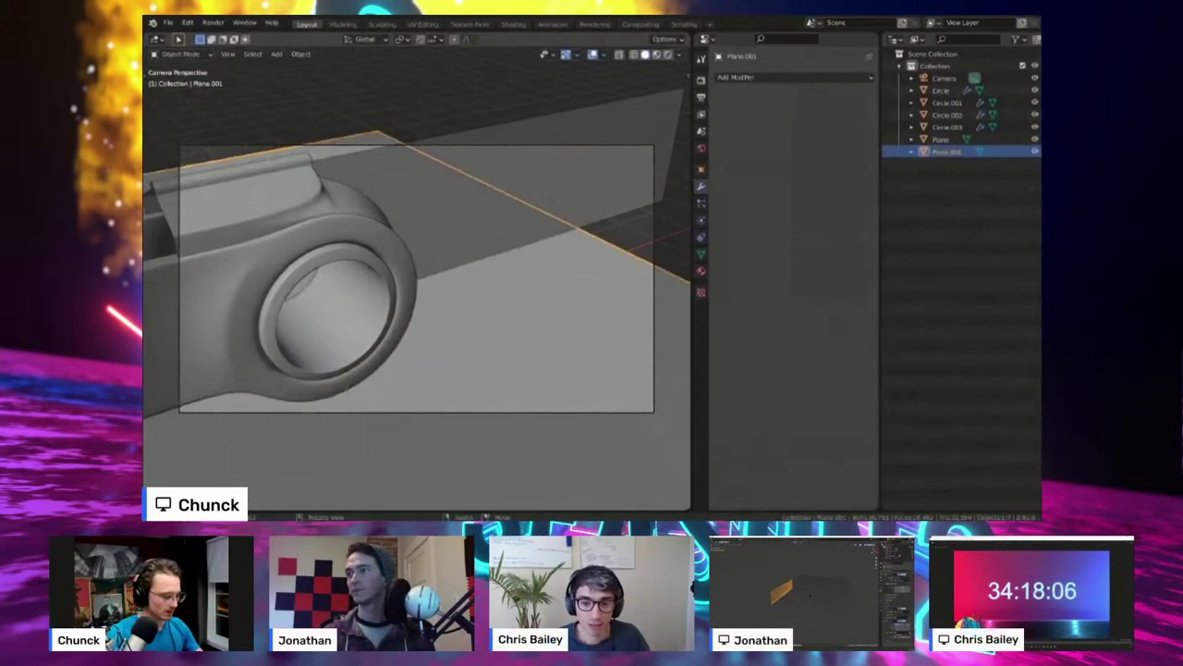
key("g")
key("x")
key("x")
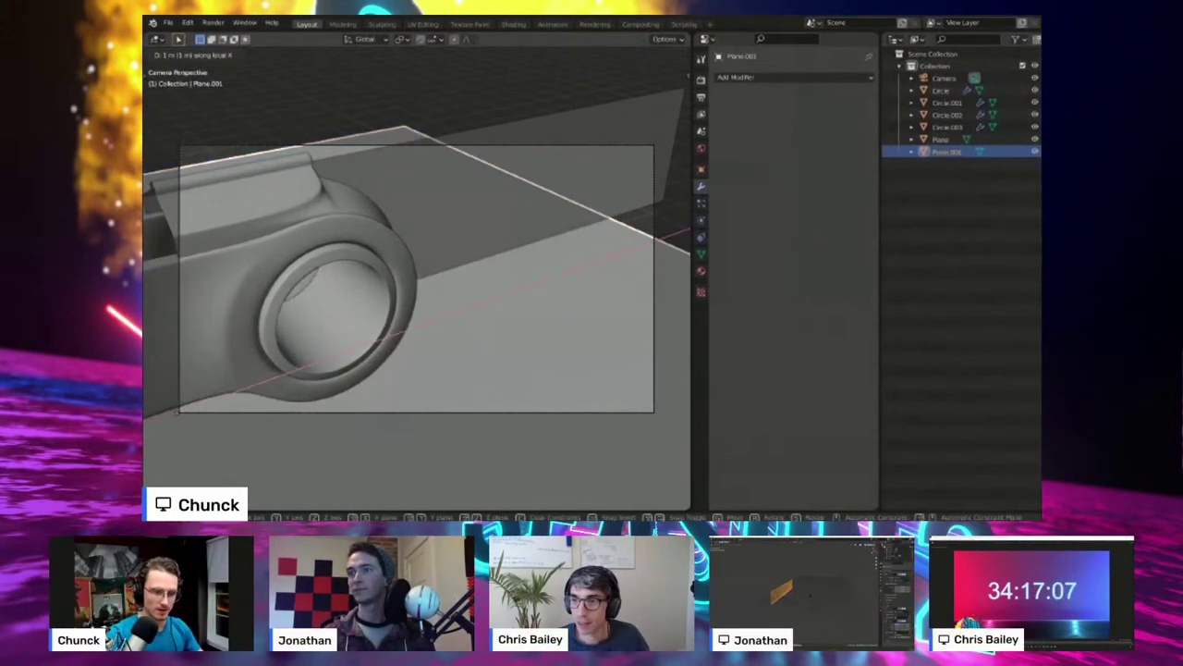
left_click(445, 280)
- Scale the new ground plane by a factor of 5
key("s")
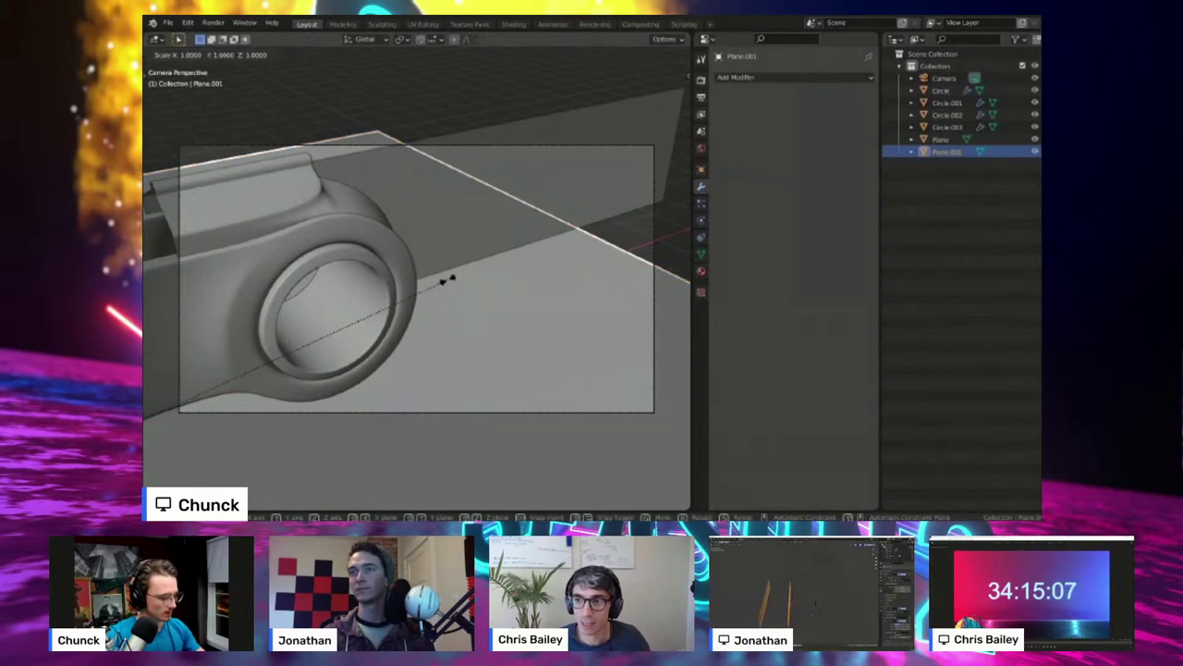
key("5")
key("Return")
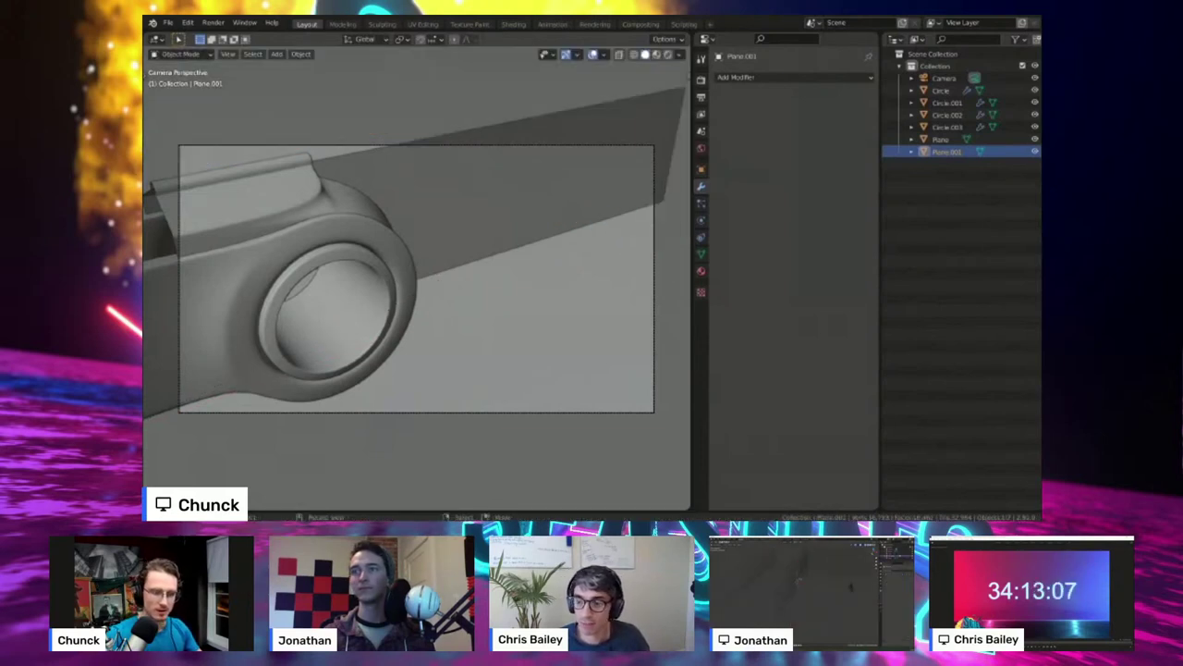
- Deselect everything and hide the ground plane beneath the light cycle
key("alt+a")
middle_click_drag(416, 278, 485, 306)
right_click(485, 370)
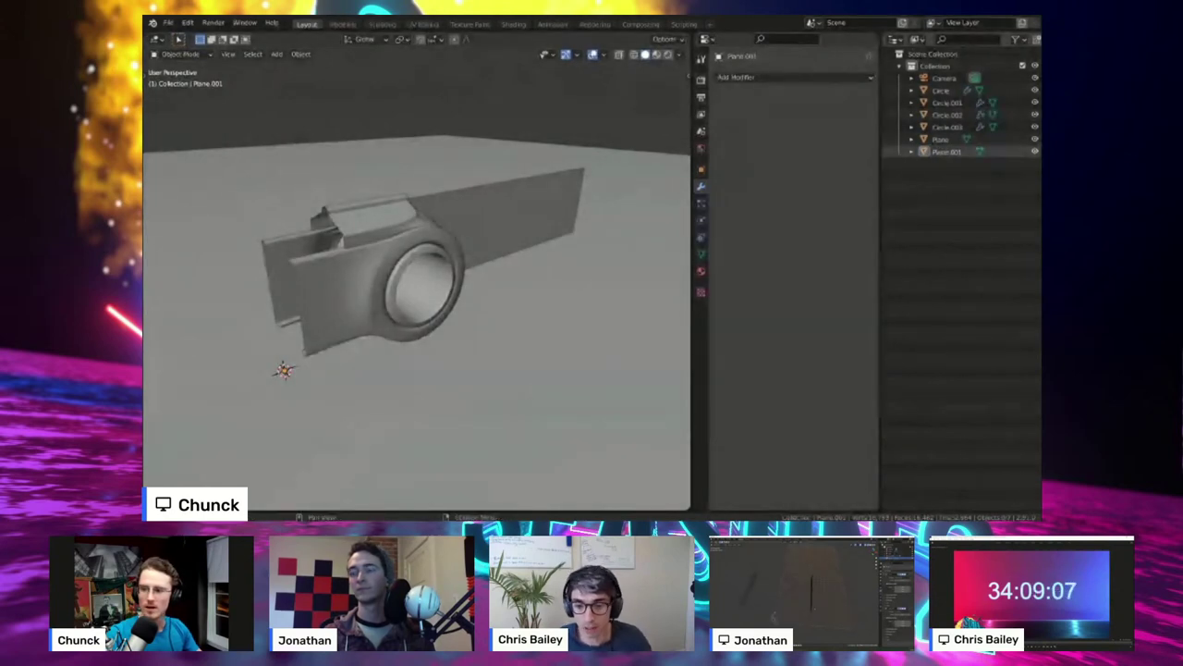
key("h")
middle_click_drag(486, 370, 389, 366)
scroll(389, 366, "up", 3)
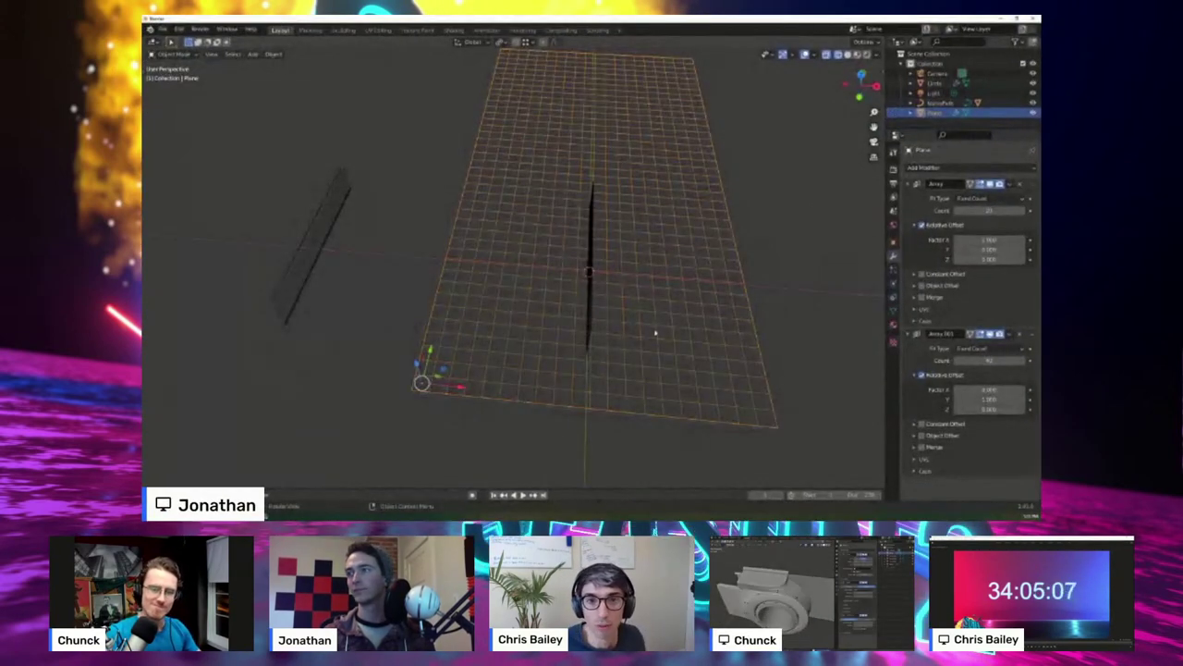
- Select the trail wall instead of the tiled floor and clear the mirror object in its Mirror modifier
key("Tab")
middle_click_drag(656, 333, 660, 286)
key("a")
key("Tab")
left_click(523, 251)
left_click(619, 223)
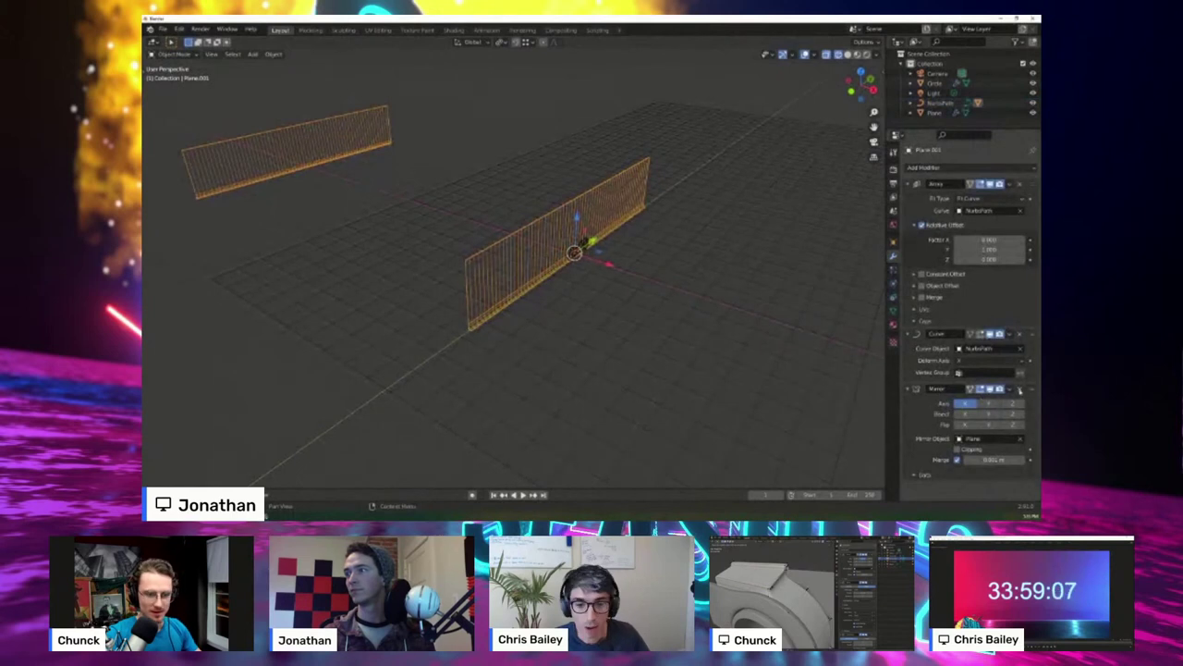
left_click(1022, 438)
middle_click_drag(638, 242, 631, 263)
scroll(625, 259, "down", 3)
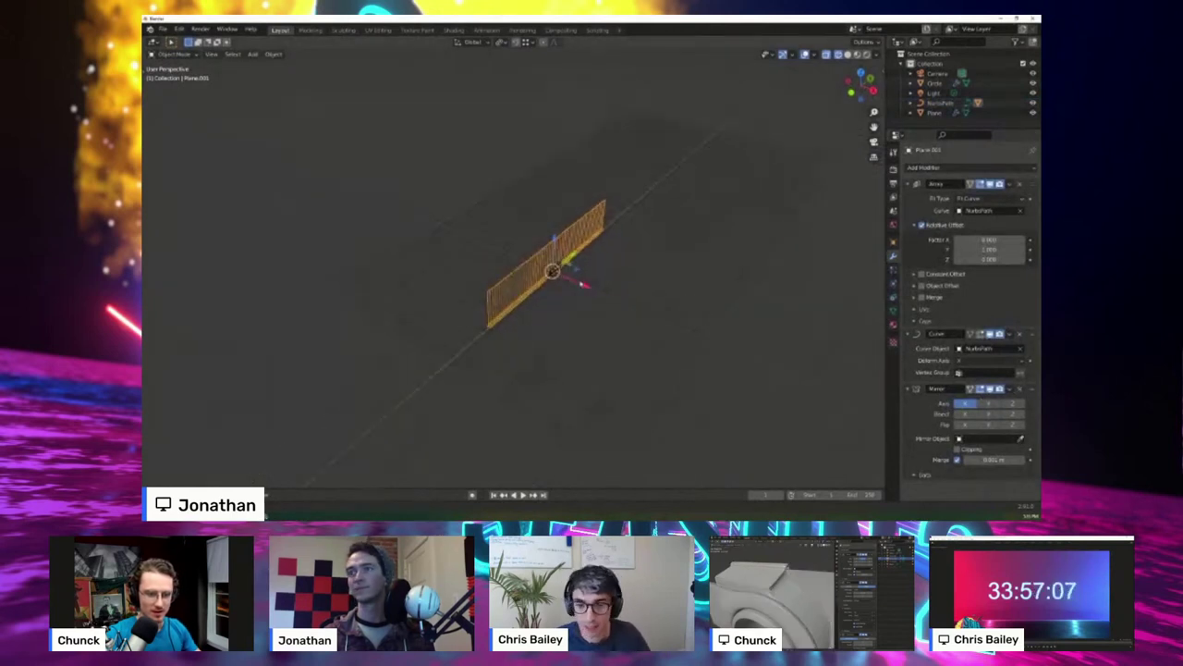
- Add a plain axes empty at the scene's centre and move it along the Z axis
scroll(618, 254, "up", 3)
key("shift+a")
mouse_move(611, 250)
mouse_move(589, 334)
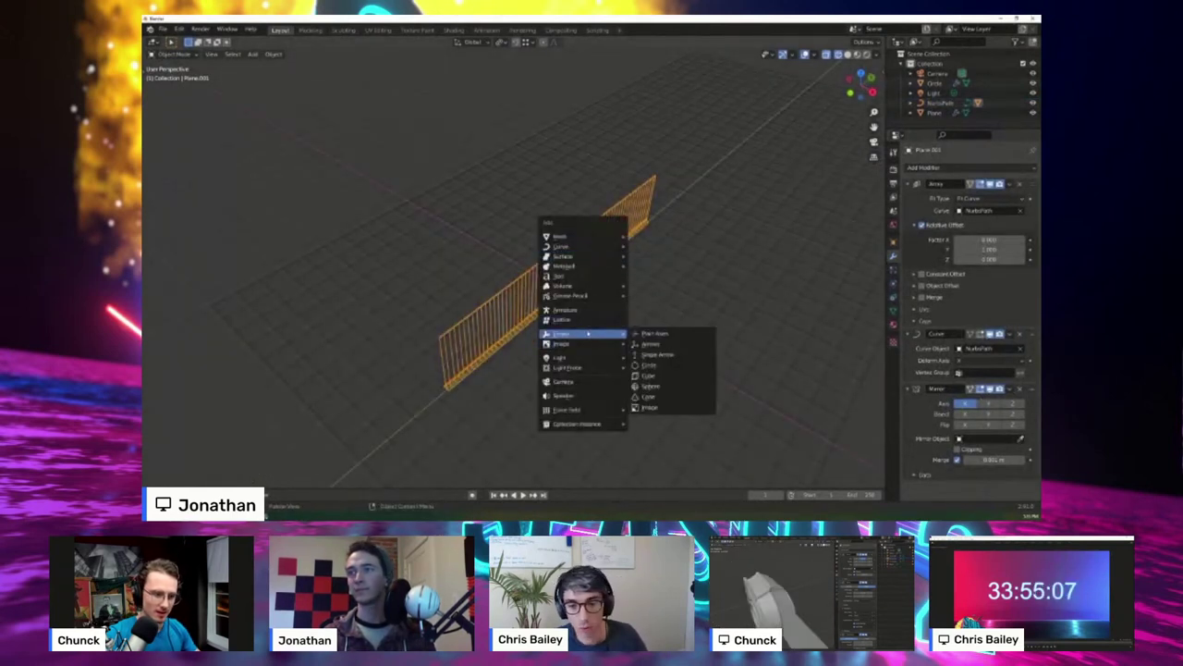
left_click(674, 336)
middle_click_drag(674, 336, 592, 250)
key("g")
key("z")
left_click(539, 264)
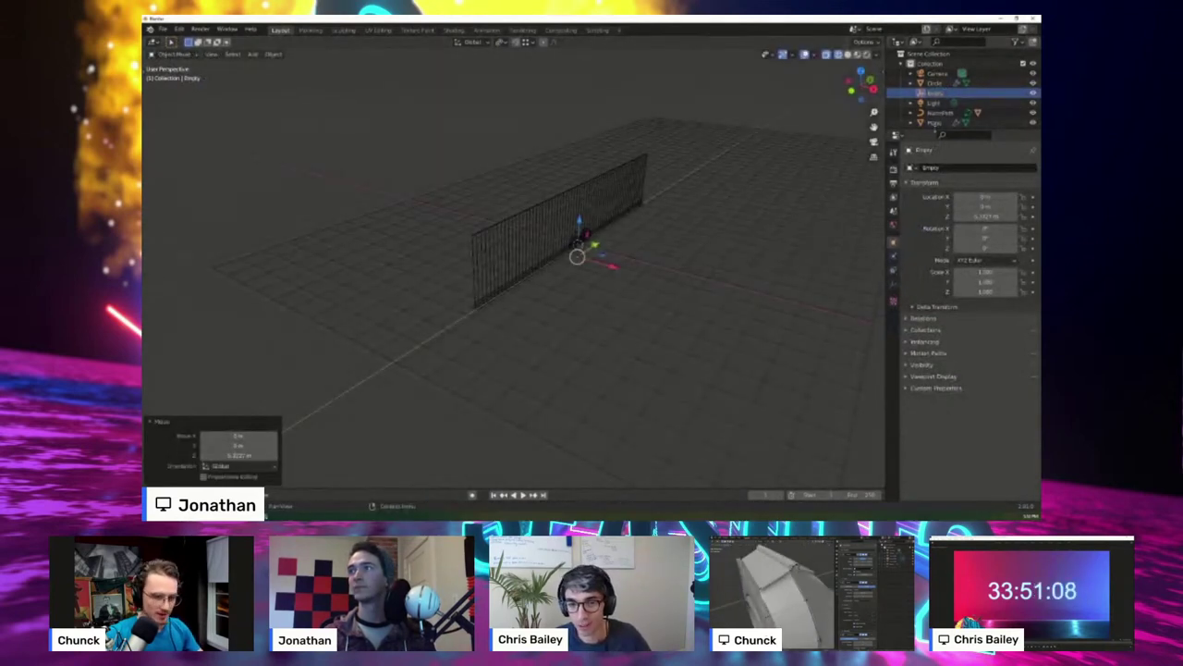
- Enlarge the object list and rename the tiled floor plane to ground
left_click_drag(935, 129, 931, 189)
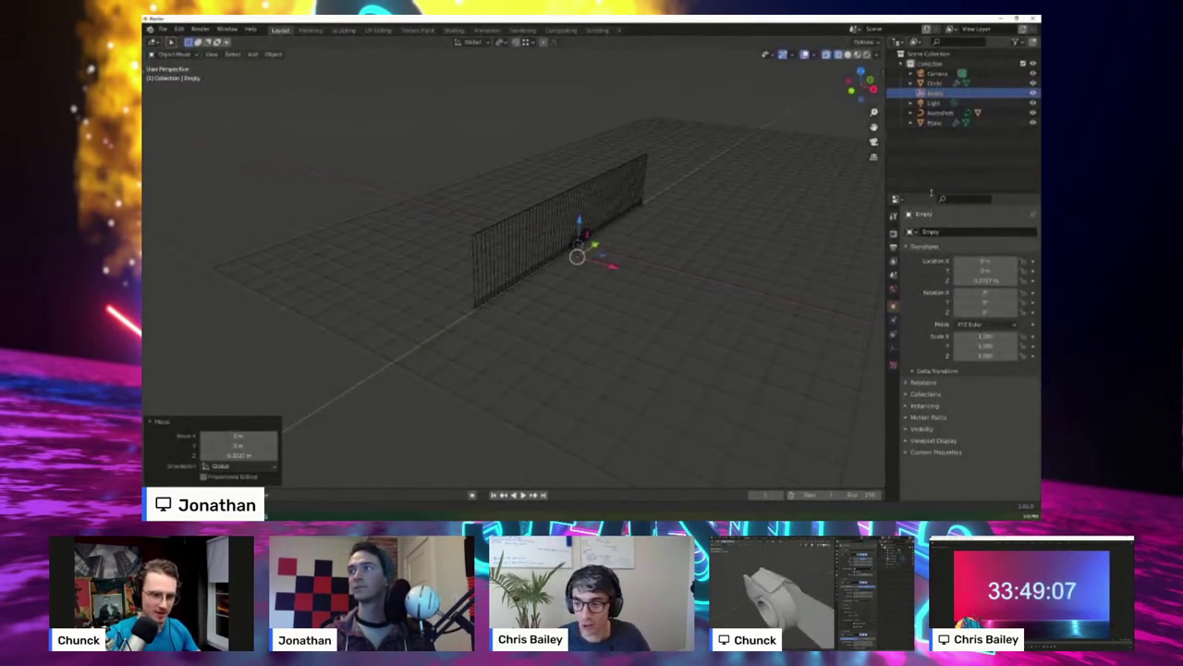
left_click(934, 123)
double_click(936, 123)
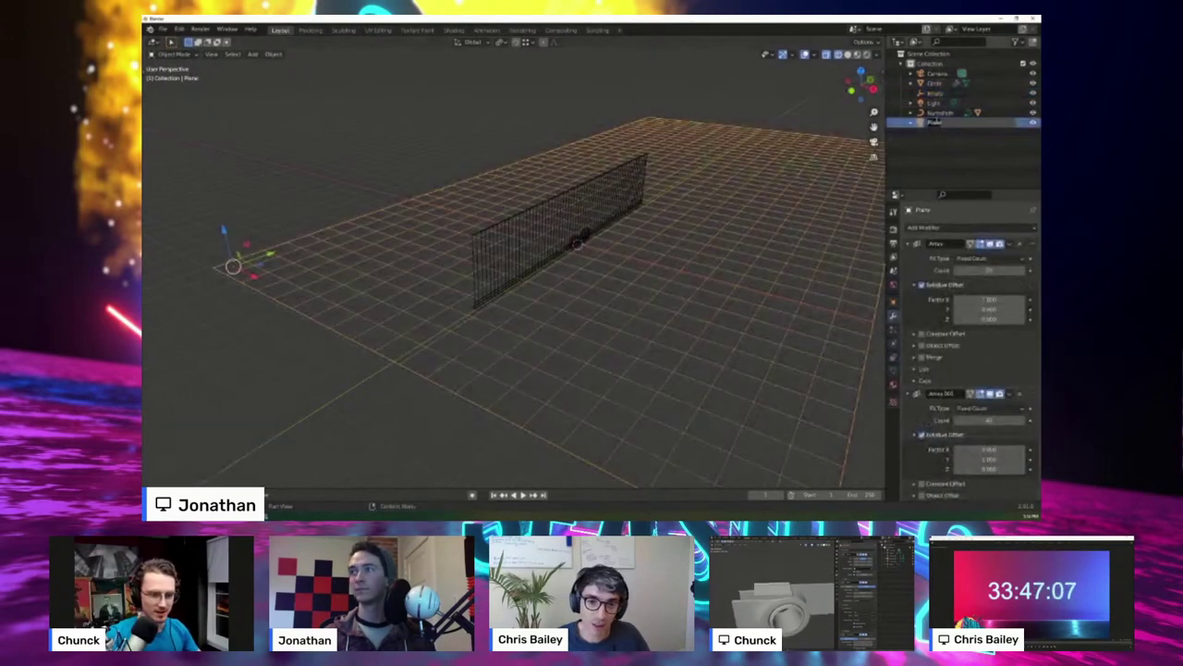
type("g")
key("Return")
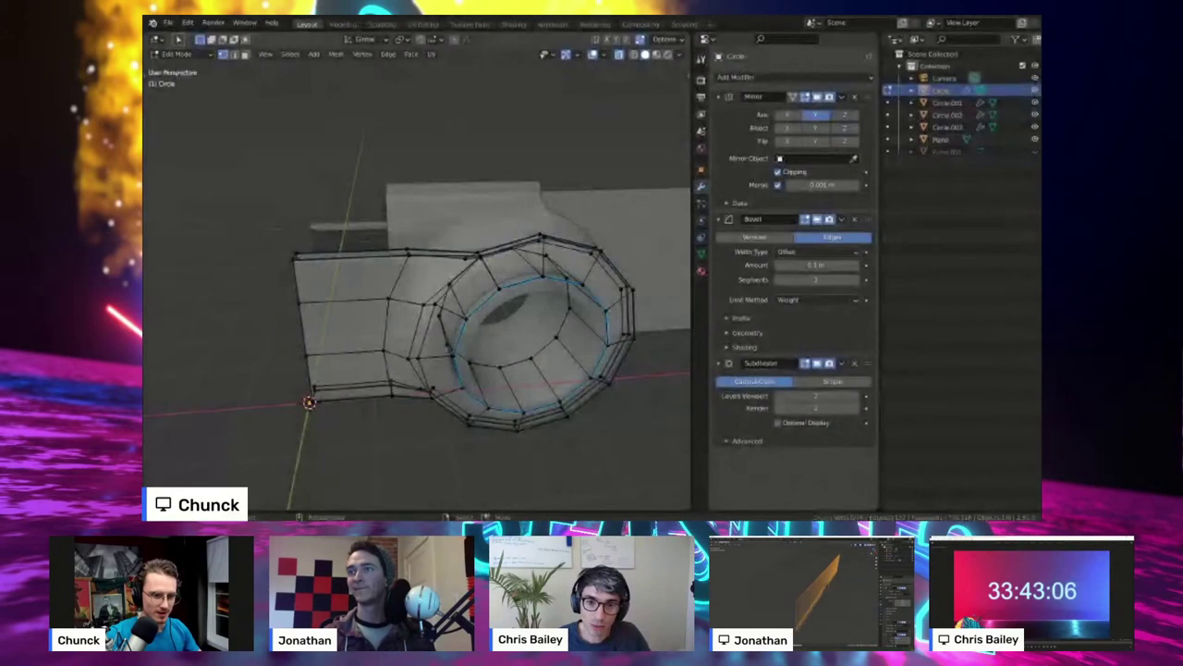
- Turn off X-ray, add the upper body piece to the side body selection and open both in Edit Mode
key("alt+z")
key("Tab")
left_click(463, 218, "shift")
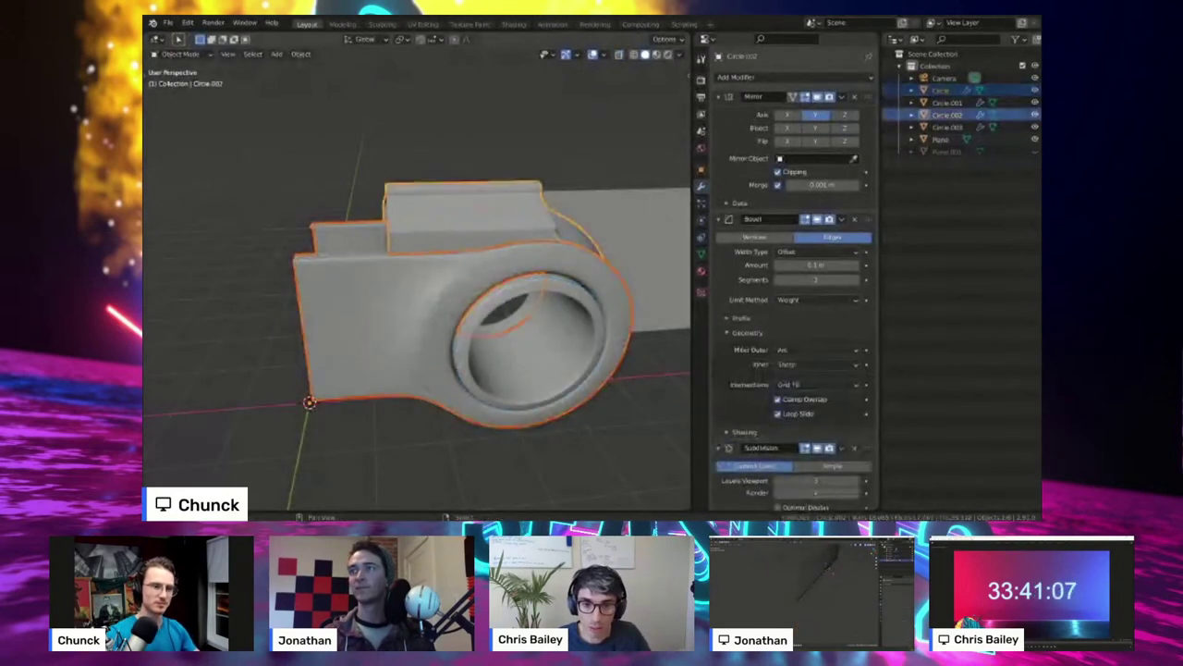
key("Tab")
scroll(462, 222, "down", 2)
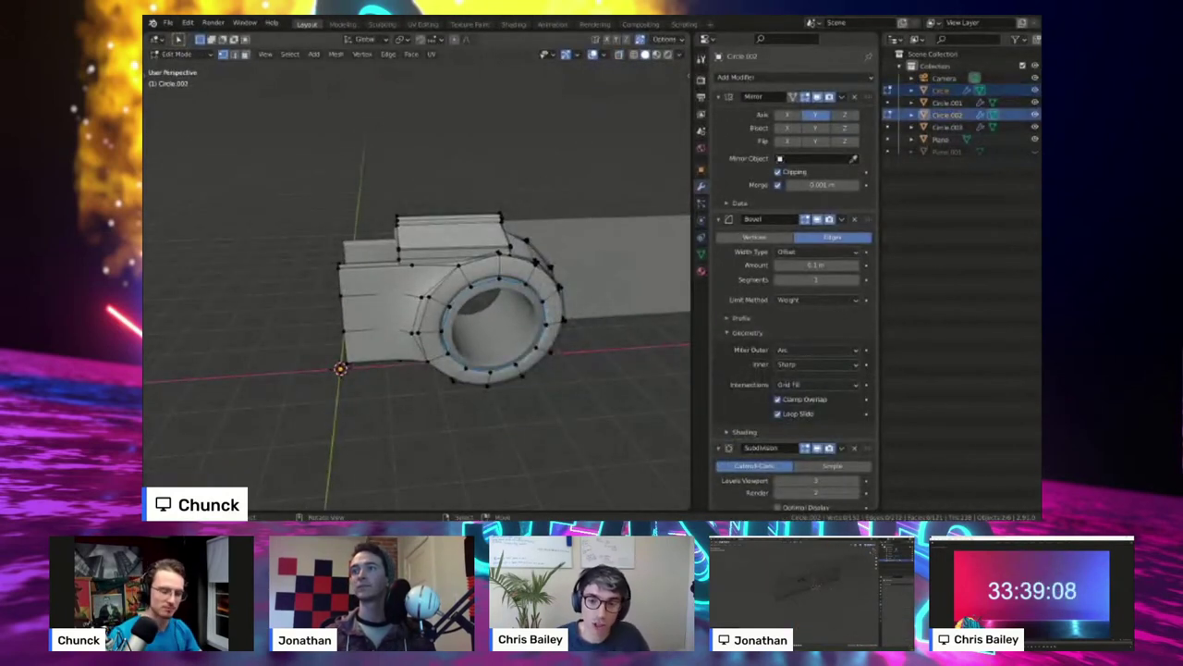
- Examine the cycle's side profile around the wheel housing and compare it with the camera view
key("KP_1")
scroll(416, 279, "up", 3)
middle_click_drag(416, 279, 439, 285)
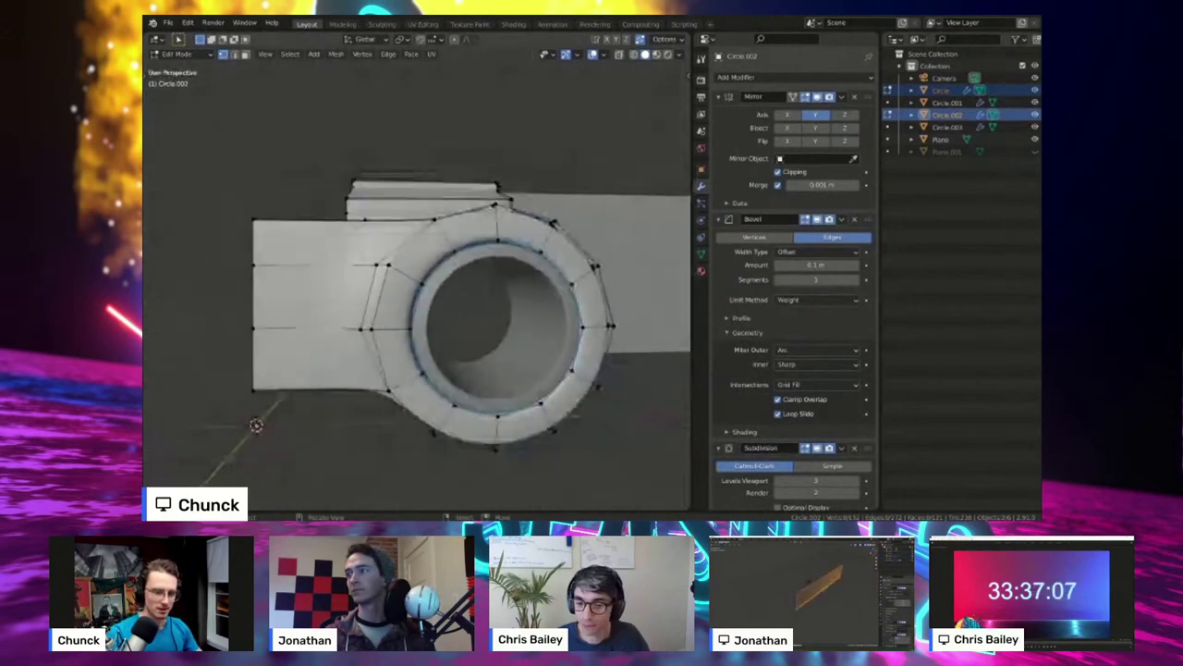
scroll(417, 278, "down", 2)
key("KP_0")
key("shift+alt+z")
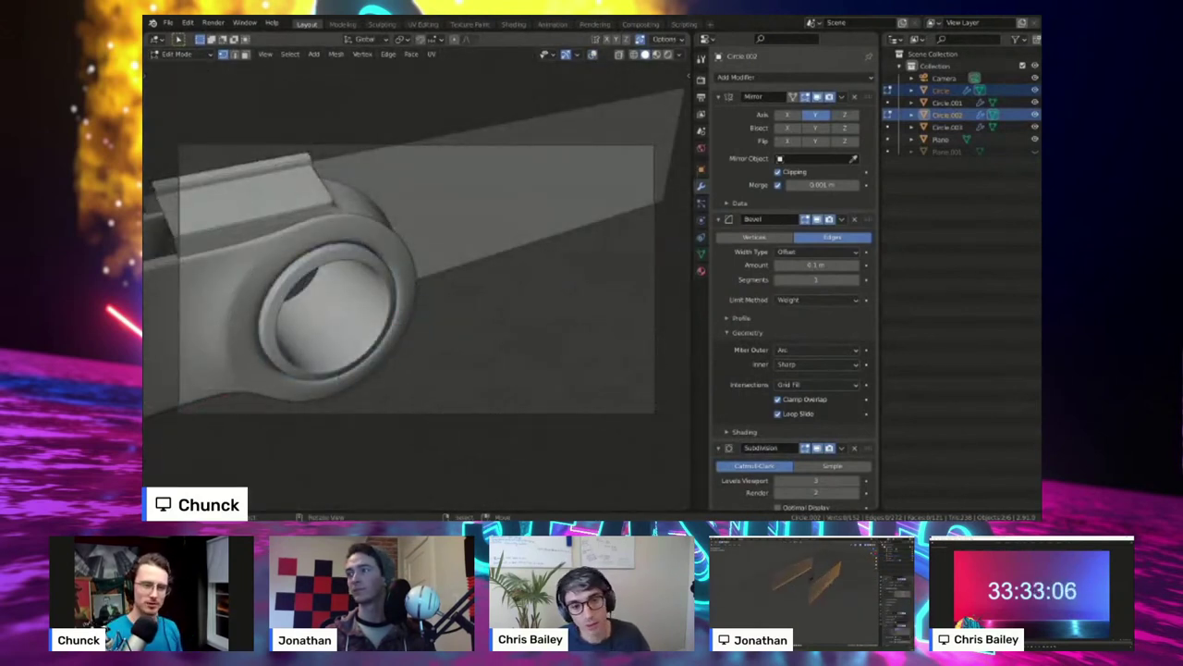
key("KP_0")
key("shift+alt+z")
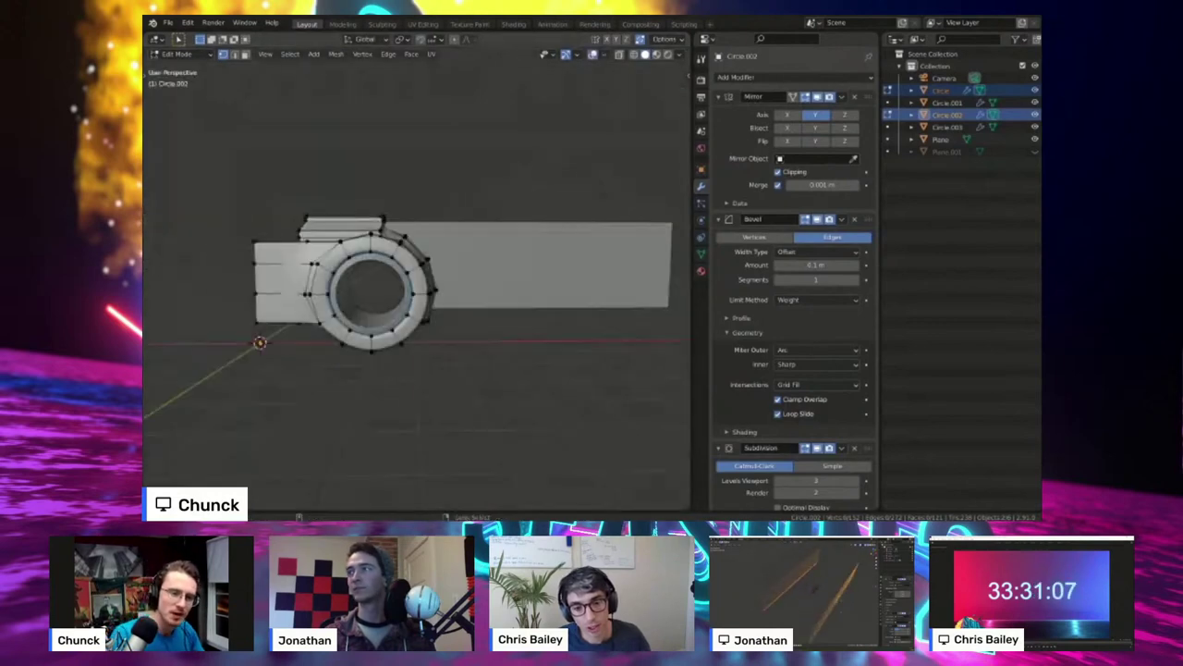
middle_click_drag(416, 279, 531, 296, "shift")
scroll(416, 278, "up", 4)
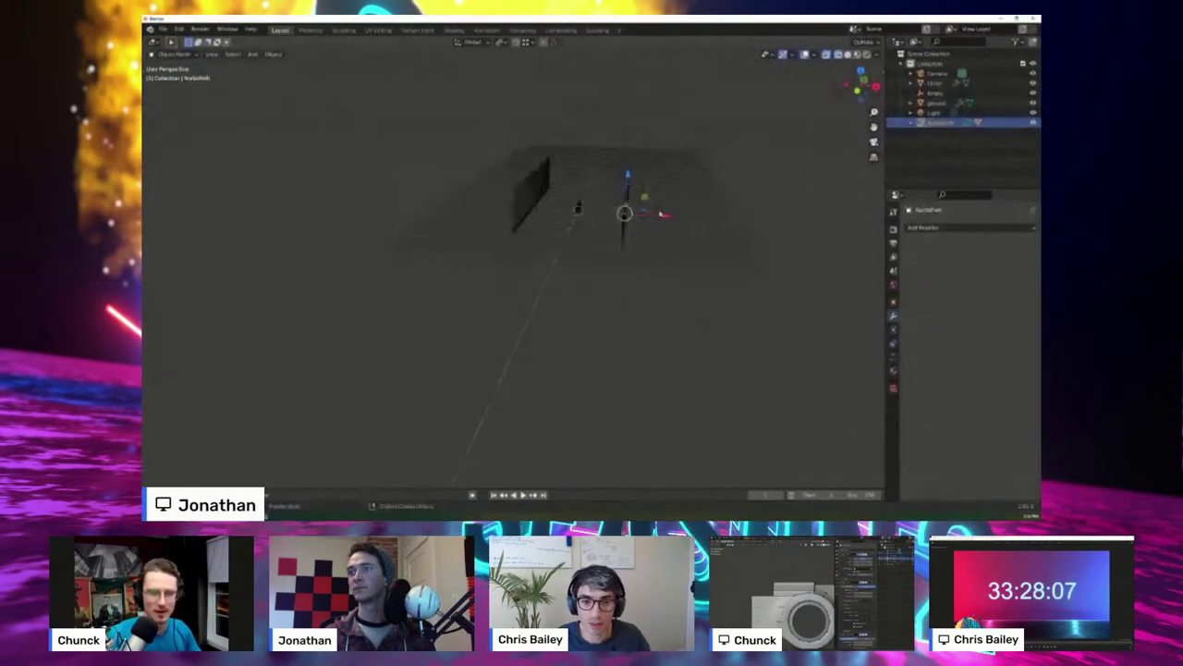
- Select the NURBS path and move it outward along the X axis to the edge of the tiled floor
left_click(939, 102)
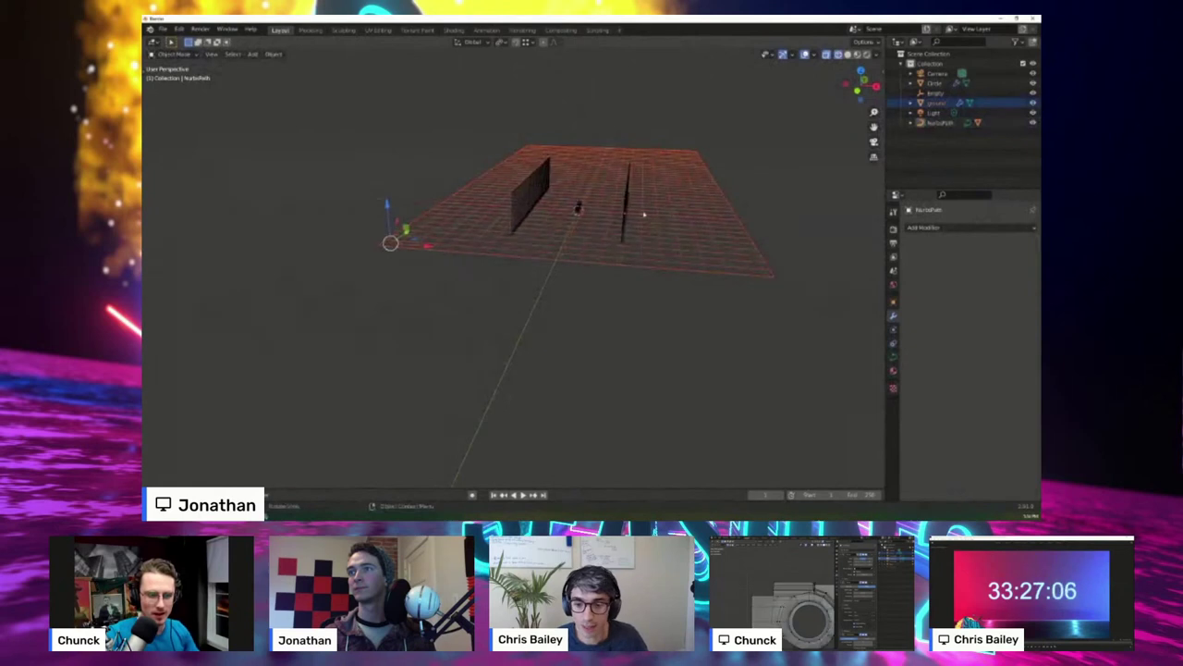
left_click(935, 123)
key("g")
key("x")
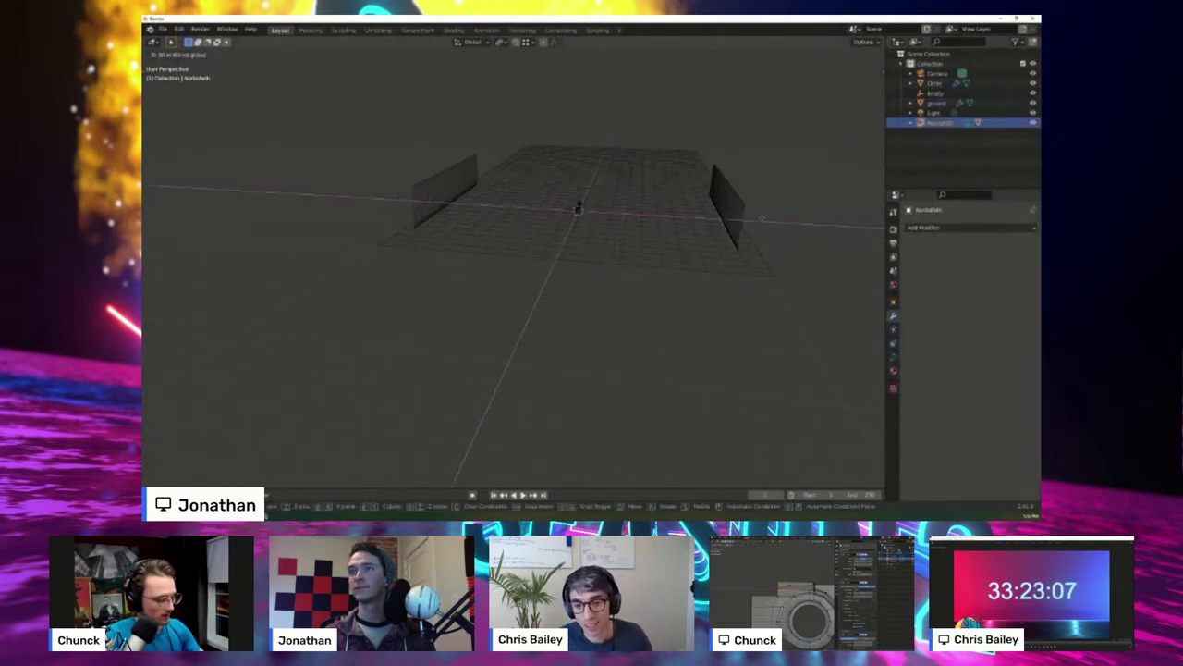
left_click(767, 218)
- In top view, extrude the wall path's end by one segment angled inward and a second angled back outward
middle_click_drag(774, 224, 763, 327)
key("Tab")
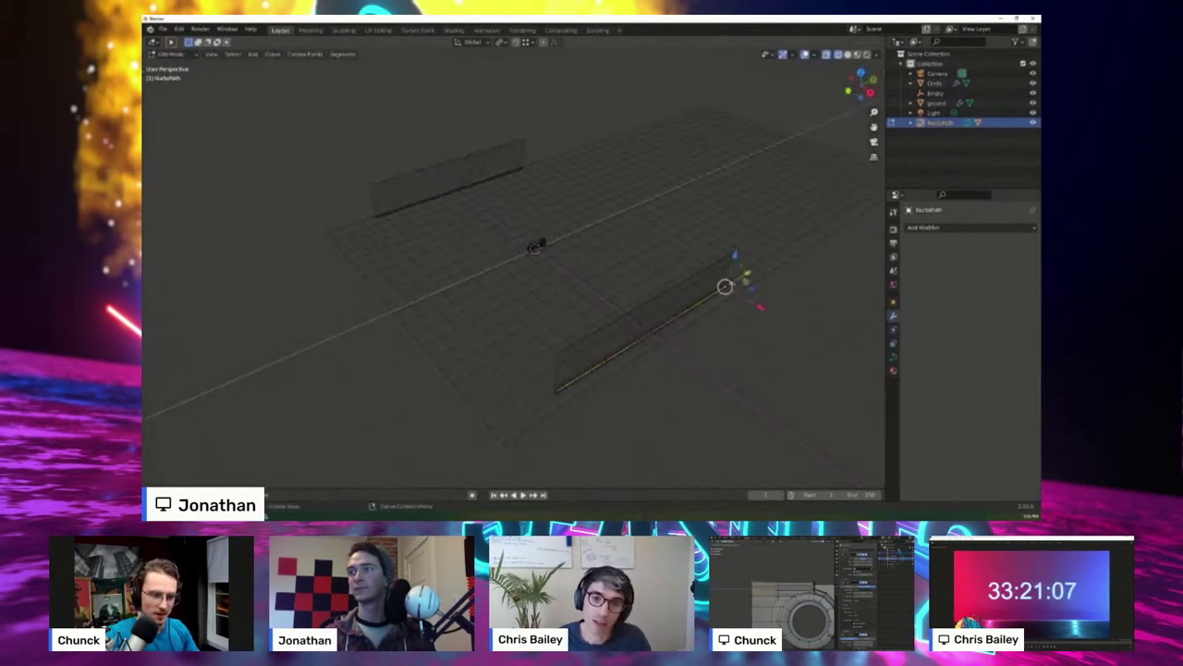
key("KP_7")
middle_click_drag(758, 204, 731, 298, "shift")
scroll(731, 298, "up", 1)
key("e")
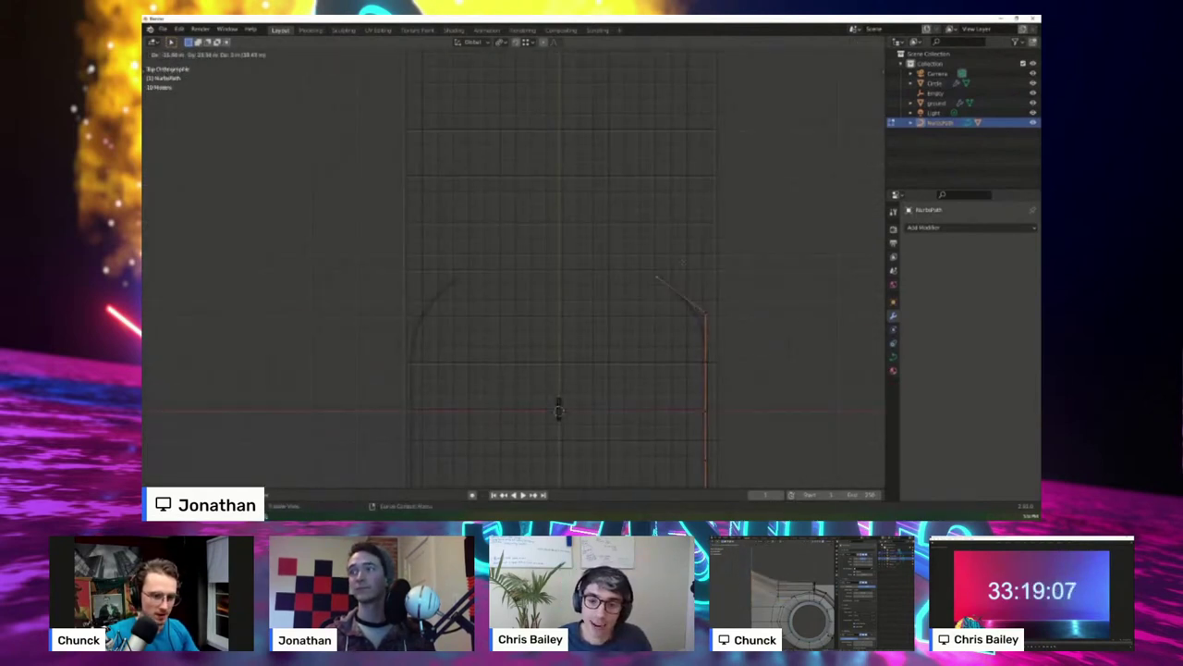
left_click(679, 267)
key("e")
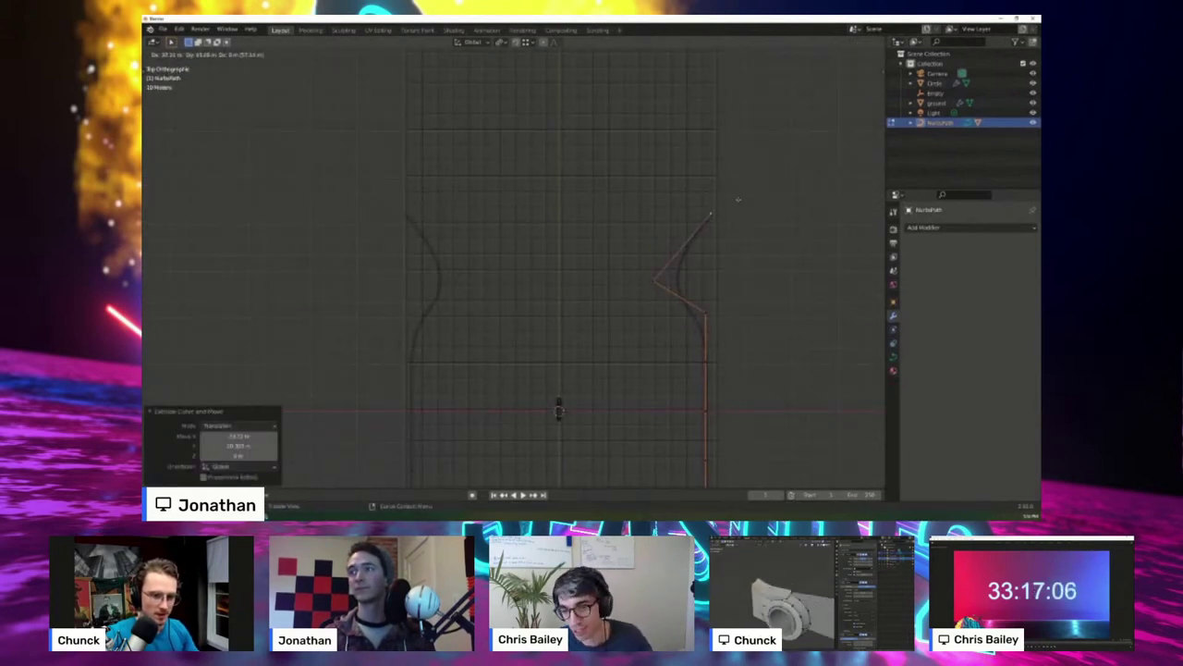
left_click(736, 198)
- Convert the whole wall path to the Poly spline type and leave curve editing
middle_click_drag(729, 337, 716, 259, "shift")
key("a")
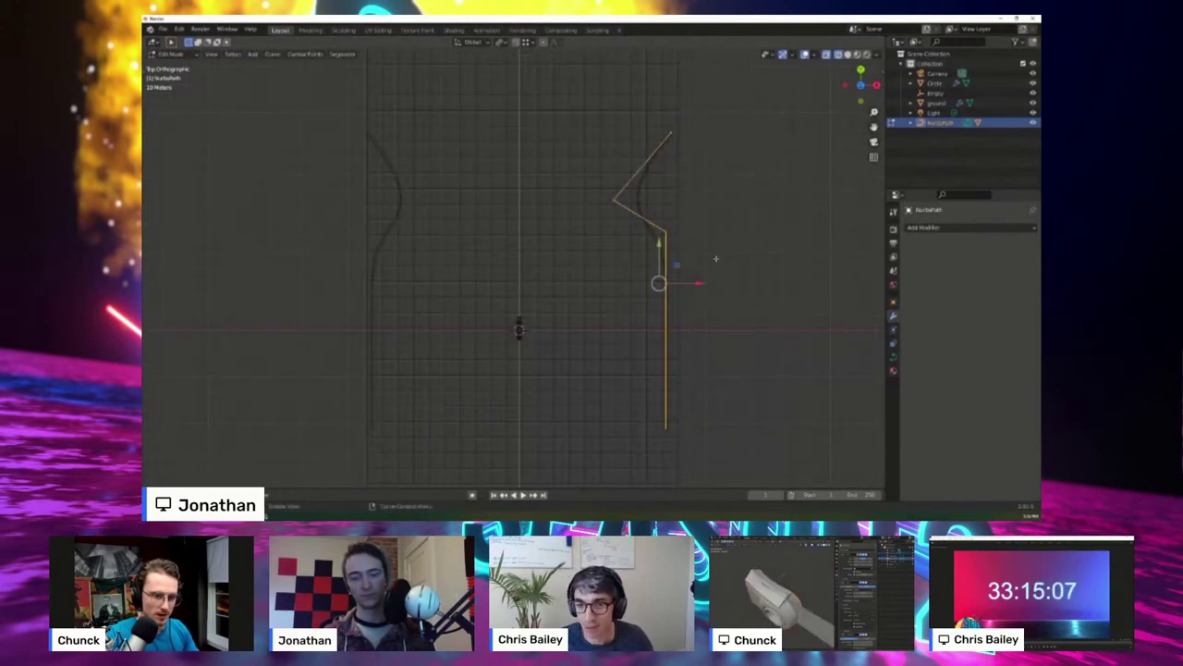
mouse_move(305, 53)
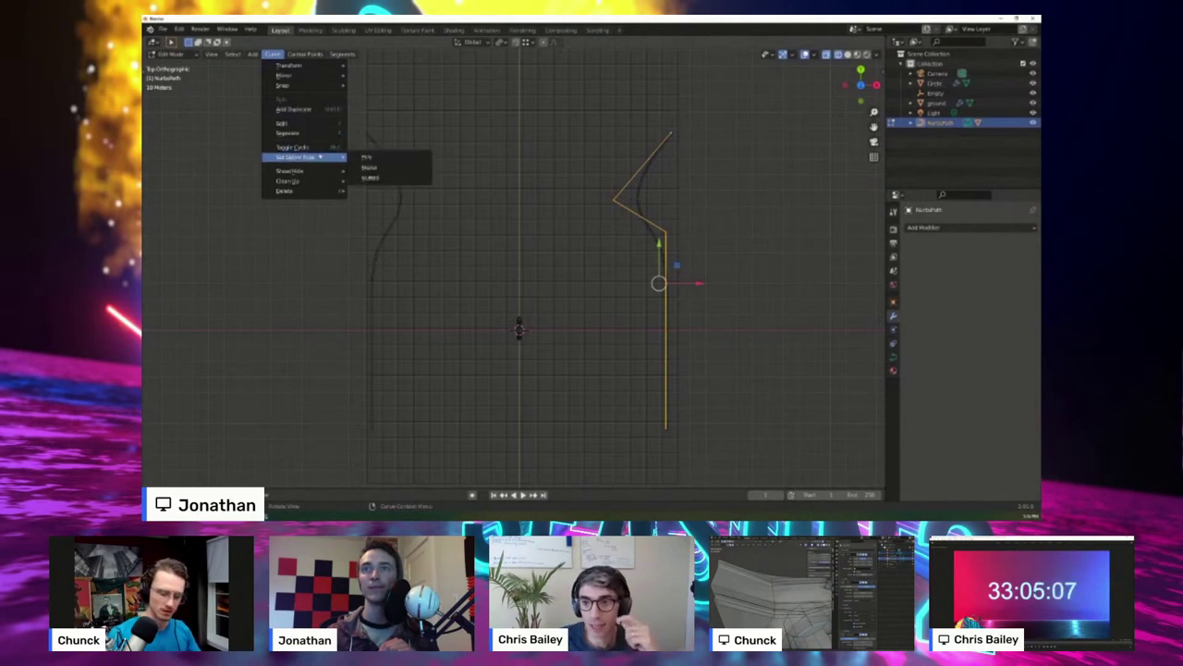
left_click(370, 157)
middle_click_drag(717, 229, 650, 259, "shift")
scroll(684, 305, "up", 1)
key("Tab")
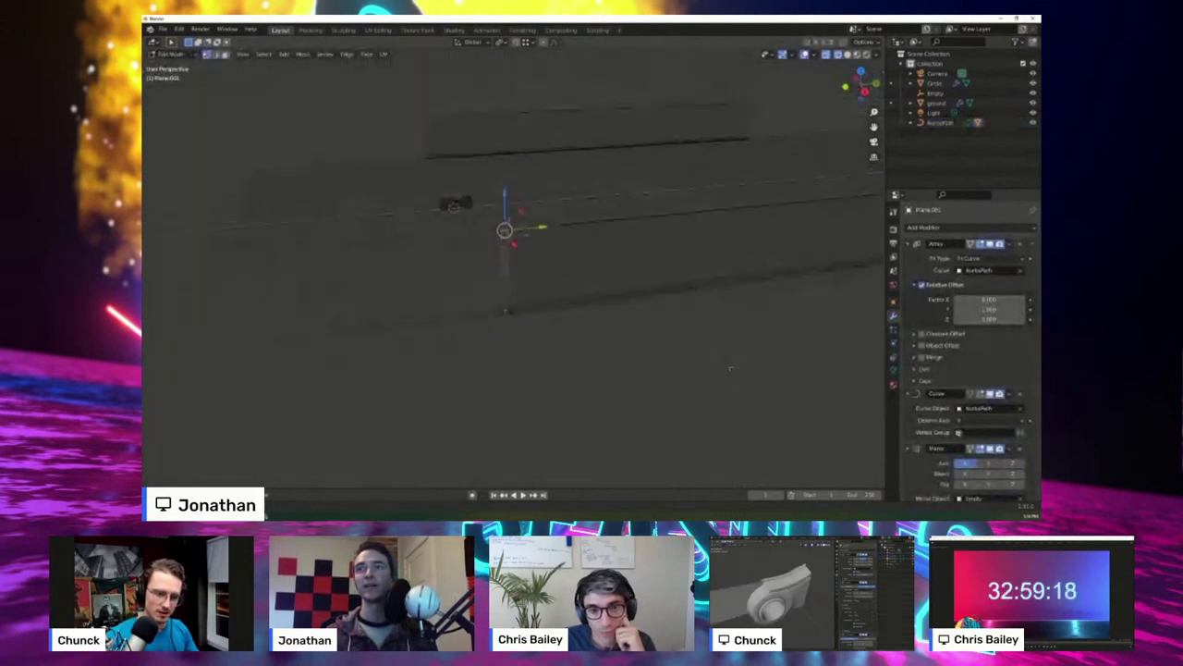
- Display the arena scene in solid shading
middle_click_drag(730, 368, 560, 280)
key("z")
left_click(767, 296)
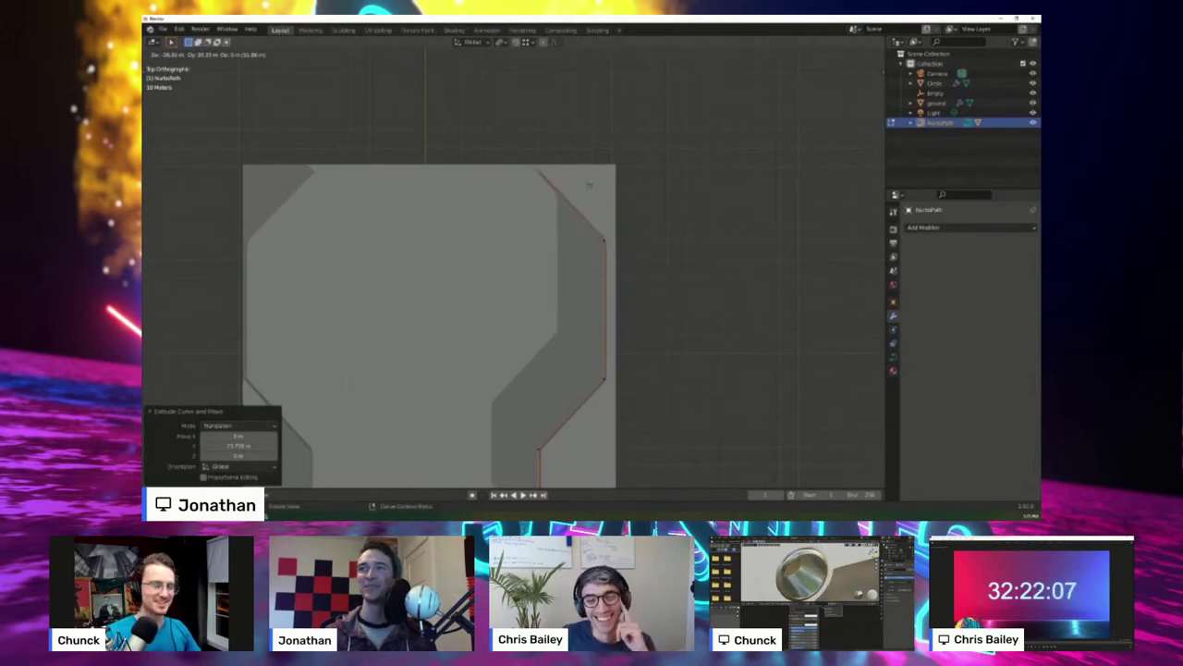
- Place a diagonal inward segment at the wall path's far end and extrude another one along the X axis
left_click(589, 185)
scroll(603, 259, "down", 1)
scroll(625, 264, "up", 2)
middle_click_drag(599, 254, 591, 217, "shift")
key("e")
key("x")
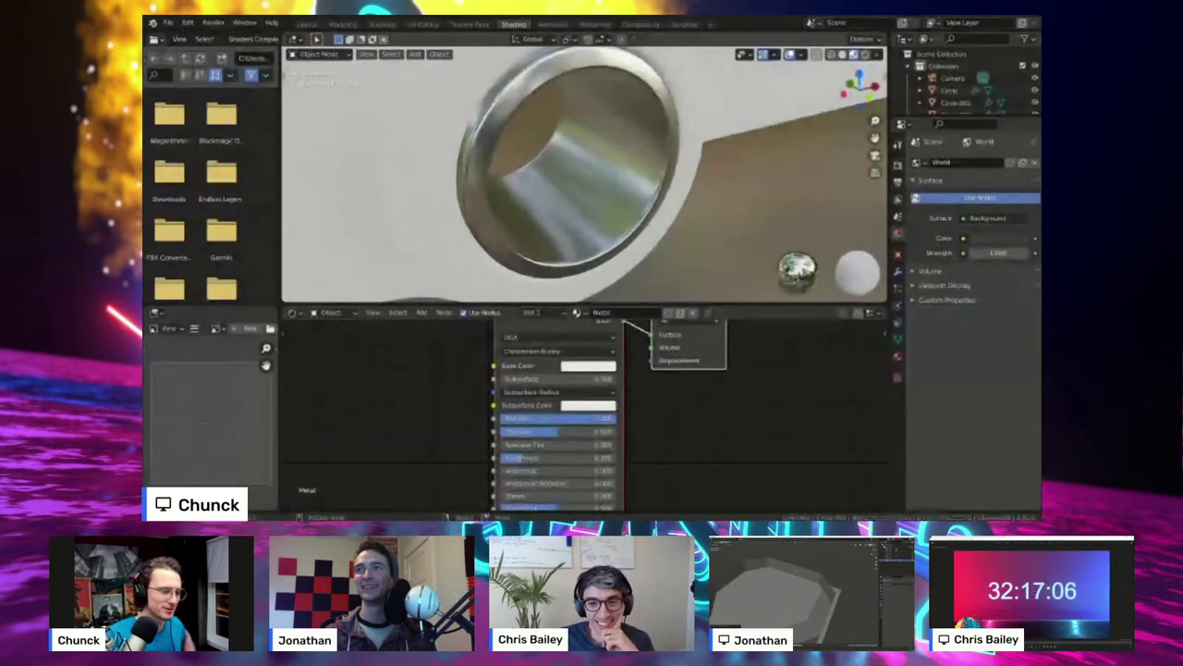
- Select the cycle's side body and rename its material to Bike
middle_click_drag(584, 176, 608, 155)
middle_click_drag(684, 407, 702, 450)
middle_click_drag(605, 157, 562, 208)
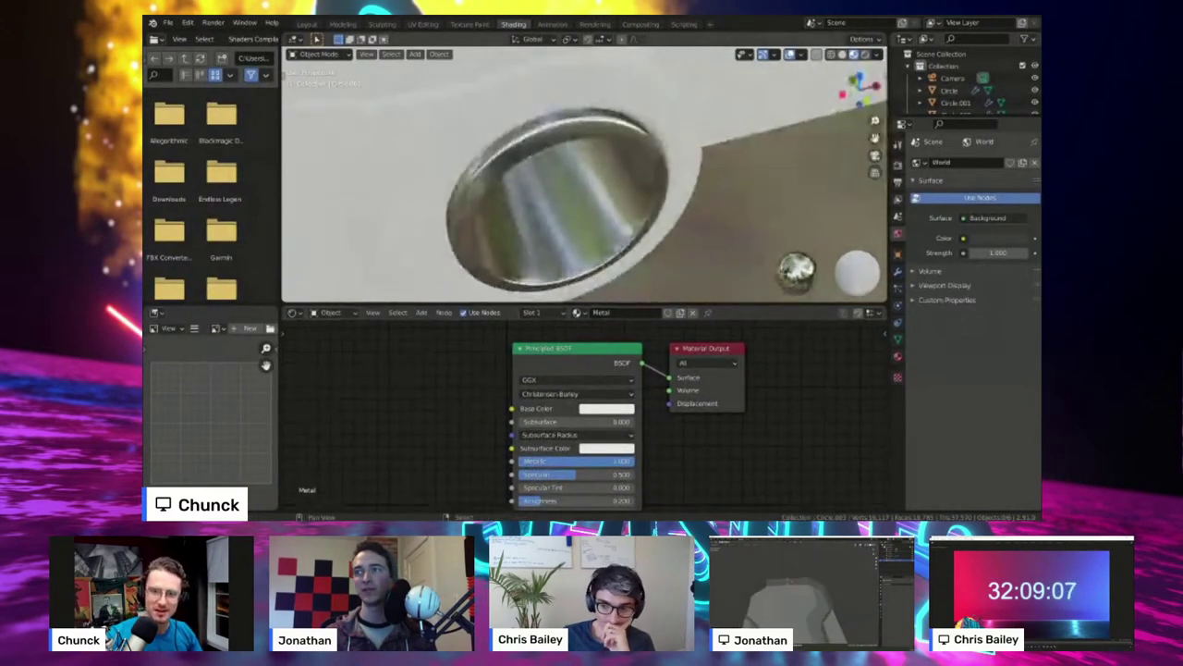
middle_click_drag(564, 138, 379, 294)
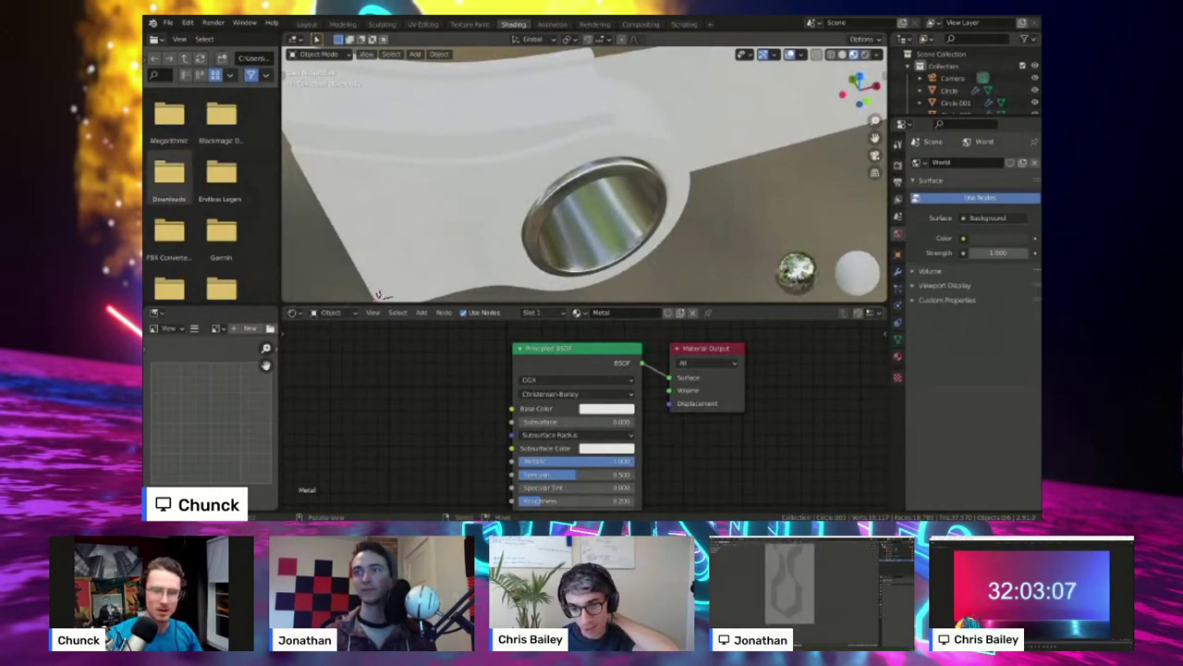
left_click(379, 294)
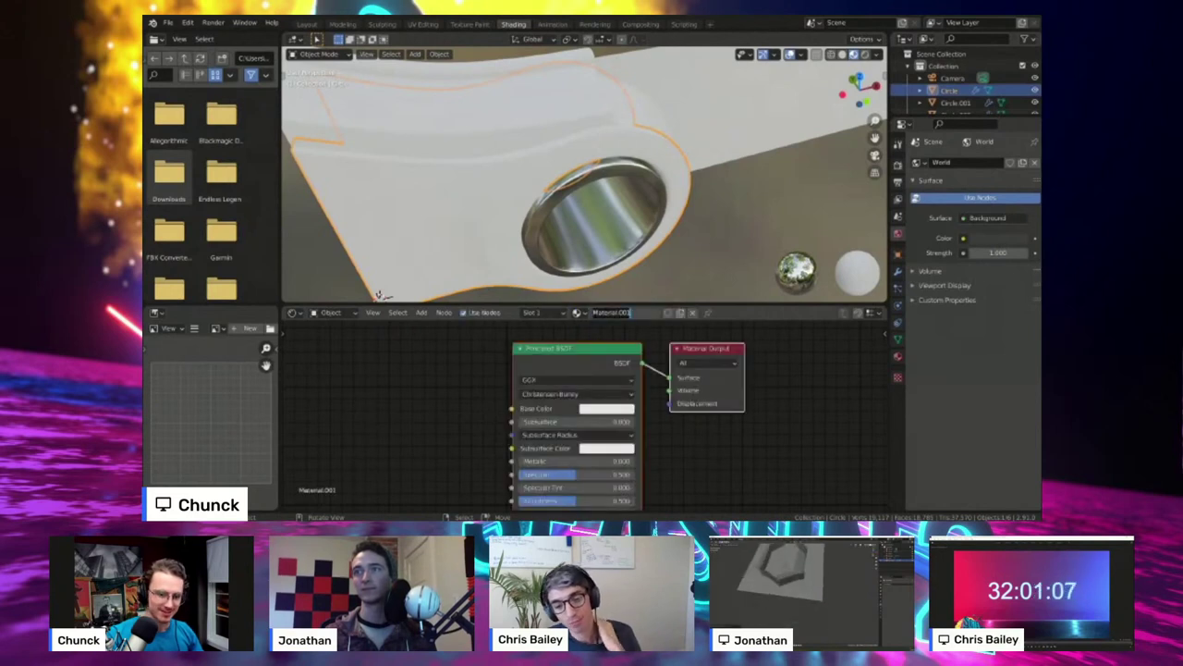
type("Blue")
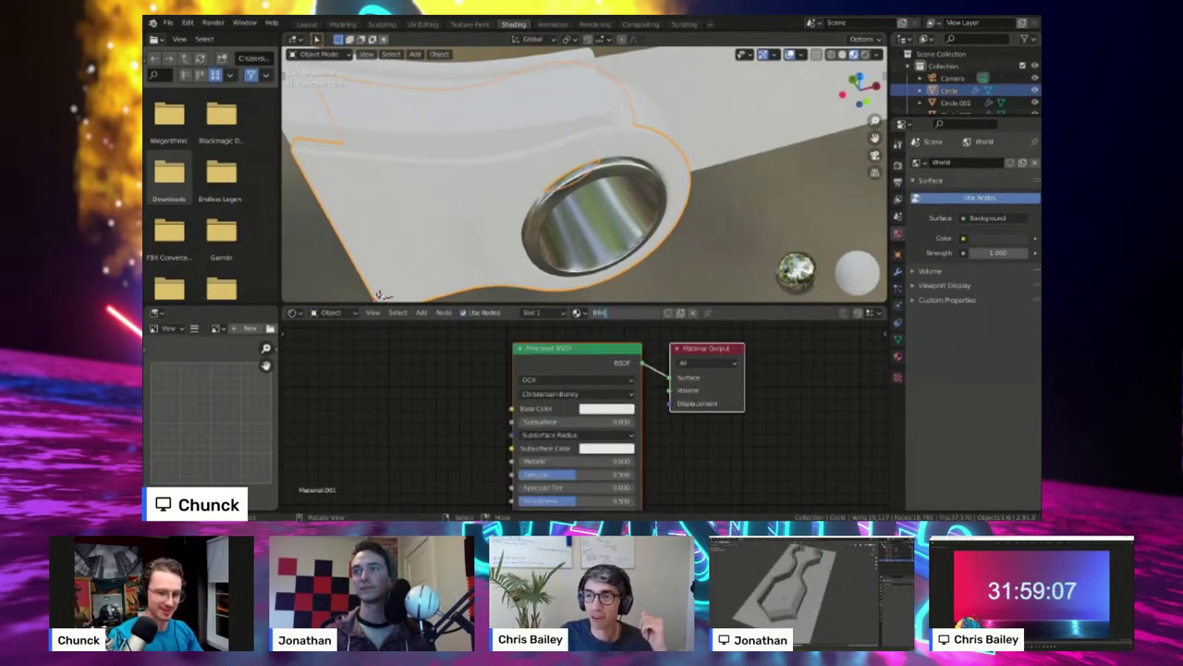
key("Return")
- Deselect the body and set the viewport shading's World Opacity to 0
middle_click_drag(591, 435, 511, 366)
scroll(592, 369, "down", 3)
middle_click_drag(555, 222, 647, 176)
key("alt+a")
scroll(586, 415, "up", 2)
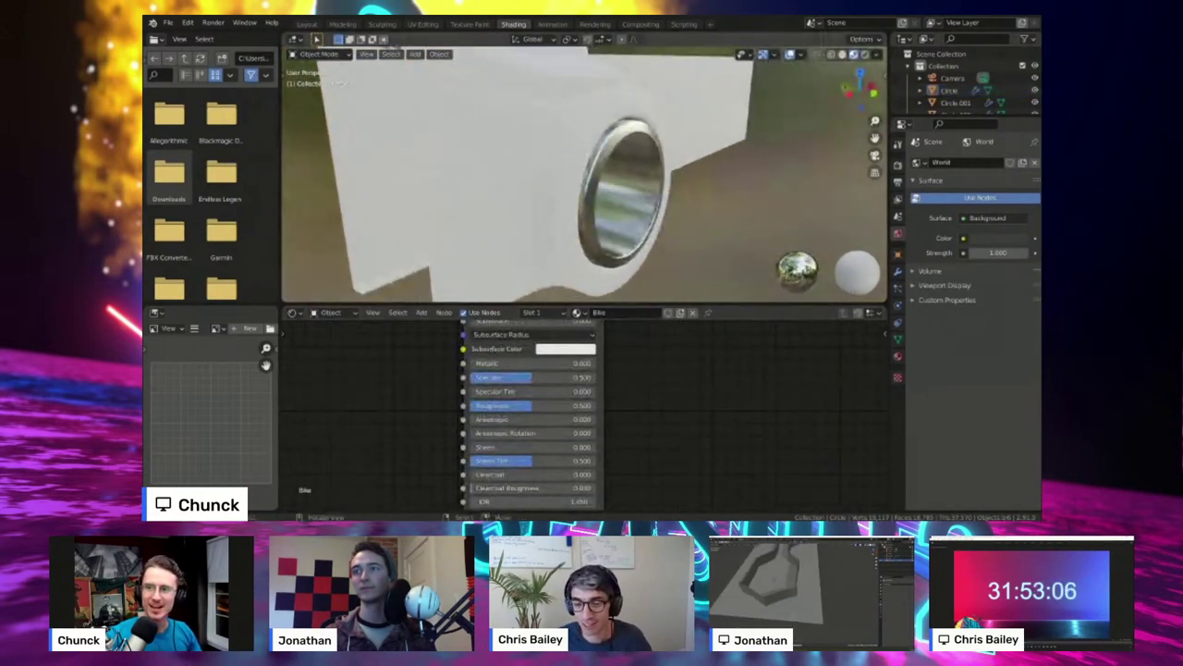
left_click(876, 53)
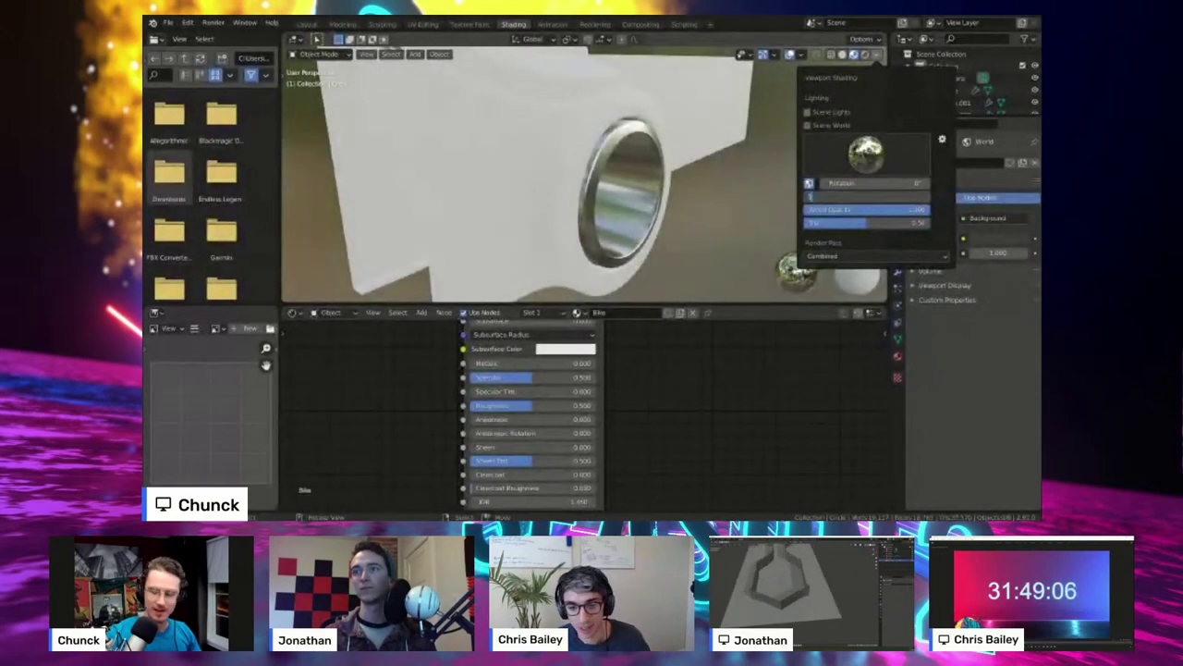
left_click_drag(910, 210, 807, 210)
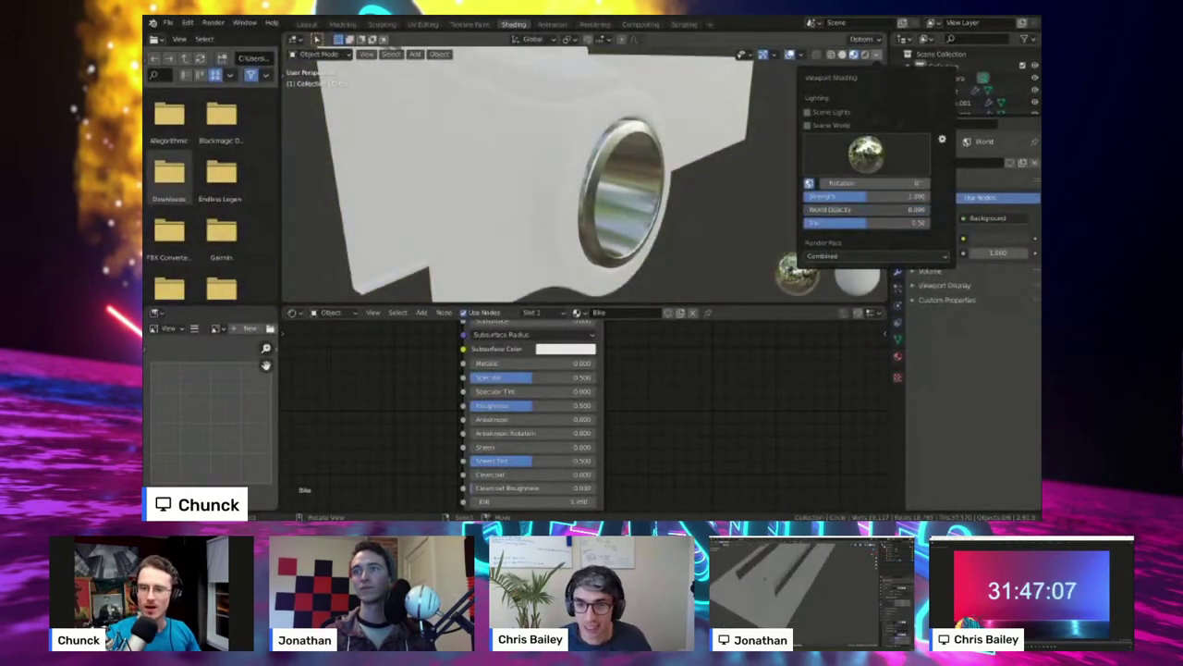
- Set the Bike material's roughness to 0.125
middle_click_drag(702, 203, 615, 211)
left_click_drag(547, 406, 516, 406)
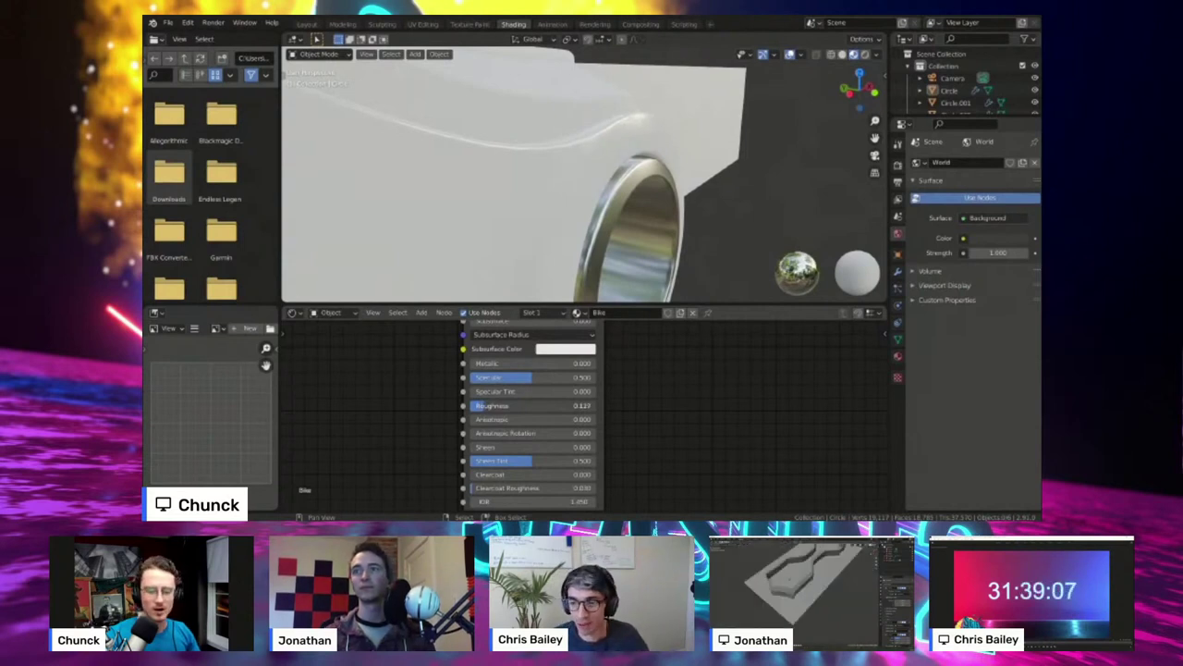
left_click(536, 406)
type(".12")
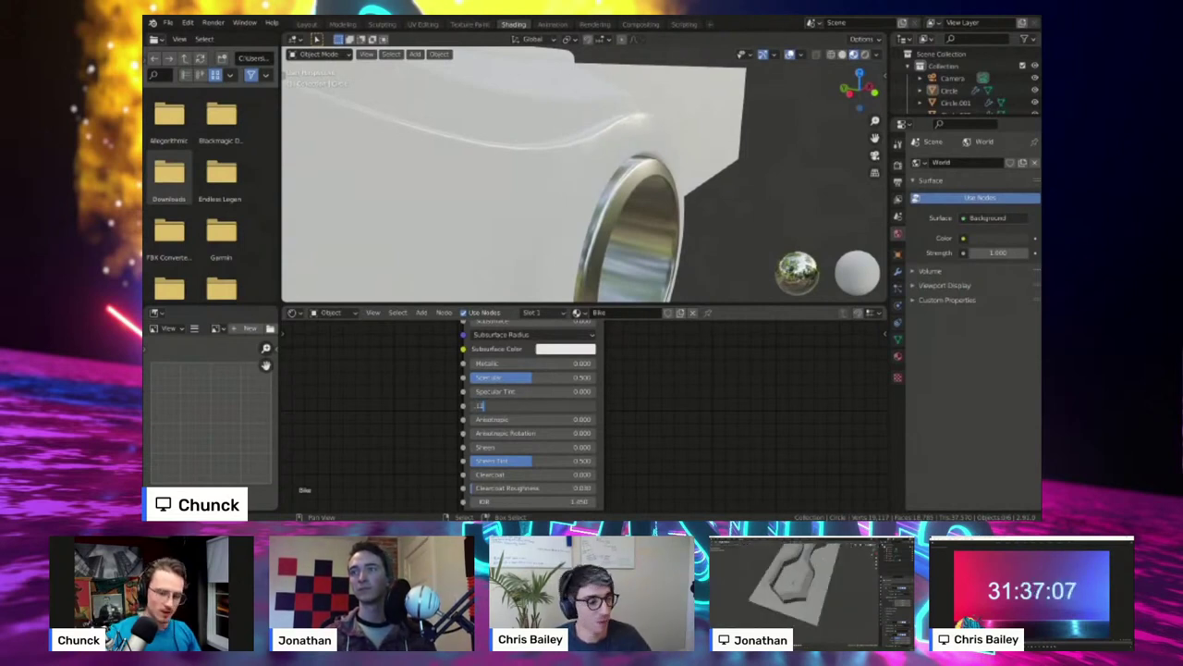
type("5")
key("Return")
- Raise the Bike material's subsurface color to full white and darken its base color to near black
middle_click_drag(601, 175, 523, 175)
left_click(566, 349)
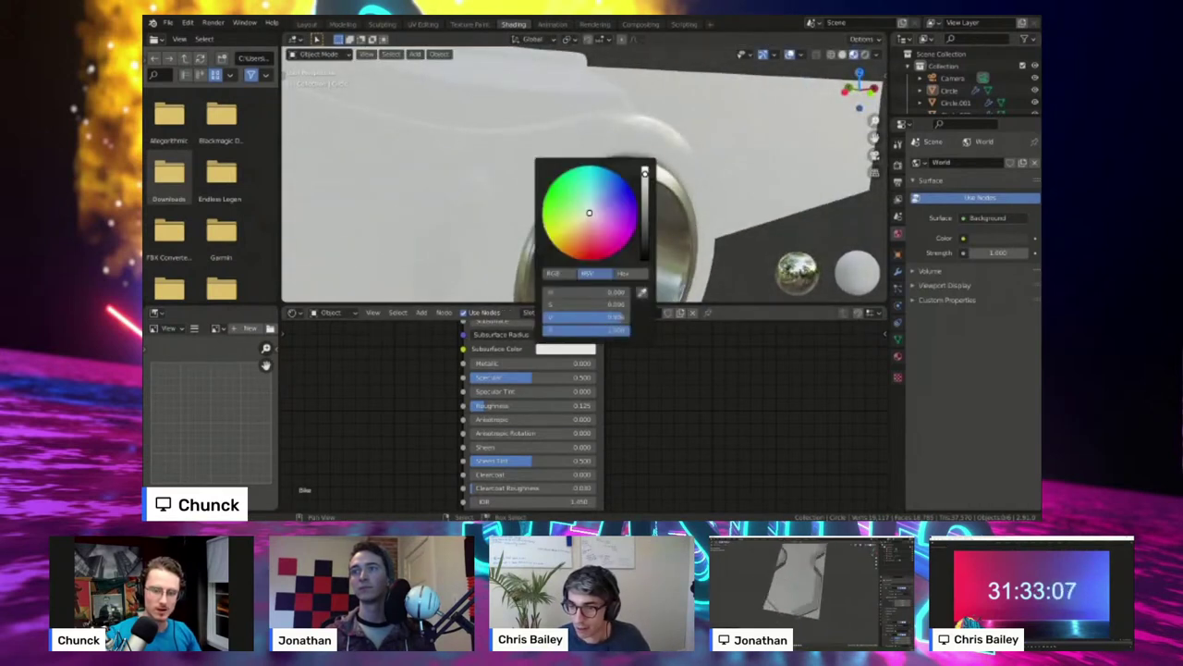
mouse_move(645, 177)
left_mouse_down()
mouse_move(644, 238)
mouse_move(644, 167)
left_mouse_up()
middle_click_drag(638, 379, 633, 483)
left_click(561, 410)
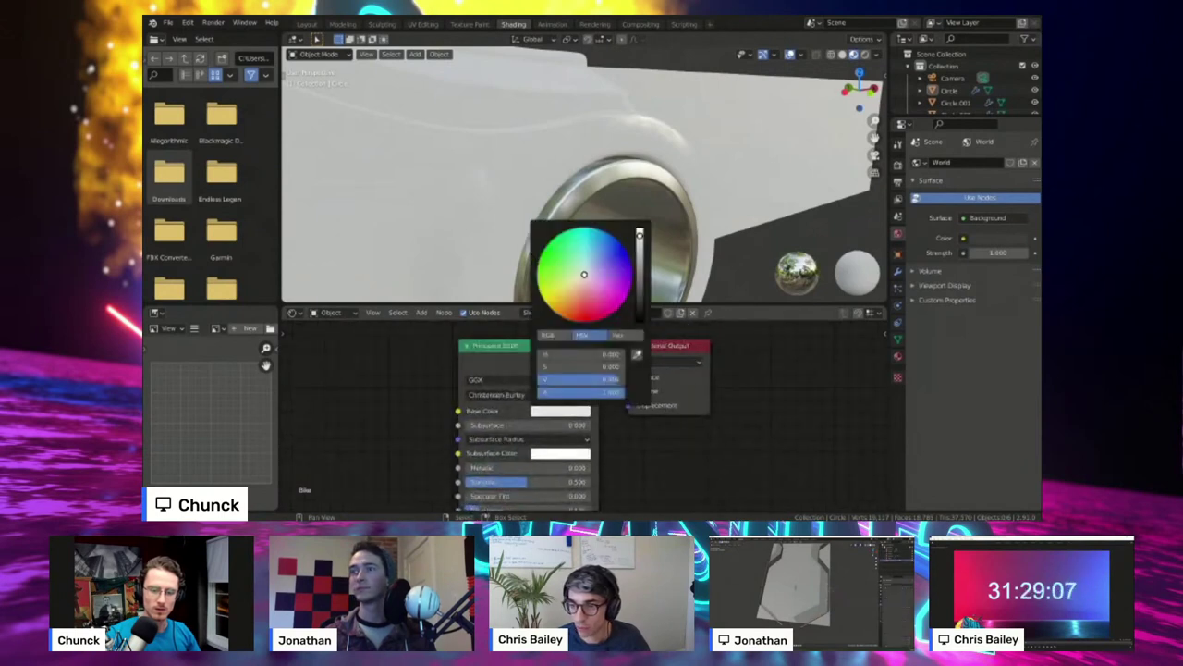
left_click_drag(640, 242, 640, 313)
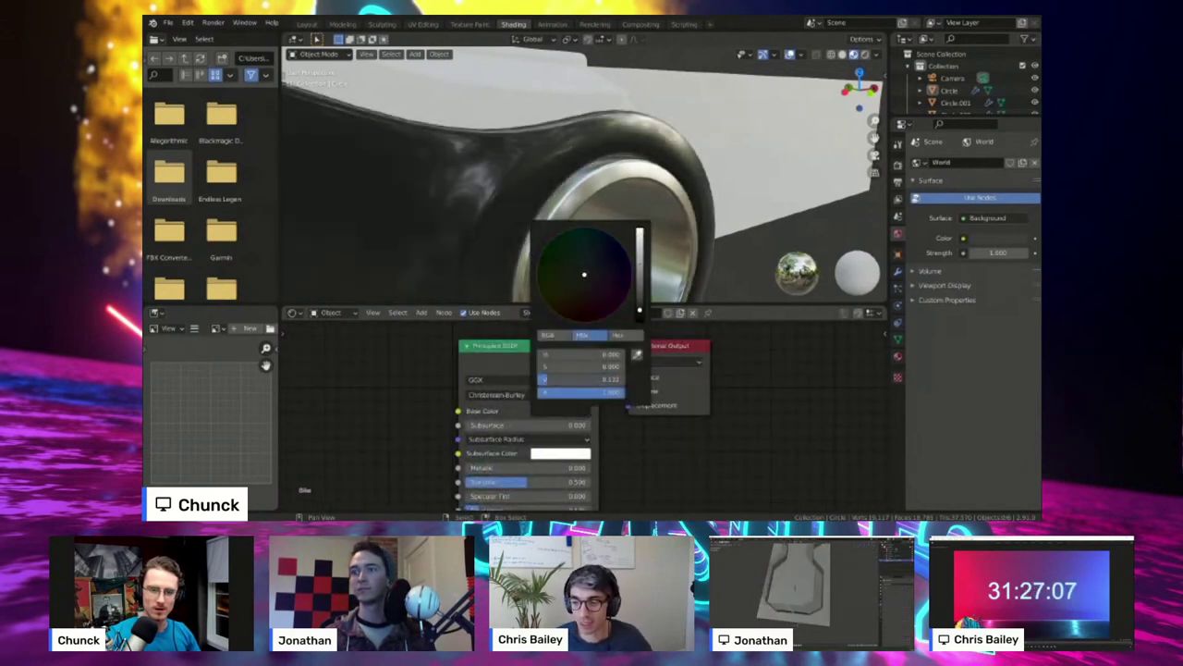
- Rename the cycle body's Bike material to Plastic
middle_click_drag(592, 222, 703, 148)
scroll(638, 203, "down", 4)
middle_click_drag(592, 166, 462, 268)
middle_click_drag(463, 268, 463, 231, "ctrl")
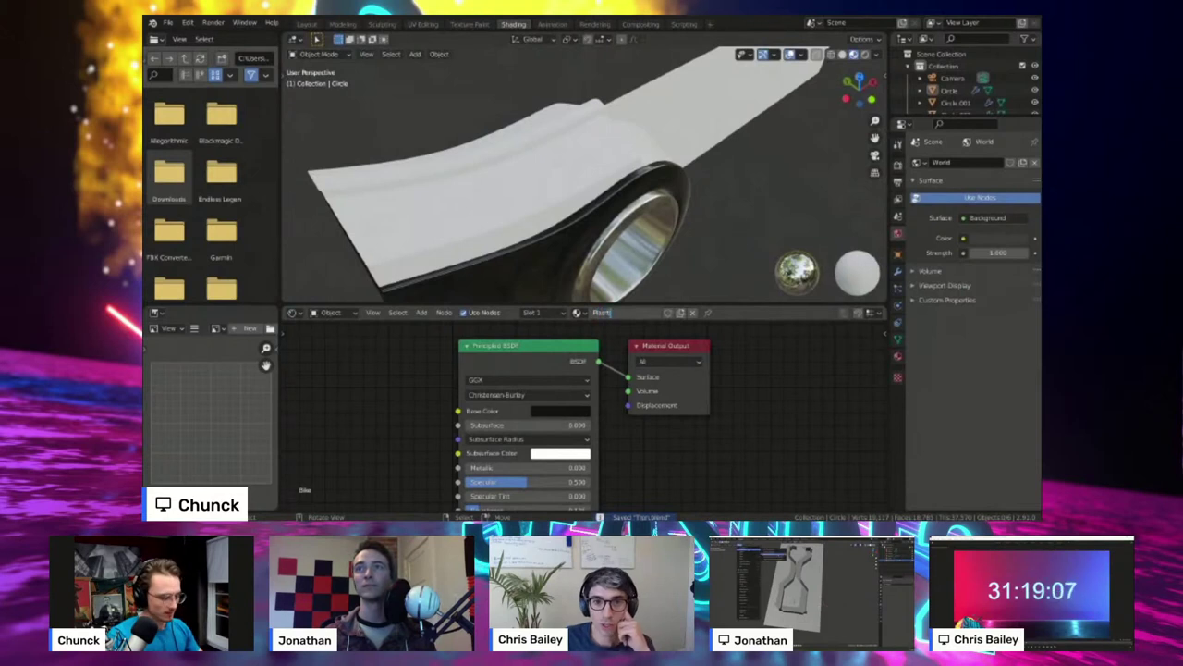
key("BackSpace")
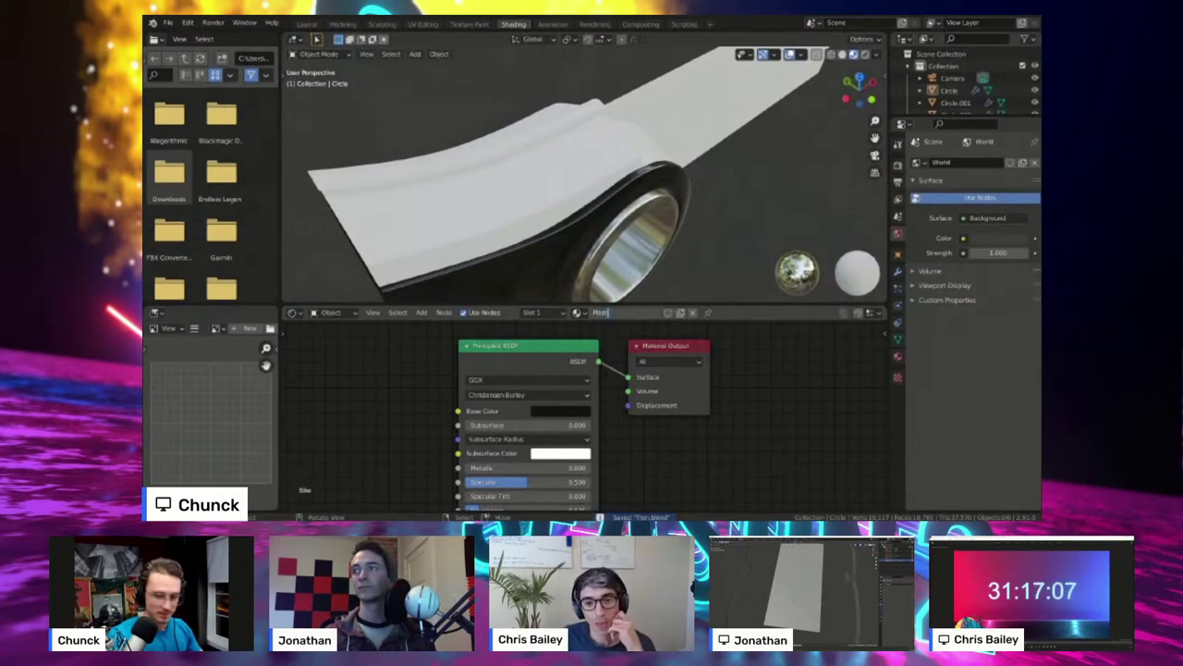
- Assign the existing Plastic material to the cycle's upper body piece and deselect everything
middle_click_drag(592, 213, 684, 203)
scroll(585, 180, "up", 2)
middle_click_drag(509, 212, 490, 221)
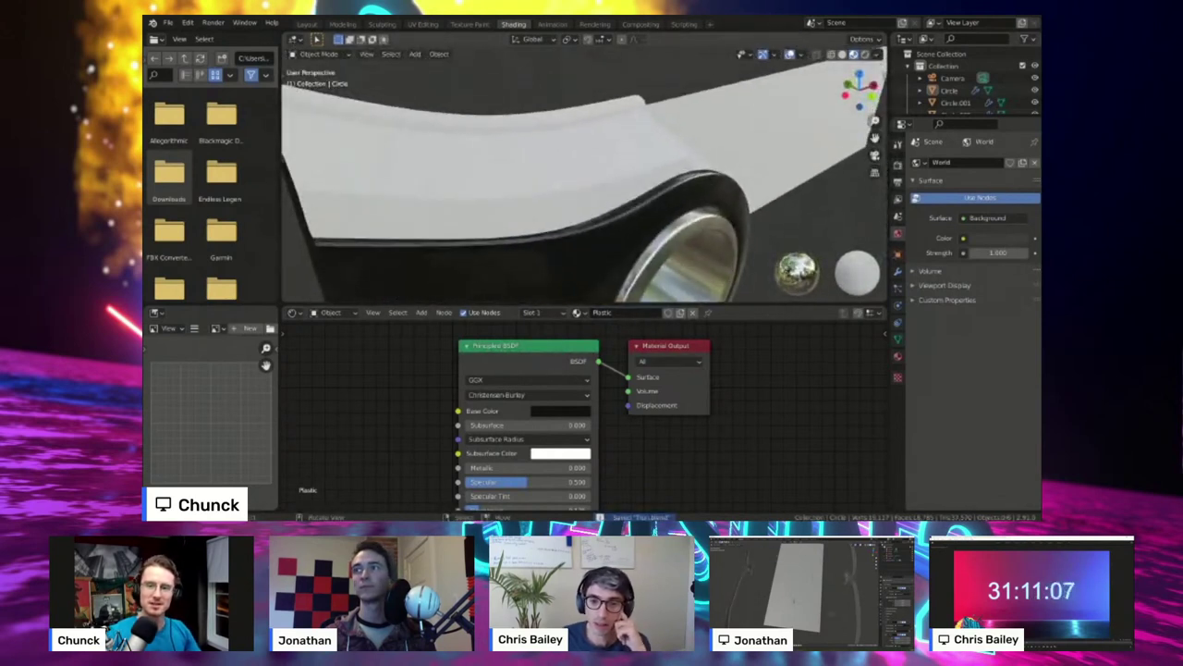
left_click(553, 177)
mouse_move(553, 177)
middle_mouse_down()
mouse_move(536, 185)
mouse_move(551, 180)
middle_mouse_up()
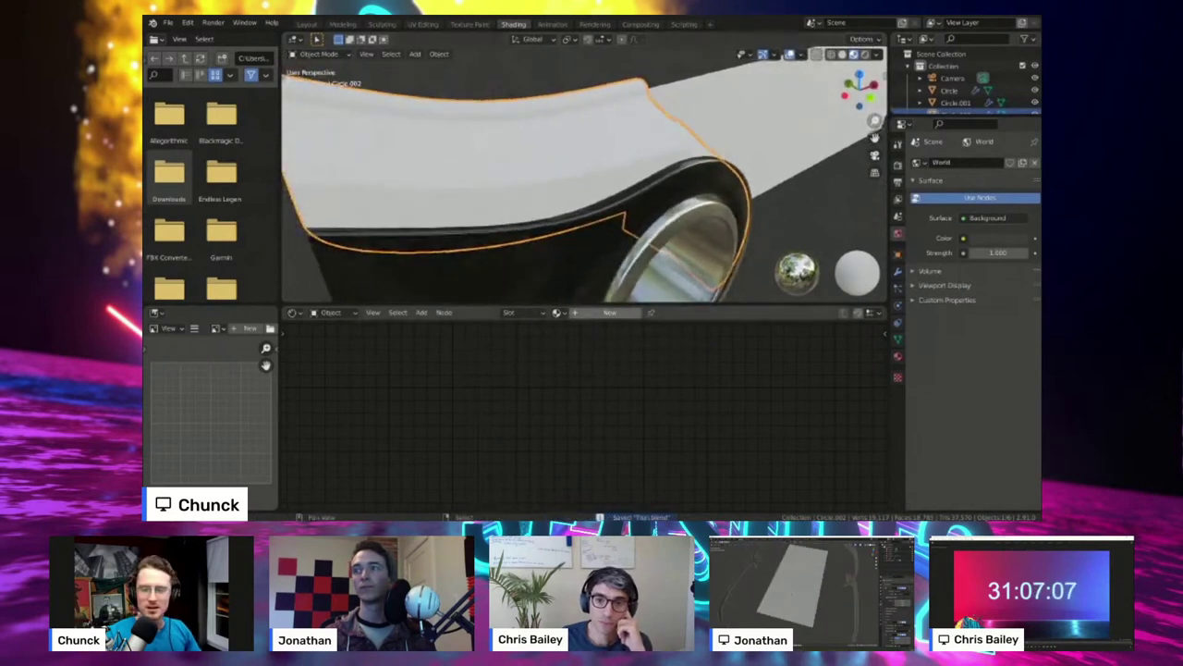
left_click(556, 312)
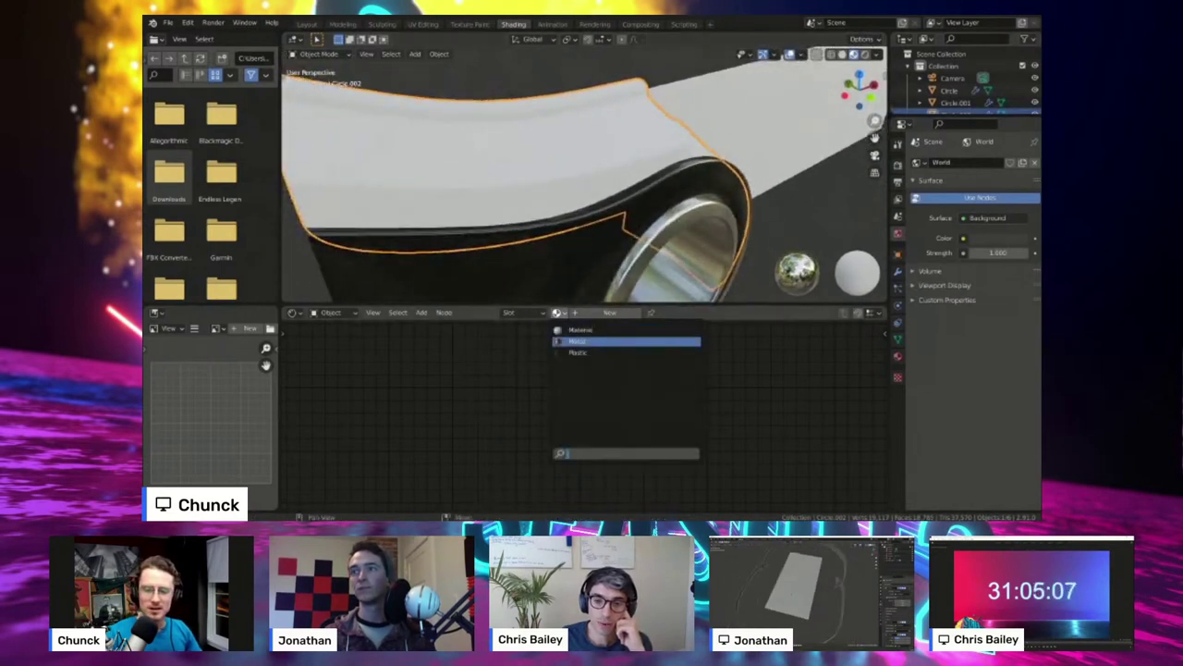
left_click(592, 352)
key("alt+a")
scroll(638, 204, "down", 2)
mouse_move(666, 204)
middle_mouse_down()
mouse_move(481, 205)
mouse_move(420, 199)
mouse_move(592, 199)
mouse_move(462, 201)
mouse_move(421, 185)
mouse_move(499, 199)
mouse_move(444, 208)
middle_mouse_up()
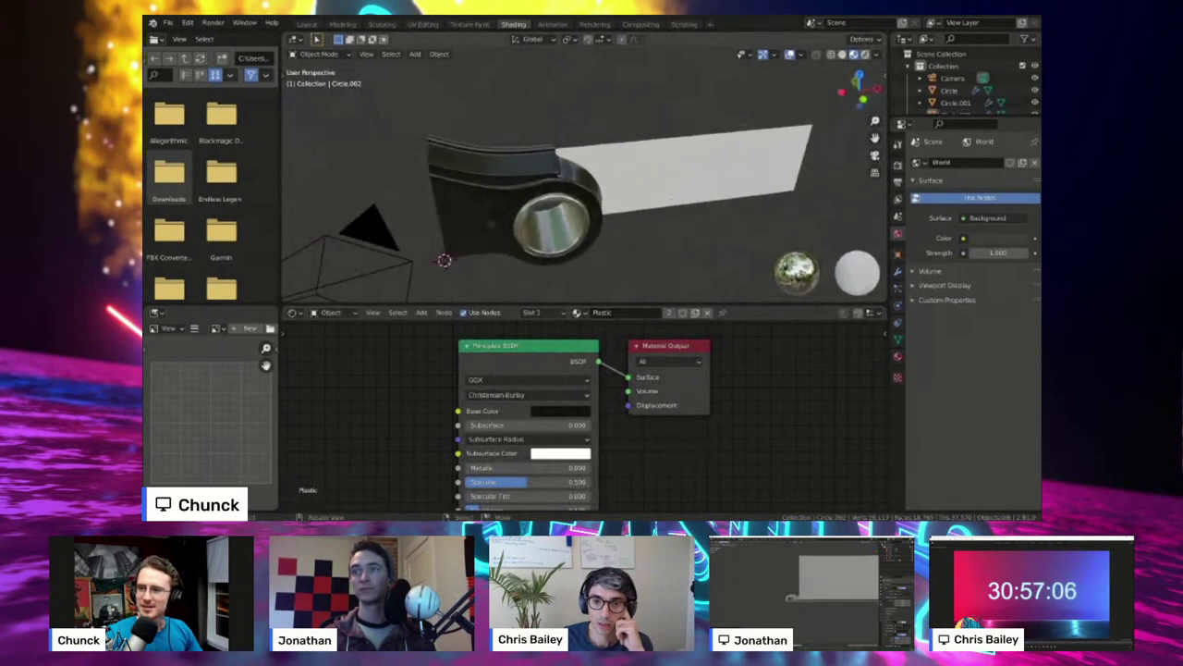
- Switch the material preview lighting to the dark studio HDRI with a bright lower area and save the file
left_click(876, 54)
left_click(813, 163)
left_click(836, 197)
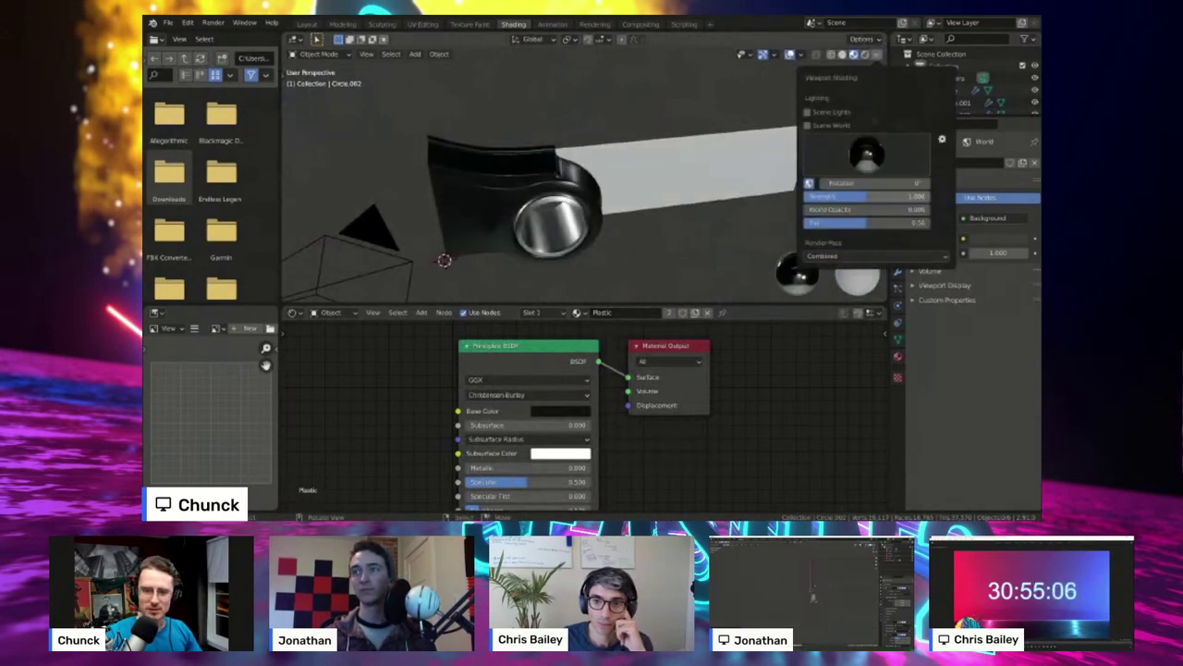
middle_click_drag(555, 208, 689, 176)
scroll(707, 185, "up", 3)
middle_click_drag(404, 293, 421, 273)
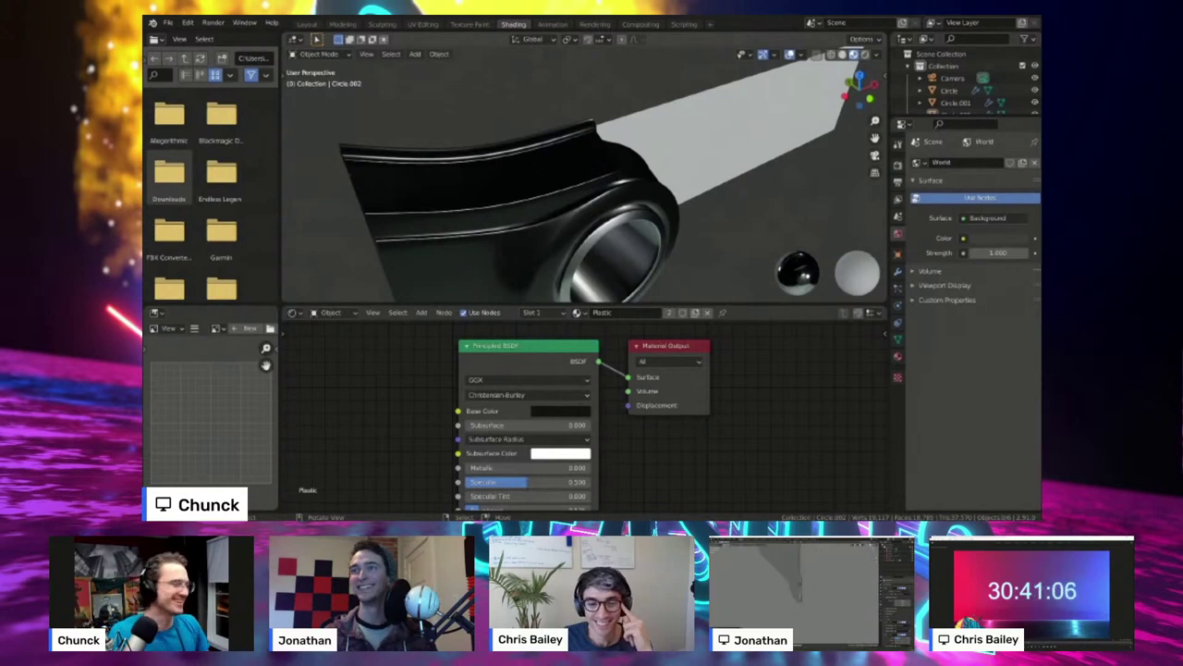
key("ctrl+s")
middle_click_drag(584, 195, 586, 168)
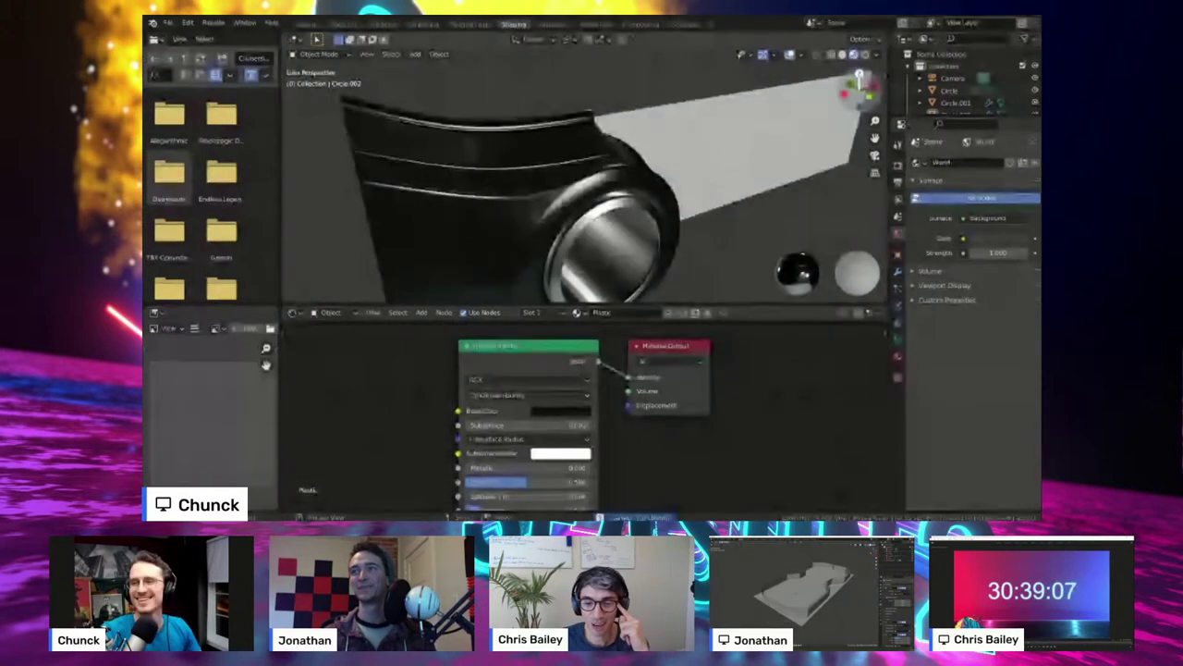
- View the cycle through the camera and make a viewport render image
left_click(876, 54)
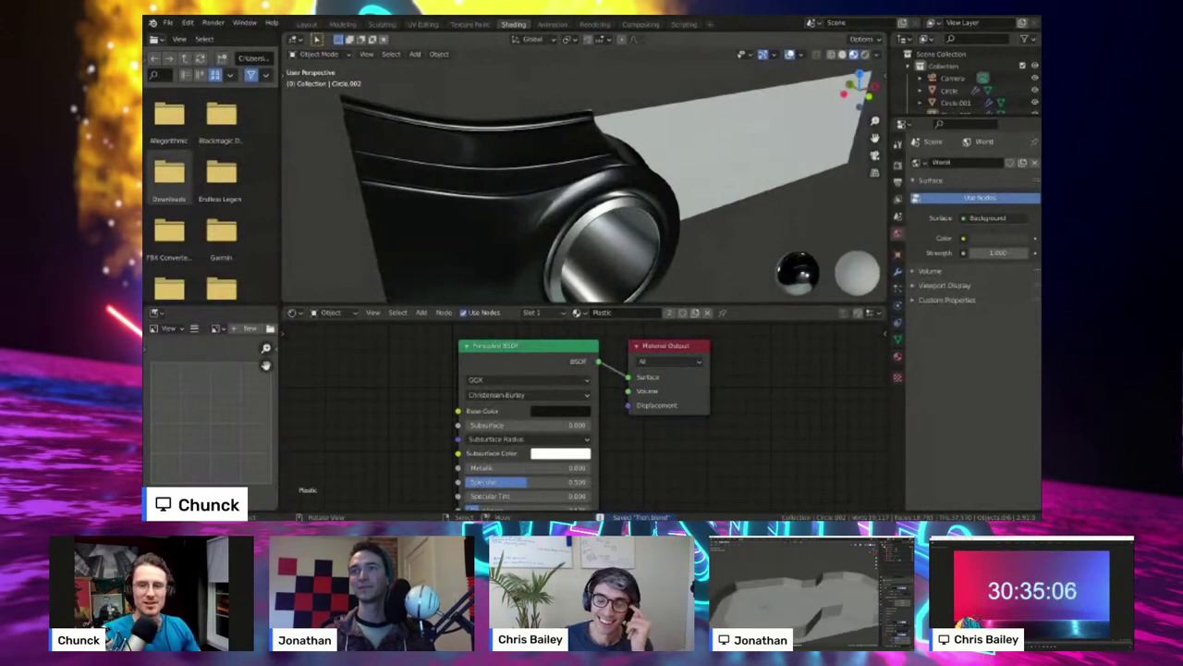
scroll(573, 166, "down", 2)
middle_click_drag(584, 176, 572, 174)
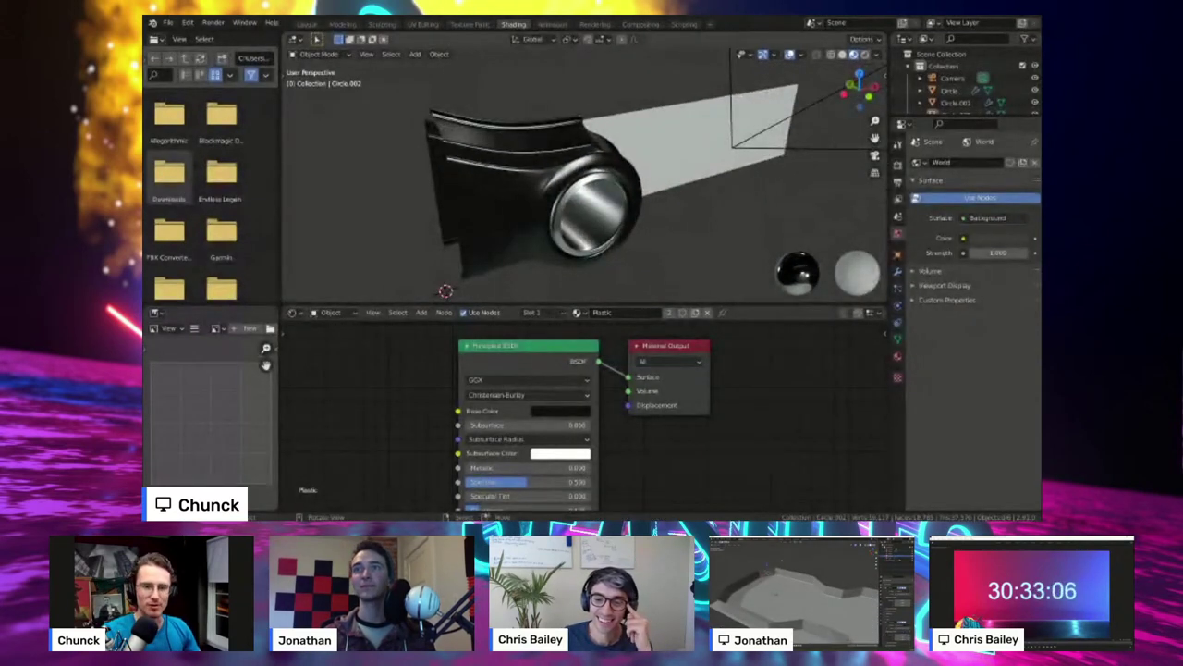
key("KP_0")
scroll(585, 175, "up", 1)
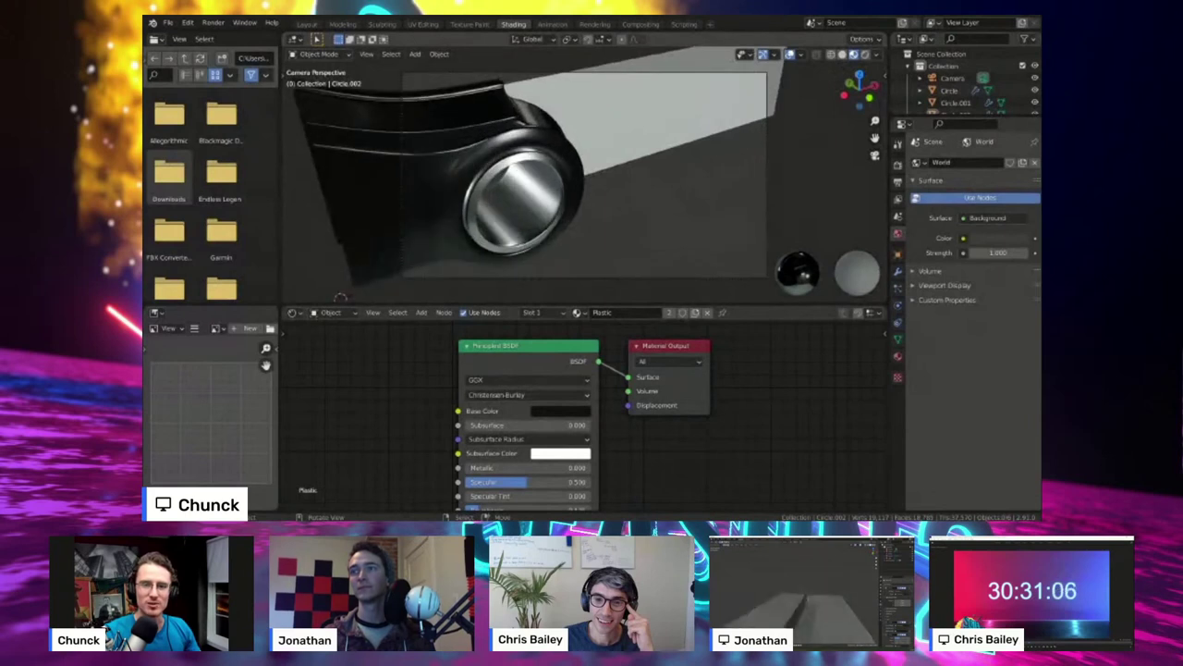
left_click(367, 54)
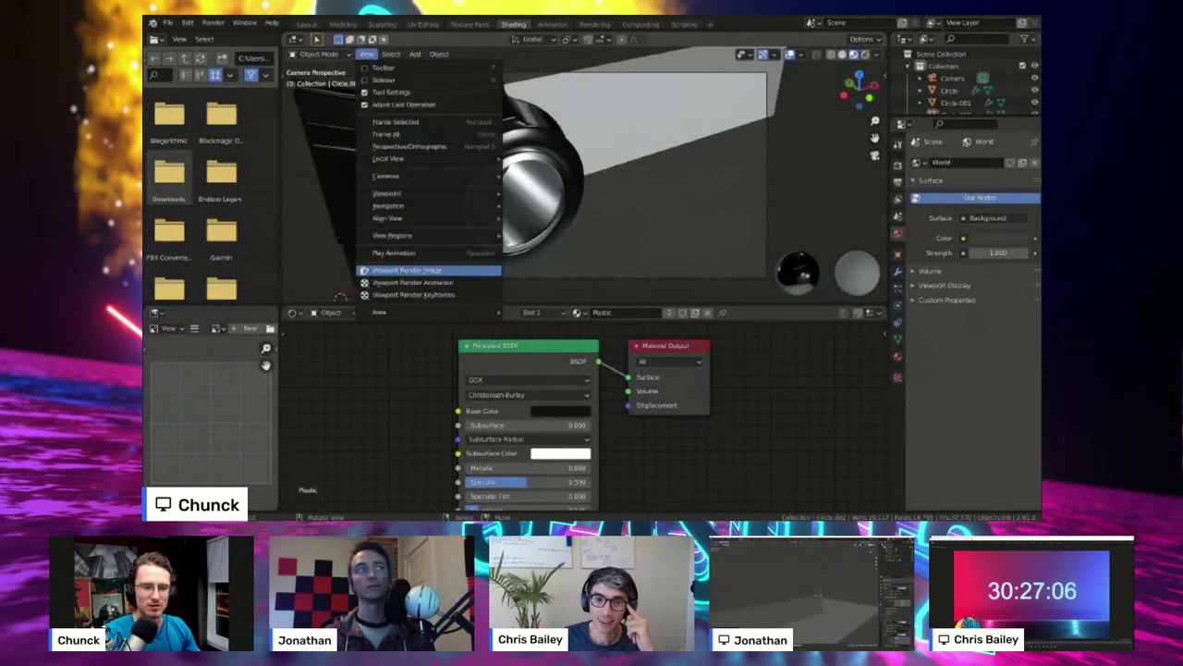
left_click(408, 271)
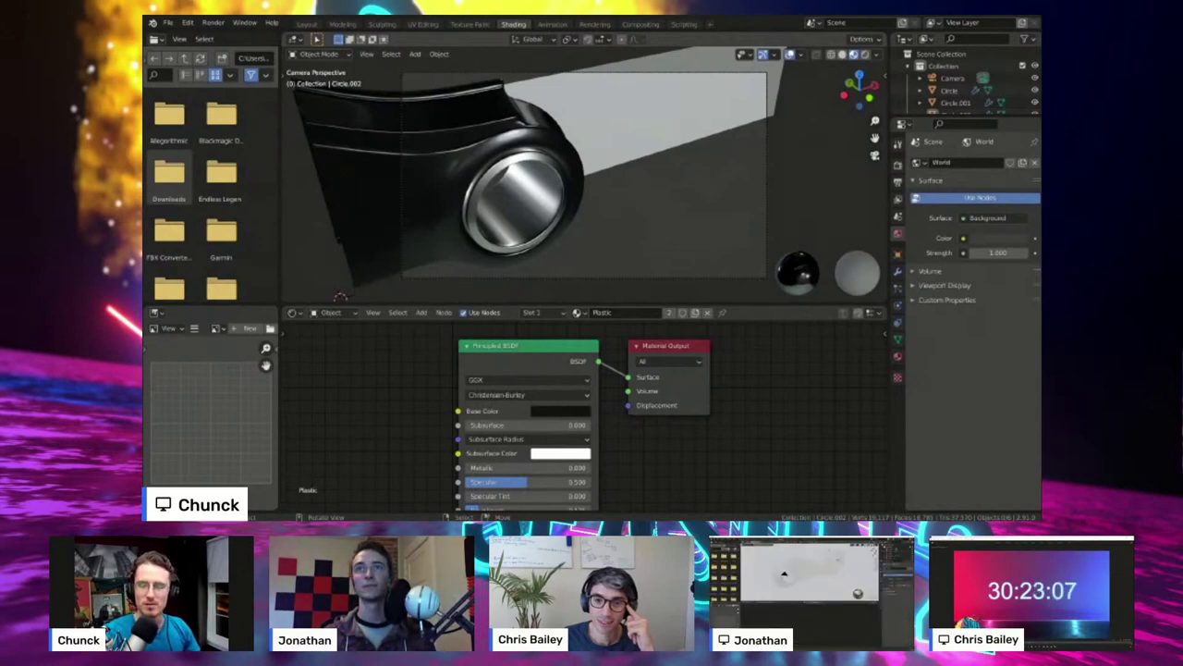
middle_click_drag(561, 127, 534, 145)
key("alt+shift+z")
key("alt+shift+z")
scroll(536, 129, "up", 2)
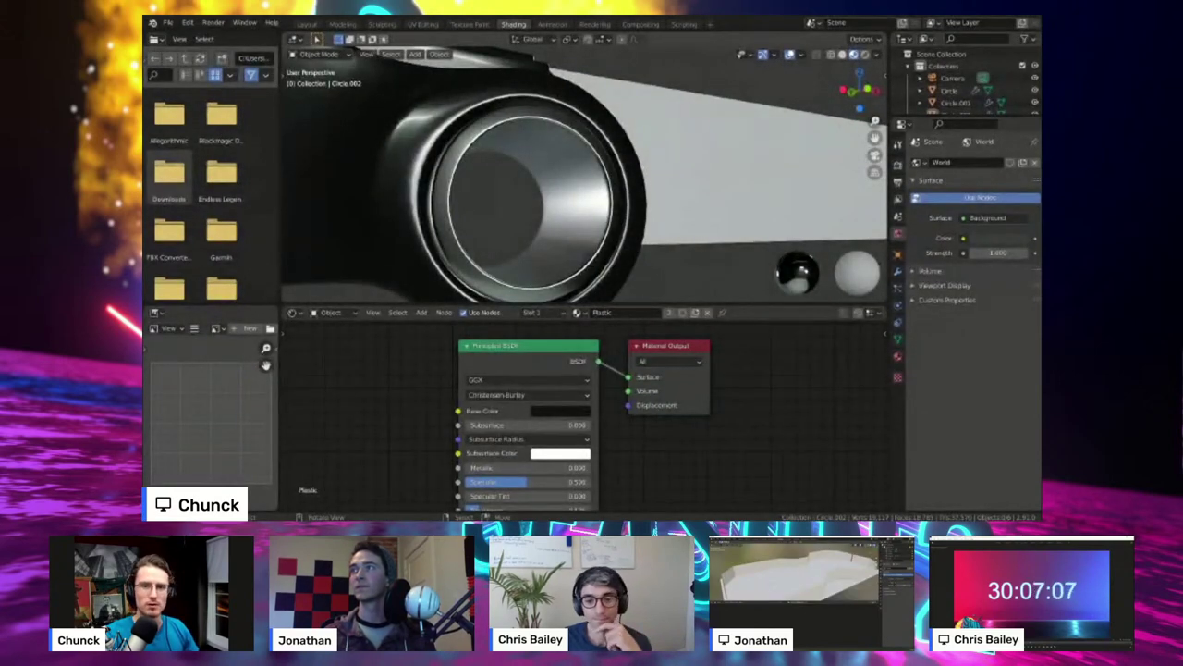
middle_click_drag(534, 145, 489, 178)
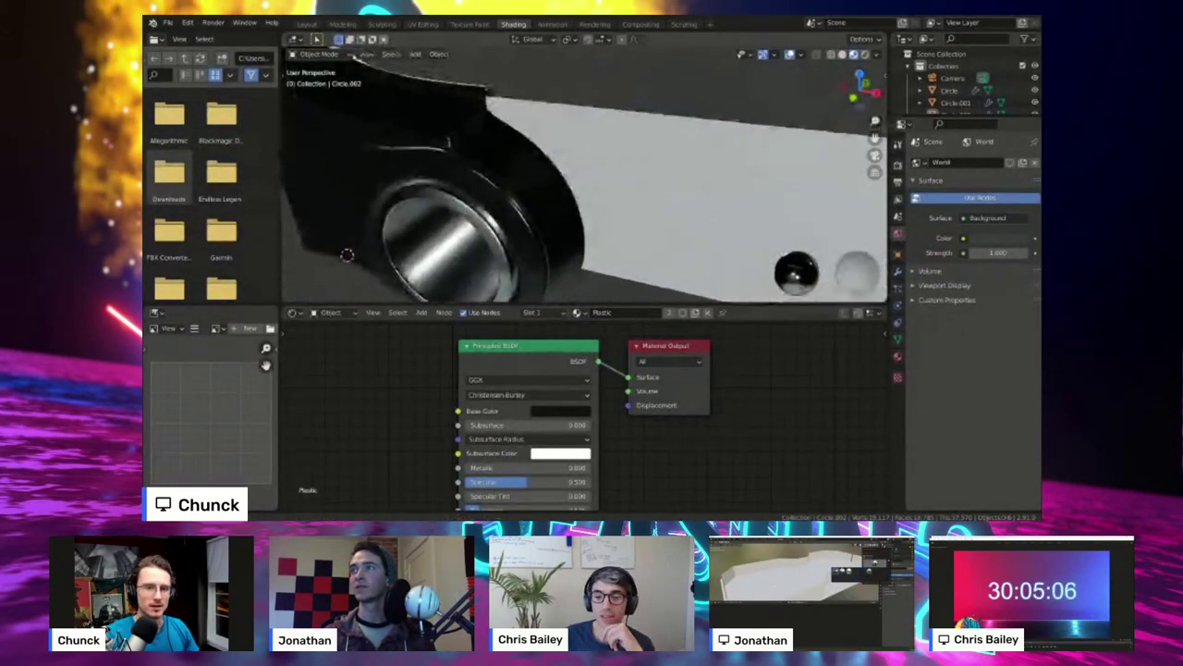
- Edit the light trail plane's mesh and raise its selected geometry about 0.04 m along Z
scroll(666, 185, "down", 1)
left_click(665, 185)
key("Tab")
middle_click_drag(665, 185, 546, 176, "shift")
middle_click_drag(284, 229, 440, 266)
key("g")
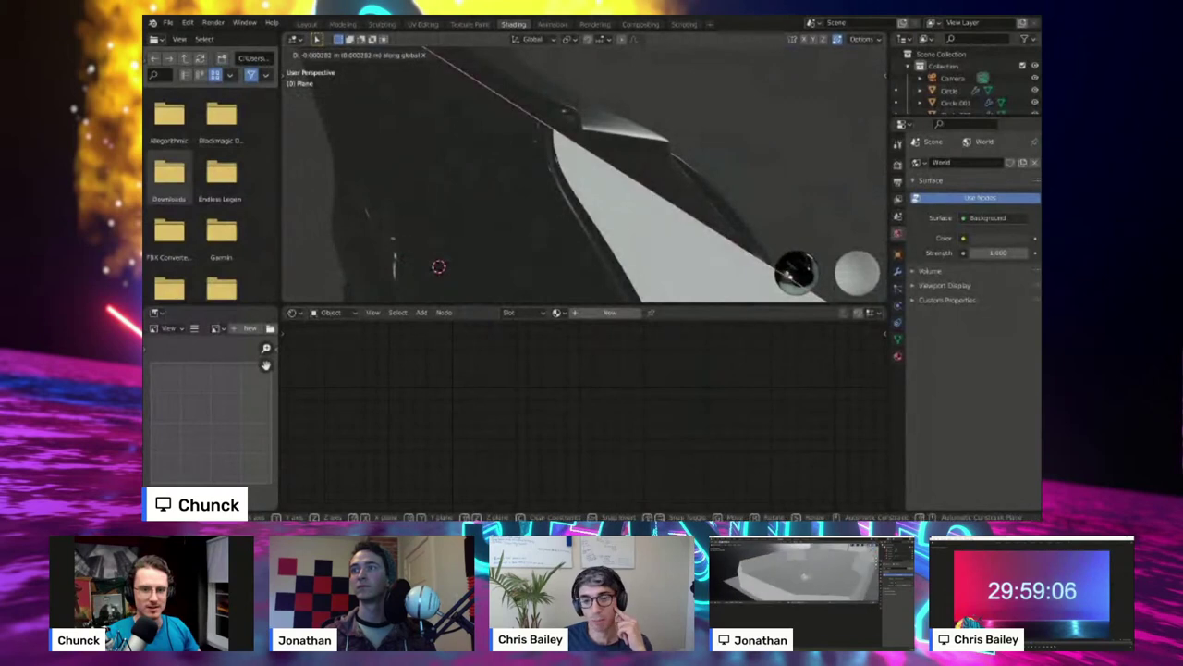
key("Escape")
key("g")
key("z")
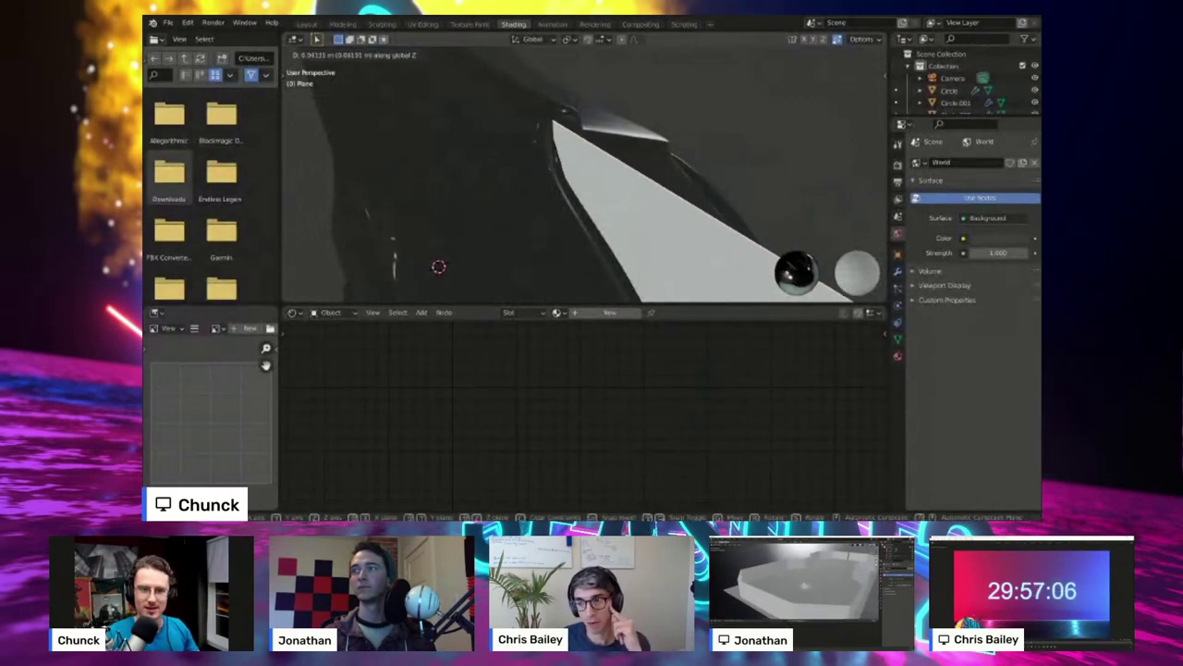
left_click(439, 267)
middle_click_drag(439, 267, 629, 185)
key("Tab")
middle_click_drag(518, 252, 579, 243)
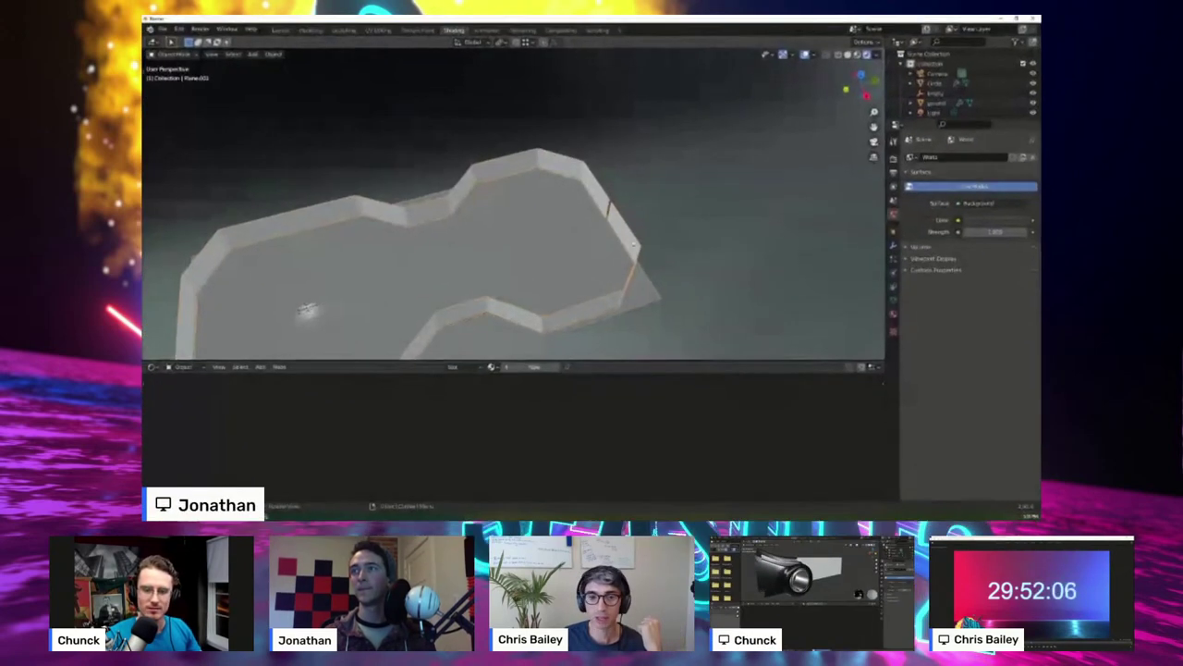
- Switch to the arena scene and move the wall path's curve points along X to close the gap in the end wall
left_click(618, 245)
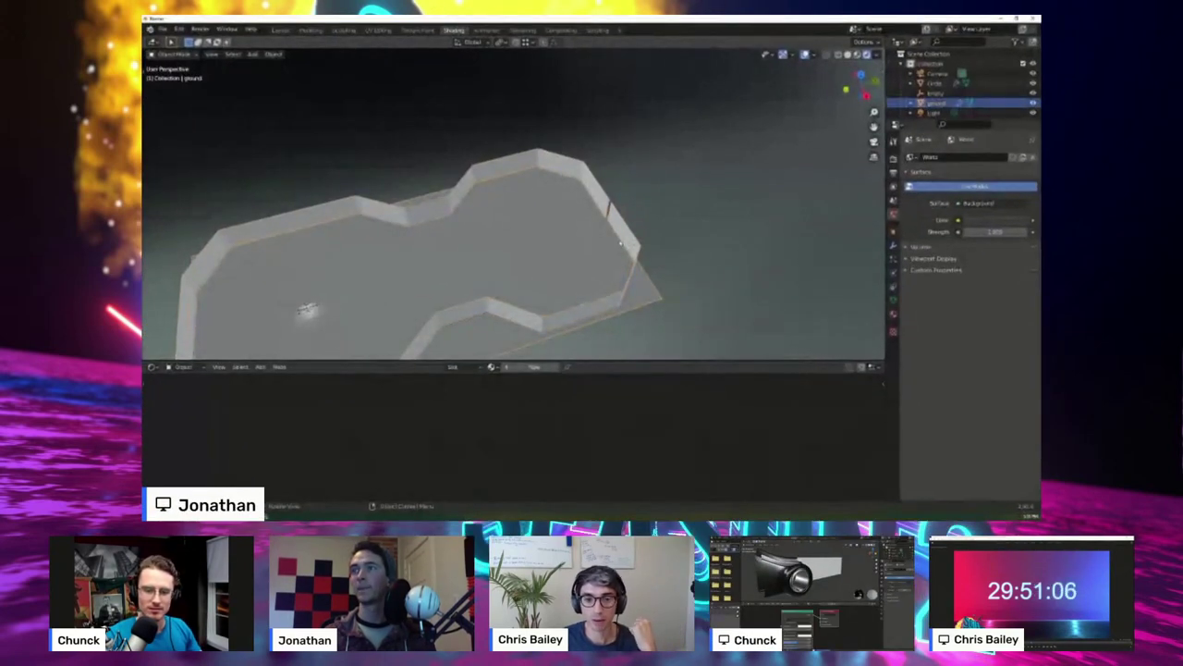
left_click(620, 243)
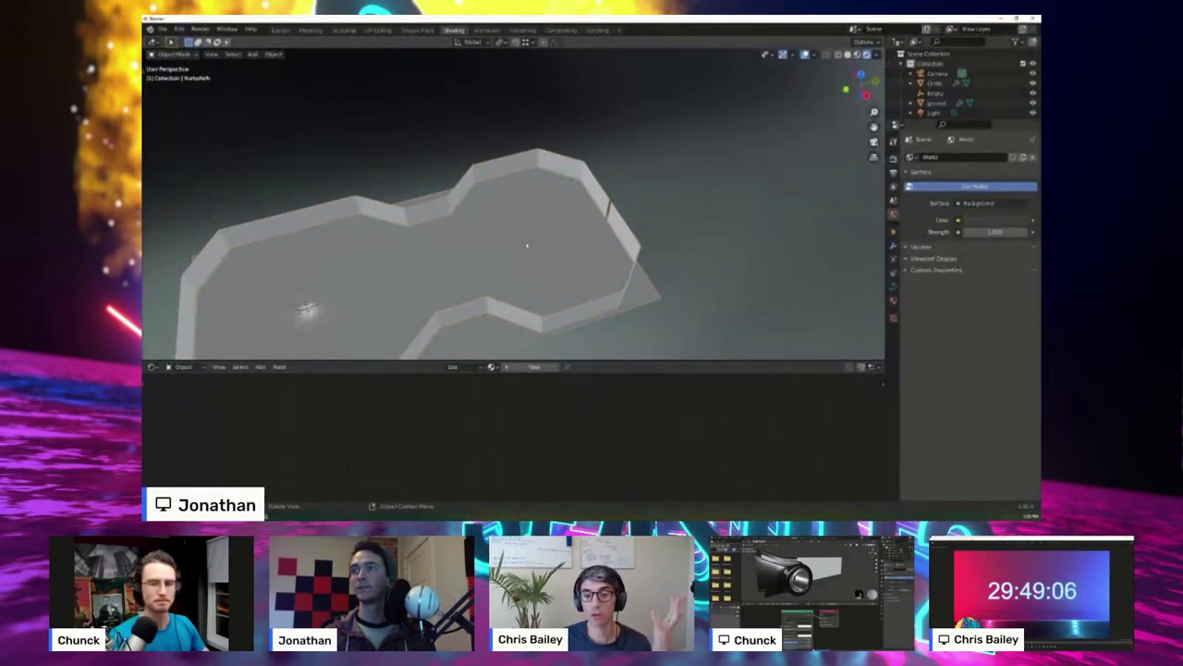
key("Tab")
scroll(598, 198, "up", 3)
scroll(618, 241, "up", 2)
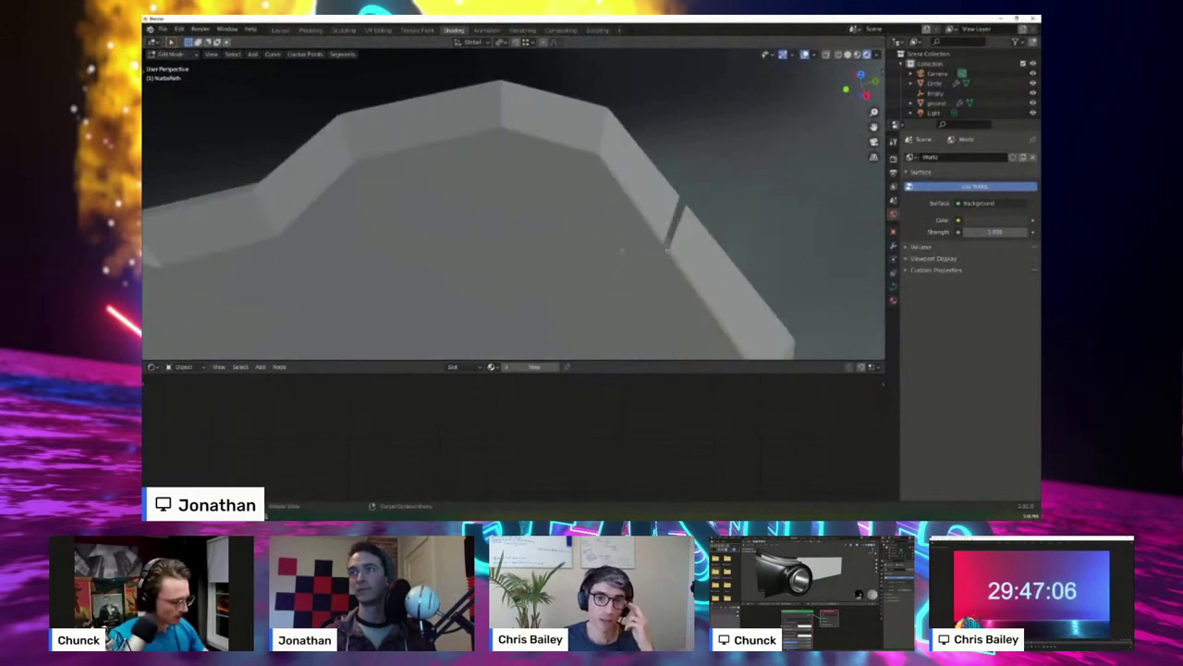
middle_click_drag(623, 251, 655, 200, "shift")
key("g")
key("x")
left_click(625, 241)
scroll(625, 241, "down", 6)
key("Tab")
scroll(647, 208, "down", 2)
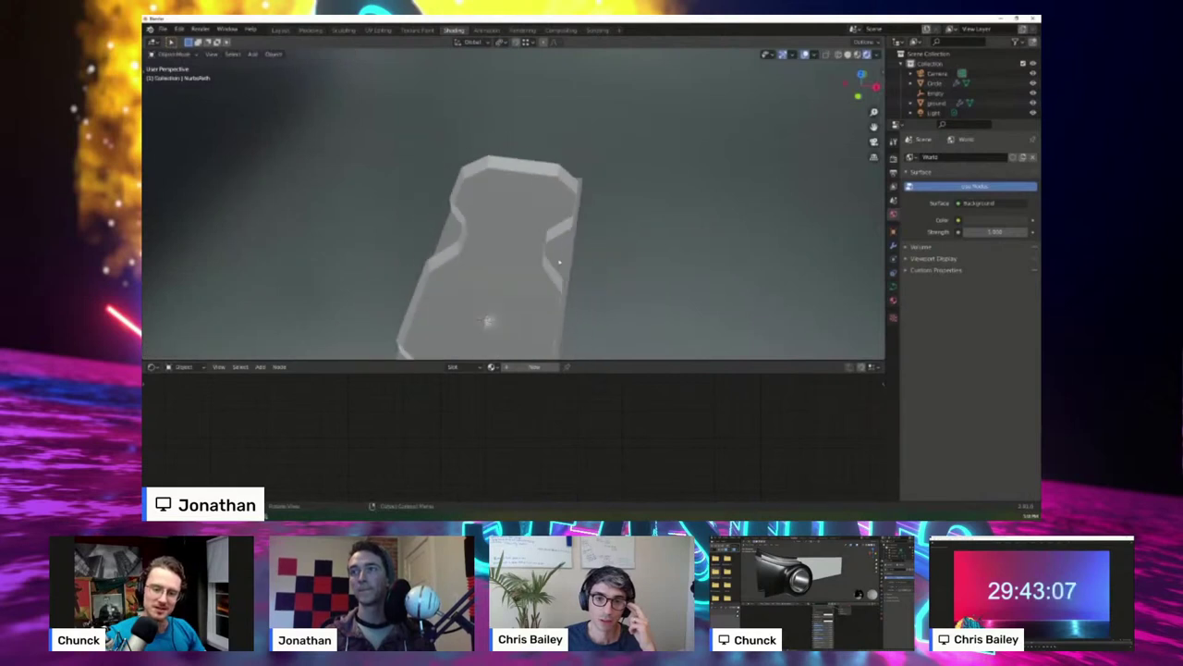
- Create a new material named wall on the arena wall mesh and enlarge the node editor
middle_click_drag(560, 259, 502, 235)
scroll(502, 235, "up", 5)
middle_click_drag(476, 171, 587, 148, "shift")
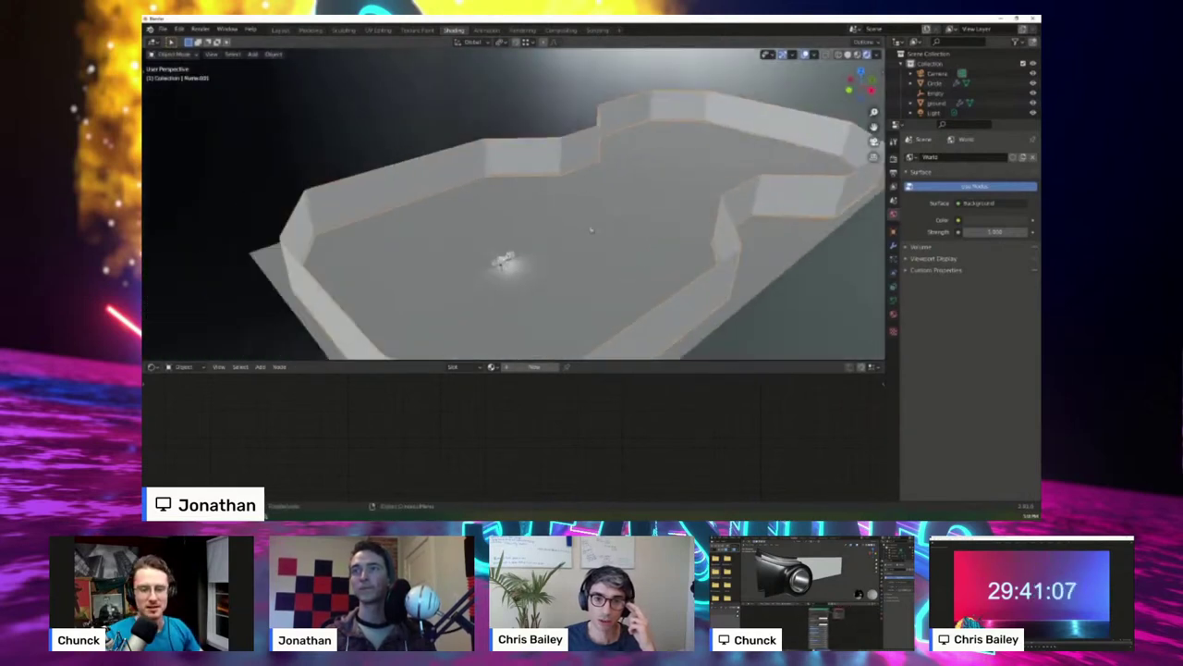
left_click(536, 367)
left_click_drag(543, 360, 540, 296)
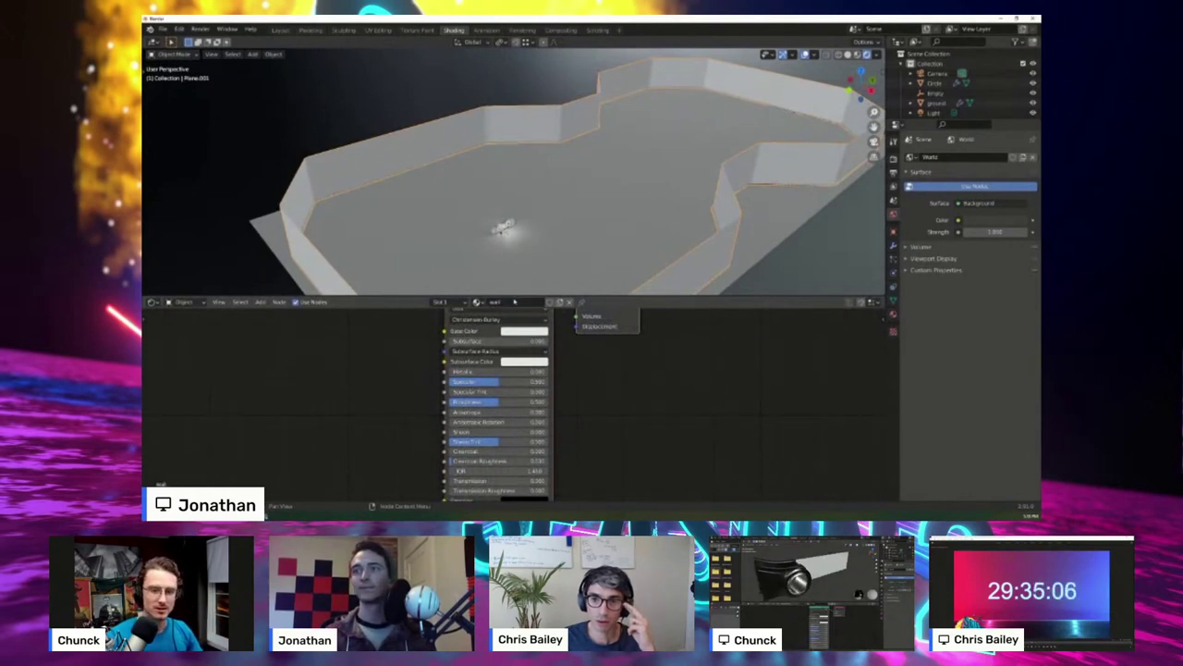
middle_click_drag(626, 339, 690, 408)
scroll(667, 379, "up", 2)
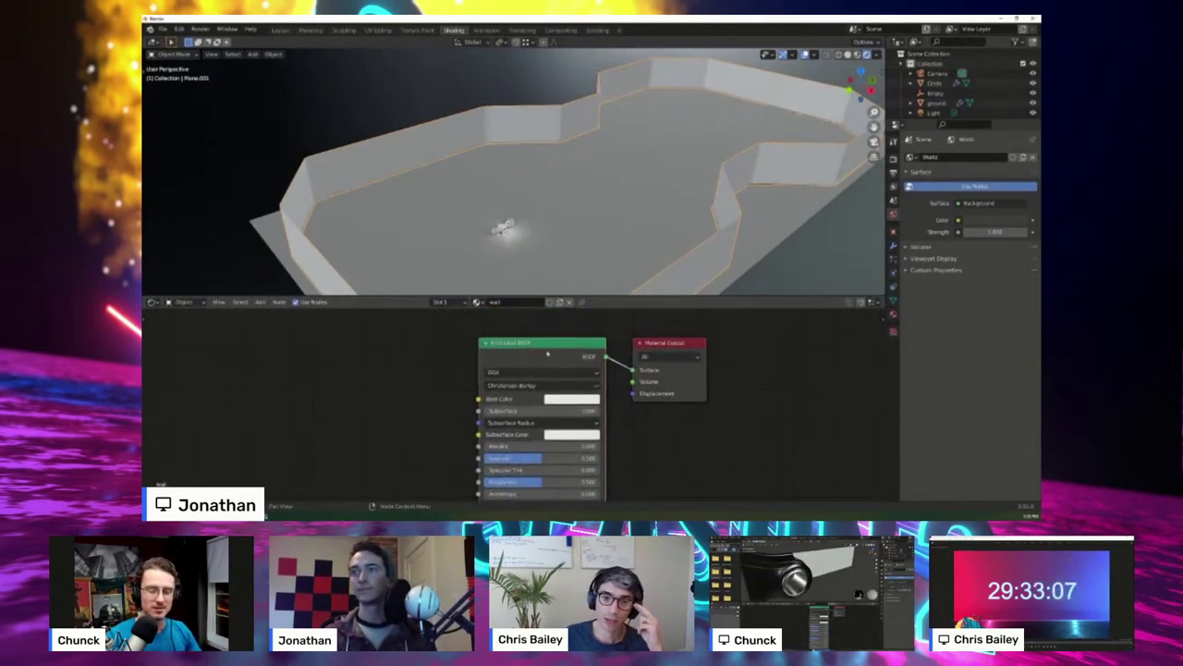
- Space the Principled BSDF node away from the Material Output and darken the wall material's base color to near black
left_click_drag(547, 353, 386, 350)
scroll(502, 436, "down", 4)
middle_click_drag(502, 435, 566, 502)
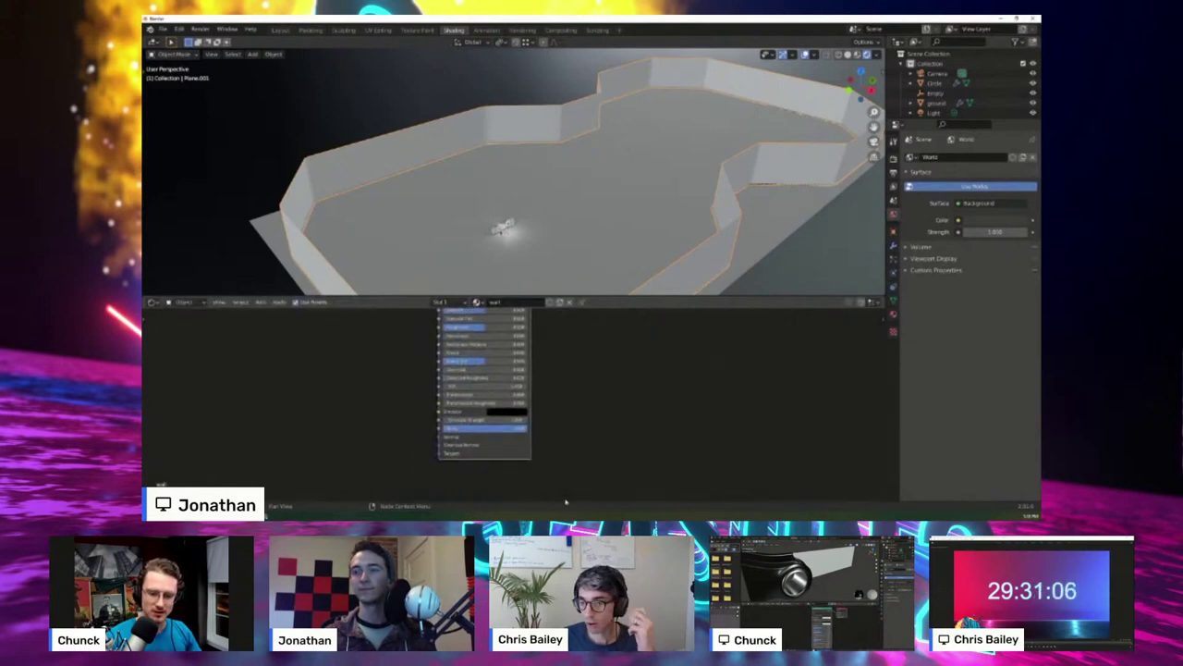
middle_click_drag(593, 415, 638, 514)
scroll(574, 342, "up", 2)
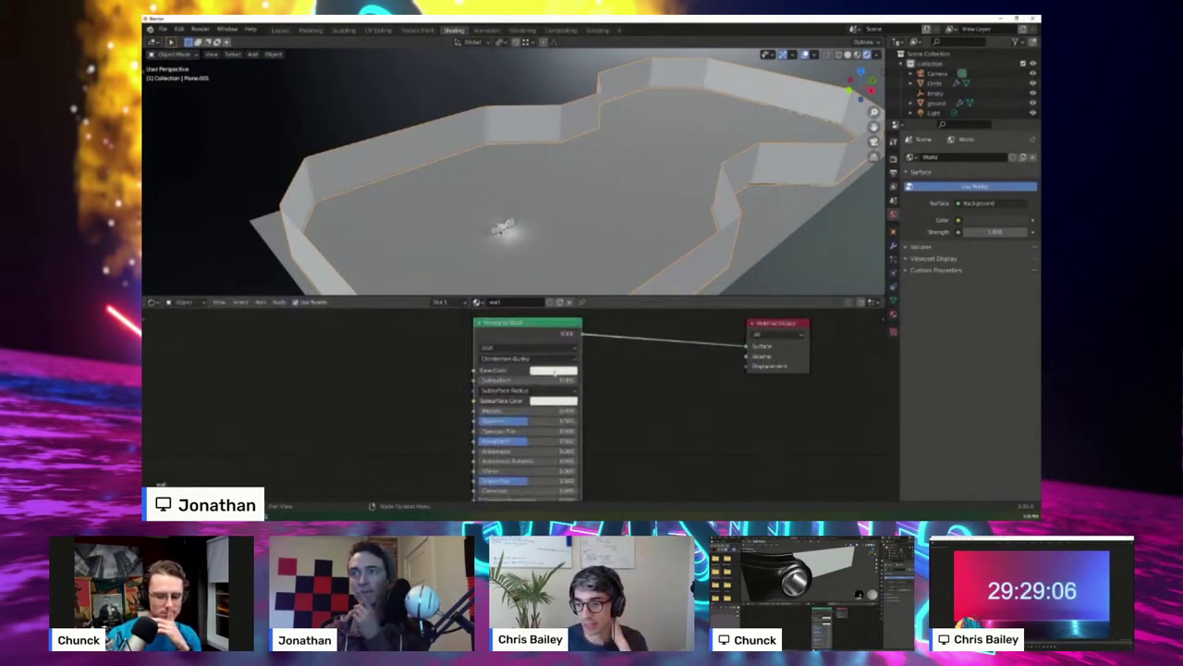
left_click(555, 372)
left_click_drag(610, 271, 610, 301)
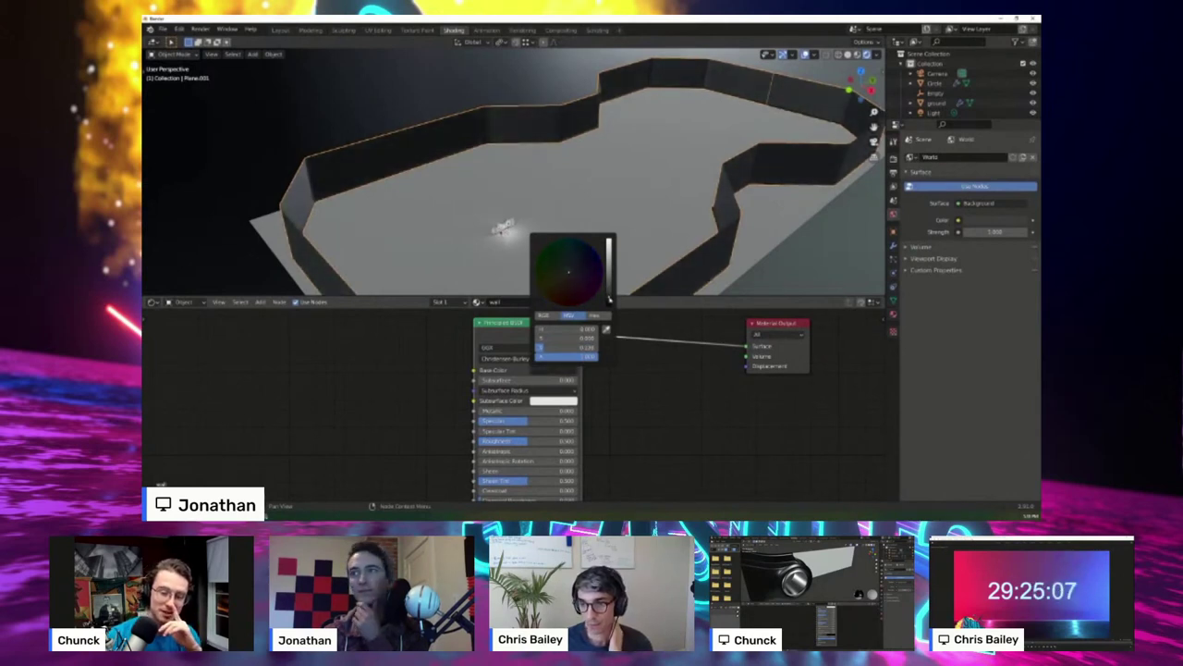
- Lower the wall material's alpha to about 0.44 and set its blend mode to Alpha Hashed
middle_click_drag(649, 434, 652, 494)
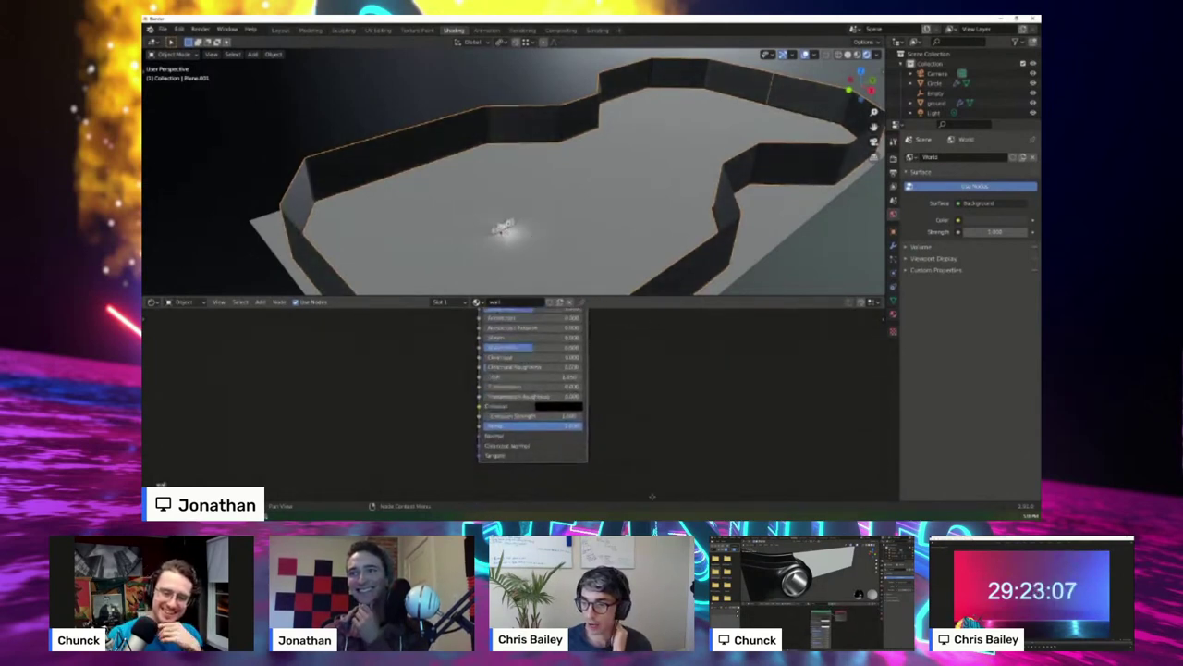
scroll(629, 457, "up", 3)
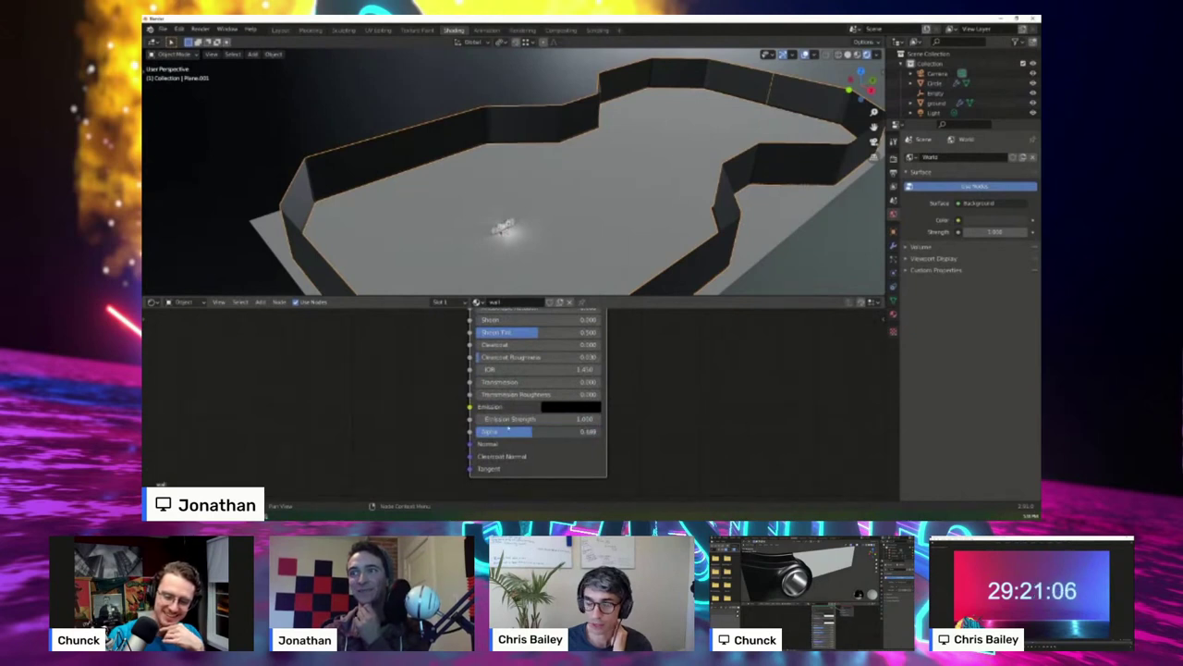
left_click(894, 315)
scroll(967, 313, "down", 6)
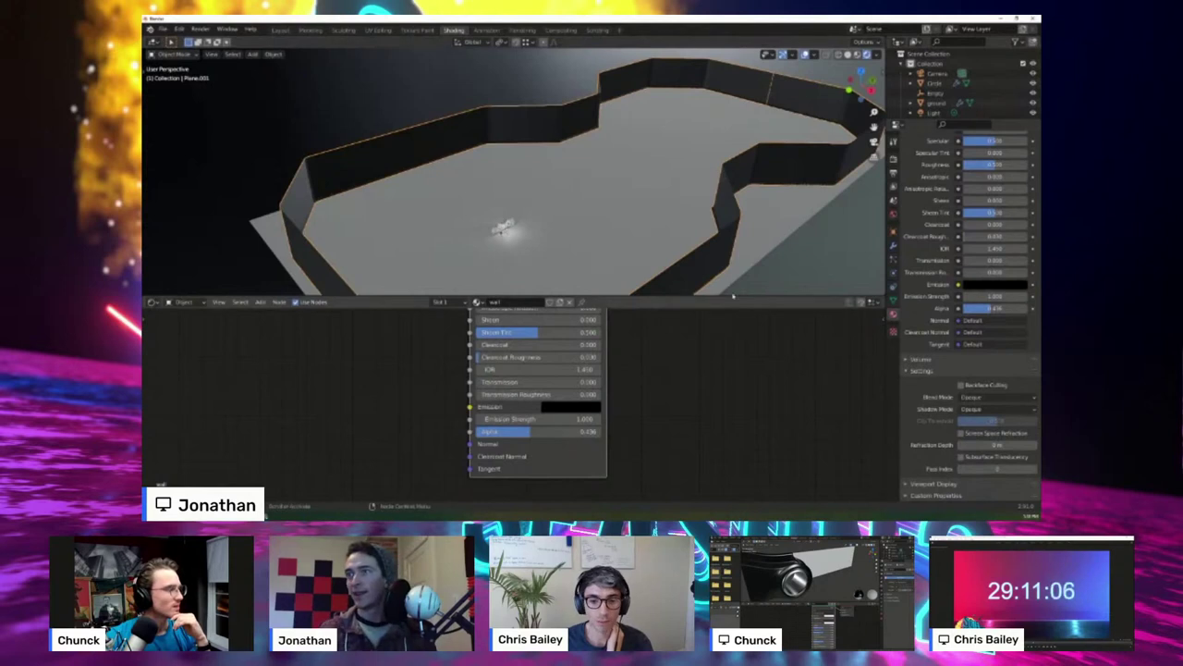
left_click(982, 398)
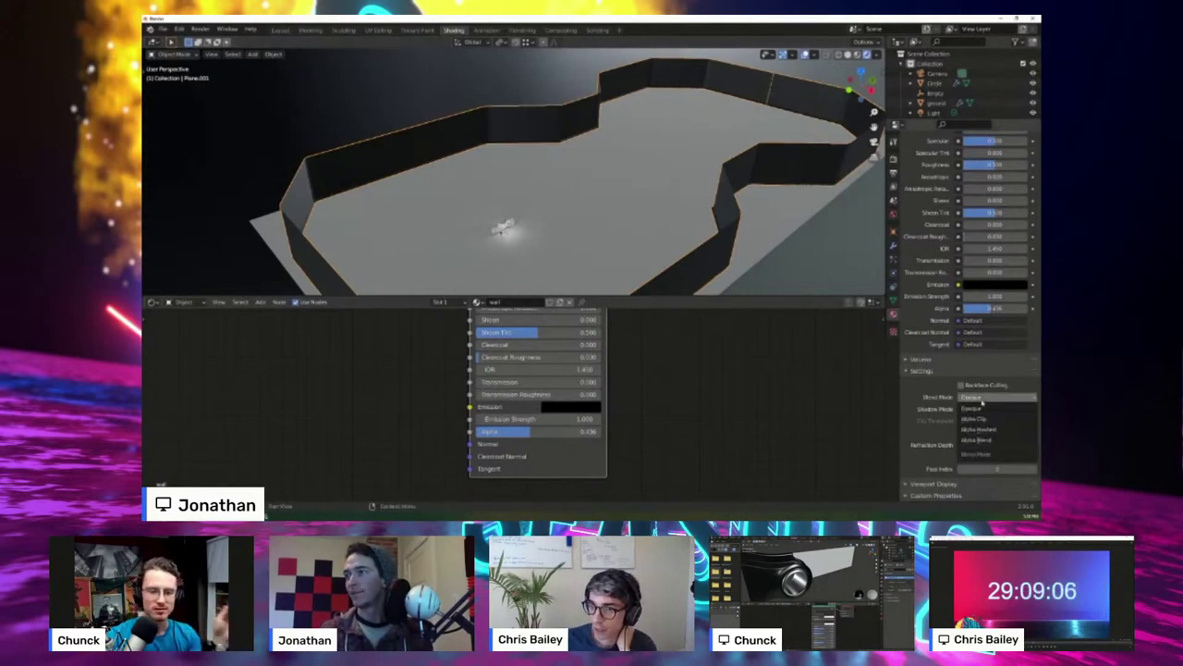
left_click(989, 430)
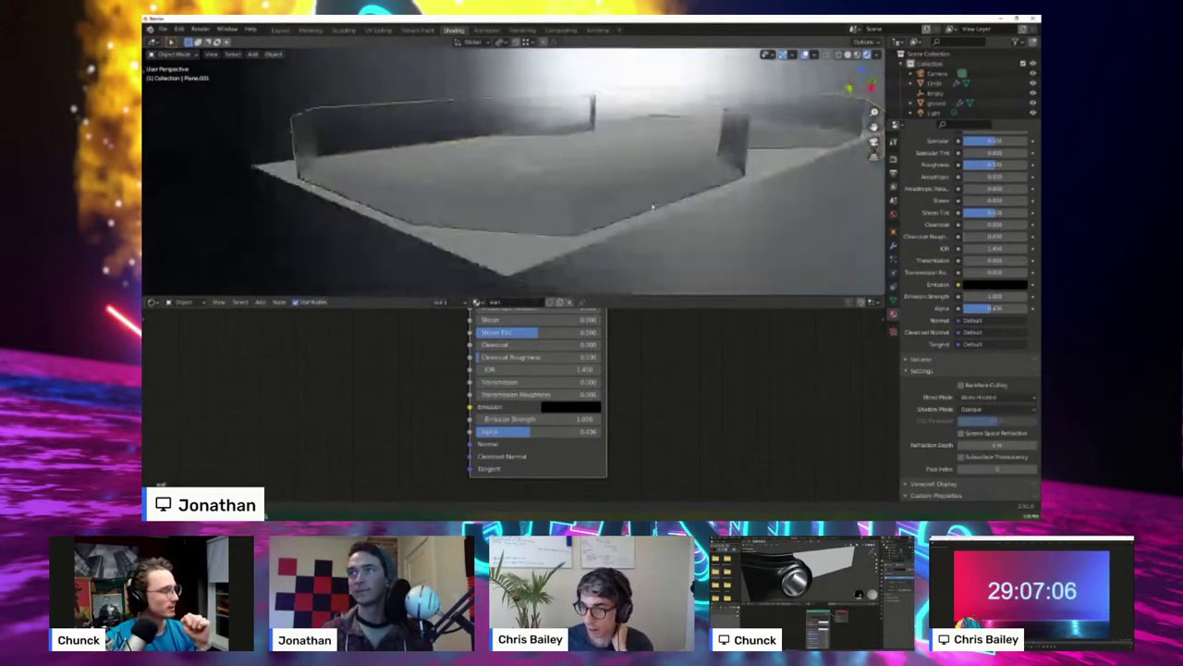
middle_click_drag(646, 226, 657, 226)
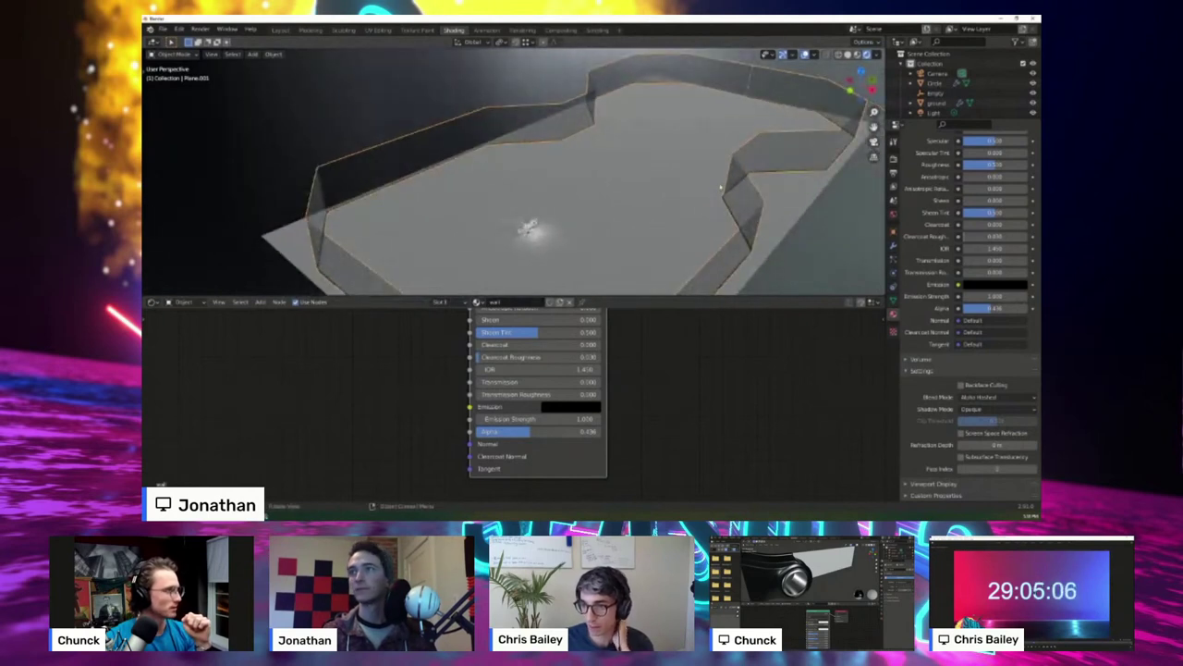
- Raise the wall material's alpha to nearly opaque and set its roughness to about 0.248
middle_click_drag(720, 187, 570, 435)
left_click_drag(533, 431, 589, 431)
middle_click_drag(586, 231, 592, 196)
scroll(564, 227, "up", 2)
scroll(565, 226, "up", 5)
middle_click_drag(541, 372, 571, 414)
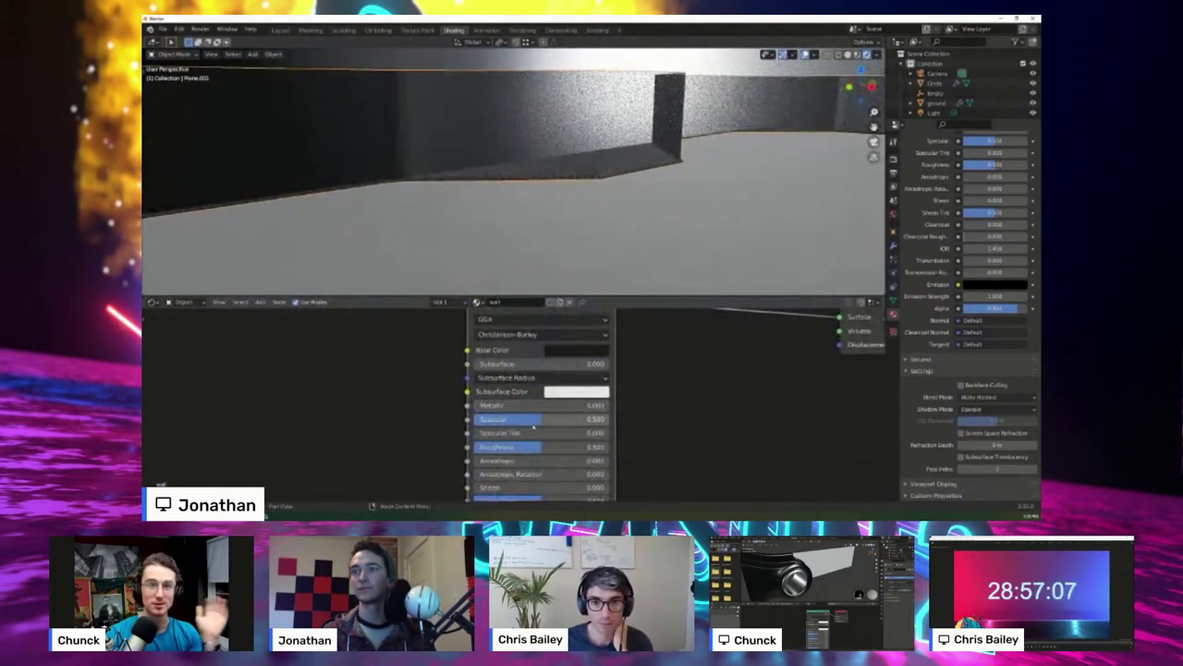
scroll(570, 416, "up", 1)
left_click_drag(555, 445, 508, 443)
scroll(555, 203, "down", 3)
middle_click_drag(555, 203, 509, 198)
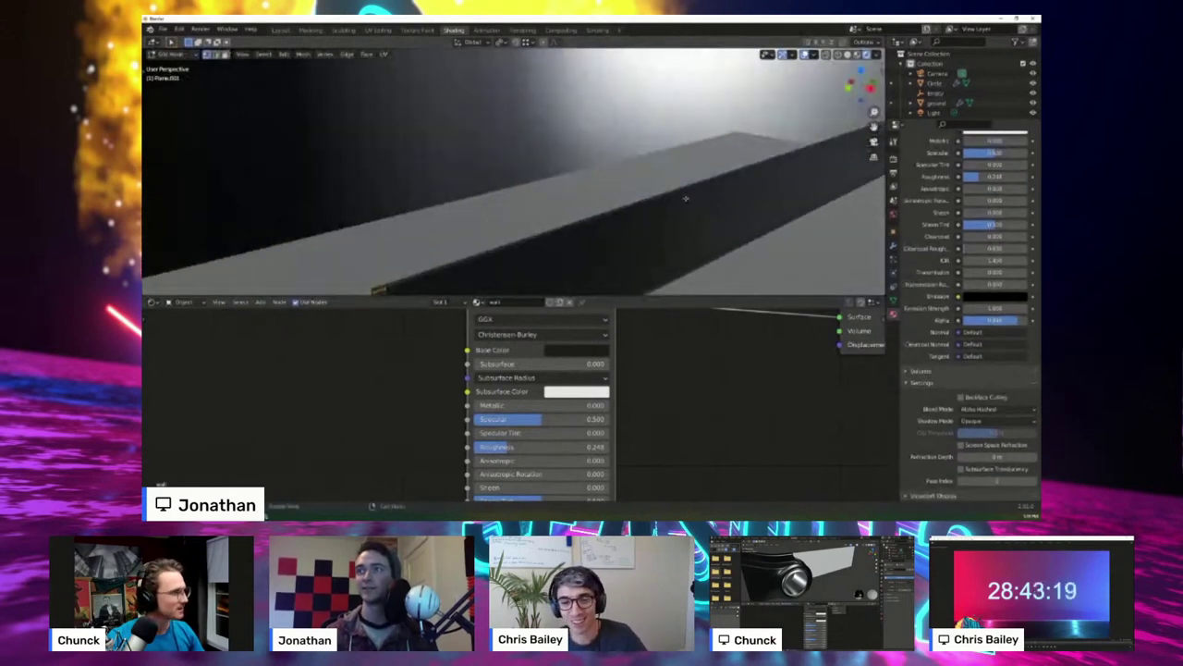
- Add a second material slot to the wall mesh with a new material named emission white
middle_click_drag(686, 198, 647, 175)
scroll(647, 175, "down", 3)
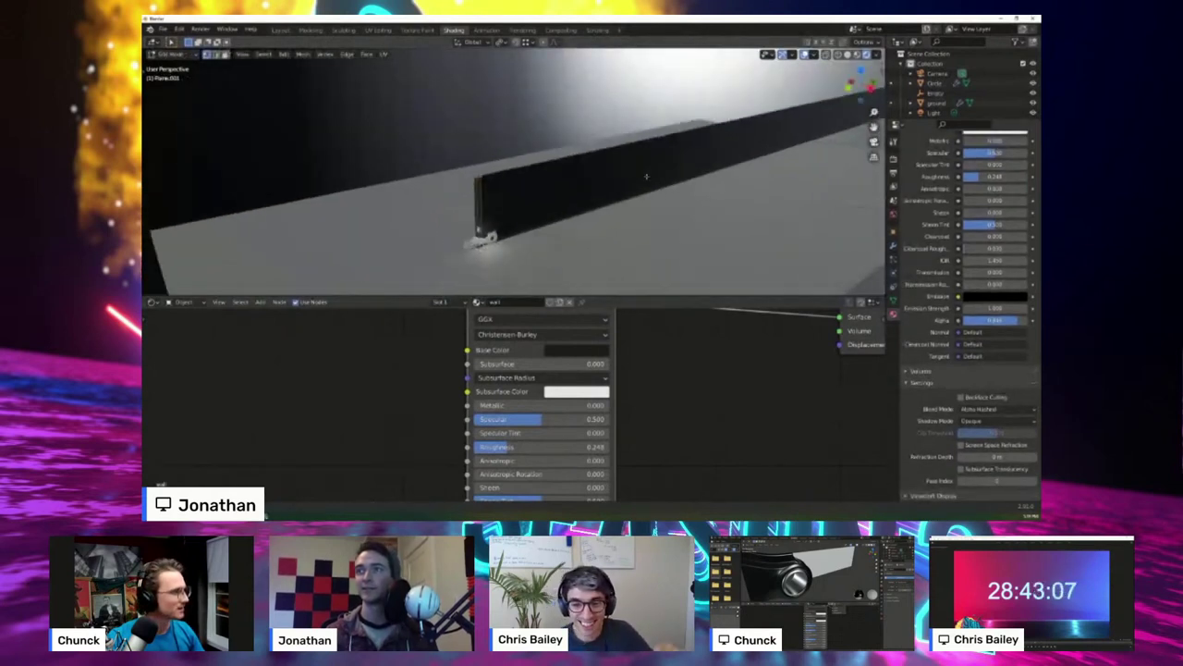
scroll(647, 175, "up", 3)
middle_click_drag(546, 206, 573, 187)
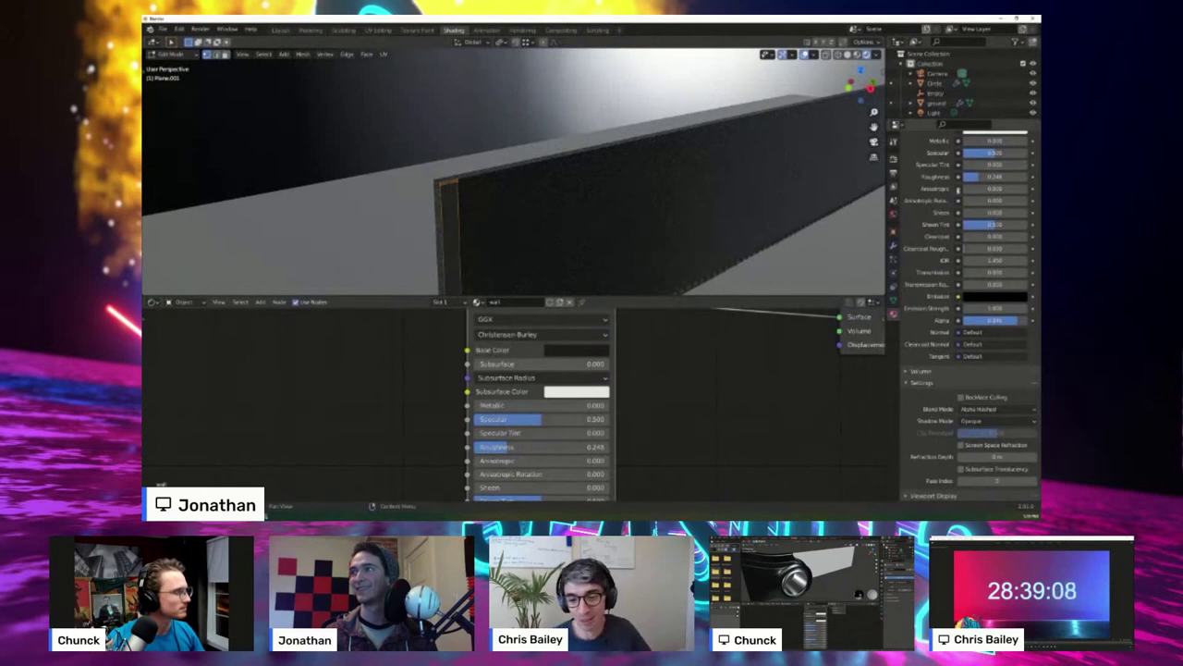
scroll(959, 190, "up", 10)
left_click(1033, 158)
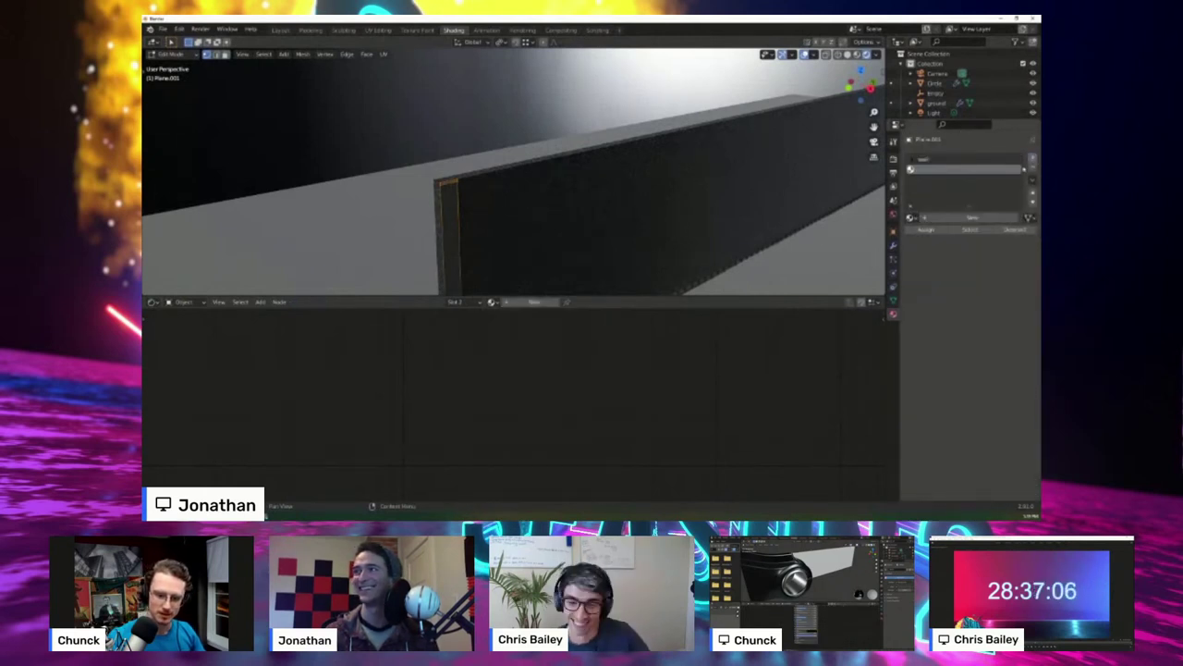
left_click(962, 218)
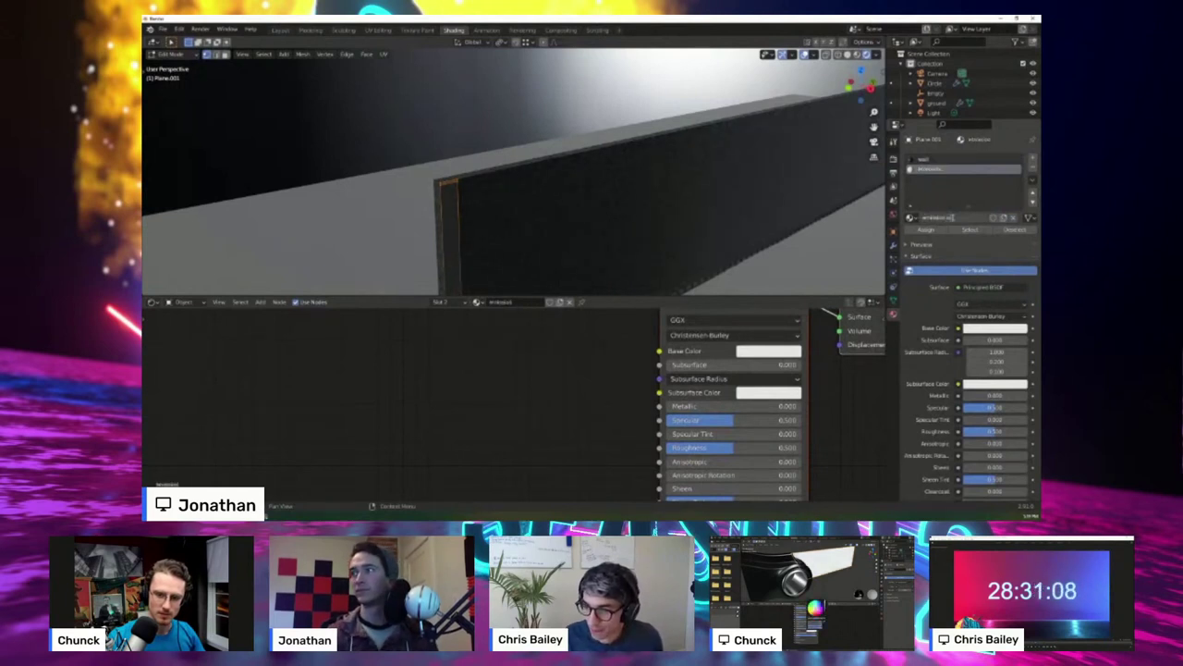
scroll(626, 370, "down", 1)
middle_click_drag(596, 347, 523, 242)
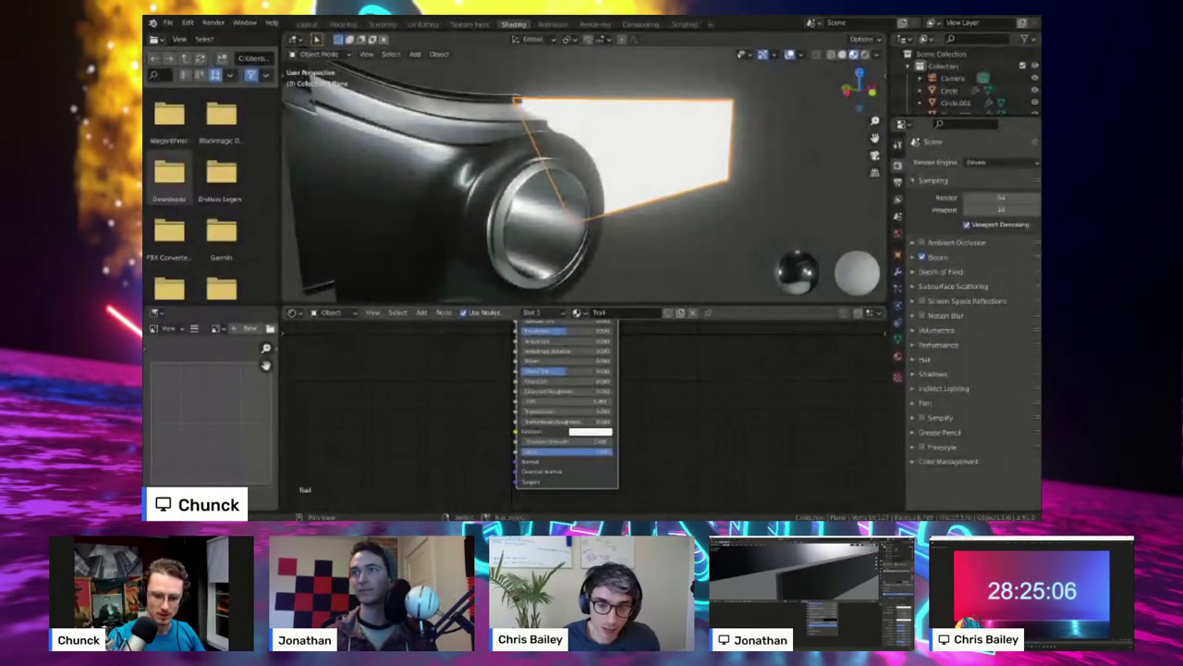
- In the light cycle scene, tint the Trail material's emission light cyan and space the Material Output away from the Principled BSDF
left_click(591, 432)
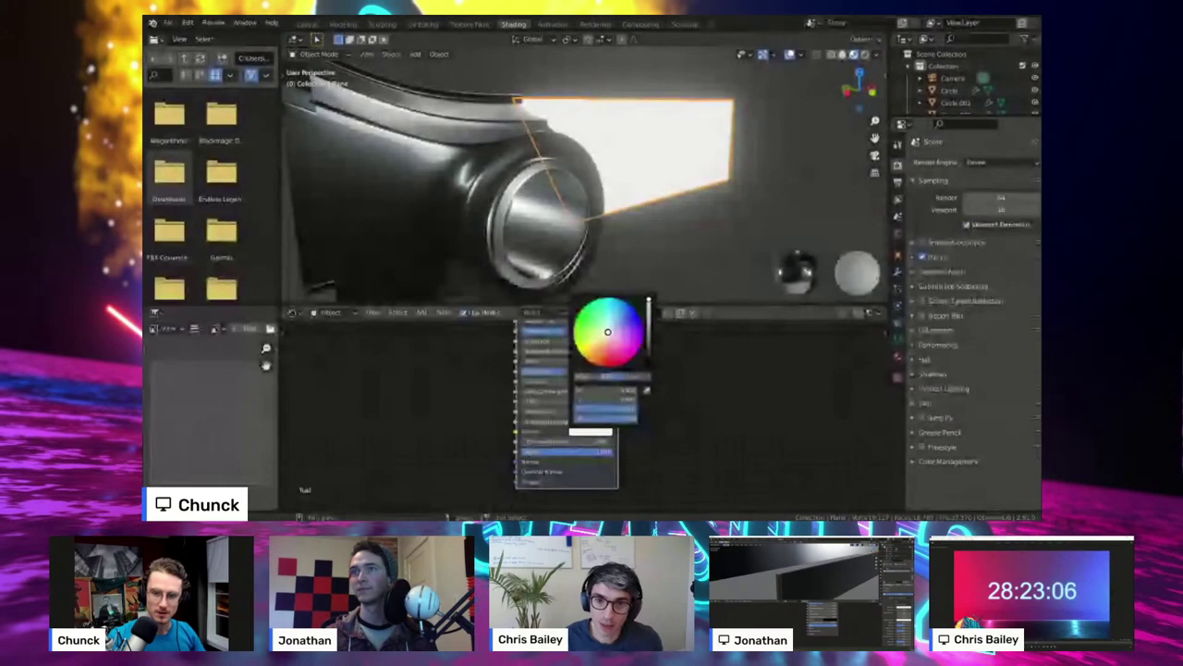
left_click_drag(608, 332, 609, 313)
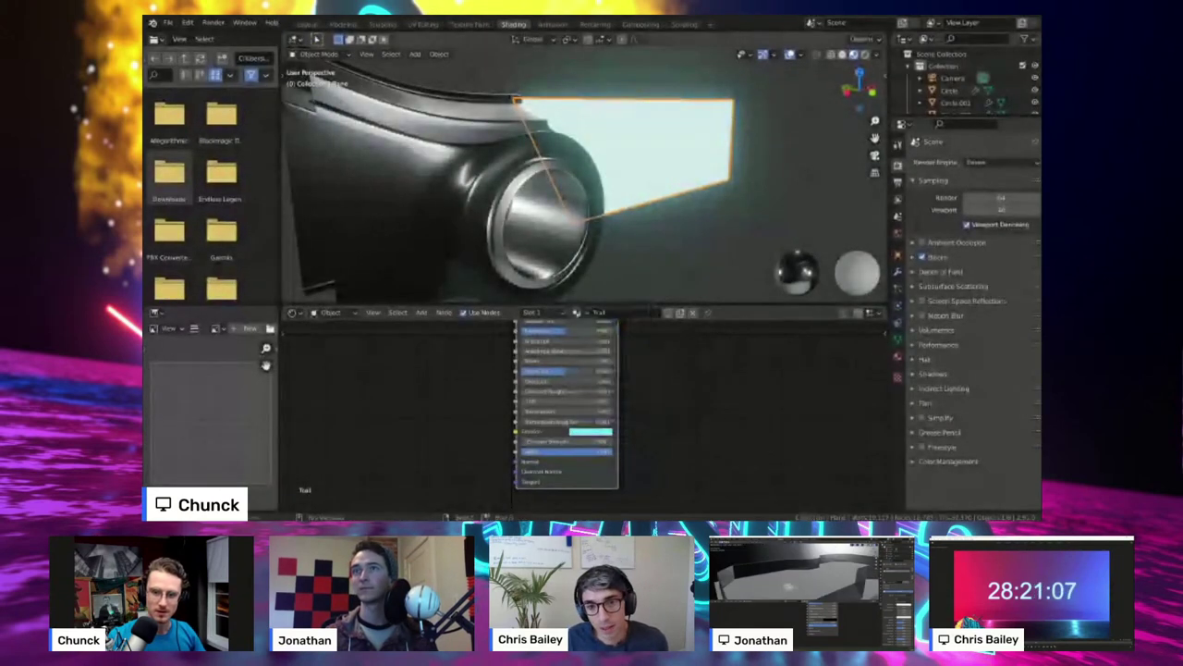
middle_click_drag(601, 342, 598, 427)
scroll(566, 476, "up", 2)
left_click_drag(588, 396, 642, 424)
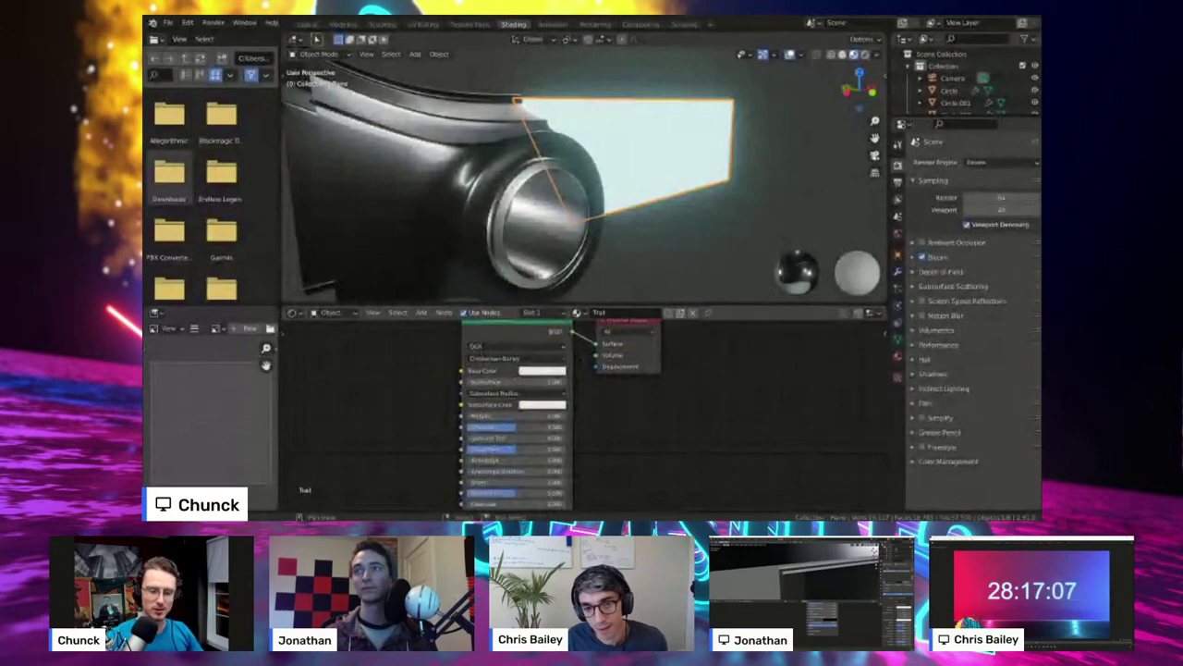
middle_click_drag(629, 407, 625, 444)
left_click_drag(625, 356, 729, 356)
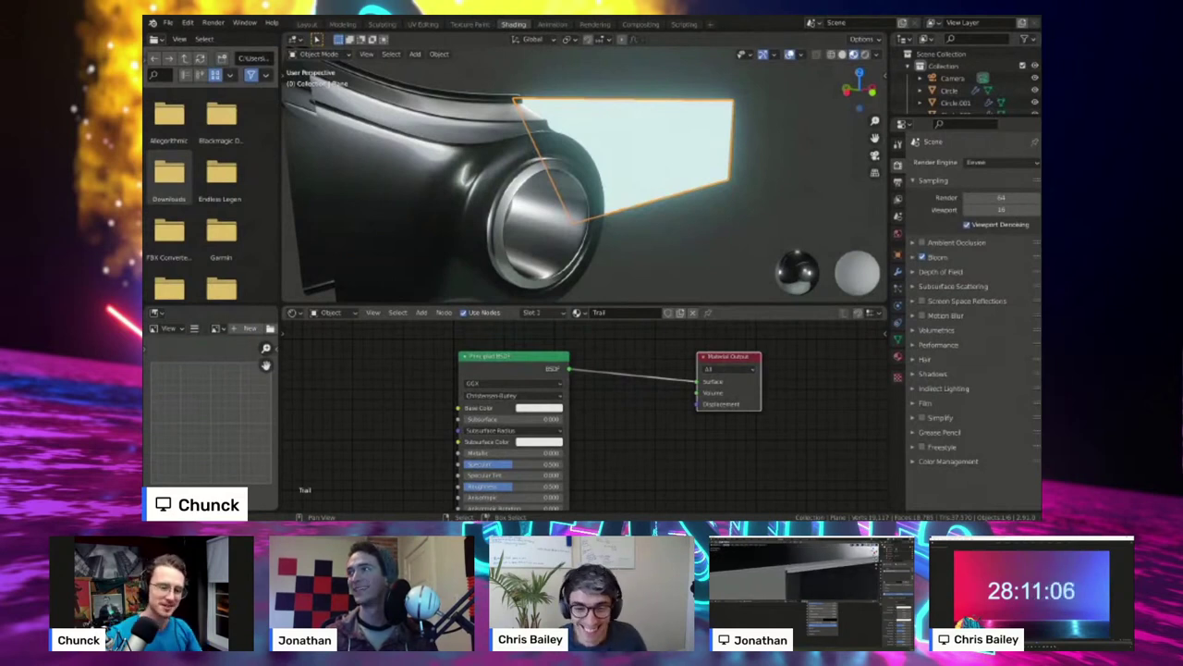
- Set the Trail material's base color to turquoise with hue 0.484 and saturation about 0.55
middle_click_drag(549, 441, 597, 391)
scroll(575, 416, "up", 2)
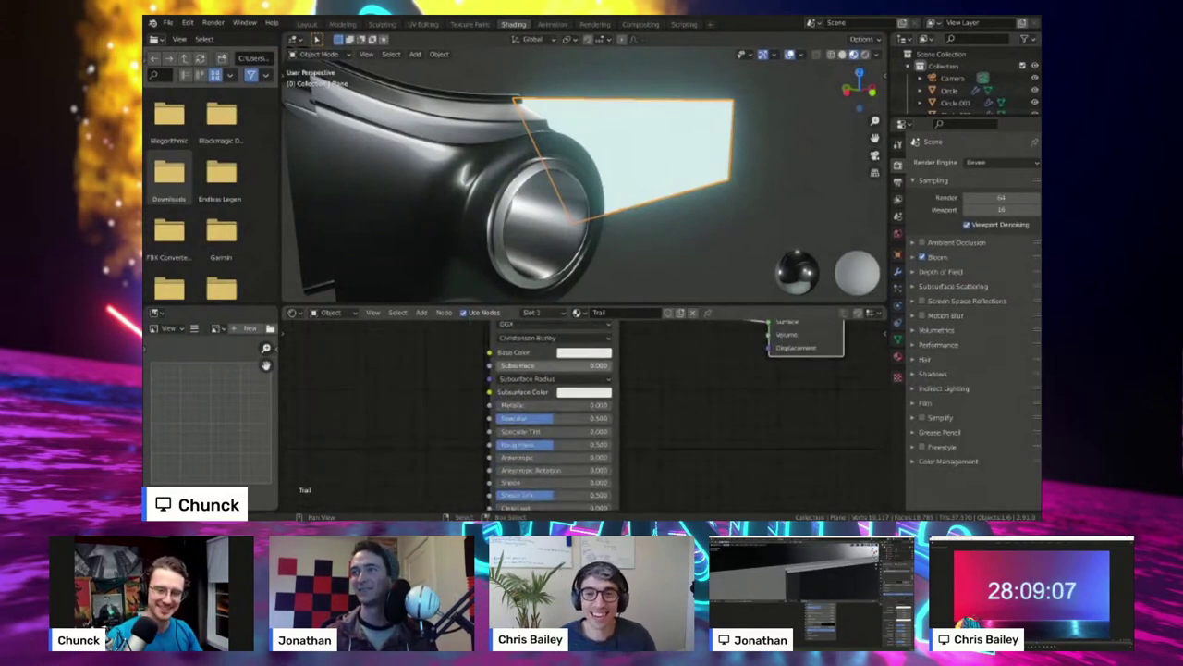
left_click(588, 353)
left_click(605, 215)
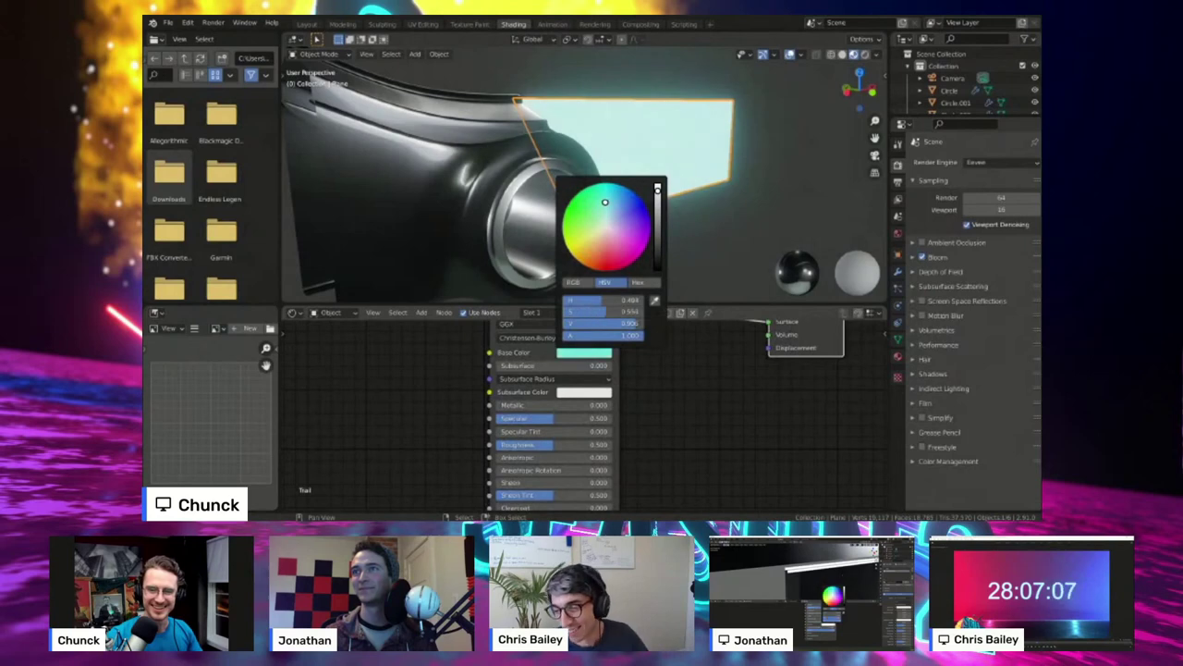
middle_click_drag(601, 221, 652, 222)
- Deselect everything, check the glowing trail through the camera, and save the file
key("alt+a")
scroll(689, 217, "down", 3)
key("KP_0")
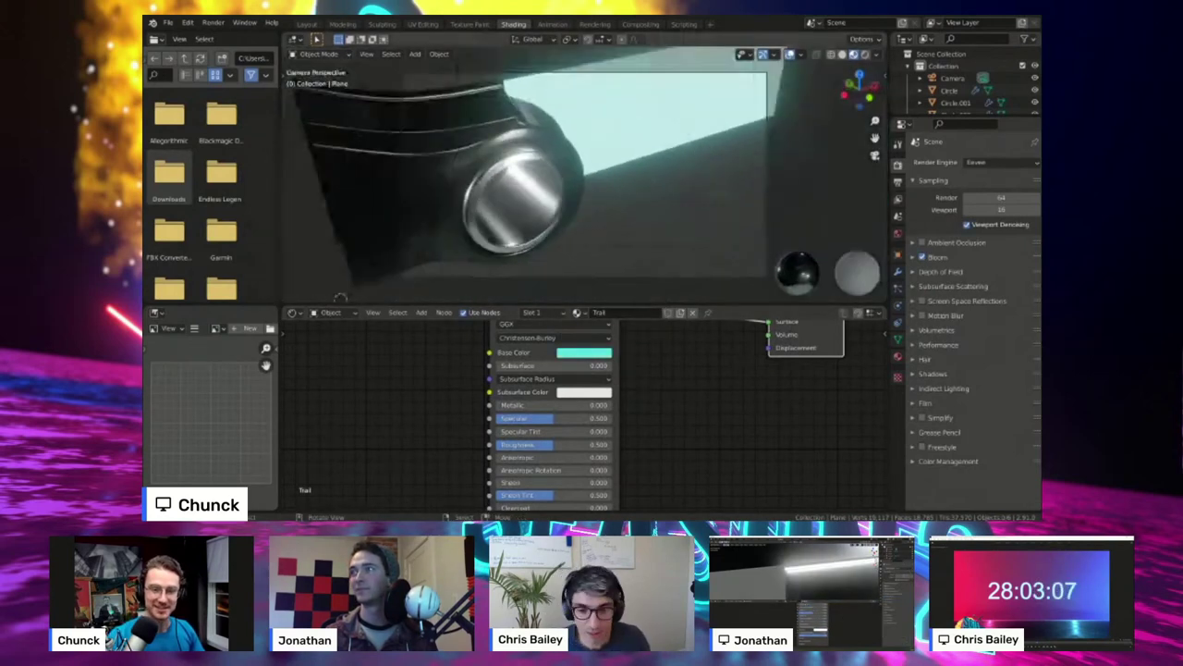
middle_click_drag(573, 199, 651, 199)
scroll(638, 185, "up", 1)
key("ctrl+s")
- Inspect the materials on the light cycle's body, upper trim and metal hub
left_click(453, 185)
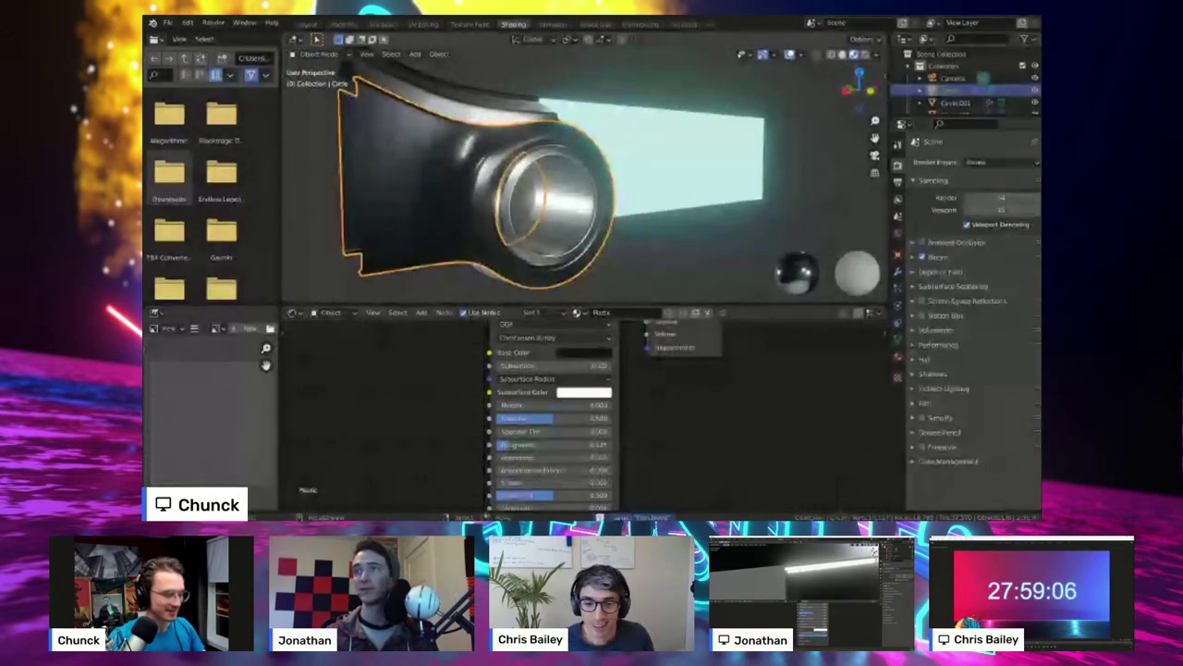
left_click(453, 100)
middle_click_drag(554, 176, 592, 210)
left_click(561, 220)
key("alt+a")
- Lock the camera to the view, reframe the shot to show more of the cycle and trail, and unlock the camera
key("KP_0")
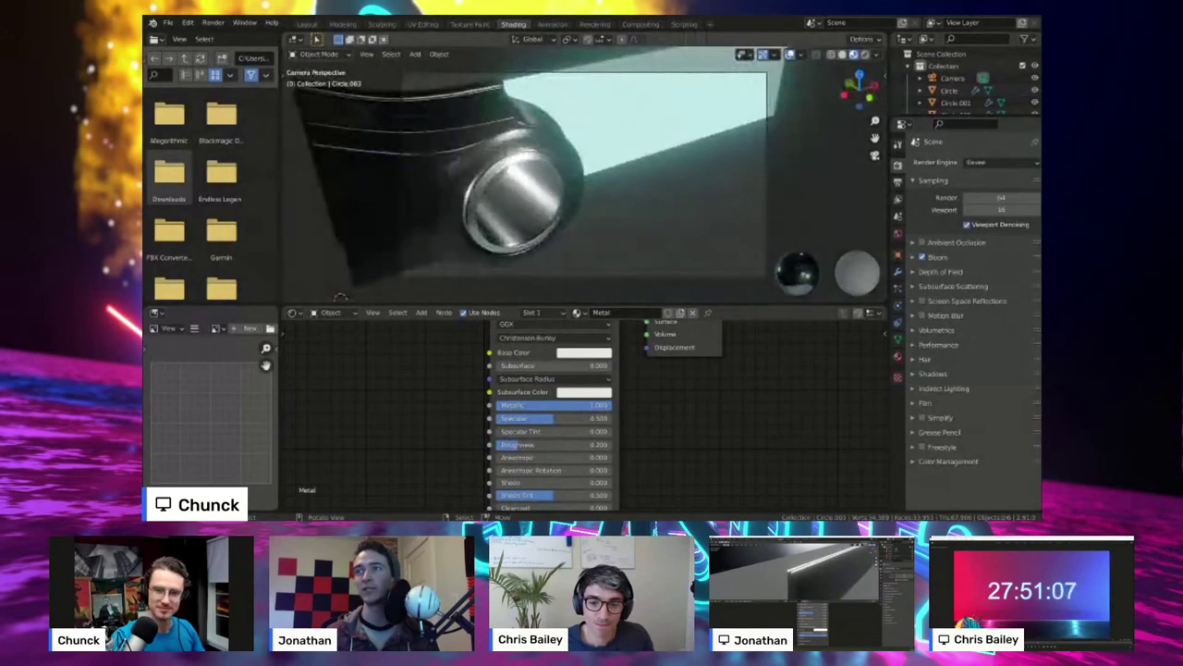
key("n")
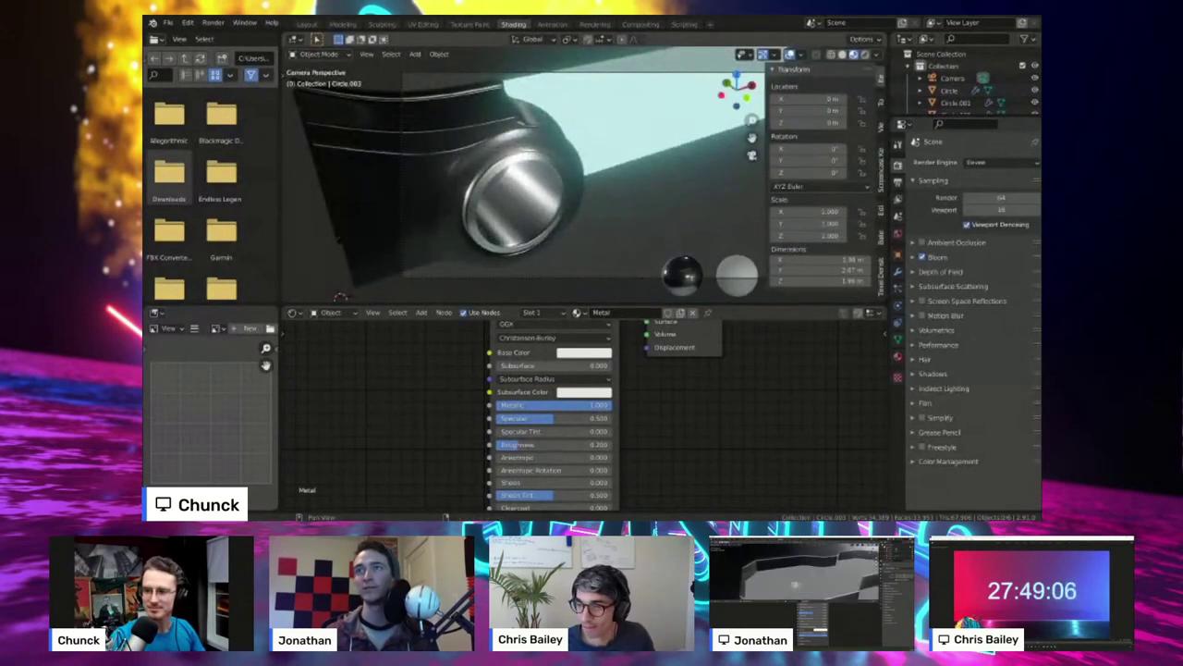
left_click(881, 170)
left_click(882, 127)
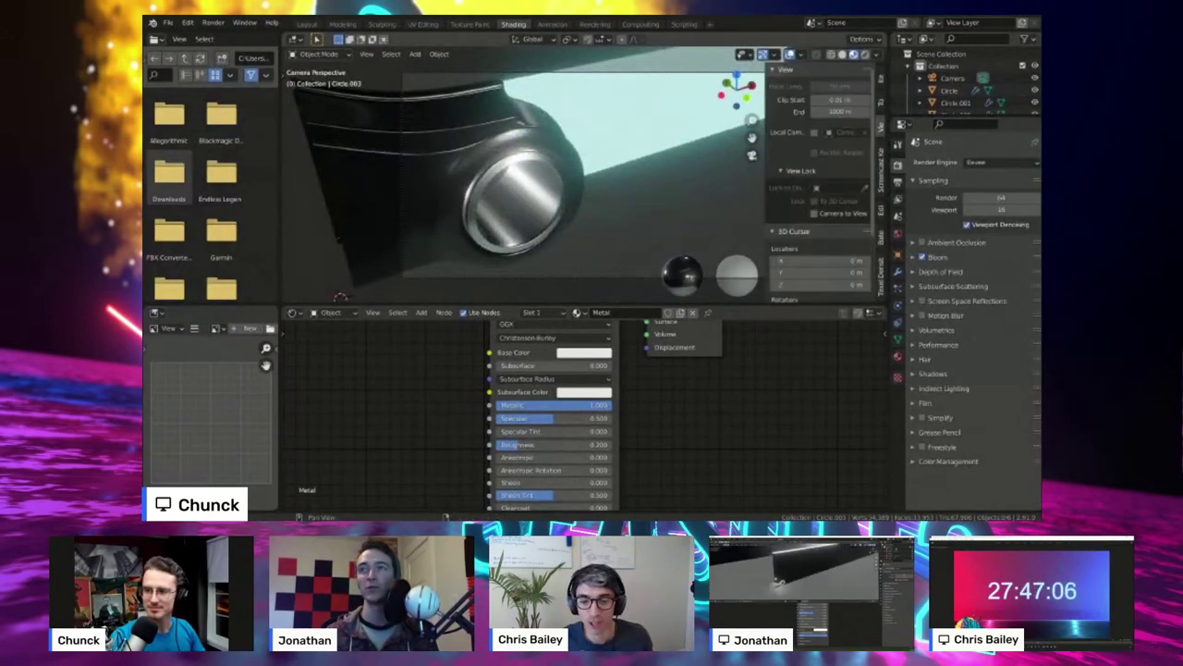
left_click(814, 214)
middle_click_drag(629, 203, 595, 186)
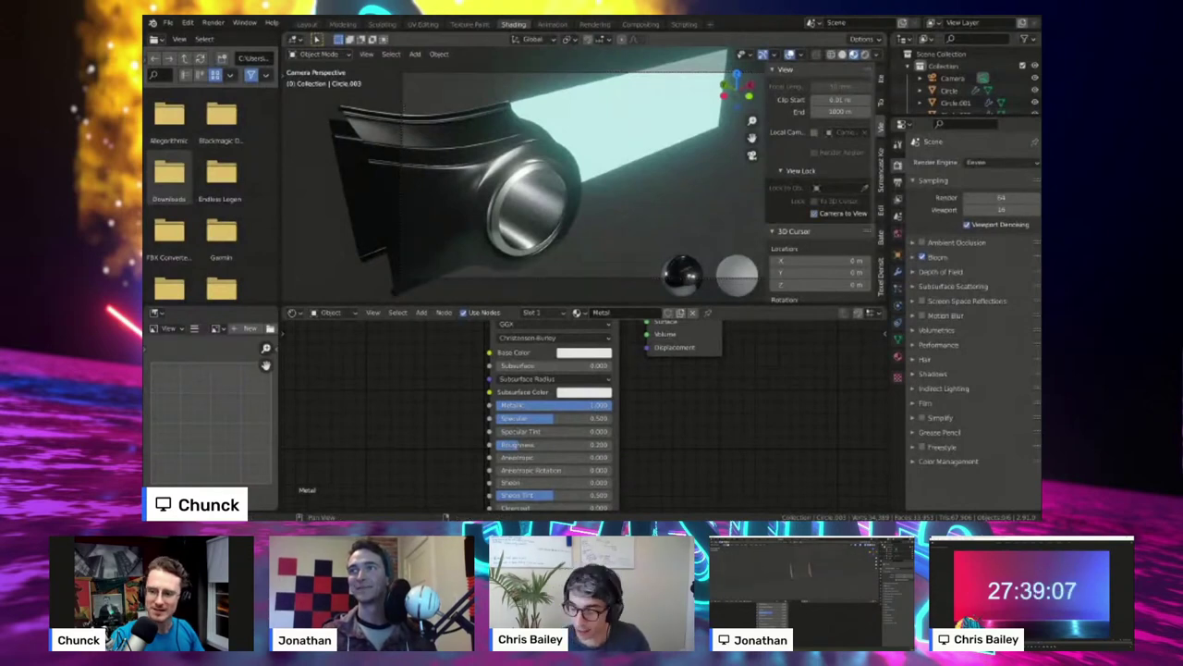
left_click(814, 213)
key("n")
- Edit the trail plane's mesh and move its far-end vertices along X
middle_click_drag(629, 185, 587, 174)
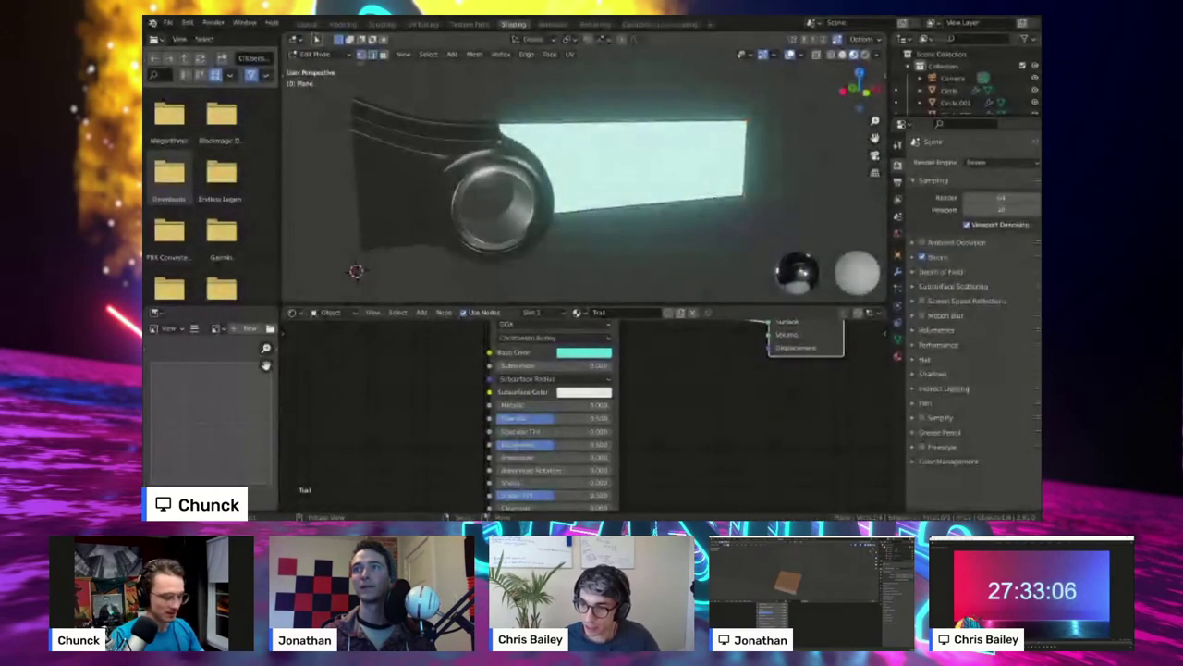
key("g")
key("x")
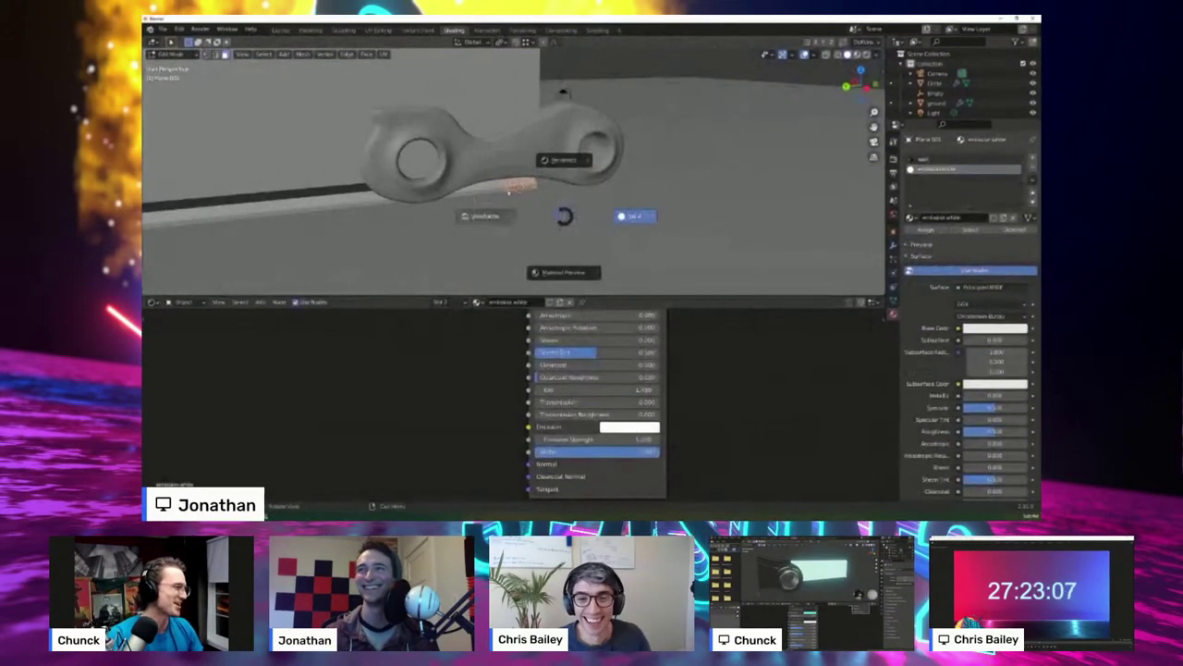
- Switch to the arena scene and move the horizontal edge above the wall profile's glowing base along Z in wireframe view
left_click(564, 160)
middle_click_drag(564, 160, 522, 168)
scroll(545, 162, "down", 3)
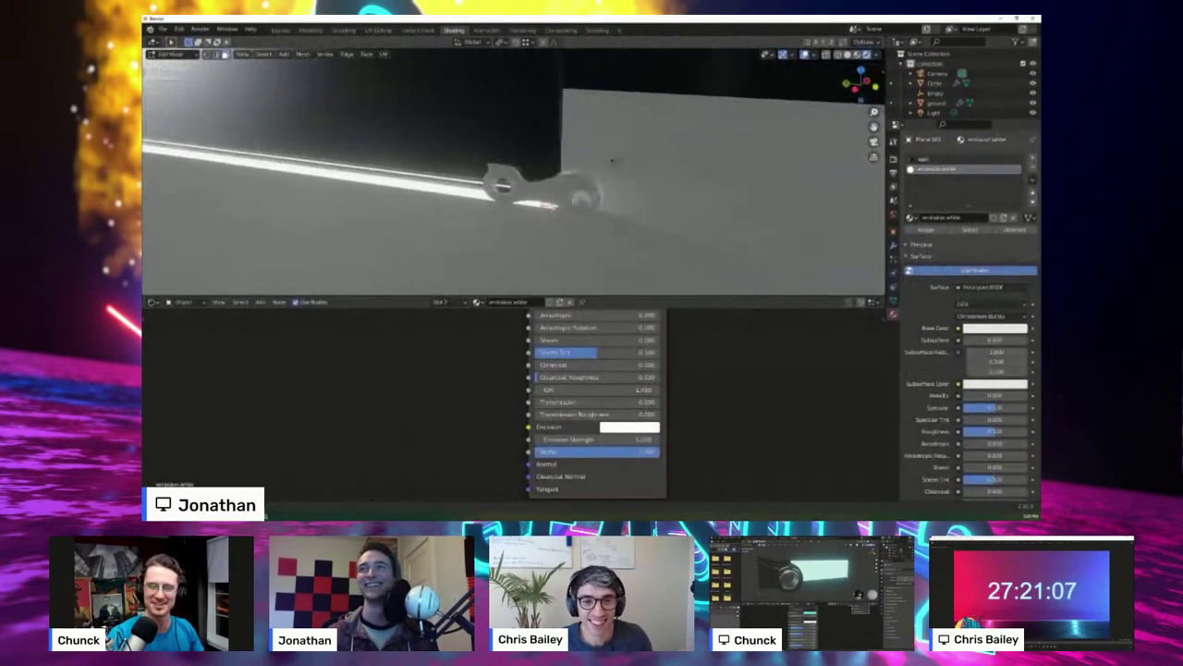
middle_click_drag(612, 160, 785, 152)
key("shift+z")
middle_click_drag(659, 218, 538, 200)
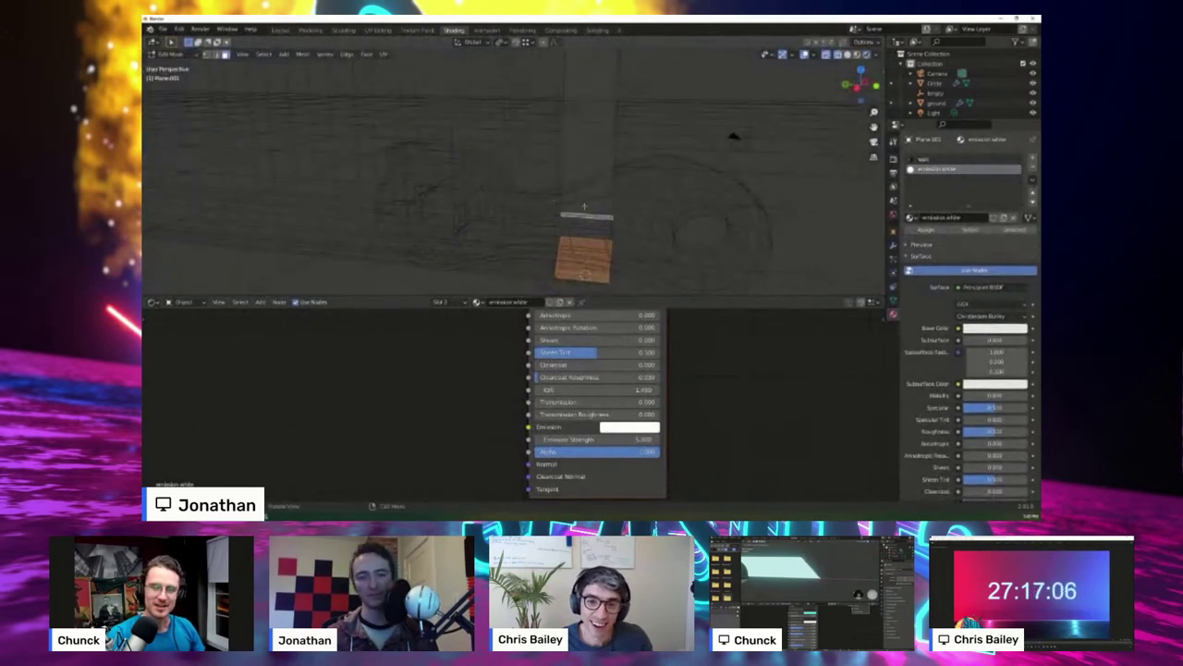
key("2")
left_click(584, 211)
key("g")
key("z")
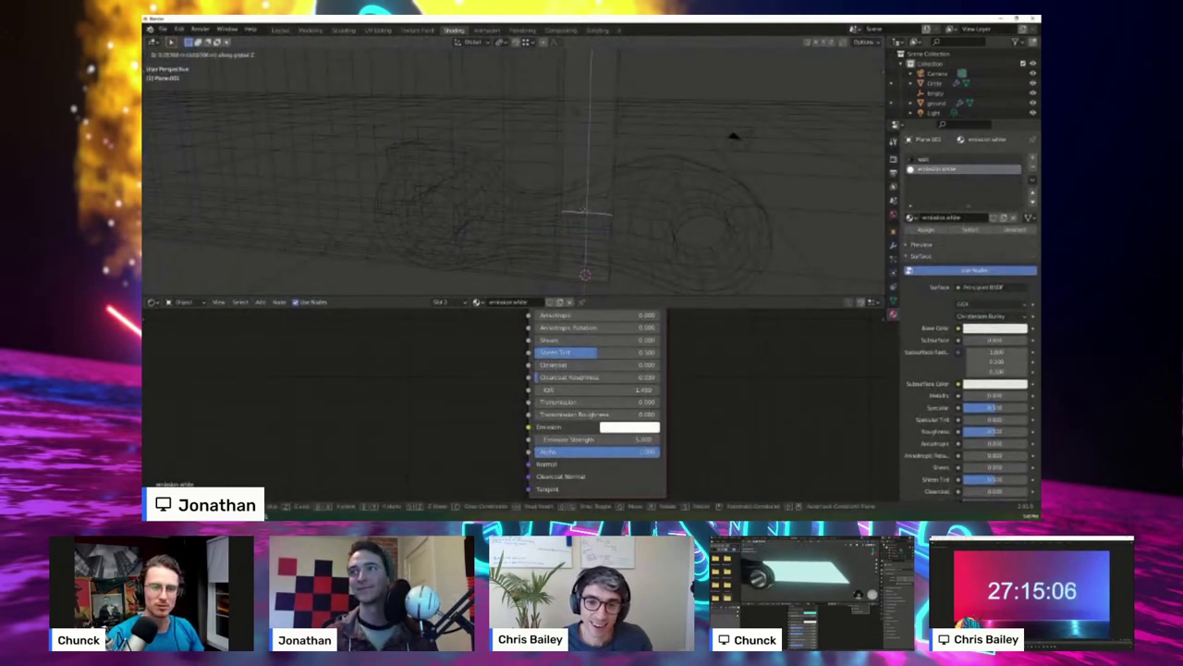
left_click(584, 206)
- Fine-tune the same wall profile edge along Z, restore rendered shading, and leave mesh editing
mouse_move(584, 206)
middle_mouse_down()
mouse_move(618, 223)
mouse_move(598, 217)
mouse_move(639, 213)
middle_mouse_up()
scroll(598, 217, "up", 2)
key("g")
key("z")
left_click(625, 216)
key("shift+z")
scroll(632, 219, "down", 6)
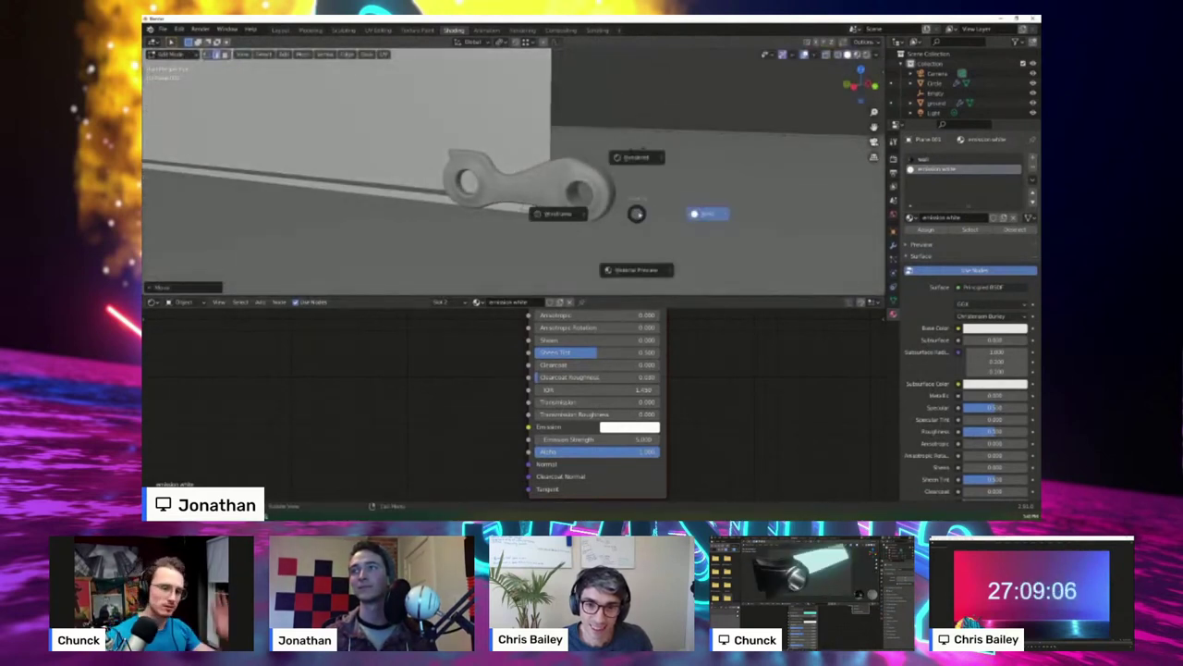
left_click(638, 159)
scroll(636, 165, "down", 3)
mouse_move(636, 165)
middle_mouse_down()
mouse_move(541, 190)
mouse_move(584, 233)
mouse_move(610, 217)
middle_mouse_up()
key("Tab")
- Add a cube to the arena scene and scale it up into a large block
scroll(541, 192, "down", 5)
left_click(673, 179)
middle_click_drag(673, 181, 577, 188)
scroll(605, 120, "down", 3)
middle_click_drag(613, 111, 557, 152)
key("shift+a")
mouse_move(575, 47)
left_click(631, 58)
scroll(518, 156, "up", 5)
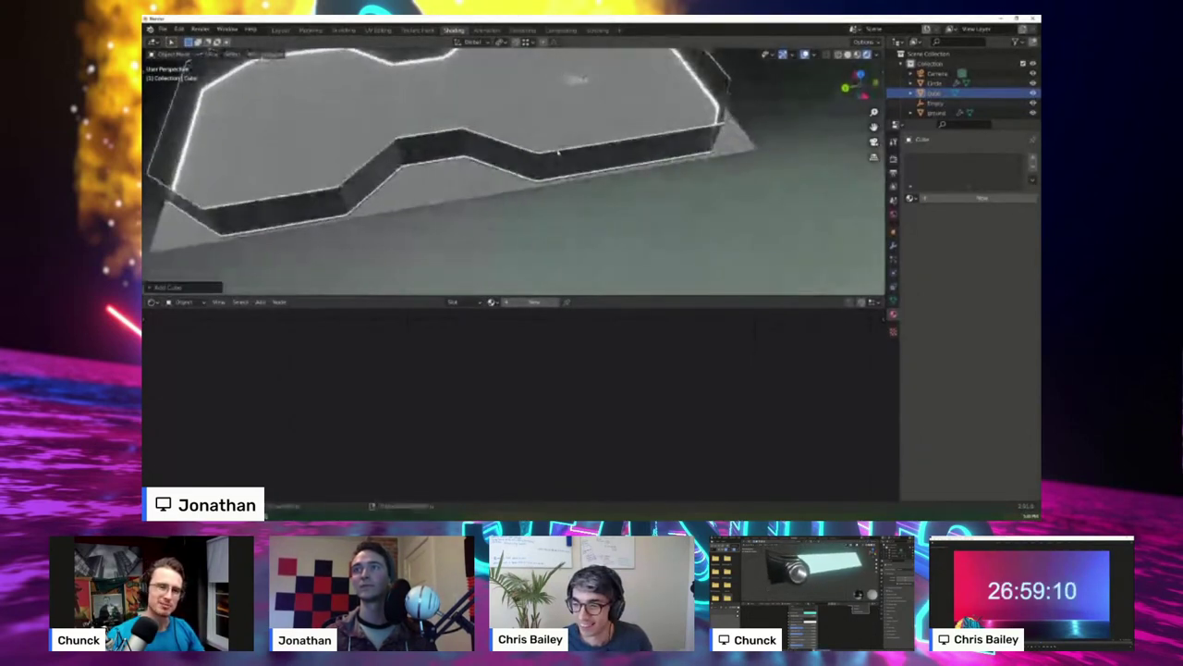
scroll(555, 150, "down", 3)
key("s")
left_click(767, 269)
- Move the cube along Z, and shift its entire mesh relative to its origin in edit mode
middle_click_drag(768, 269, 575, 174)
key("g")
key("z")
left_click(664, 166)
scroll(638, 206, "up", 2)
key("Tab")
key("3")
key("a")
key("g")
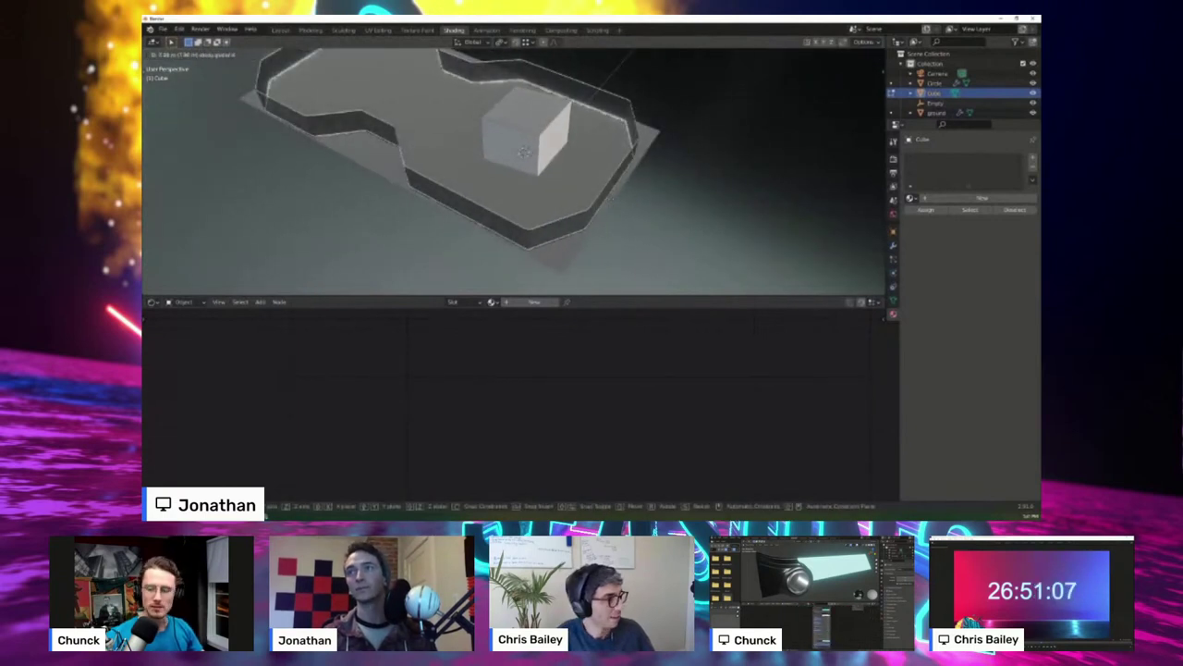
key("Return")
- Turn on the Move gizmo for objects in the viewport
left_click(814, 55)
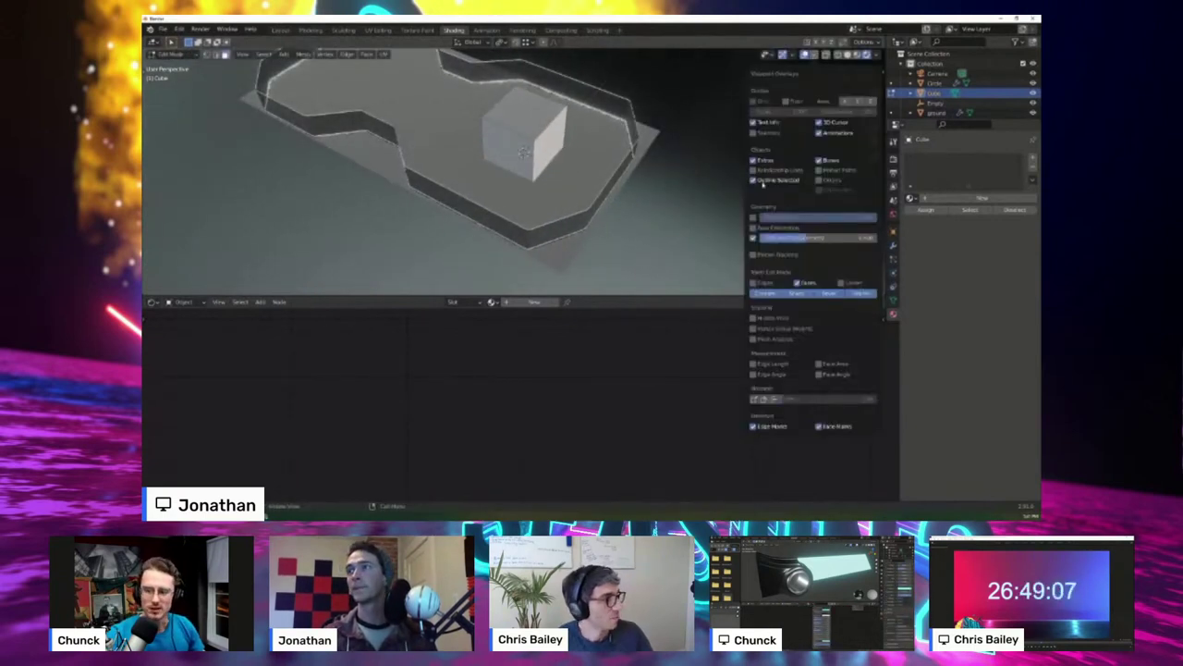
left_click(793, 54)
left_click(767, 146)
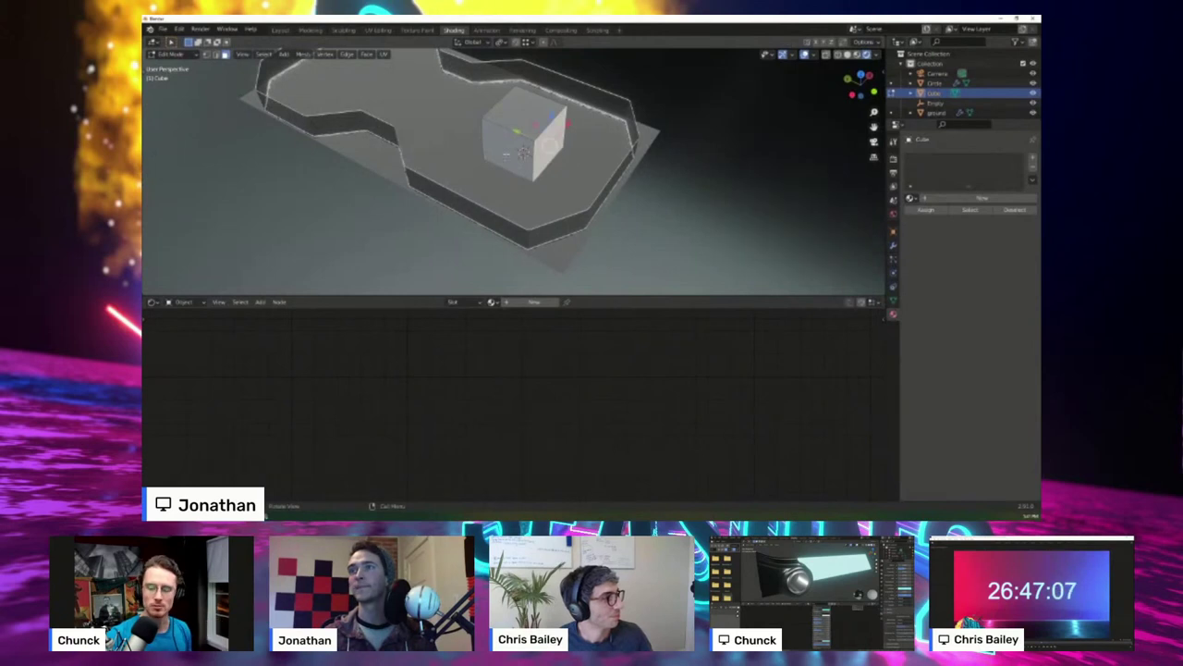
- Move two opposite end faces of the cube outward until the block spans the full length of the arena
key("g")
left_click_drag(592, 159, 592, 159)
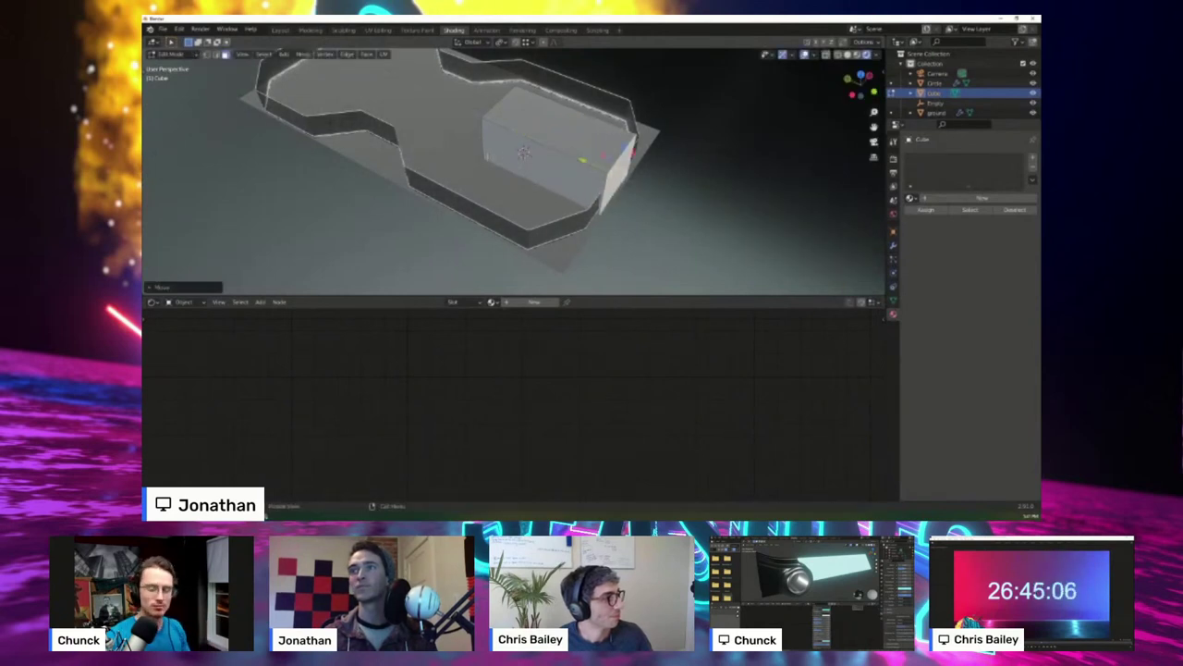
middle_click_drag(590, 159, 664, 131)
left_click(539, 128)
middle_click_drag(559, 146, 680, 119, "shift")
left_click_drag(654, 100, 674, 115)
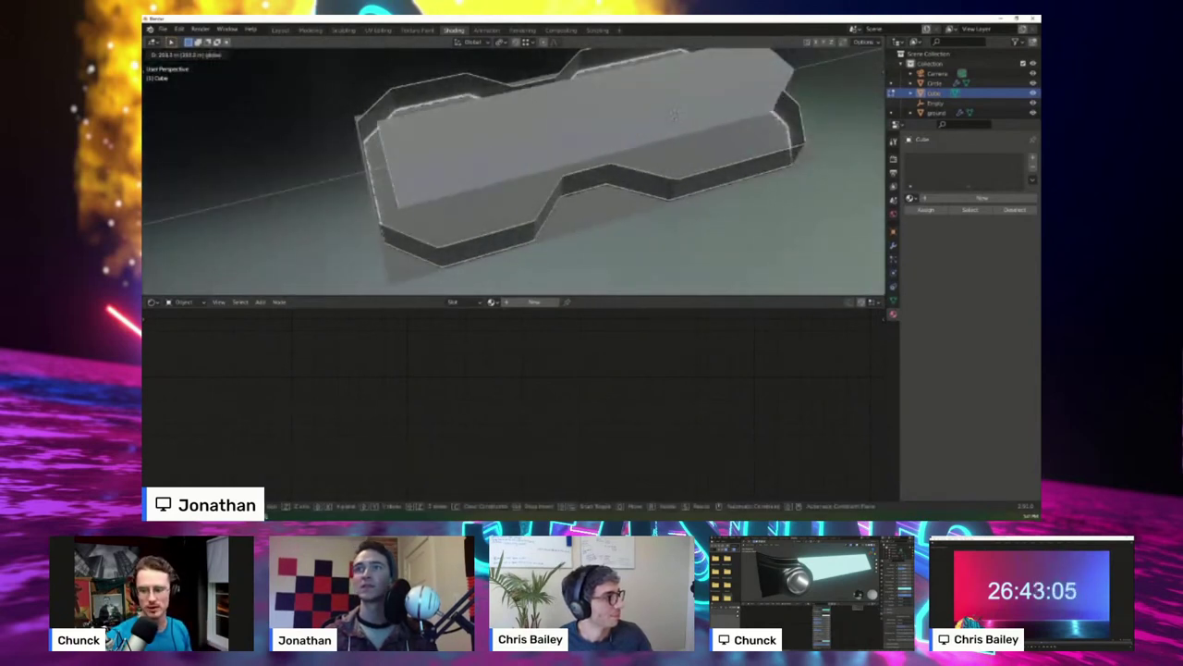
left_click_drag(338, 204, 338, 203)
- Select a long side face of the block and move it outward past the arena wall
left_click(462, 155)
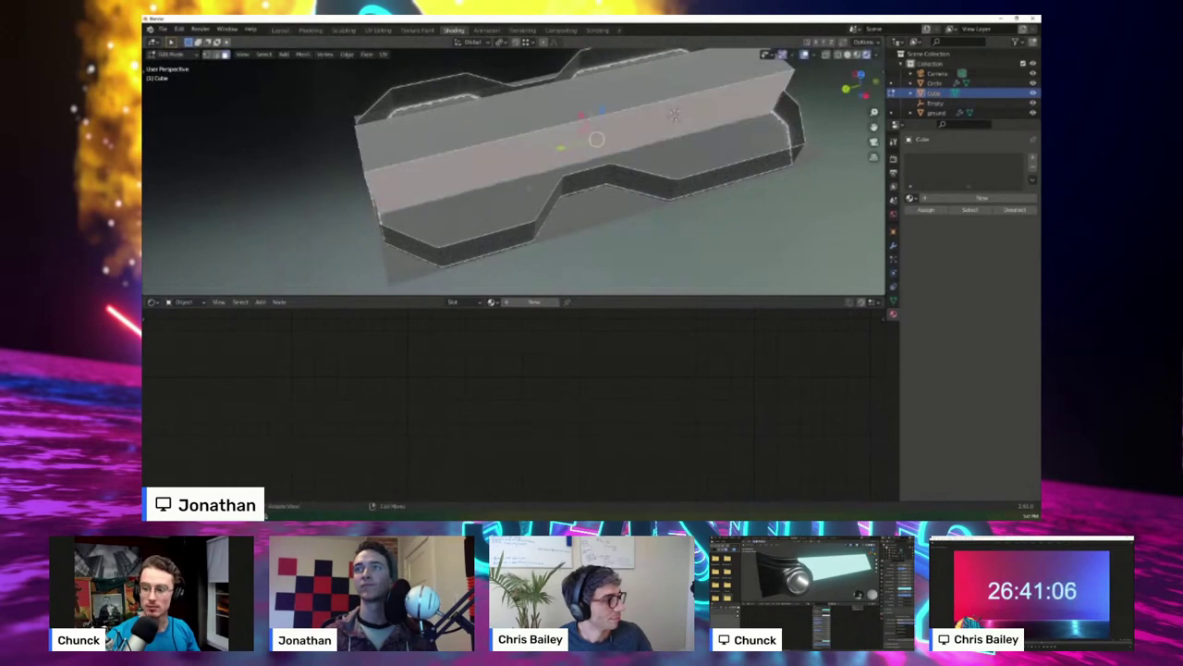
scroll(462, 155, "down", 4)
middle_click_drag(462, 155, 532, 180)
left_click_drag(544, 108, 583, 129)
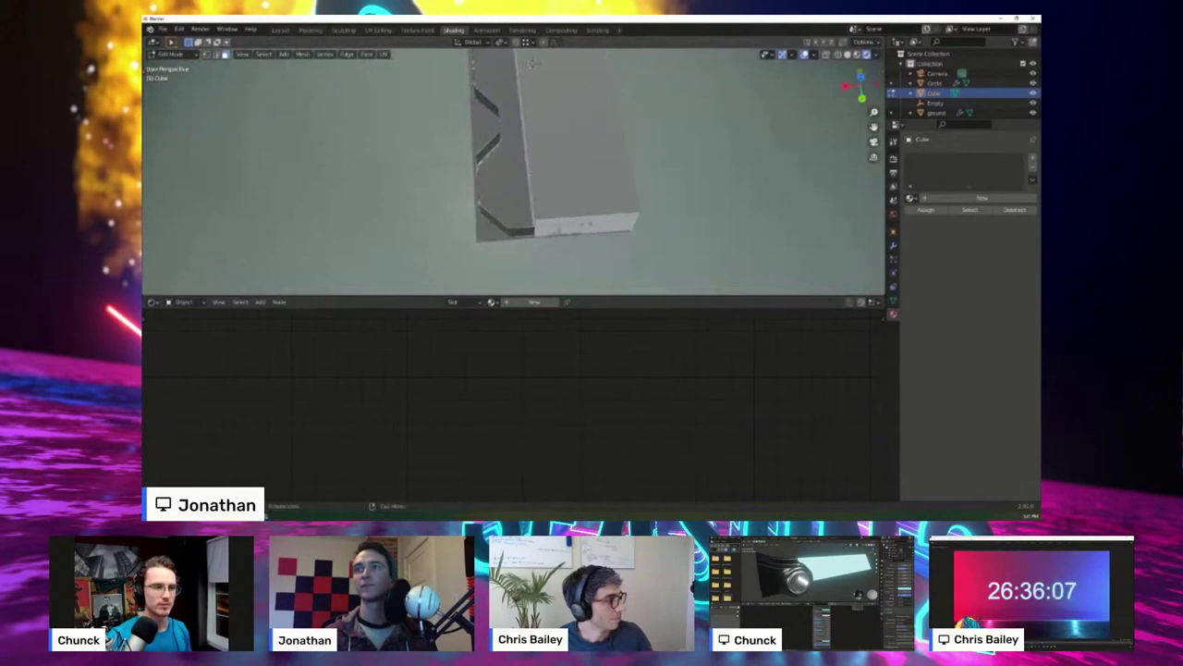
- Reposition another outer face of the block and delete its top face, leaving an open box around the arena
left_click(528, 173)
middle_click_drag(528, 173, 558, 194, "shift")
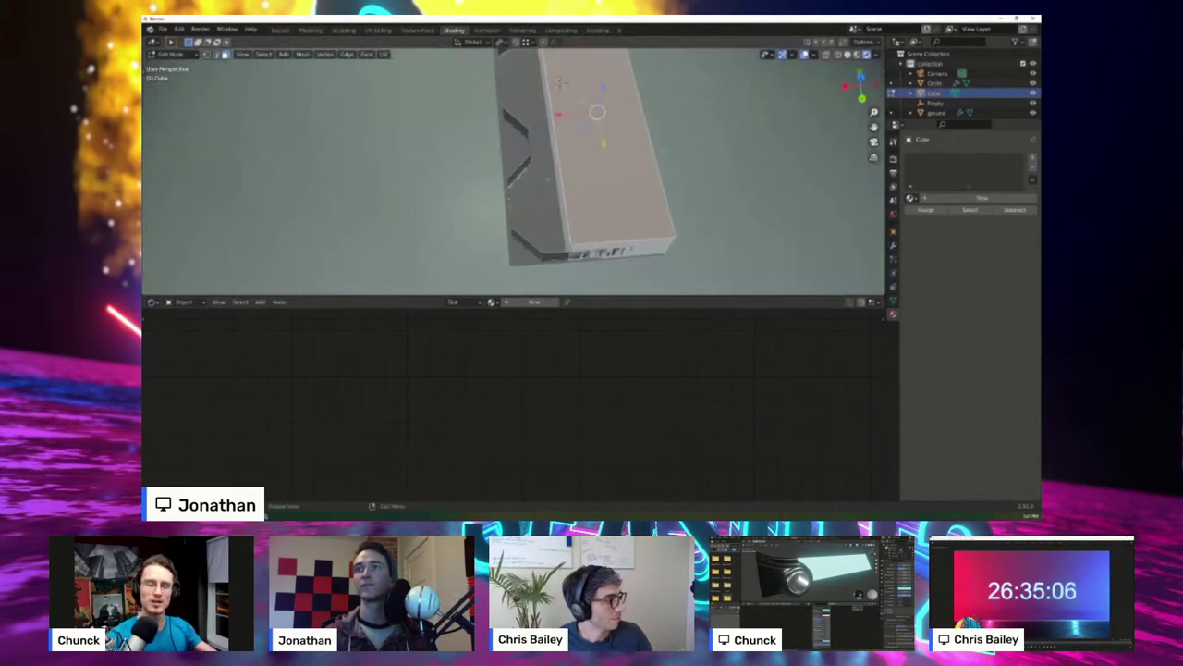
left_click(553, 175)
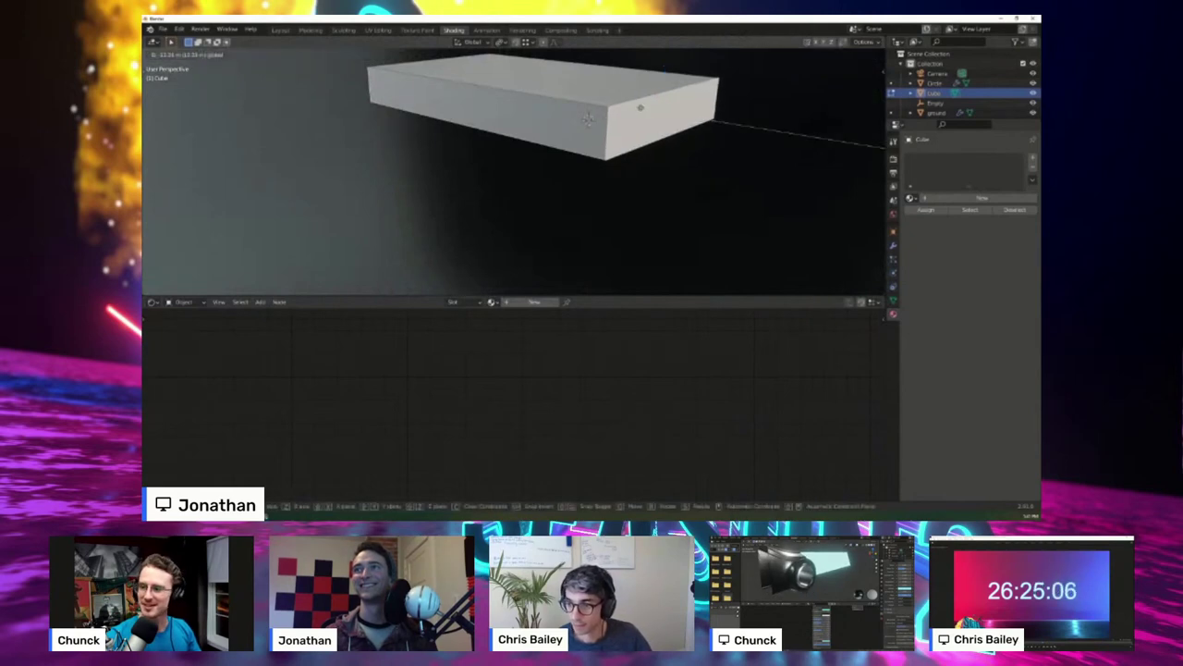
mouse_move(590, 116)
middle_mouse_down()
mouse_move(583, 138)
mouse_move(600, 111)
middle_mouse_up()
key("x")
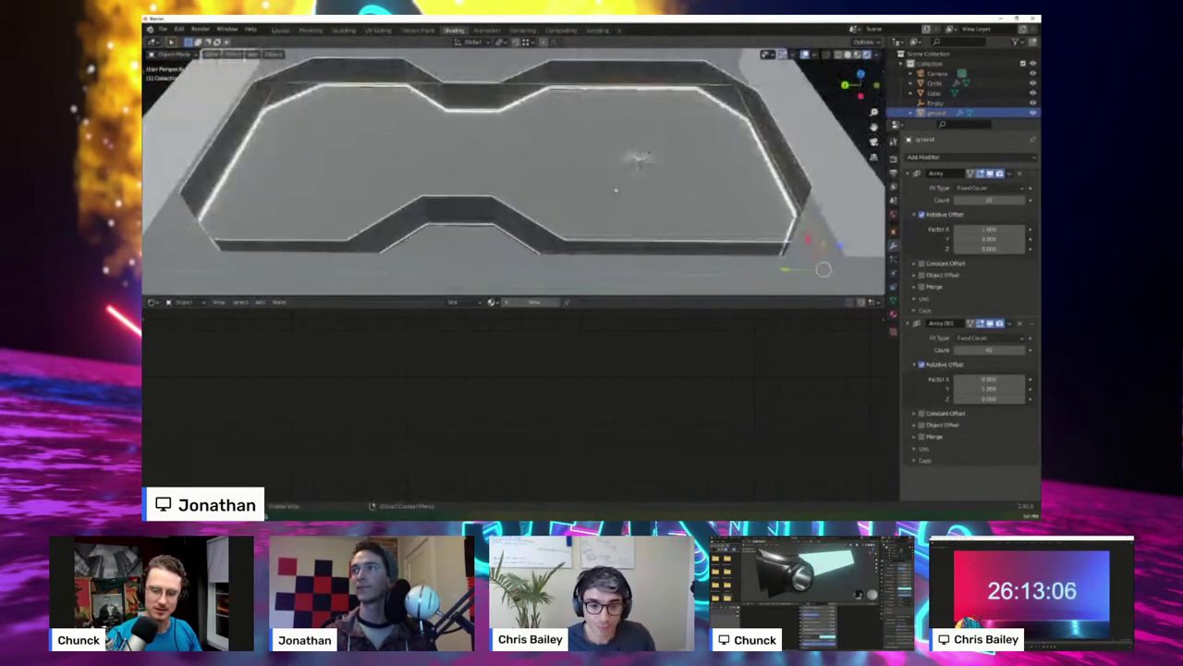
- Collapse the ground's two Array modifiers and add a Wireframe modifier to it
left_click(909, 174)
left_click(909, 190)
left_click(912, 159)
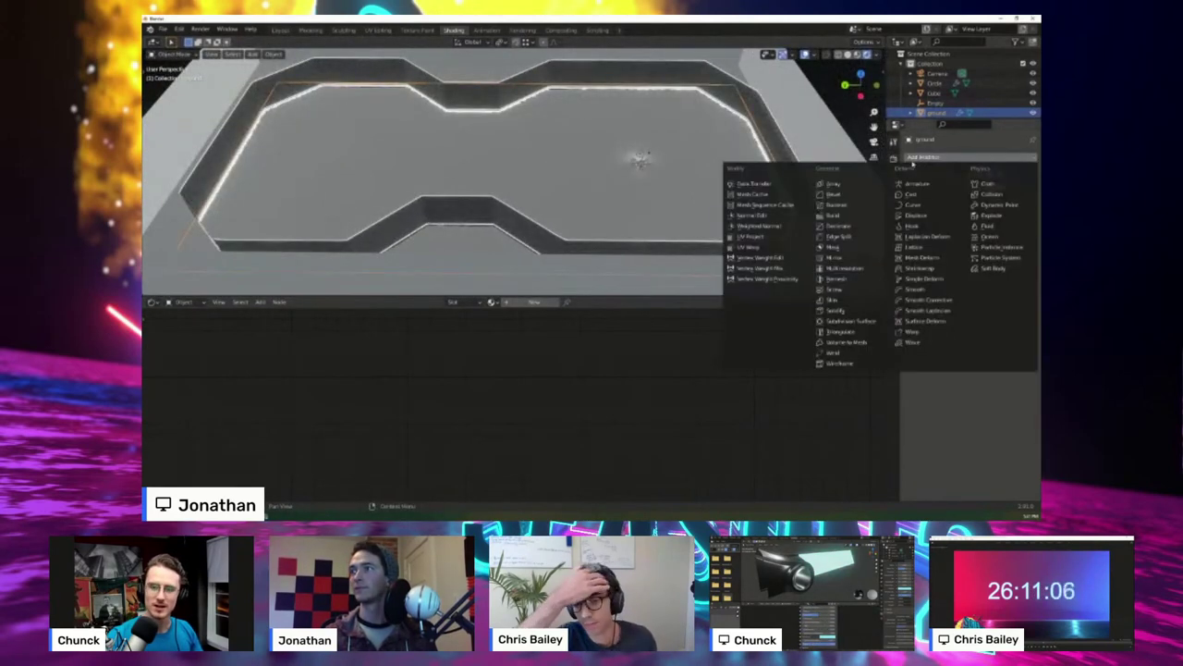
left_click(849, 363)
- Set the thickness of the ground's Wireframe modifier to 0.075 m
middle_click_drag(554, 180, 590, 181)
scroll(601, 227, "down", 5)
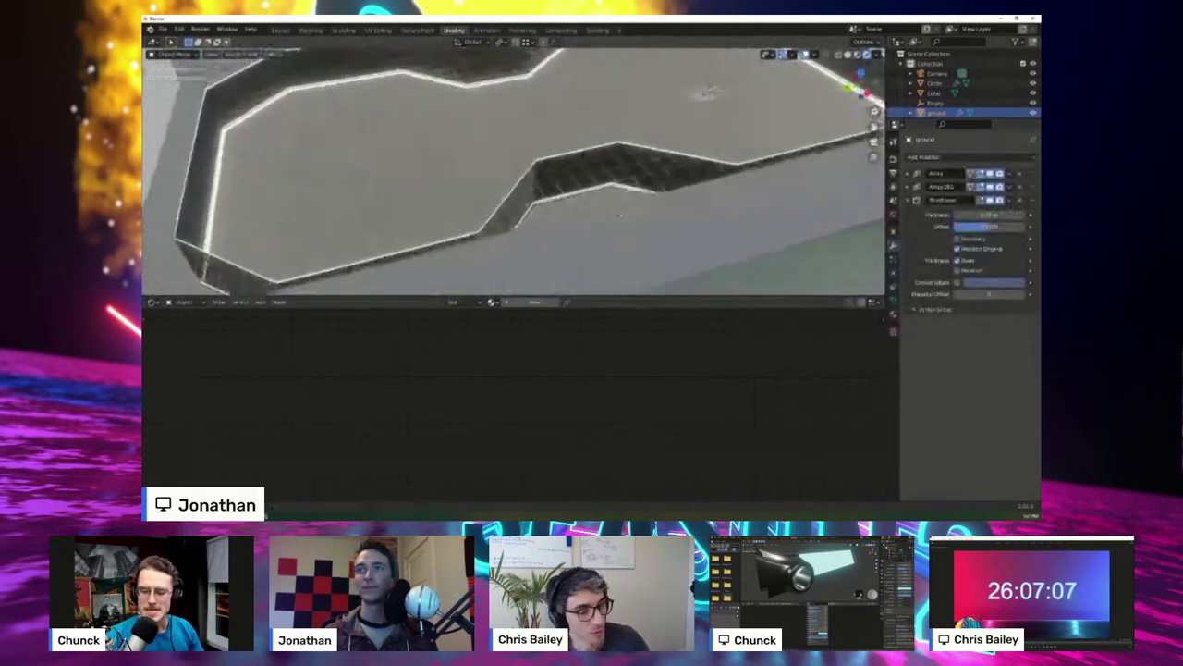
middle_click_drag(600, 228, 619, 224)
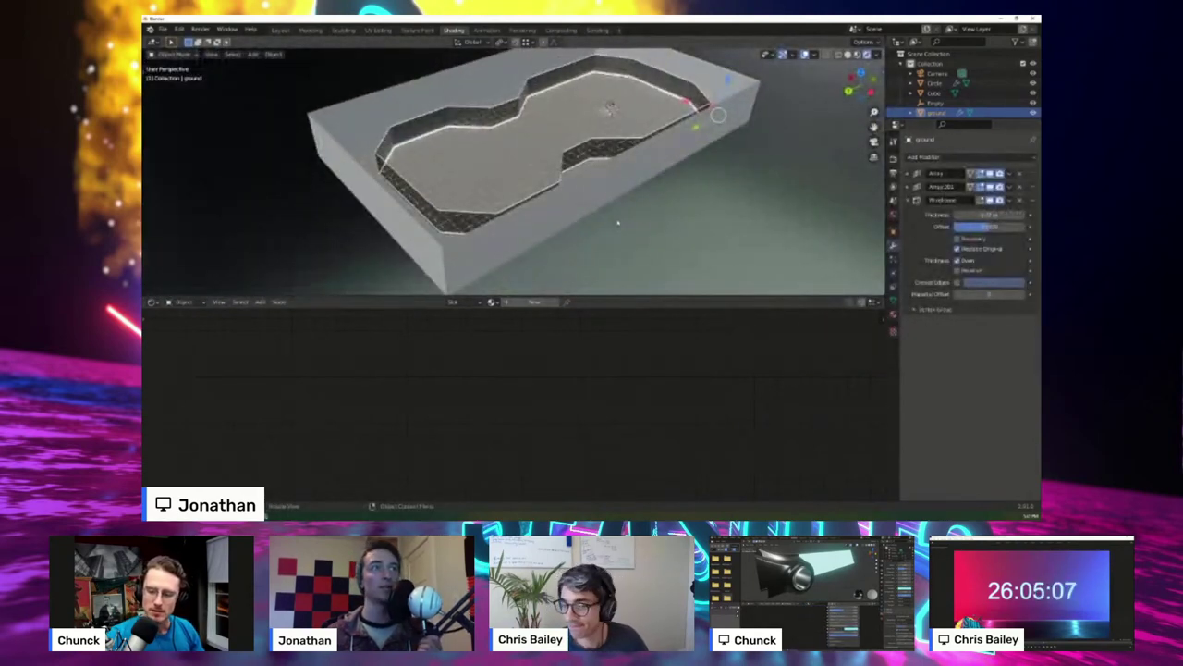
scroll(618, 222, "up", 10)
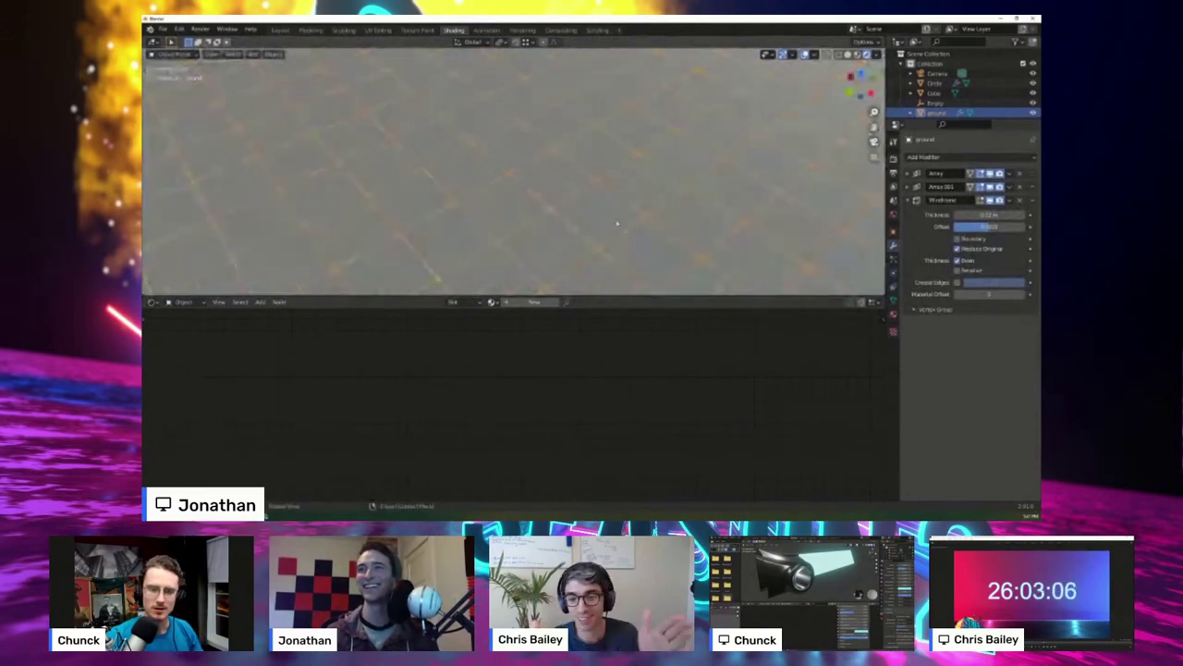
scroll(623, 224, "down", 5)
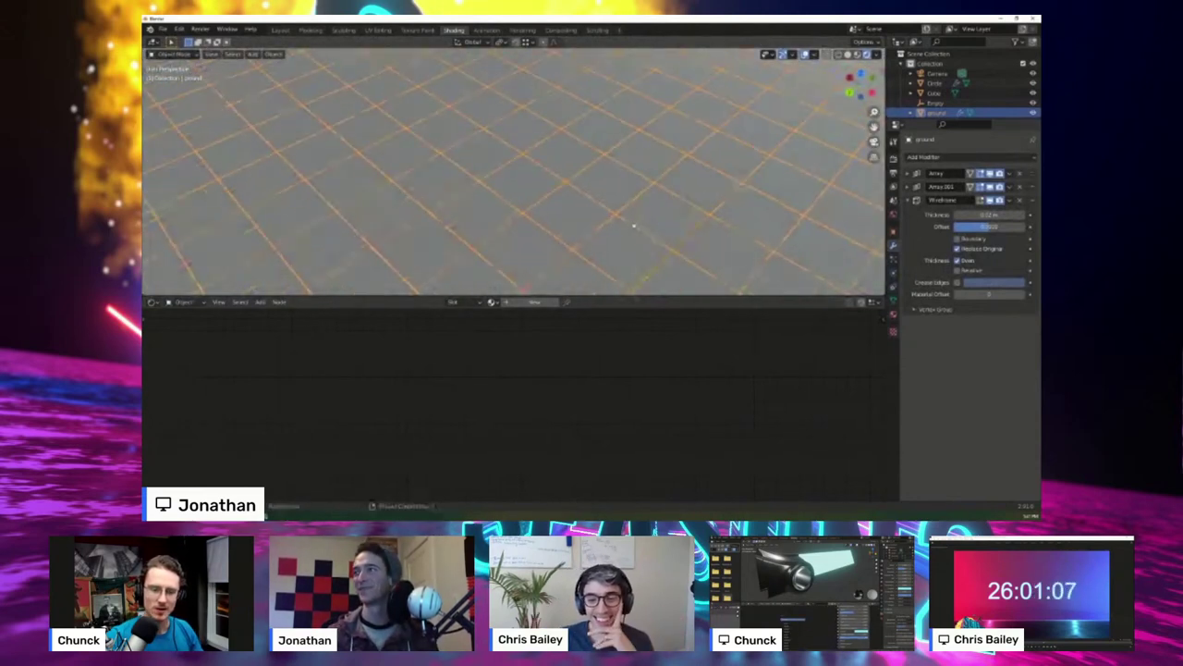
scroll(633, 220, "down", 6)
scroll(633, 220, "up", 3)
middle_click_drag(633, 220, 629, 168)
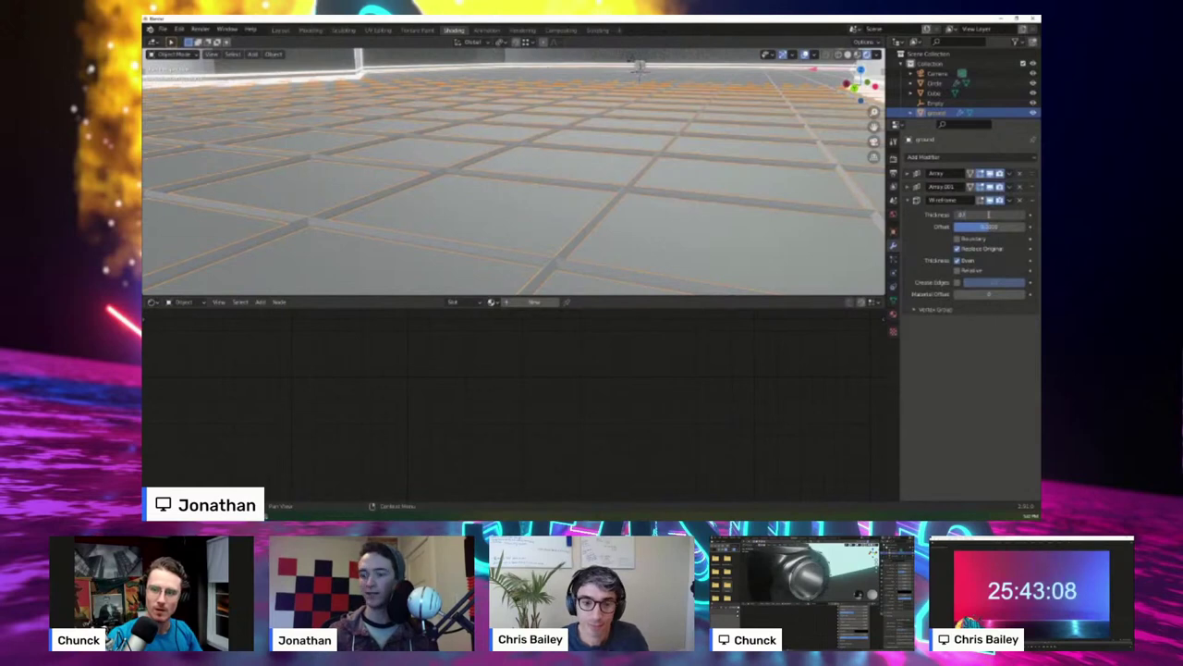
type("5")
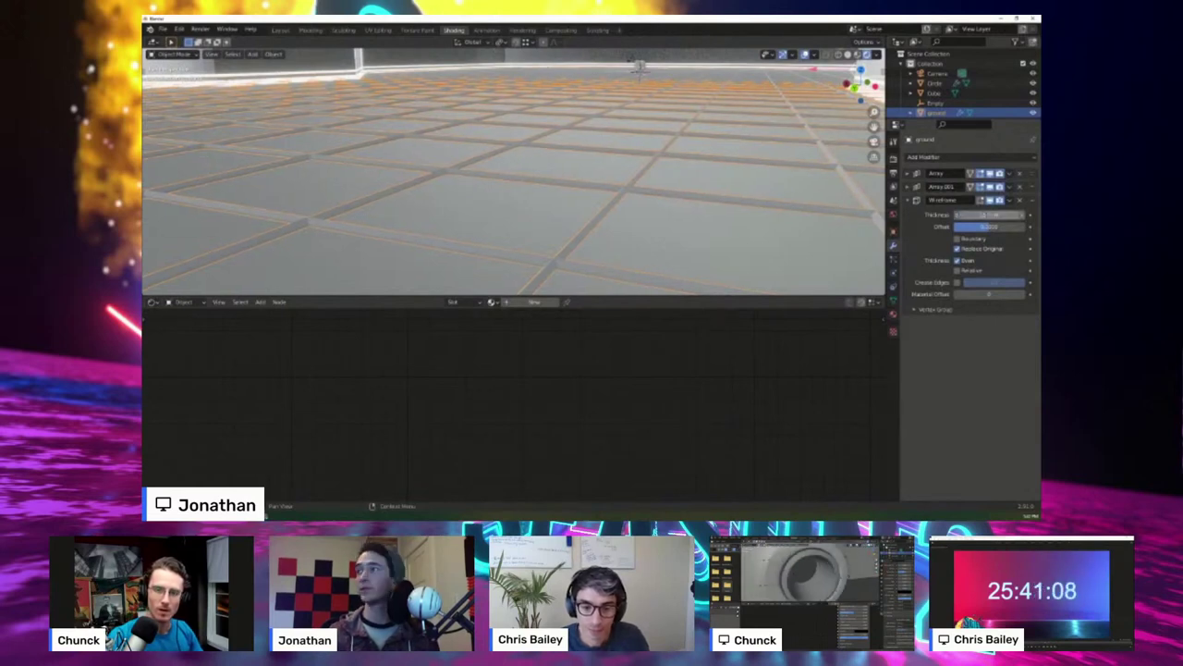
- Move the ground grid along Z beneath the light cycle
scroll(518, 176, "down", 6)
middle_click_drag(499, 148, 717, 224)
scroll(532, 197, "up", 4)
scroll(592, 203, "up", 3)
key("g")
key("z")
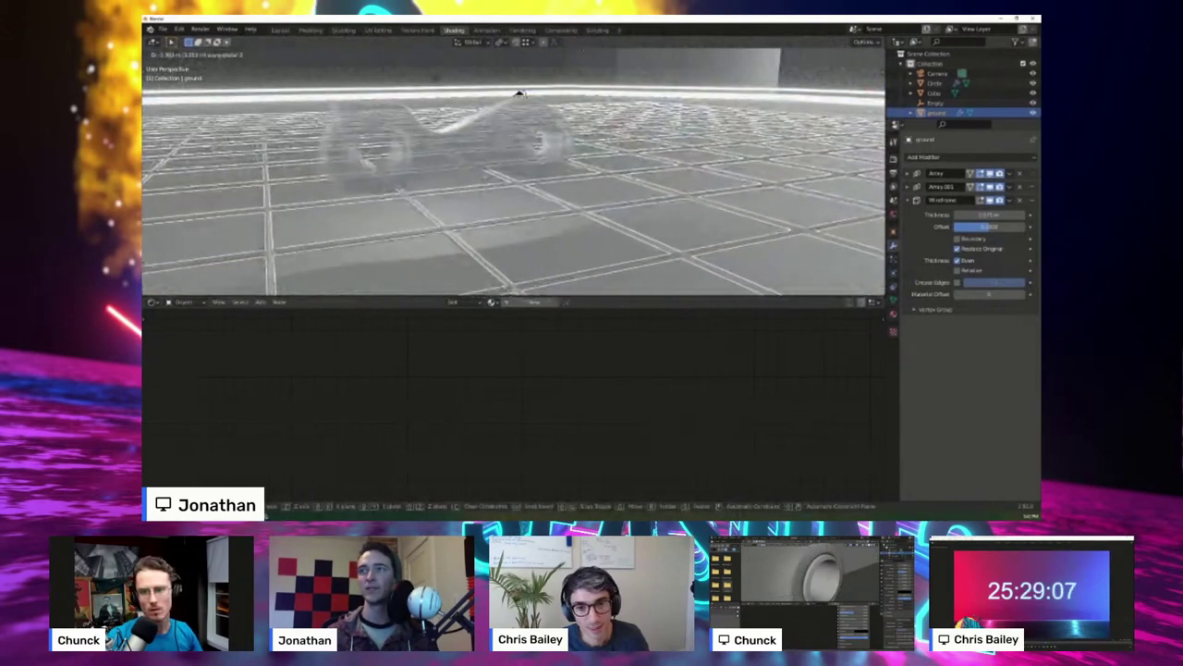
left_click(605, 192)
- Select the light cycle and adjust its height along Z relative to the grid
scroll(606, 191, "down", 5)
middle_click_drag(625, 190, 598, 189)
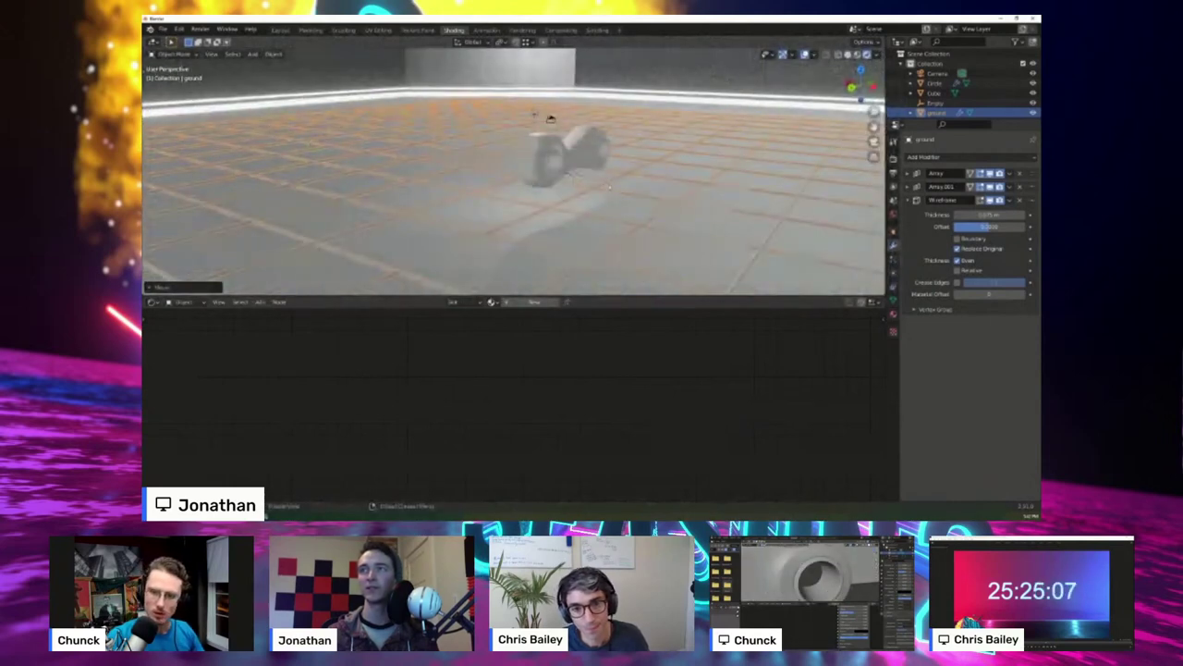
left_click(594, 169)
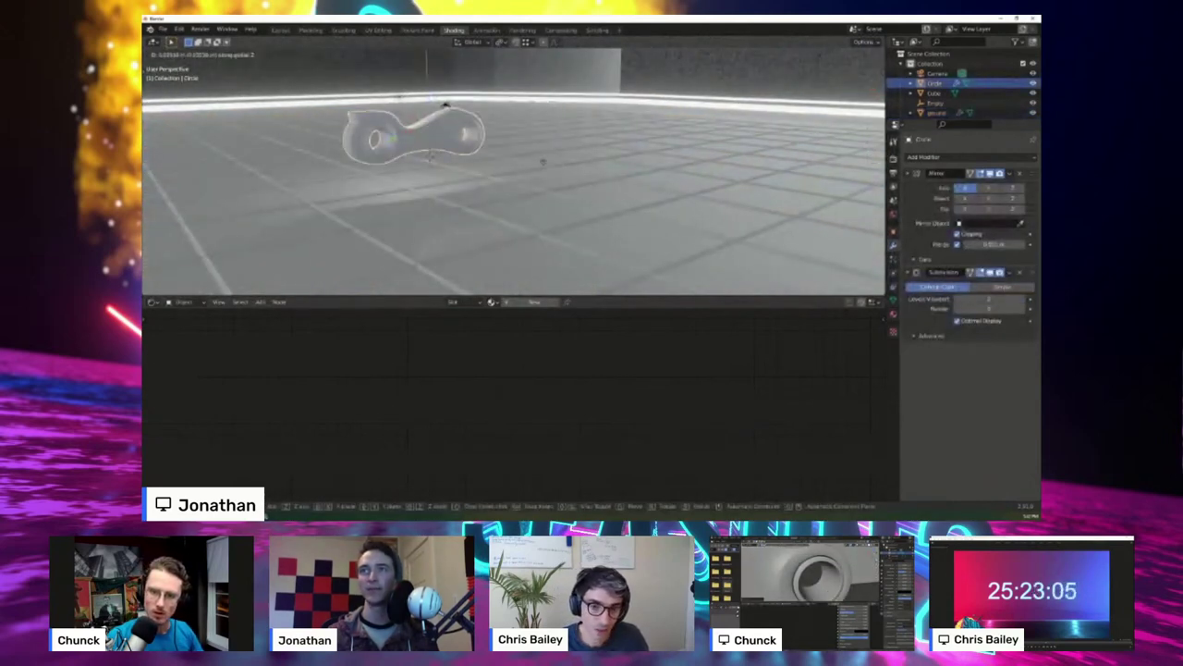
left_click(545, 189)
- Select the ground grid and assign it the existing emission white material
left_click(550, 194)
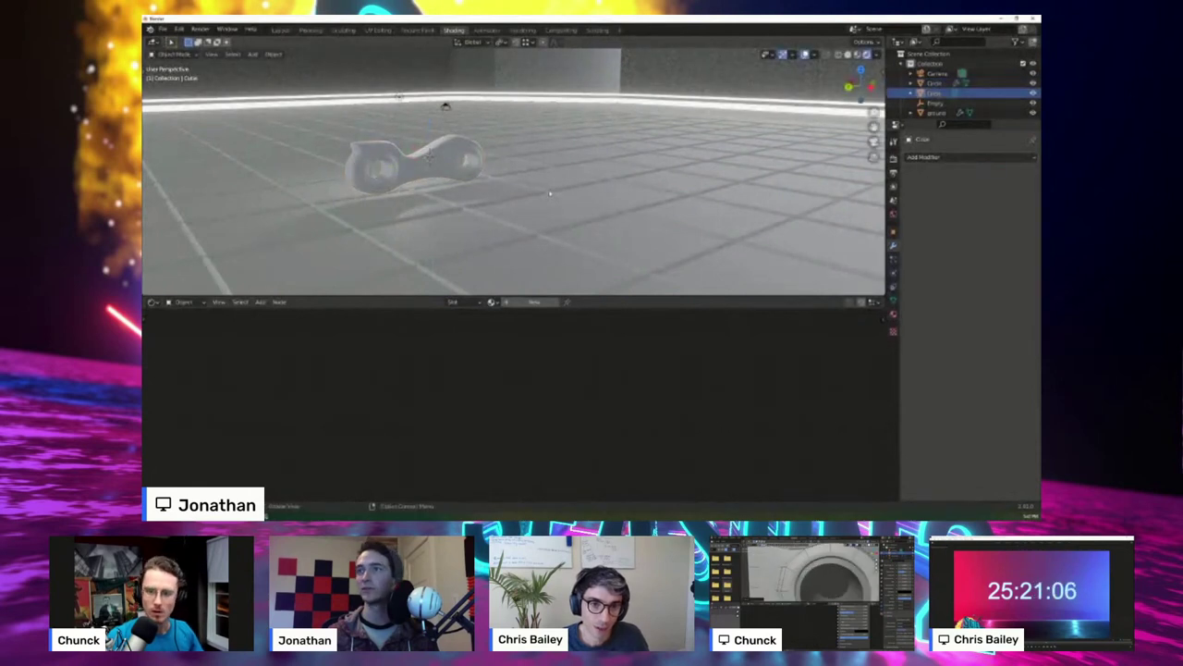
left_click(691, 219)
left_click(893, 317)
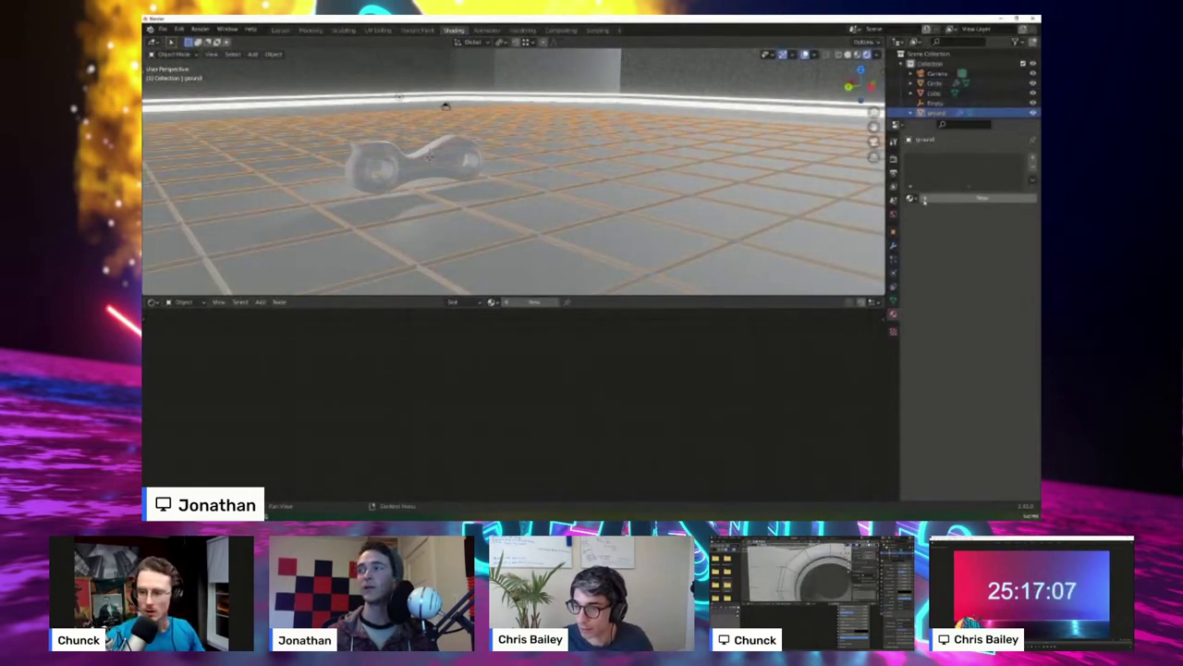
left_click(912, 197)
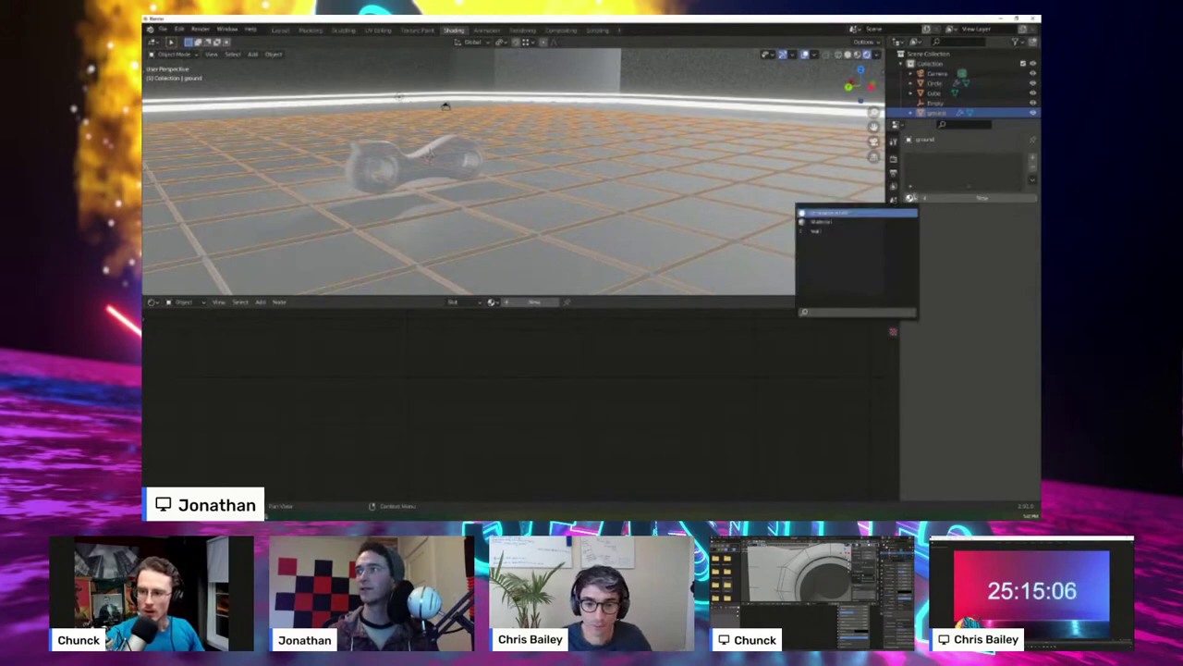
left_click(856, 214)
- Add a plane and scale it up to cover the whole arena floor
middle_click_drag(721, 157, 638, 159)
scroll(673, 170, "down", 4)
middle_click_drag(537, 196, 596, 203)
key("shift+a")
left_click(621, 177)
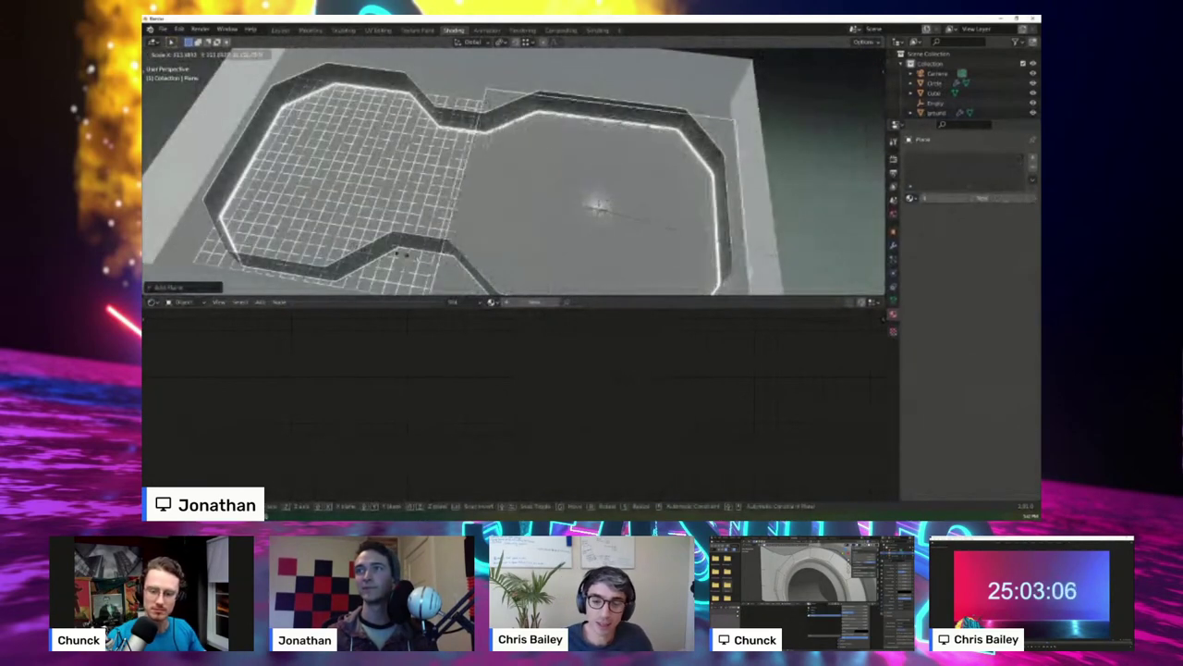
left_click(429, 257)
scroll(548, 249, "down", 5)
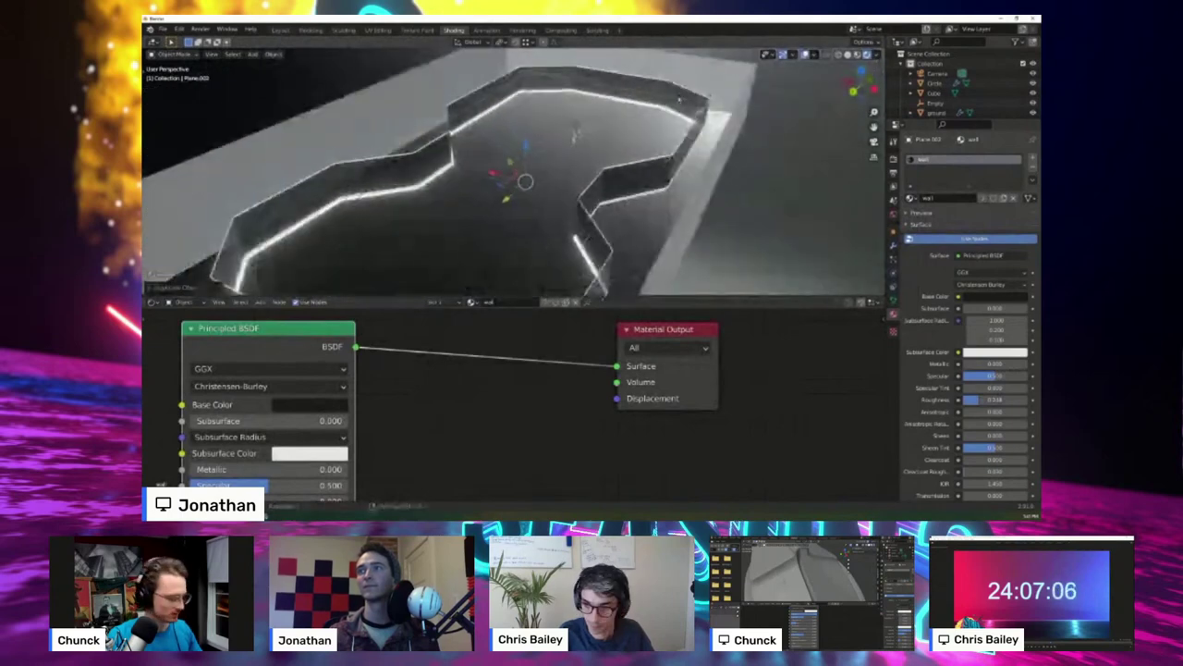
- Rename the surrounding box's new material to Black and set its base color to black
left_click(949, 198)
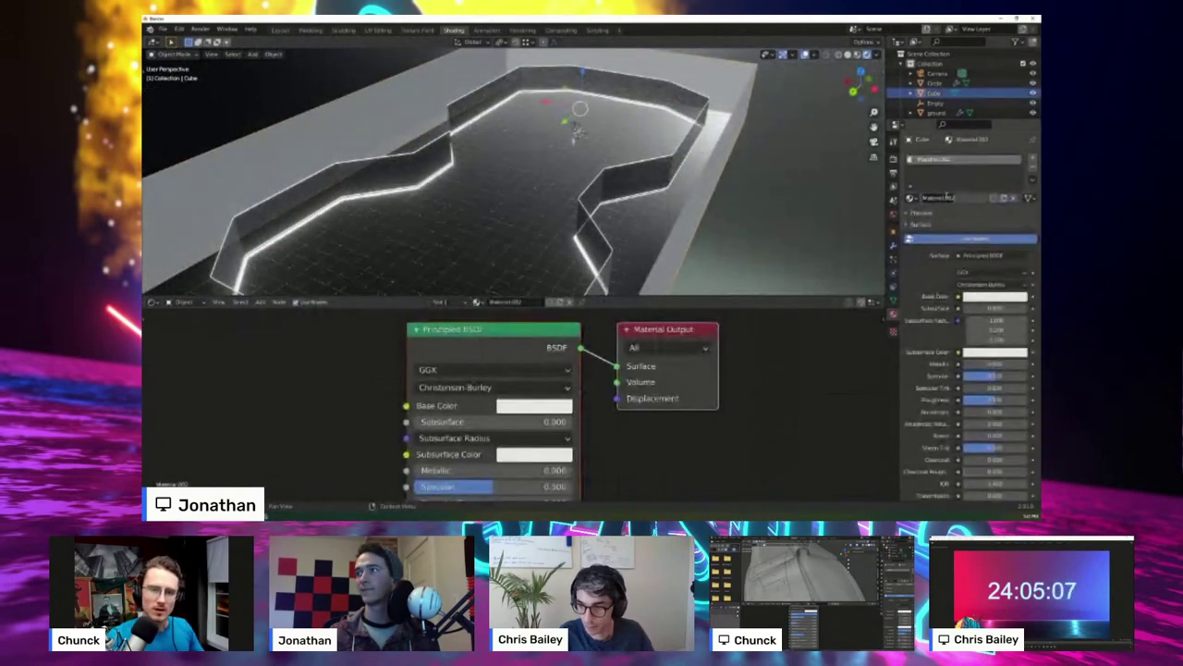
double_click(946, 197)
type("Wa")
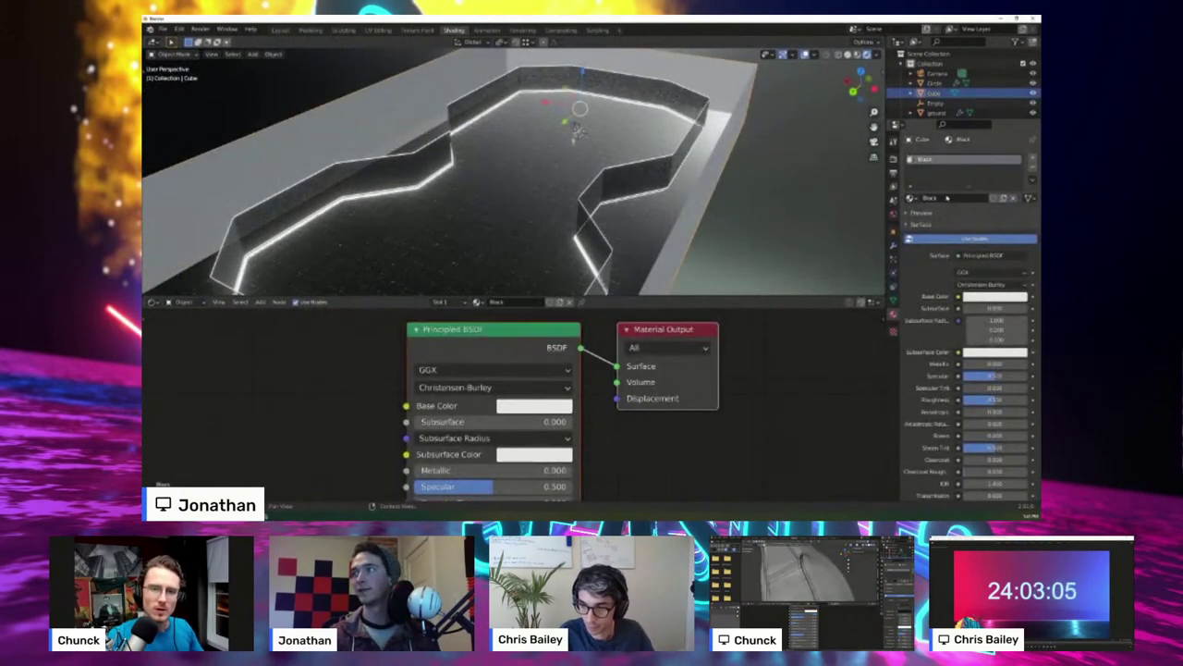
left_click(994, 295)
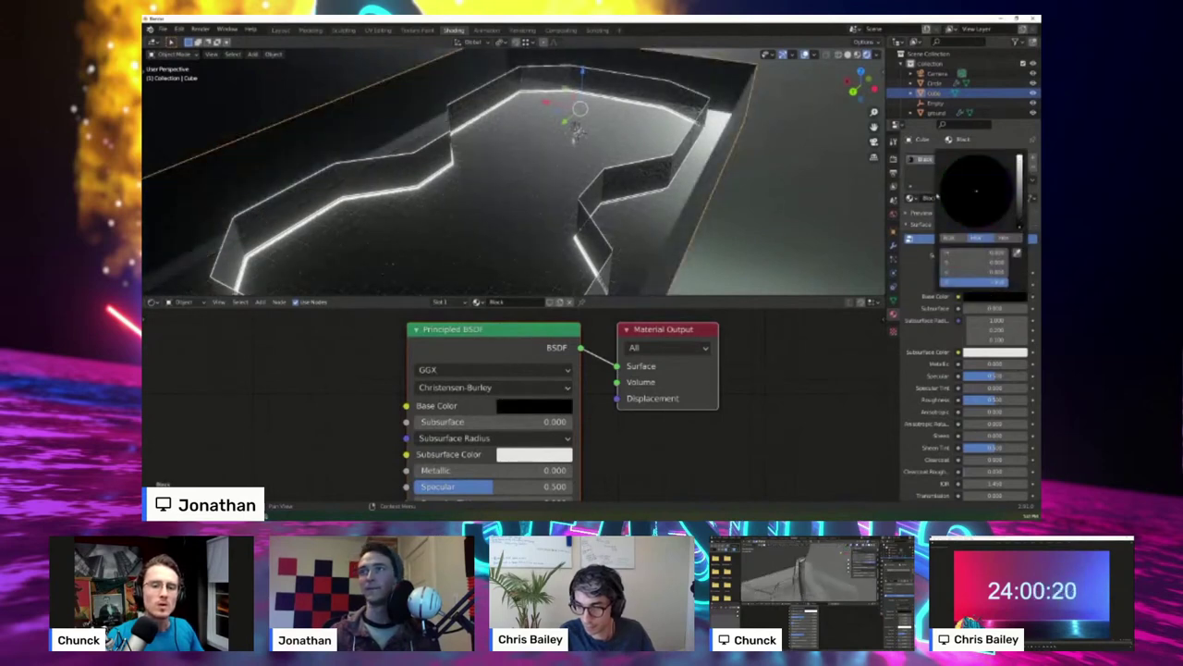
middle_click_drag(731, 185, 629, 242)
middle_click_drag(796, 208, 609, 217)
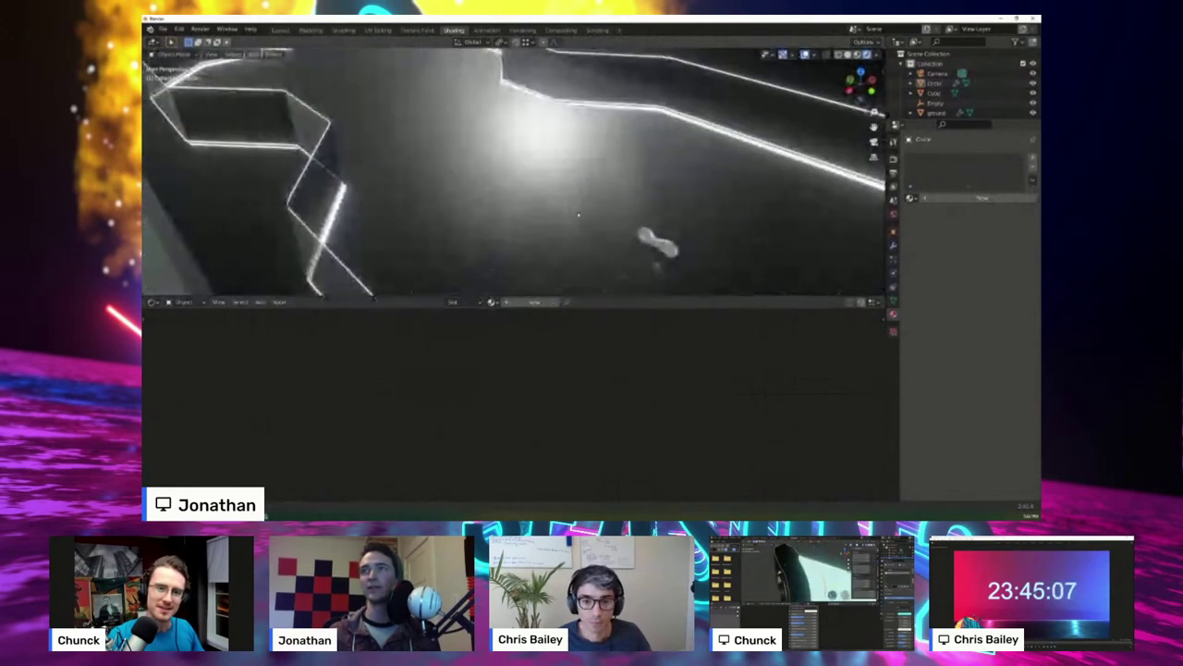
mouse_move(605, 202)
middle_mouse_down()
mouse_move(573, 191)
mouse_move(607, 182)
middle_mouse_up()
scroll(510, 177, "up", 4)
middle_click_drag(510, 177, 534, 170)
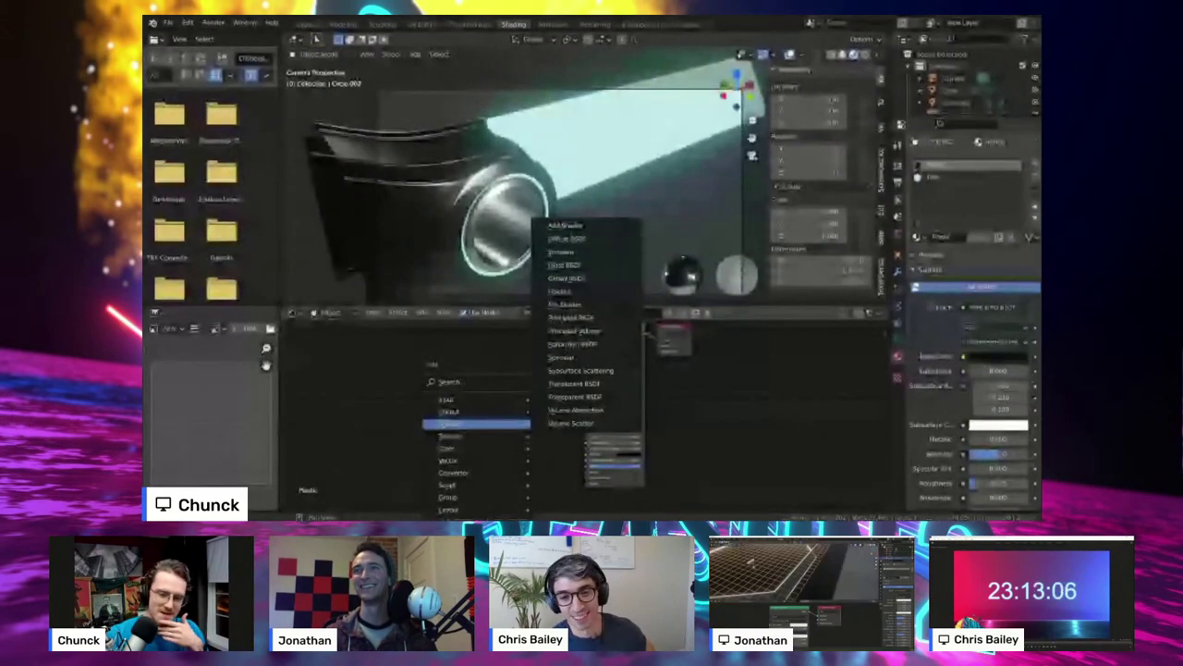
- Open the list of texture nodes to add to the light cycle's Plastic material
mouse_move(477, 459)
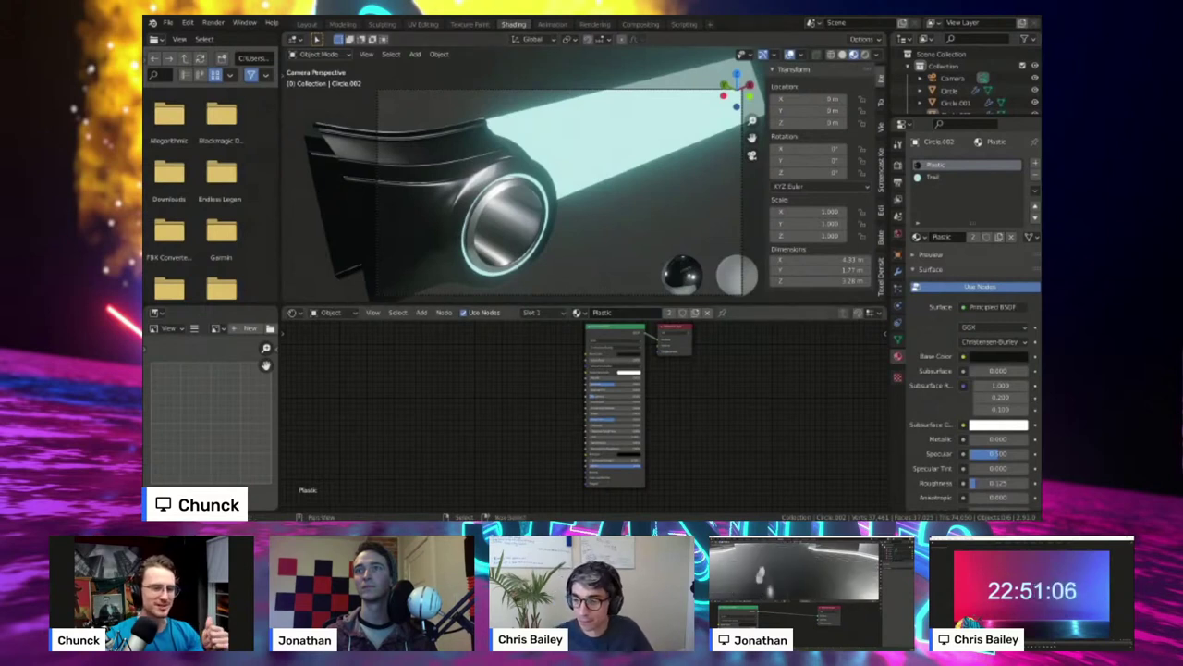
key("shift+a")
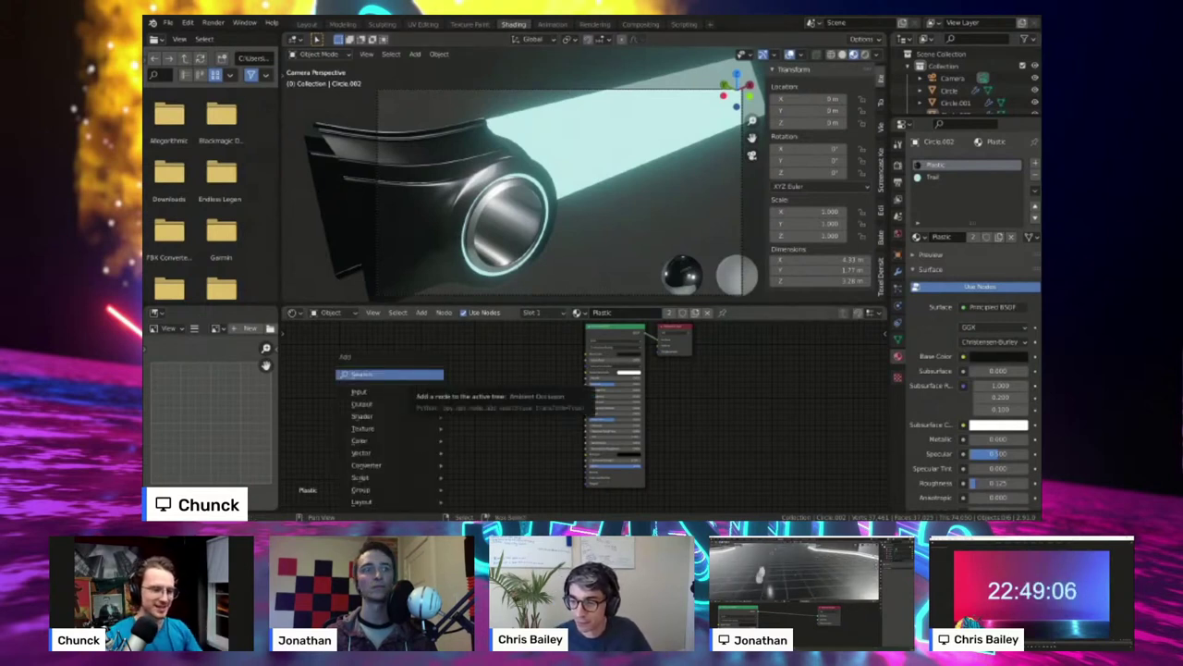
mouse_move(388, 428)
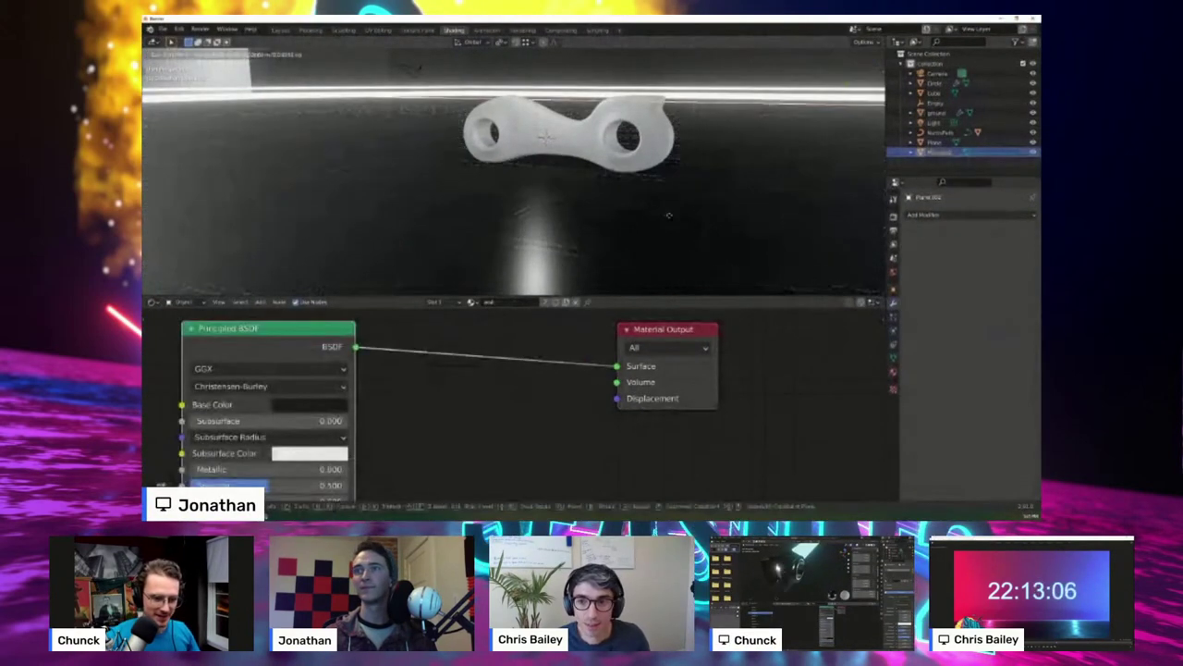
left_click(932, 143)
left_click(932, 144)
key("g")
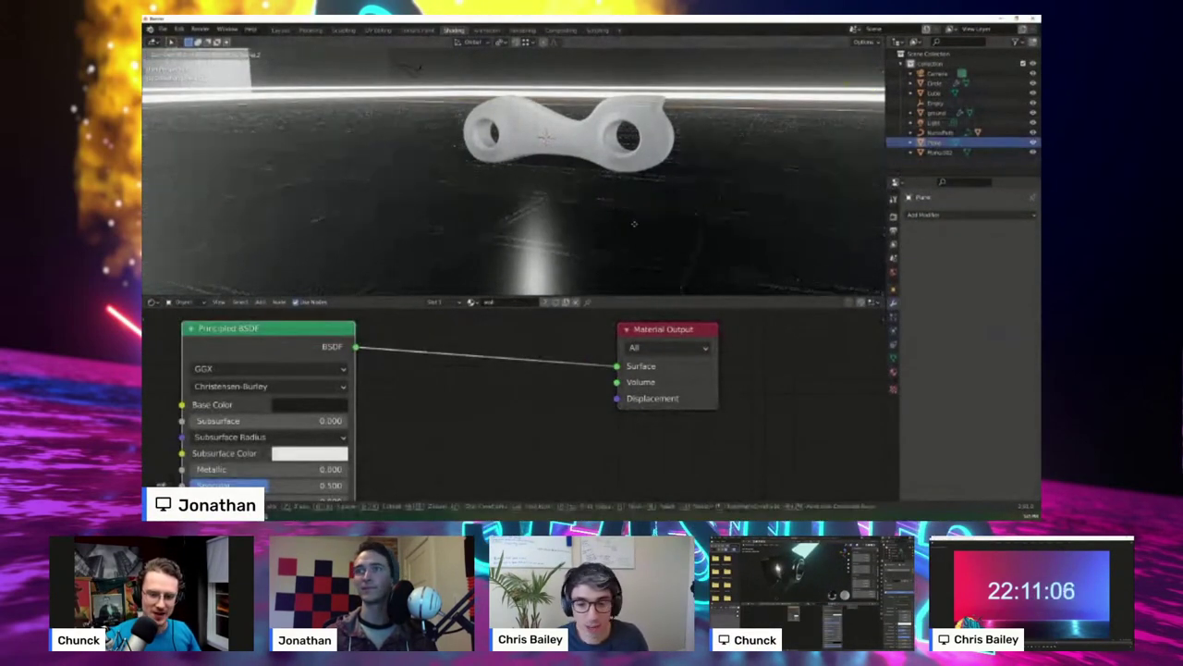
right_click(636, 244)
- Select the ground grid and move it vertically along Z so its lines stand clear of the black floor plane
scroll(632, 230, "down", 10)
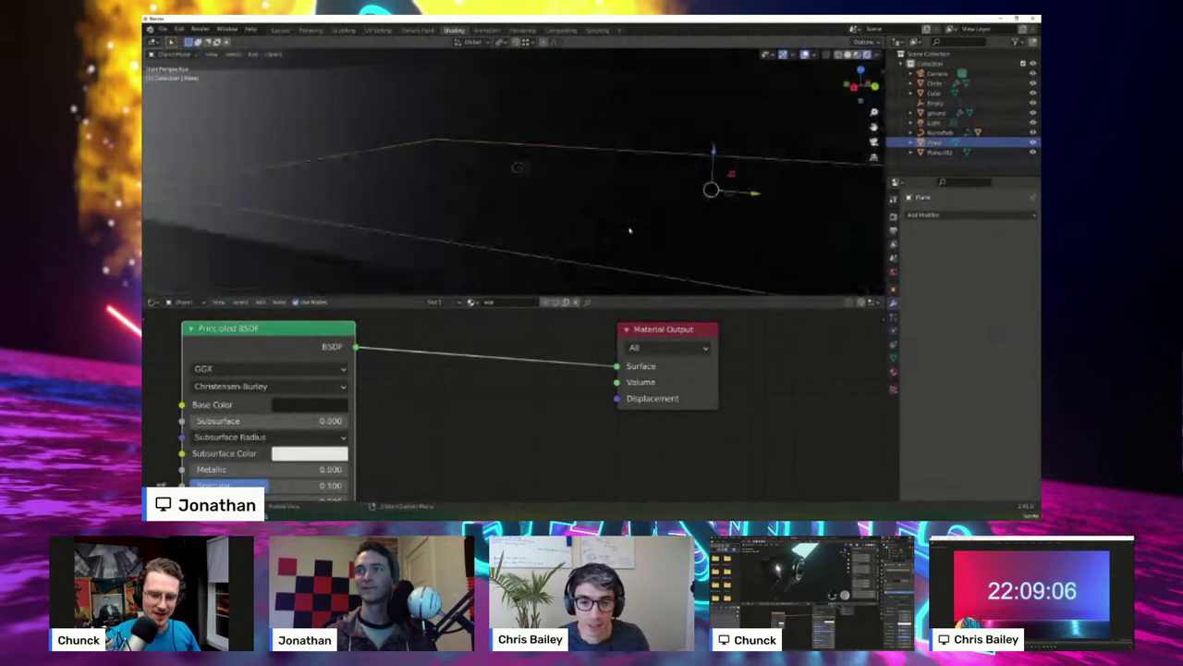
middle_click_drag(630, 230, 428, 227)
left_click(428, 204)
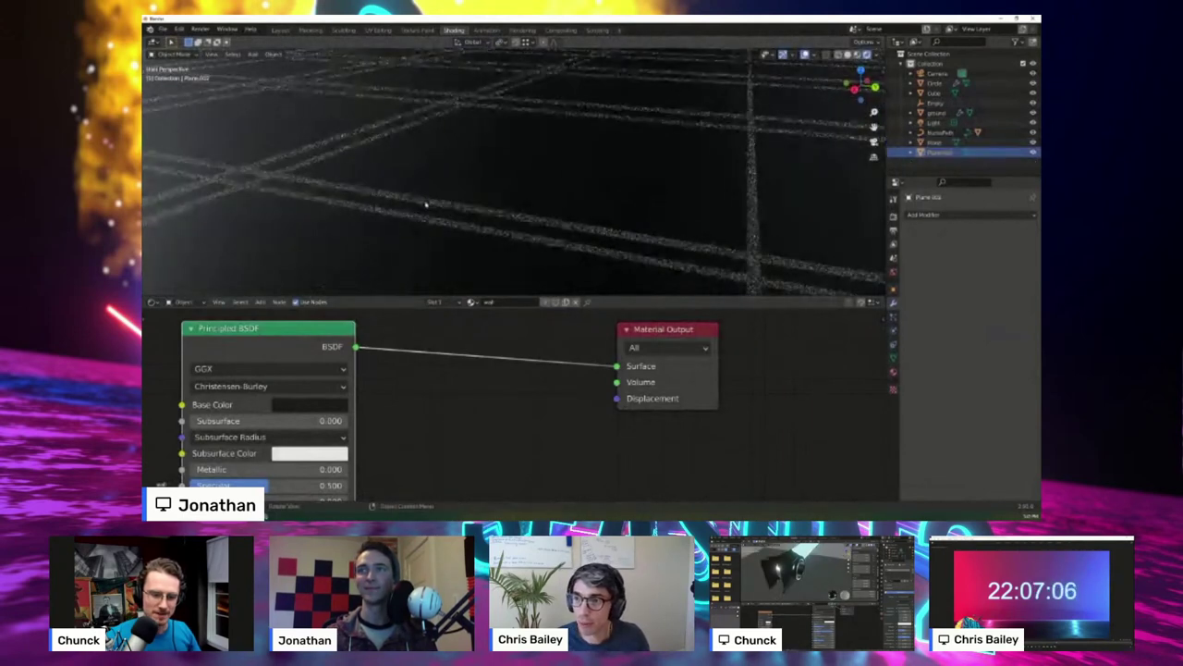
key("shift+z")
left_click(438, 204)
key("shift+z")
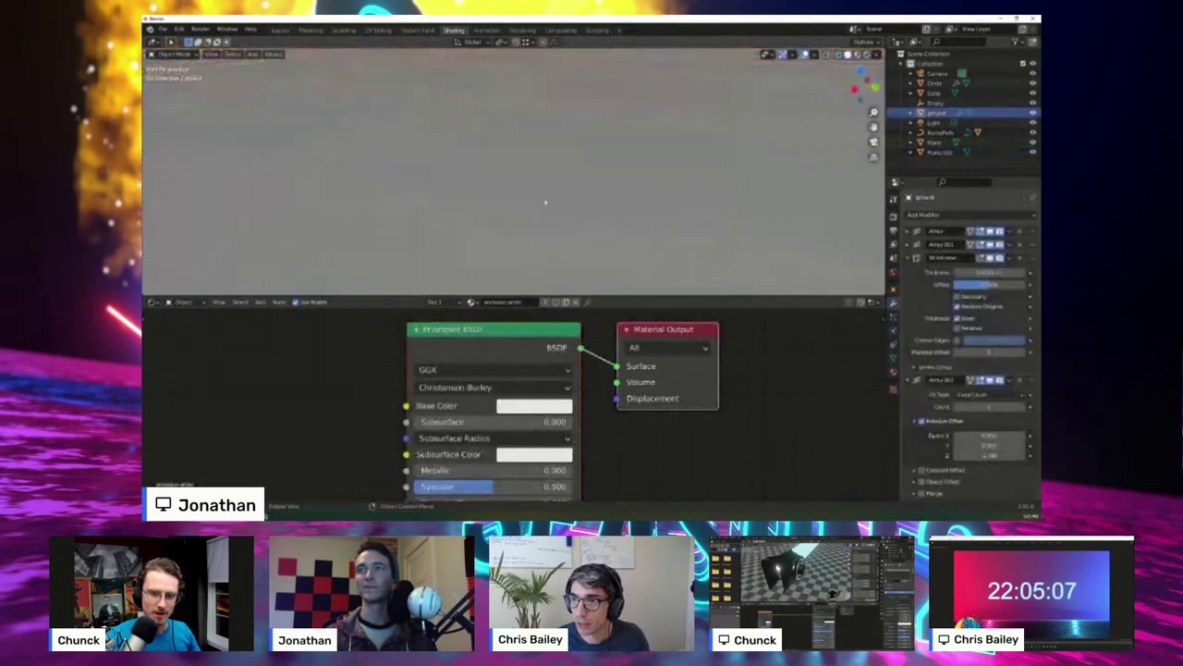
scroll(519, 169, "down", 2)
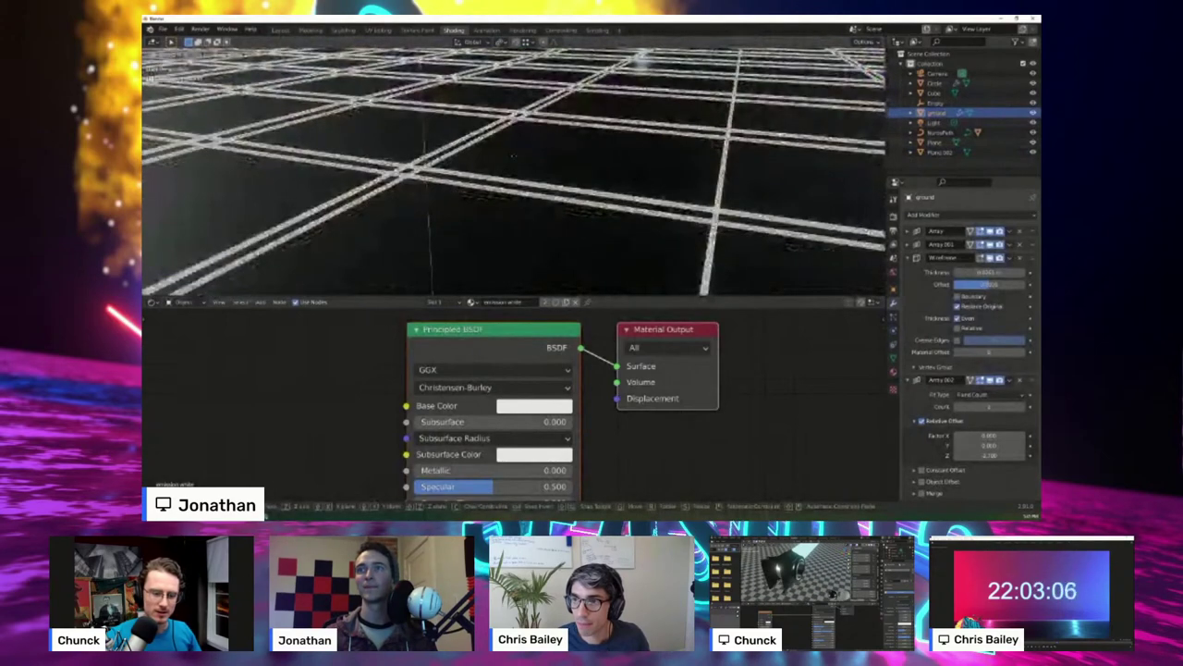
scroll(516, 160, "down", 3)
scroll(584, 69, "up", 5)
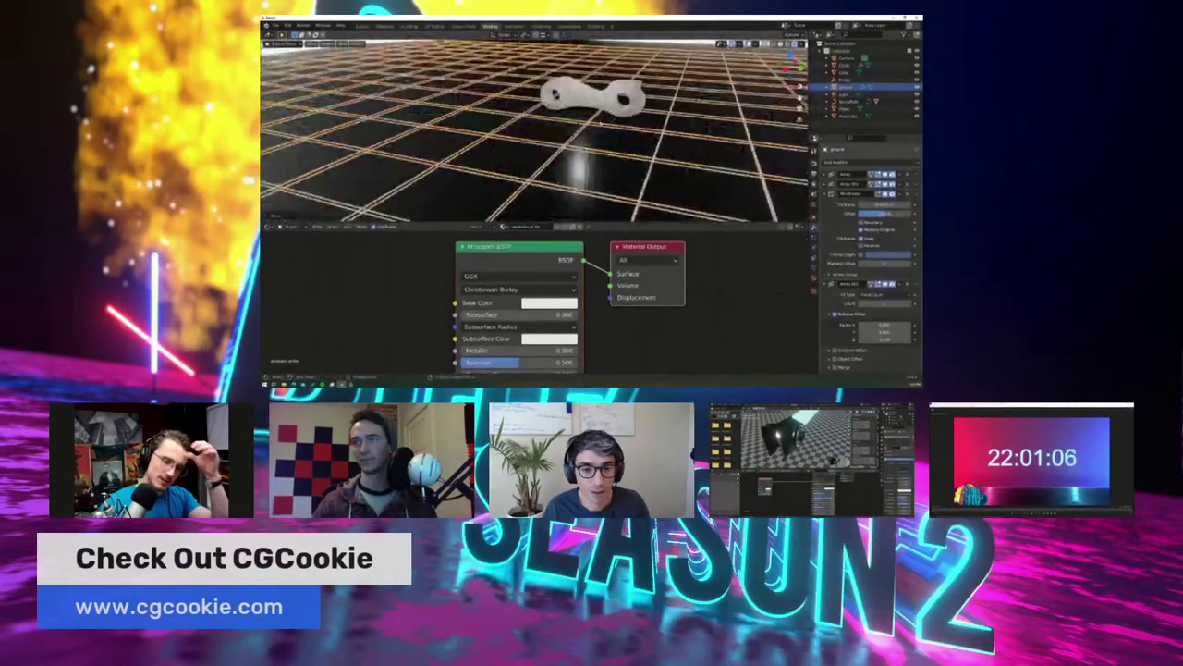
scroll(528, 157, "up", 3)
mouse_move(545, 159)
middle_mouse_down()
mouse_move(498, 169)
mouse_move(444, 141)
mouse_move(515, 140)
mouse_move(472, 136)
mouse_move(499, 168)
mouse_move(522, 159)
middle_mouse_up()
key("g")
key("z")
left_click(472, 138)
scroll(472, 139, "down", 4)
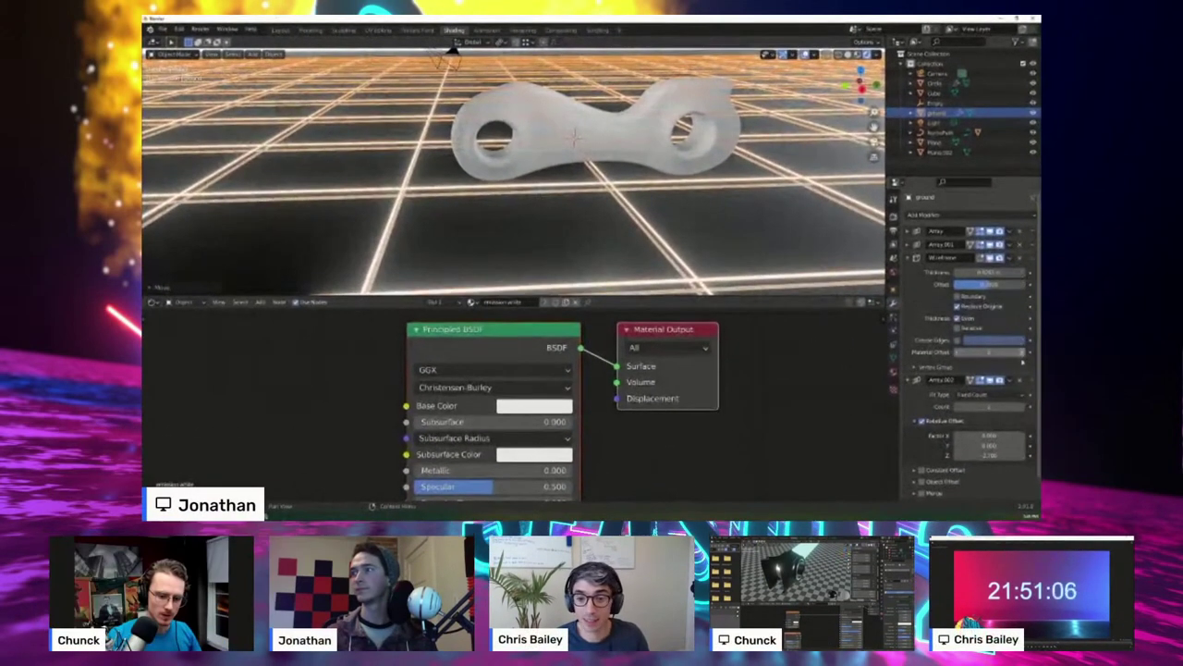
- Increase the copy count of the ground grid's third Array modifier by two and deselect the grid
left_click(1021, 410)
left_click(1022, 409)
key("alt+a")
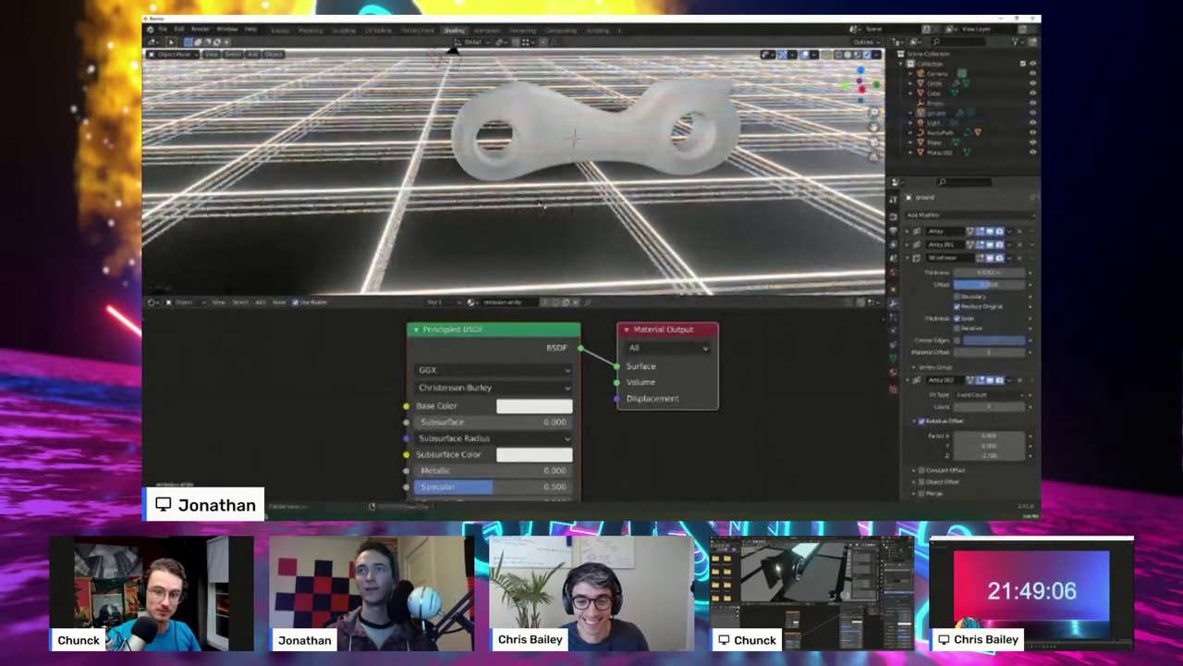
scroll(546, 190, "down", 4)
middle_click_drag(546, 189, 599, 226)
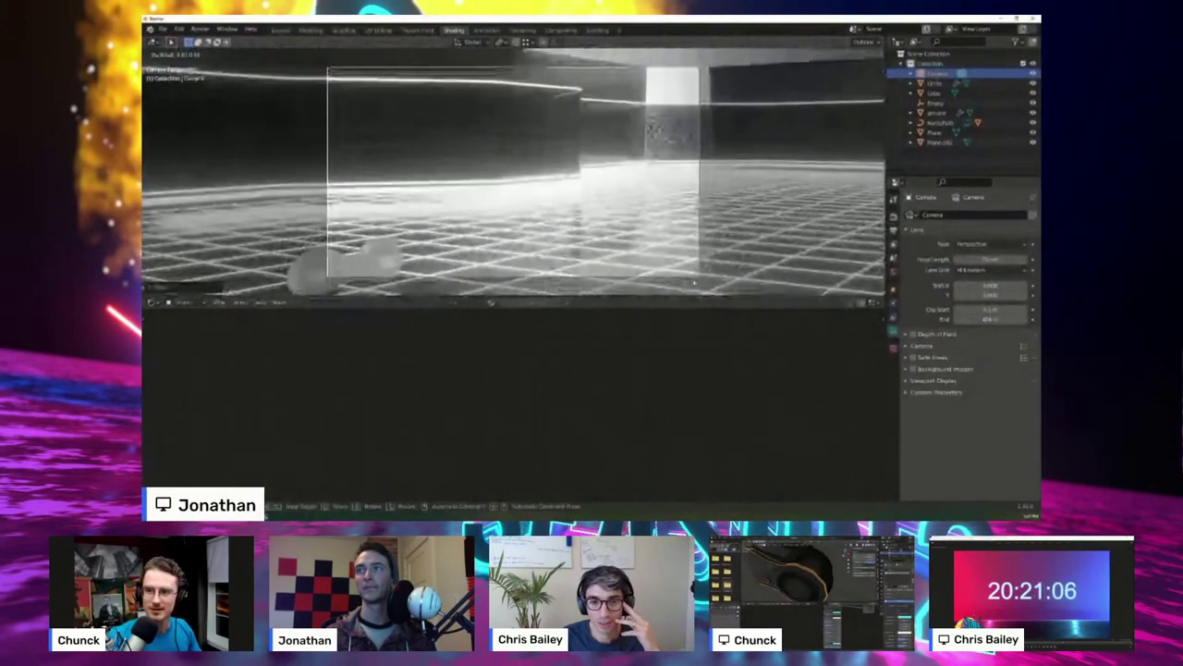
- Rotate and reposition the camera, partly along its local Z axis, to frame the light cycle in the lower-left area of the shot
left_click(666, 362)
key("g")
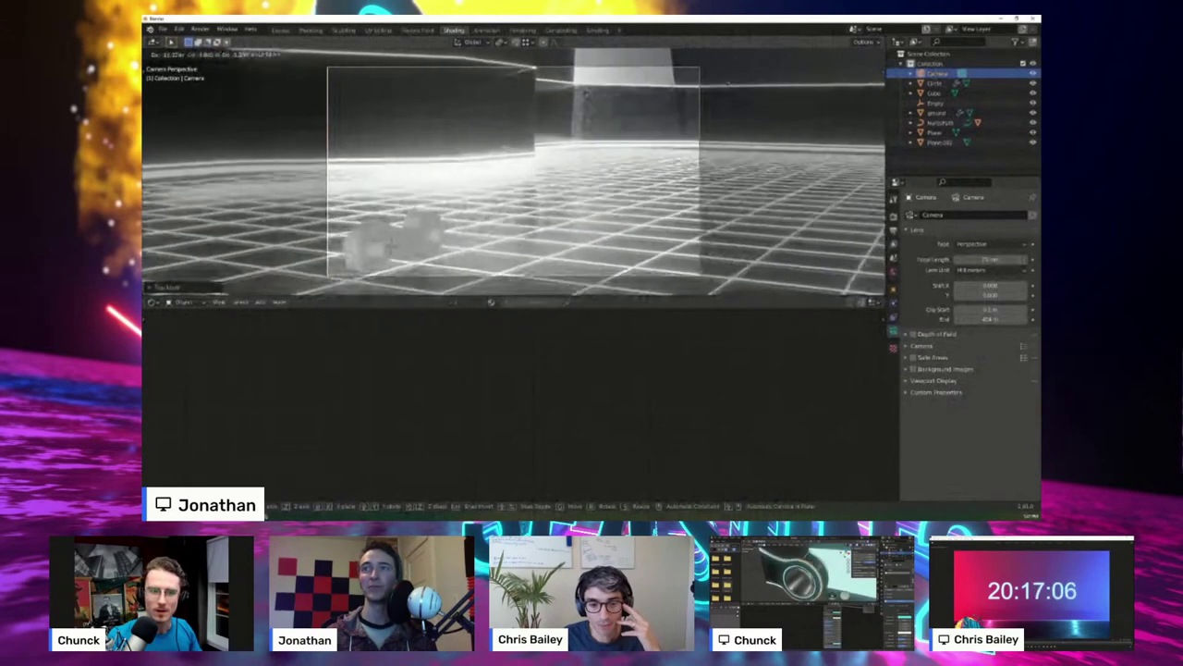
left_click(601, 162)
key("g")
key("z")
key("z")
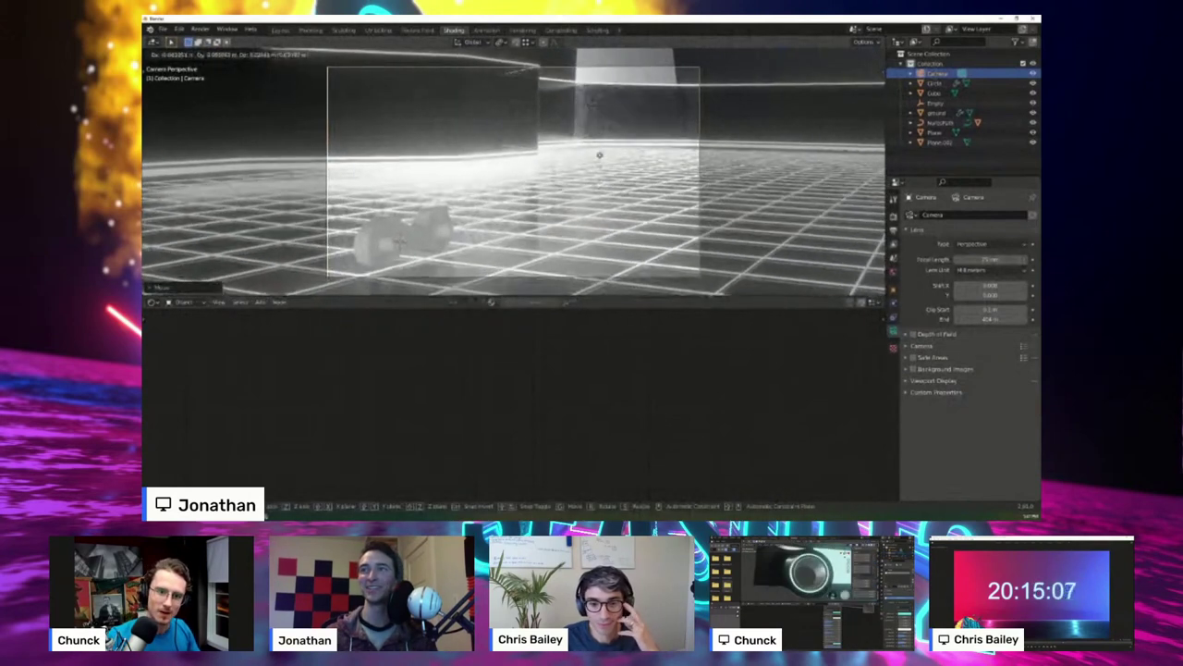
left_click(598, 247)
key("g")
left_click(610, 208)
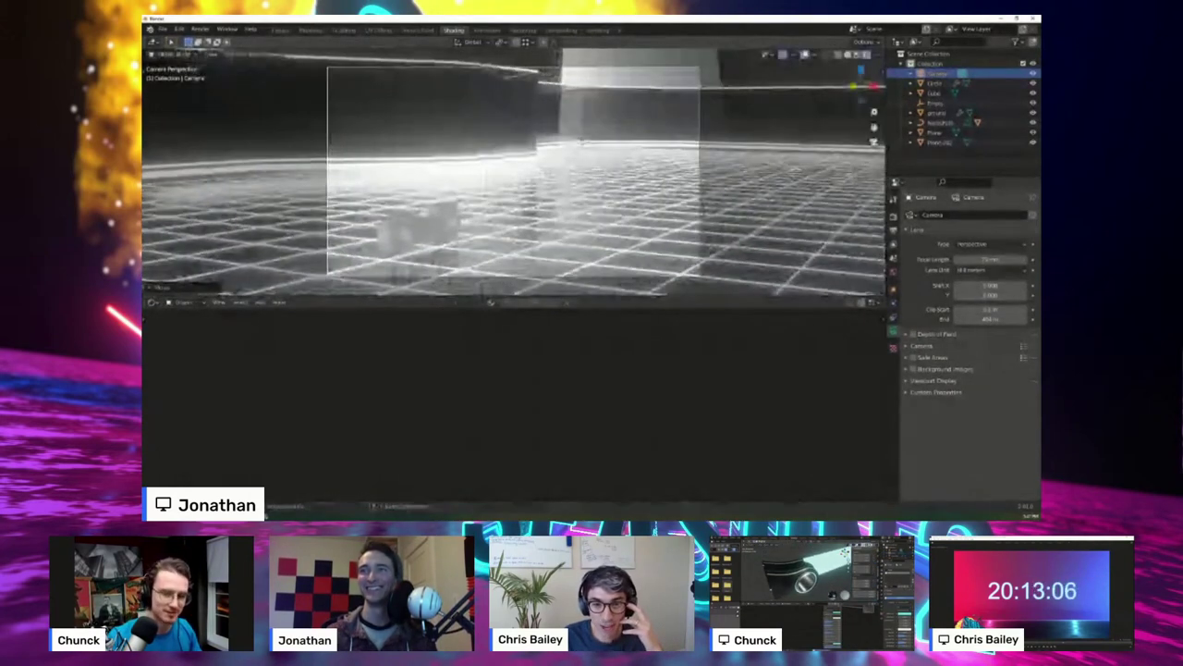
- Show the camera's transform values and lower the camera closer to the arena floor
key("n")
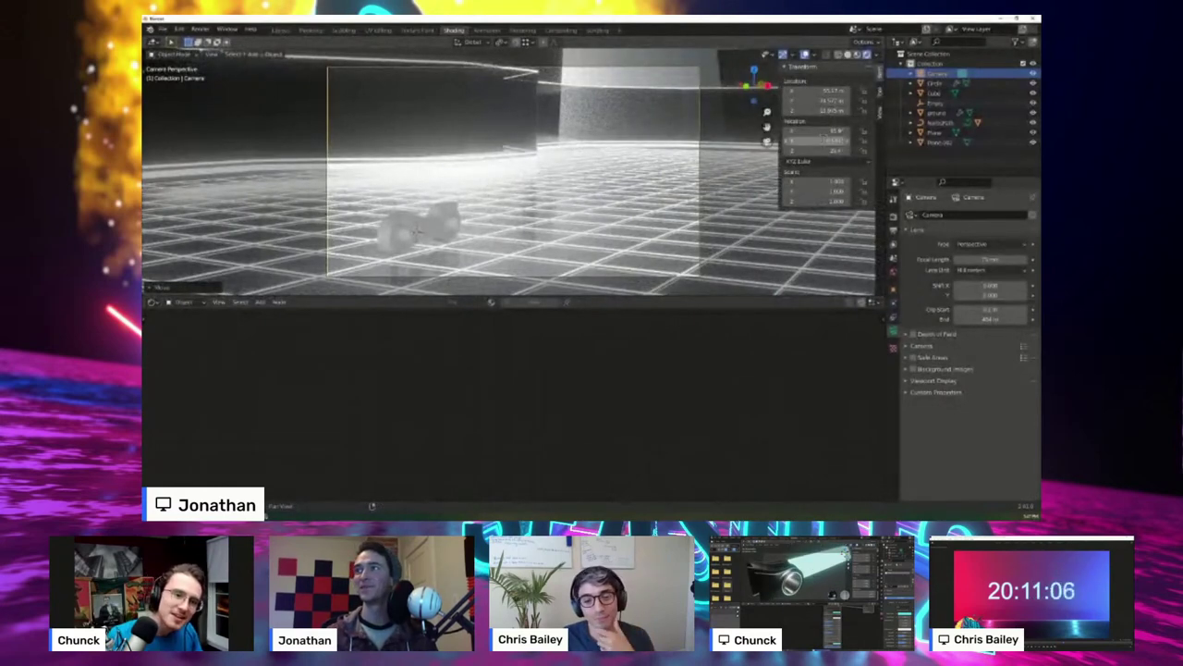
key("g")
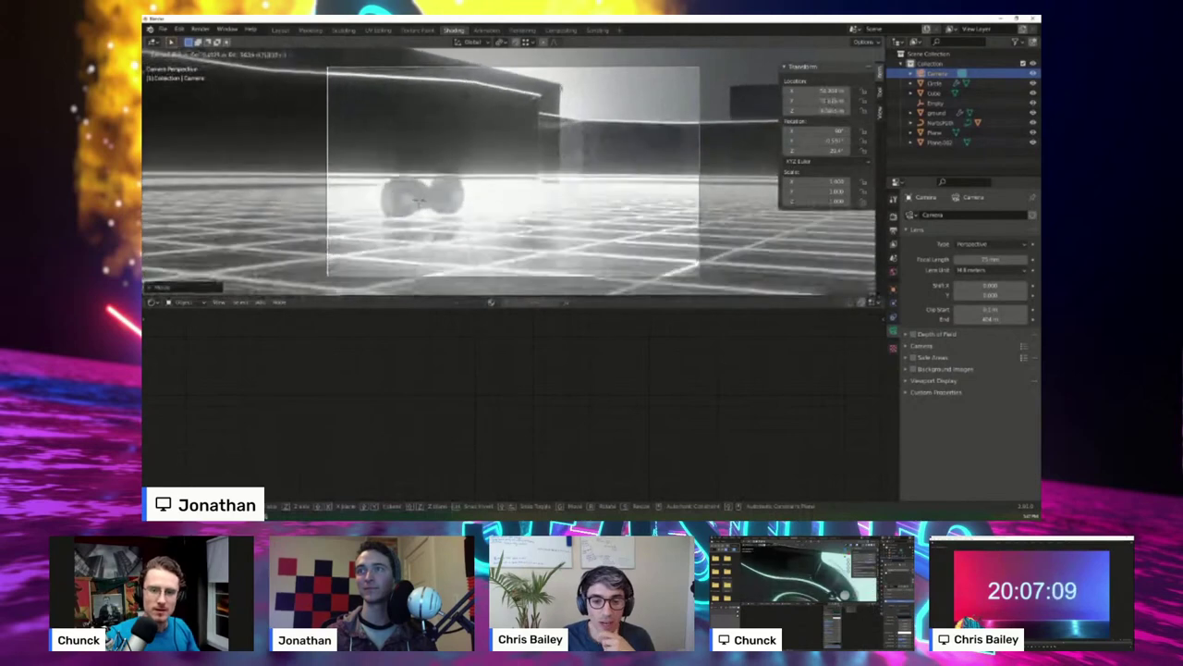
key("Return")
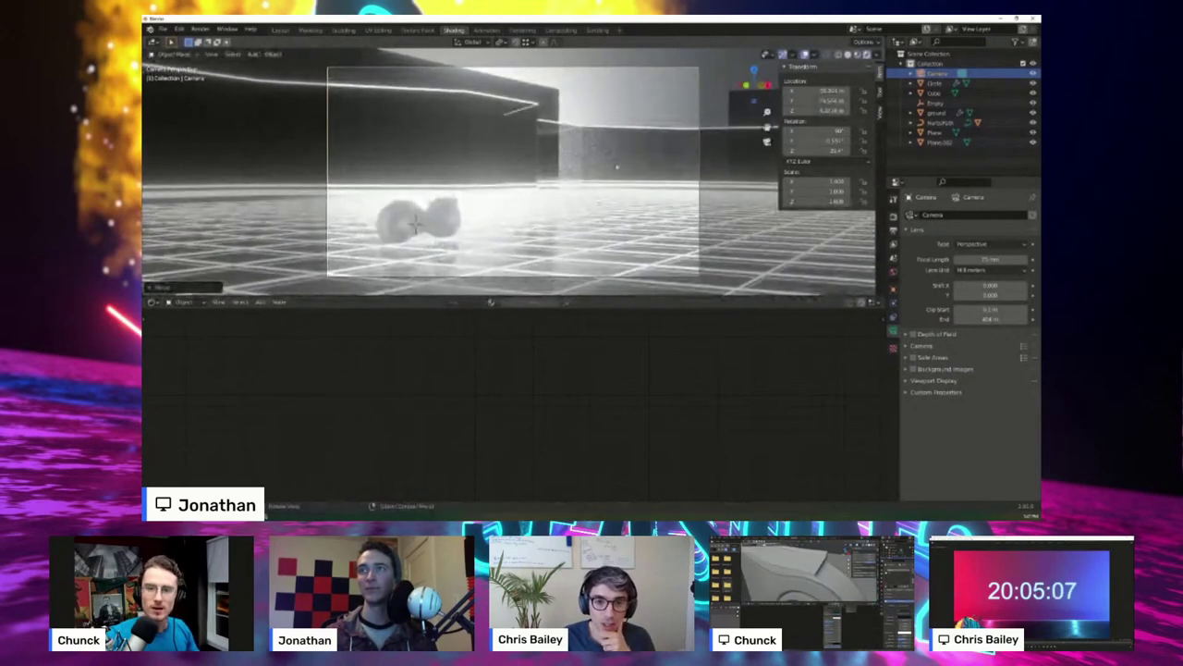
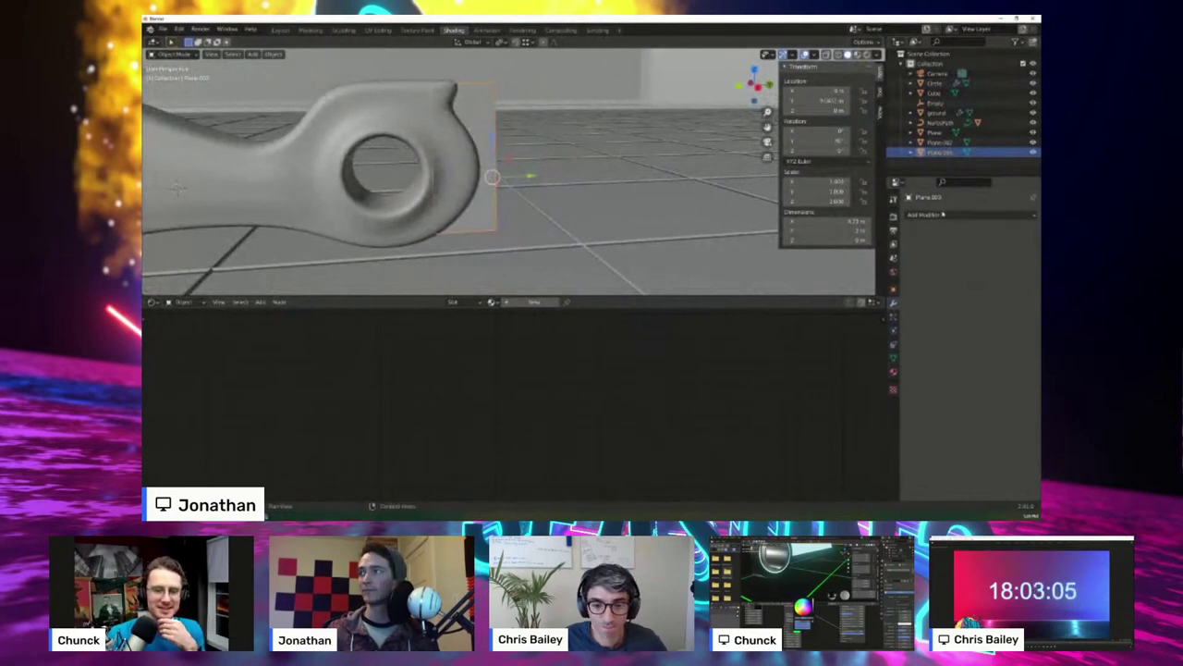
- Add an Array modifier to the trail plane and use the NURBS path behind the cycle as its Curve modifier's object
left_click(943, 214)
left_click(848, 242)
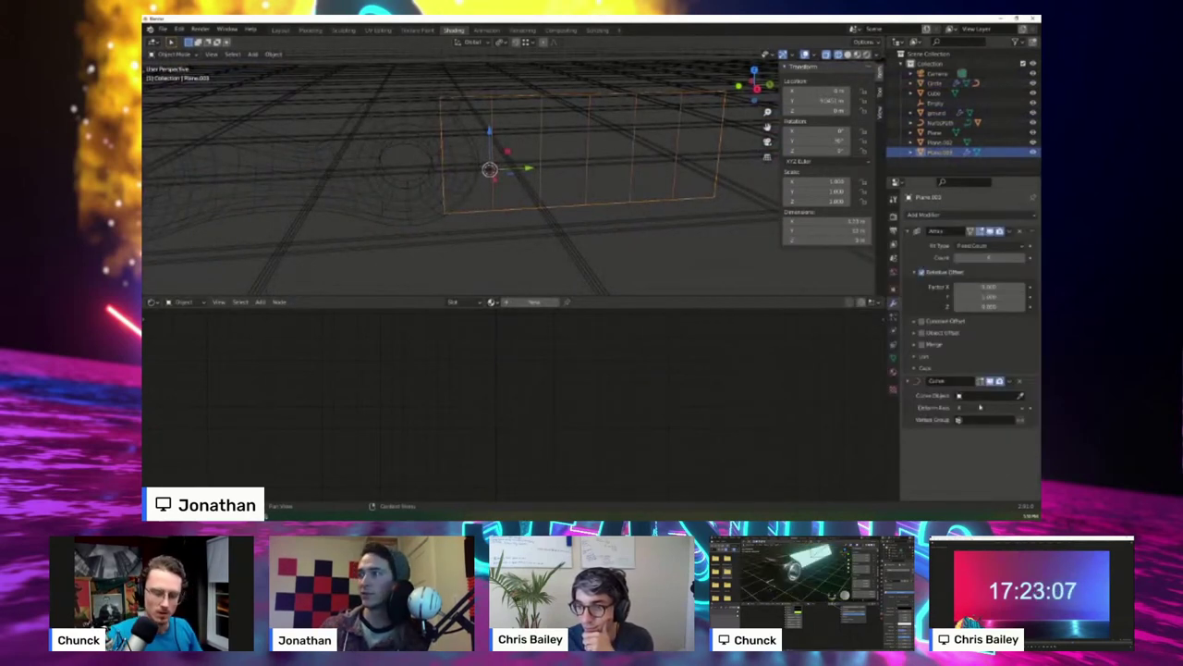
left_click(965, 421)
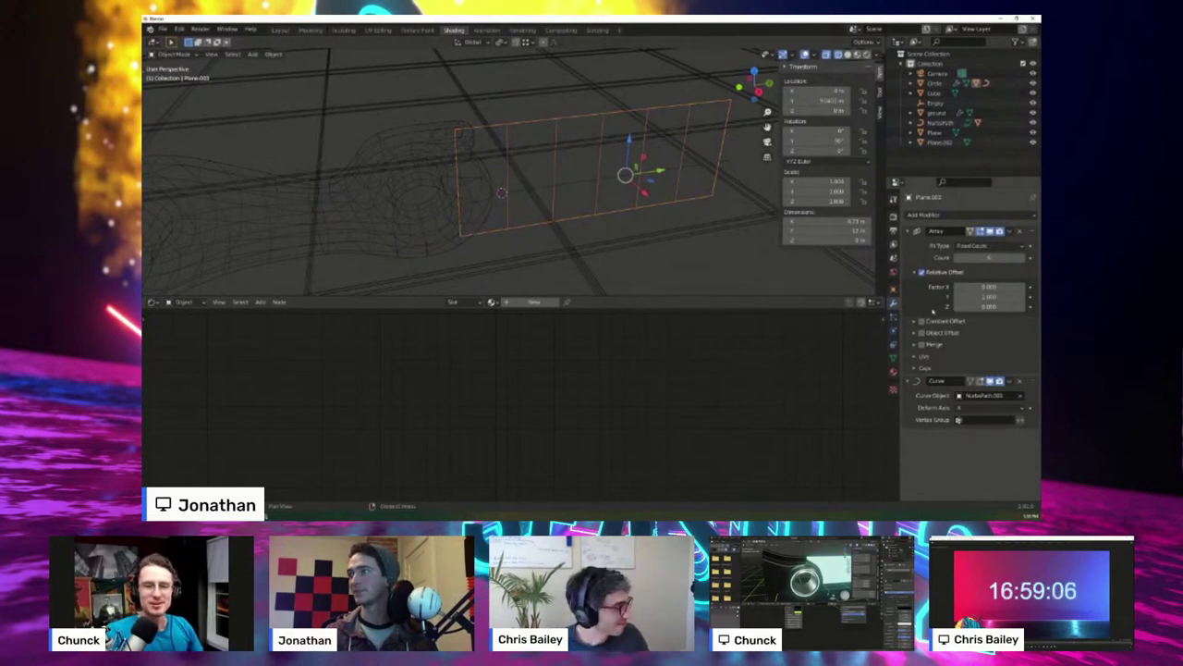
- Set the trail Array's fit type to Fit Curve and choose the NURBS path as its curve
left_click(989, 245)
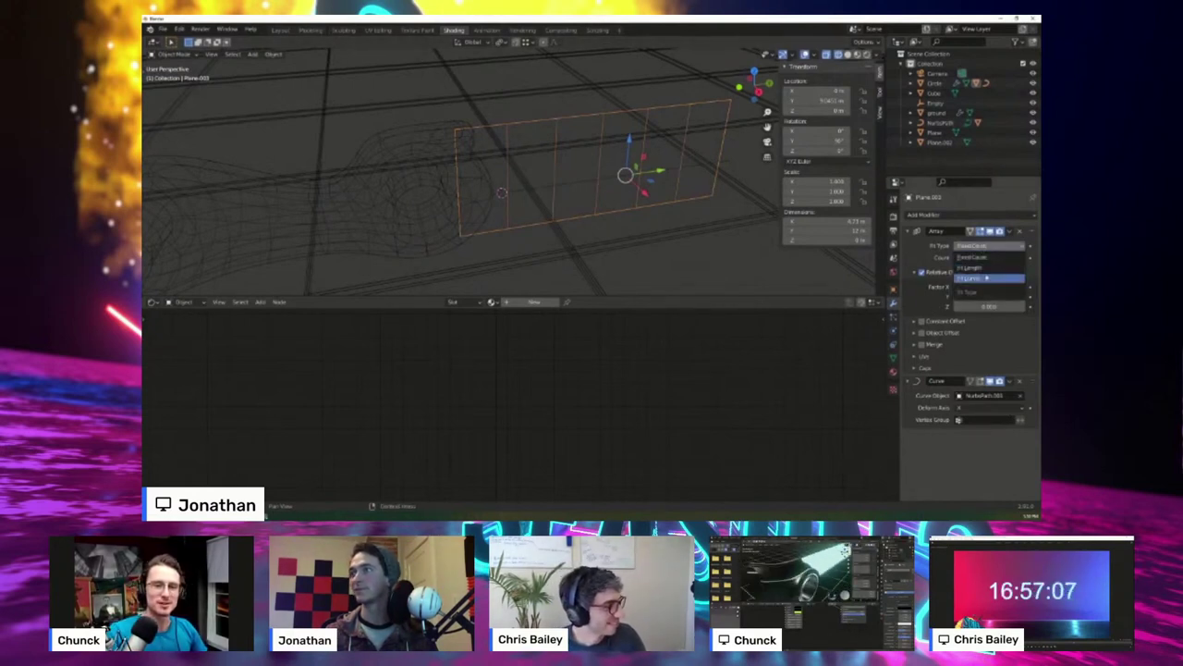
left_click(971, 277)
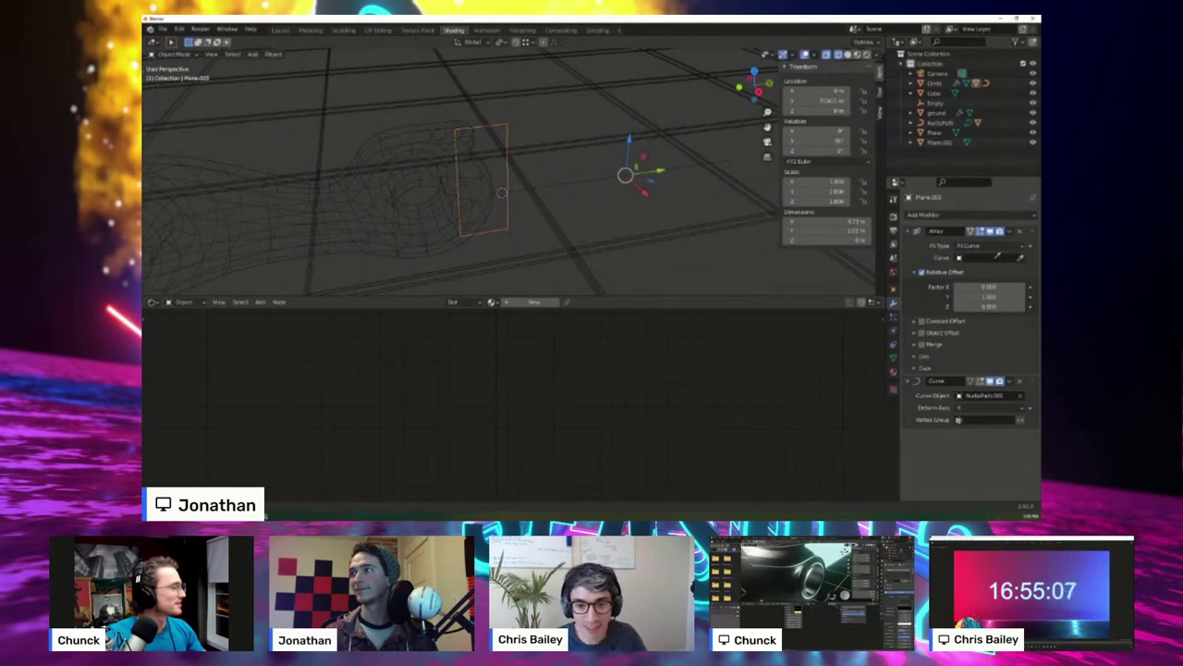
left_click(990, 258)
left_click(981, 281)
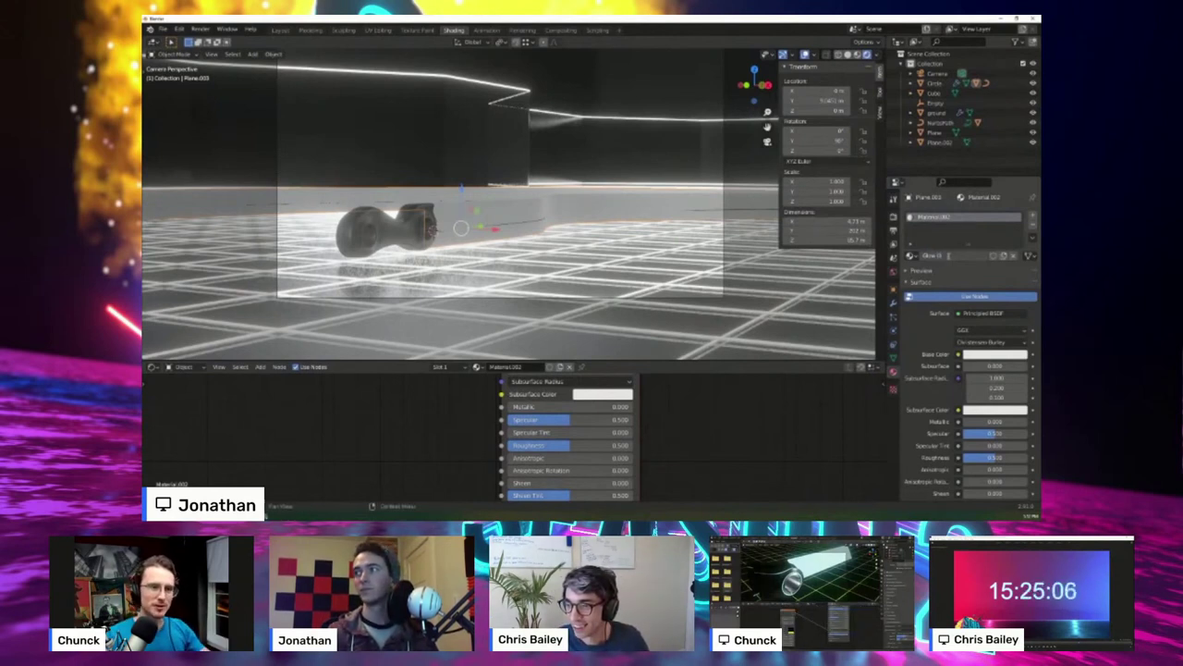
- Name the trail's new material Glow Orange
type("nge")
key("Return")
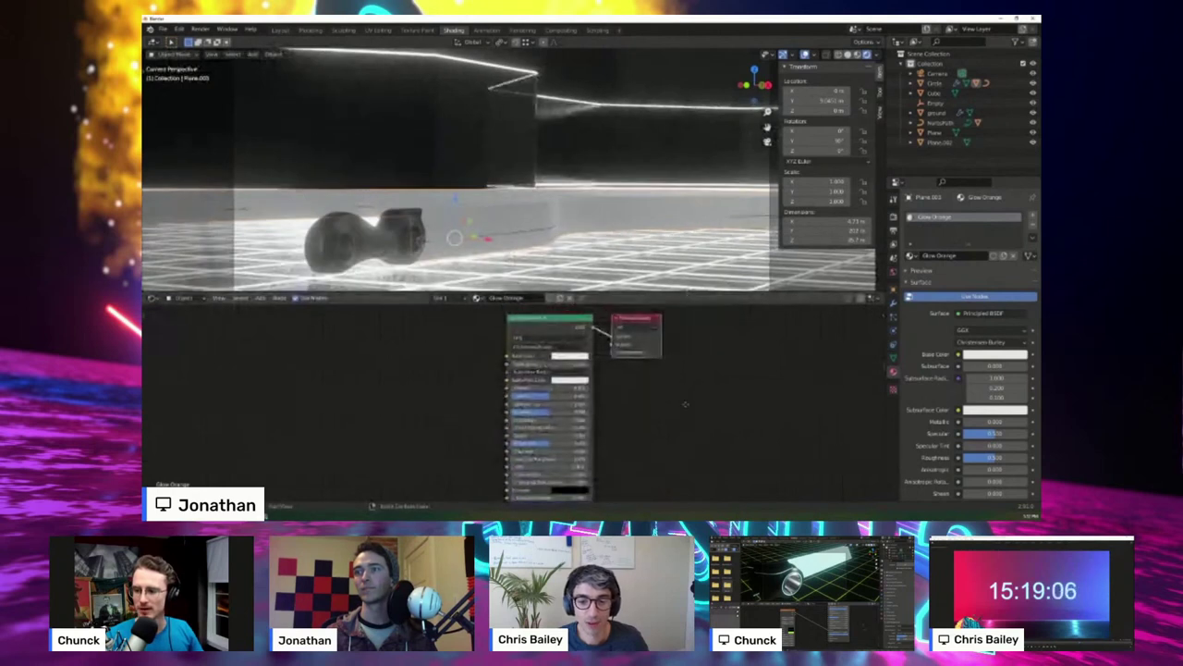
- Replace the trail material's Principled BSDF with an Emission shader connected to the Material Output surface
key("x")
key("shift+a")
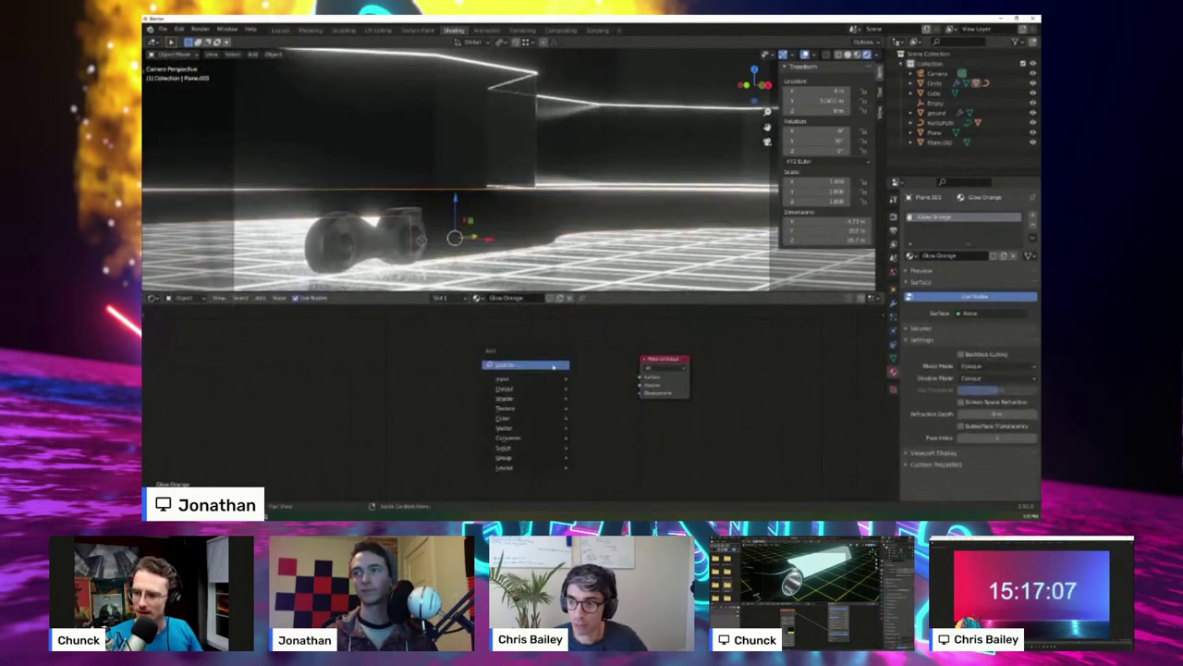
mouse_move(531, 398)
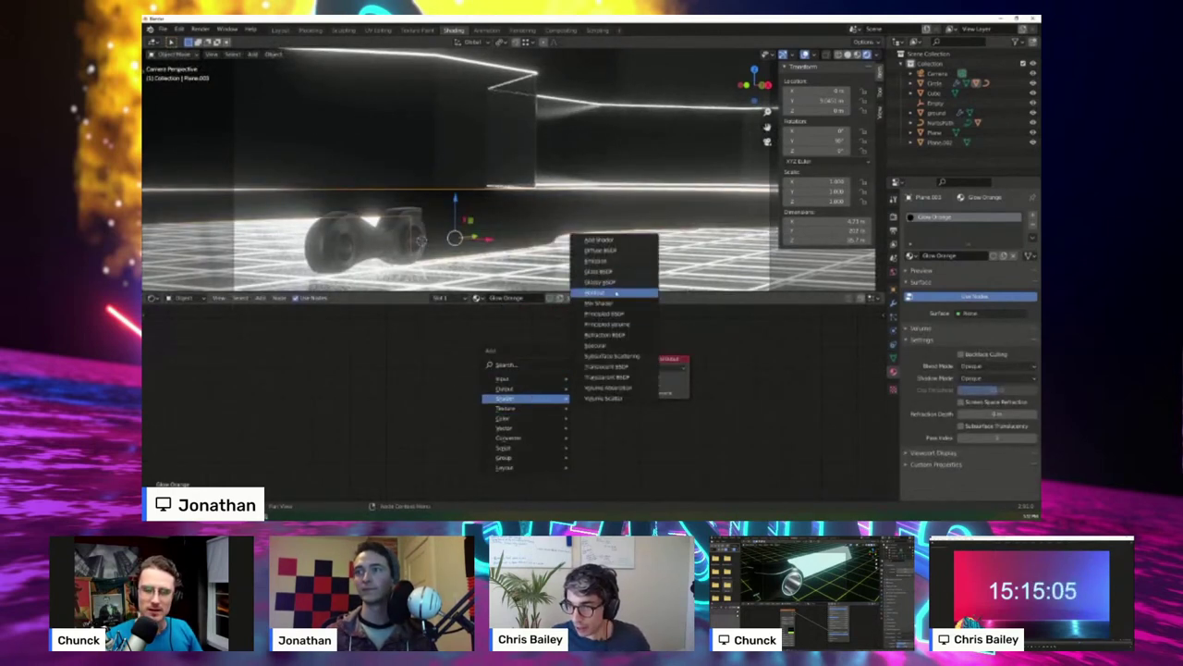
left_click(616, 264)
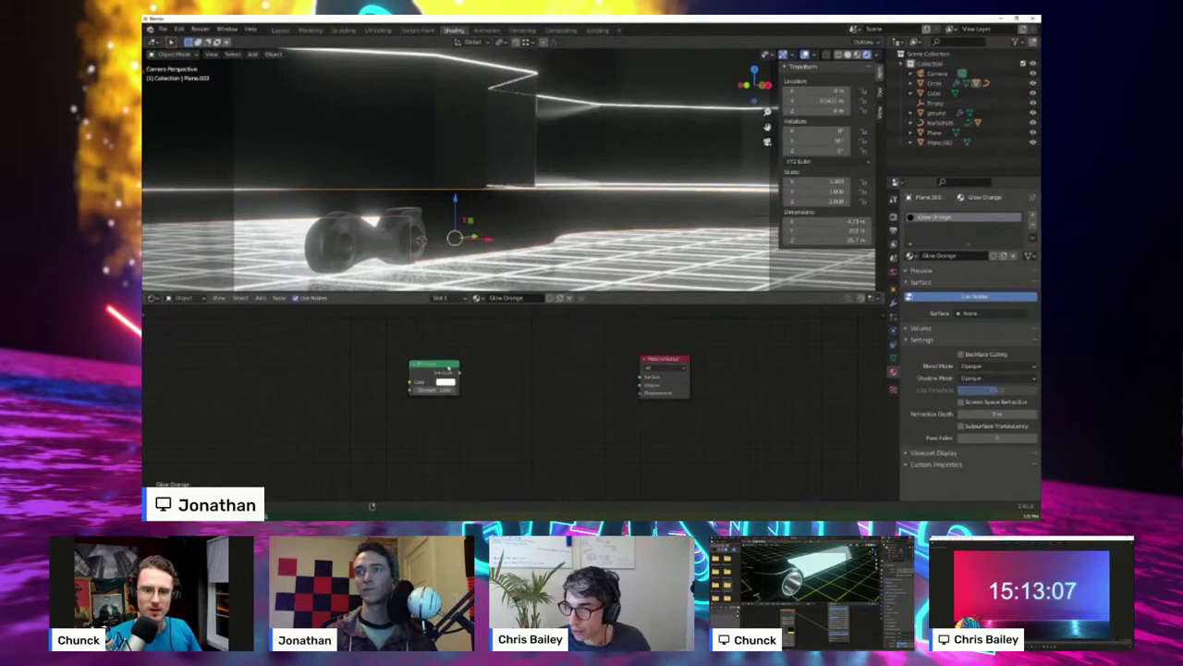
left_click_drag(449, 368, 558, 371)
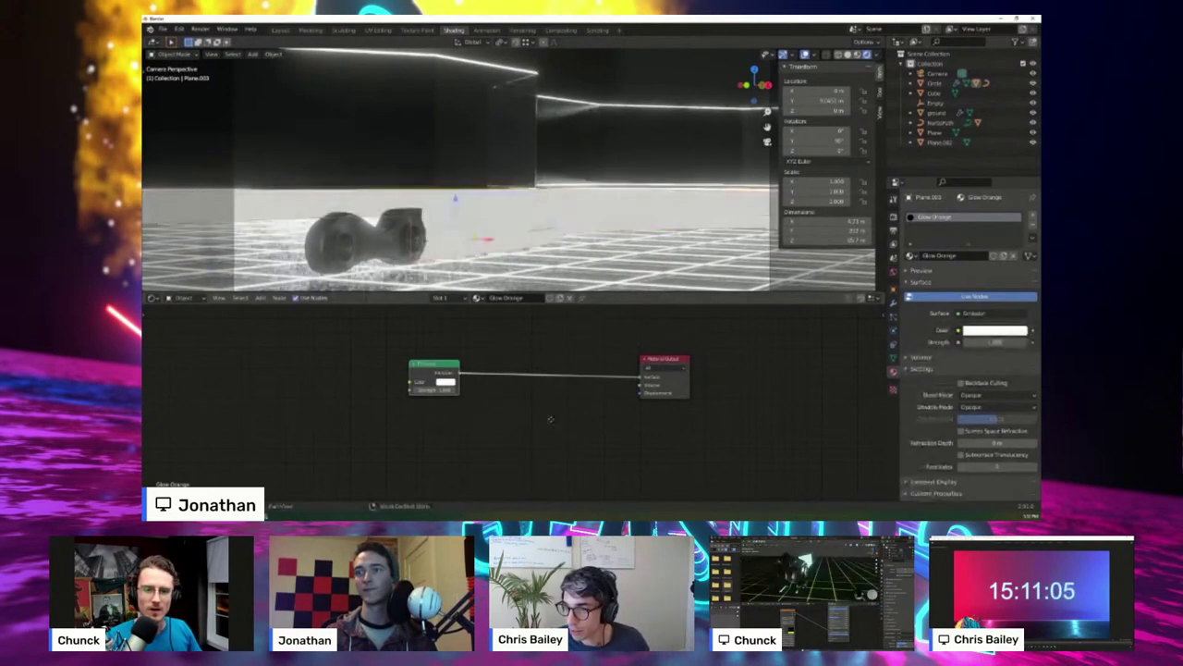
- Set the Emission shader's color to orange
scroll(555, 379, "up", 2)
left_click(478, 373)
left_click_drag(508, 261, 485, 290)
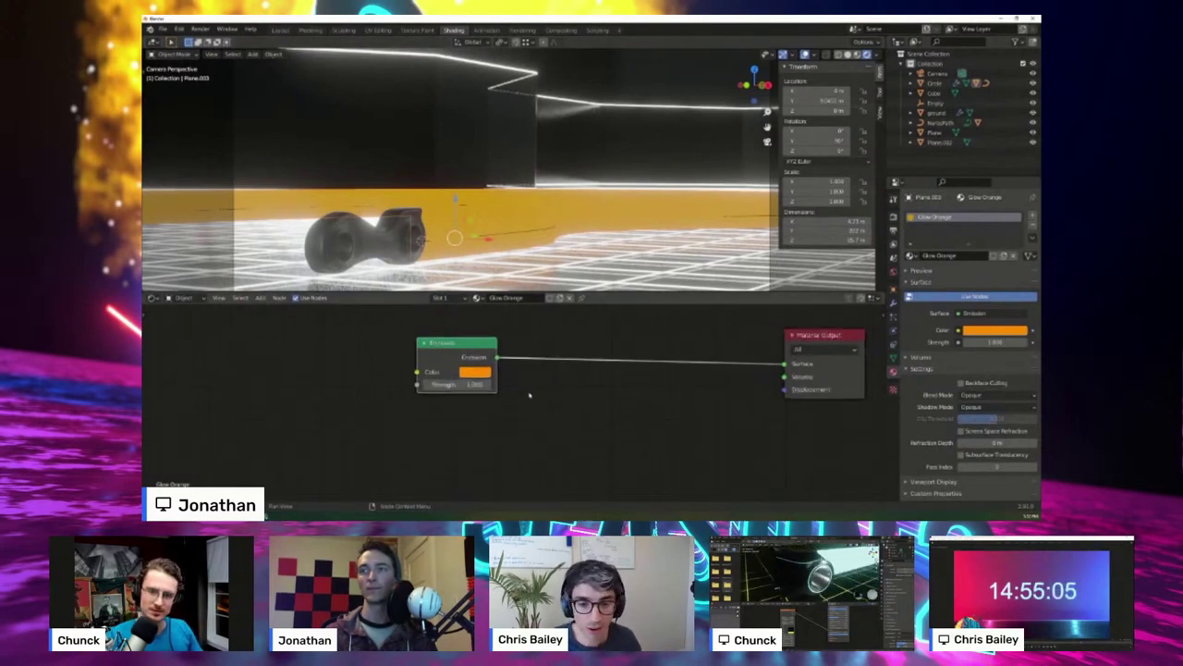
- Try an emission strength of 20 and a much higher one on the trail, and settle on 15
left_click(500, 407)
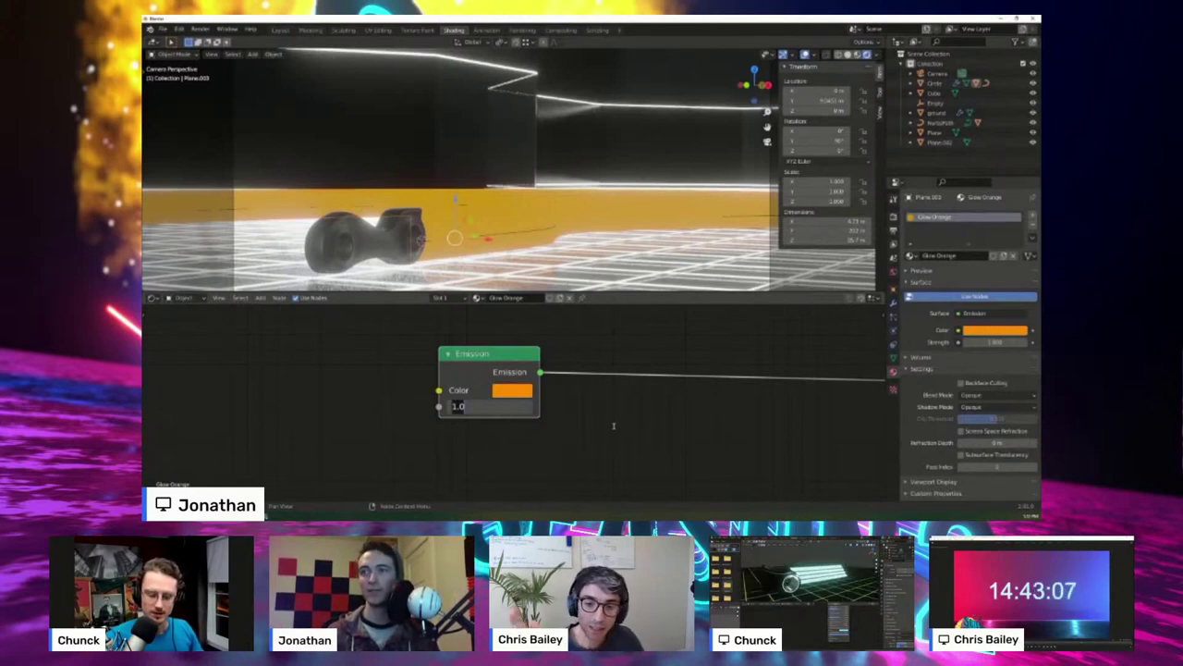
type("0")
key("Return")
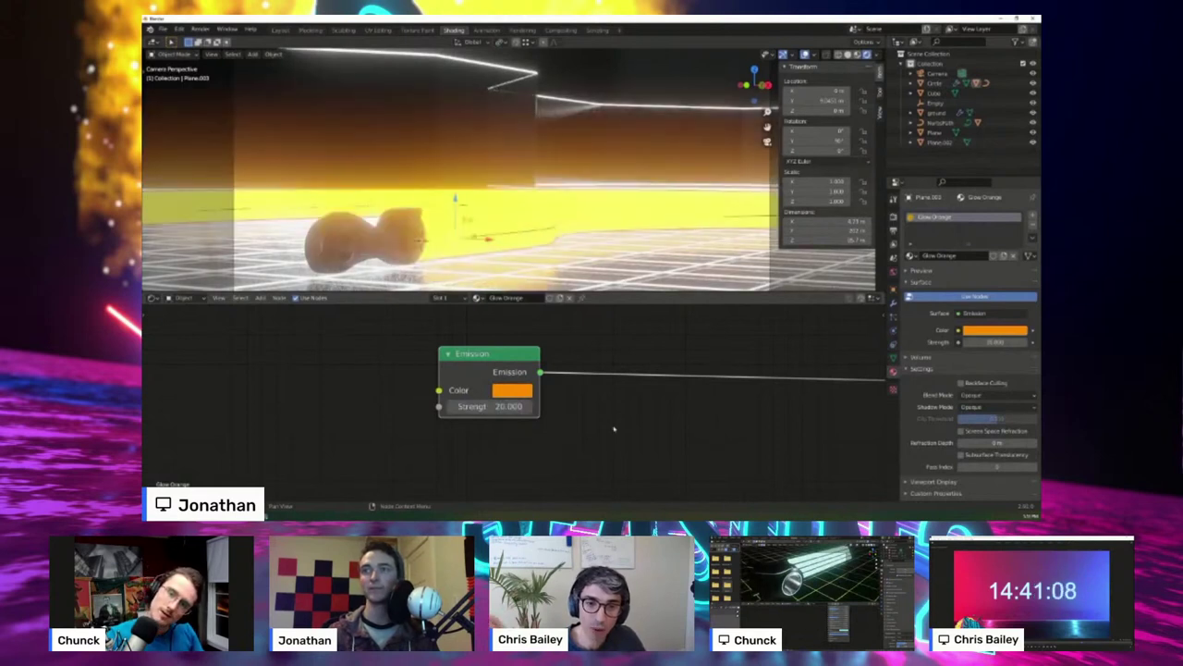
left_click(503, 406)
type("150")
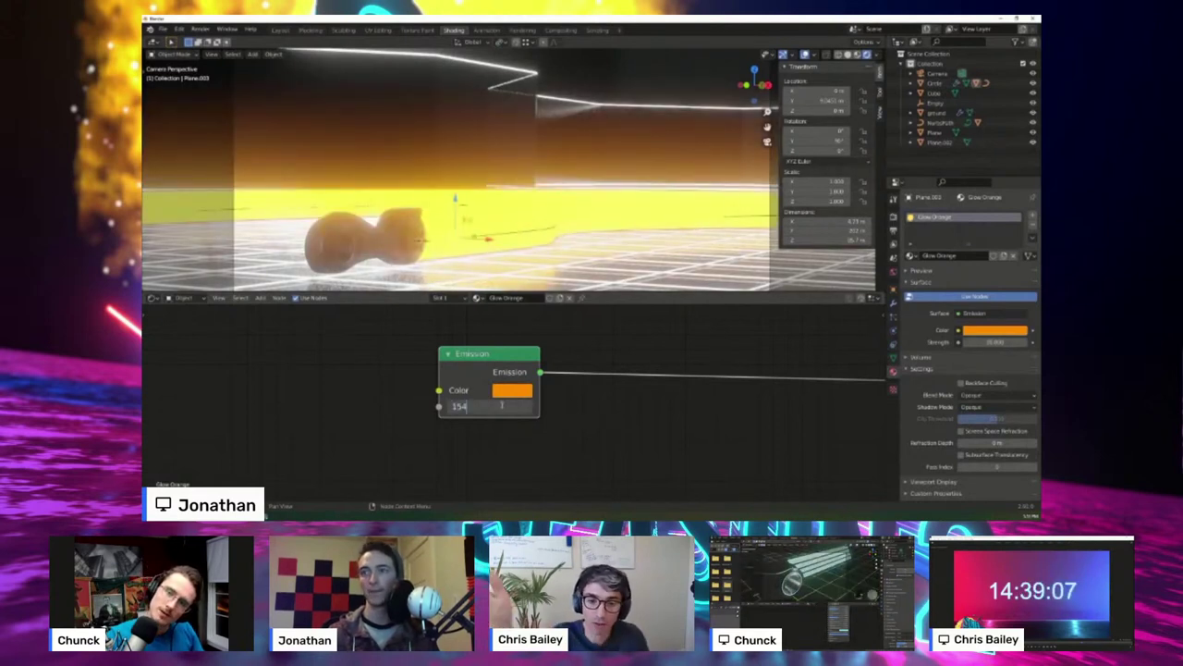
key("Return")
double_click(490, 406)
type("15")
key("Return")
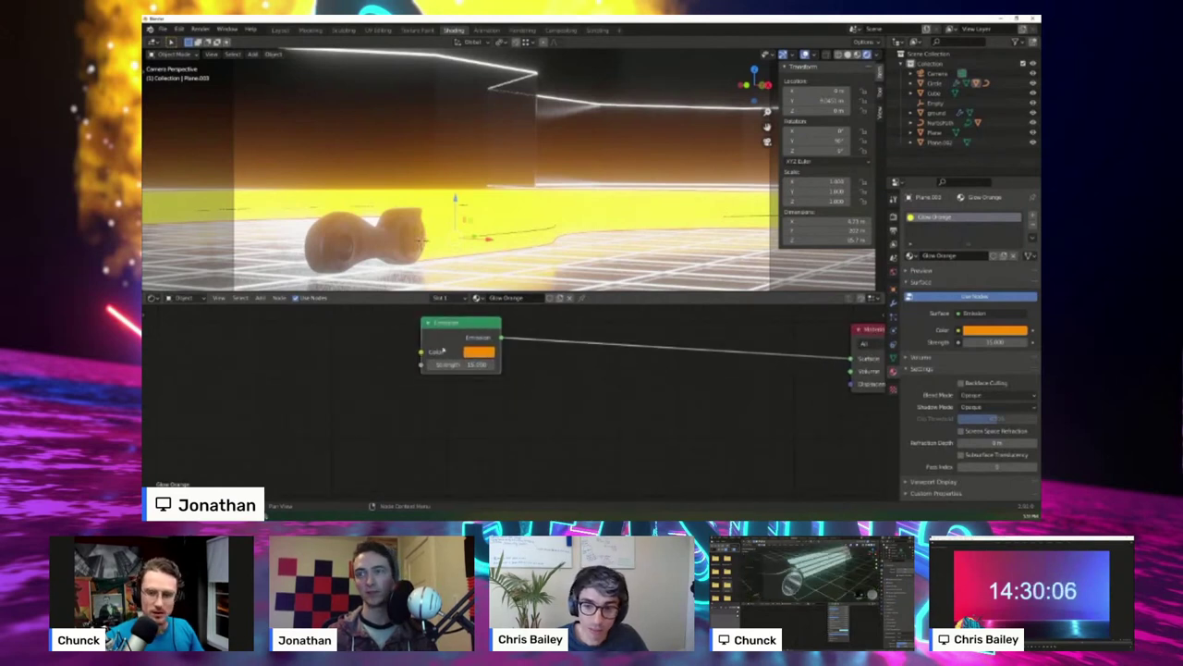
- Replace the trail's Emission shader with a Principled BSDF connected to the Material Output surface
key("x")
key("shift+a")
mouse_move(443, 348)
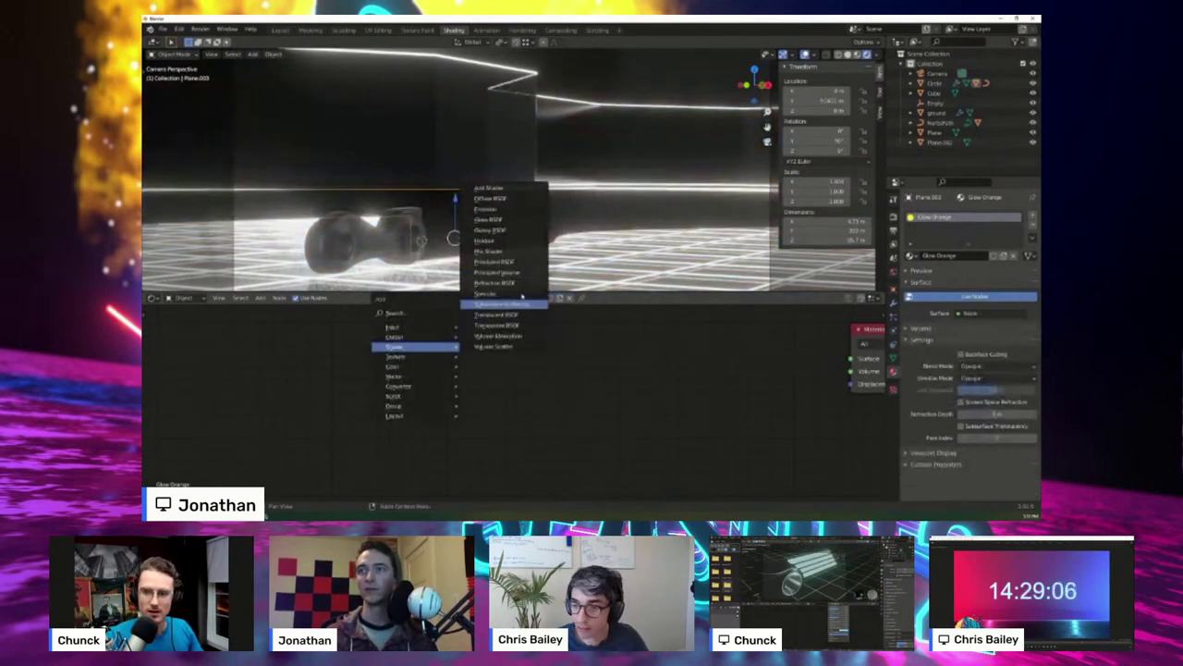
left_click(518, 264)
left_click(572, 330)
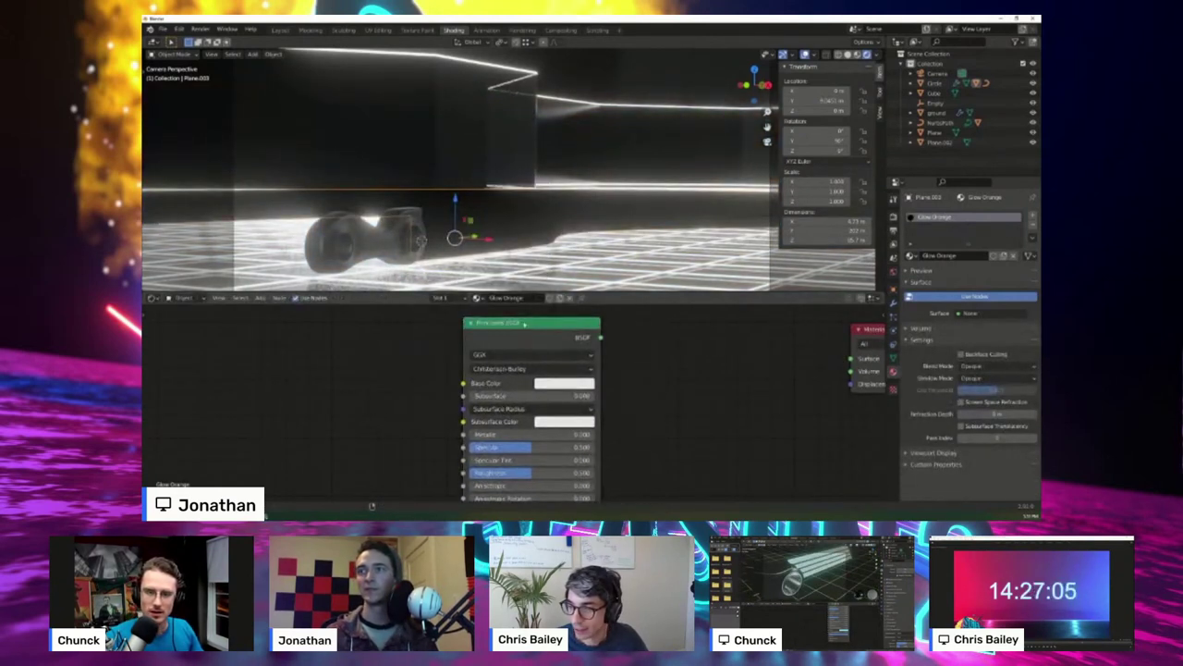
left_click_drag(600, 338, 851, 359)
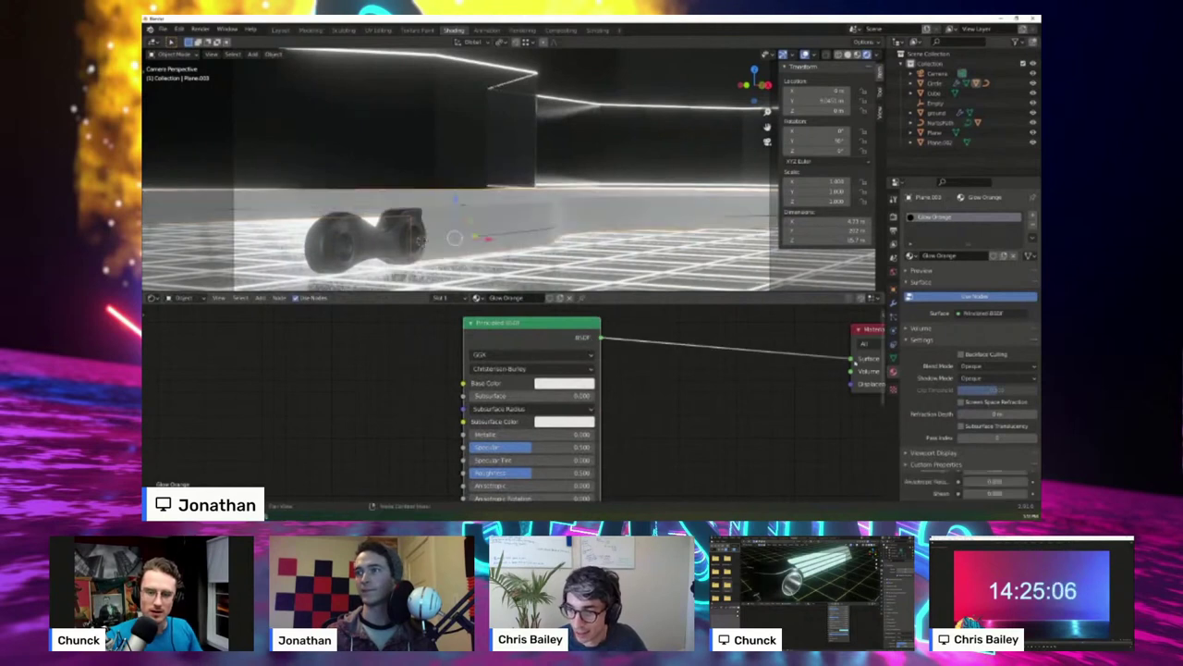
- Set the Principled BSDF's emission color to a saturated orange at full brightness
scroll(623, 325, "down", 6)
middle_click_drag(623, 323, 619, 245)
scroll(612, 416, "up", 4)
scroll(610, 416, "up", 3)
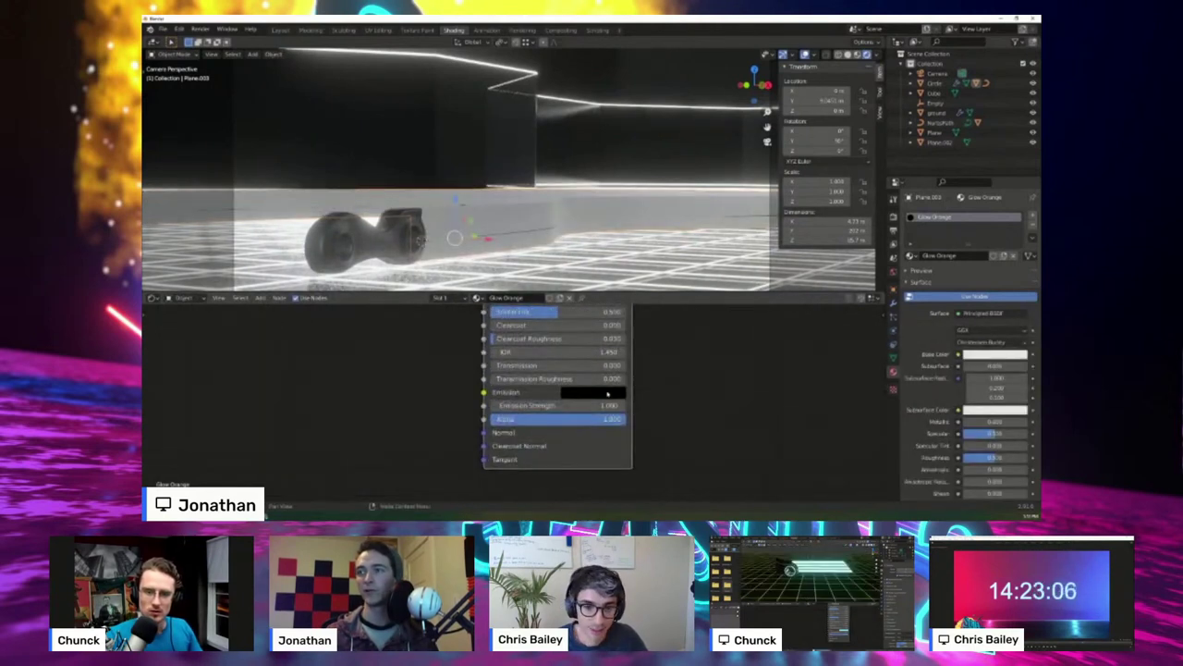
left_click(610, 392)
left_click_drag(669, 294, 668, 216)
left_click(592, 297)
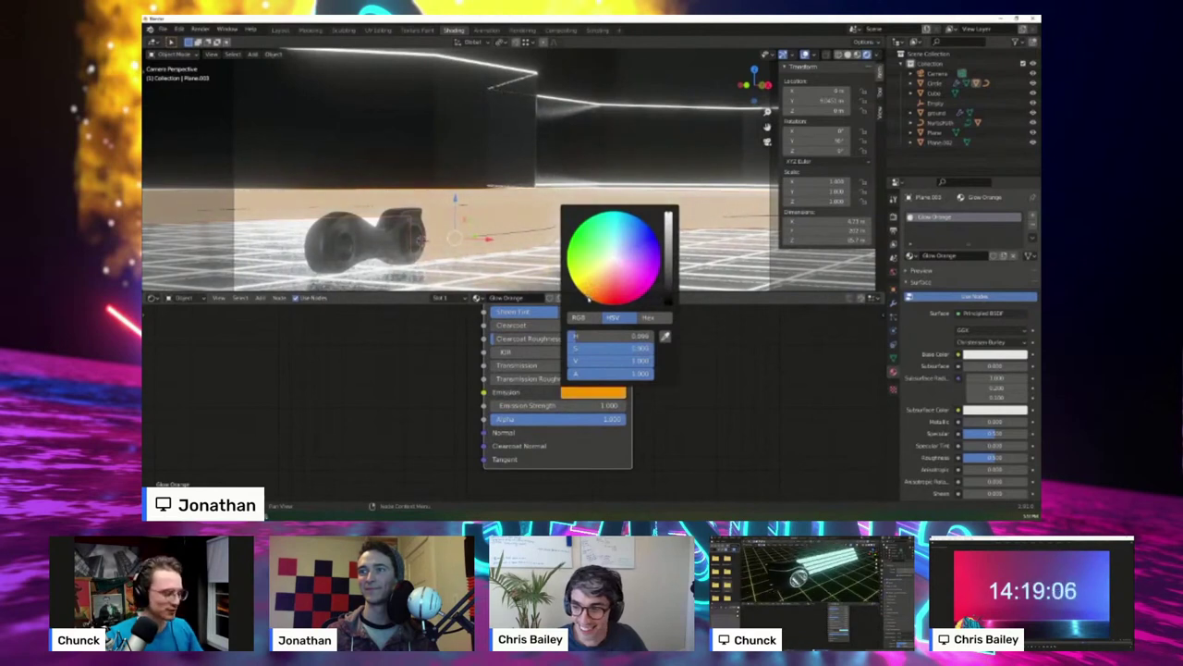
- Change the trail material's emission color to bright blue and set its emission strength to 15
left_click(634, 223)
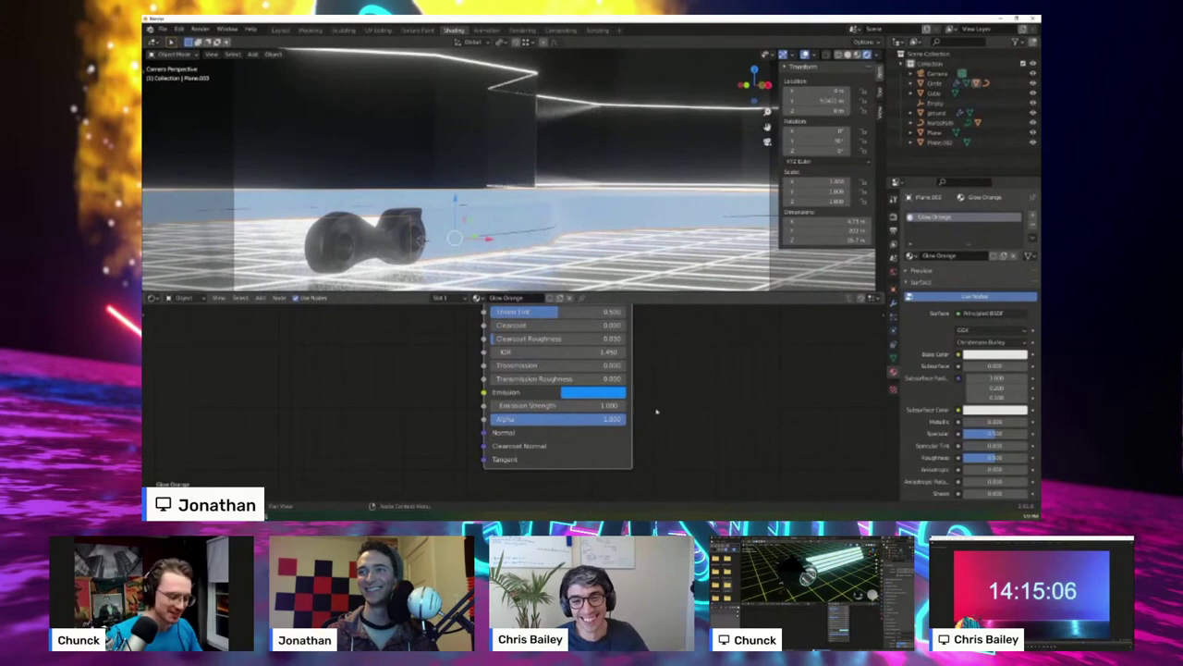
double_click(557, 406)
type("15")
key("Return")
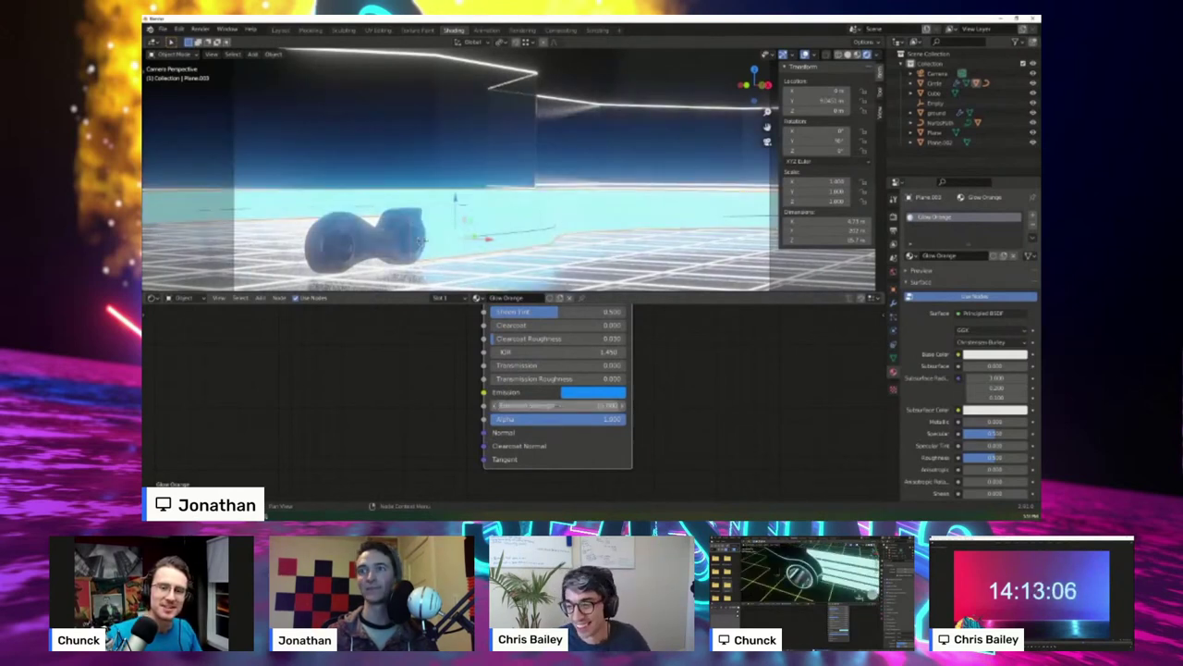
- Lower the trail material's alpha slightly, and set its blend mode to Alpha Hashed and its shadow mode to None
scroll(684, 371, "down", 6)
middle_click_drag(633, 379, 626, 404)
scroll(625, 411, "up", 5)
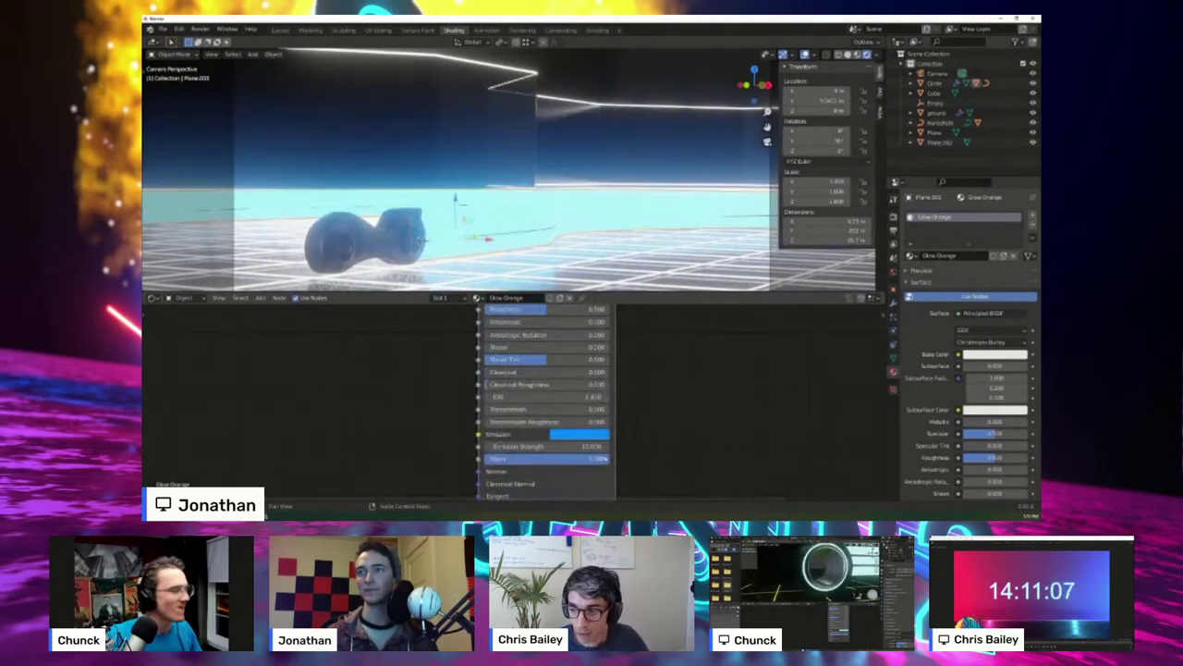
scroll(924, 397, "down", 10)
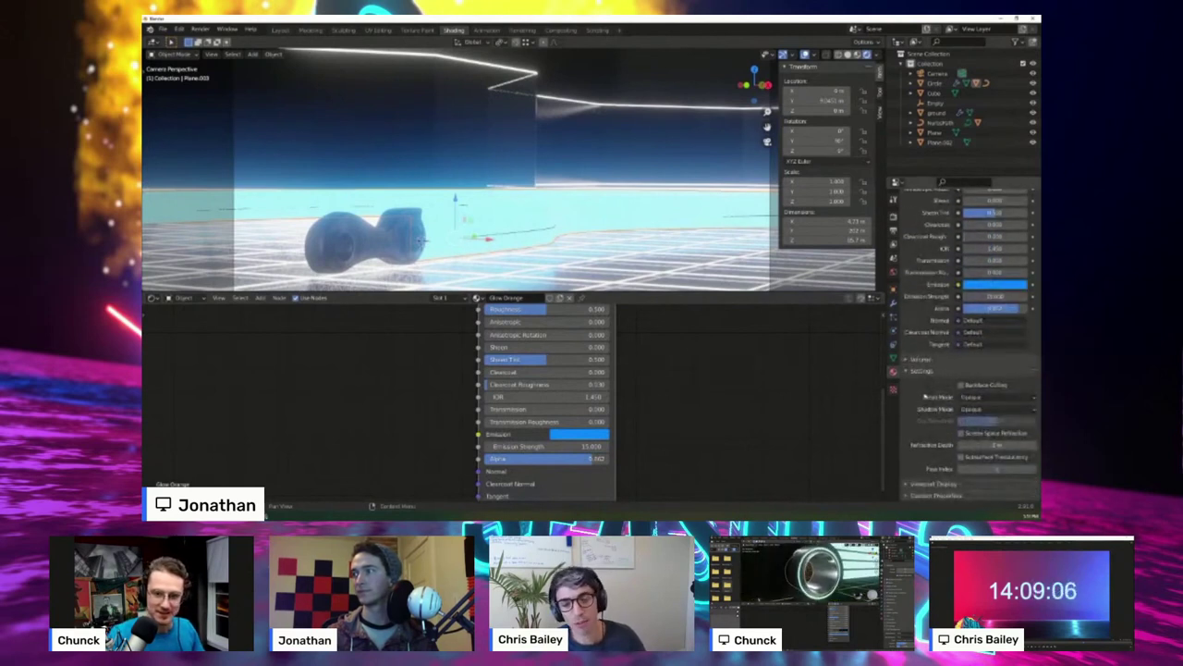
left_click(1000, 396)
left_click(998, 429)
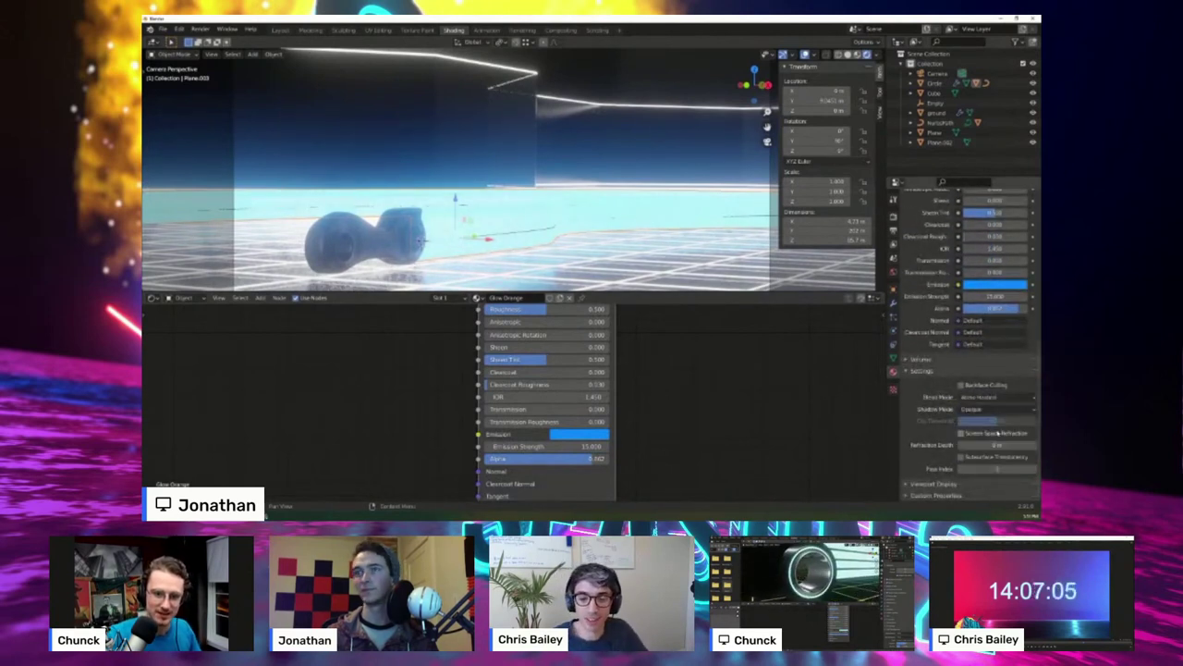
left_click(981, 409)
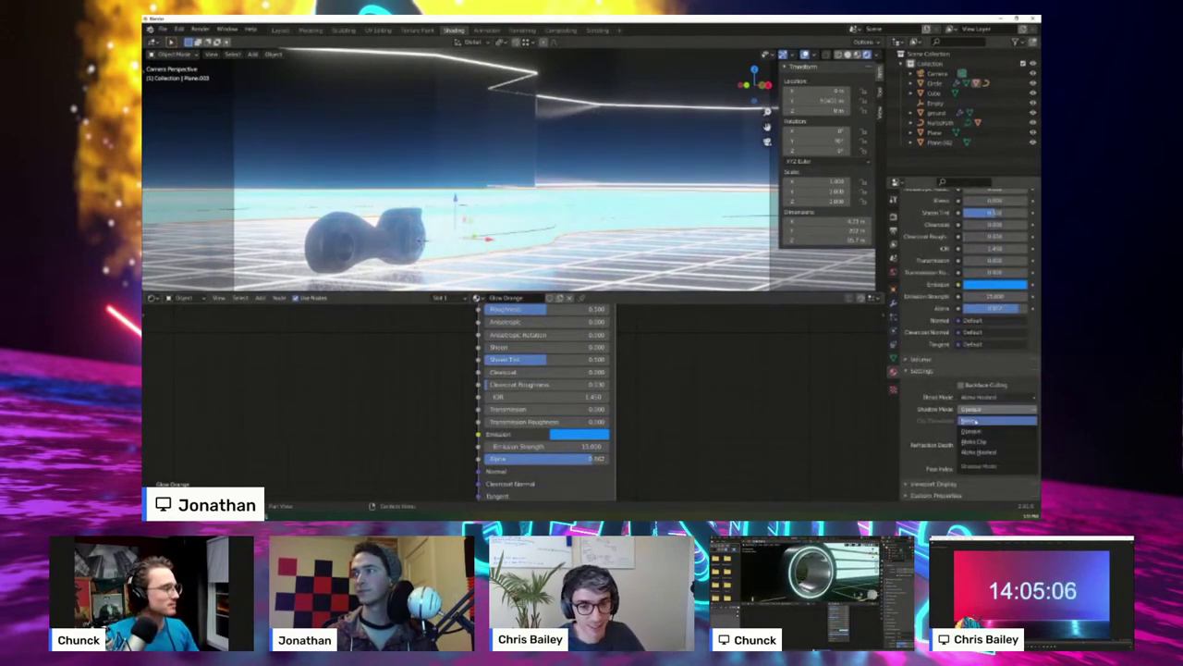
left_click(986, 420)
- Fine-tune the alpha of the trail's Principled BSDF
scroll(699, 382, "down", 2)
mouse_move(664, 382)
middle_mouse_down()
mouse_move(658, 354)
mouse_move(667, 444)
mouse_move(676, 381)
middle_mouse_up()
scroll(659, 358, "up", 3)
mouse_move(621, 443)
left_mouse_down()
mouse_move(655, 442)
mouse_move(534, 431)
mouse_move(626, 436)
left_mouse_up()
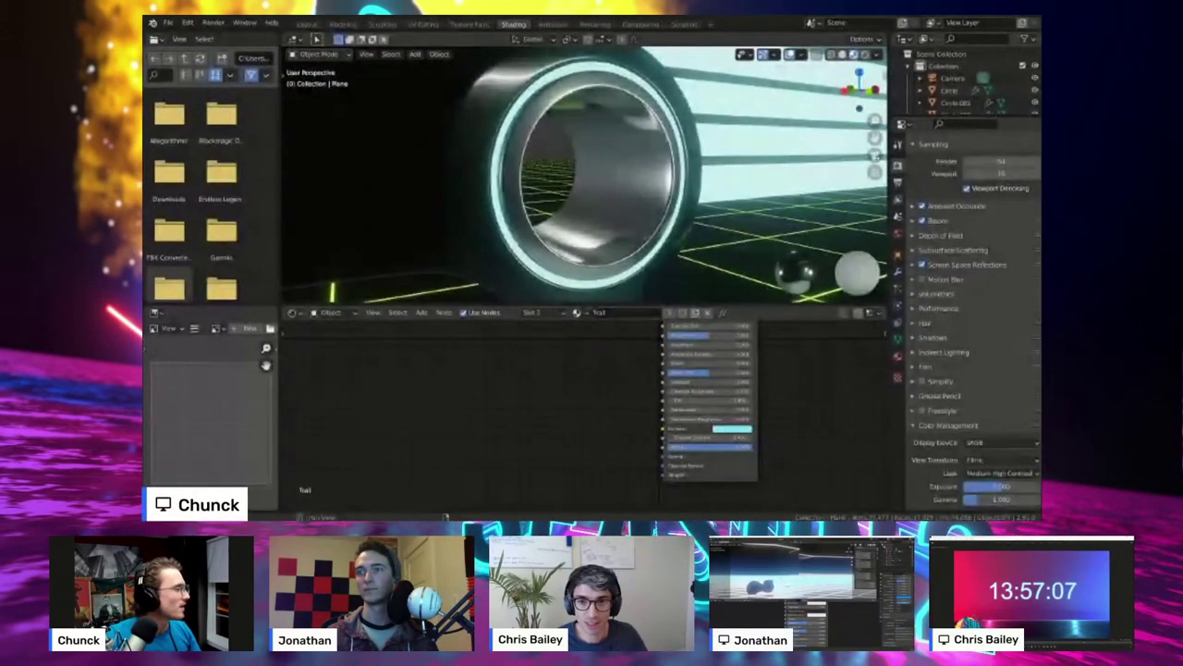
middle_click_drag(555, 185, 637, 180)
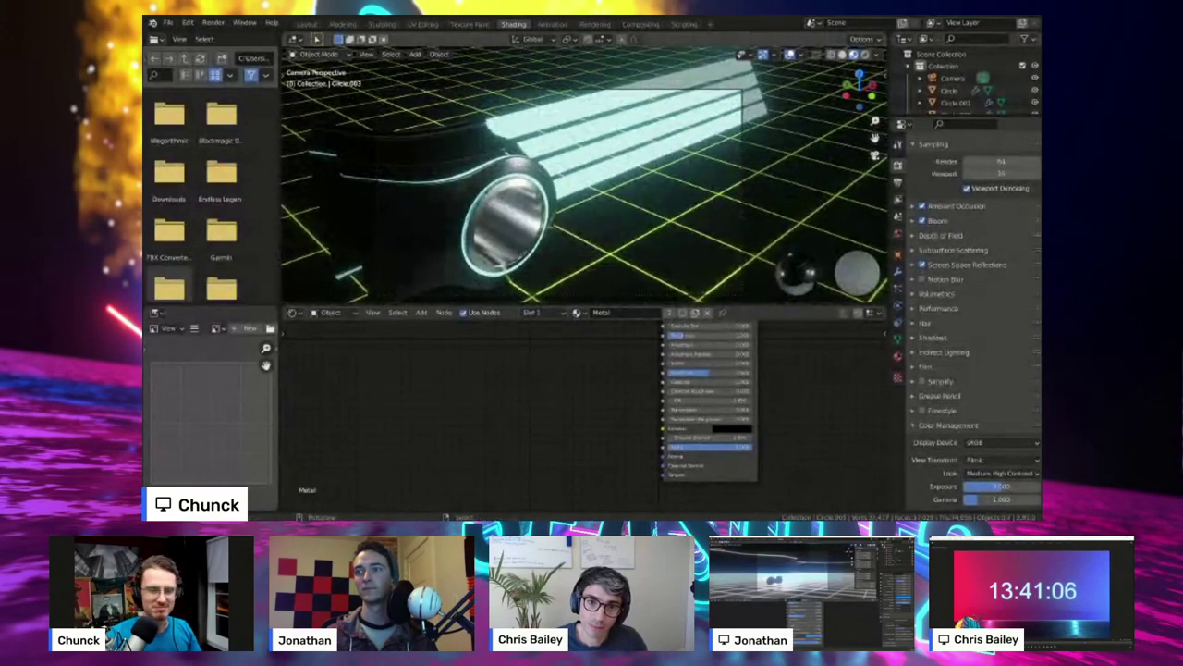
middle_click_drag(555, 203, 592, 176)
scroll(584, 176, "down", 2)
scroll(585, 176, "up", 5)
middle_click_drag(555, 217, 576, 149, "shift")
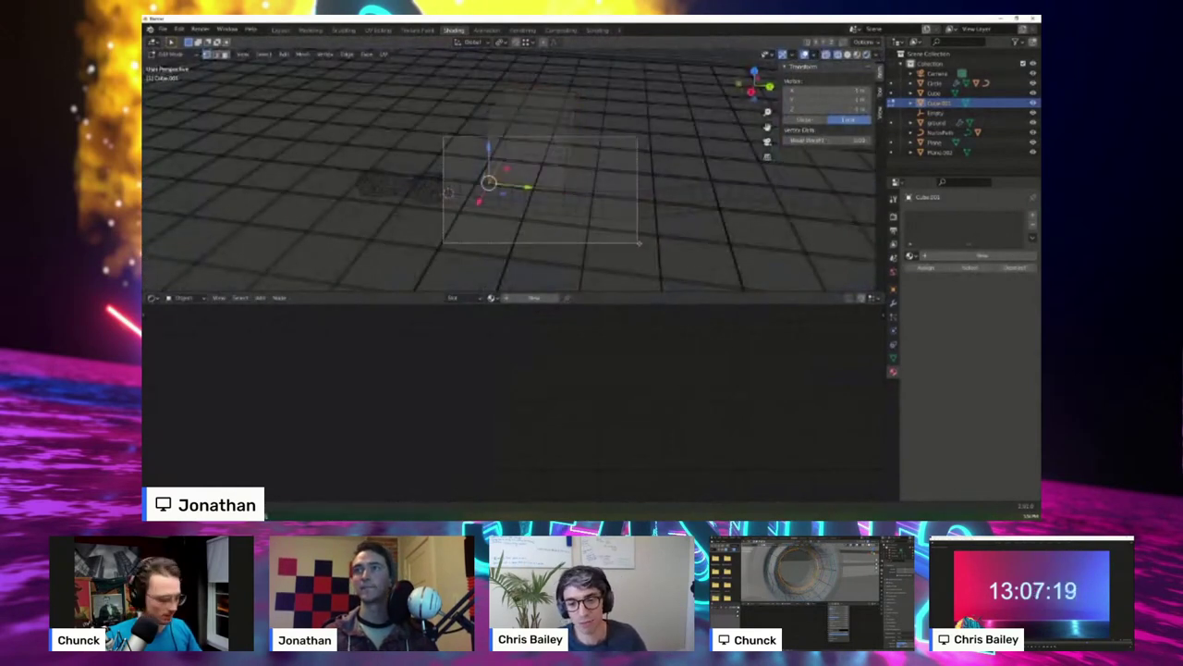
- Box-select the vertices at one end of the new block and move them vertically
left_click_drag(639, 243, 640, 245)
key("g")
key("z")
middle_click_drag(638, 243, 633, 180)
left_click(614, 160)
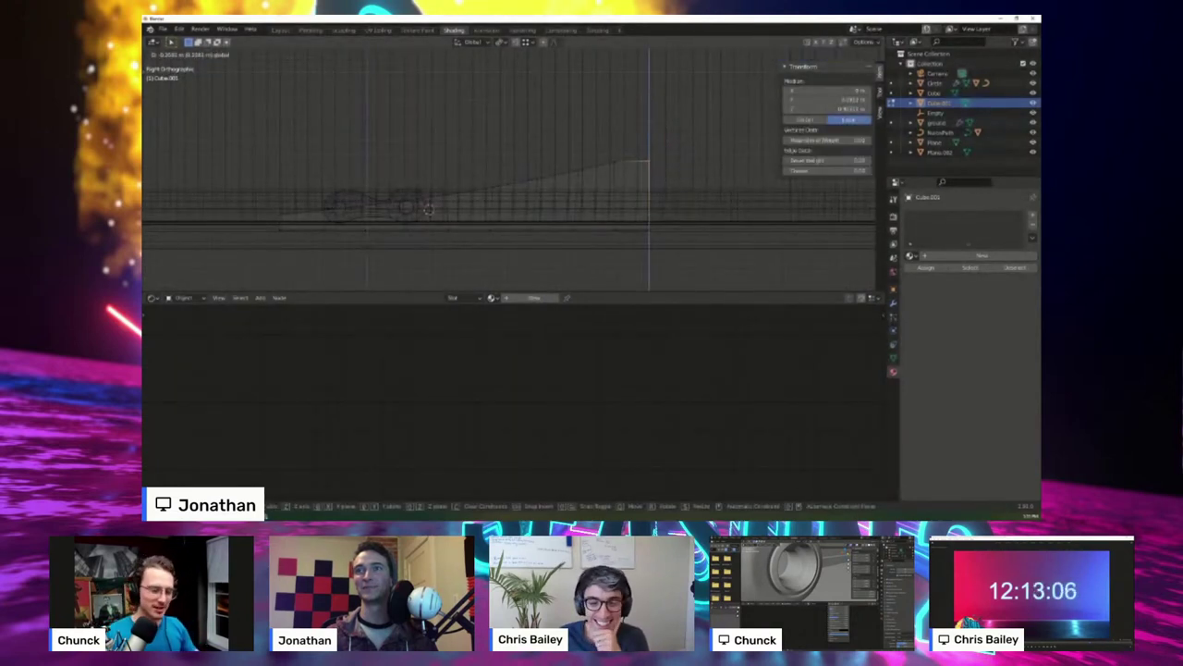
- Move the top edge at the ramp's tall end vertically and clear the selection
left_click(651, 164)
left_click(652, 230)
left_click(693, 228)
scroll(662, 212, "up", 1)
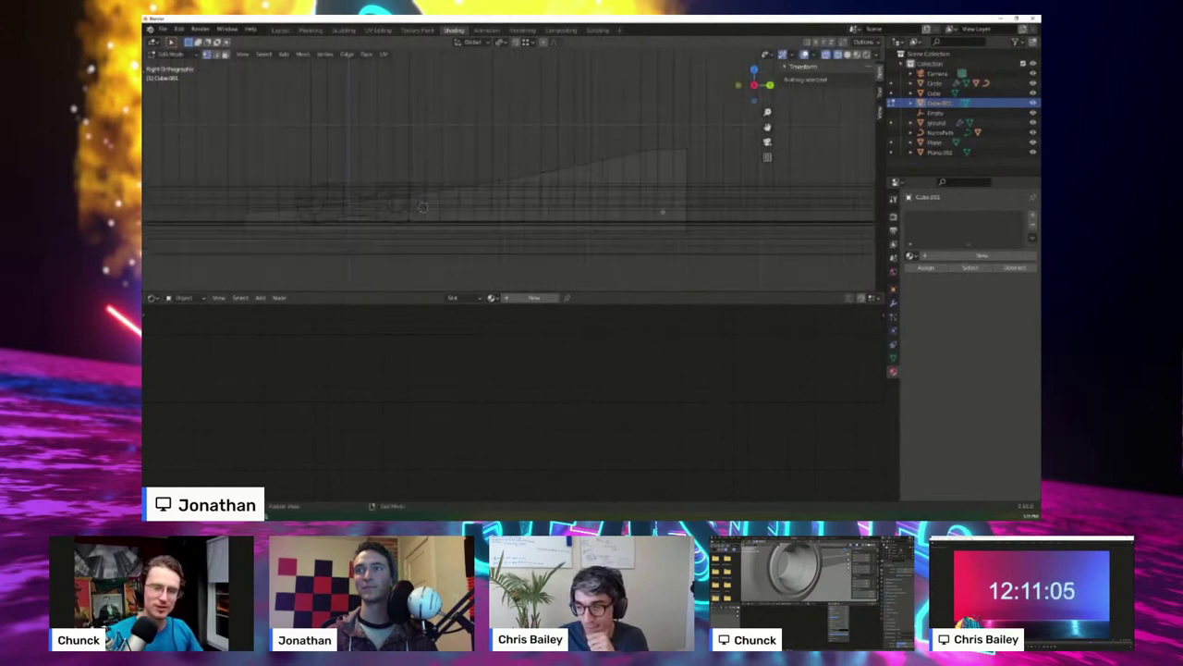
- Reposition the upper vertices along the middle of the ramp to curve the slope below its tall end
left_click_drag(514, 196, 530, 207)
key("g")
key("z")
left_click(531, 209)
left_click(536, 145)
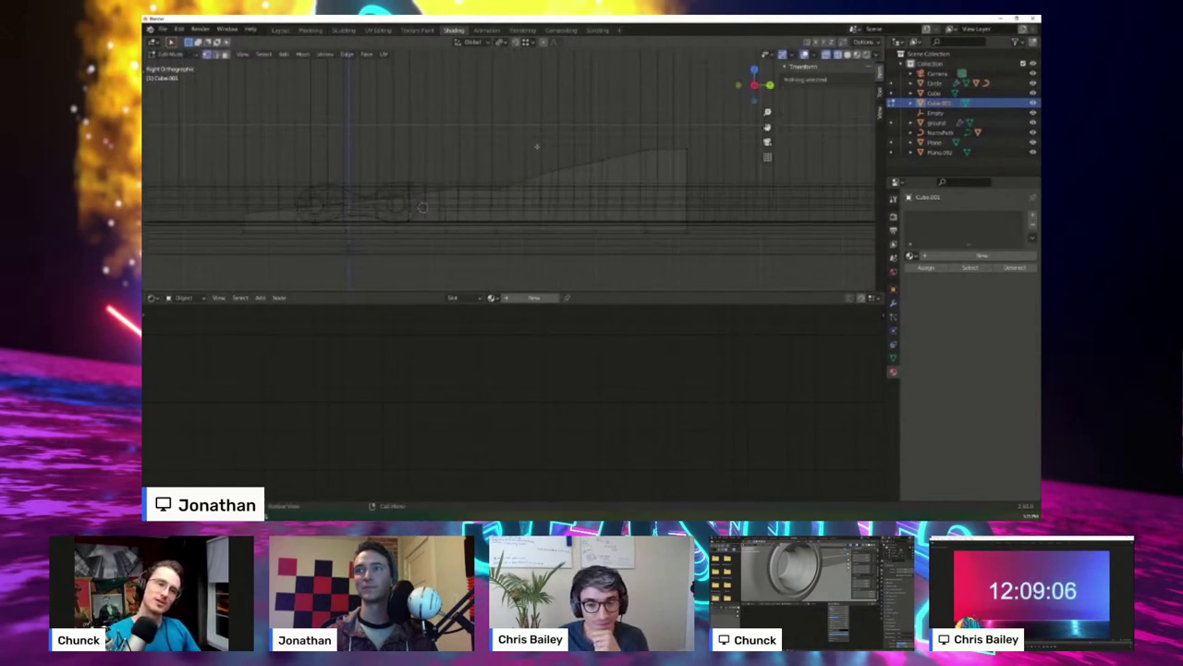
left_click_drag(536, 145, 618, 182)
left_click(559, 132)
key("g")
left_click(617, 189)
left_click(456, 124)
middle_click_drag(445, 156, 496, 145, "shift")
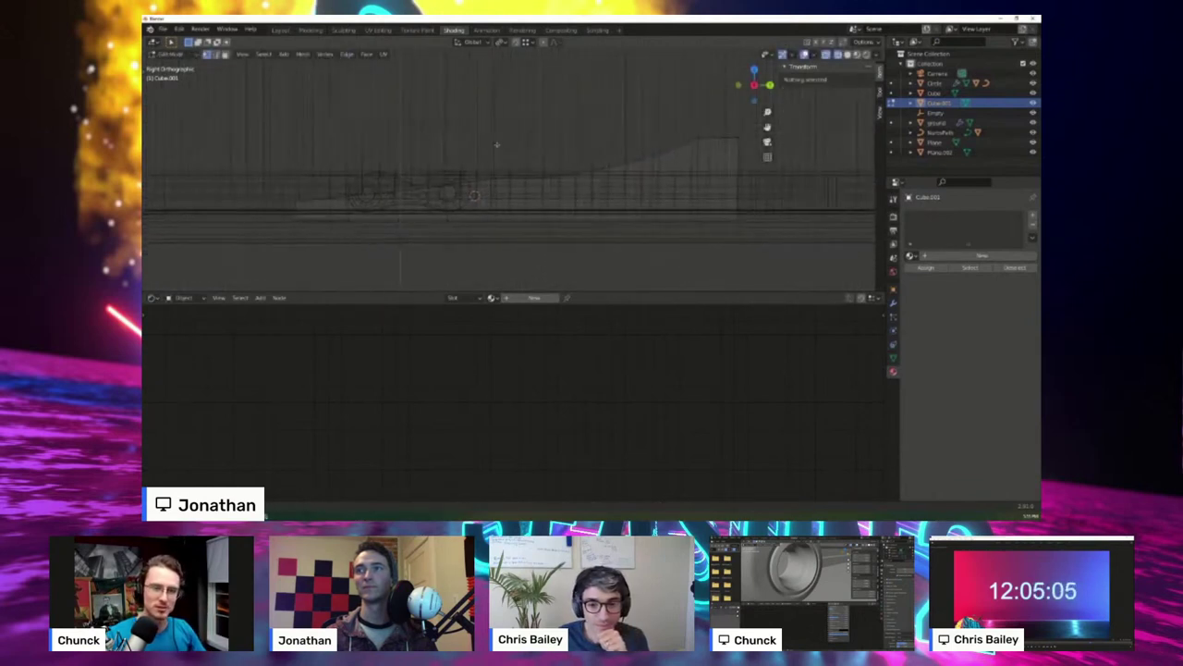
- Lower the ramp's top vertices just behind the light cycle and between its wheels to extend the concave slope
left_click_drag(484, 158, 503, 201)
key("g")
left_click(502, 206)
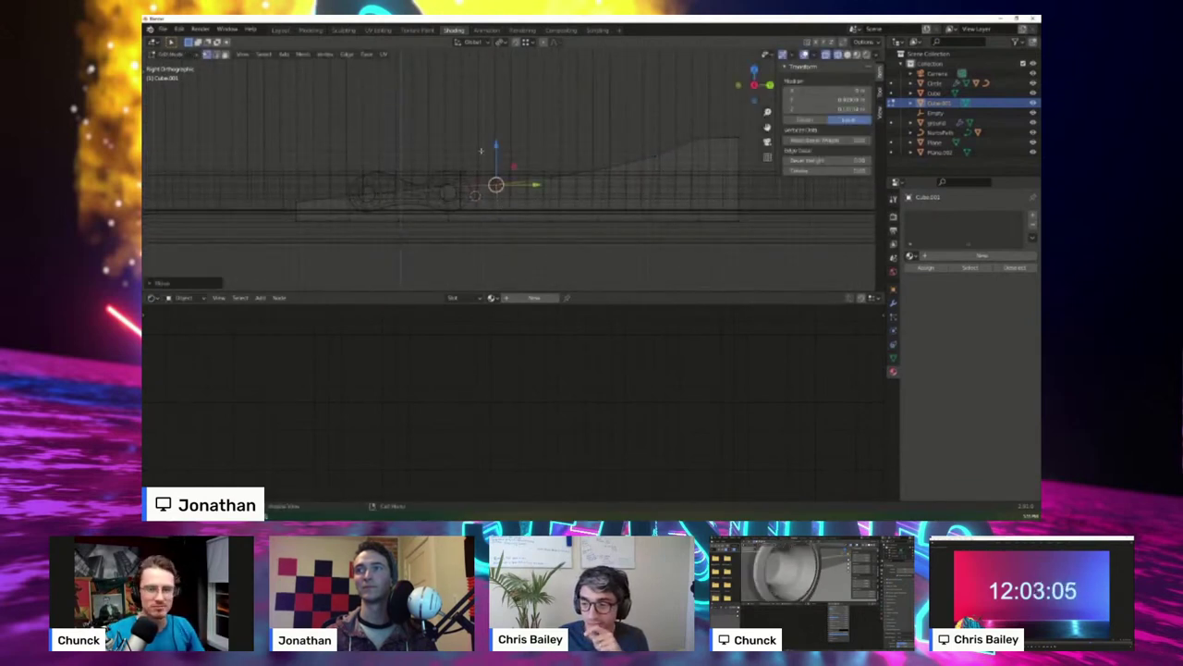
left_click(417, 163)
left_click_drag(417, 162, 458, 216)
key("g")
left_click(458, 221)
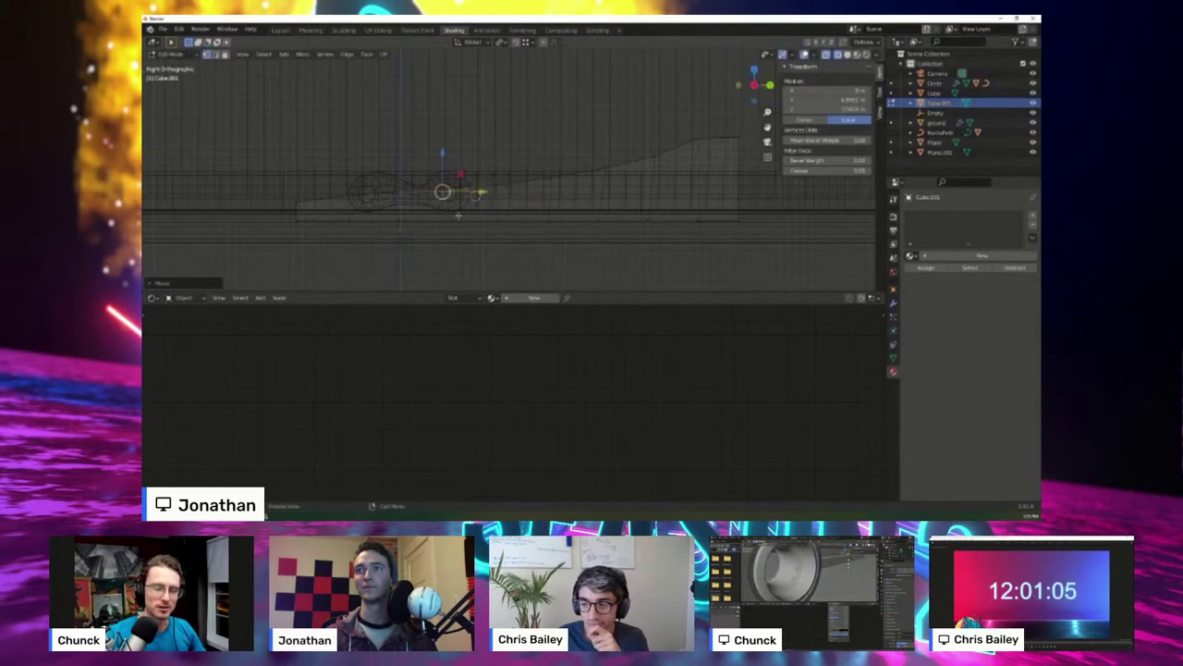
left_click(381, 163)
left_click_drag(404, 206, 404, 209)
key("g")
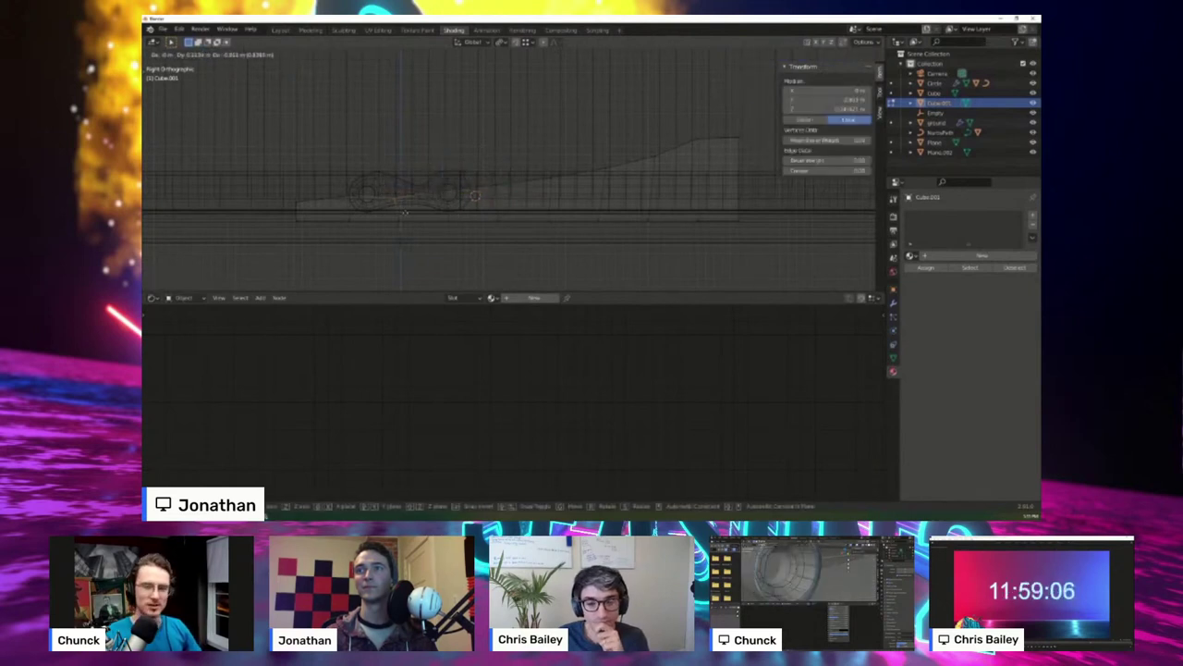
left_click(405, 210)
- Lower the top vertices by the front wheel and at the ramp's low end, and refine the profile there
left_click(343, 180)
left_click_drag(343, 181, 362, 215)
key("g")
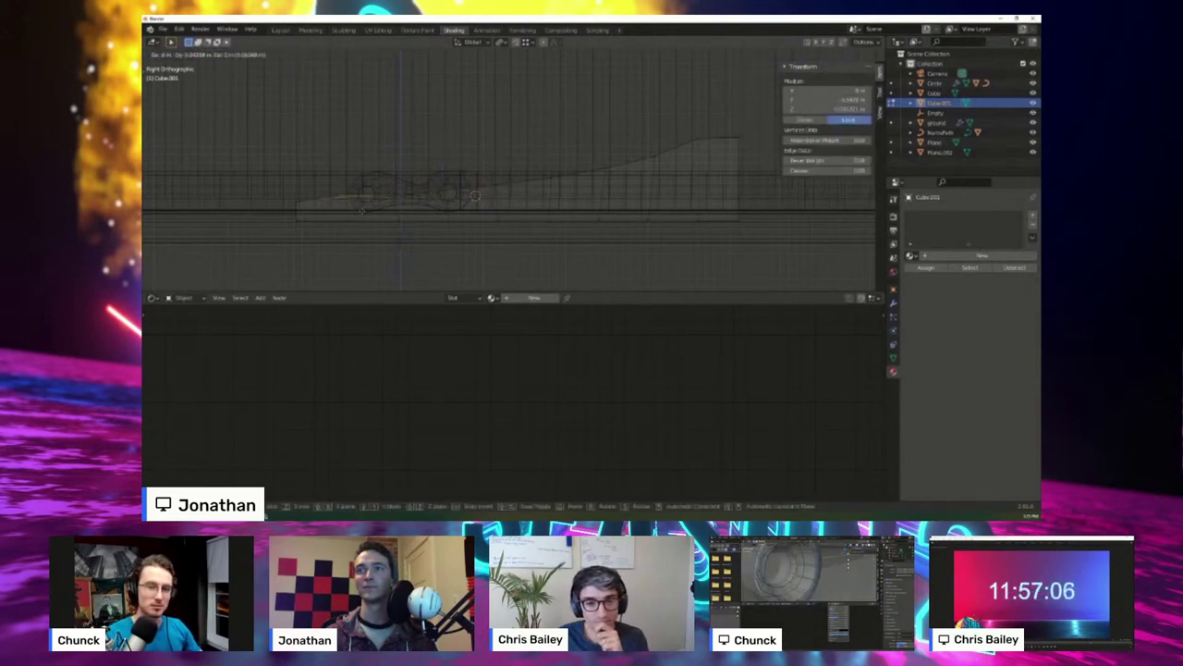
left_click(360, 217)
left_click_drag(273, 191, 308, 214)
key("g")
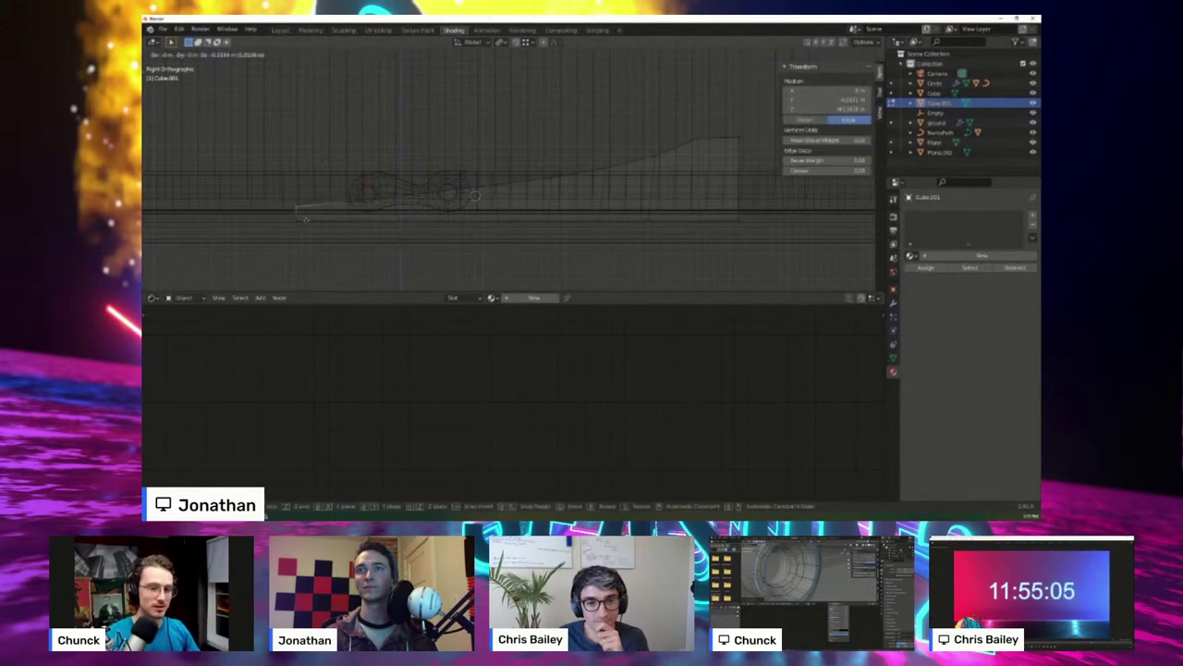
left_click(306, 222)
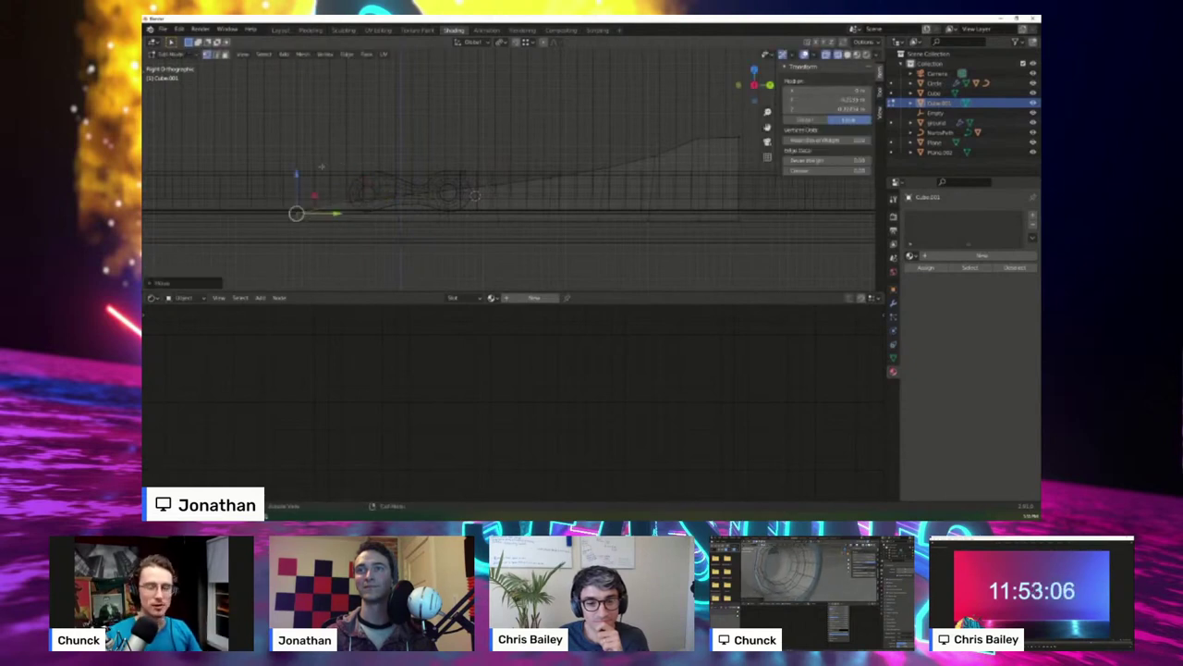
left_click_drag(334, 176, 359, 211)
key("g")
left_click(364, 216)
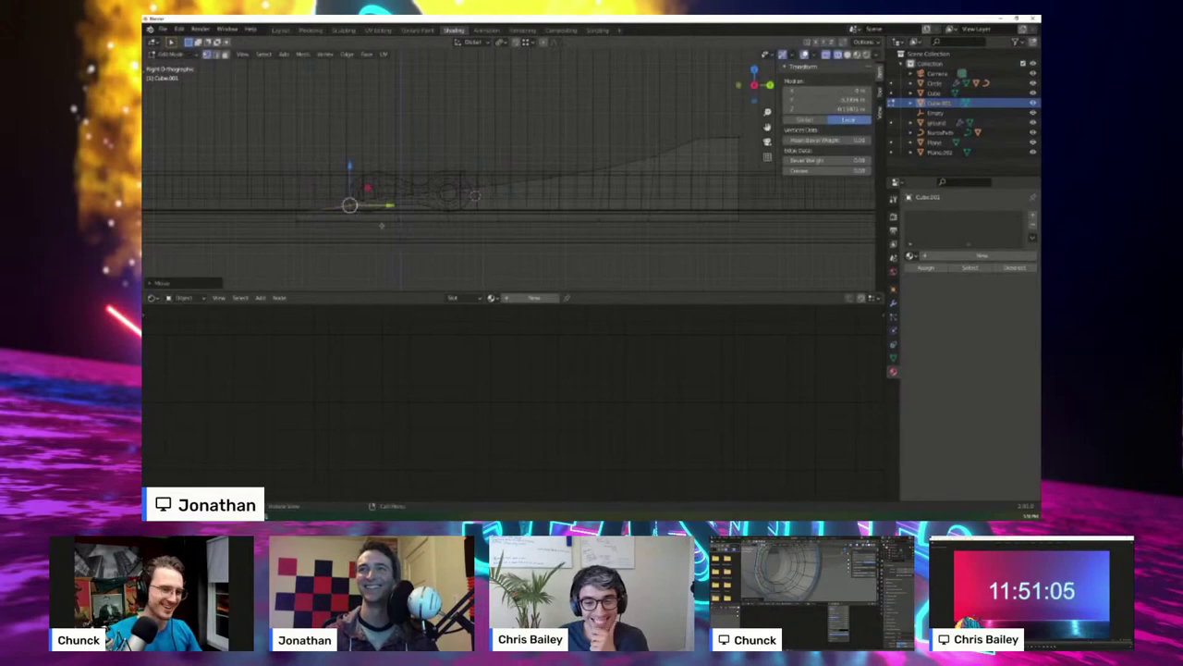
scroll(442, 203, "down", 1)
middle_click_drag(442, 203, 498, 223)
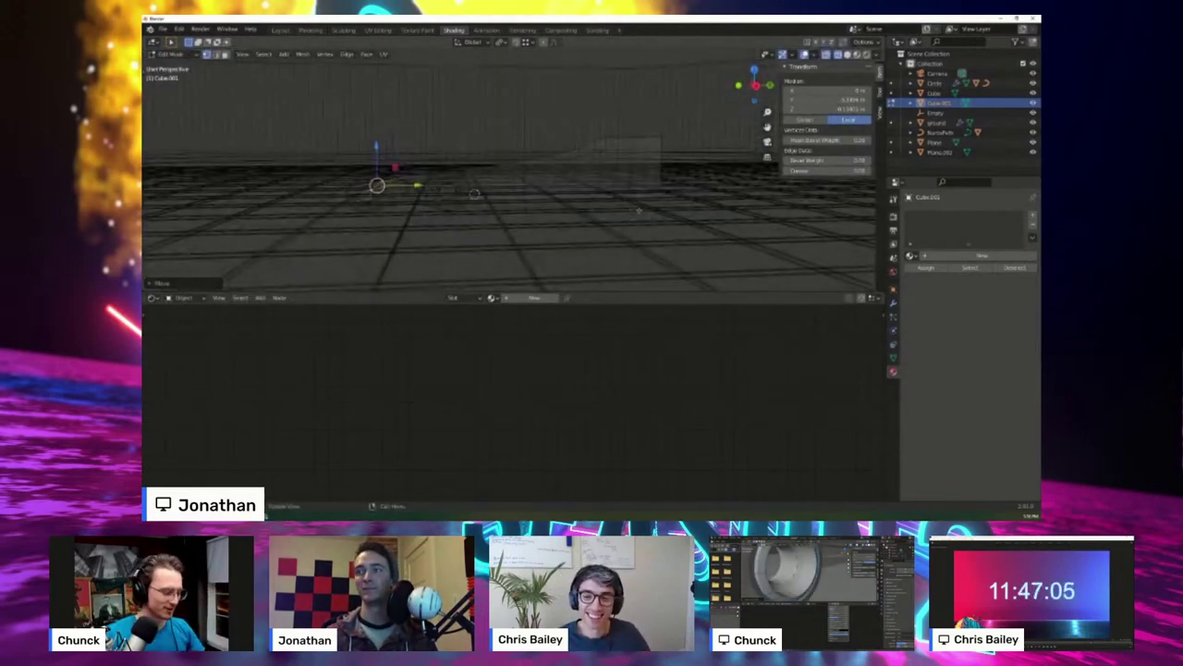
- Box-select all of the ramp's bottom vertices in the right side view
key("KP_3")
key("alt+a")
key("b")
left_click_drag(277, 217, 770, 281)
scroll(578, 242, "down", 3)
middle_click_drag(574, 240, 576, 210, "shift")
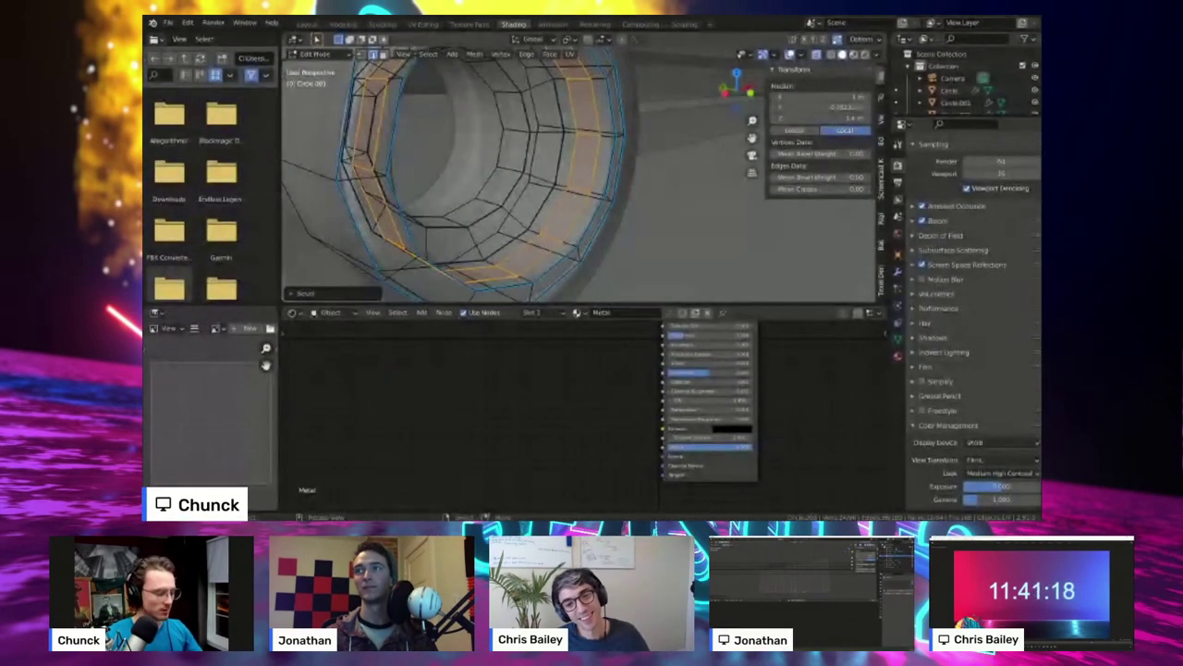
- Inset the selected ring of faces on the wheel's inner rim
key("i")
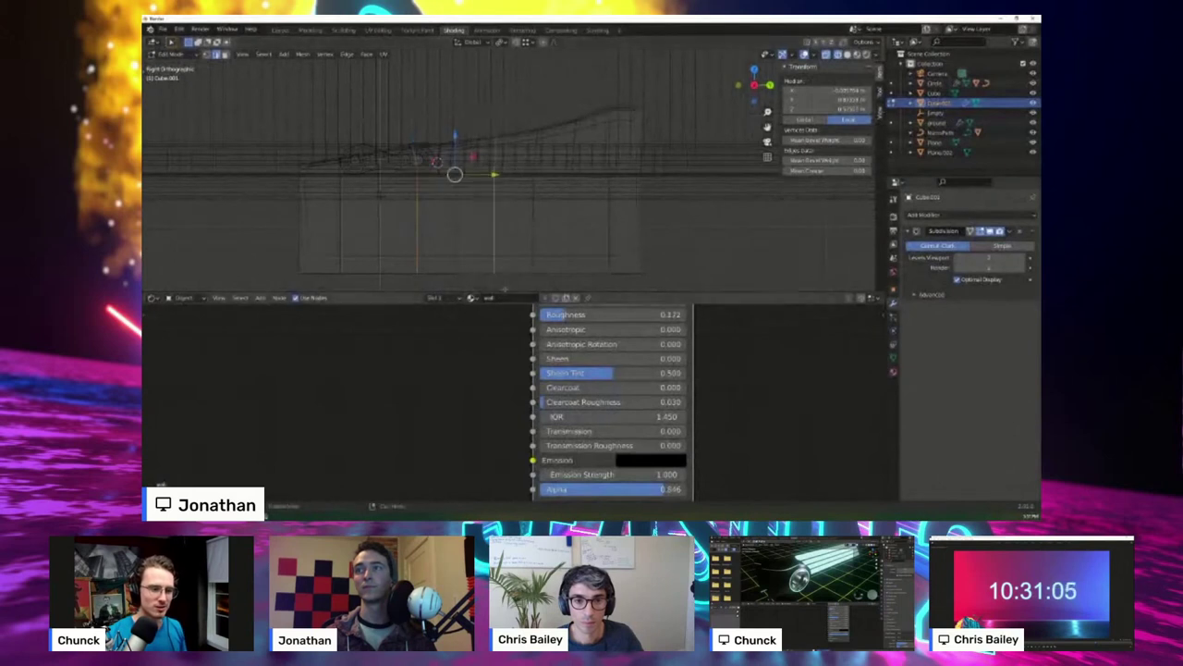
- Delete the selected vertical edge loops from the subdivided ramp
right_click(656, 181)
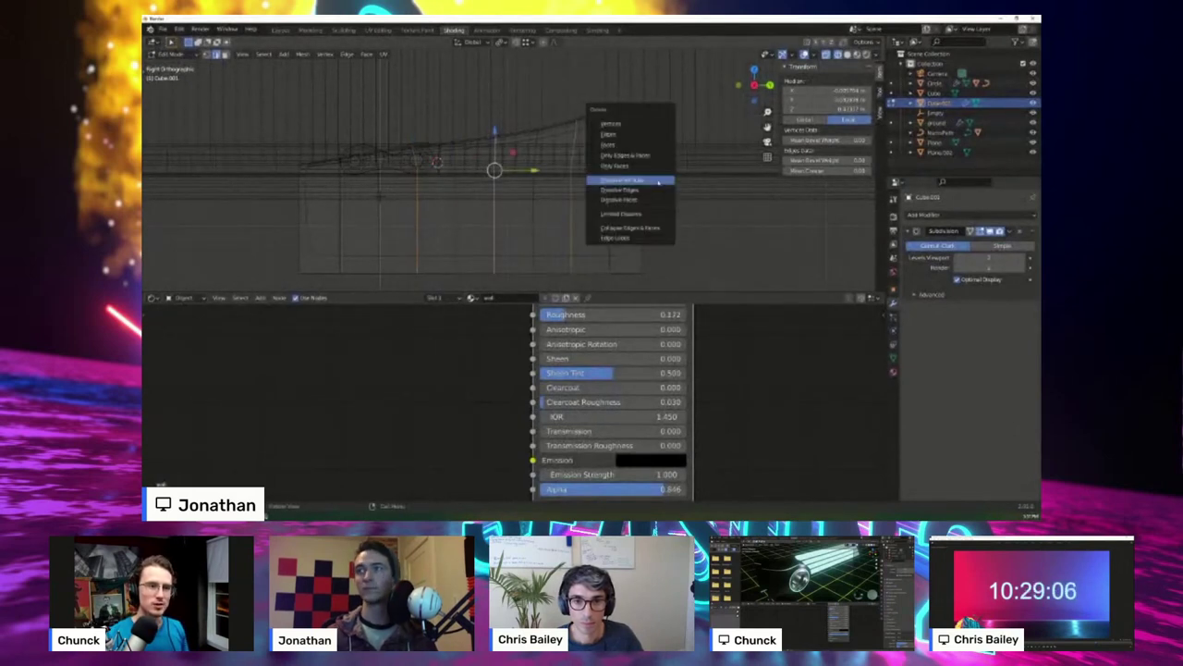
left_click(638, 239)
left_click(663, 169)
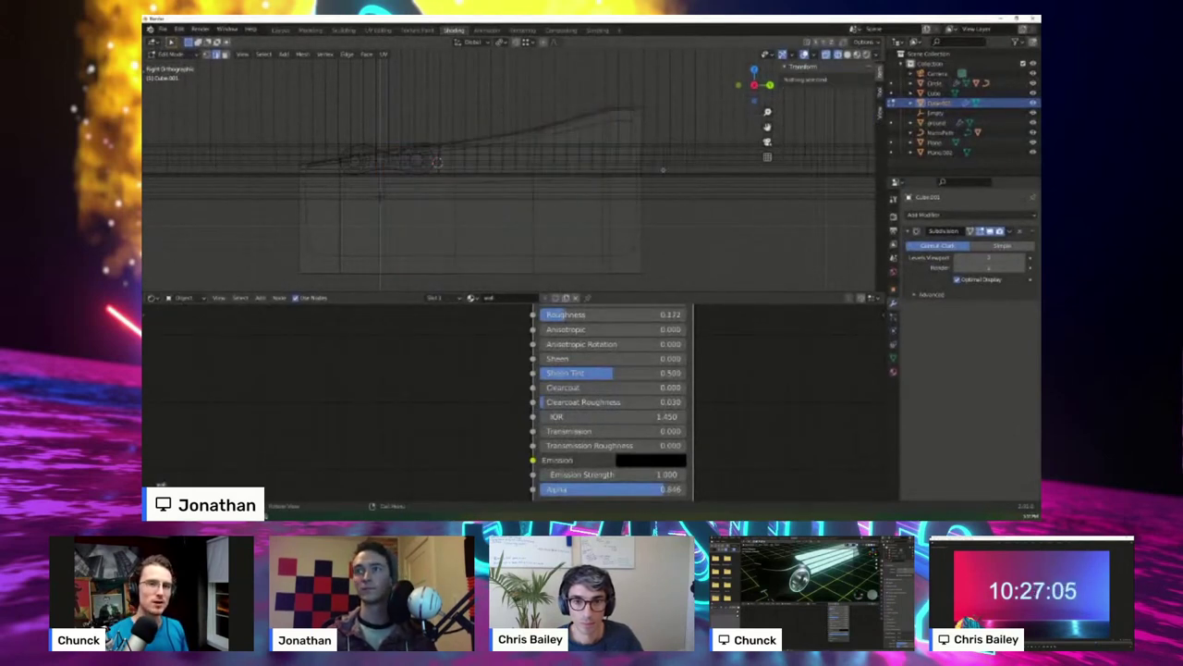
- Adjust the remaining top vertices along the middle of the ramp to smooth its slope
left_click(536, 138)
key("g")
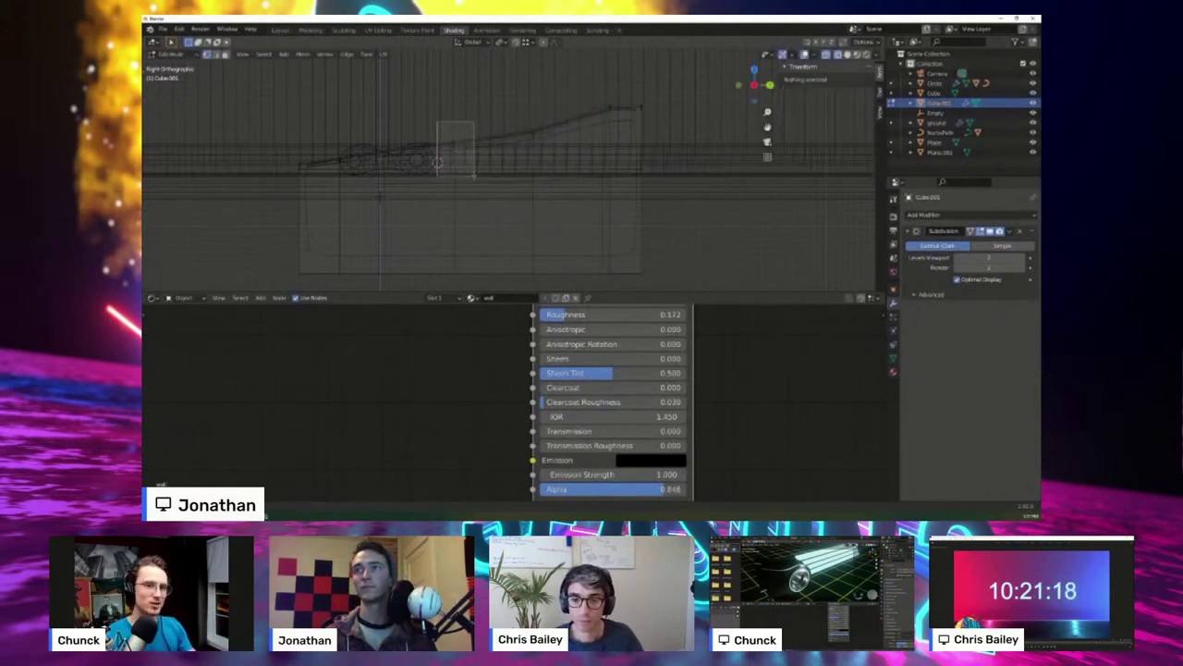
left_click_drag(474, 176, 475, 156)
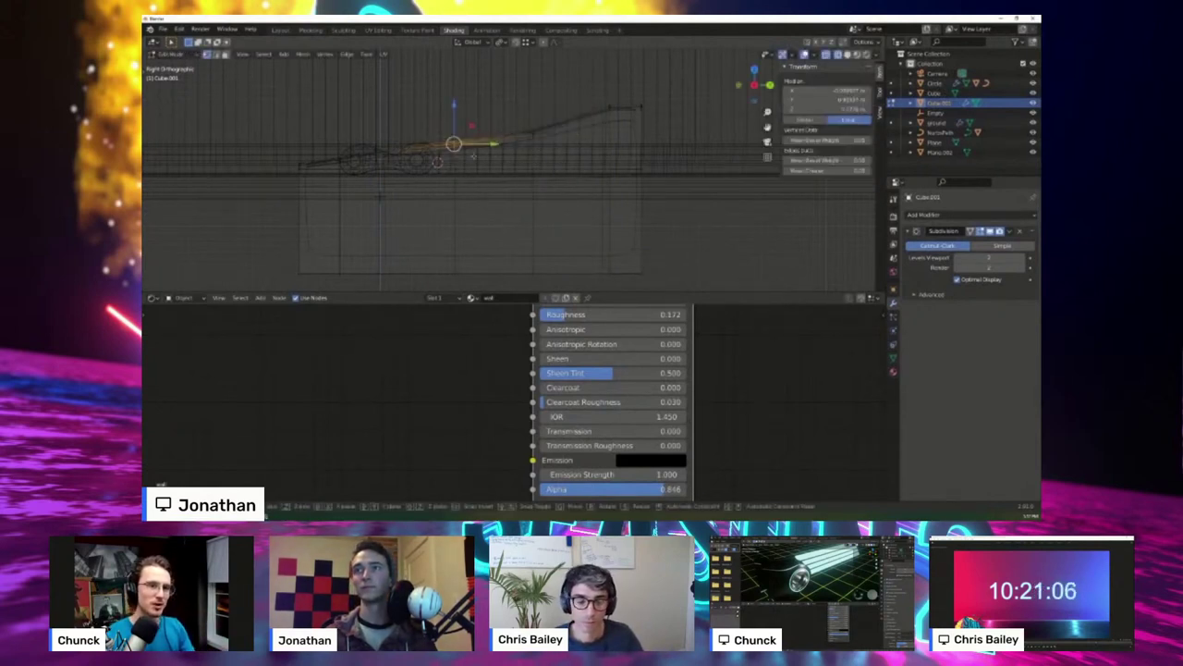
key("g")
left_click(476, 160)
- Lower the ramp's top vertices beside the light cycle and near the low end for a gentler start
left_click_drag(358, 123, 448, 175)
middle_click_drag(431, 172, 448, 160, "shift")
scroll(447, 160, "up", 2)
left_click_drag(403, 171, 362, 120)
key("g")
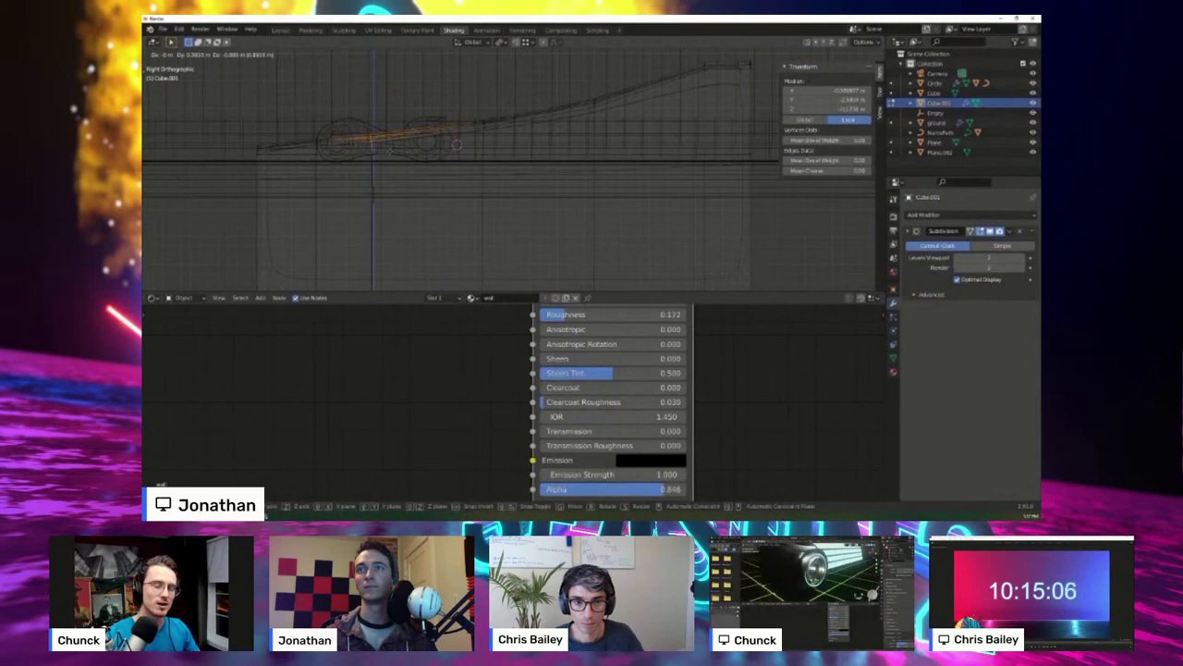
left_click(389, 149)
left_click_drag(285, 112, 318, 145)
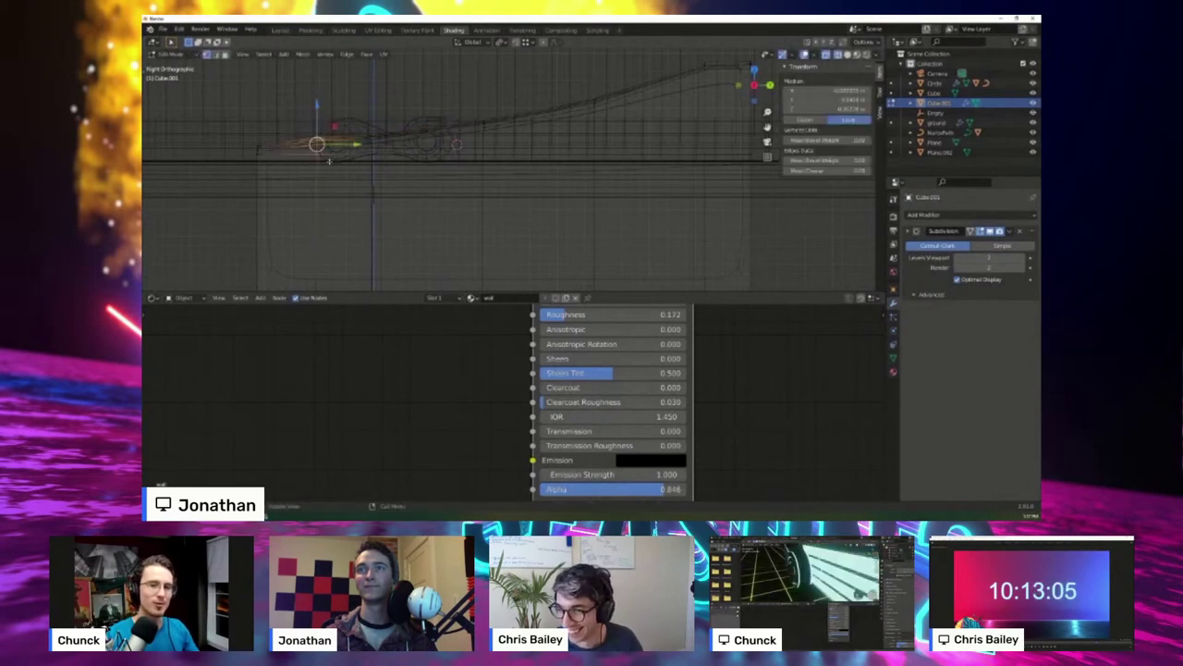
key("g")
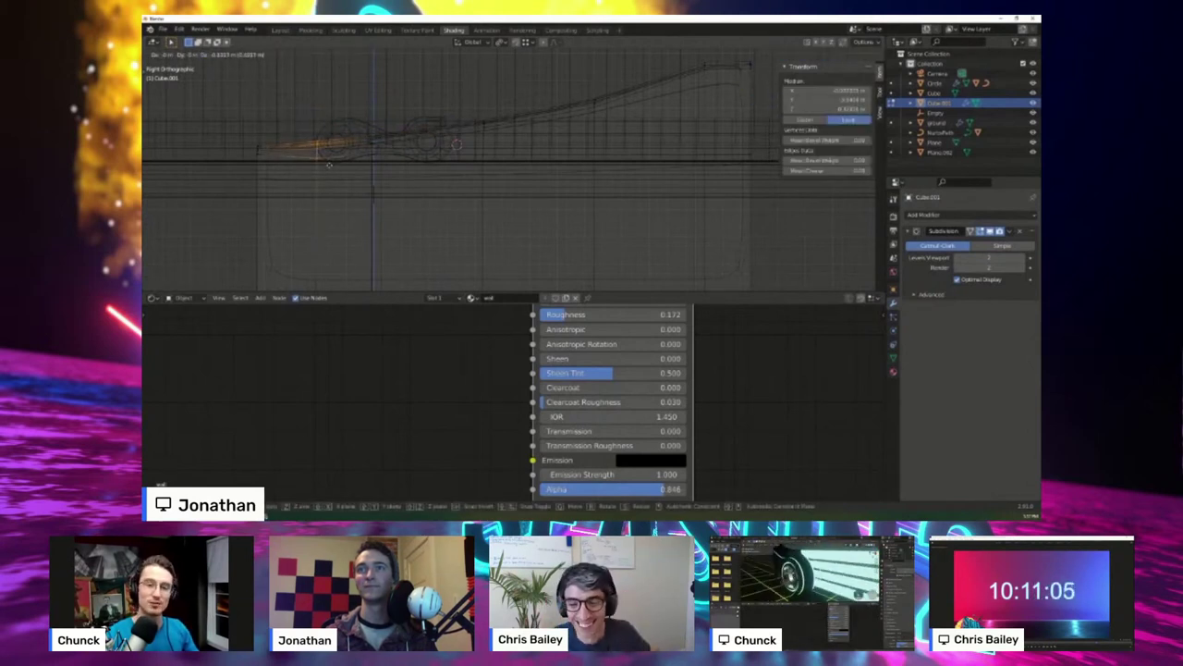
left_click(330, 168)
left_click(339, 97)
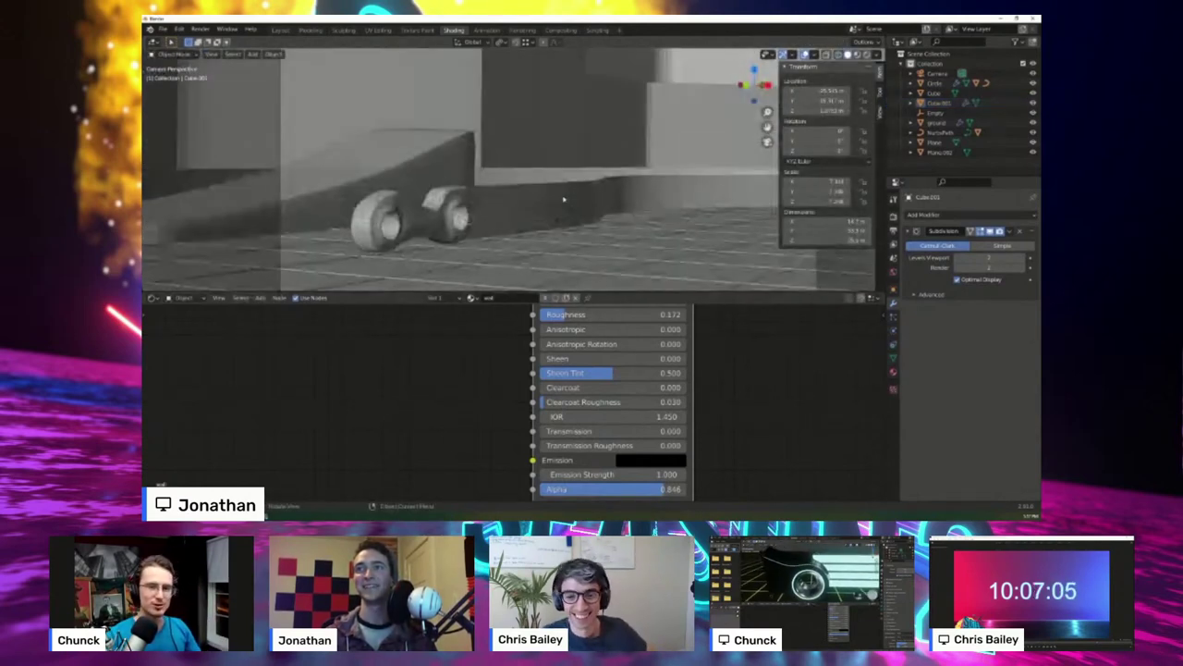
- Switch the viewport to rendered shading and slide an edge loop into place near the ramp's tall end
key("z")
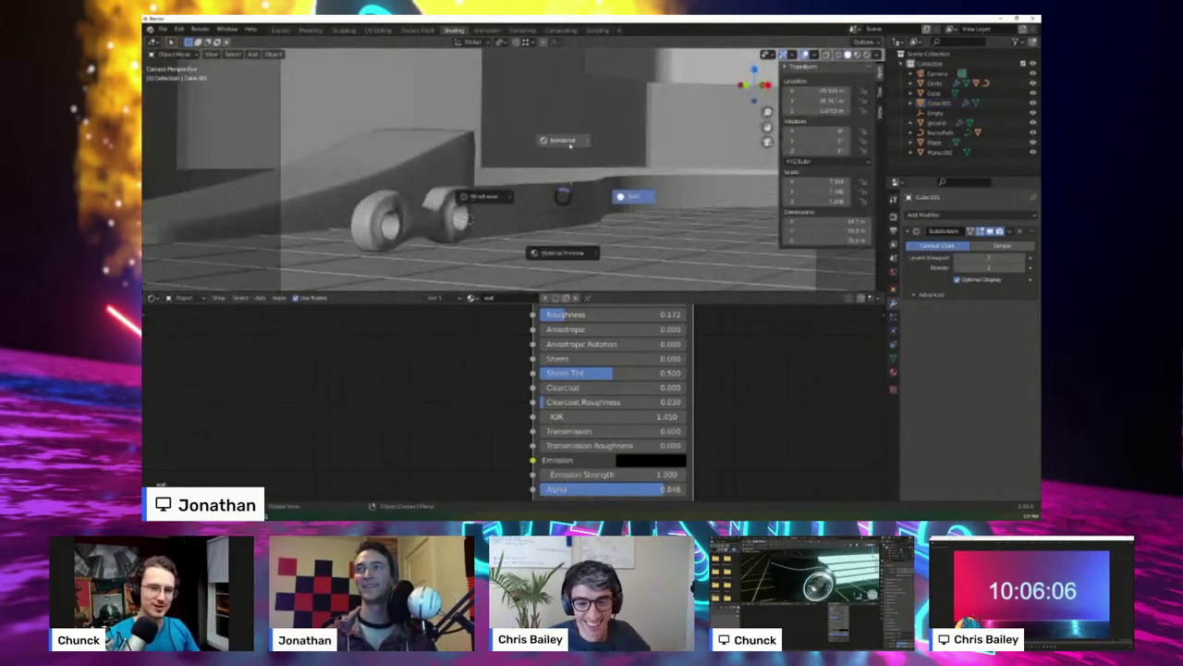
left_click(563, 140)
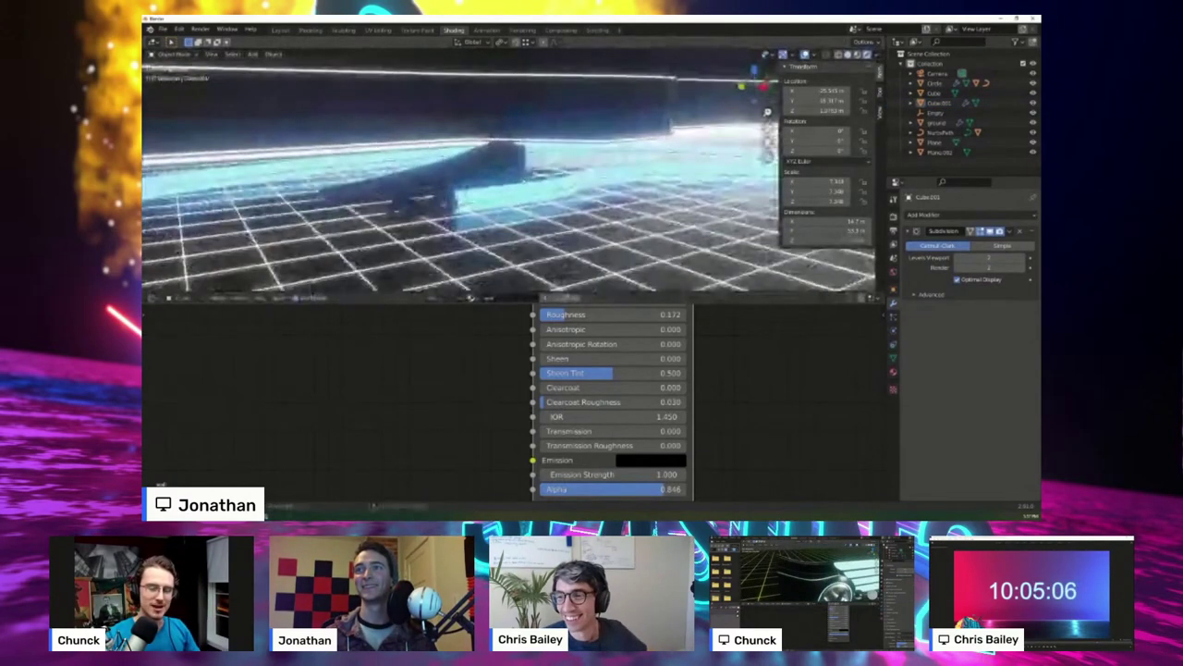
middle_click_drag(561, 121, 507, 155)
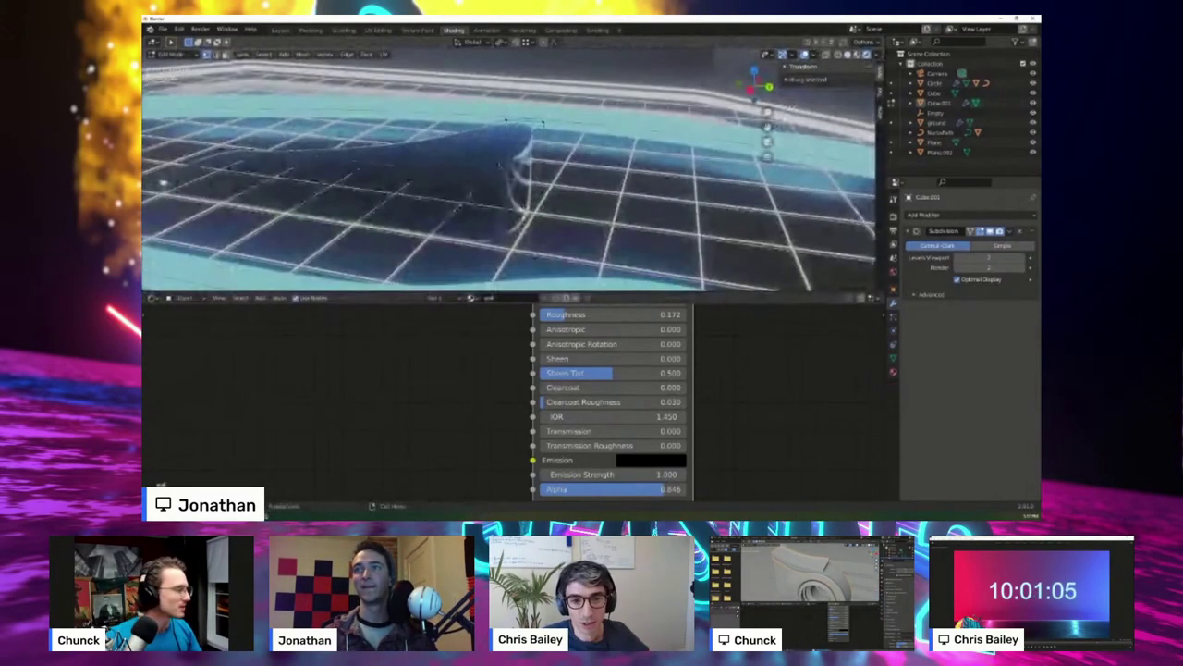
left_click(504, 155)
key("g")
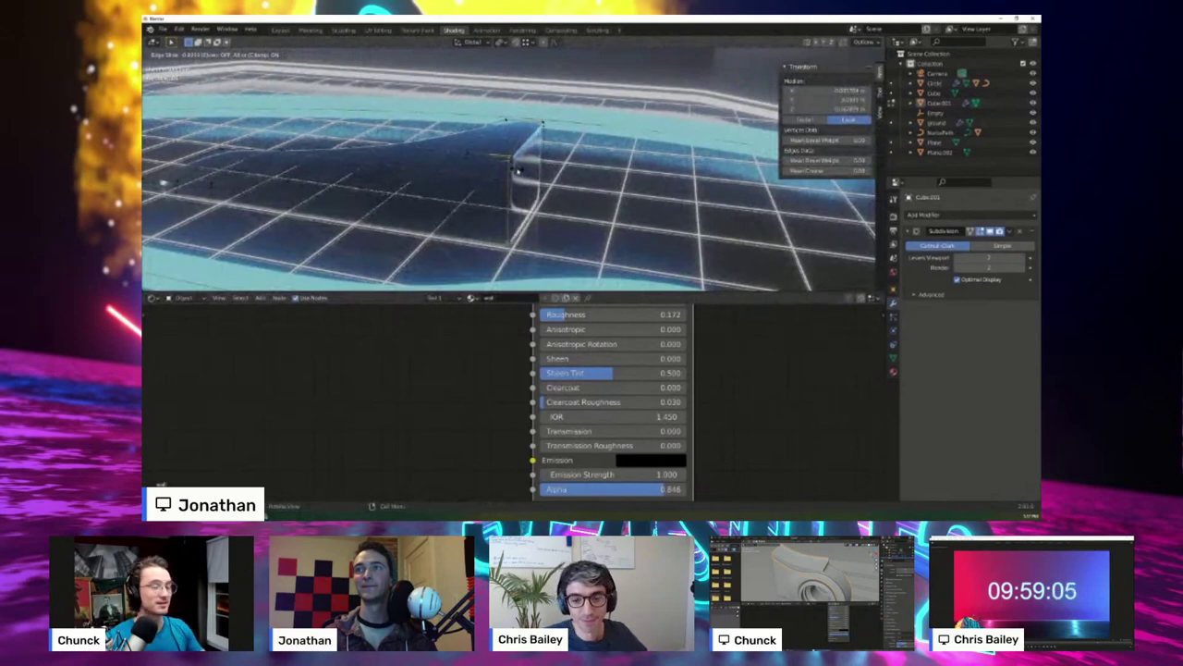
left_click(517, 170)
- Inset the large end face at the ramp's tall end slightly to sharpen its border, and leave mesh editing
key("3")
middle_click_drag(568, 202, 525, 205)
left_click(521, 193)
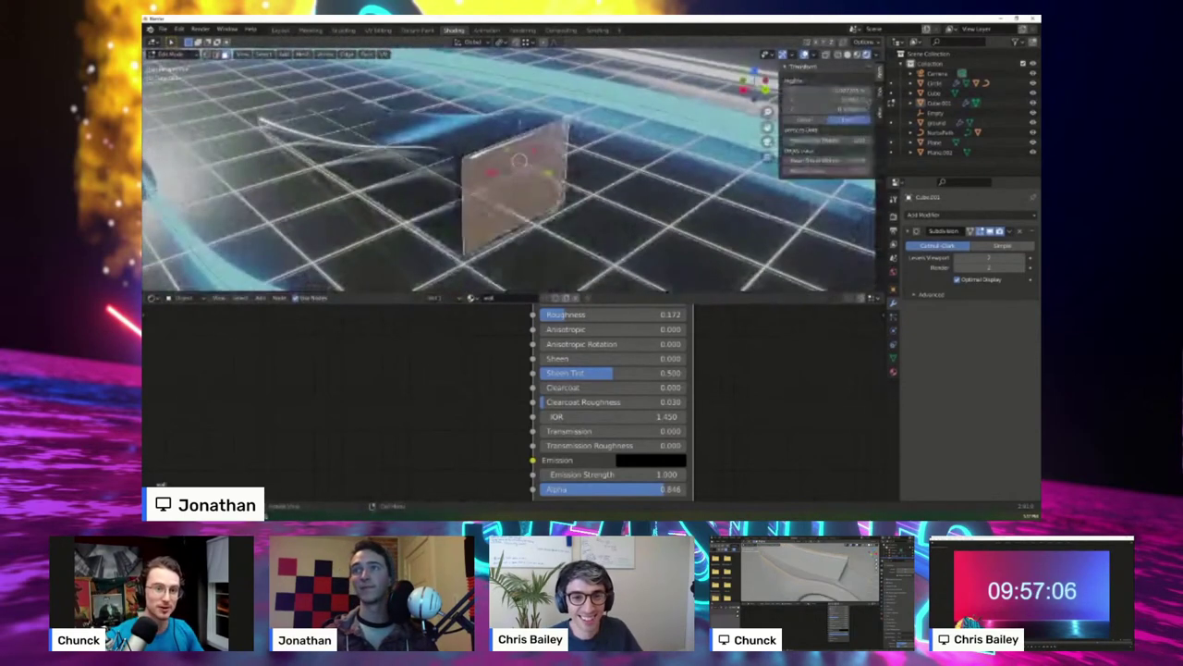
key("i")
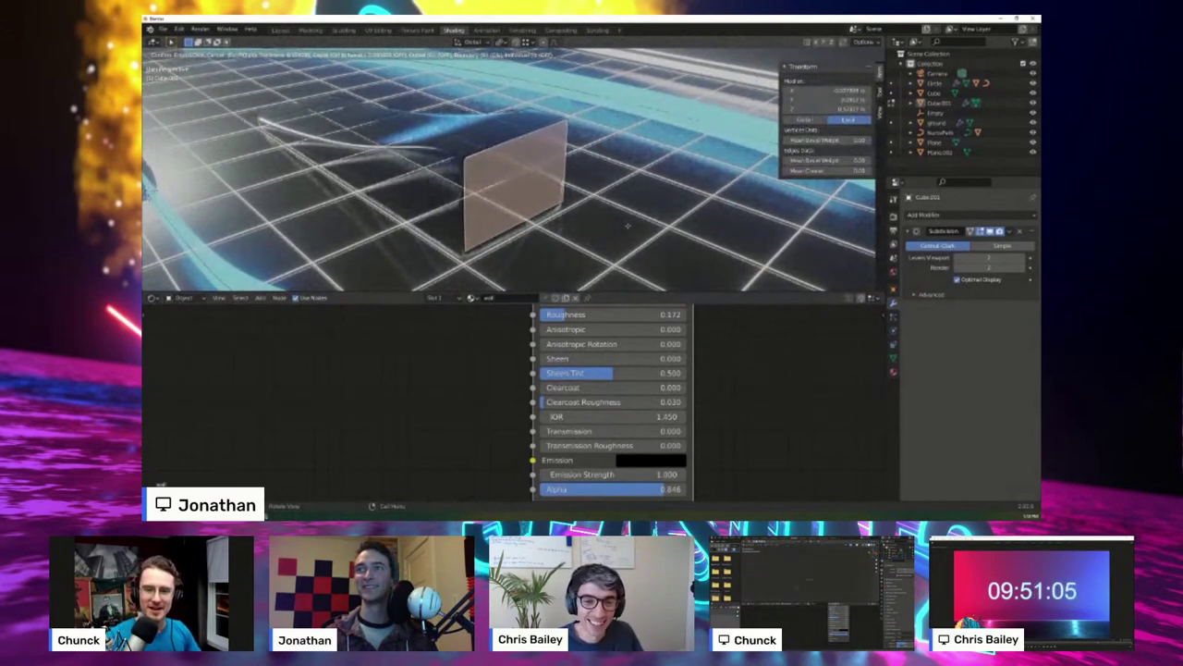
left_click(631, 223)
middle_click_drag(630, 222, 671, 207)
key("Tab")
scroll(531, 185, "down", 4)
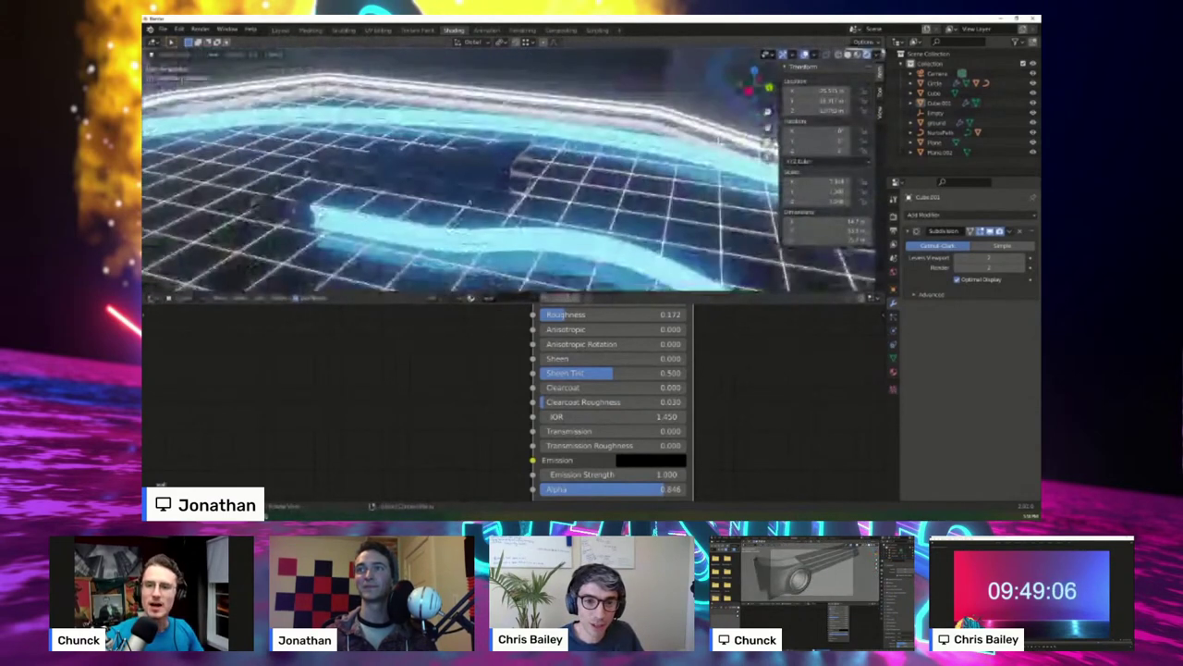
- Reposition the ramp along the Y axis and raise it along Z while checking its framing through the camera
middle_click_drag(518, 190, 564, 193)
key("KP_0")
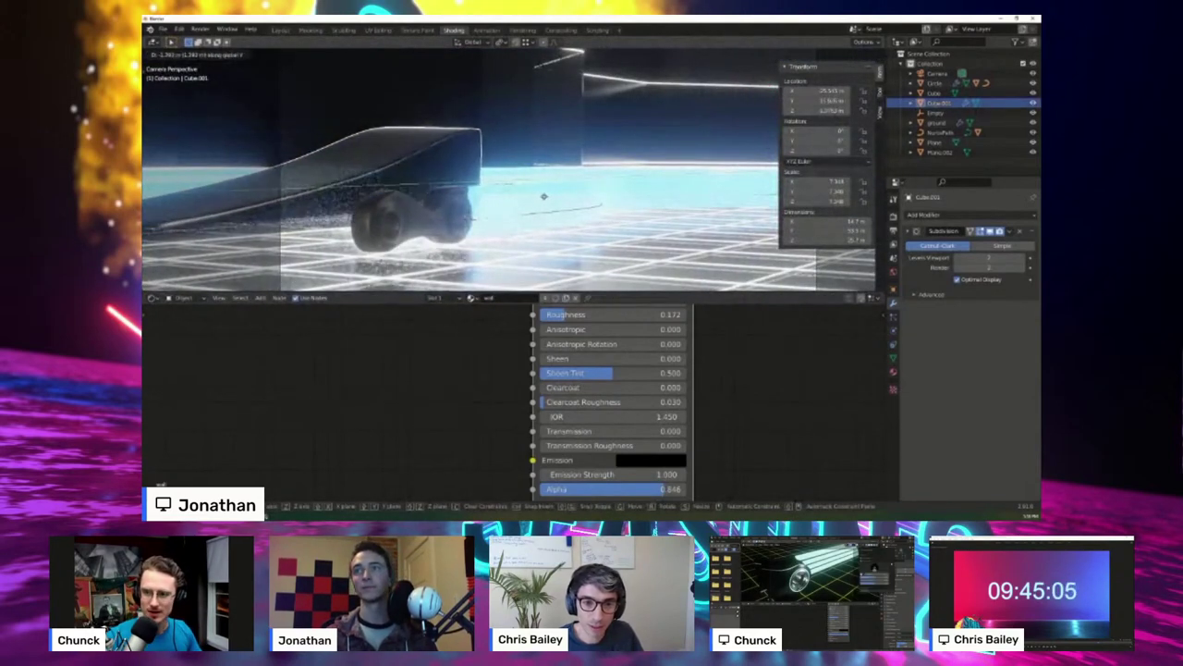
left_click(573, 193)
key("g")
key("z")
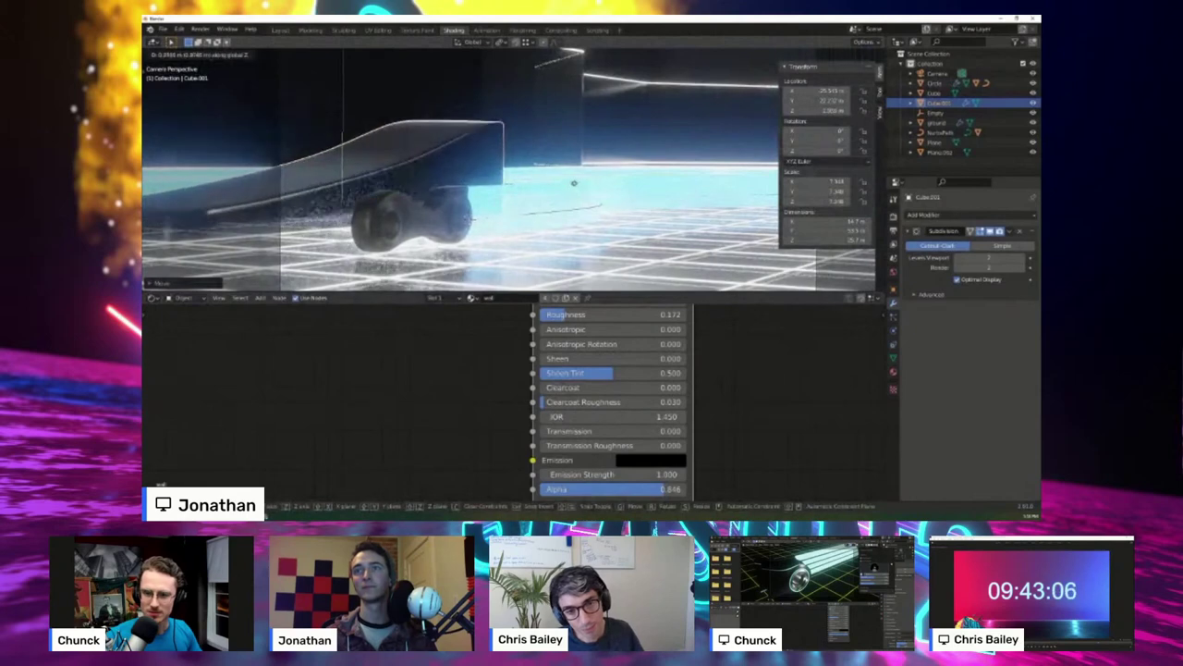
left_click(575, 184)
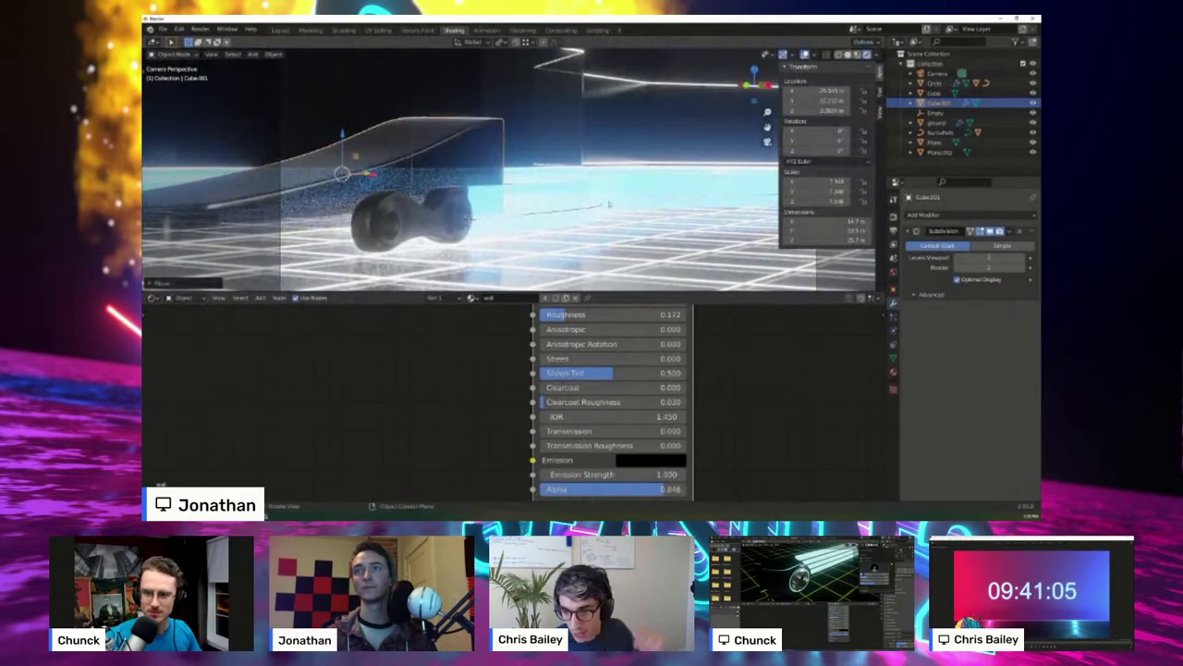
left_click(609, 205)
- Add an edge loop around the light cycle's front wheel opening and slide it close to the rim
middle_click_drag(609, 204, 437, 169)
scroll(508, 85, "up", 5)
scroll(509, 86, "down", 2)
left_click(508, 85)
key("Tab")
scroll(518, 176, "up", 4)
scroll(518, 176, "down", 2)
scroll(384, 152, "up", 3)
key("ctrl+r")
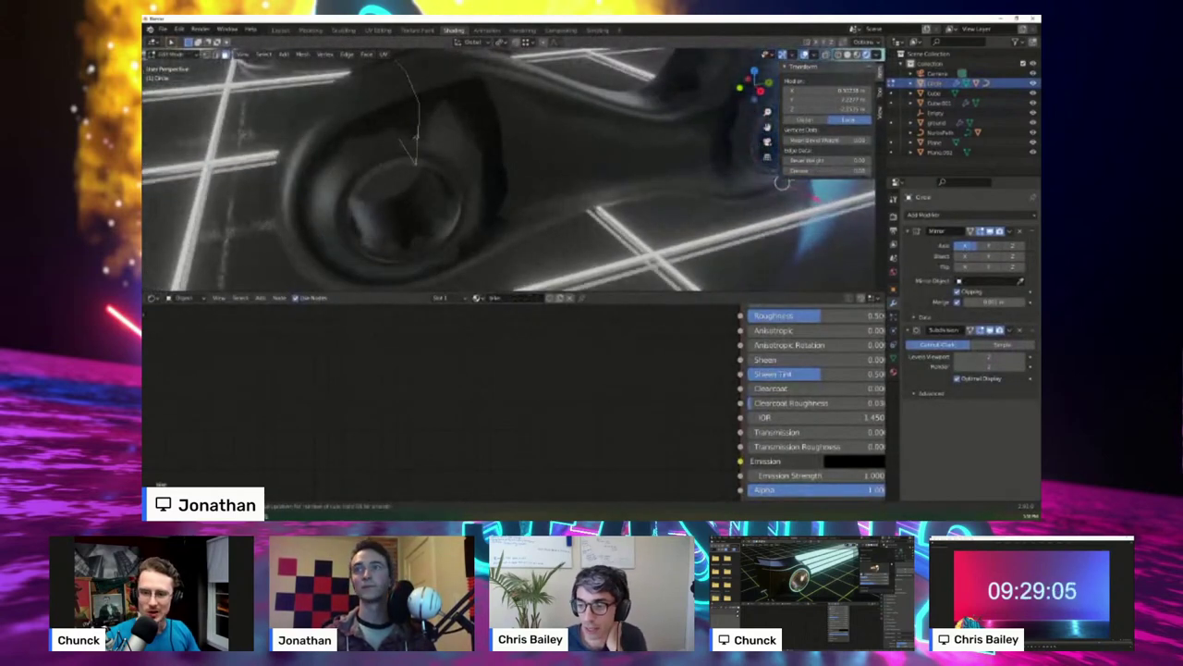
left_click(441, 139)
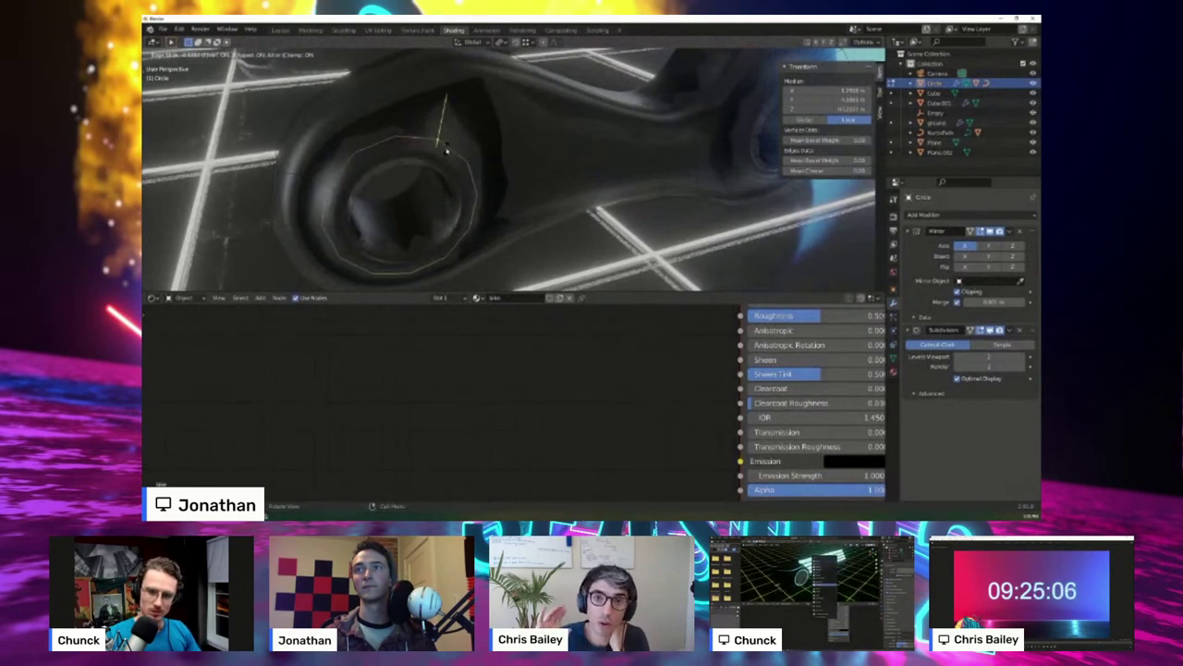
left_click(445, 148)
- Assign the existing Glow Orange material, renamed Glow, to the face ring around the front wheel opening in a new material slot
middle_click_drag(446, 148, 523, 154)
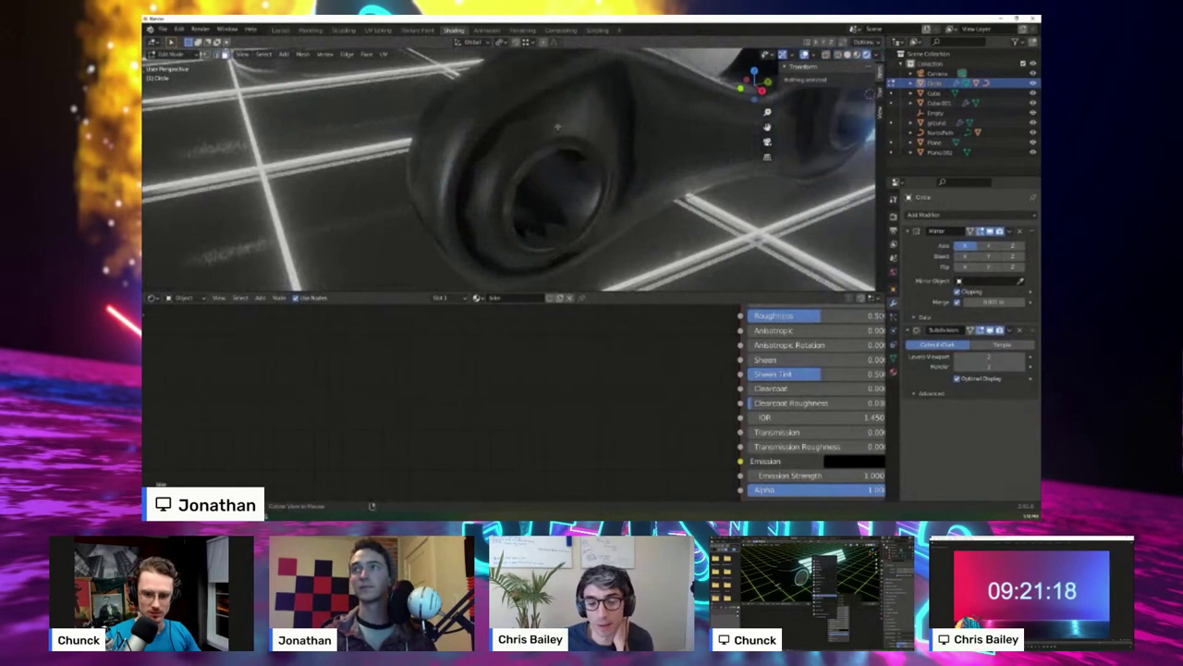
left_click(557, 128, "alt")
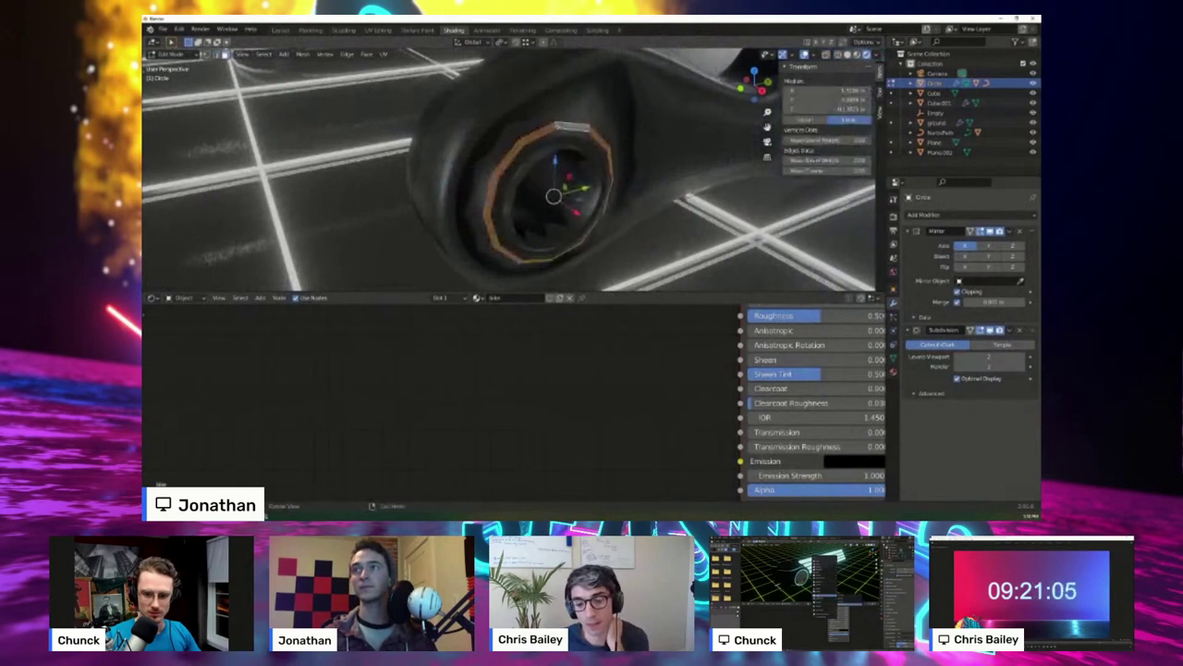
left_click(893, 371)
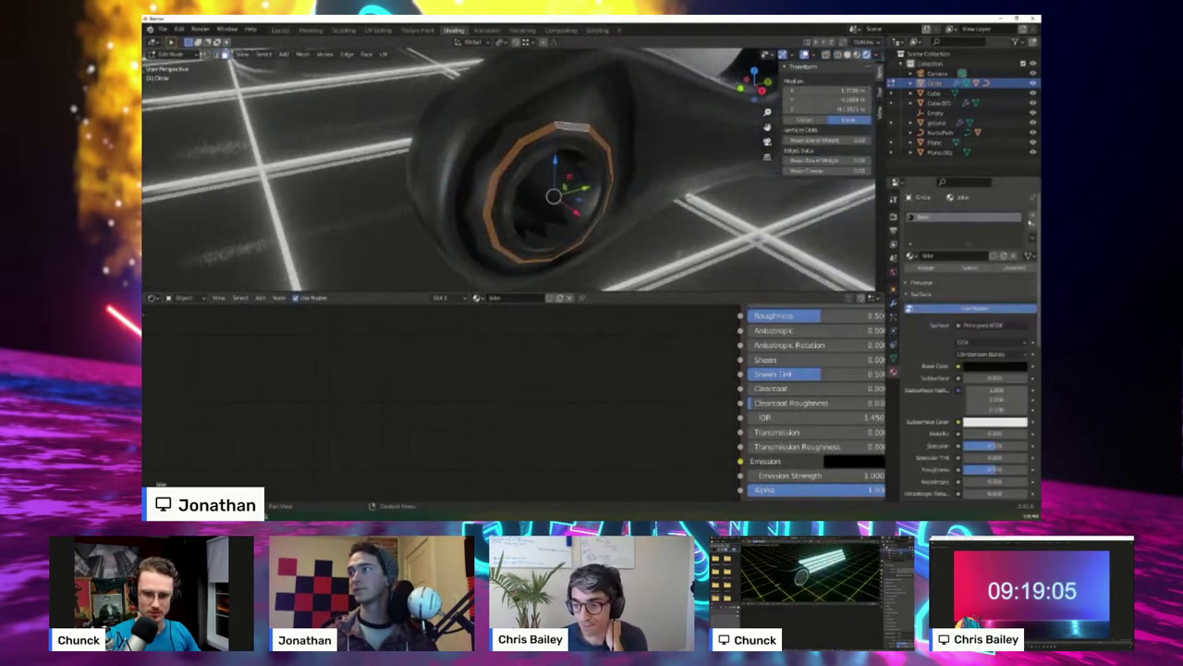
left_click(1032, 217)
left_click(911, 275)
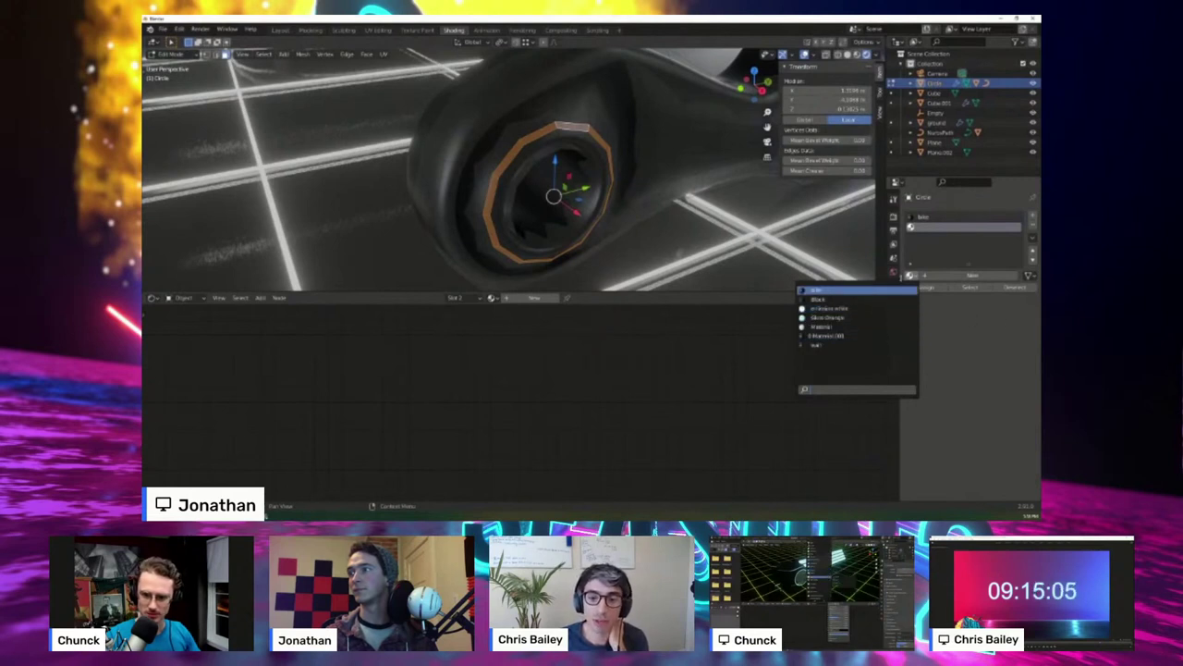
left_click(855, 317)
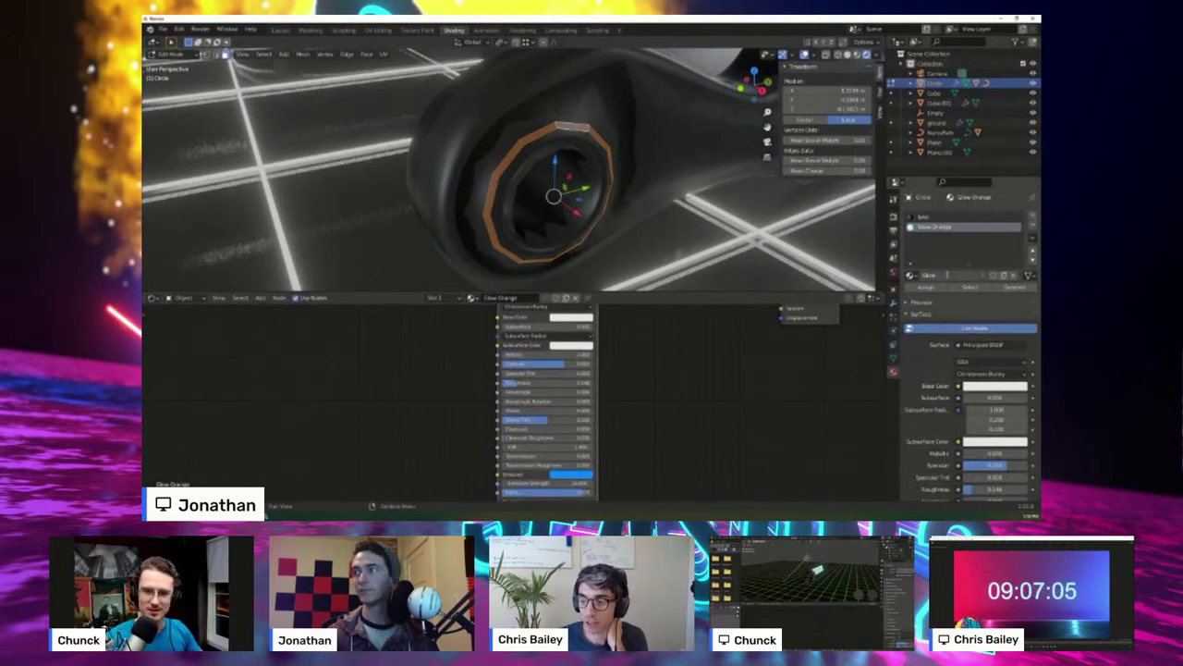
left_click(927, 287)
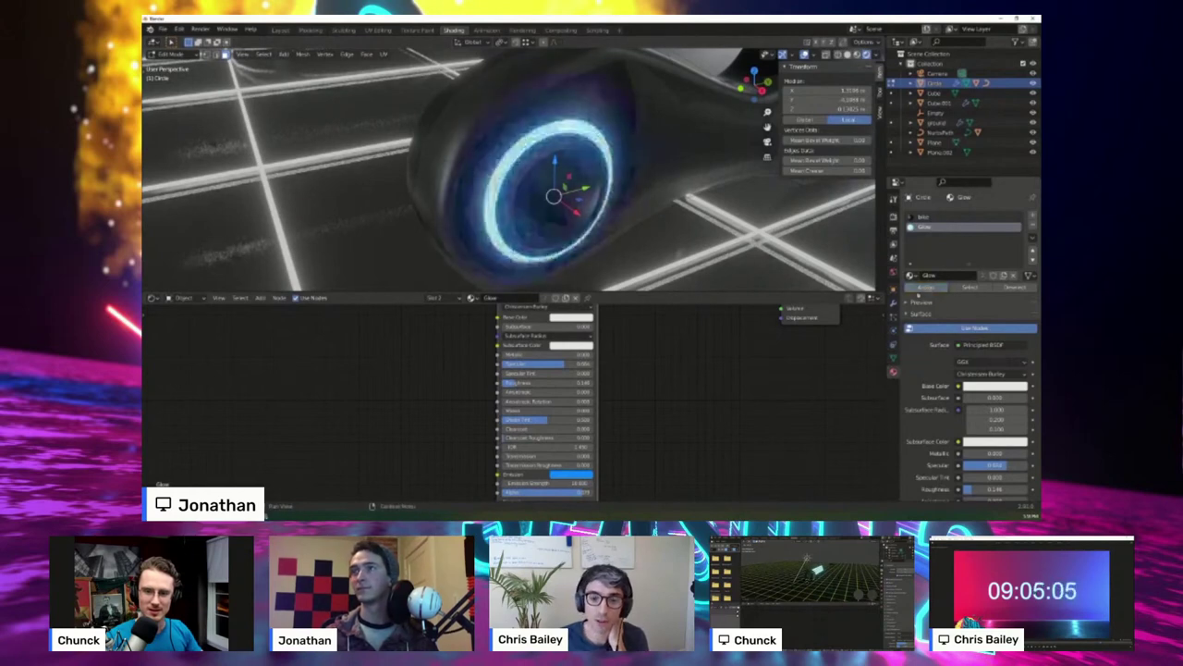
- Add an edge loop around the light cycle's rear wheel rim
scroll(570, 197, "down", 3)
middle_click_drag(571, 197, 511, 185)
scroll(513, 180, "up", 3)
key("ctrl+r")
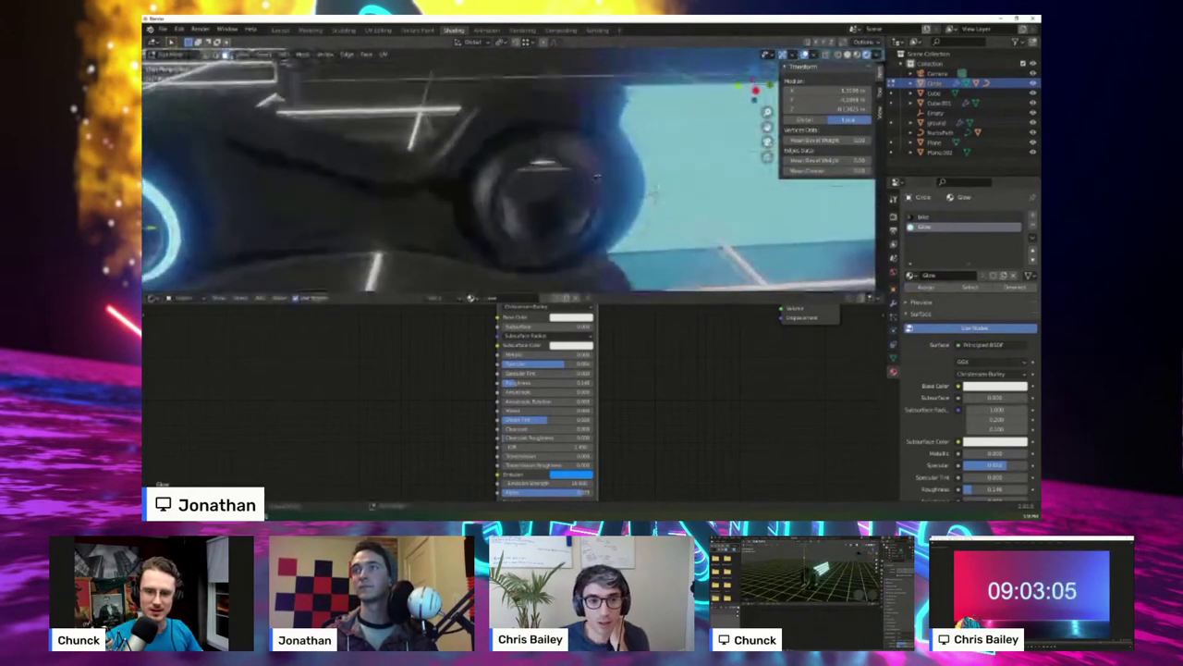
middle_click_drag(653, 195, 592, 194)
scroll(515, 177, "up", 3)
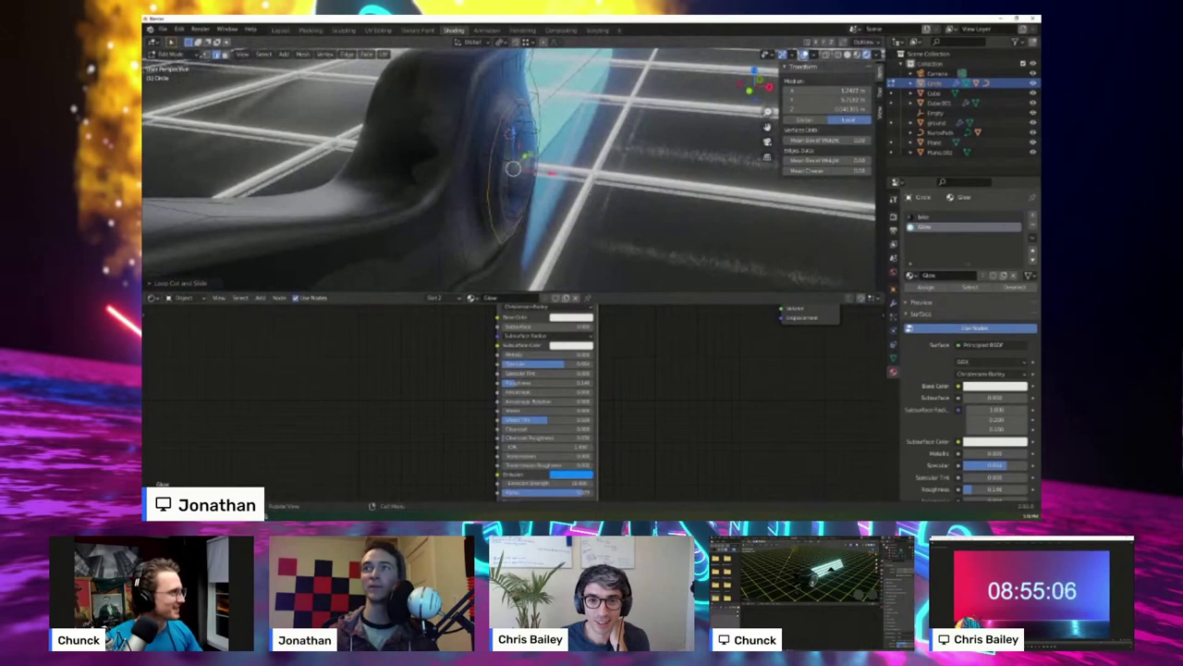
- Assign the Glow material to the ring of faces around the rear wheel opening
middle_click_drag(533, 124, 516, 121)
key("3")
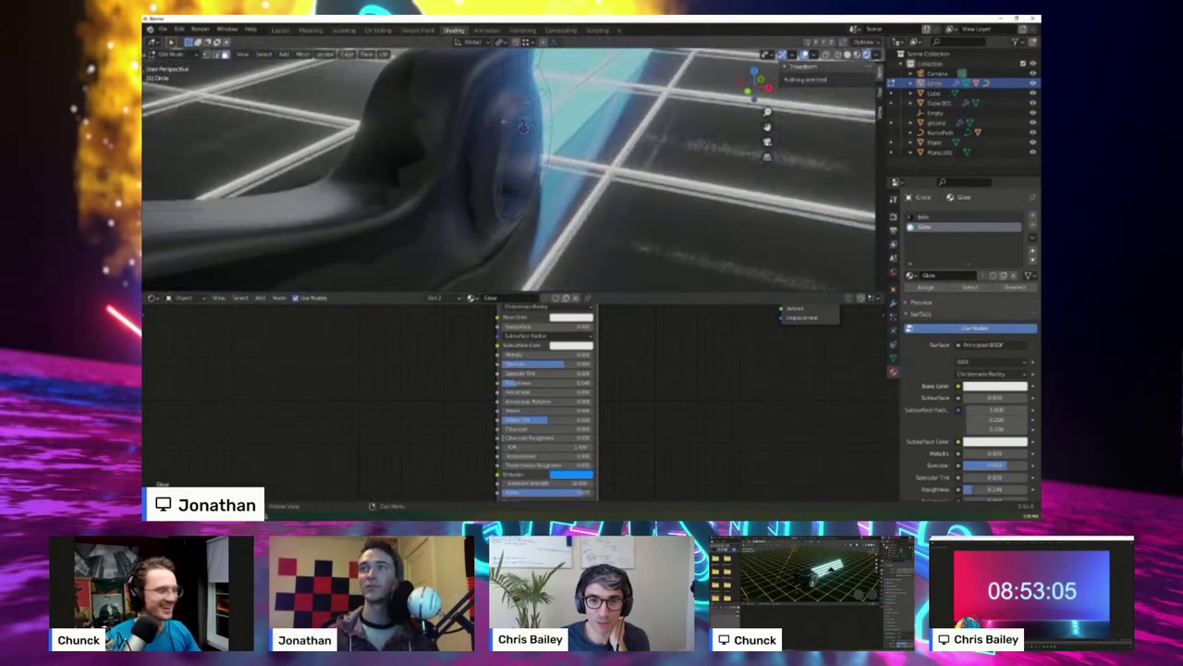
left_click(506, 119)
left_click(501, 126, "alt")
middle_click_drag(626, 198, 500, 208)
left_click(935, 227)
left_click(926, 288)
scroll(629, 199, "down", 4)
middle_click_drag(499, 208, 599, 174, "shift")
key("Tab")
scroll(557, 218, "down", 5)
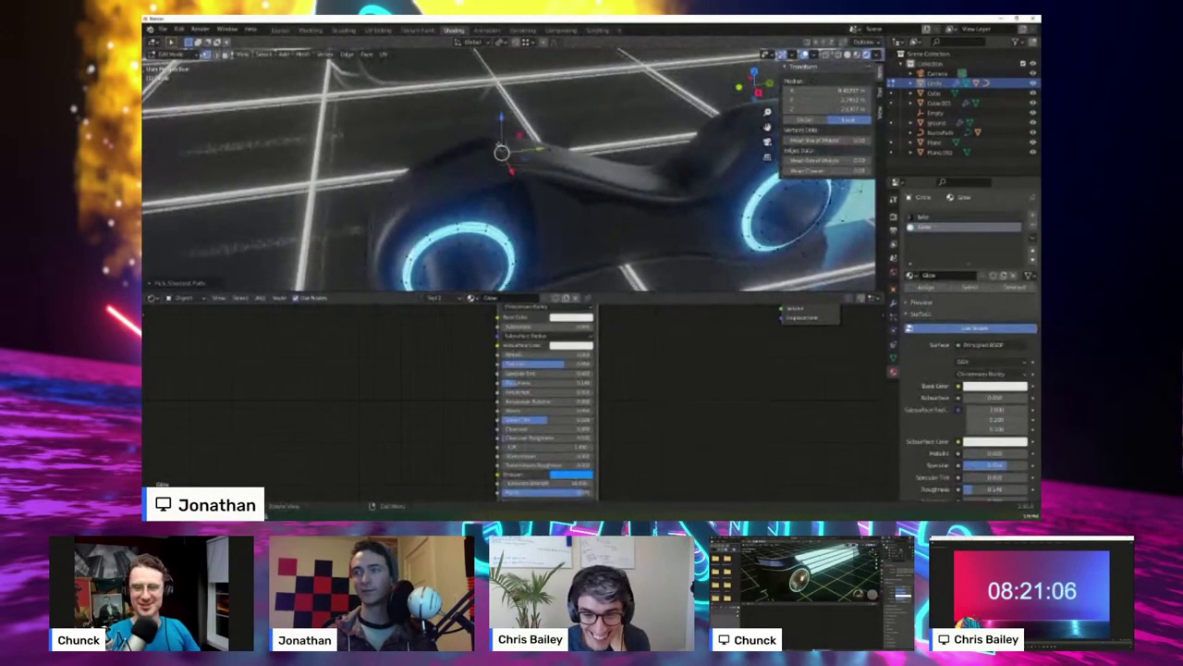
- Move the body's top vertices above the front wheel in a side wireframe view to refine its outline
key("KP_3")
key("shift+z")
middle_click_drag(527, 152, 584, 211, "shift")
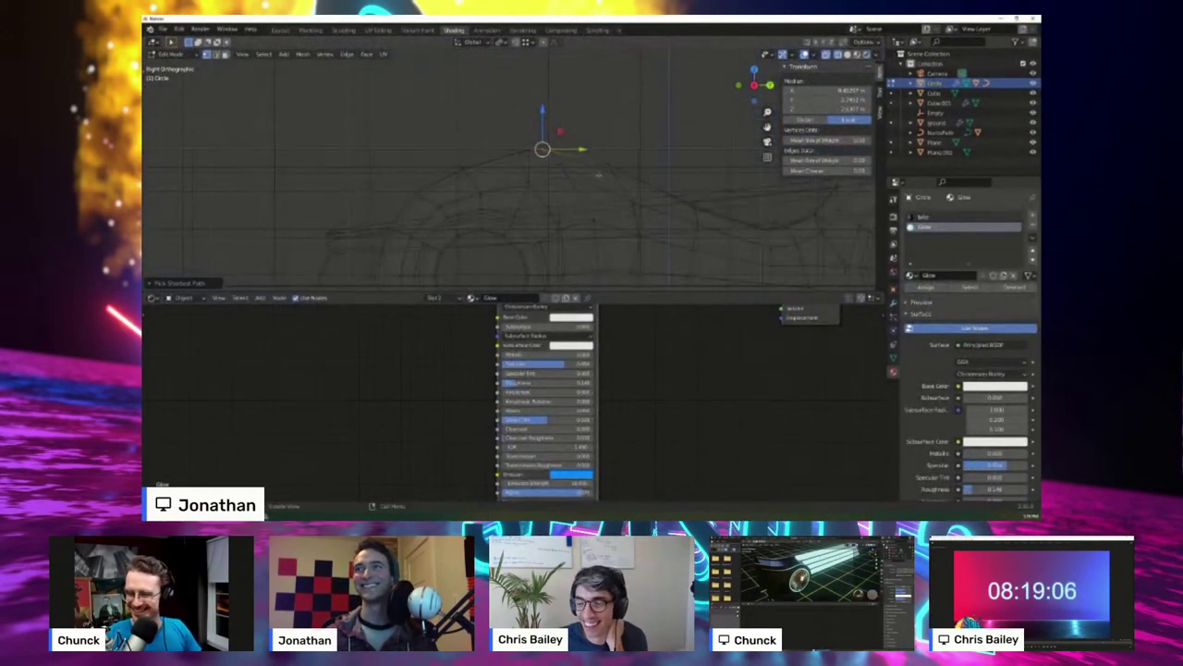
key("g")
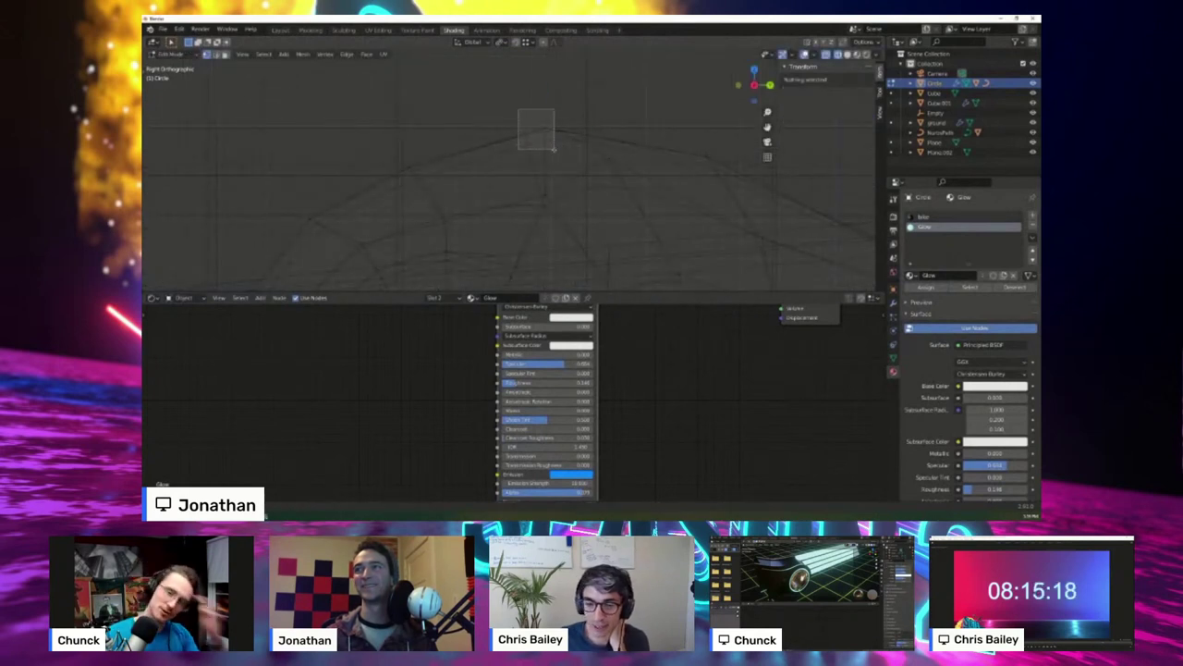
left_click_drag(553, 148, 554, 149)
key("g")
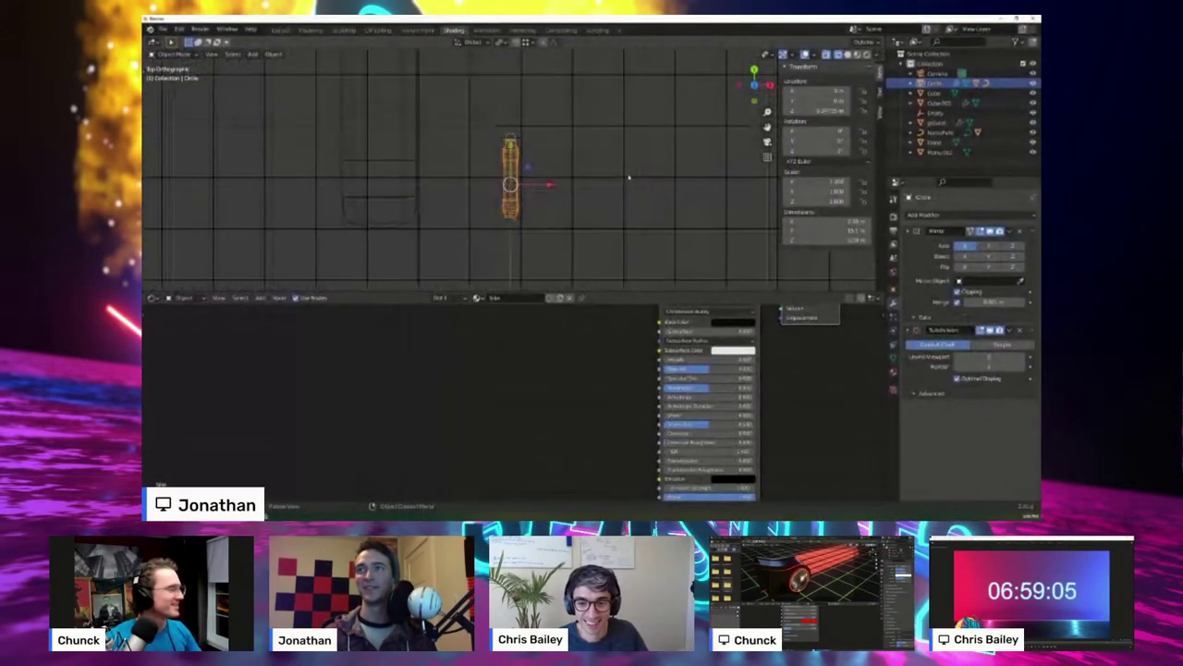
- Duplicate the light cycle in top view and offset the copy along the X axis
middle_click_drag(628, 177, 599, 216)
key("KP_7")
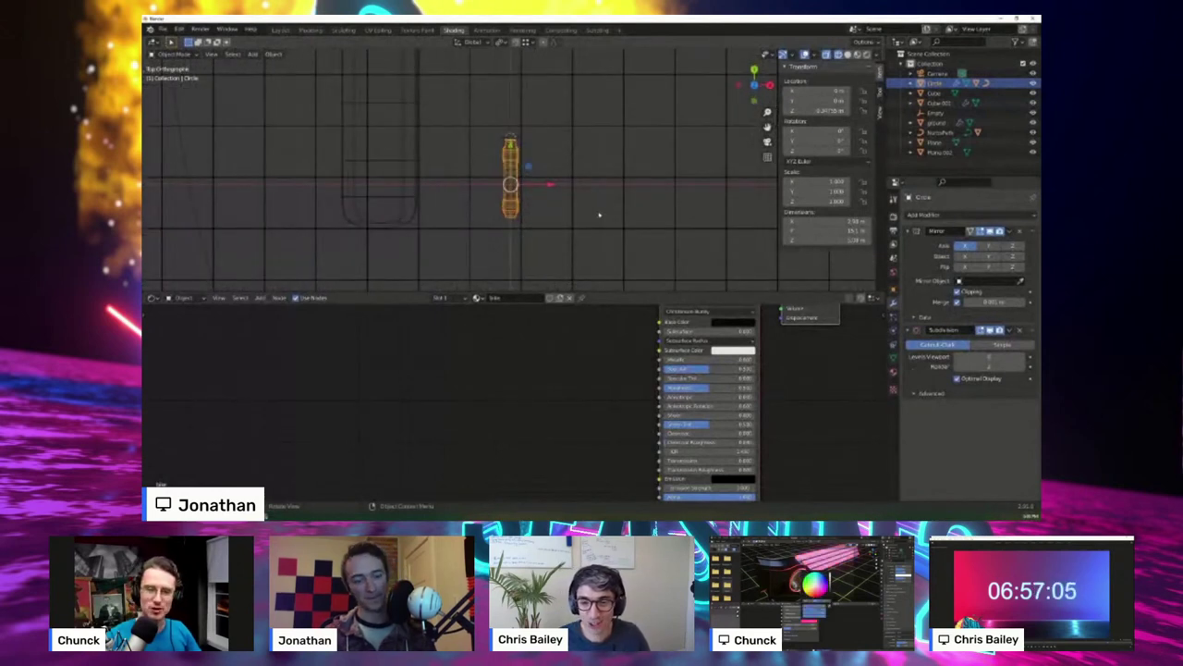
key("shift+d")
key("x")
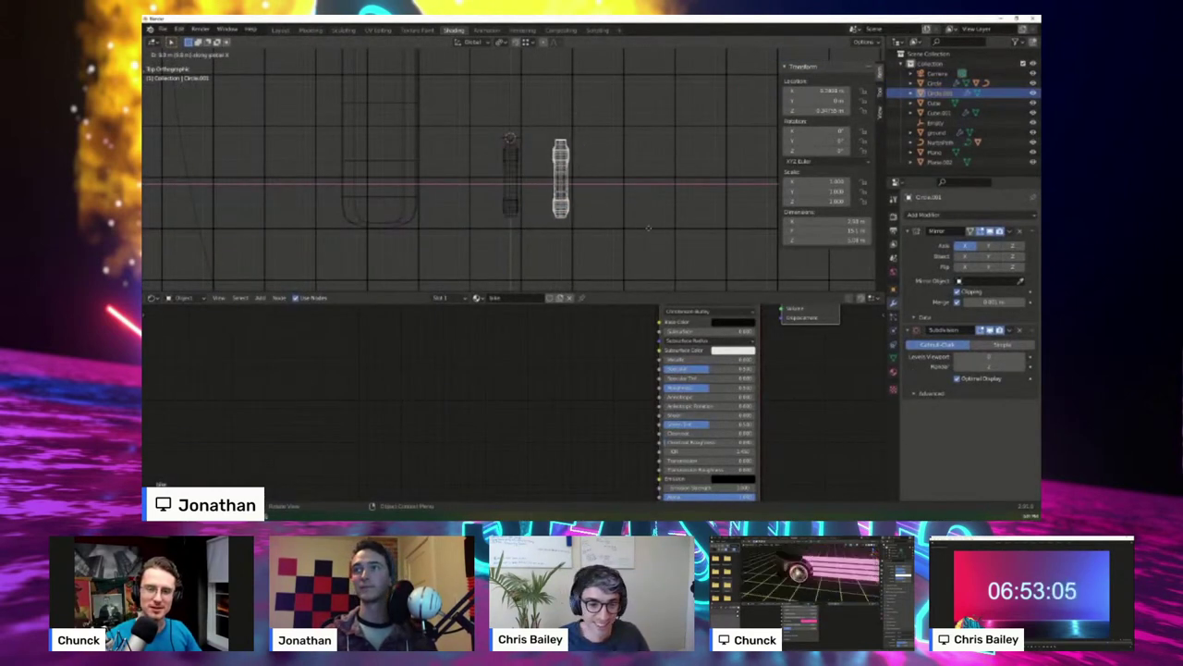
right_click(643, 234)
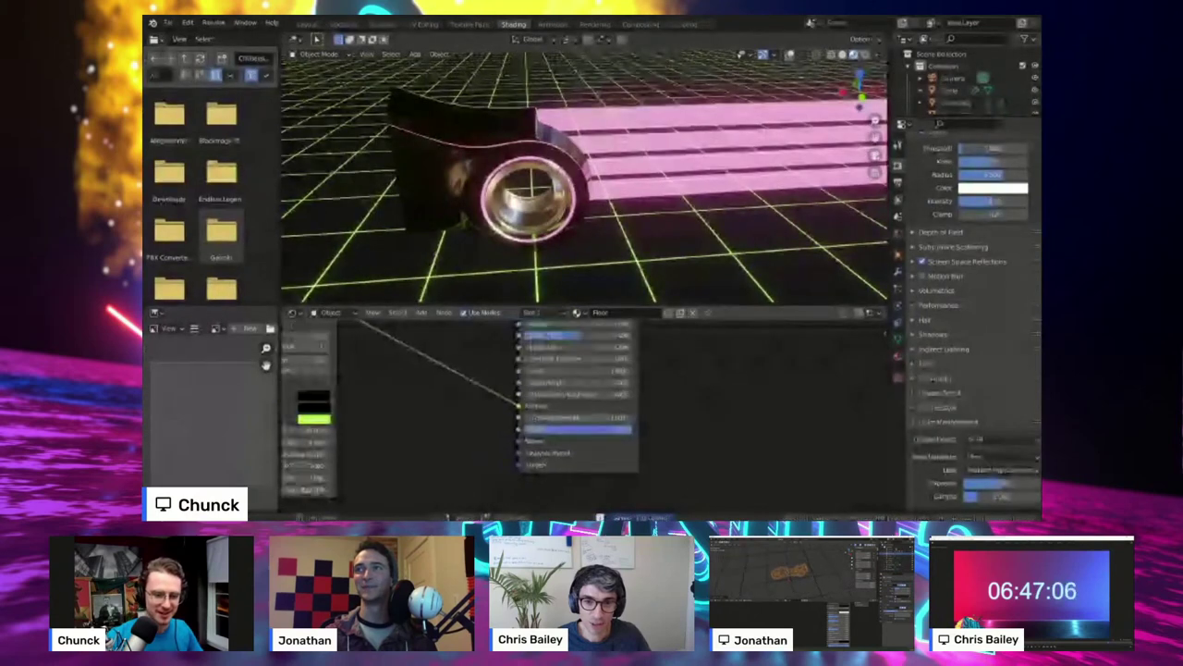
- Set the brick texture's mortar color in the Floor material to orange
middle_click_drag(294, 428, 488, 421)
scroll(456, 482, "up", 4)
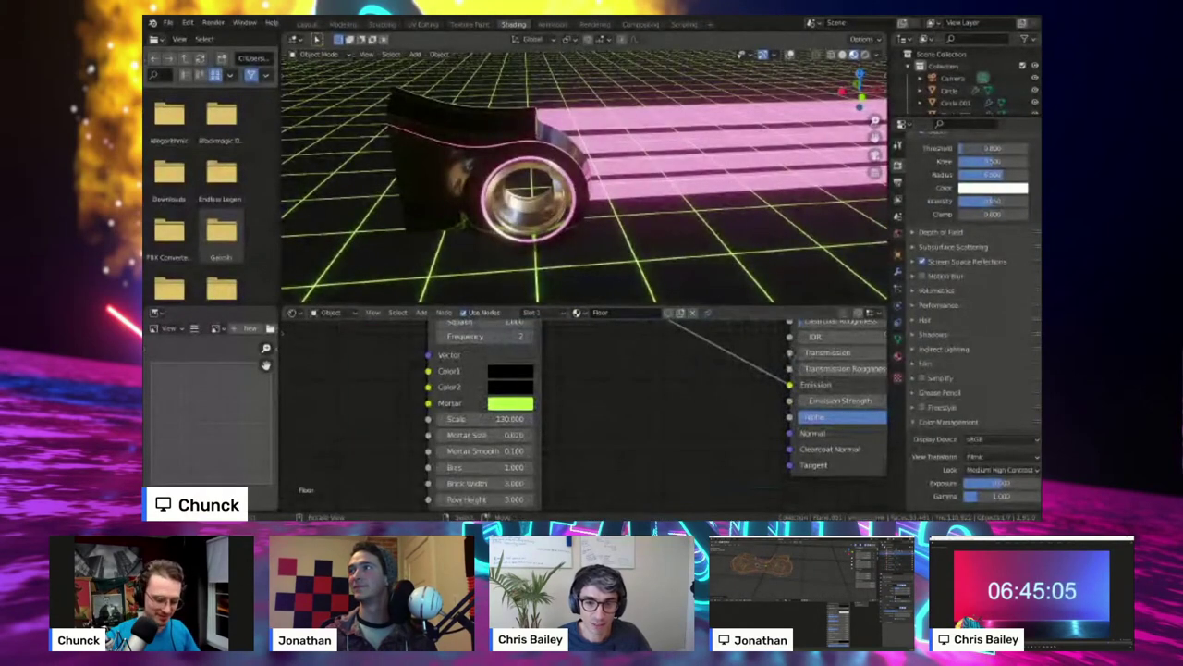
middle_click_drag(564, 180, 606, 196)
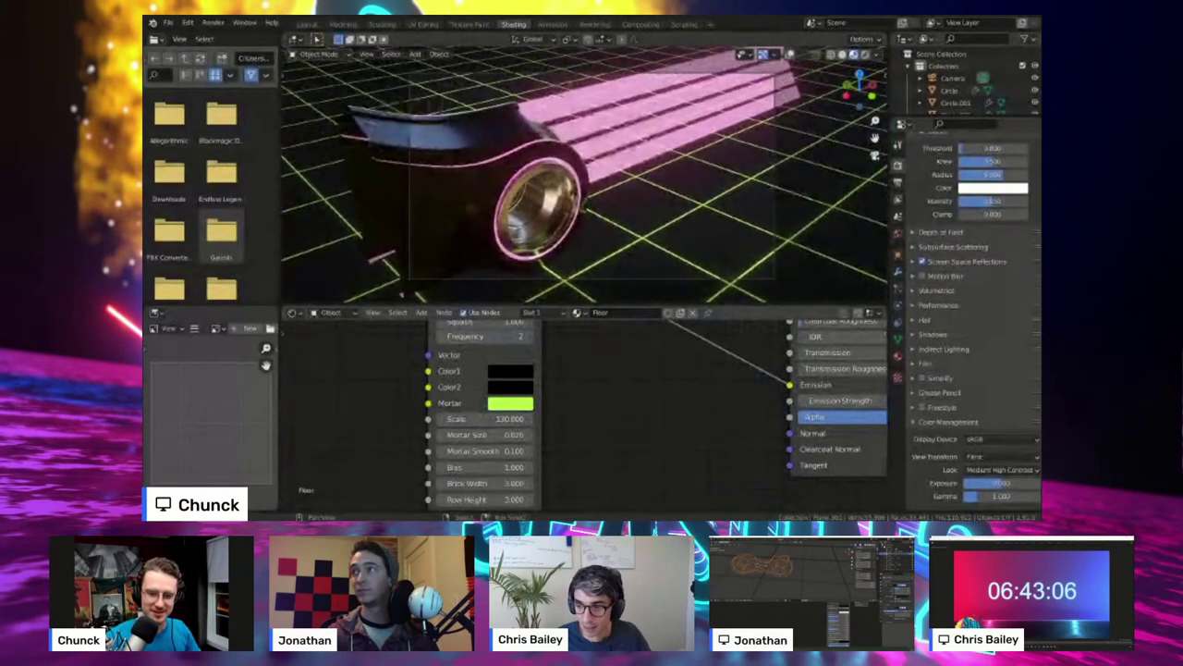
left_click(510, 403)
mouse_move(511, 248)
left_mouse_down()
mouse_move(592, 203)
mouse_move(541, 254)
mouse_move(560, 267)
mouse_move(551, 257)
mouse_move(531, 284)
left_mouse_up()
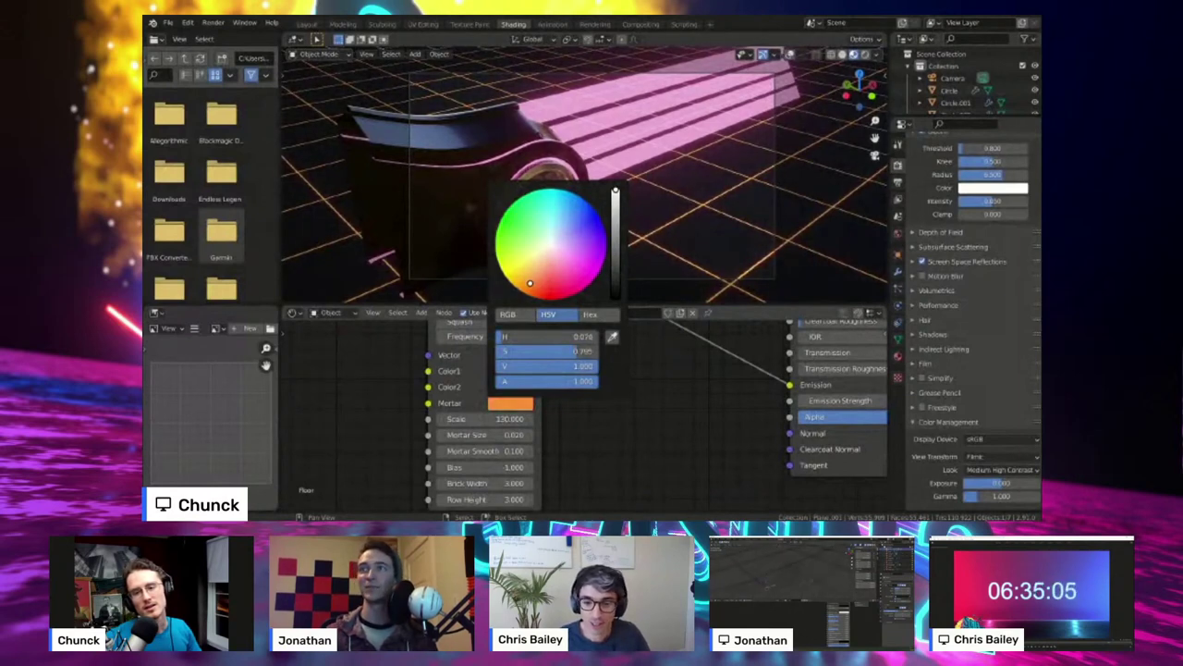
- Set the Floor material's emission strength to 20 and save the file
middle_click_drag(638, 407, 582, 422)
middle_click_drag(795, 416, 647, 432)
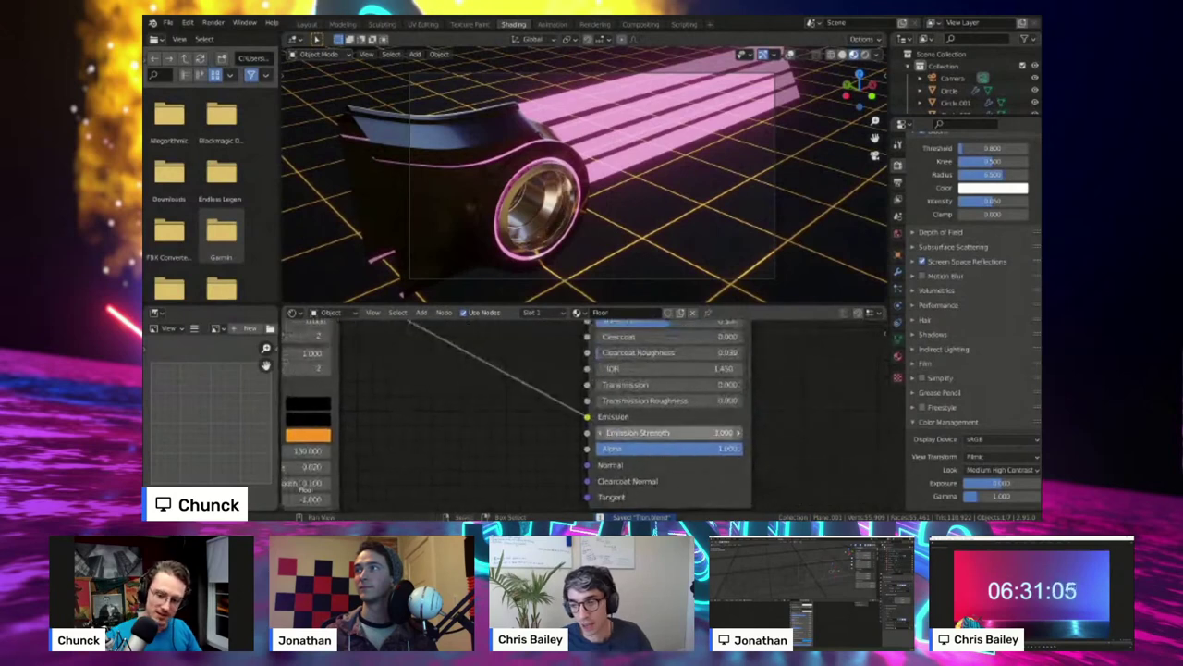
left_click_drag(670, 433, 684, 433)
left_click(669, 433)
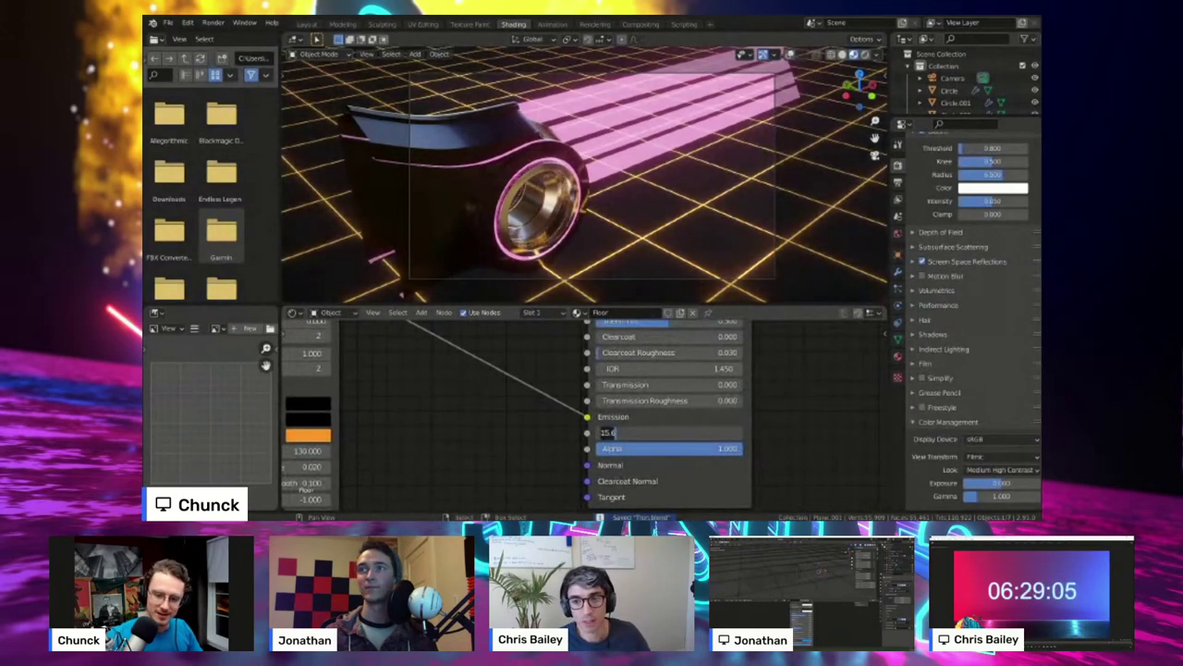
type("20")
key("Return")
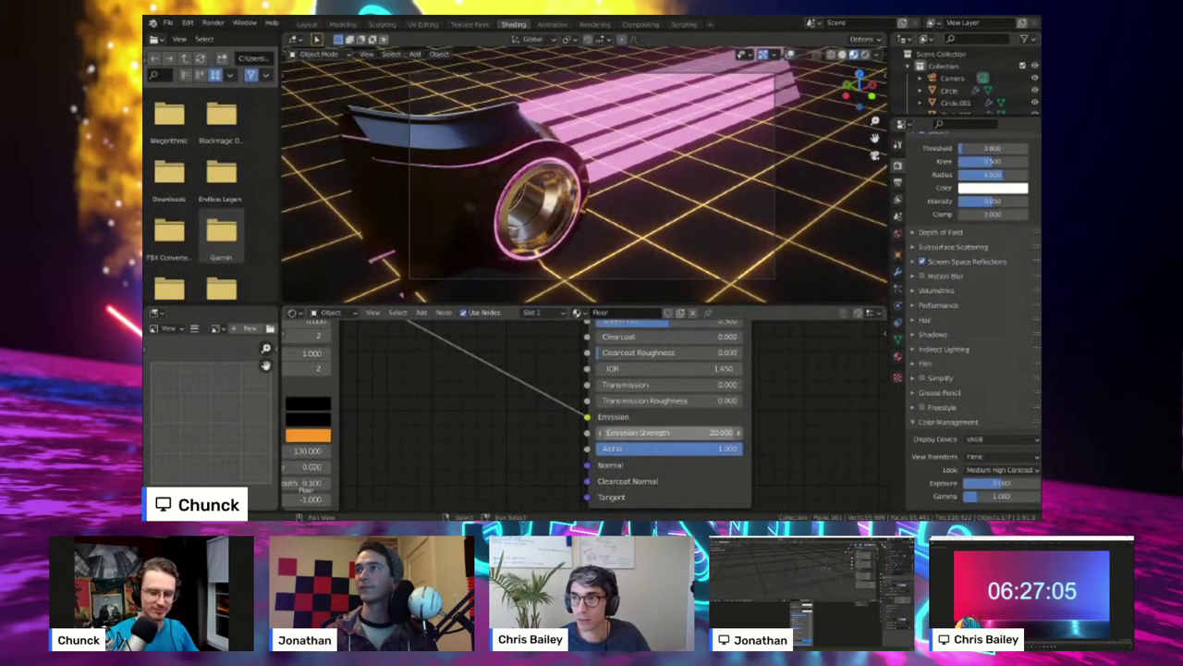
key("ctrl+s")
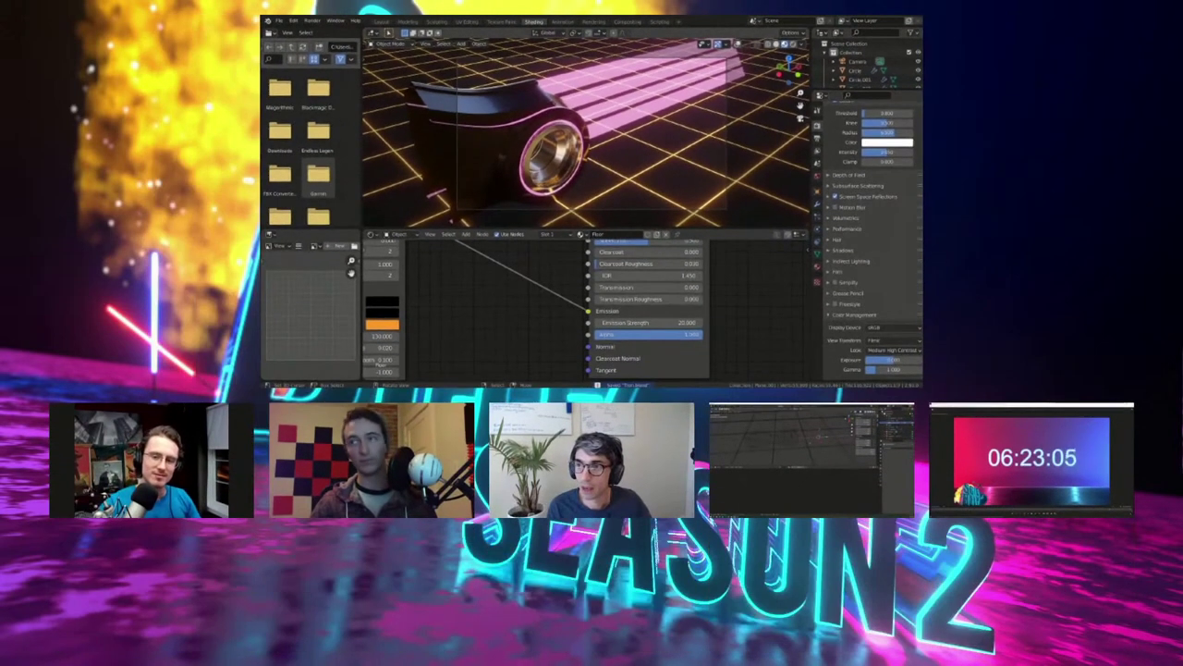
- Open the camera's depth of field settings and examine the light cycle and grid floor from the front
middle_click_drag(592, 204, 610, 181)
key("KP_0")
scroll(592, 167, "down", 6)
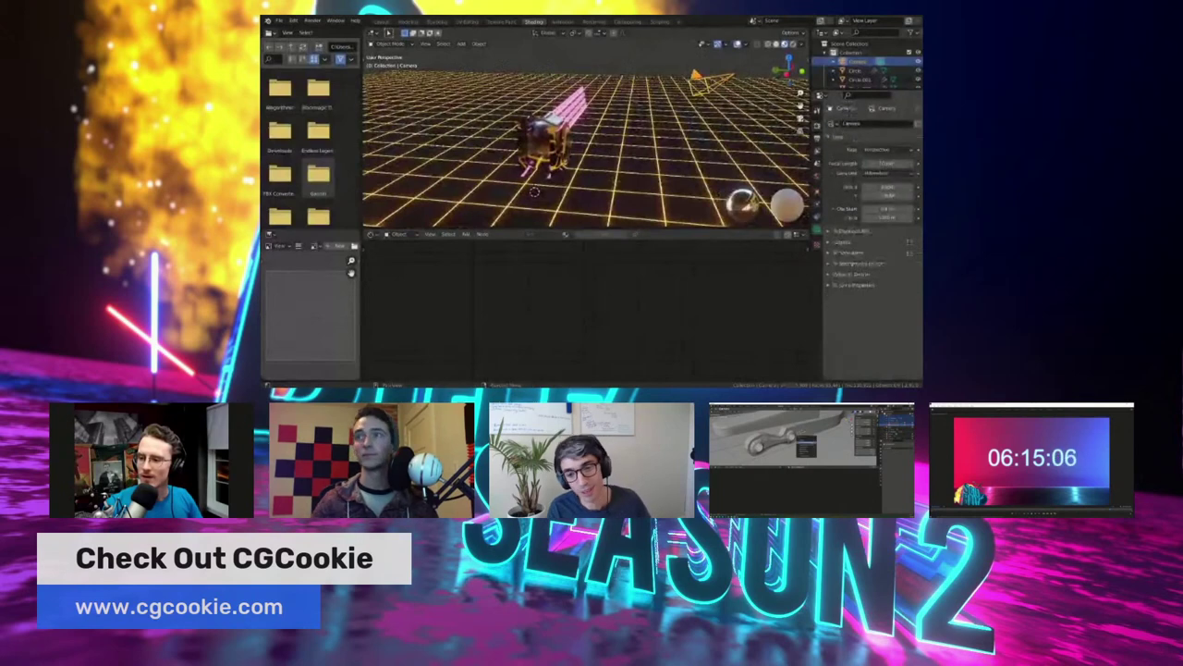
left_click(829, 231)
middle_click_drag(573, 157, 610, 157)
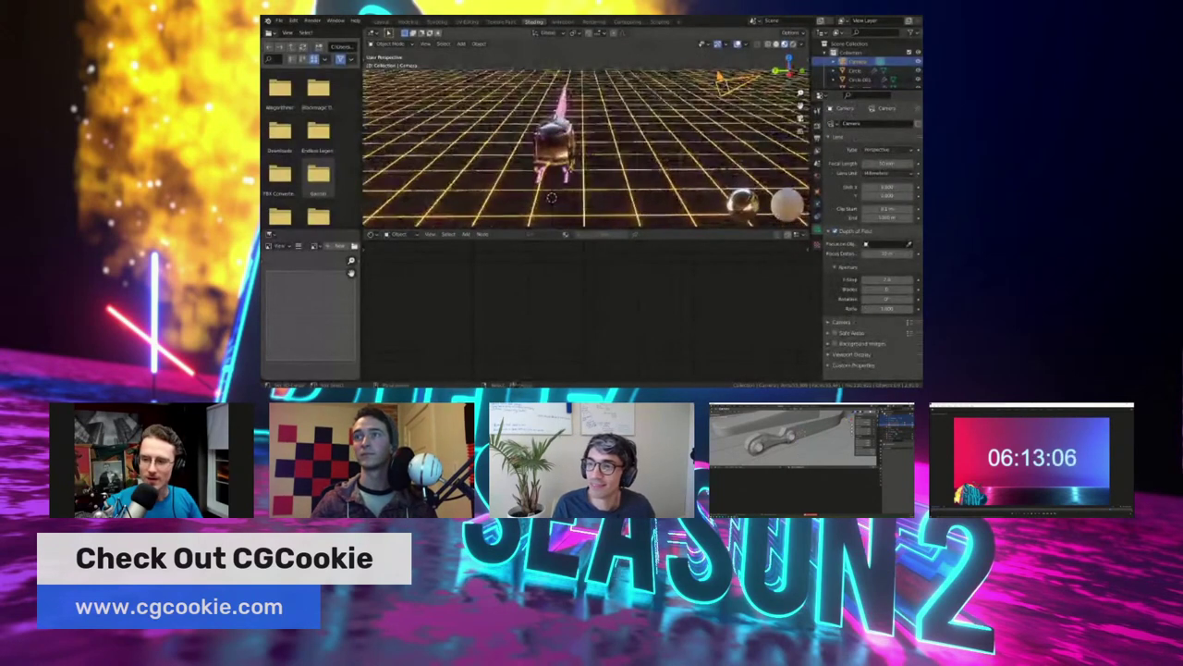
scroll(585, 138, "up", 1)
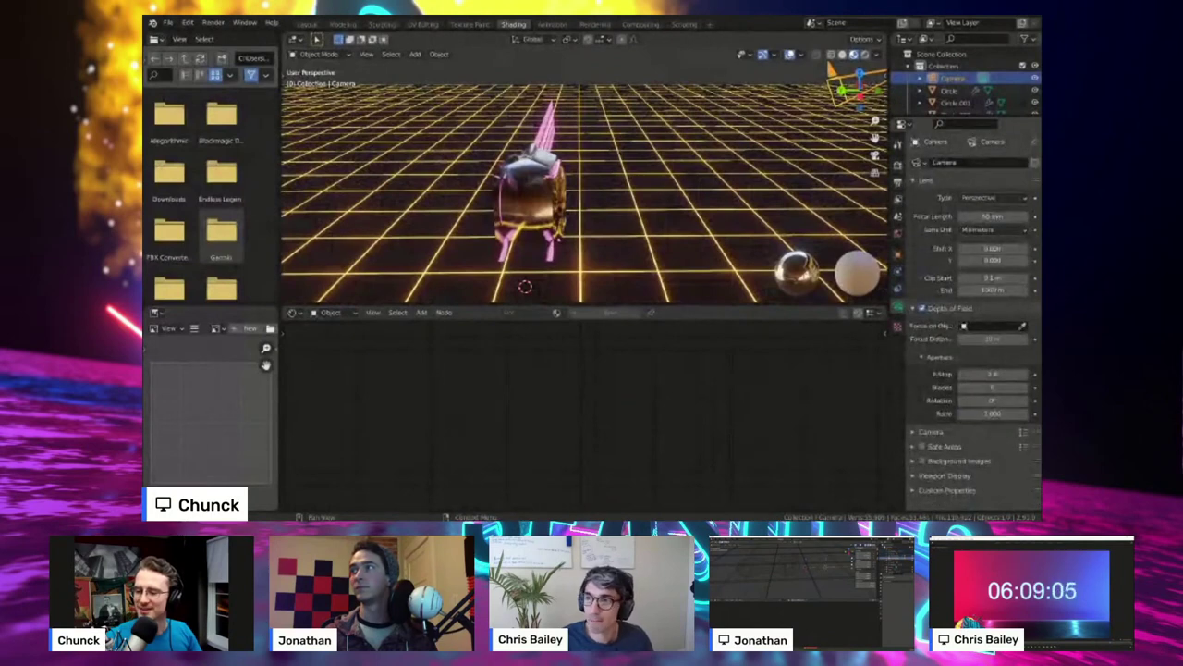
middle_click_drag(573, 185, 630, 177)
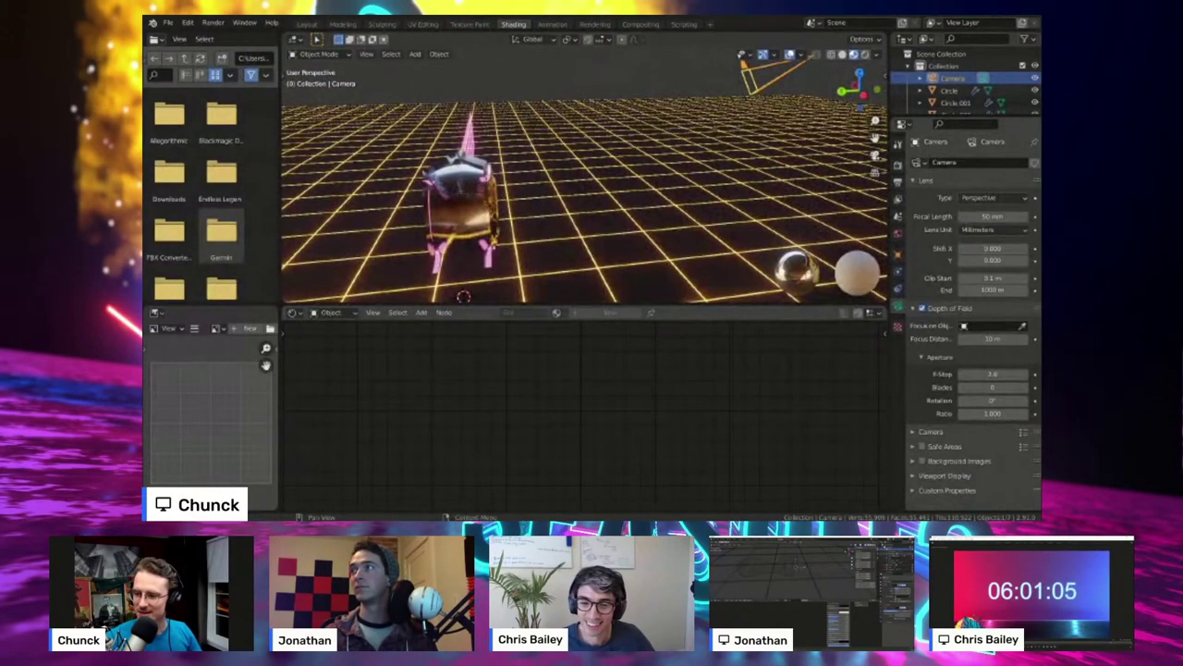
left_click(931, 432)
left_click(930, 432)
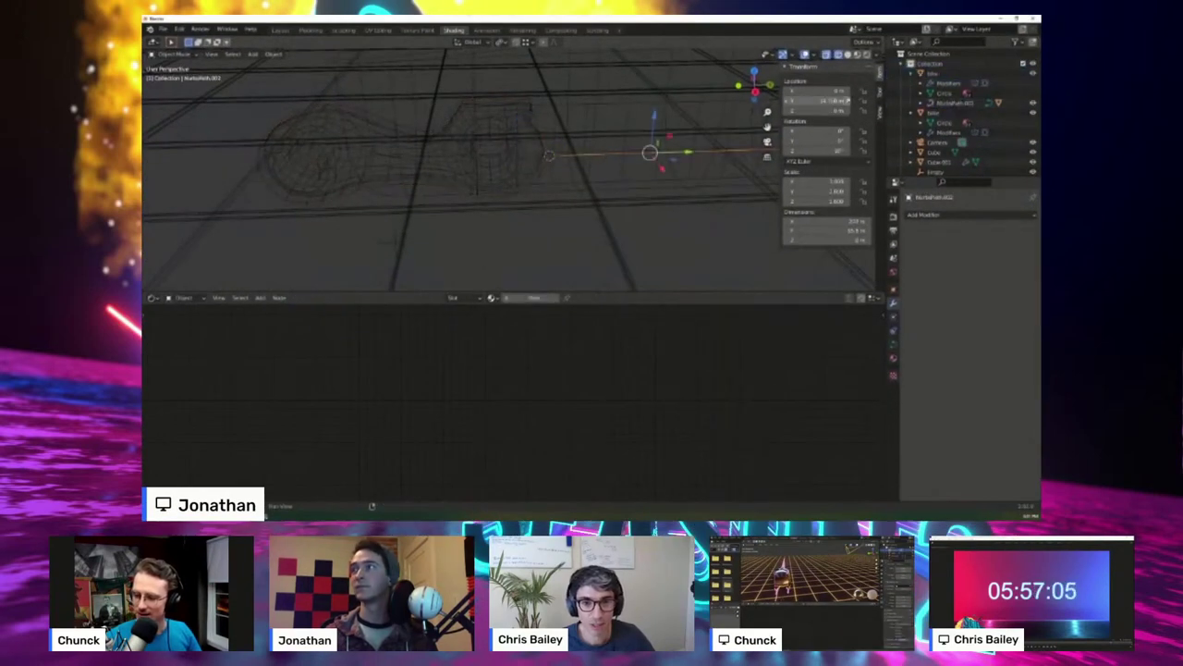
- Select the second bike object and set its origin
left_click(951, 114, "shift")
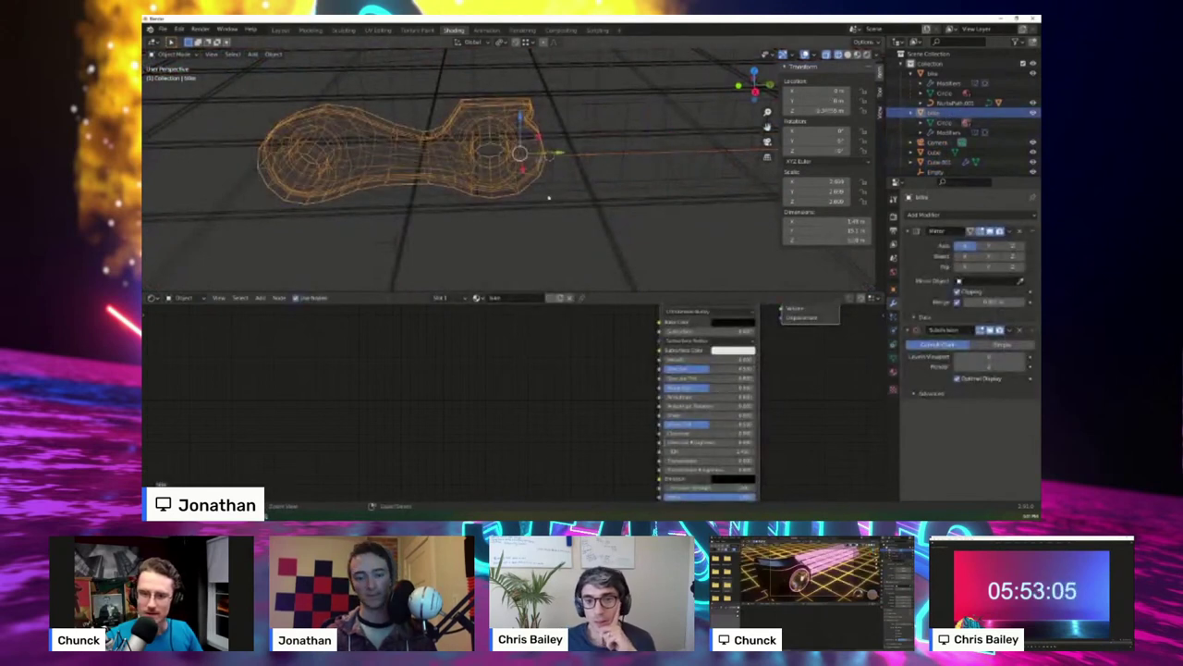
key("ctrl+shift+alt+c")
left_click(549, 196)
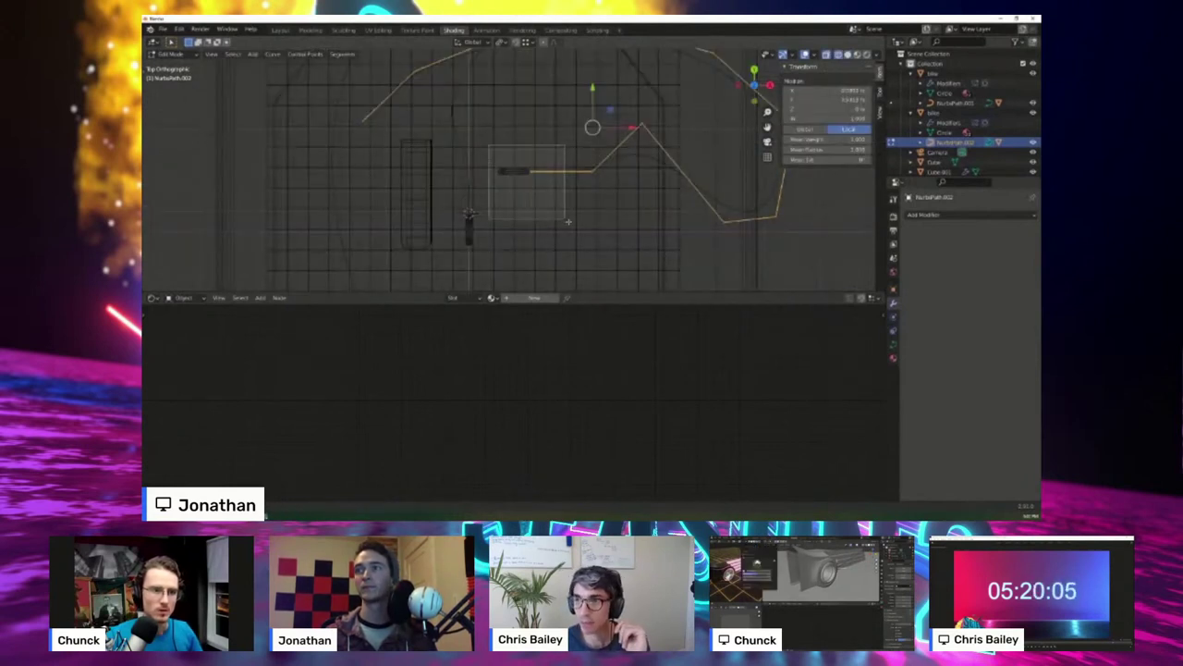
- Extend the second bike's NURBS path in top view by extruding control points down the arena's left side
left_click_drag(567, 222, 568, 222)
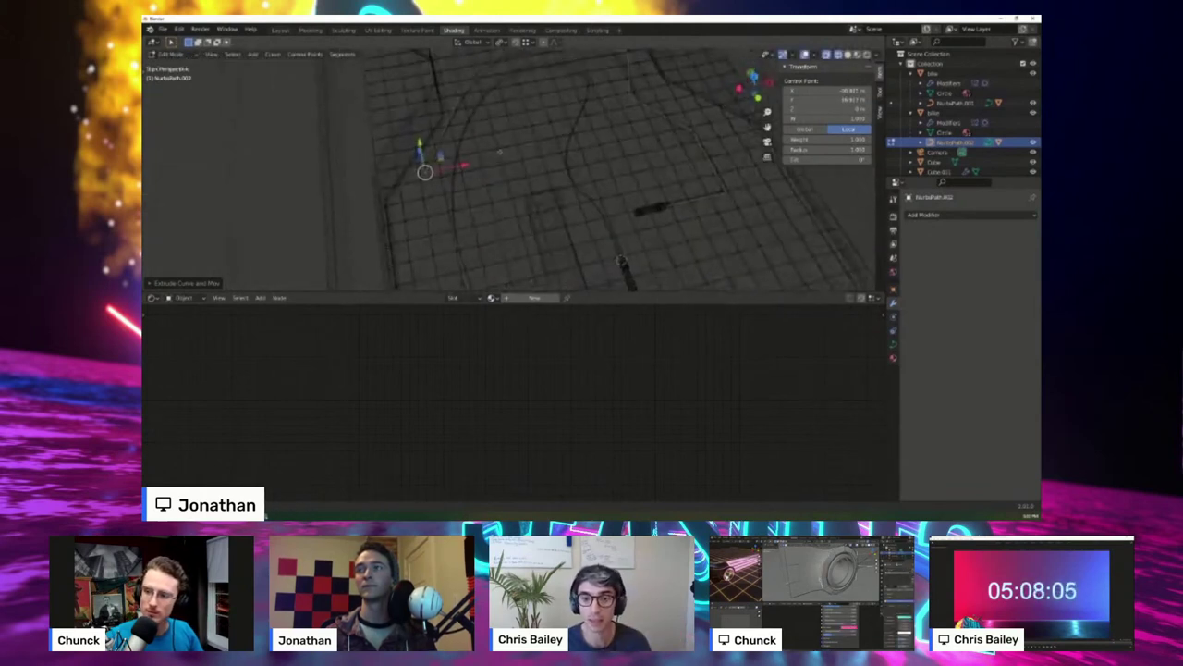
mouse_move(500, 151)
middle_mouse_down()
mouse_move(495, 112)
mouse_move(477, 156)
mouse_move(500, 150)
middle_mouse_up()
key("e")
right_click(478, 213)
key("KP_7")
key("e")
left_click(492, 257)
key("e")
left_click(501, 279)
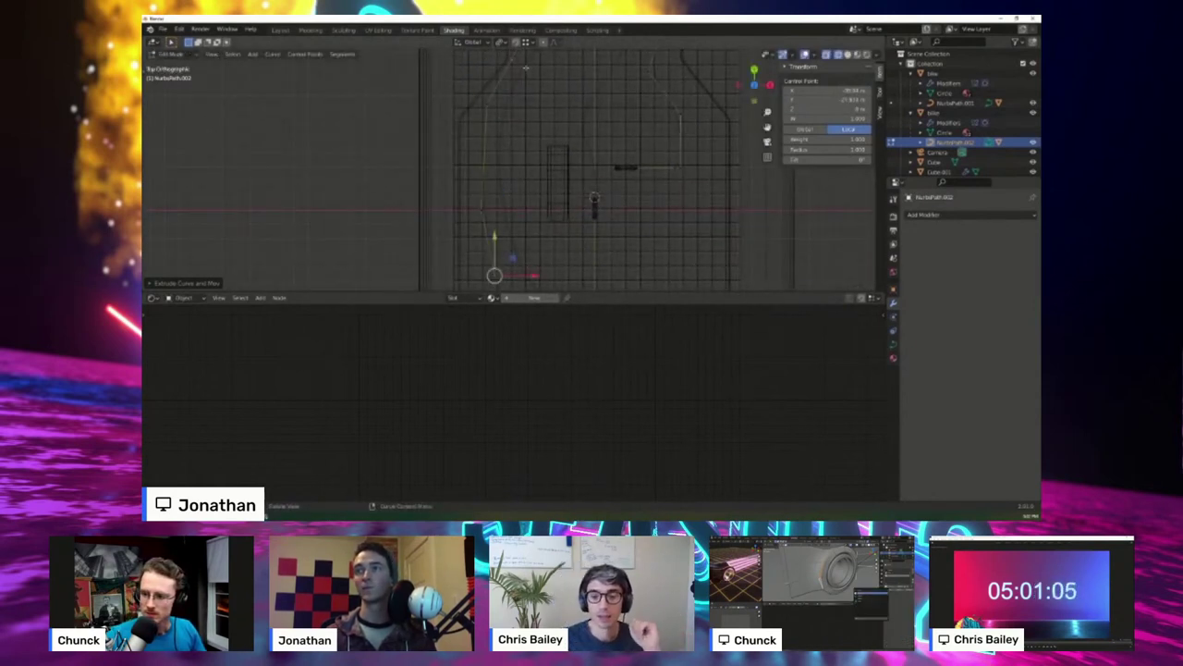
- Extrude more path points in top view around the arena's lower end and back up over the ramp
middle_click_drag(500, 280, 485, 184, "shift")
key("e")
left_click(555, 234)
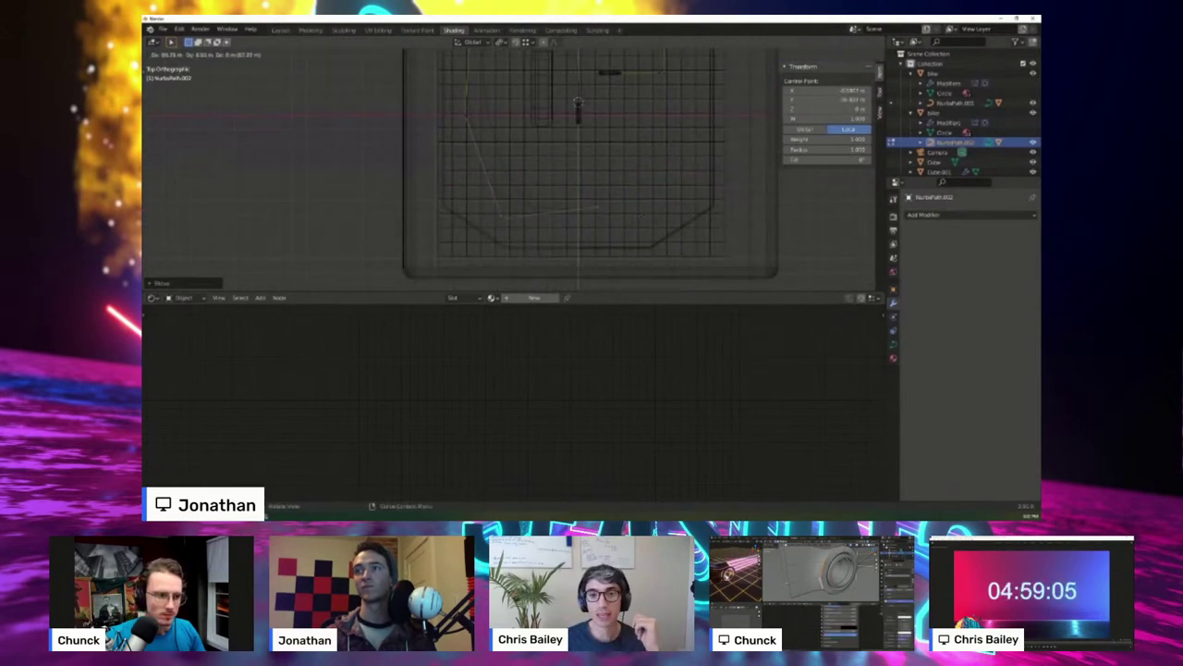
left_click(583, 238)
key("e")
left_click(655, 220)
key("e")
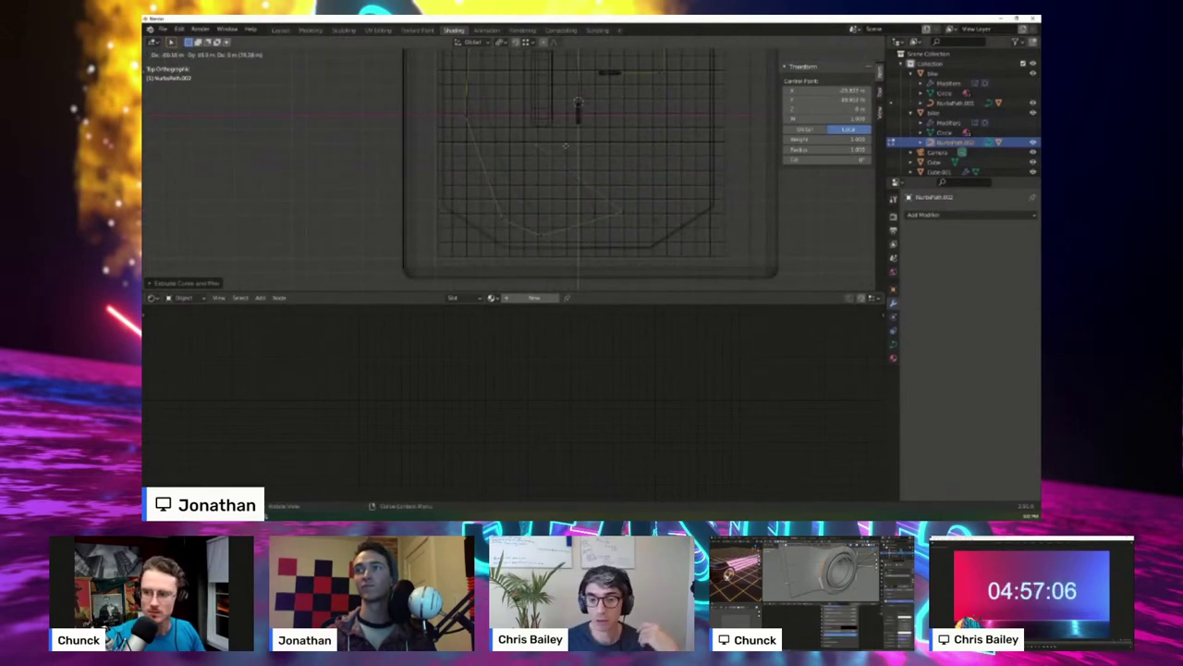
left_click(578, 102)
scroll(569, 120, "up", 4)
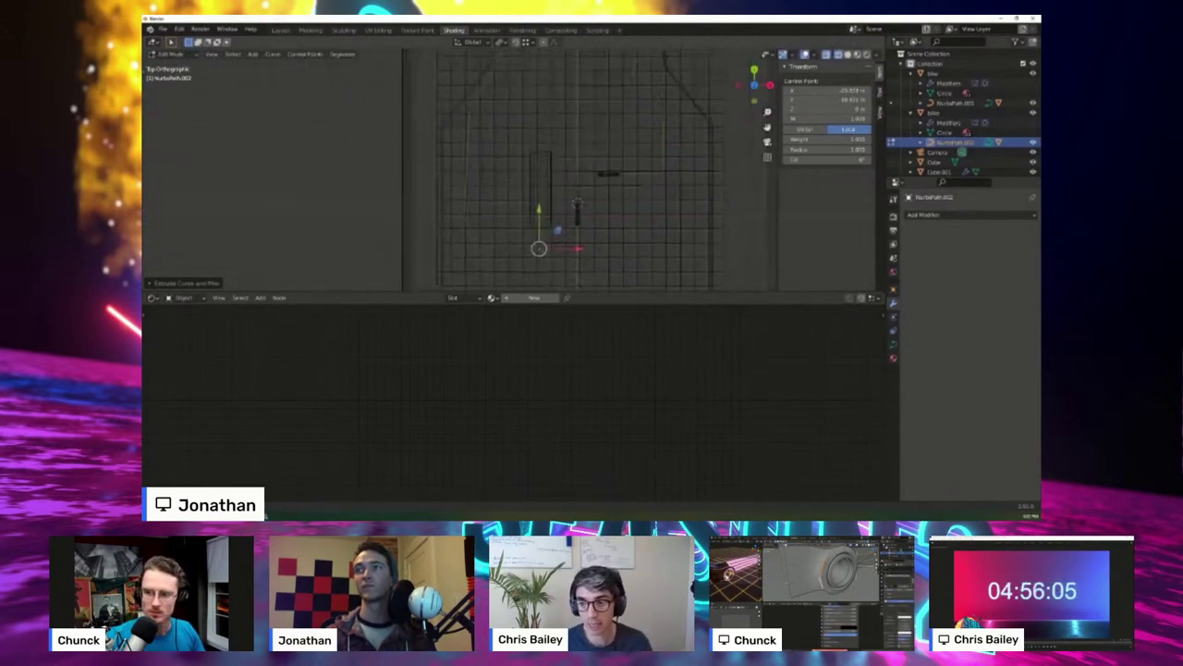
key("g")
left_click(569, 142)
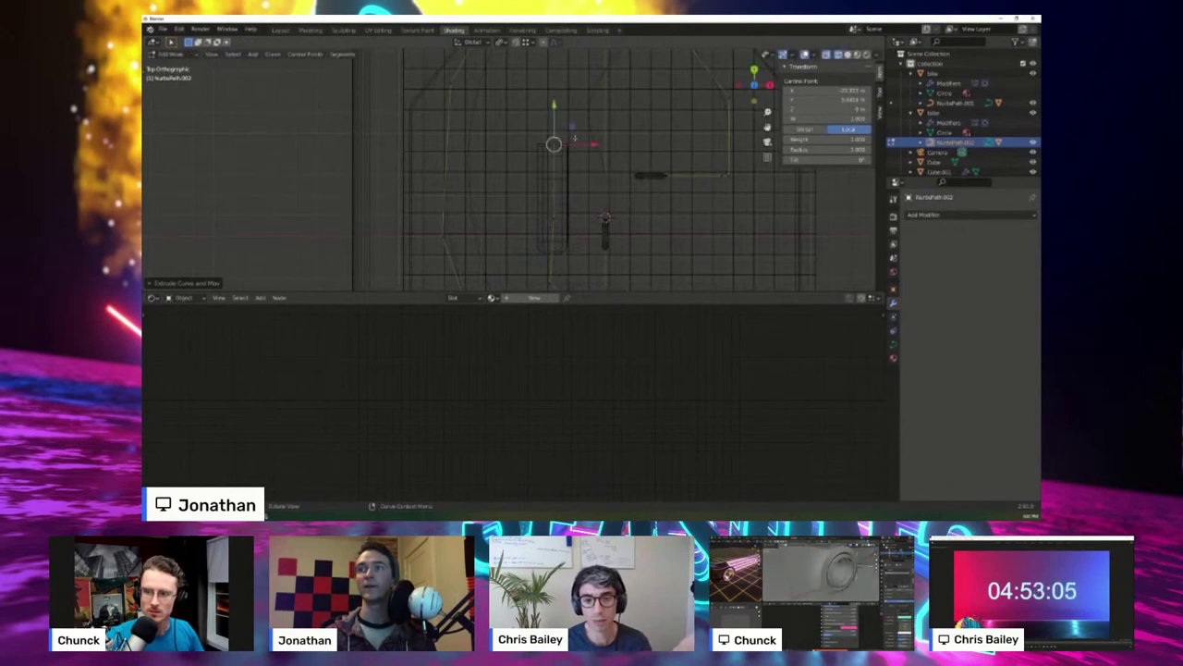
- Raise the path's end point along Z above the ramp's high end and extend the path past it in side view
key("KP_3")
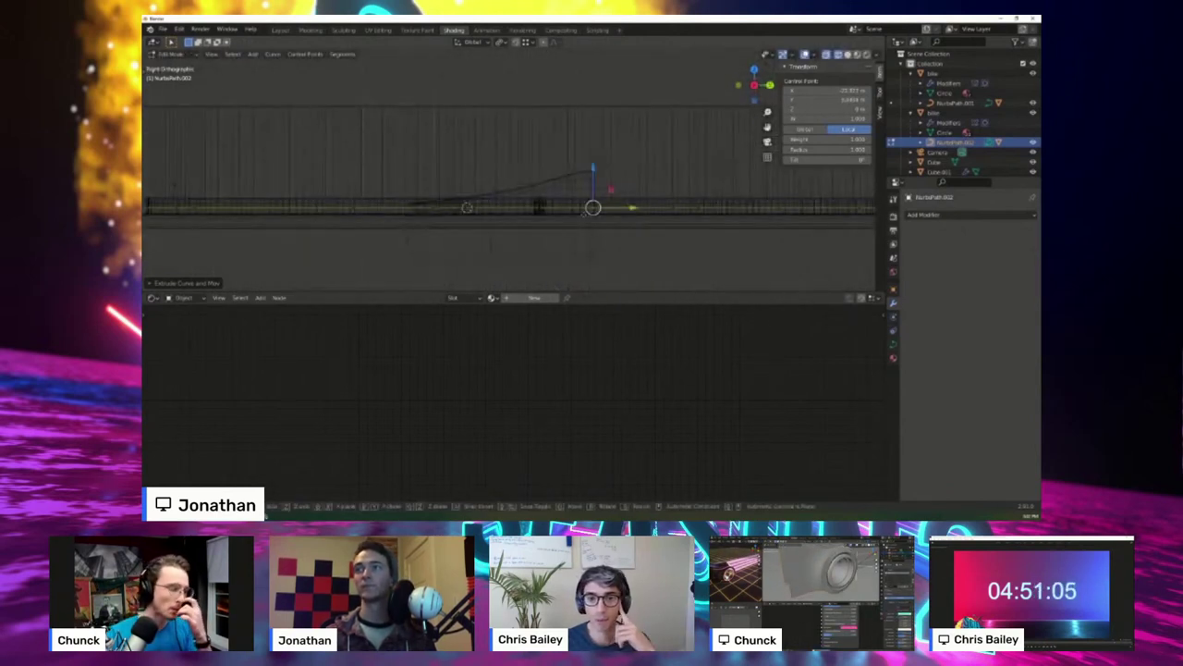
key("g")
key("z")
left_click(602, 163)
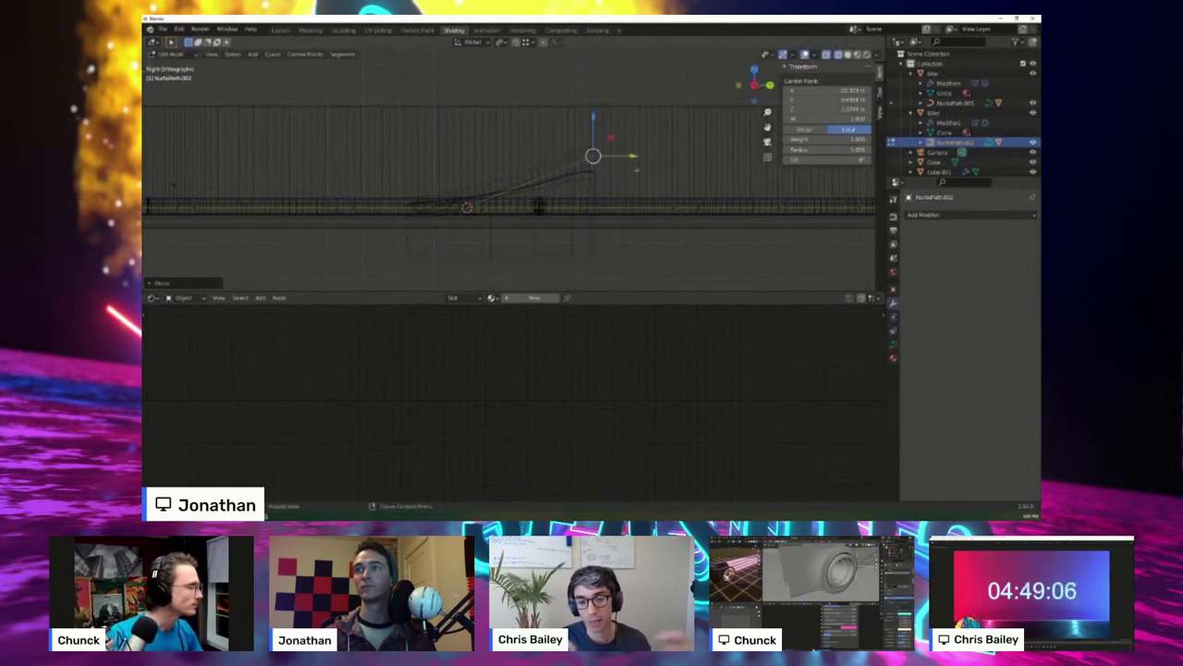
key("g")
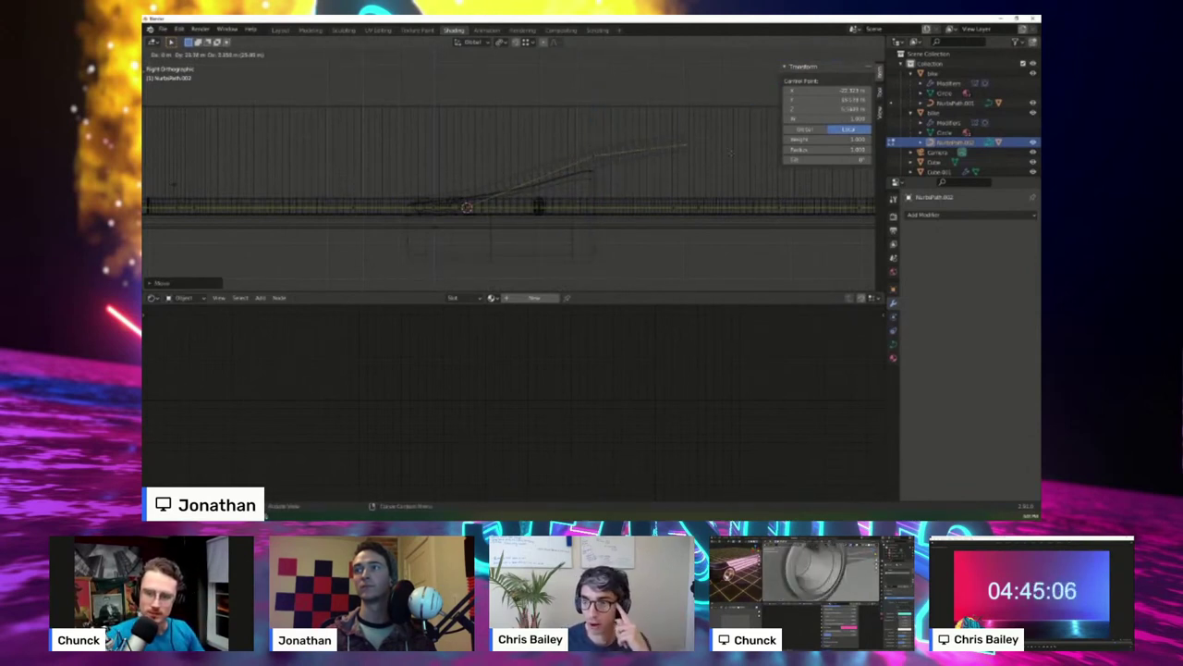
left_click(731, 154)
- Raise the path's control point near the start of the ramp along Z so the path clears the slope
left_click(467, 207)
key("g")
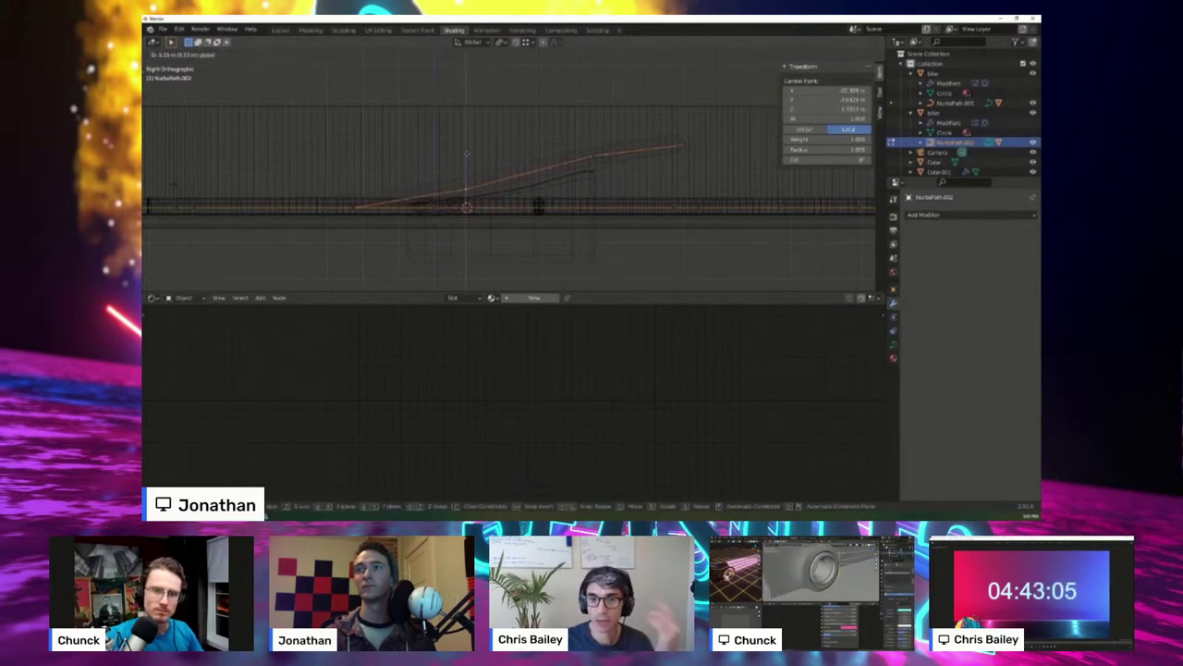
left_click(466, 159)
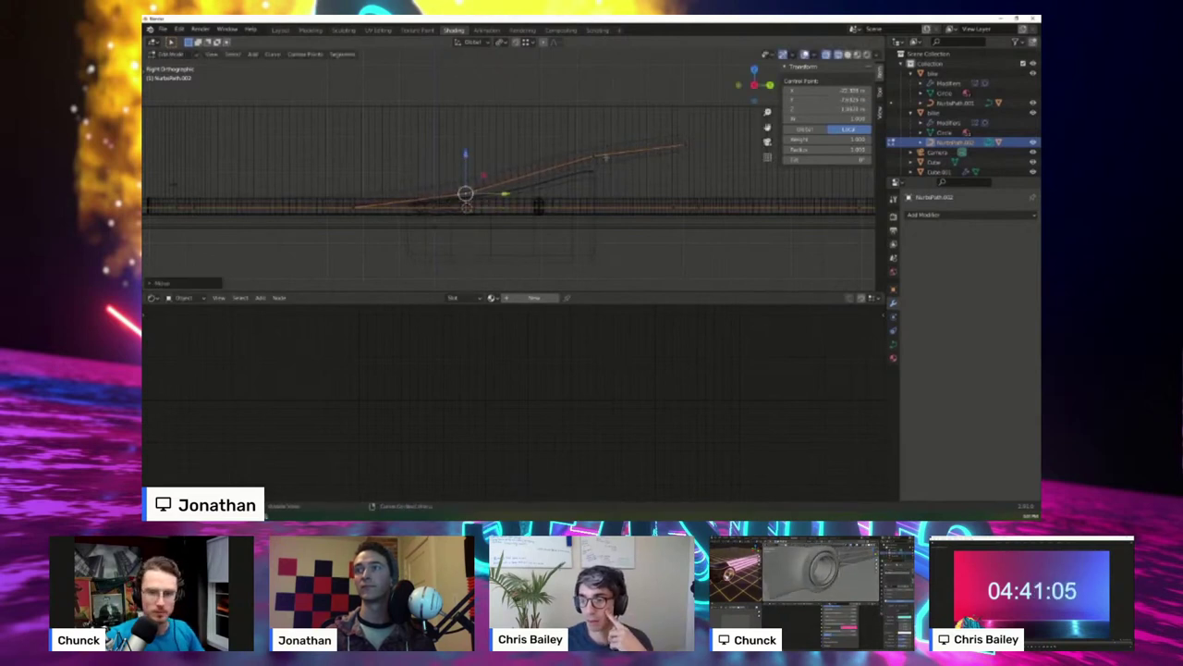
left_click_drag(594, 118, 597, 122)
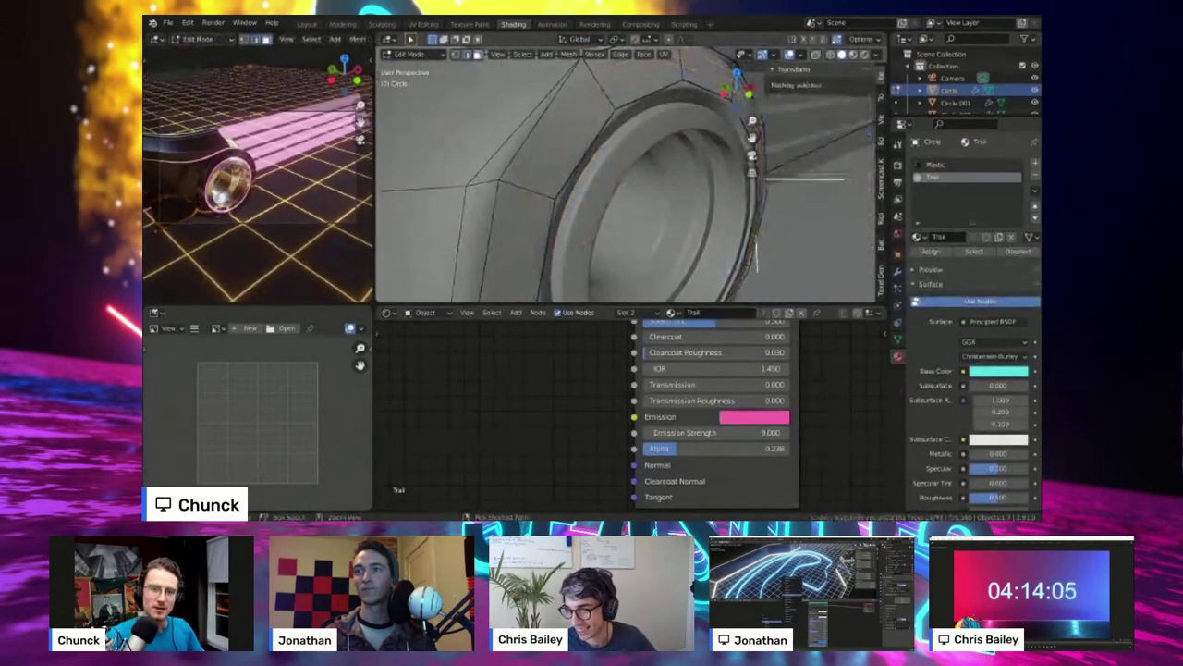
- Leave mesh editing on the light cycle body and clear the selection
scroll(628, 176, "down", 5)
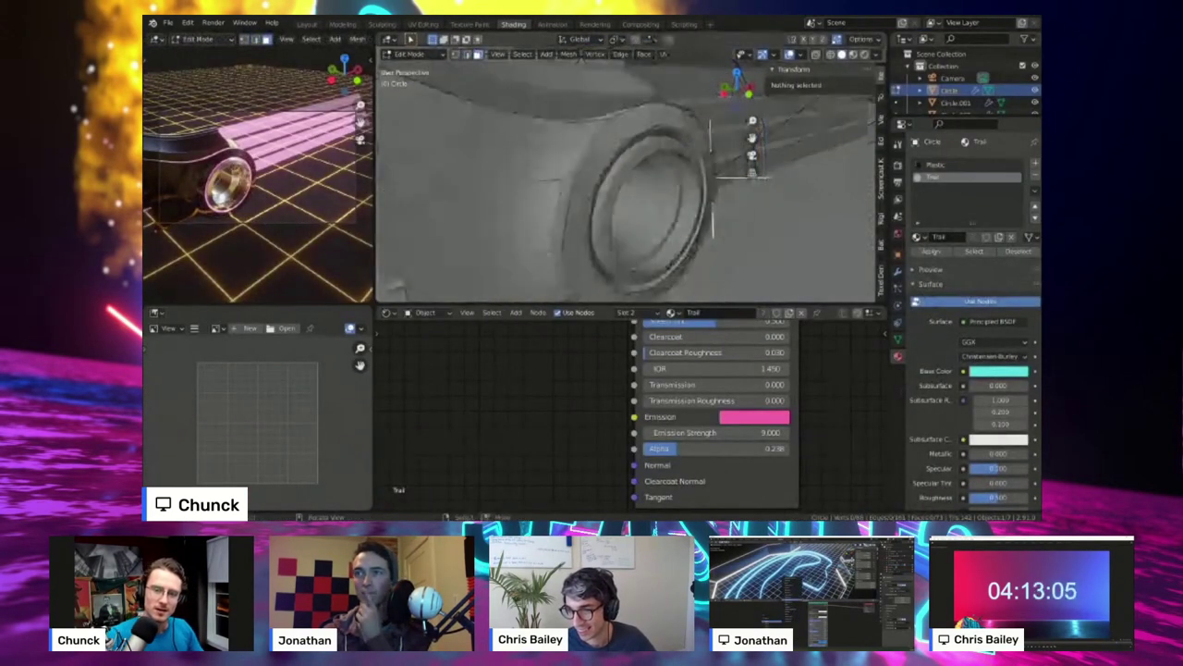
key("Tab")
key("alt+a")
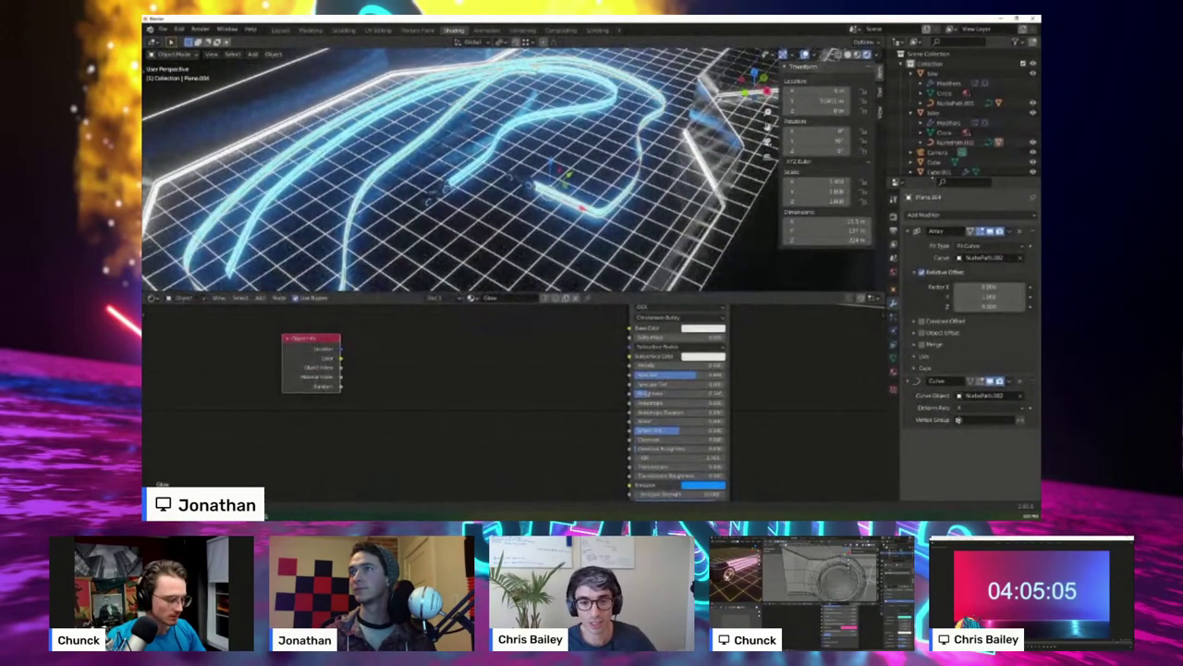
- Set the second bike's light trail pass index to 1 in its object relations settings
left_click_drag(895, 181, 895, 246)
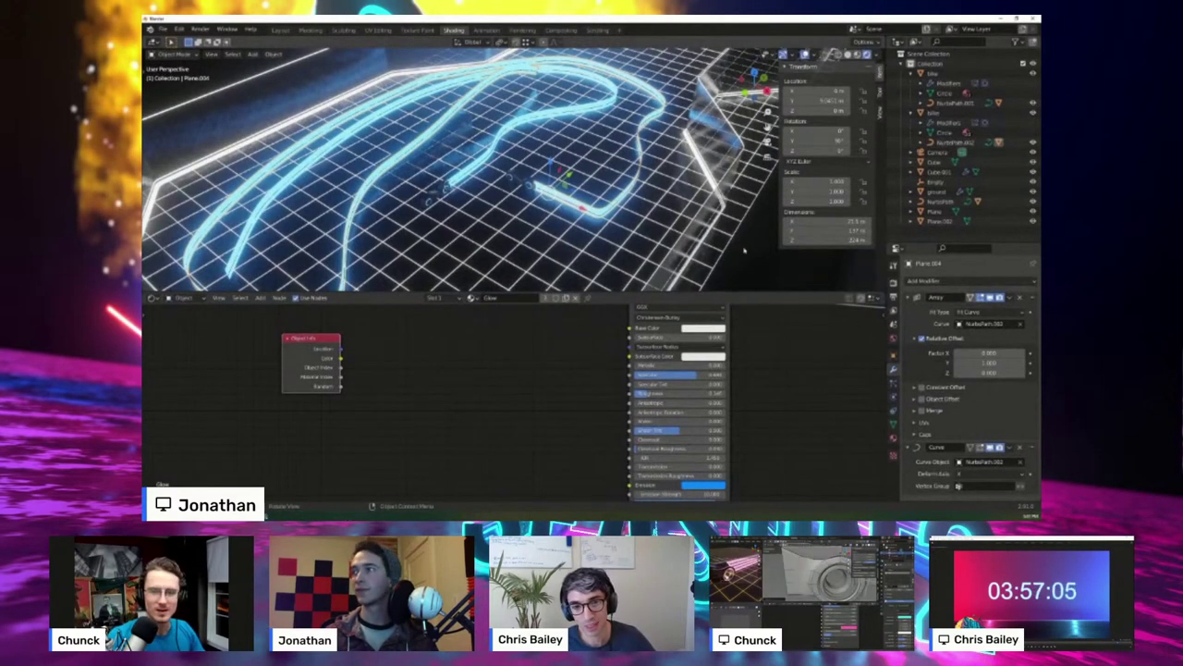
left_click(894, 356)
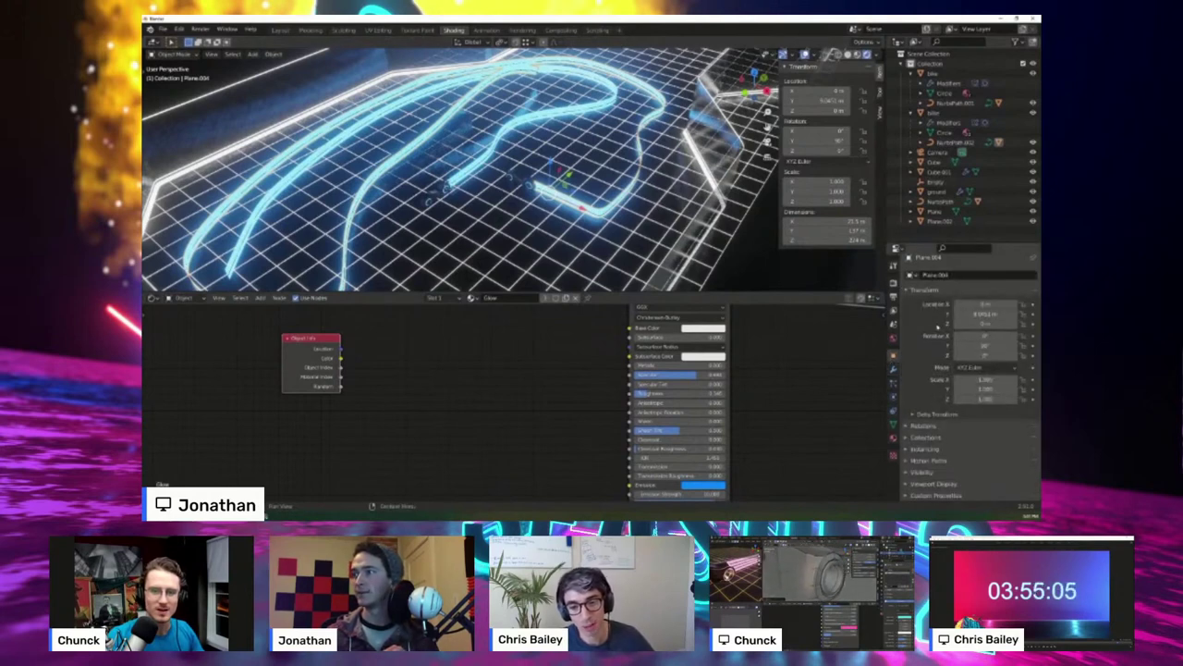
left_click(924, 425)
scroll(961, 416, "down", 2)
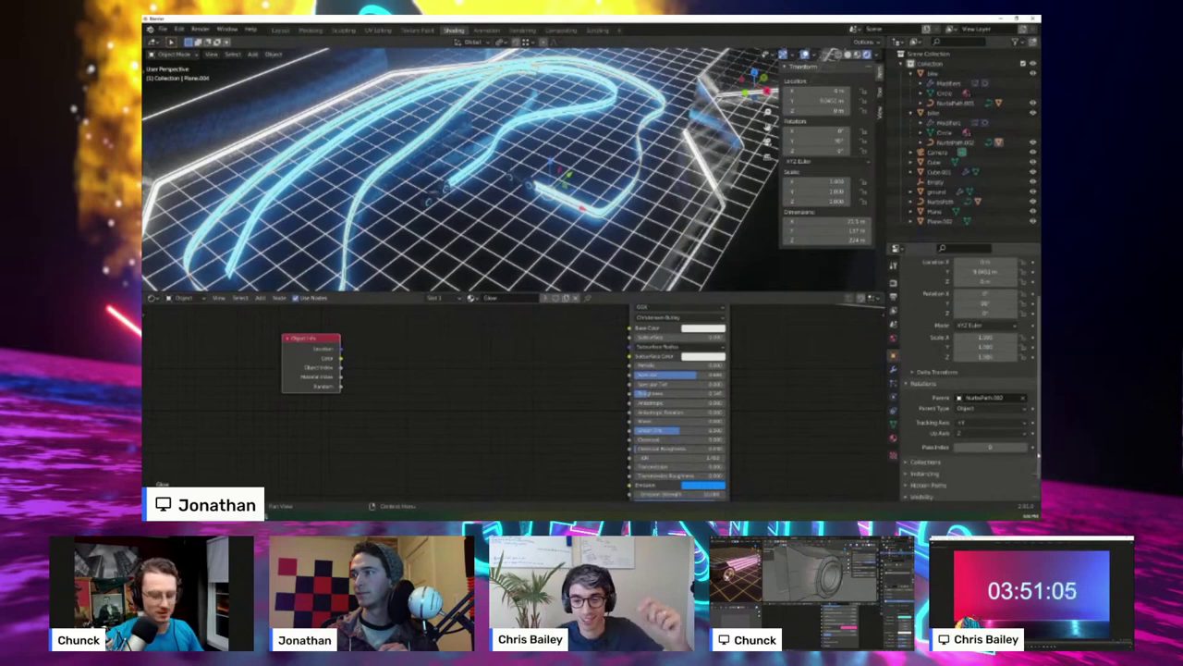
- Reposition the Object Info node in the Glow material's node graph
middle_click_drag(431, 391, 483, 413)
scroll(483, 413, "up", 1)
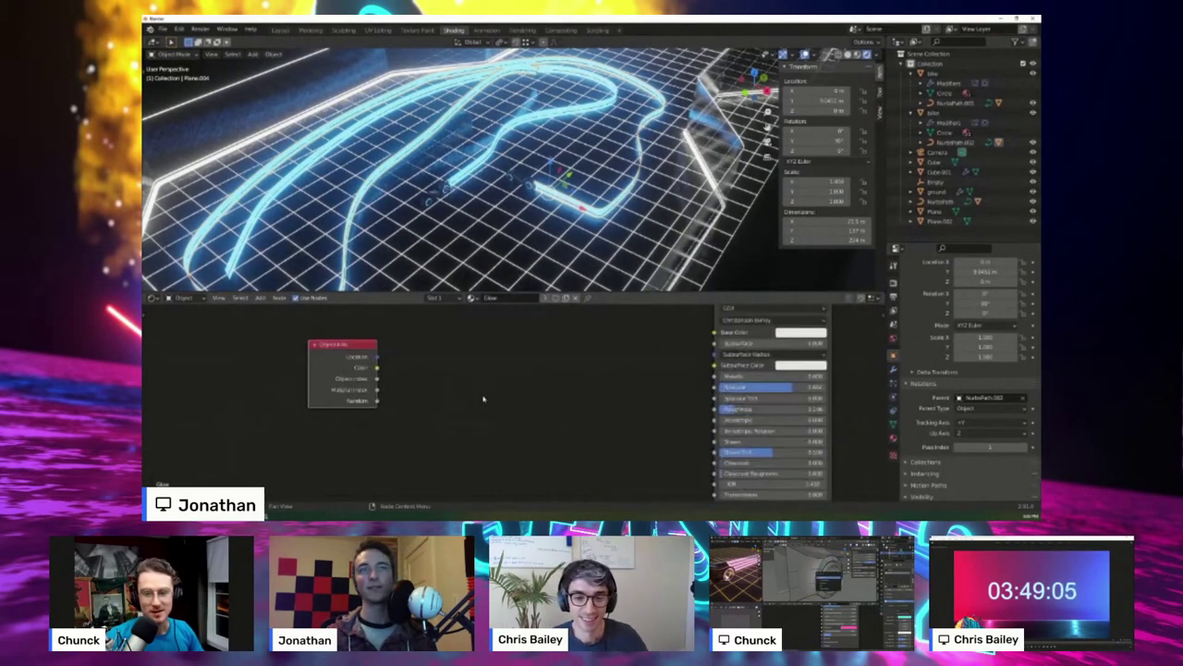
left_click_drag(328, 367, 309, 372)
left_click(431, 386)
left_click(337, 375)
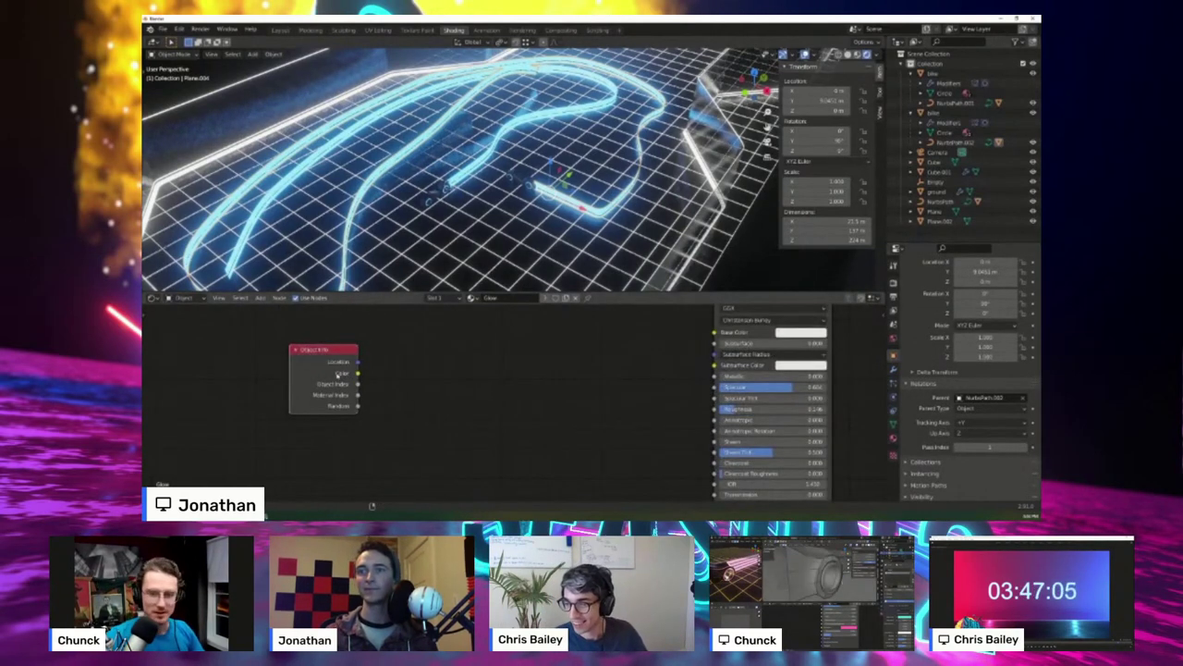
- Add a Mix color node to the Glow material between the Object Info node and the Principled BSDF shader
scroll(454, 422, "down", 1)
key("shift+a")
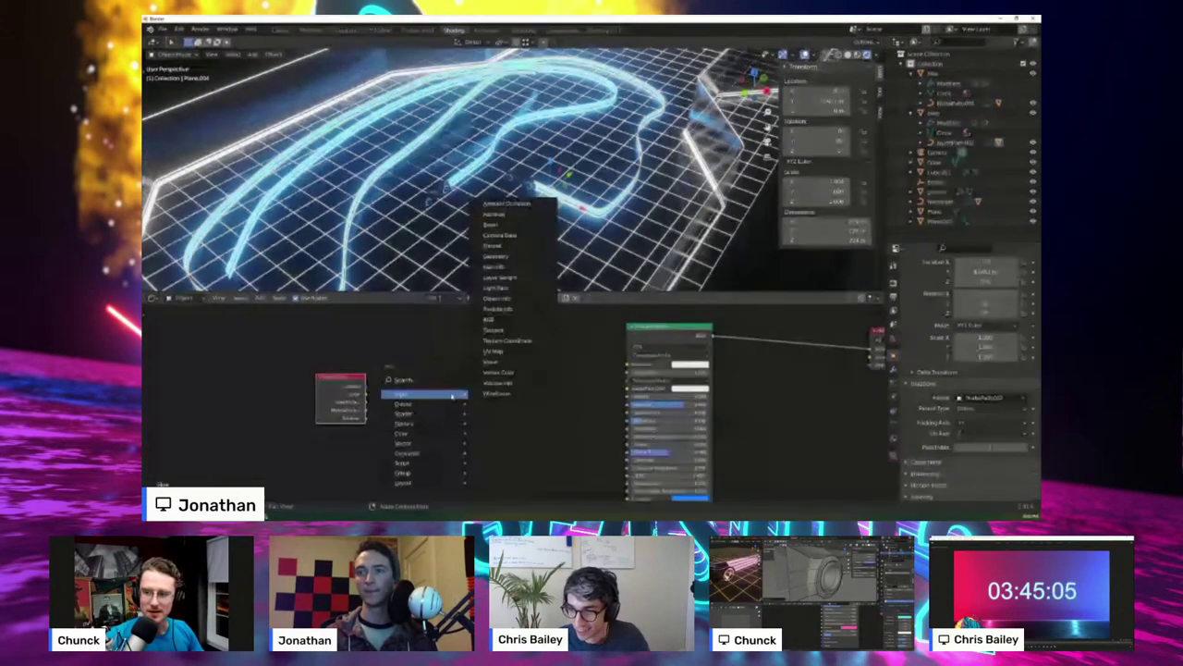
left_click(514, 422)
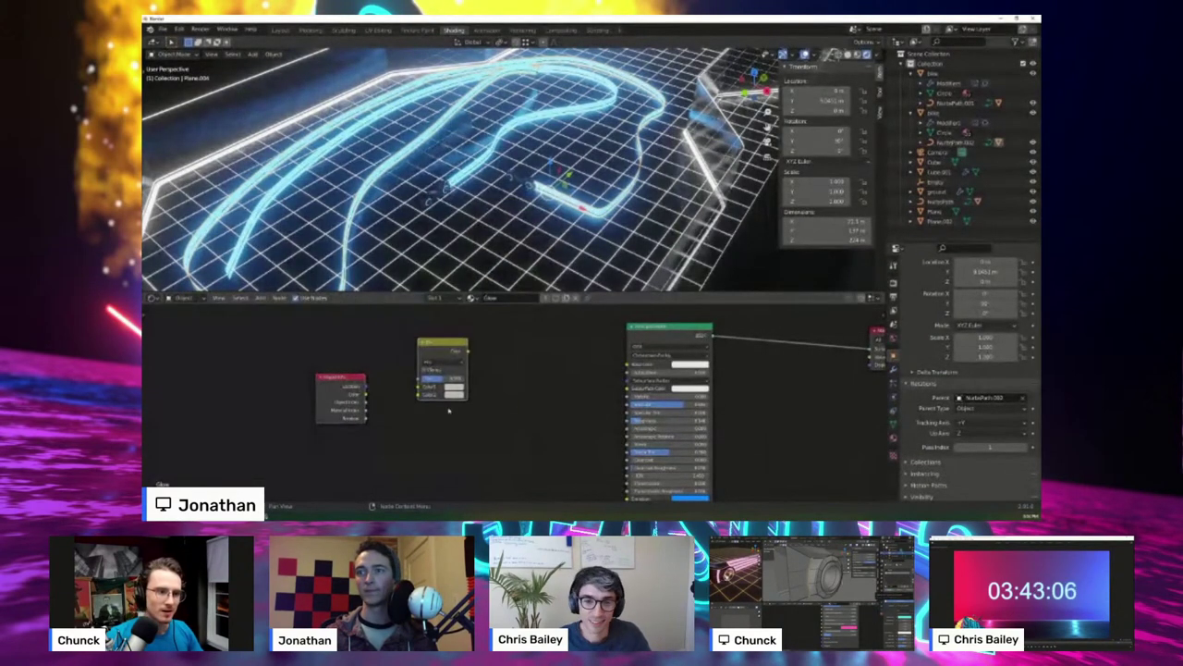
middle_click_drag(385, 352, 425, 324)
left_click_drag(426, 323, 414, 370)
left_click_drag(502, 396, 510, 408)
middle_click_drag(510, 415, 476, 370)
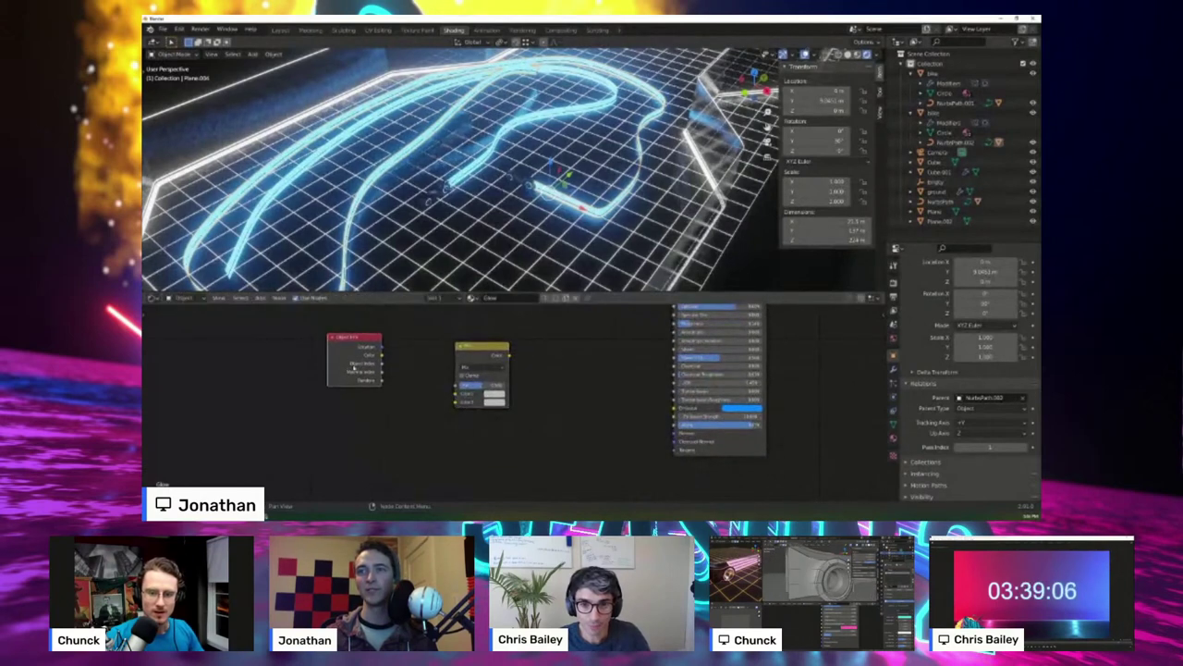
scroll(476, 369, "up", 1)
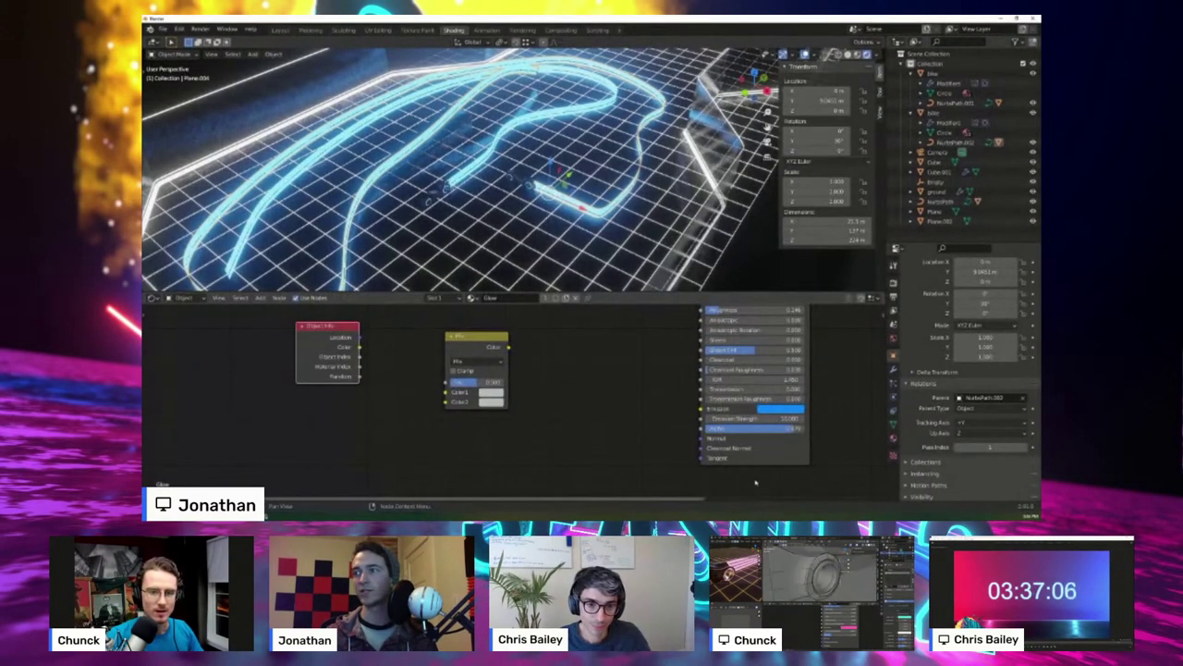
- Copy the shader's blue emission color to the Mix node's Color1 and set Color2 to orange
left_click_drag(772, 410, 495, 392)
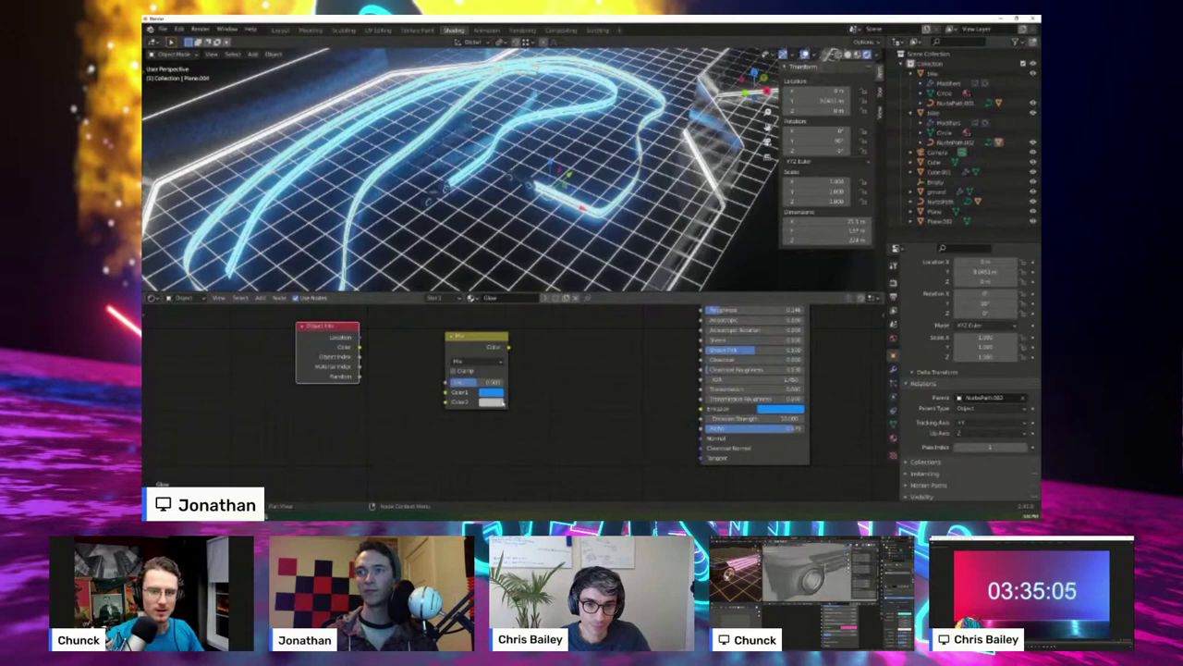
left_click(494, 392)
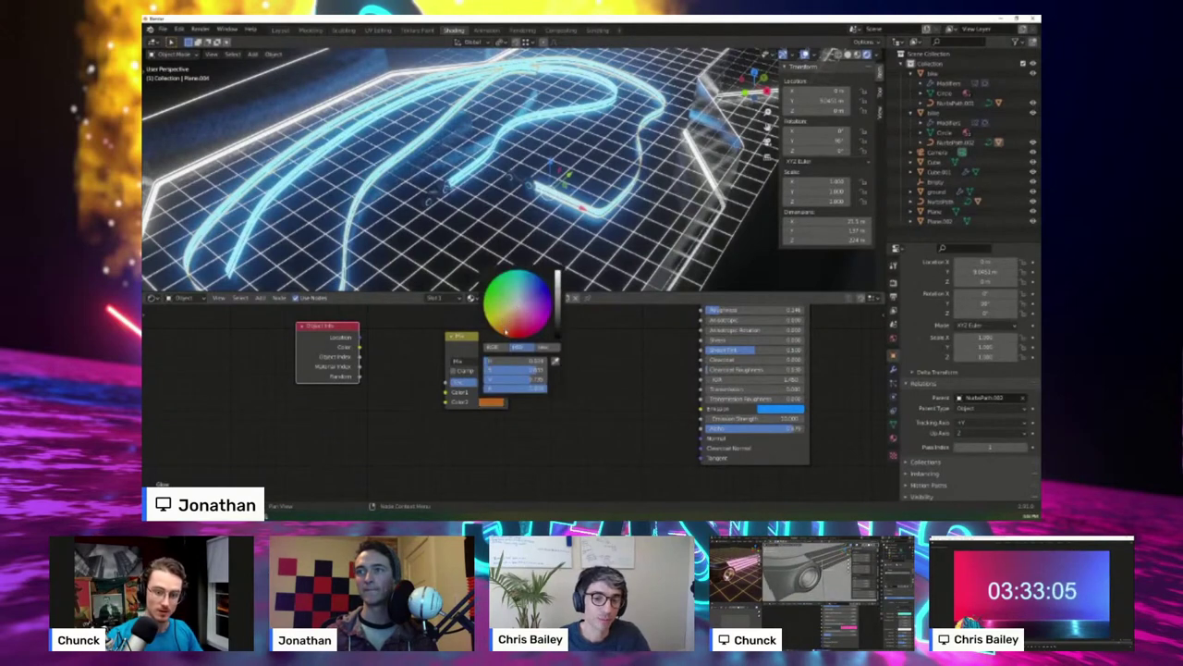
left_click(572, 412)
- Connect Object Index to the Mix node's factor and the mixed color to the shader's Emission input
middle_click_drag(550, 421, 584, 417)
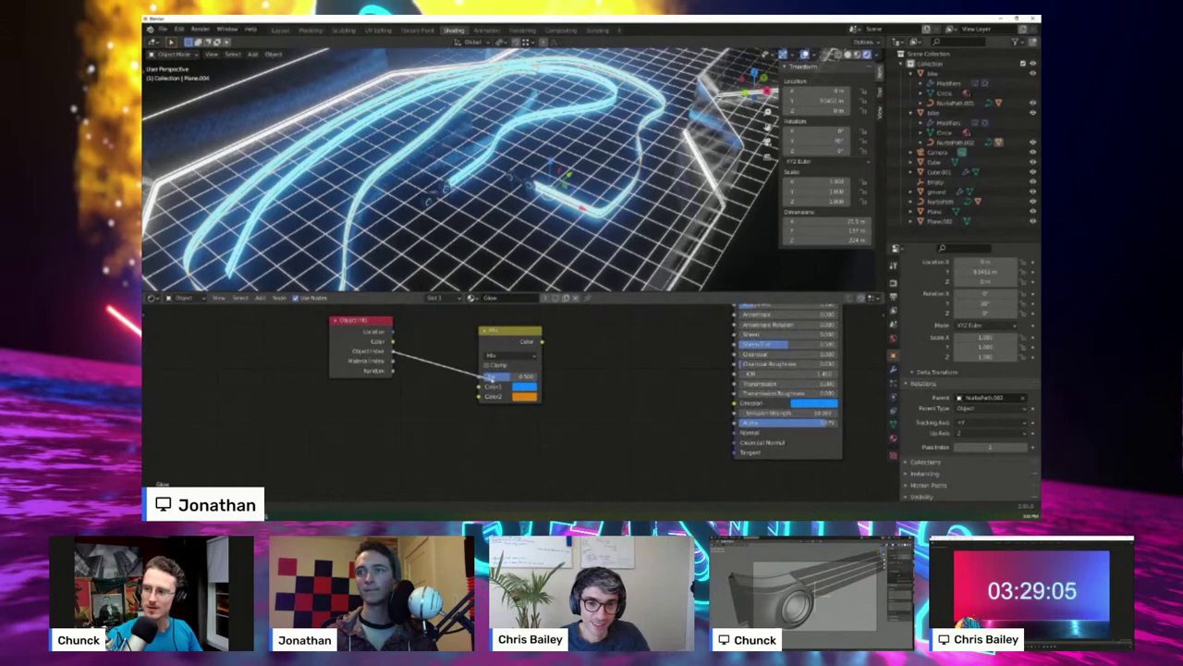
left_click_drag(542, 342, 726, 423)
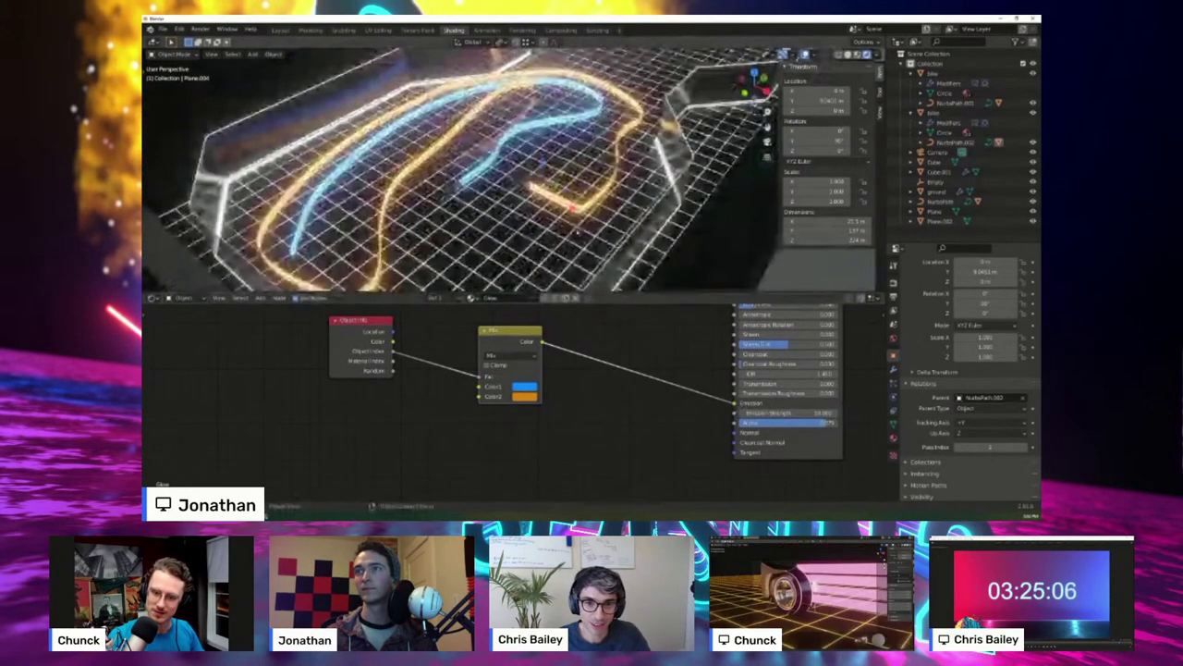
- Shift the Mix node's Color2 to a deeper, redder orange and select the light cycle with the blue wheel ring
scroll(578, 233, "up", 4)
left_click(525, 397)
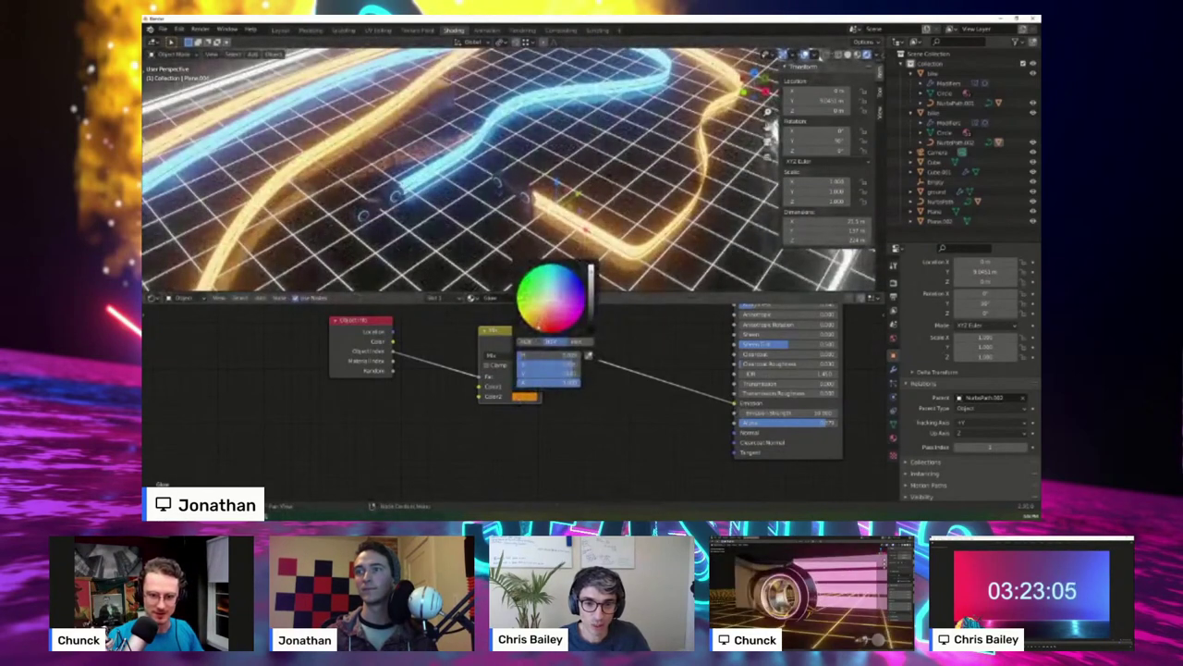
left_click_drag(539, 326, 536, 329)
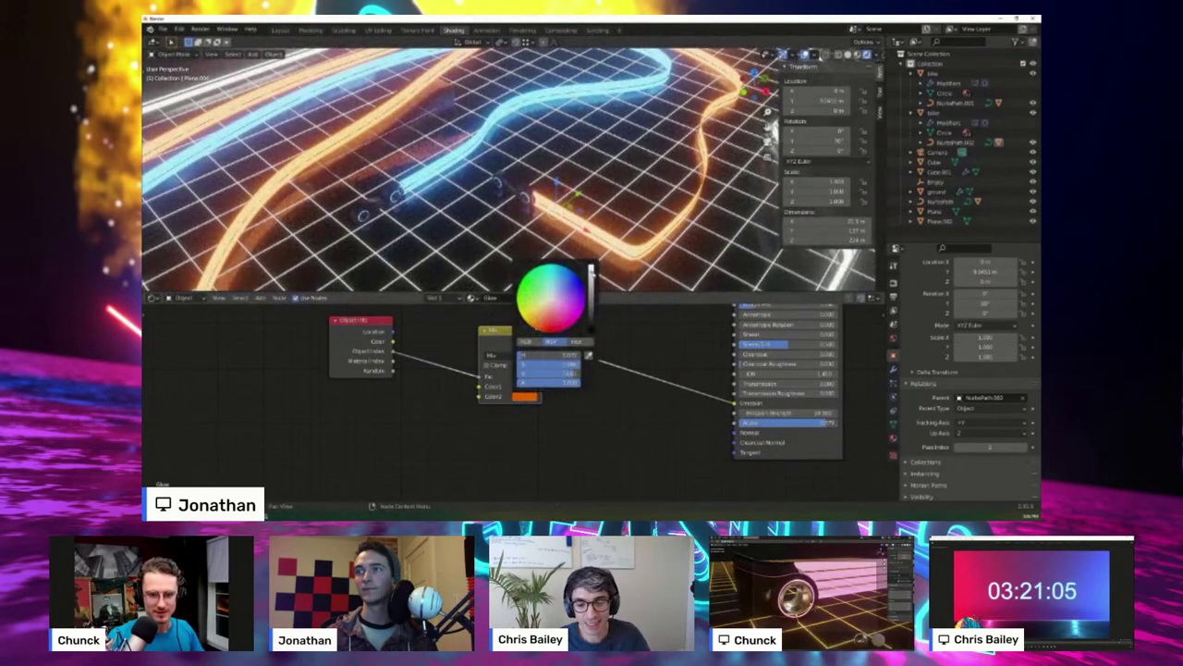
middle_click_drag(508, 204, 542, 203)
scroll(542, 204, "up", 6)
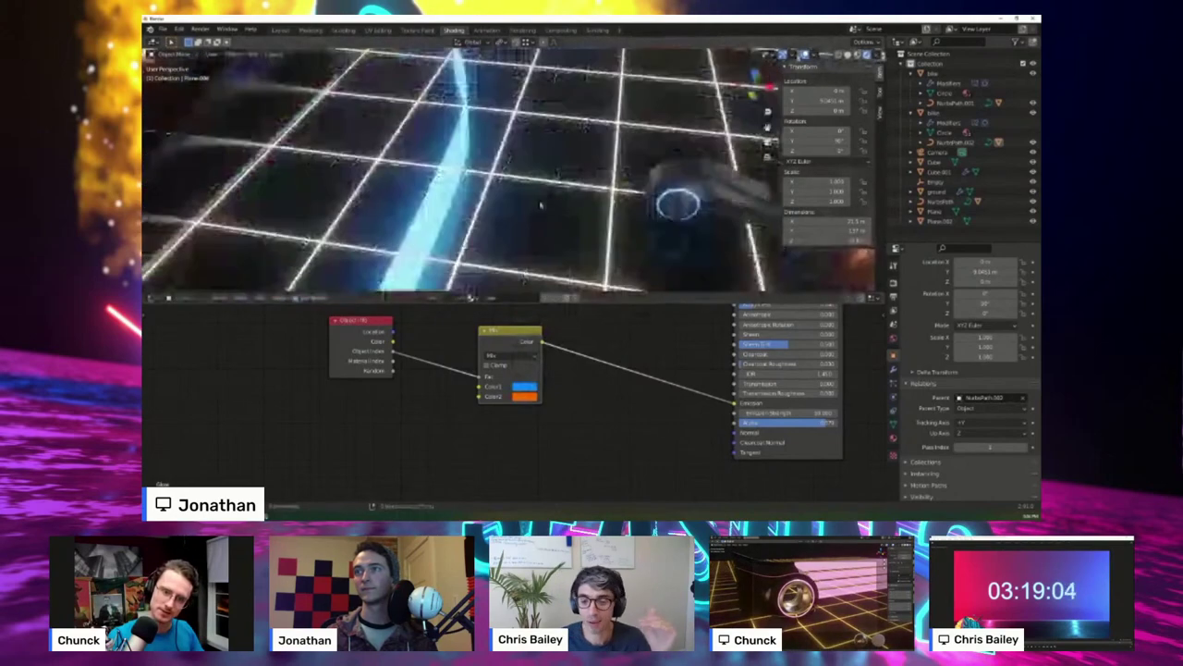
left_click(727, 187)
scroll(730, 190, "down", 2)
middle_click_drag(735, 192, 638, 196, "shift")
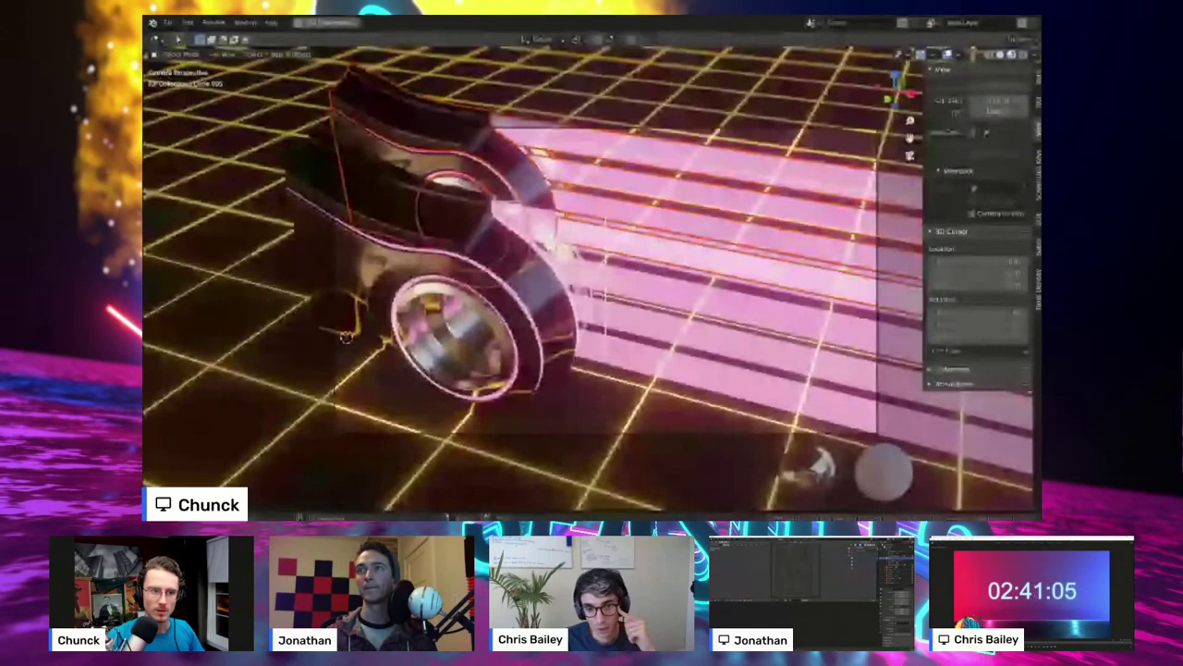
- Reposition the second light cycle and its trail behind the first one in the camera view
key("g")
key("Return")
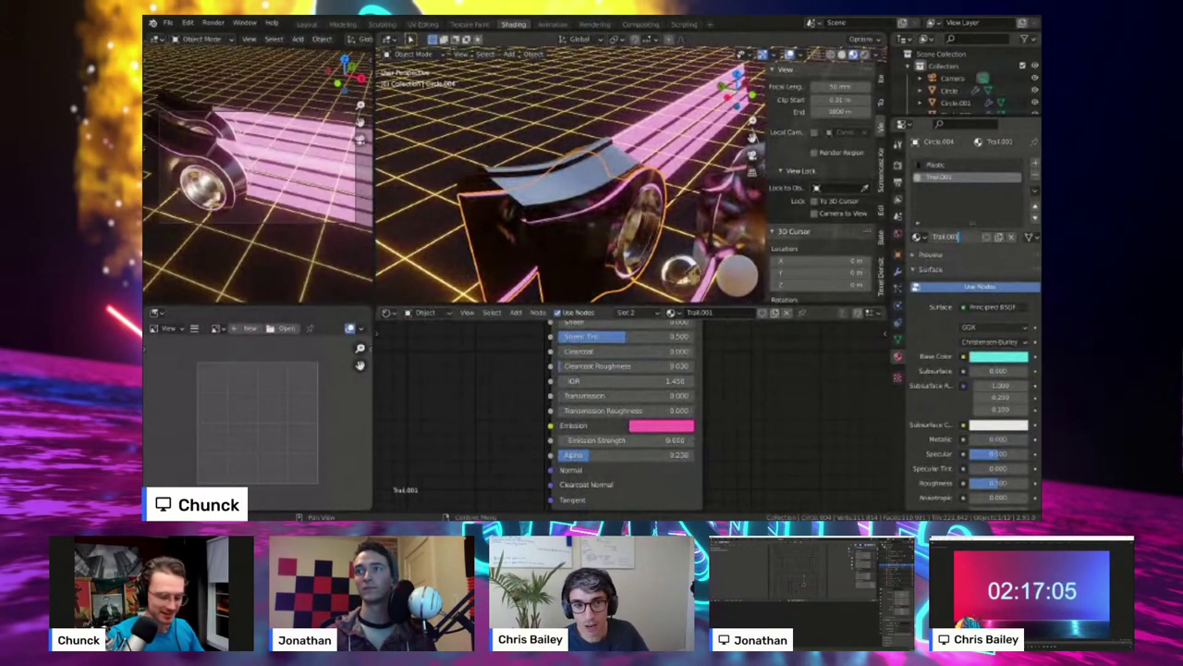
- Rename the second light cycle's trail material to Trail_2
key("BackSpace")
key("BackSpace")
key("BackSpace")
key("BackSpace")
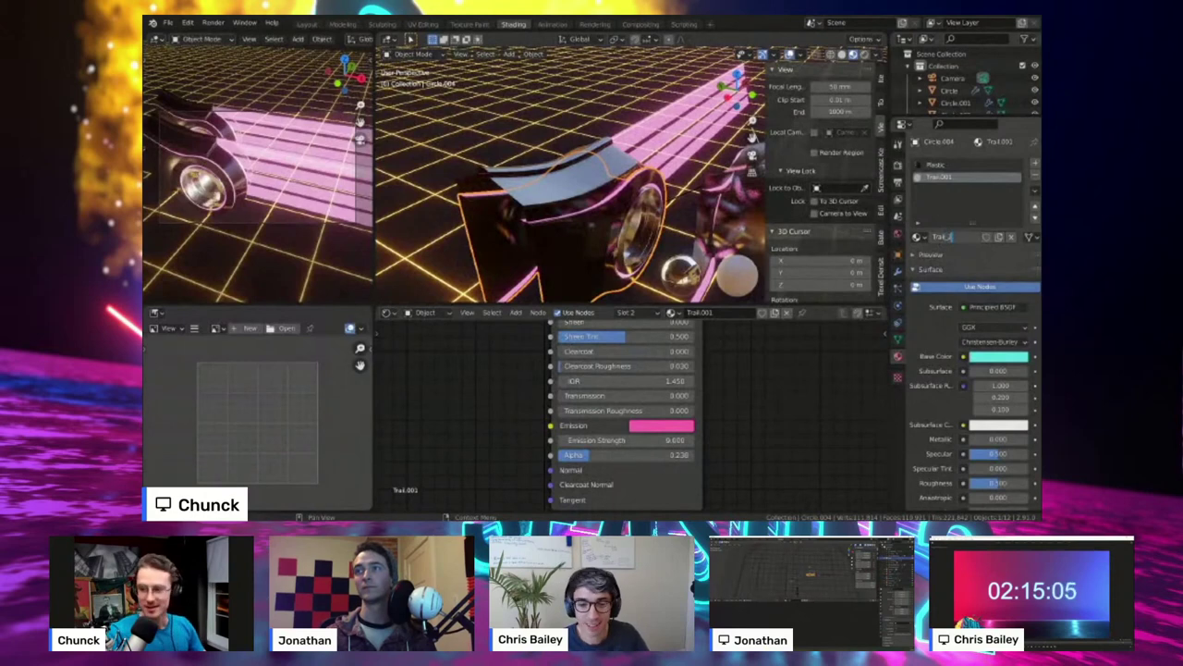
type("_2")
key("Return")
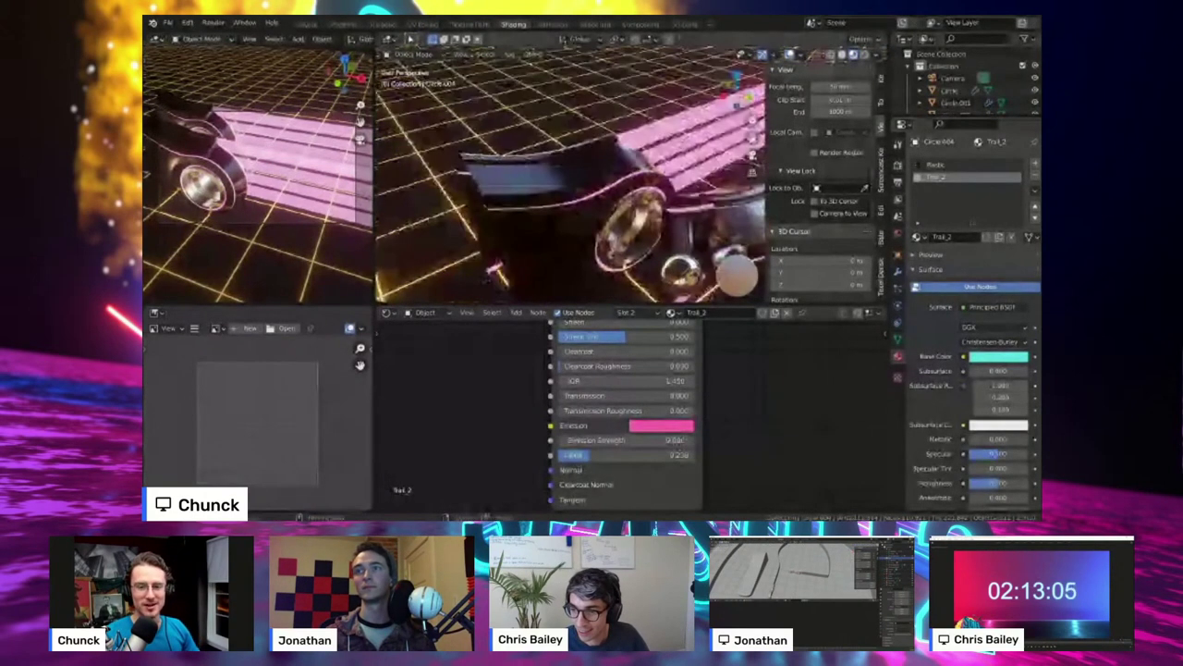
- Replace the Trail material on the second light cycle's trail plane with Trail_2
middle_click_drag(592, 190, 555, 243)
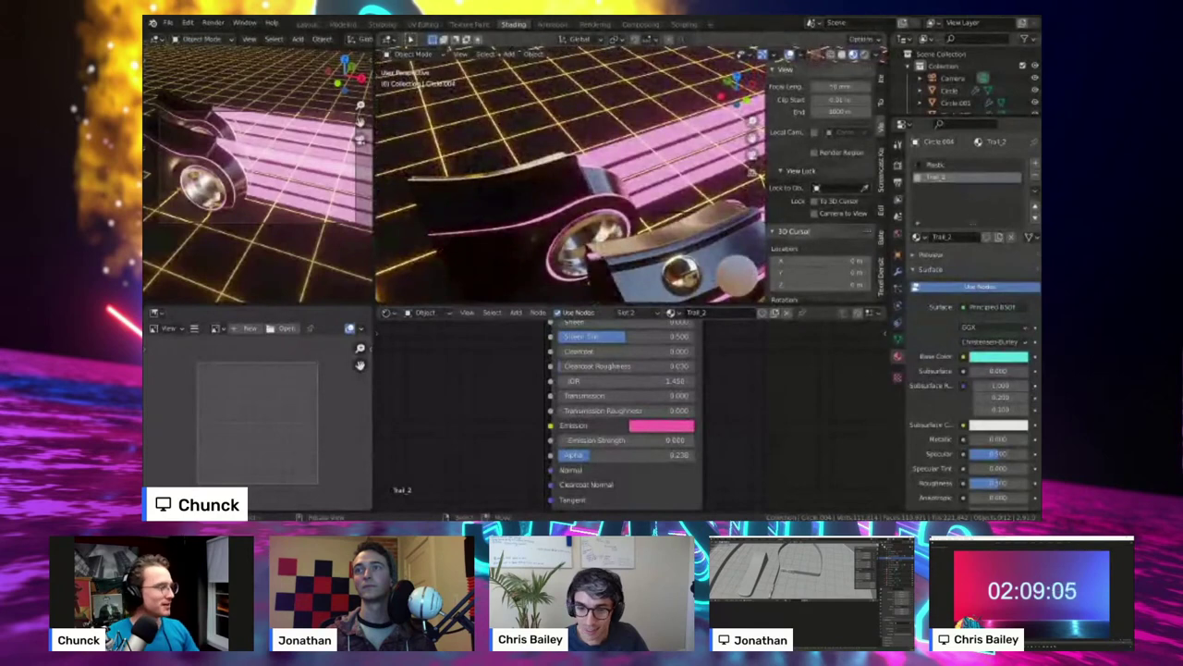
middle_click_drag(591, 199, 659, 143)
left_click(642, 153)
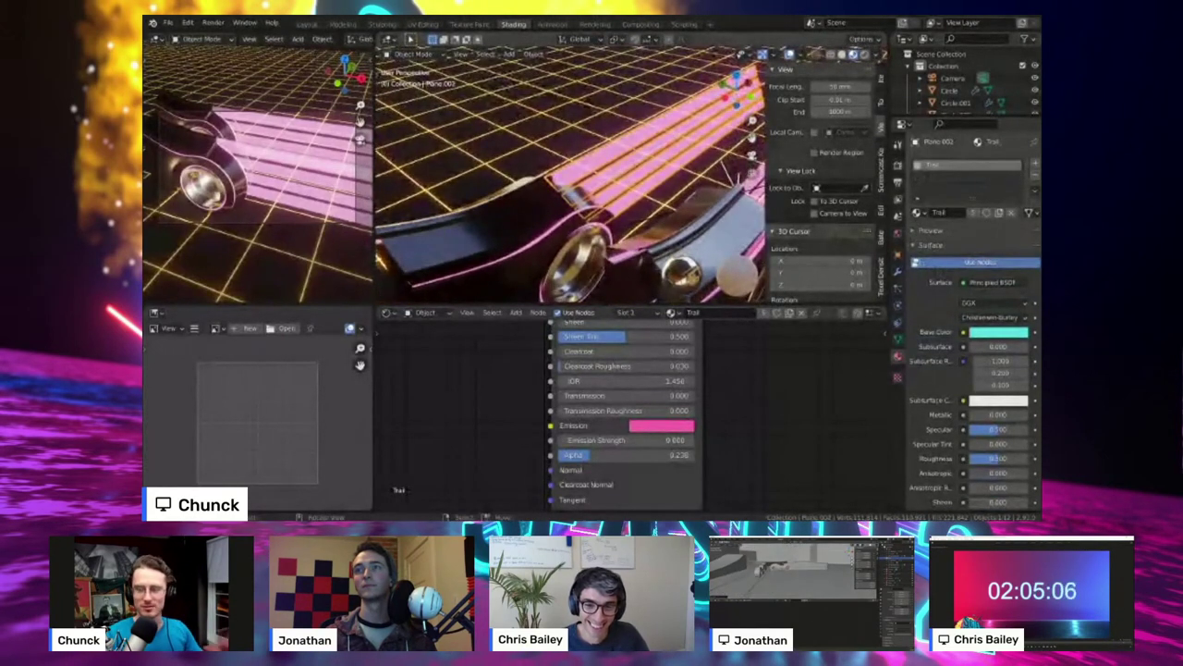
middle_click_drag(592, 185, 659, 166)
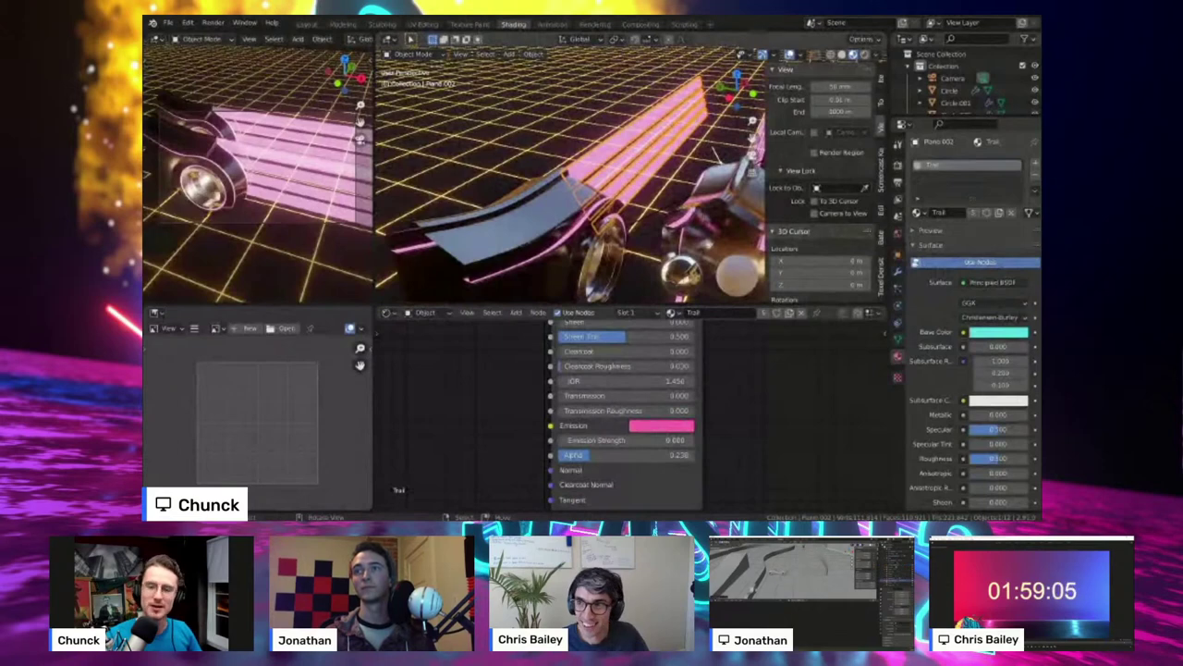
middle_click_drag(592, 190, 609, 176, "shift")
middle_click_drag(592, 407, 614, 371)
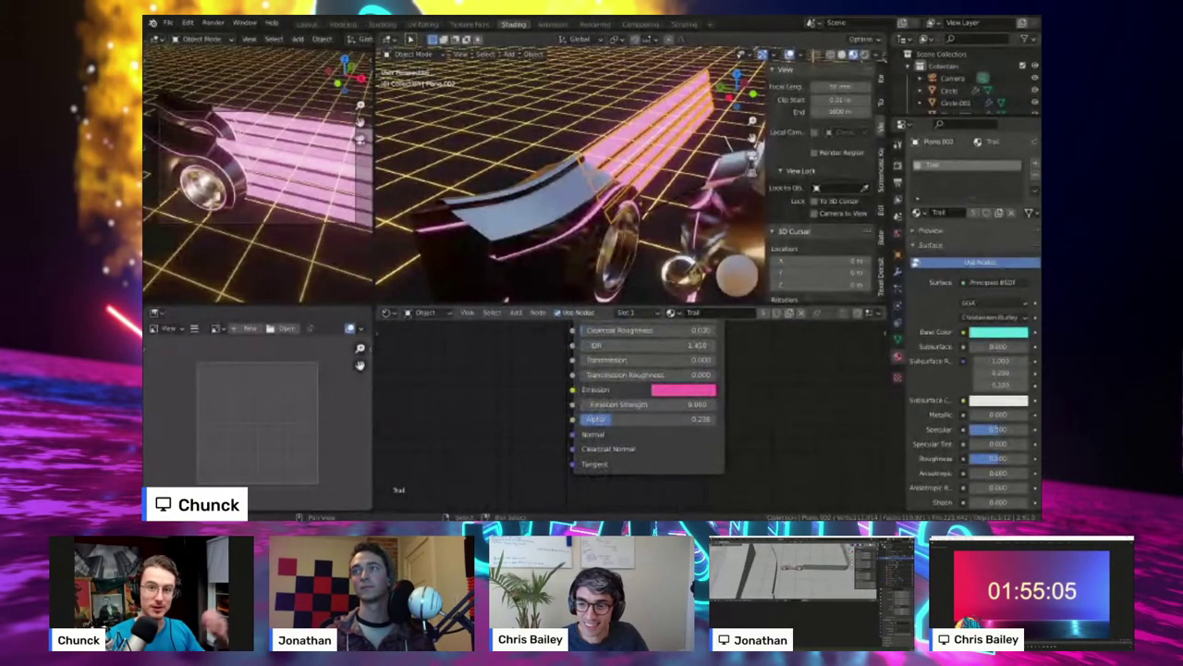
left_click(684, 390)
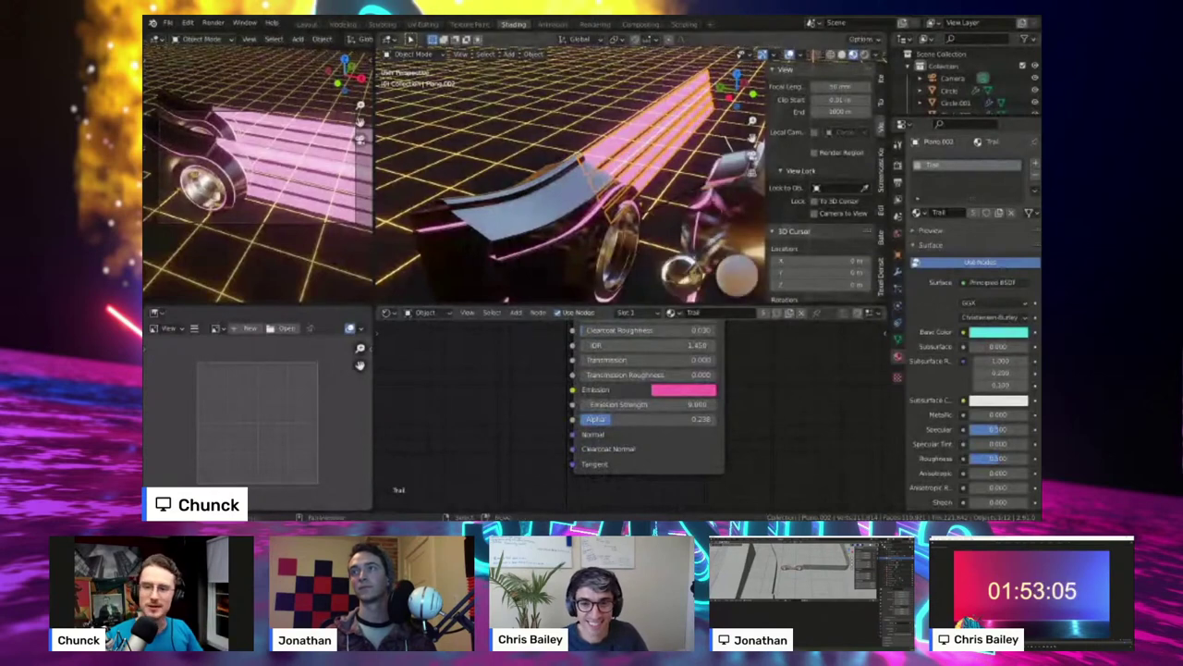
left_click(1036, 175)
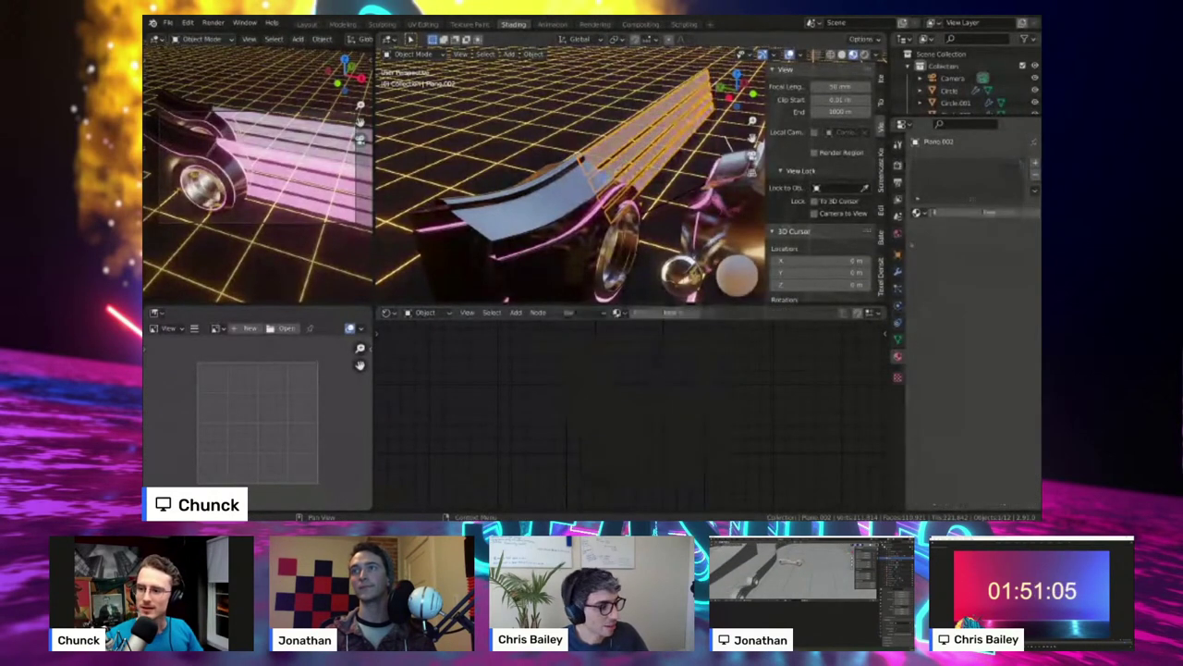
left_click(918, 213)
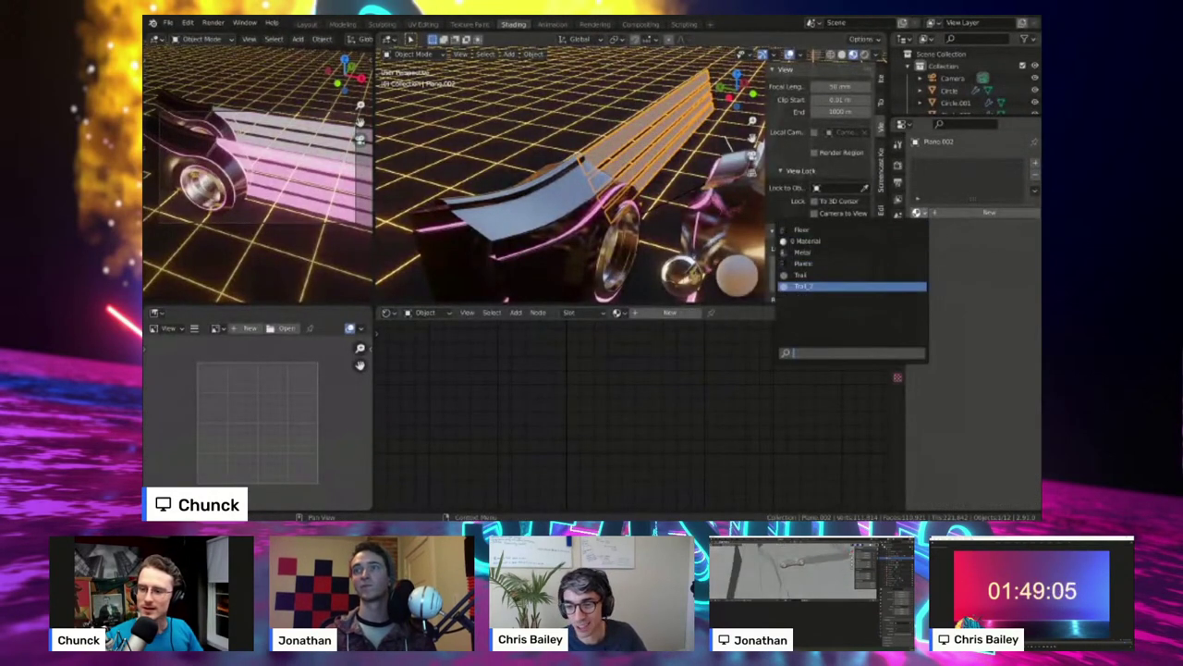
left_click(909, 285)
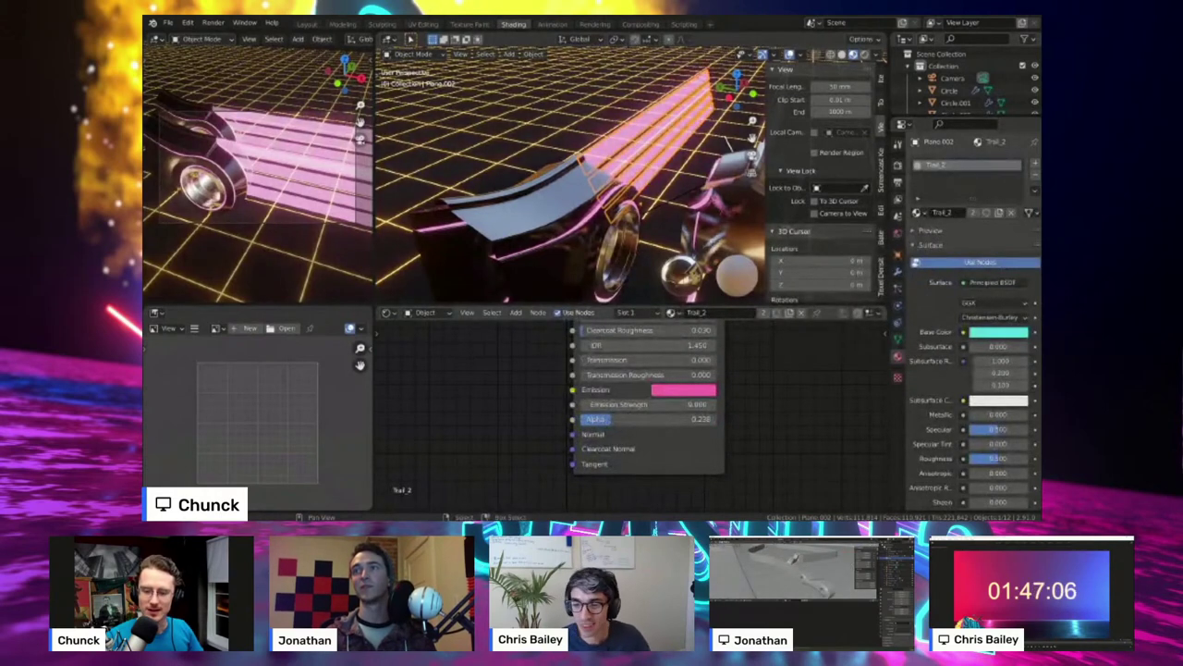
- Change the Trail_2 material's emission color from pink to bright green
left_click(684, 390)
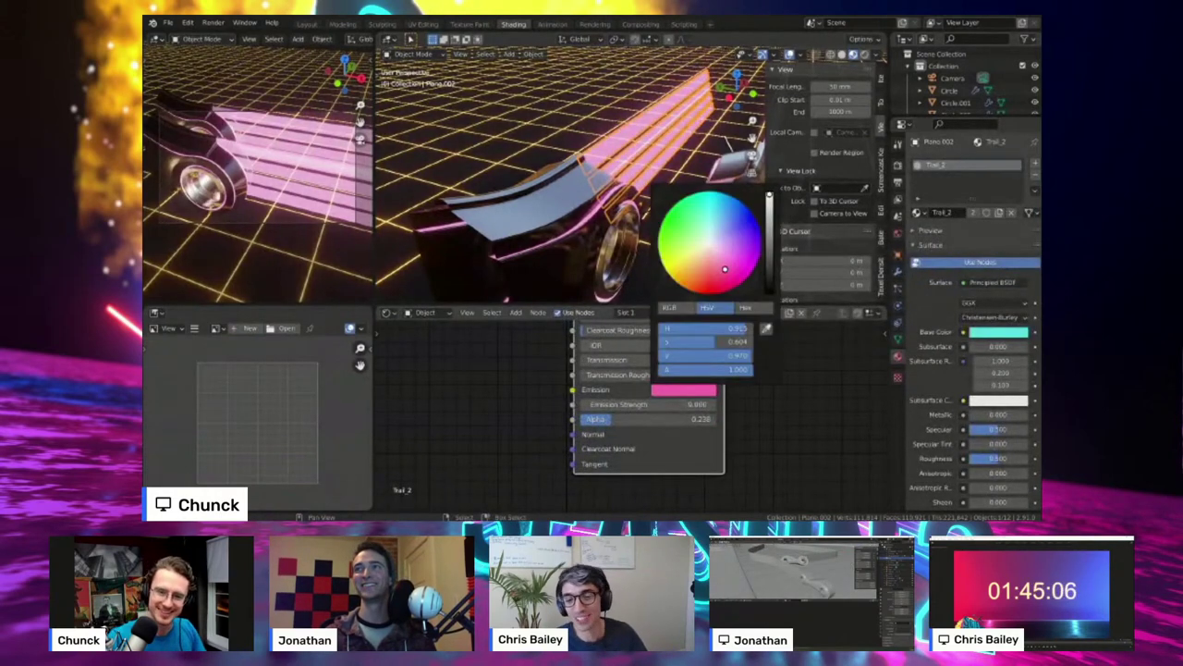
mouse_move(725, 269)
left_mouse_down()
mouse_move(689, 269)
mouse_move(660, 234)
mouse_move(669, 209)
mouse_move(710, 193)
mouse_move(754, 217)
mouse_move(757, 264)
mouse_move(713, 292)
mouse_move(665, 269)
mouse_move(667, 228)
left_mouse_up()
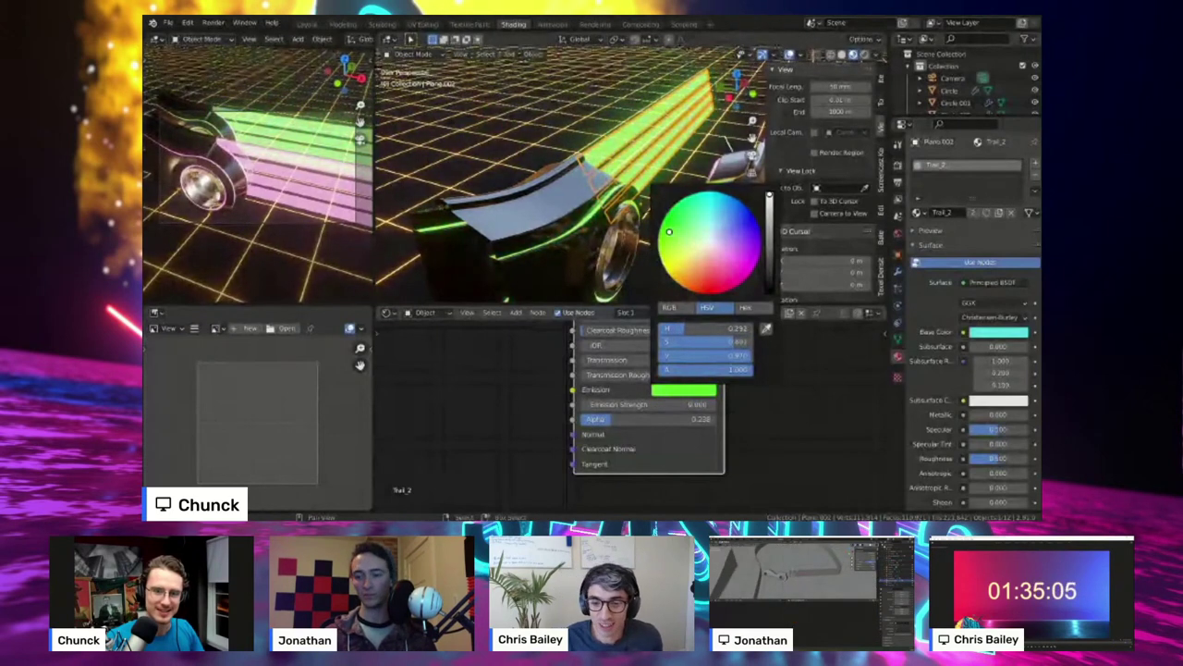
scroll(571, 185, "down", 3)
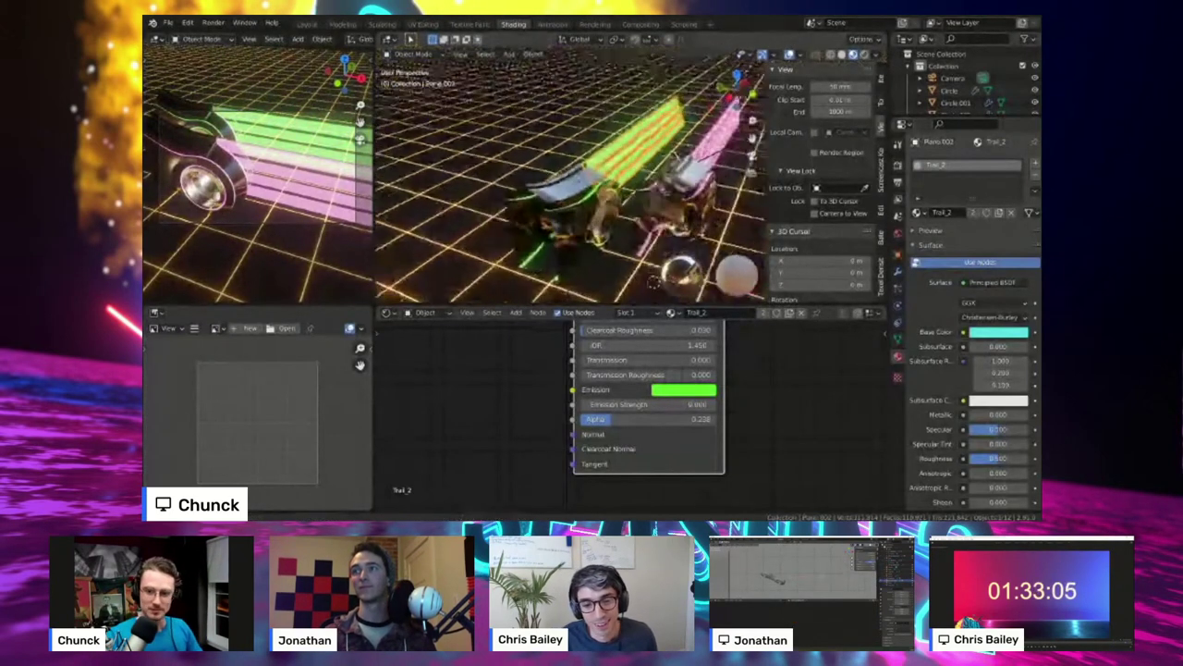
middle_click_drag(545, 204, 624, 180)
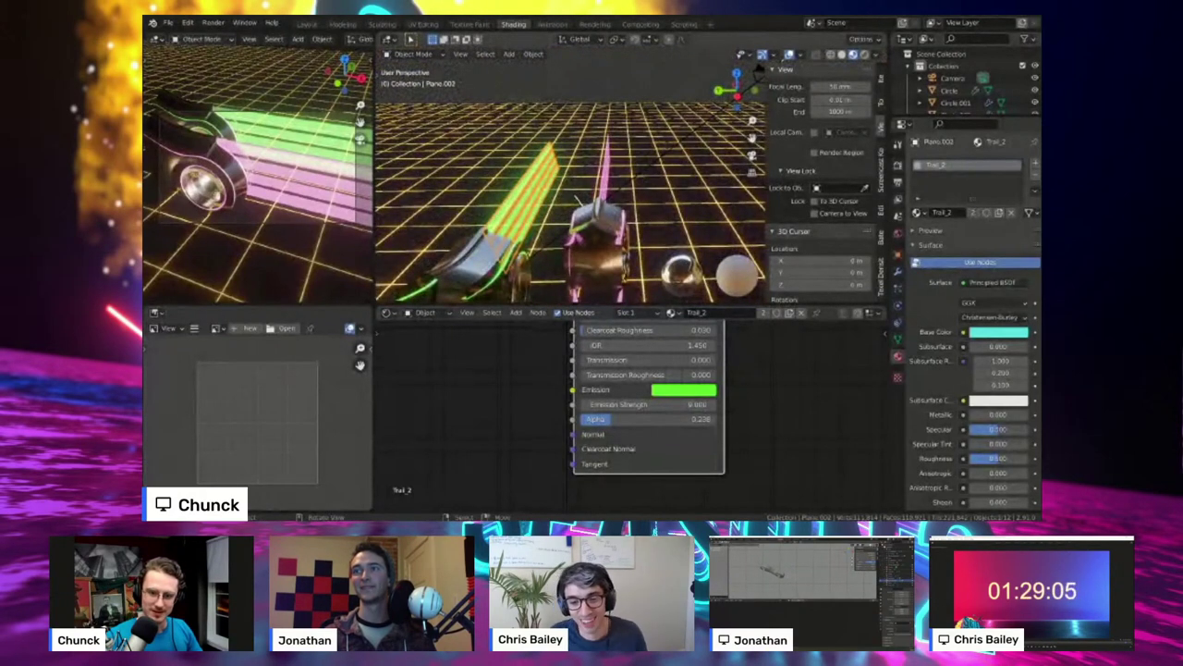
left_click(578, 200)
key("ctrl+z")
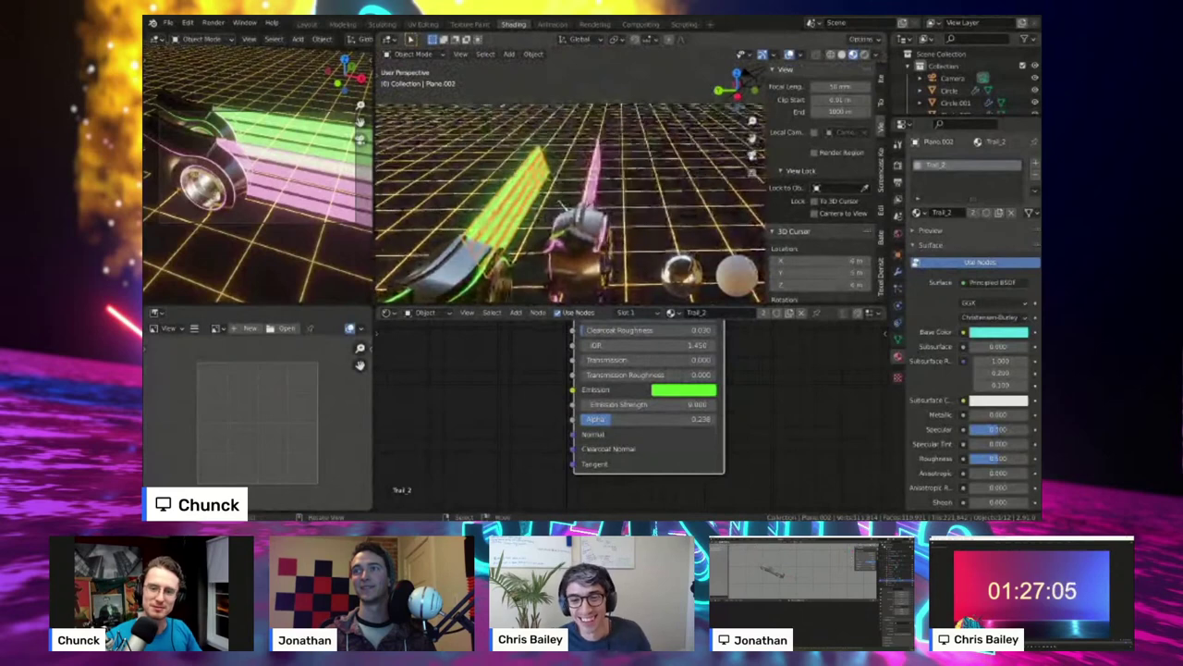
scroll(606, 184, "down", 3)
right_click(666, 199)
right_click(710, 113)
scroll(647, 166, "up", 2)
middle_click_drag(584, 229, 601, 191, "shift")
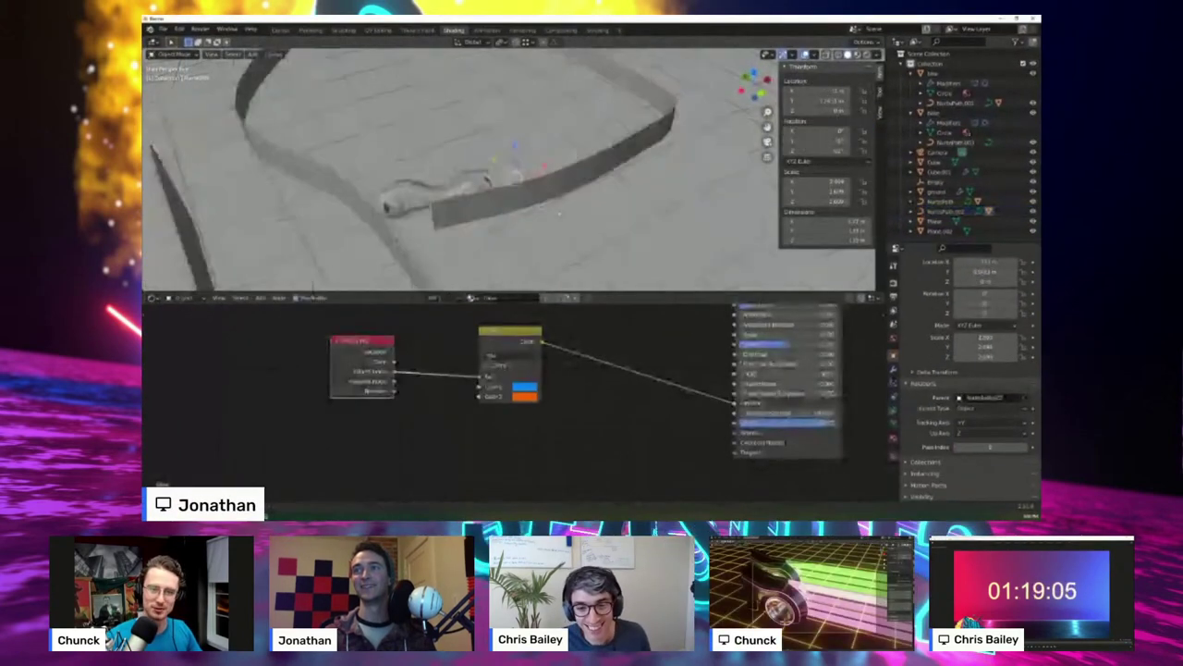
middle_click_drag(558, 213, 580, 221)
key("g")
right_click(567, 202)
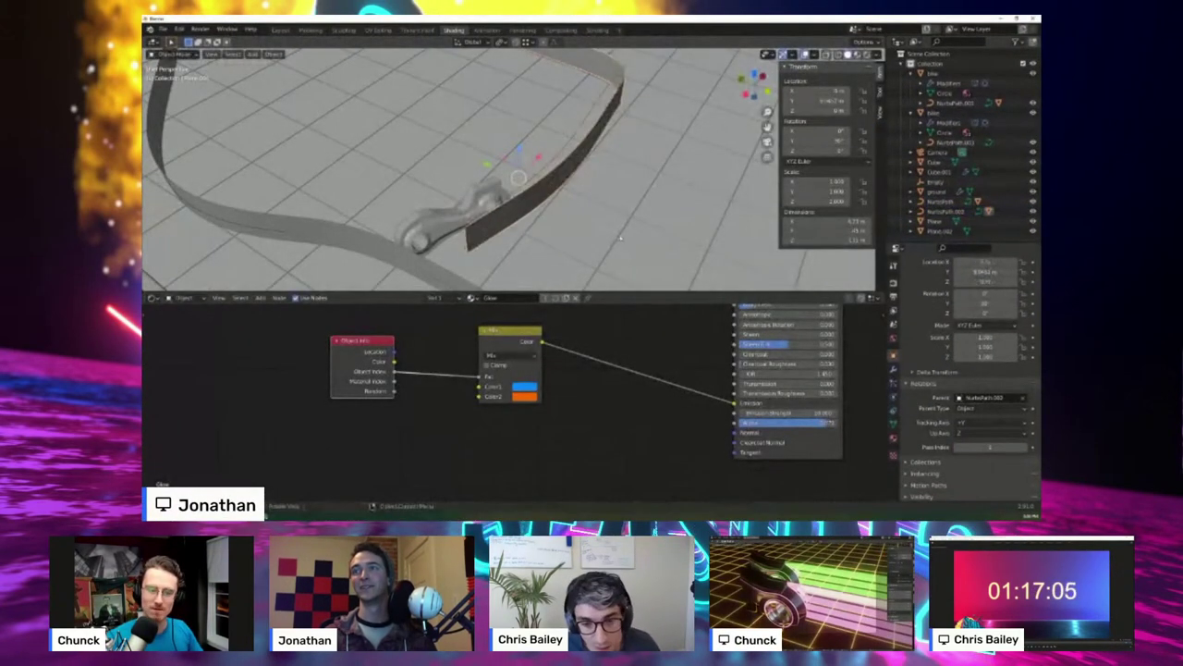
key("s")
right_click(595, 223)
middle_click_drag(595, 224, 551, 223)
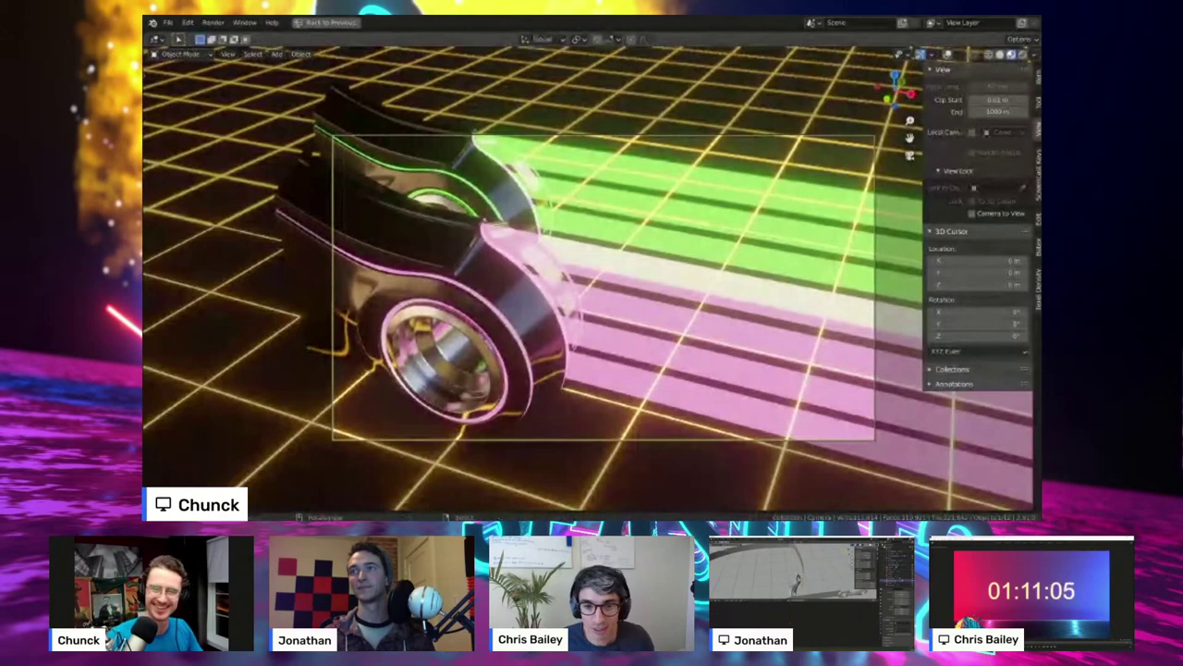
- Restore the full workspace layout and enlarge the camera viewport with its sidebar hidden
key("ctrl+space")
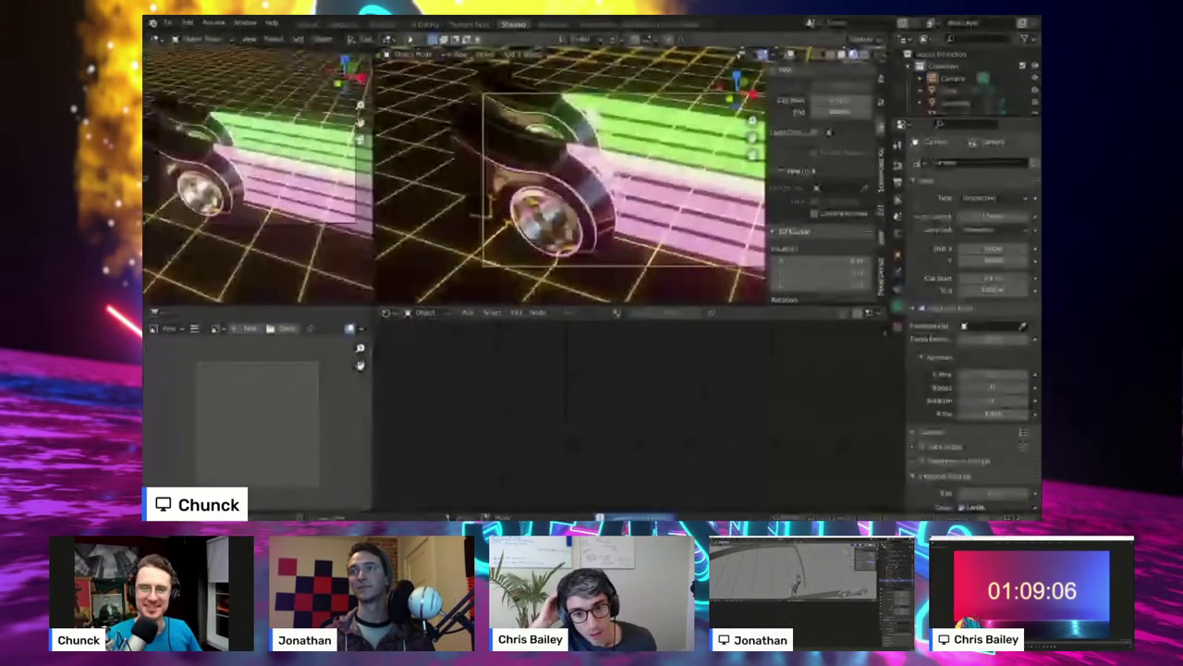
middle_click_drag(684, 206, 652, 206, "shift")
key("n")
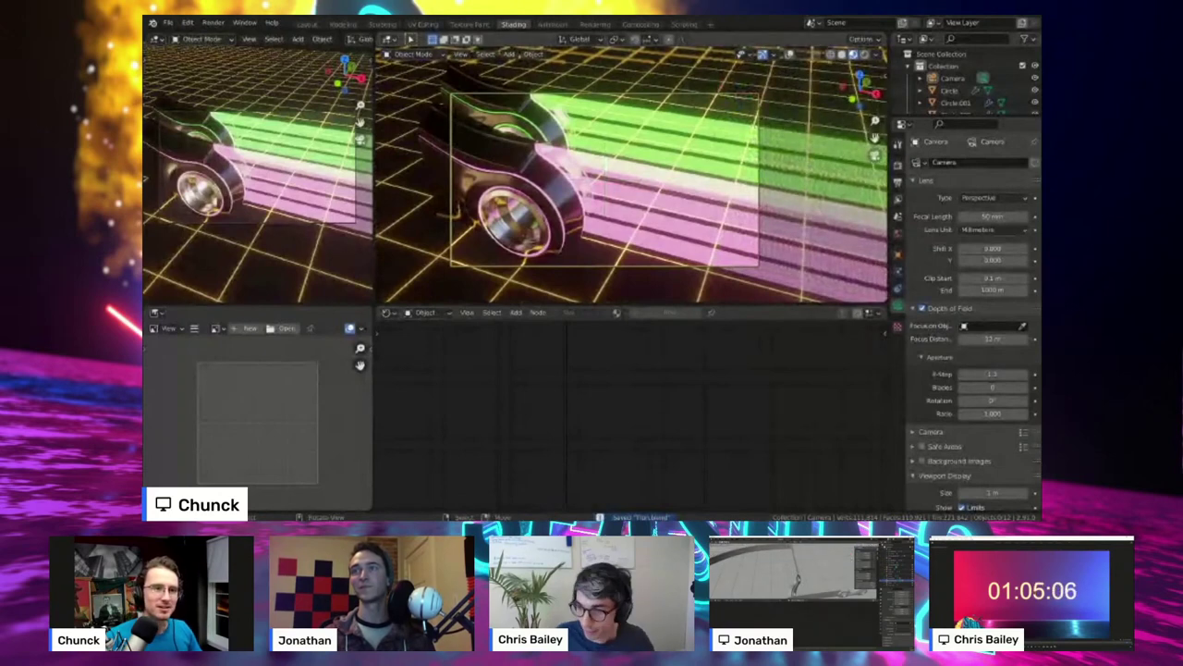
left_click_drag(374, 222, 298, 222)
middle_click_drag(591, 185, 601, 185, "shift")
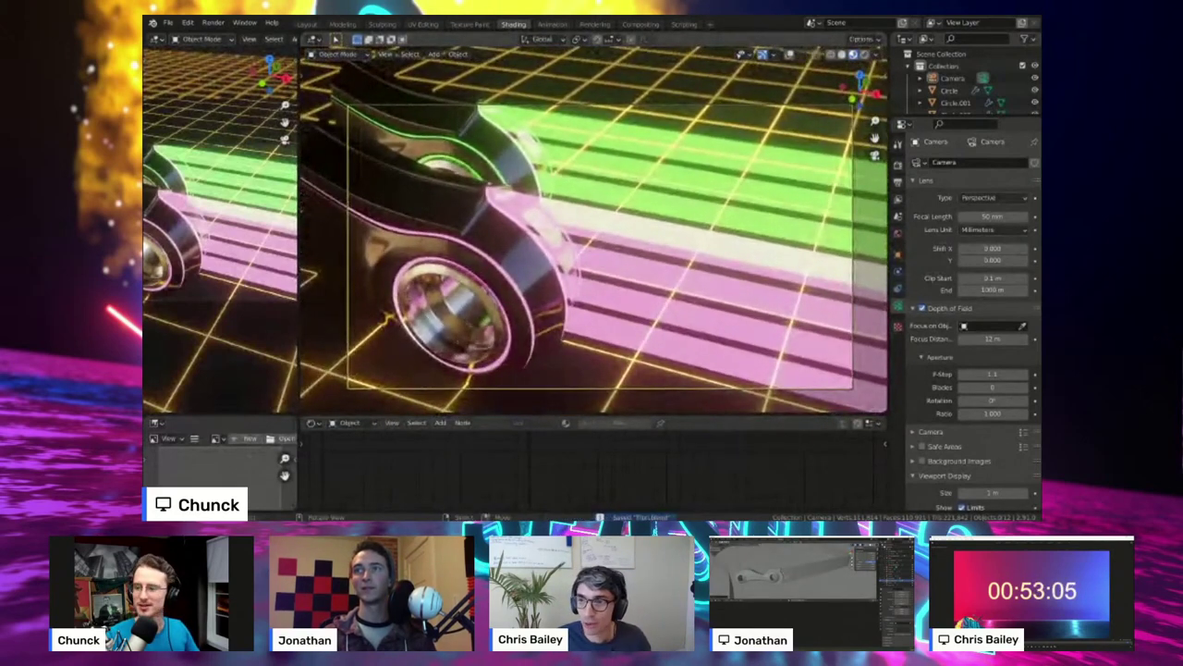
left_click(898, 164)
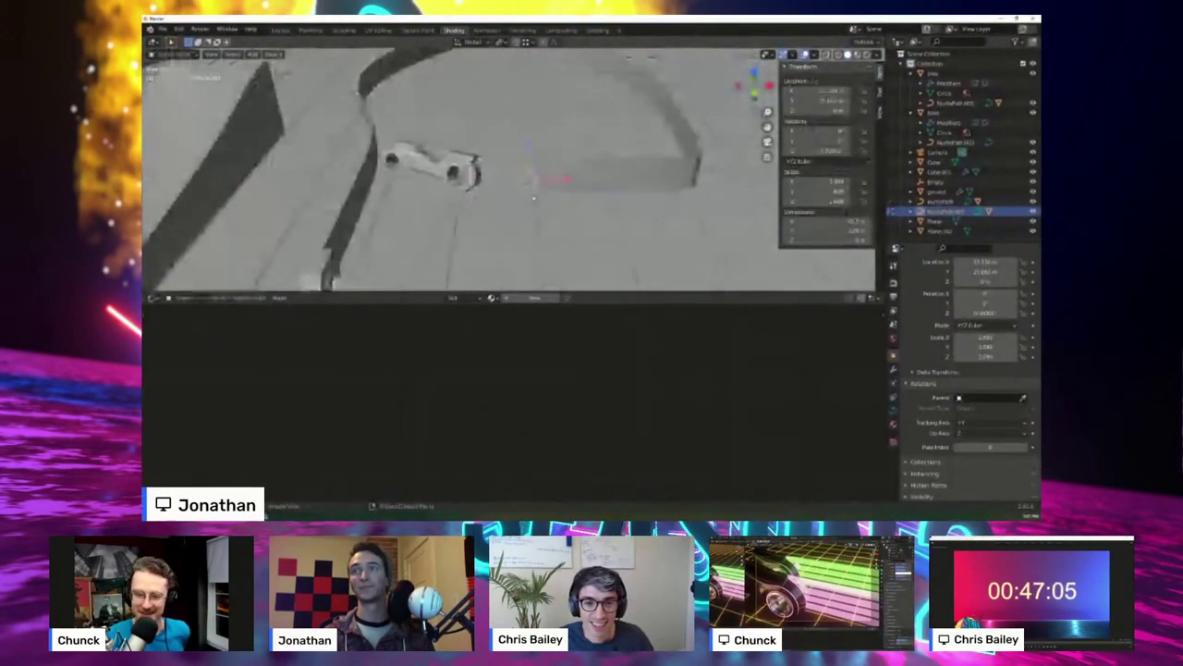
- Move a control point of the orange trail curve along the Y axis near the orange light cycle
left_click(515, 136)
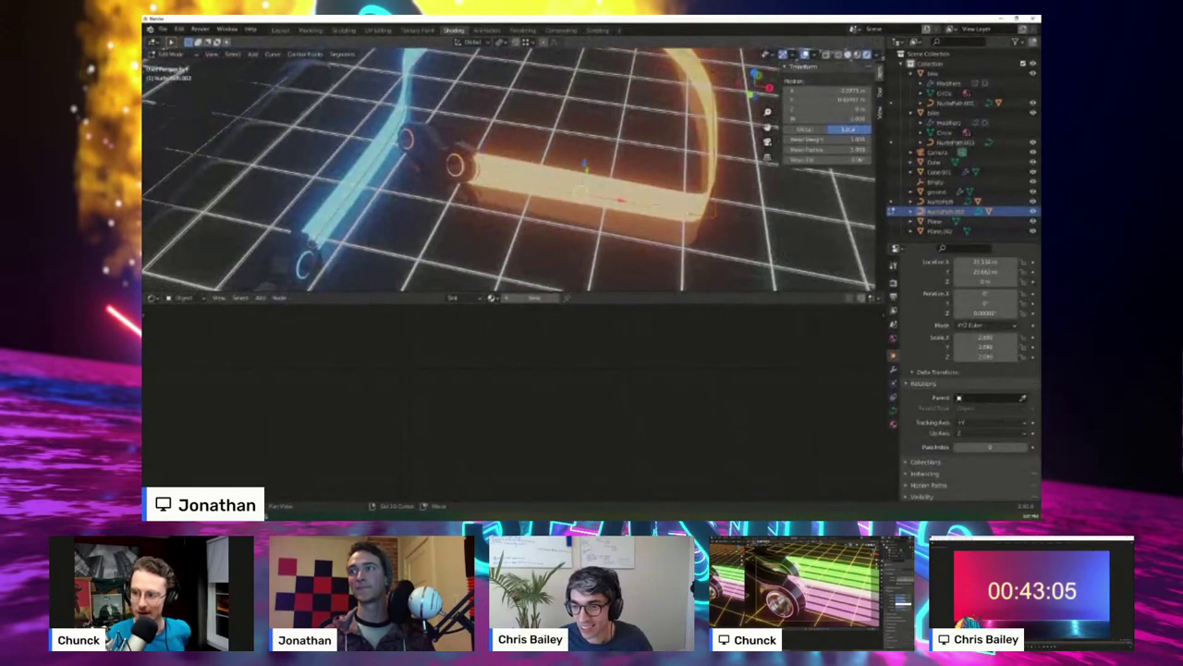
left_click(644, 166)
middle_click_drag(645, 166, 597, 204)
left_click(570, 210)
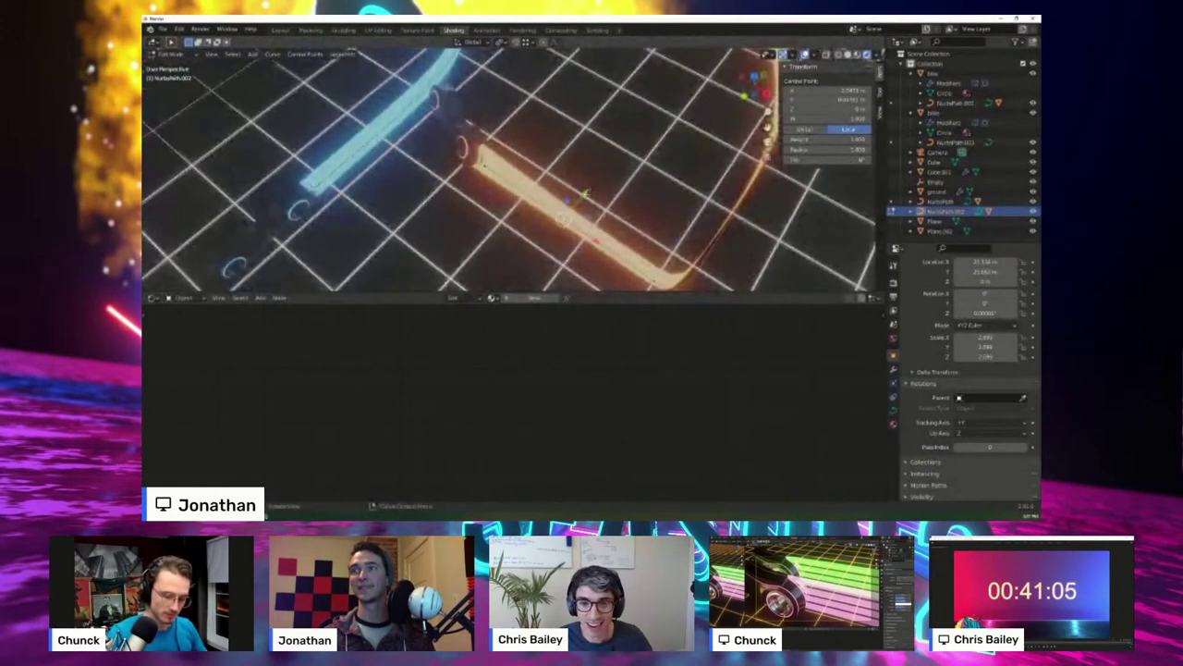
key("g")
key("y")
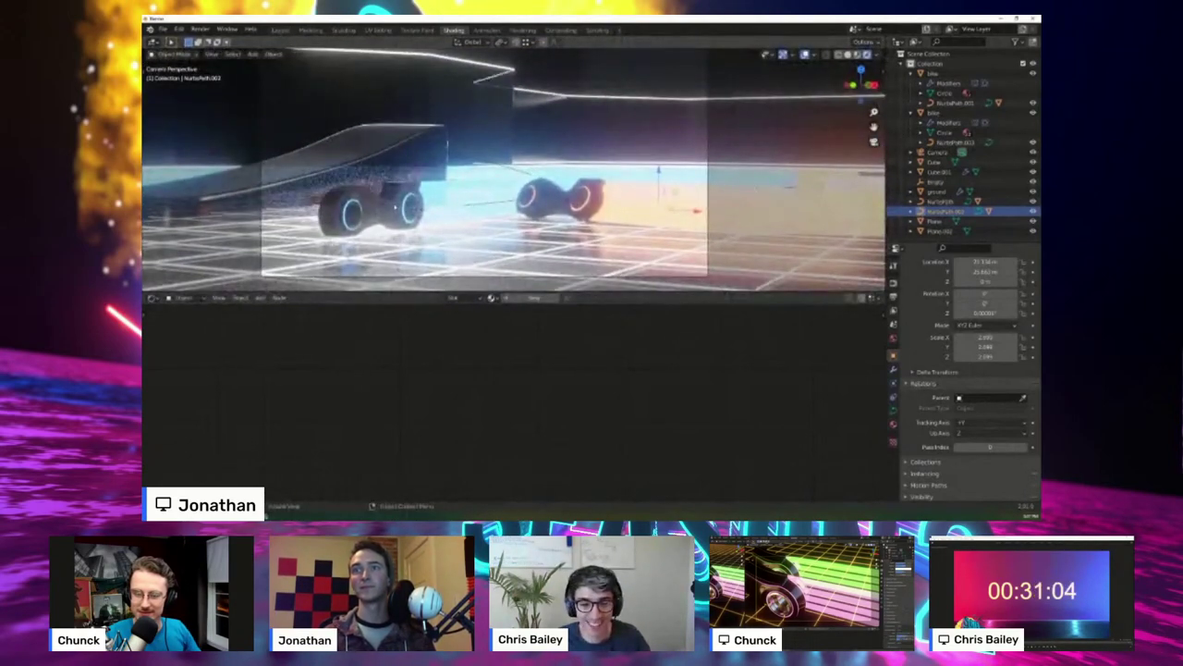
- Tilt the blue-wheeled light cycle beside the ramp and lift it off the ground along the Z axis
left_click(395, 208)
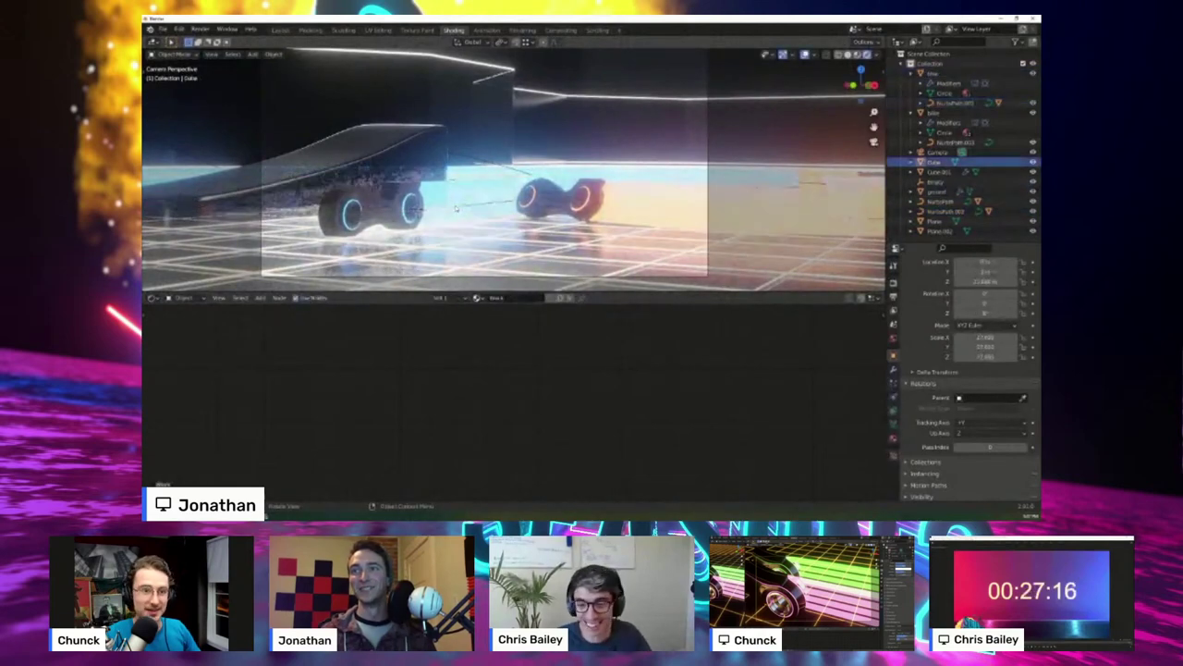
key("n")
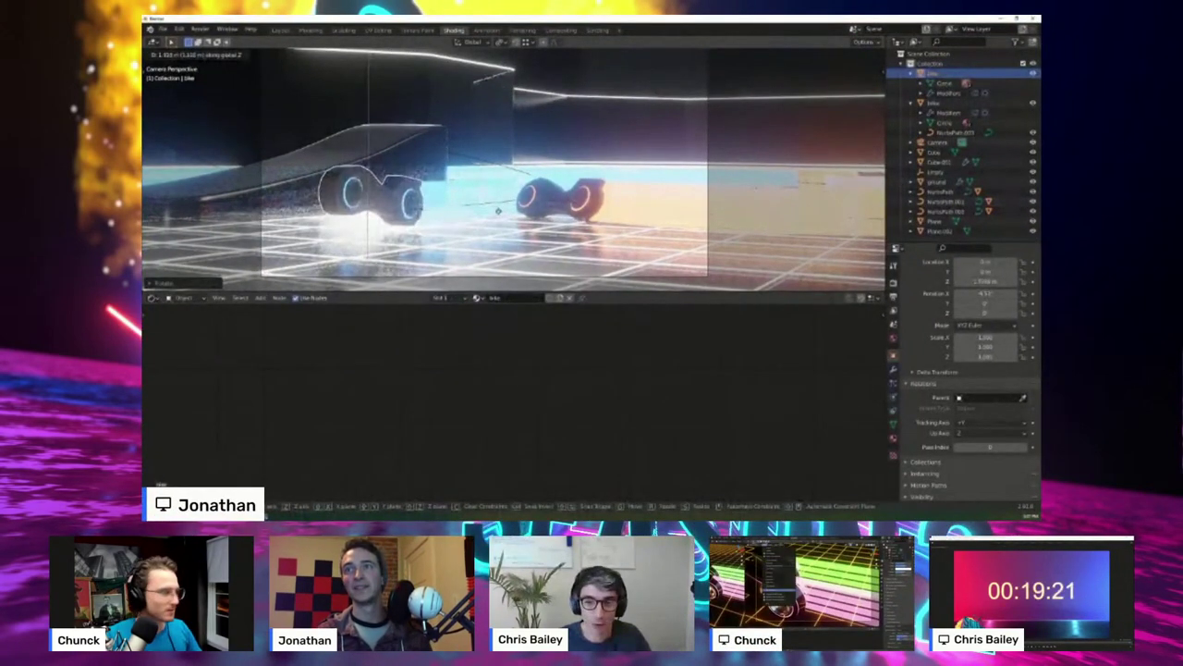
left_click(497, 211)
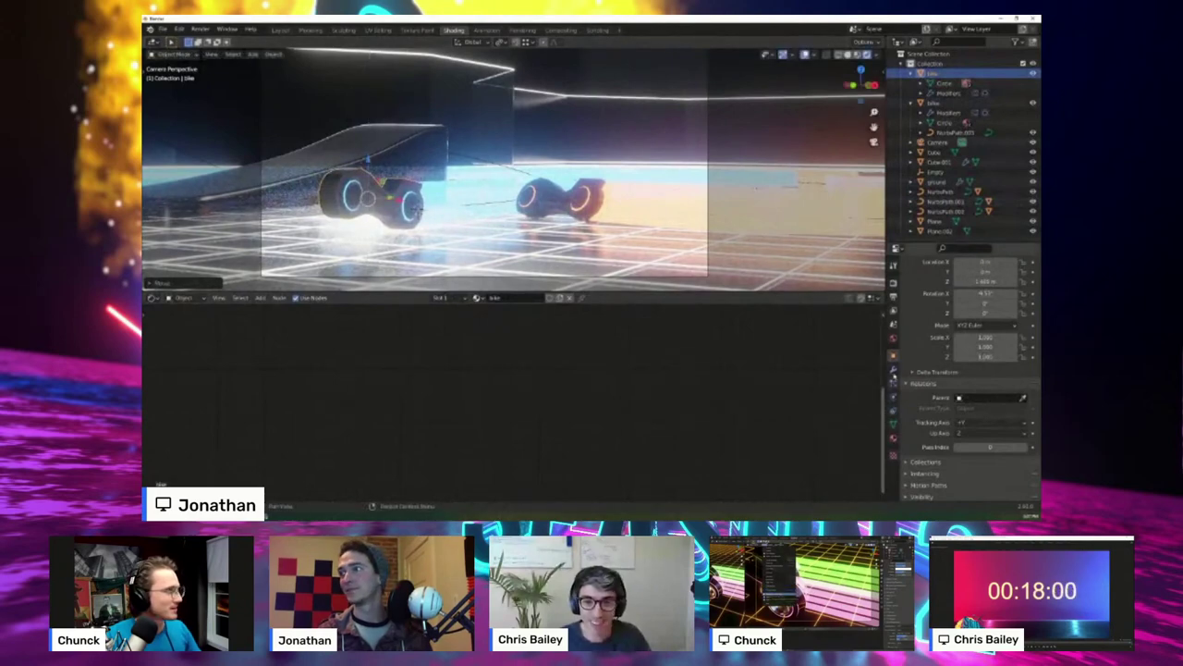
- Review the render settings around Screen Space Reflections
left_click(893, 370)
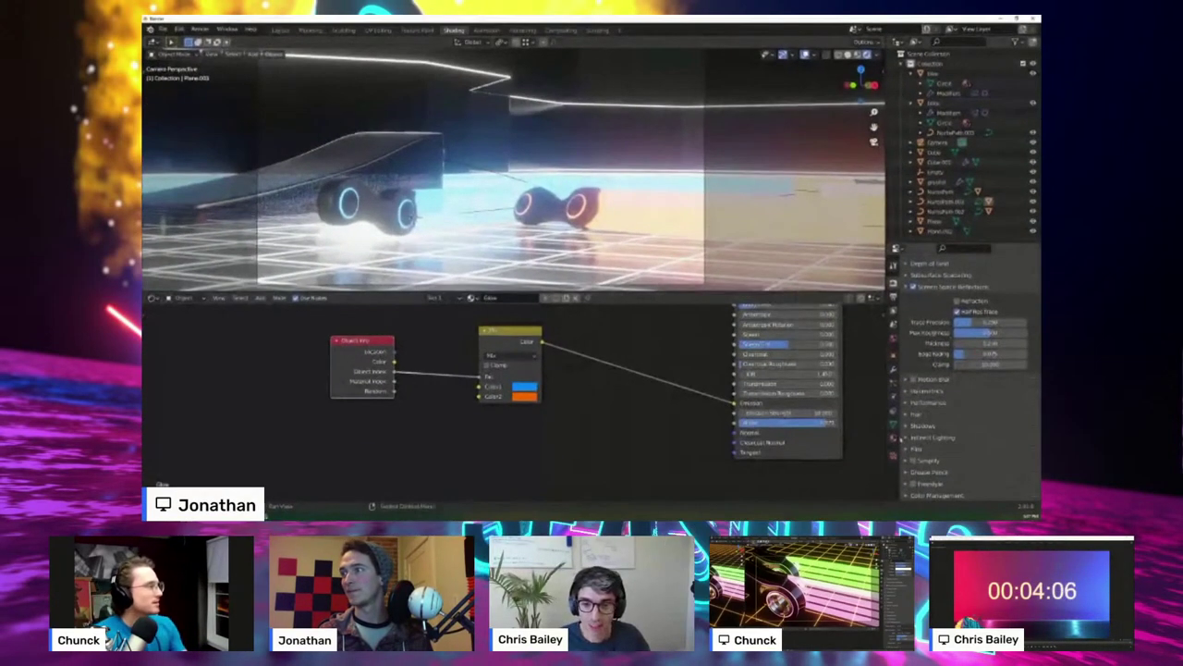
scroll(966, 370, "up", 3)
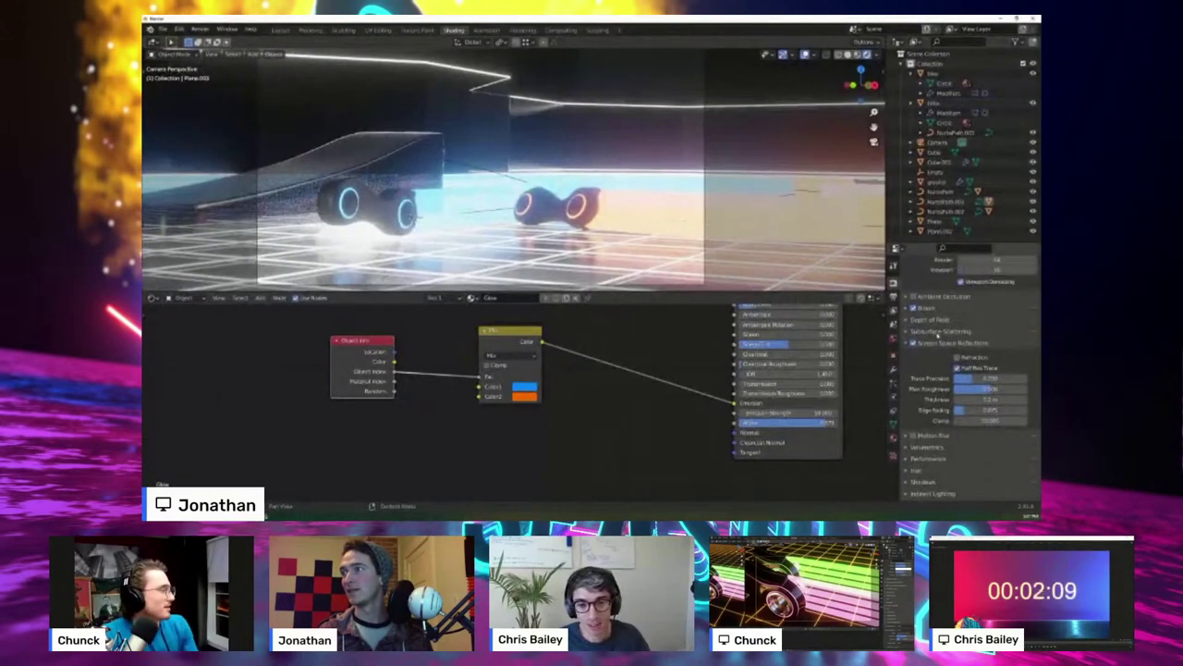
- Move the camera along its local Z axis to bring it closer to the two light cycles
left_click(705, 229)
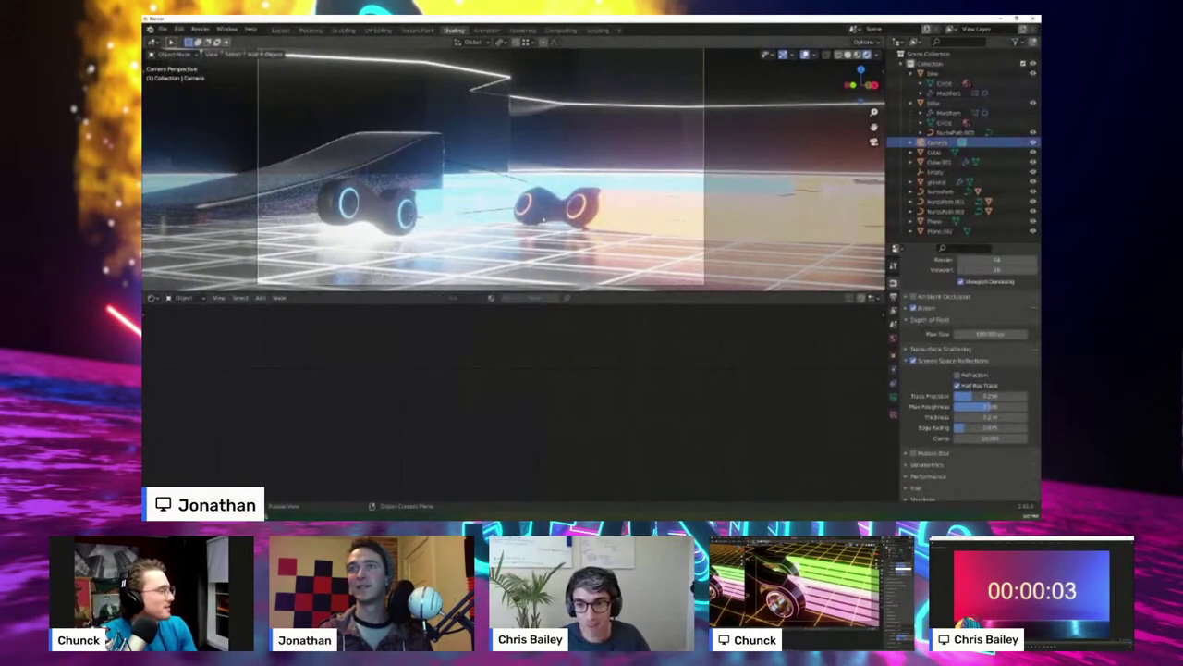
key("g")
key("z")
key("z")
left_click(476, 283)
- Reposition the camera freely to frame the ramp and both light cycles in the shot
key("g")
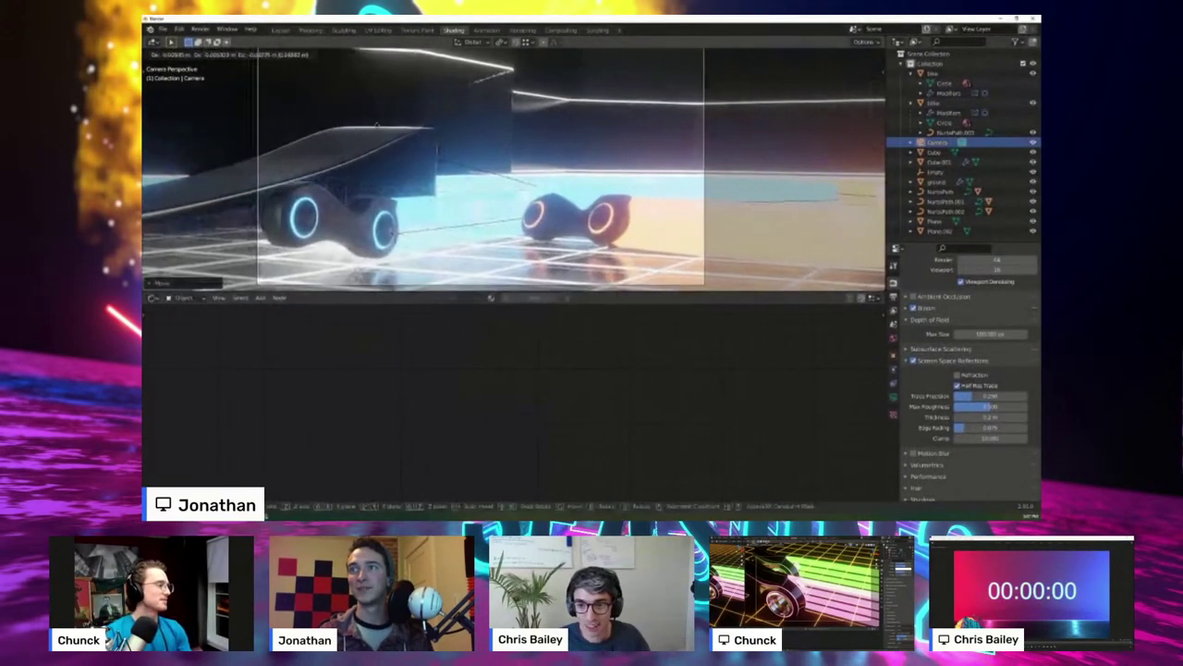
left_click(489, 195)
scroll(488, 195, "down", 2)
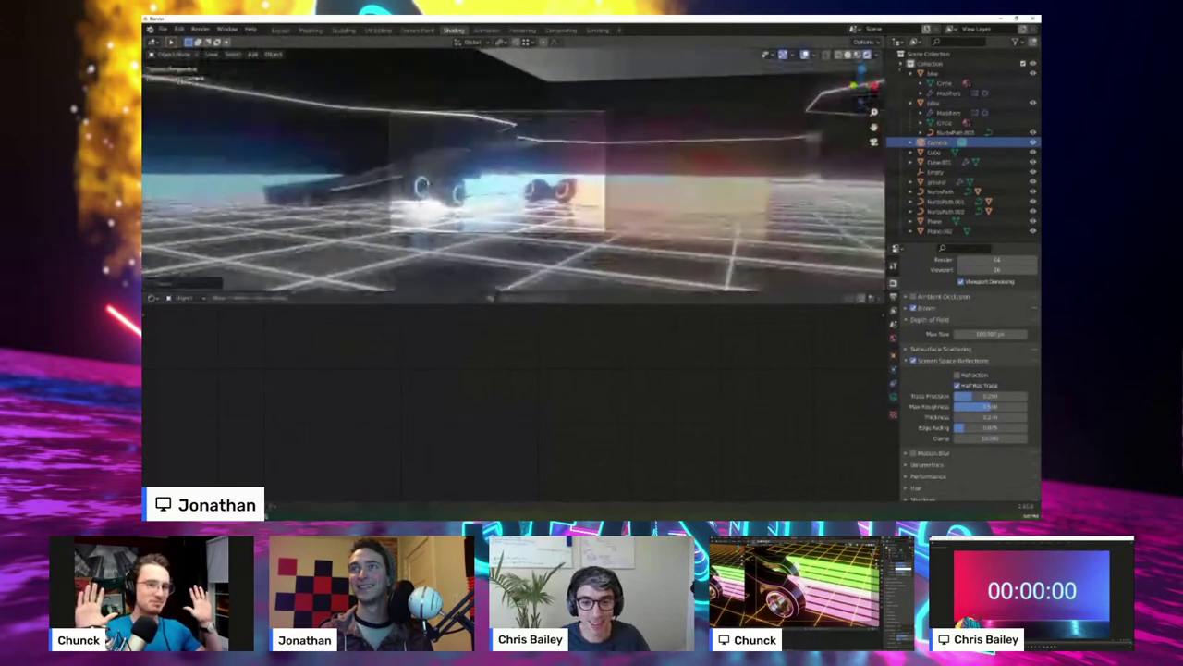
scroll(488, 195, "up", 1)
key("g")
left_click(521, 197)
scroll(520, 197, "up", 1)
- Deselect all objects in the scene to clear the selection outlines from the camera view
key("a")
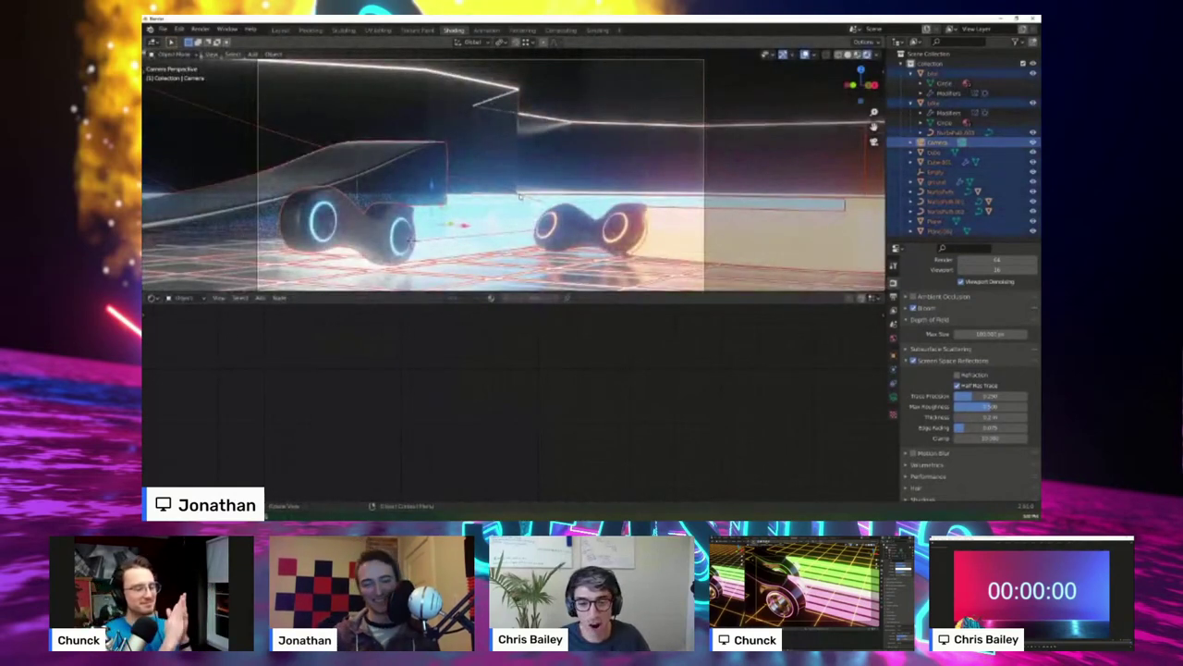
key("alt+a")
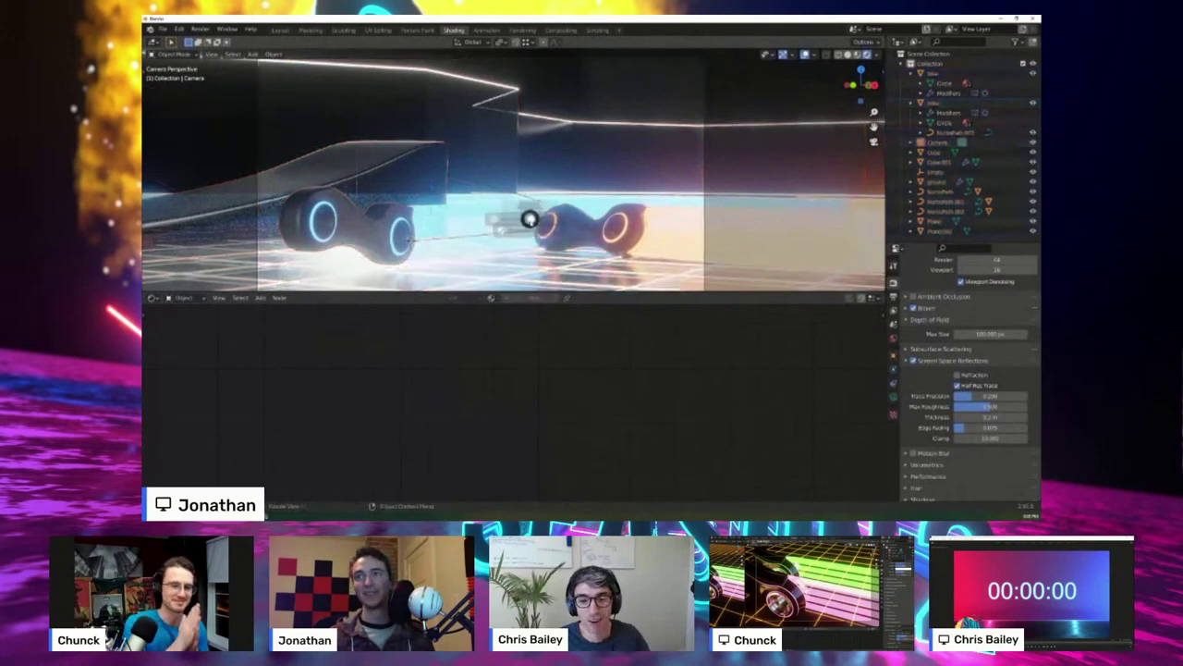
middle_click_drag(581, 234, 606, 219, "shift")
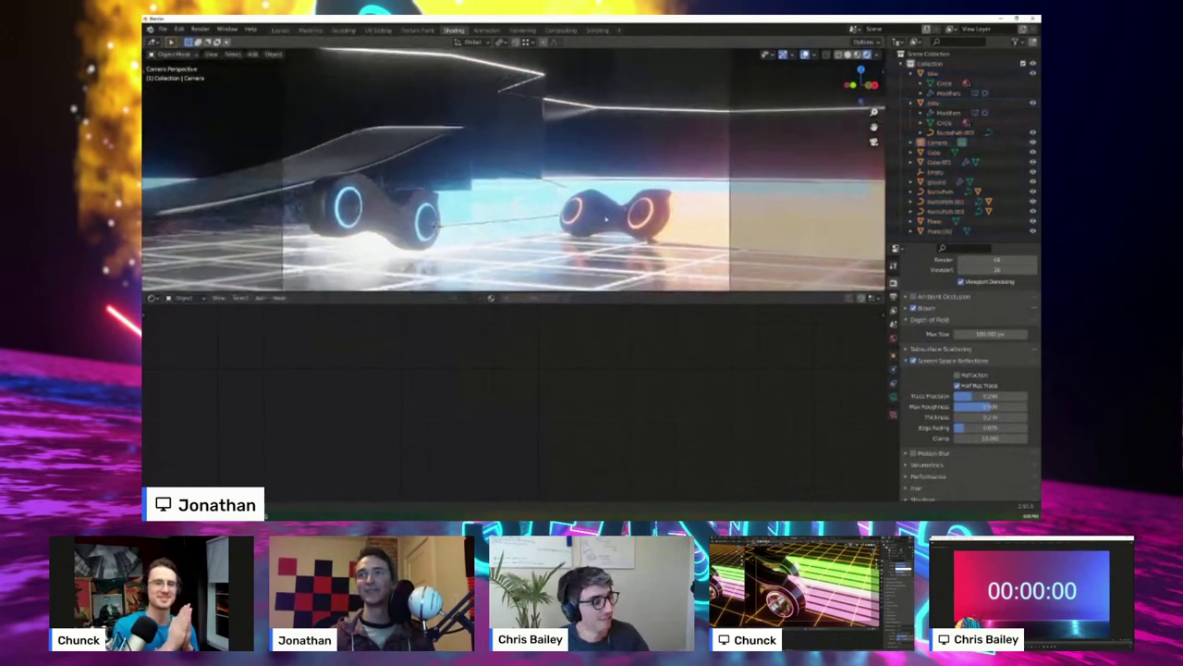
scroll(606, 220, "down", 1)
- Hide the viewport overlays and maximize the camera viewport to present the finished composition
key("shift+alt+z")
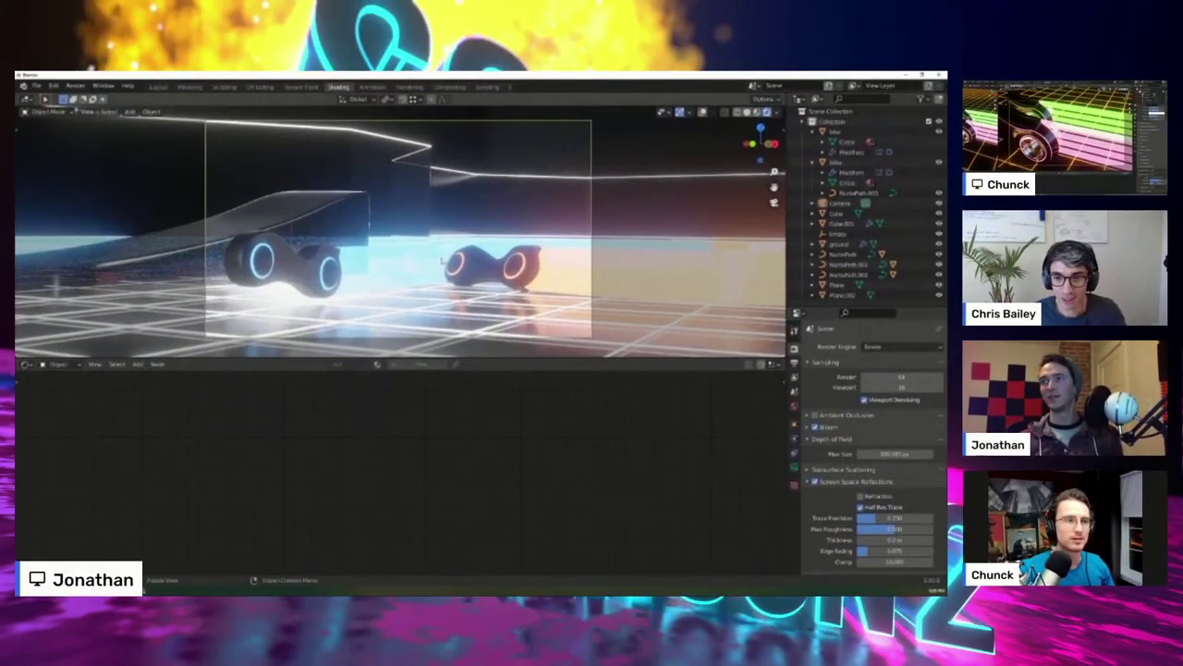
key("ctrl+space")
scroll(542, 362, "up", 3)
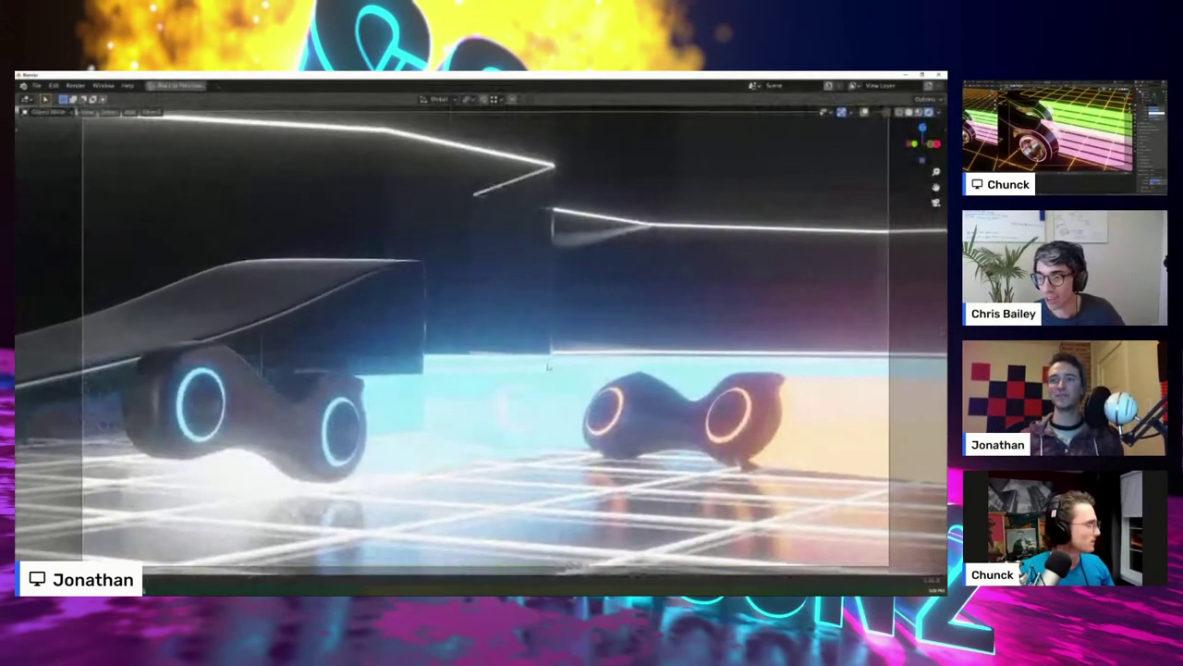